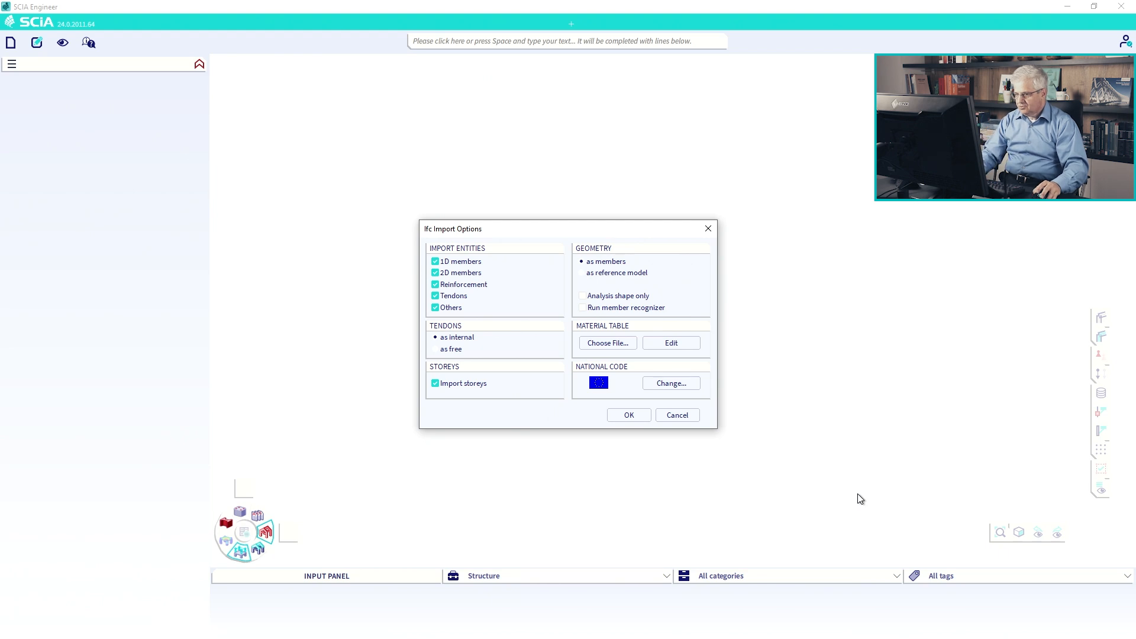
# Run the IFC import with geometry as members and examine the materials the import report lists as not importable.
pyautogui.moveTo(566, 310)
pyautogui.mouseDown()
pyautogui.moveTo(669, 304)
pyautogui.moveTo(645, 358)
pyautogui.moveTo(576, 314)
pyautogui.moveTo(603, 309)
pyautogui.mouseUp()
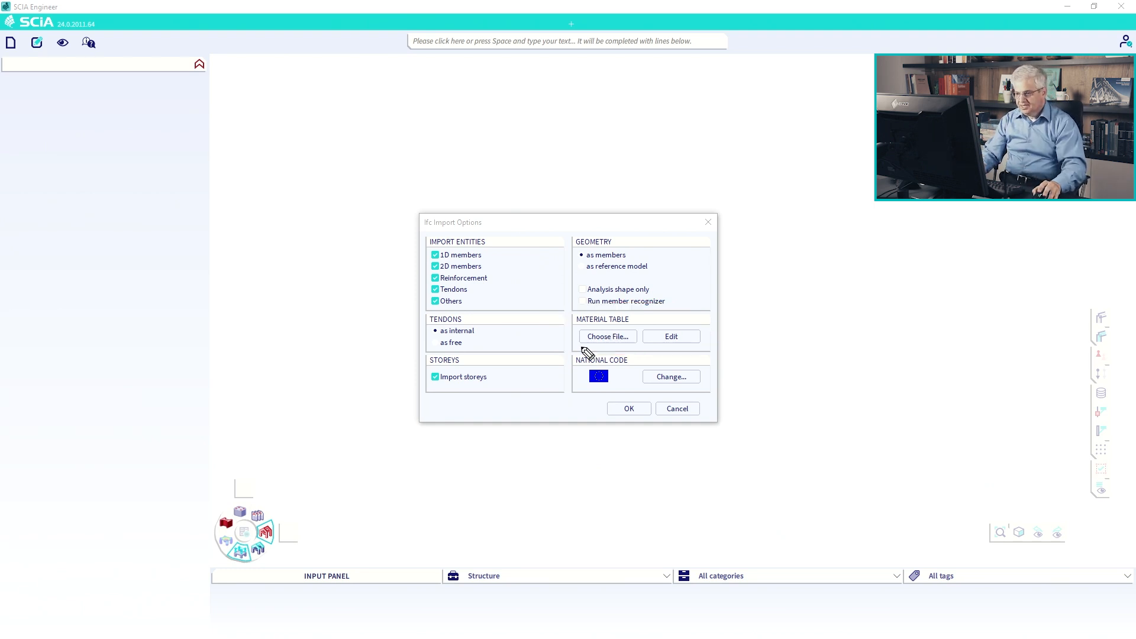
pyautogui.click(639, 409)
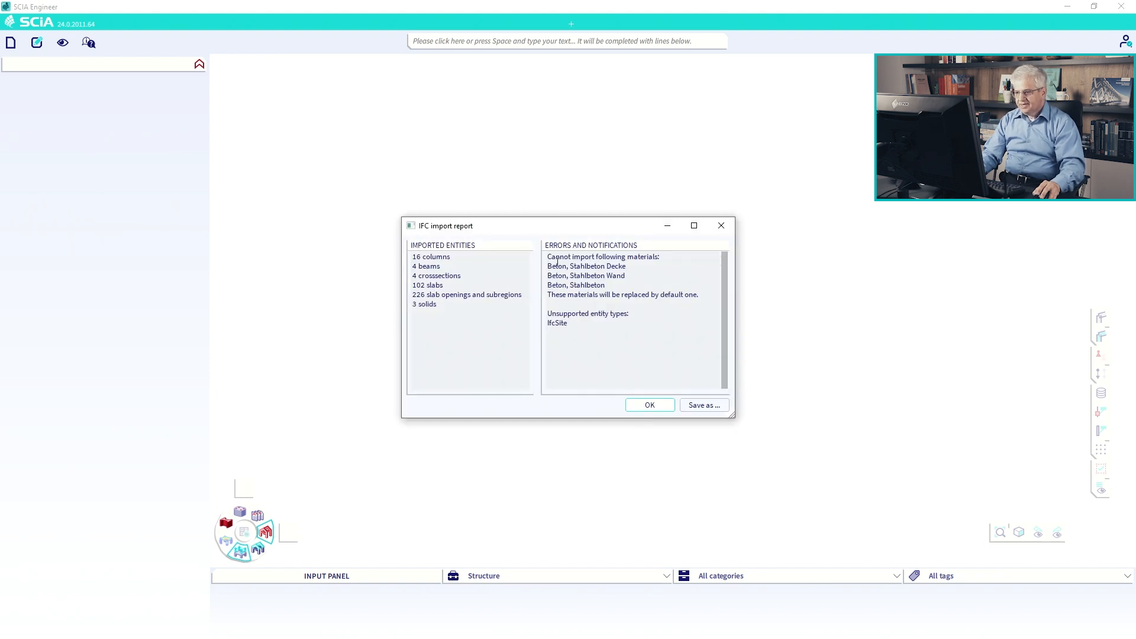
pyautogui.moveTo(547, 256); pyautogui.dragTo(665, 258)
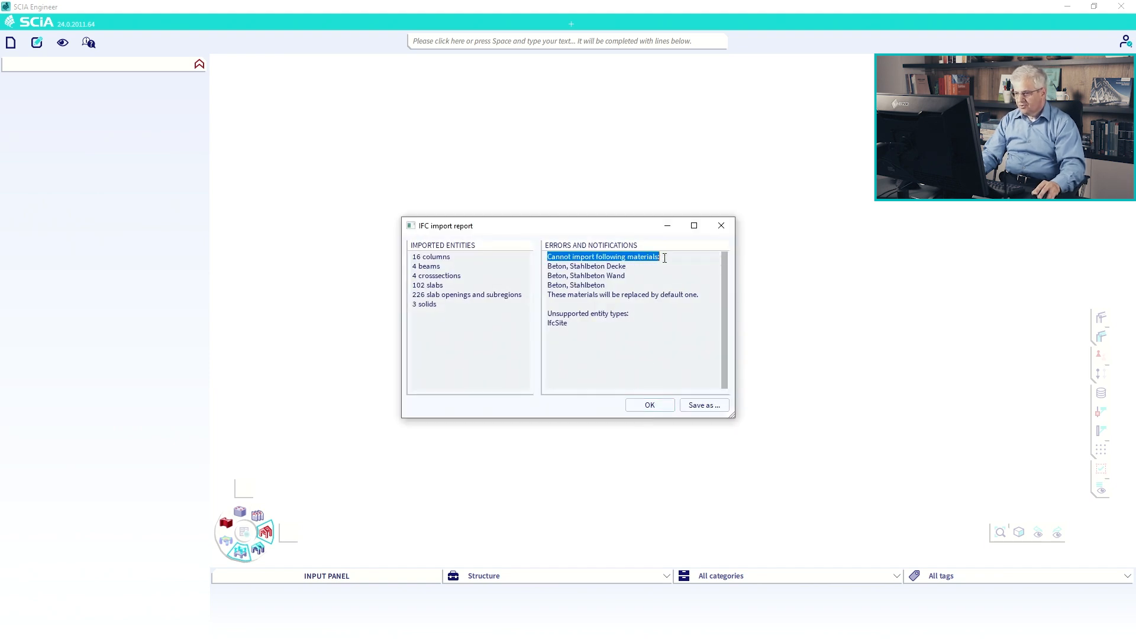
pyautogui.moveTo(547, 266); pyautogui.dragTo(629, 266)
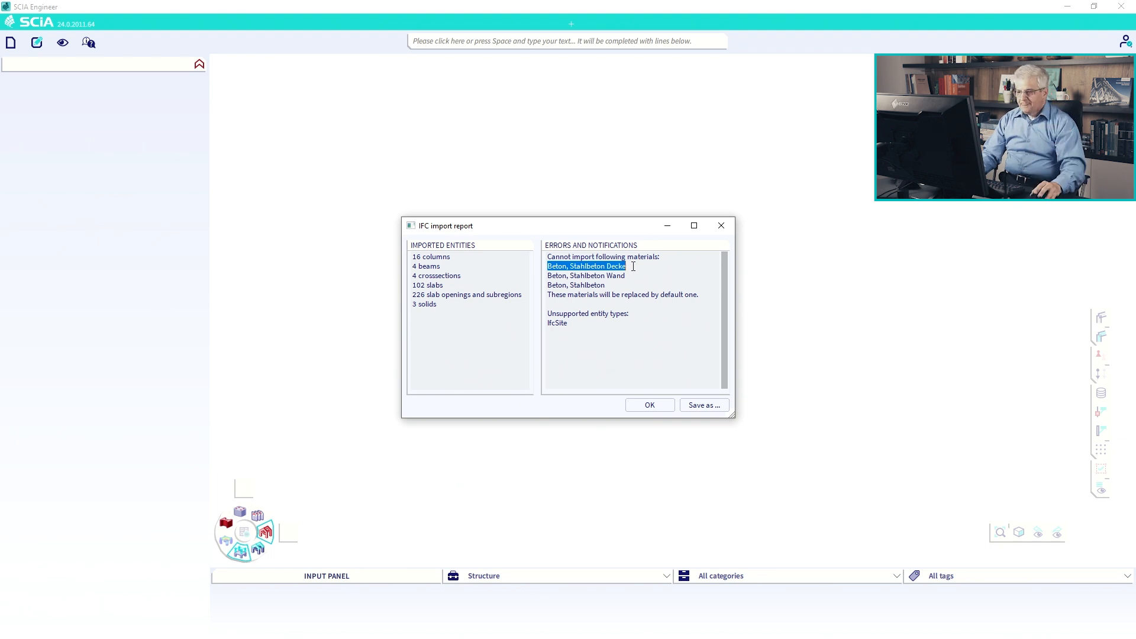
pyautogui.click(559, 267)
pyautogui.moveTo(548, 267); pyautogui.dragTo(630, 264)
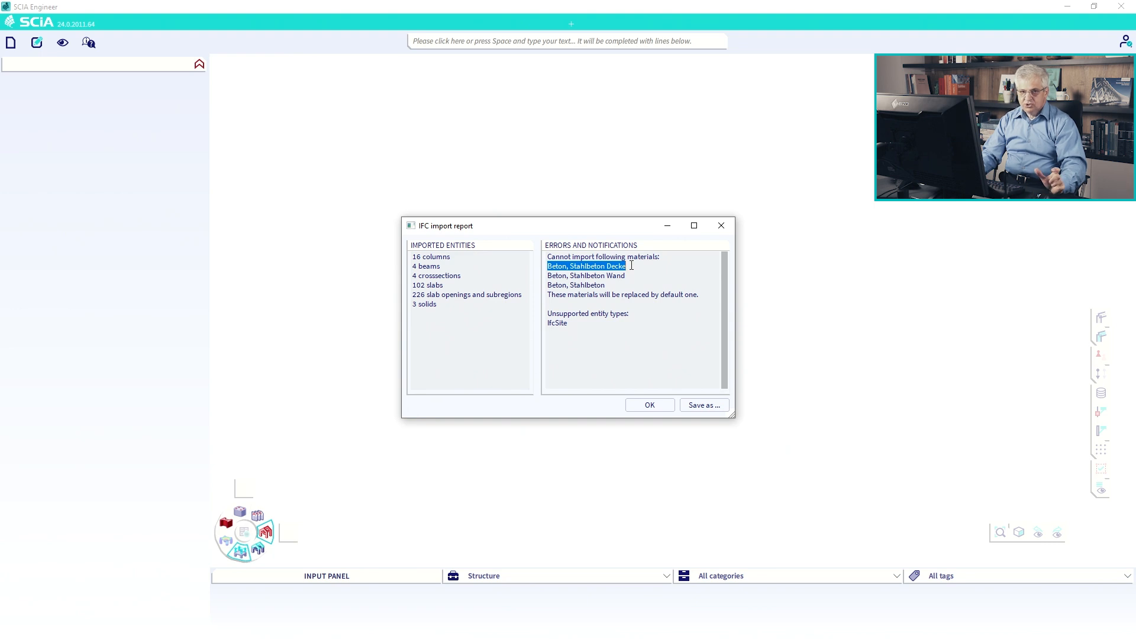
pyautogui.click(590, 267)
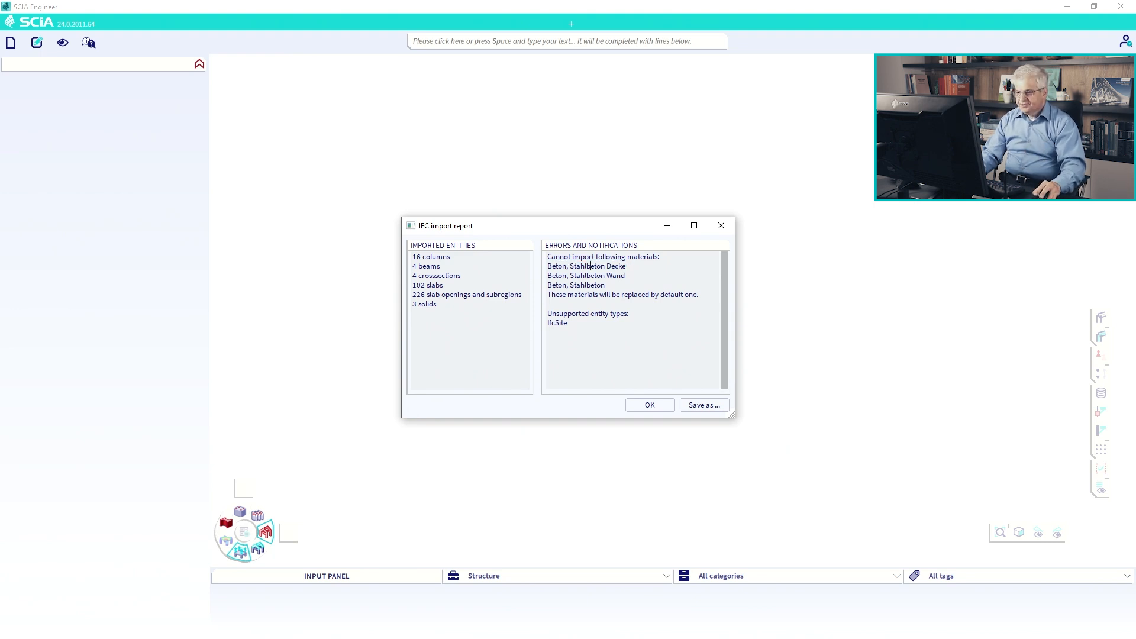
pyautogui.moveTo(548, 265); pyautogui.dragTo(628, 265)
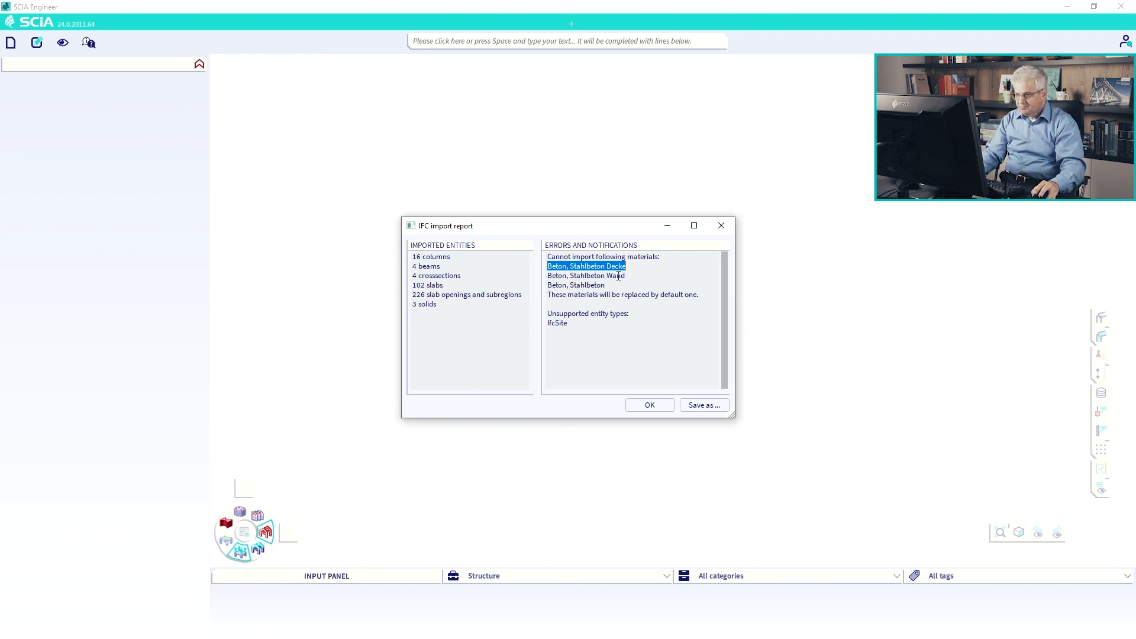
# Save the IFC import report as import.log in the X01. IFC Ausrichten folder.
pyautogui.click(691, 405)
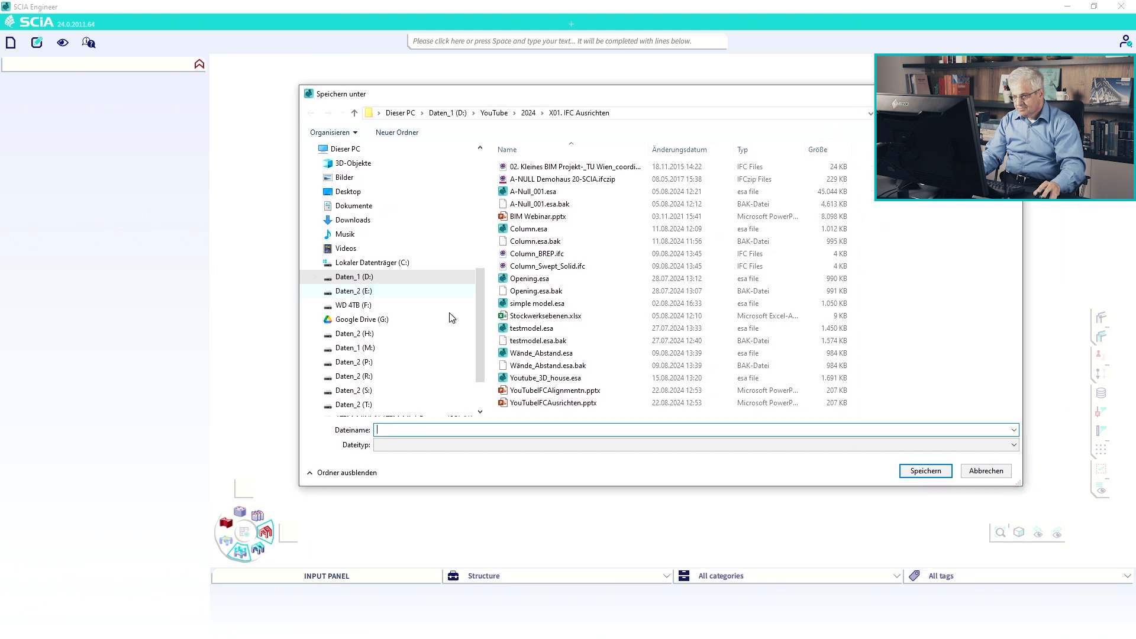
pyautogui.write('import')
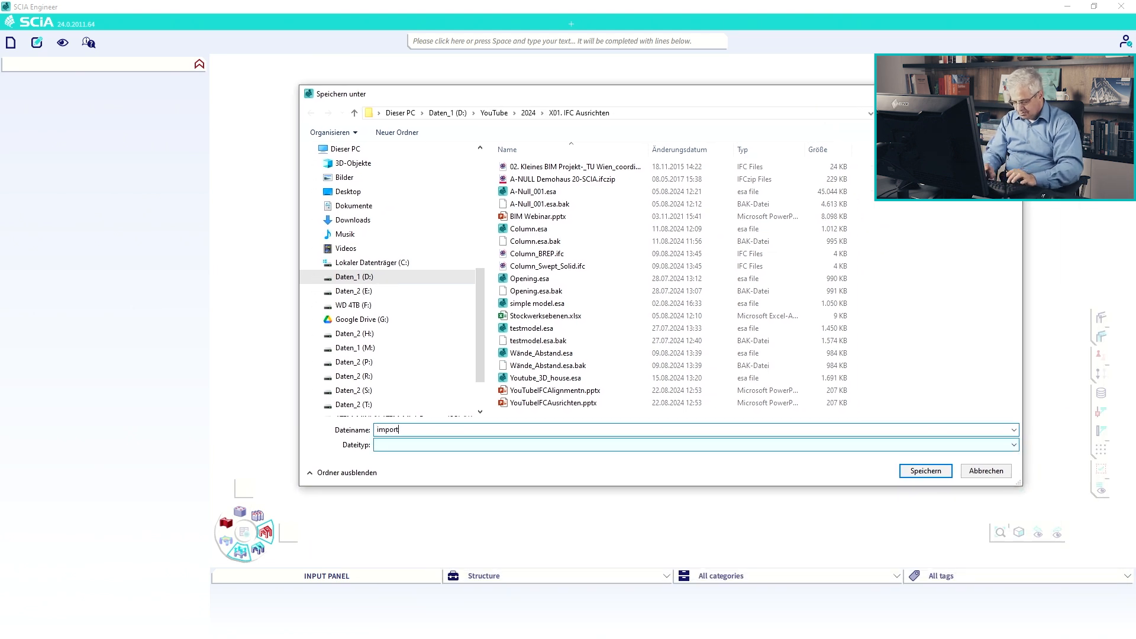
pyautogui.write('.esa')
pyautogui.press('Return')
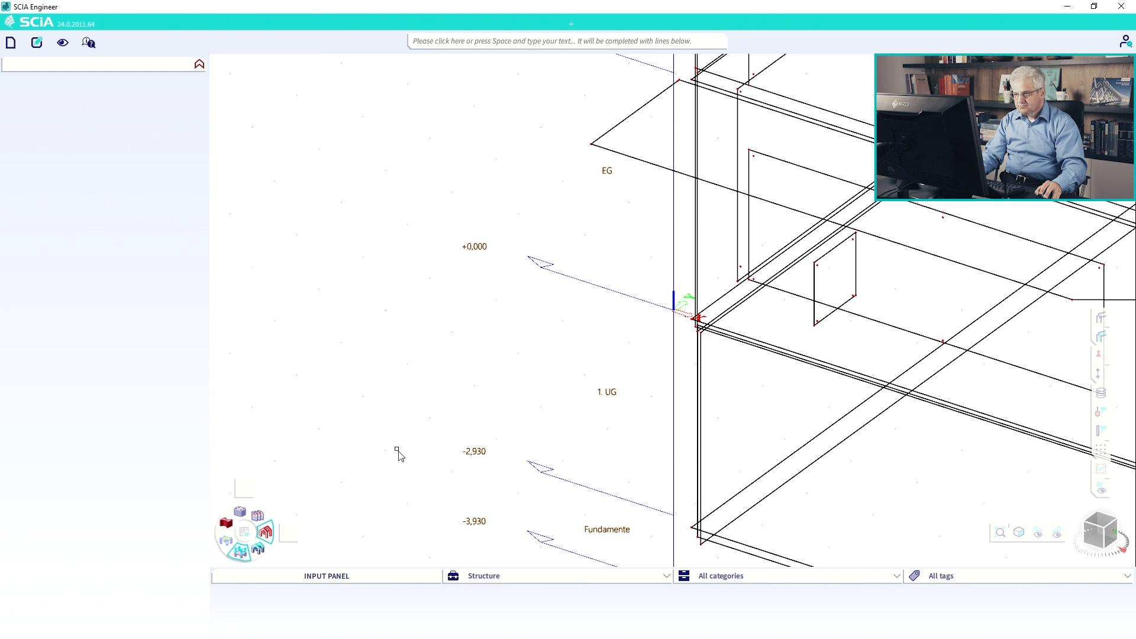
# Close the imported A-NULL Demohaus 20-SCIA project without saving its changes.
pyautogui.click(617, 24)
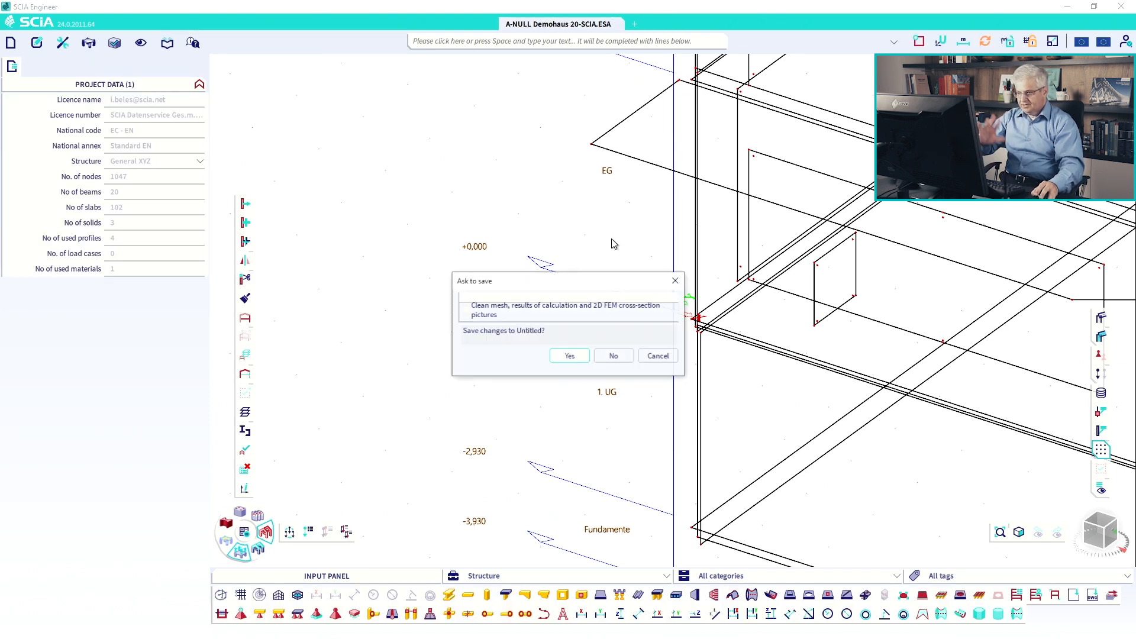
pyautogui.click(615, 356)
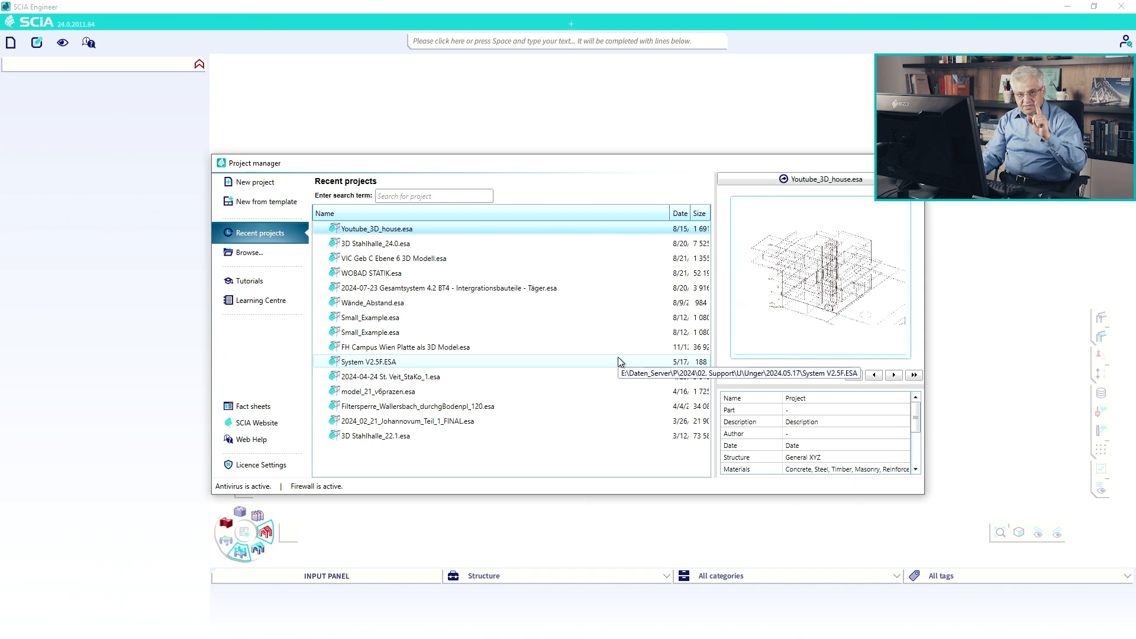
# Switch to Notepad++ and delete everything in import.log except the three Beton material name lines.
pyautogui.hotkey('alt', 'Tab')
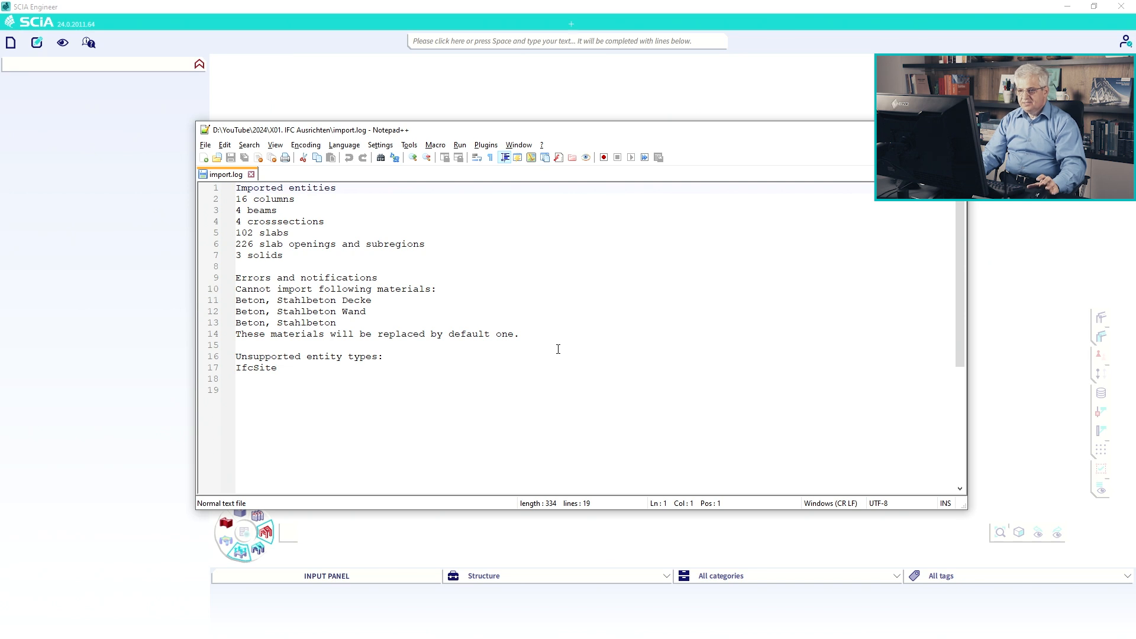
pyautogui.moveTo(333, 132)
pyautogui.mouseDown()
pyautogui.moveTo(353, 134)
pyautogui.moveTo(340, 134)
pyautogui.mouseUp()
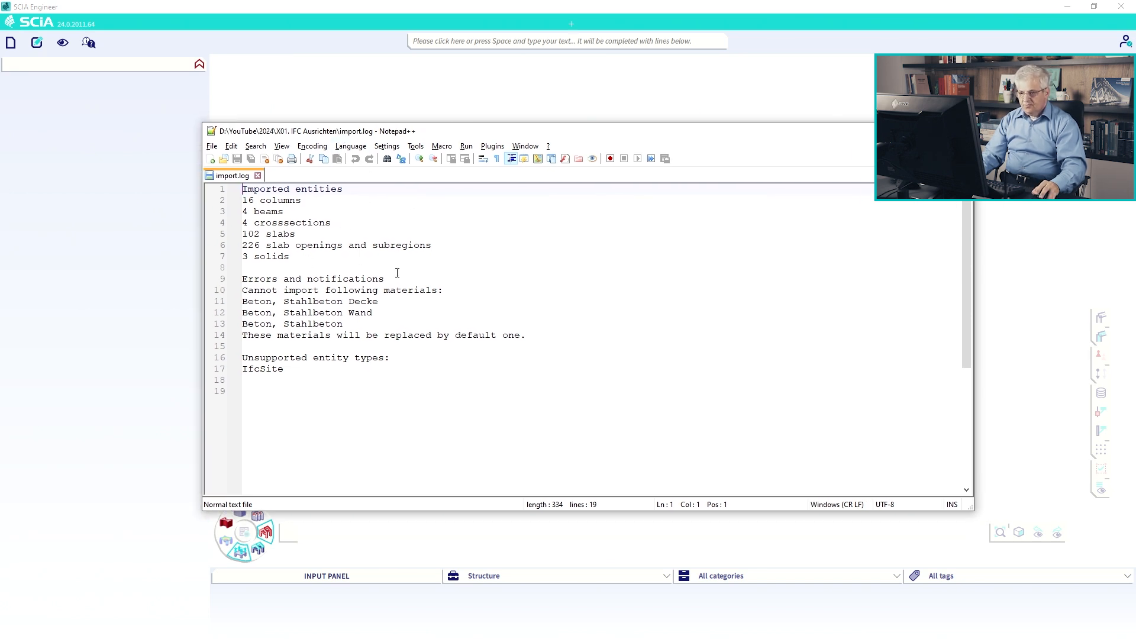
pyautogui.moveTo(454, 289); pyautogui.dragTo(242, 189)
pyautogui.press('Delete')
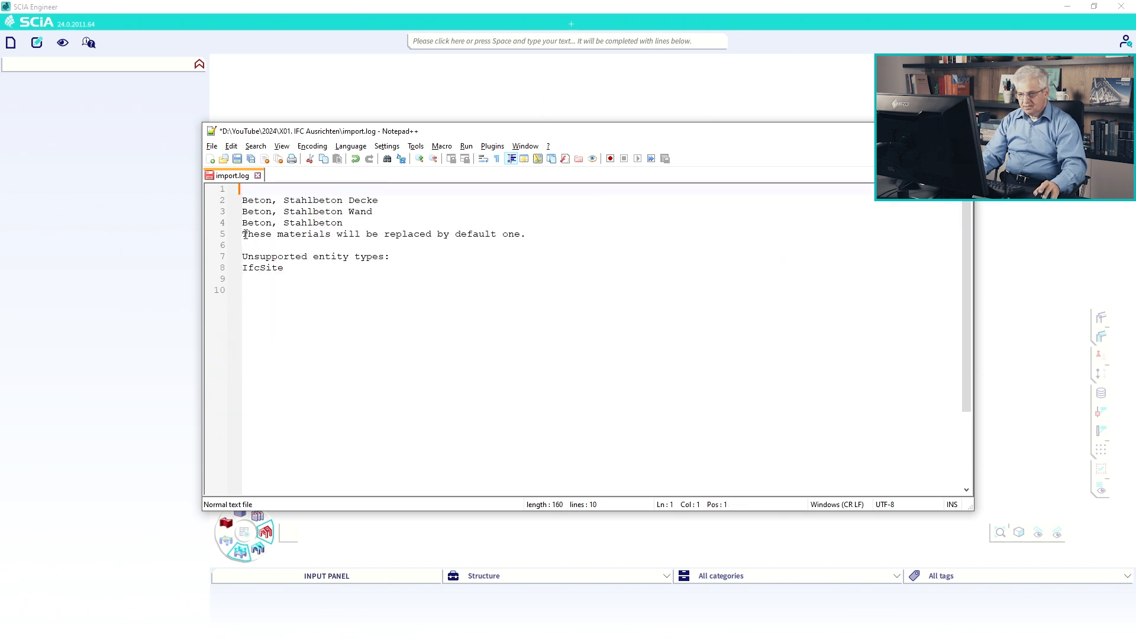
pyautogui.moveTo(243, 234); pyautogui.dragTo(301, 266)
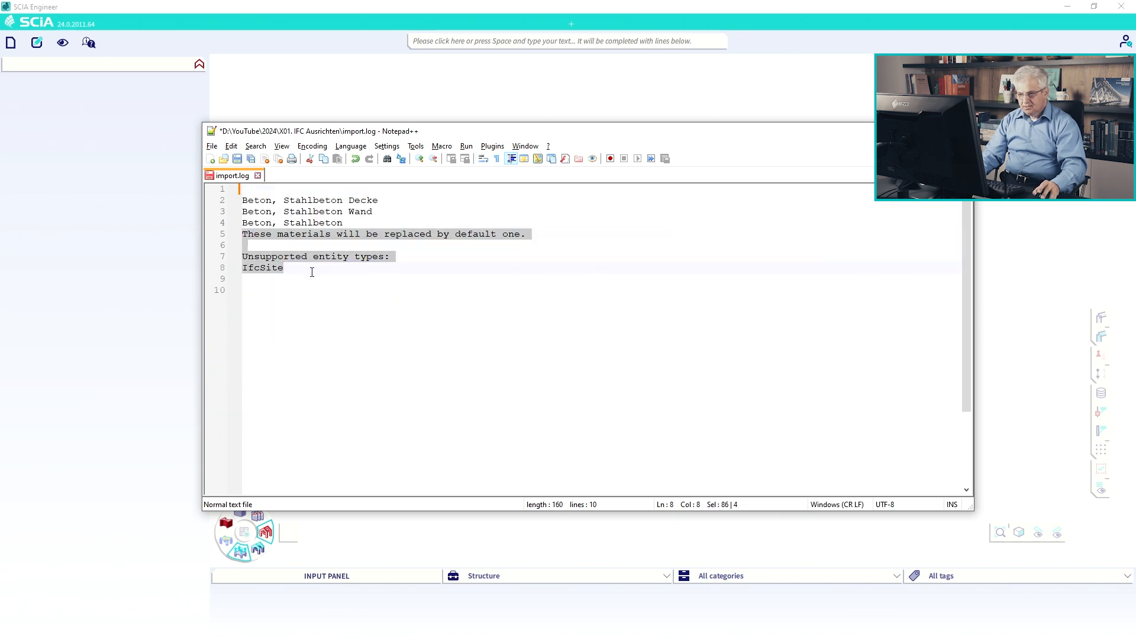
pyautogui.press('Delete')
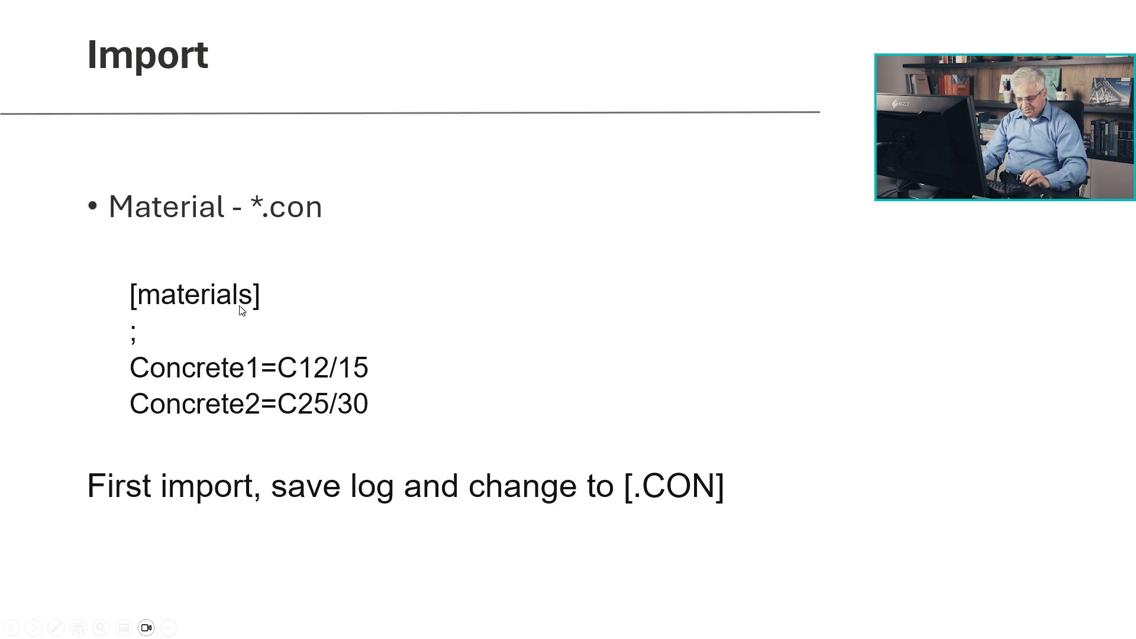
# Return to import.log in Notepad++ and add a [materials] header followed by a line containing only a semicolon above the material names.
pyautogui.hotkey('alt', 'Tab')
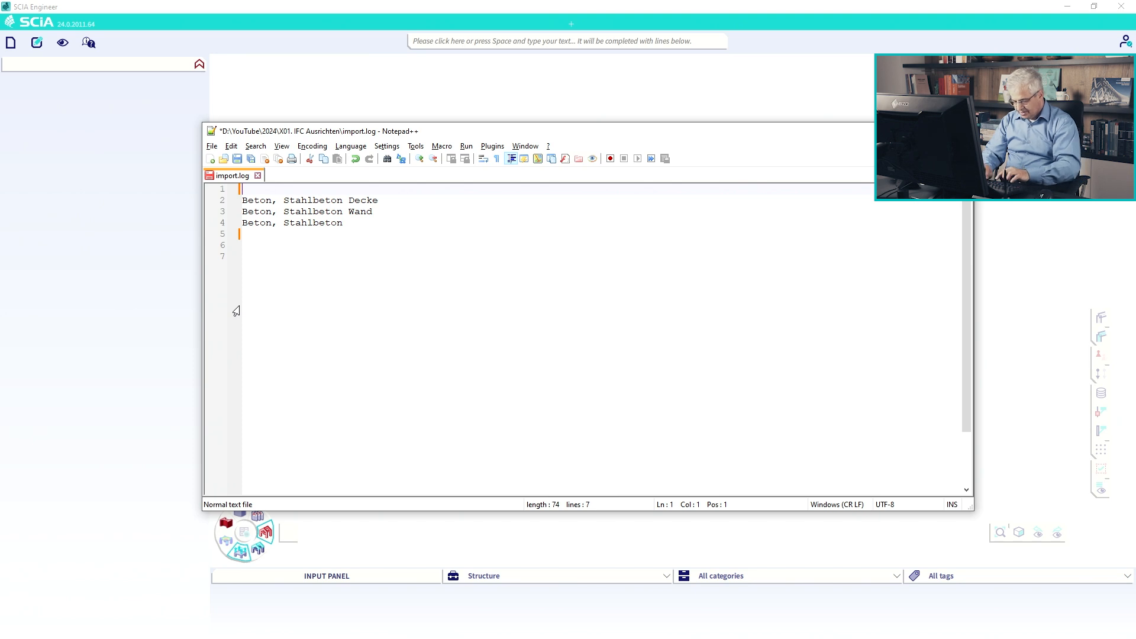
pyautogui.write('[mat')
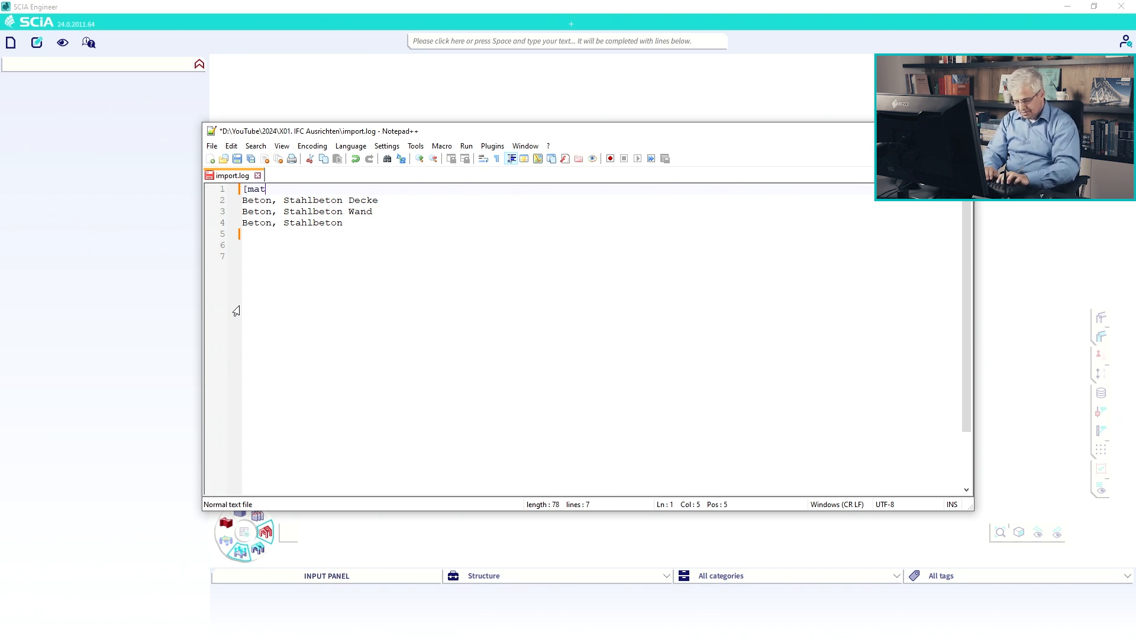
pyautogui.write('erials]')
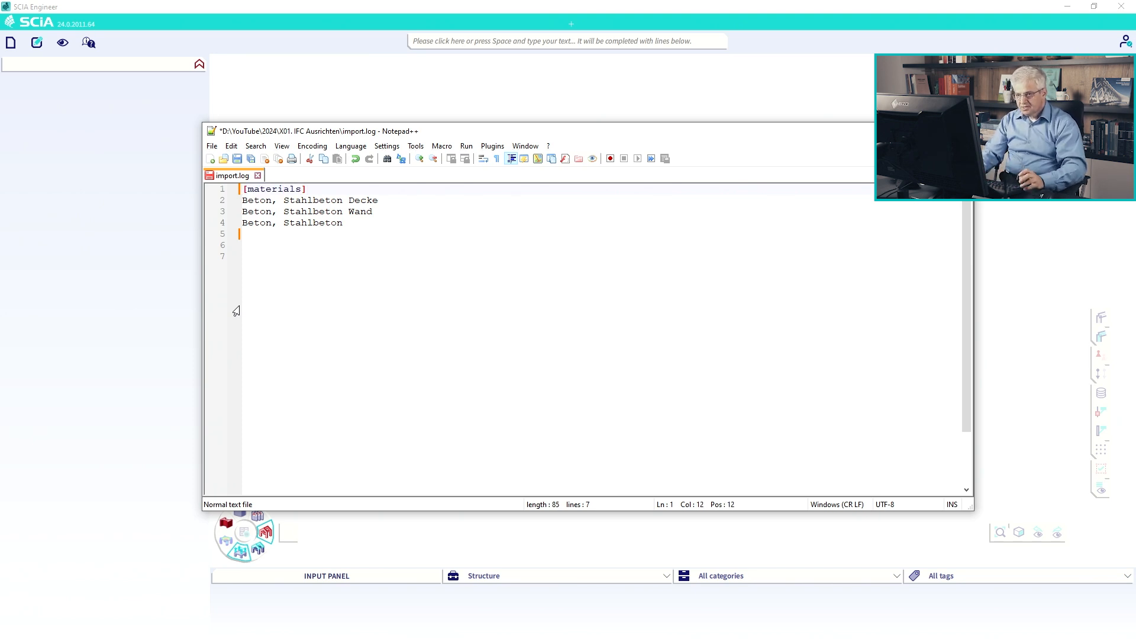
pyautogui.press('Down')
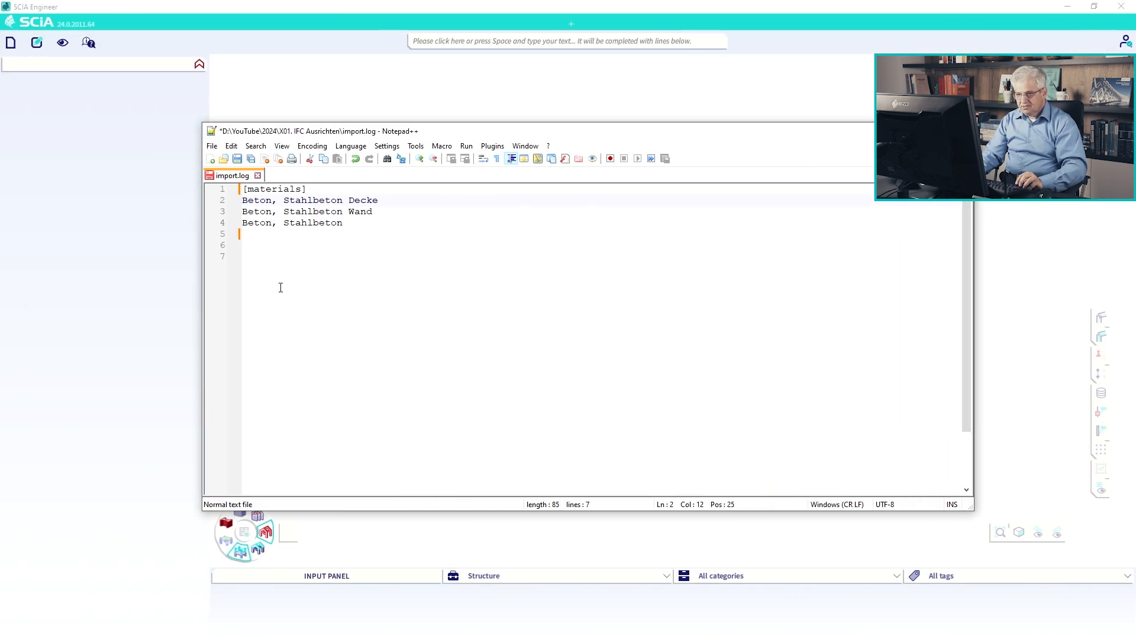
pyautogui.press('Home')
pyautogui.write(';')
pyautogui.press('Return')
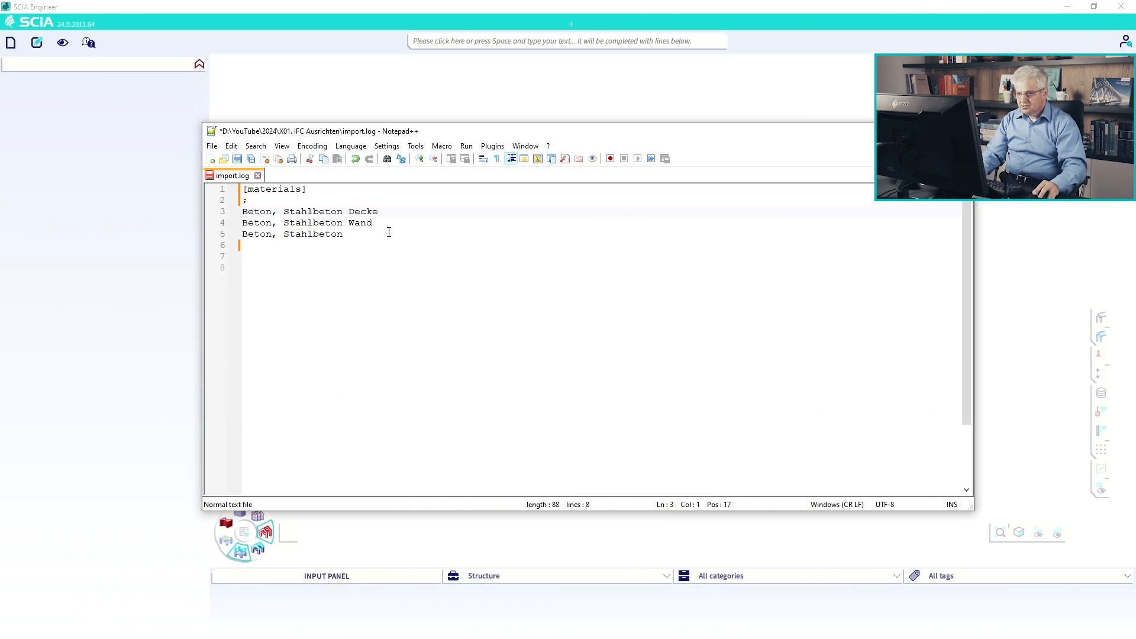
# Map the material "Beton, Stahlbeton Decke" to concrete grade C20/25 by appending =C20/25.
pyautogui.click(390, 211)
pyautogui.write('=')
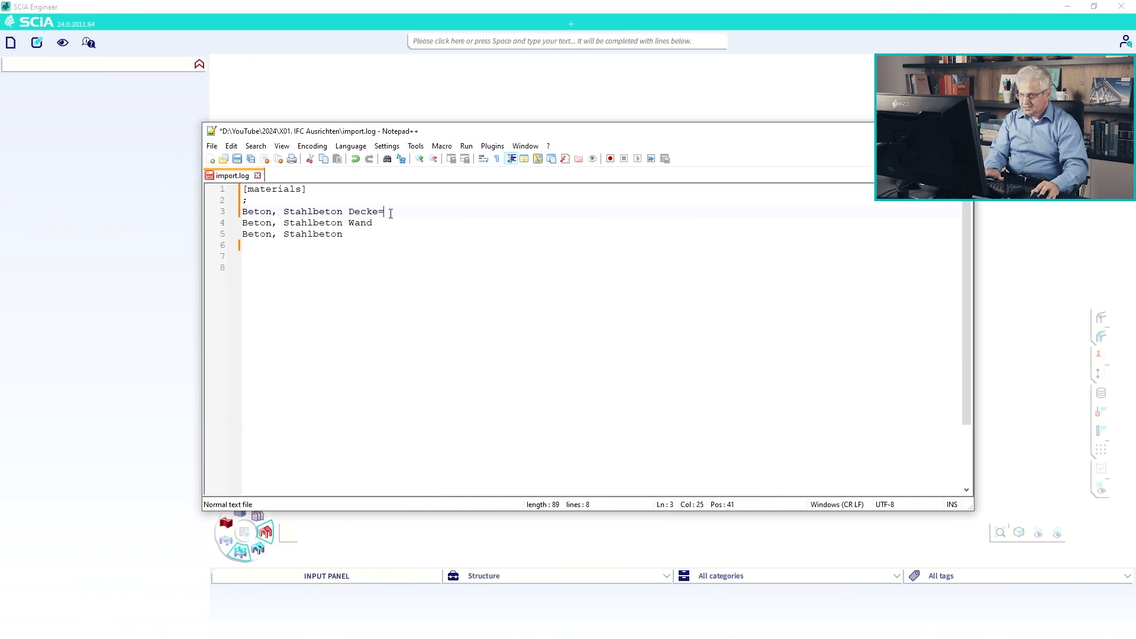
pyautogui.write('C20')
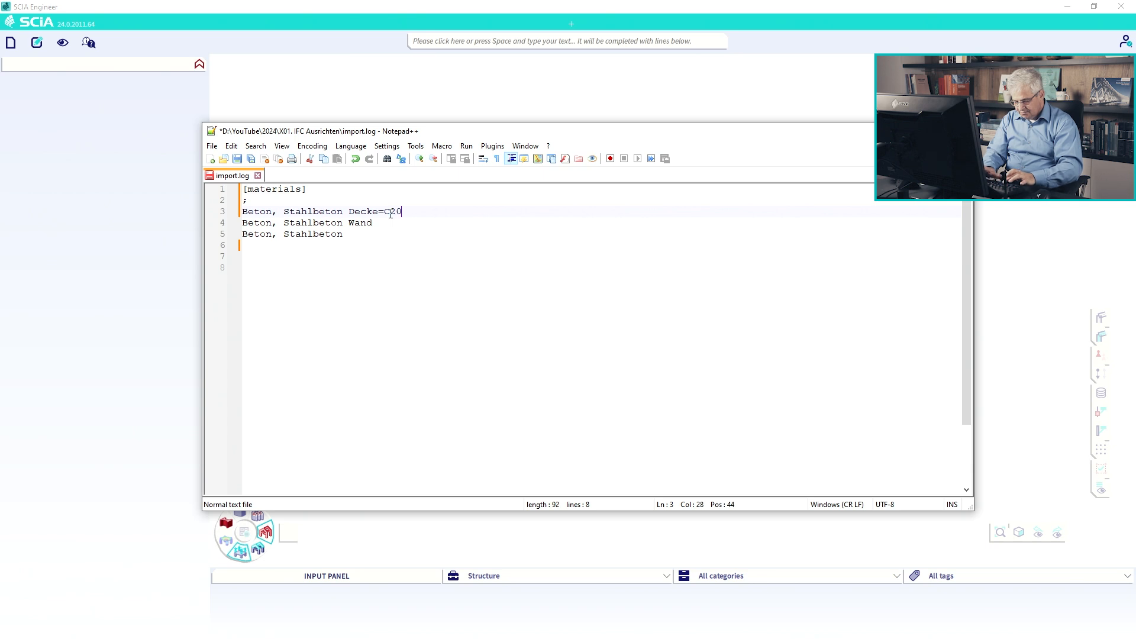
pyautogui.write('/25')
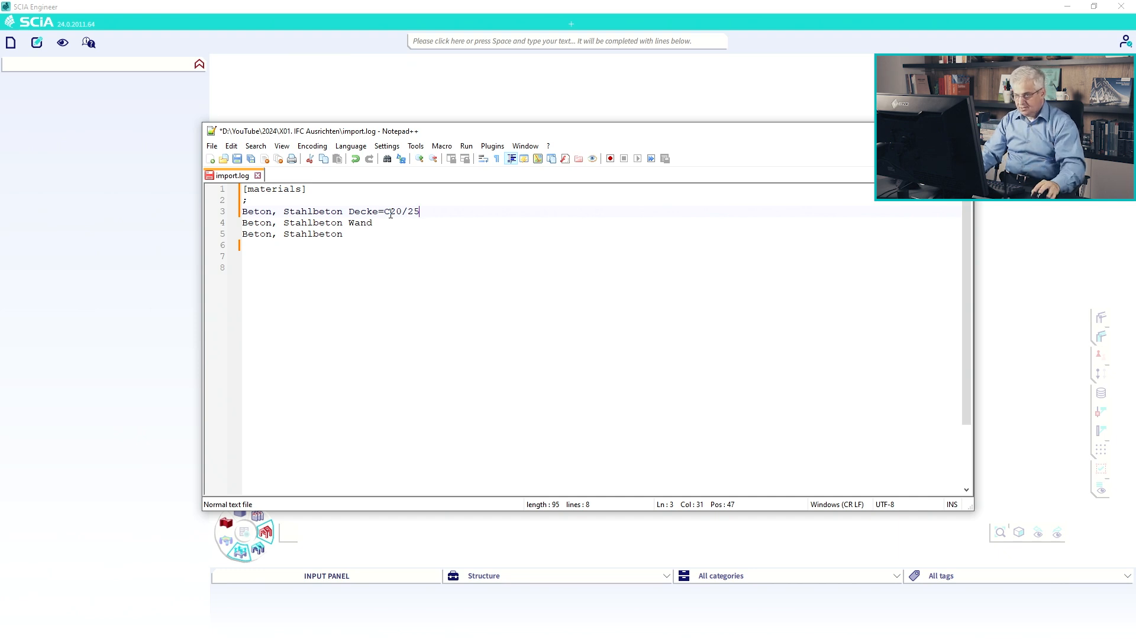
# Copy the =C20/25 assignment to the "Beton, Stahlbeton Wand" and "Beton, Stahlbeton" lines.
pyautogui.moveTo(385, 212); pyautogui.dragTo(444, 212)
pyautogui.hotkey('ctrl', 'c')
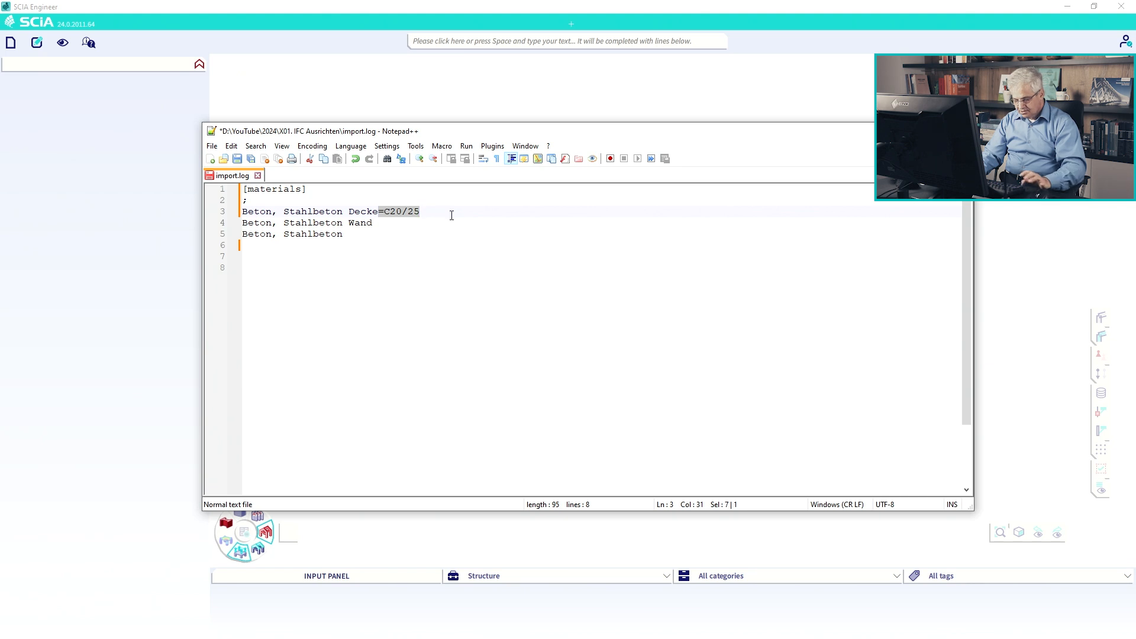
pyautogui.press('Down')
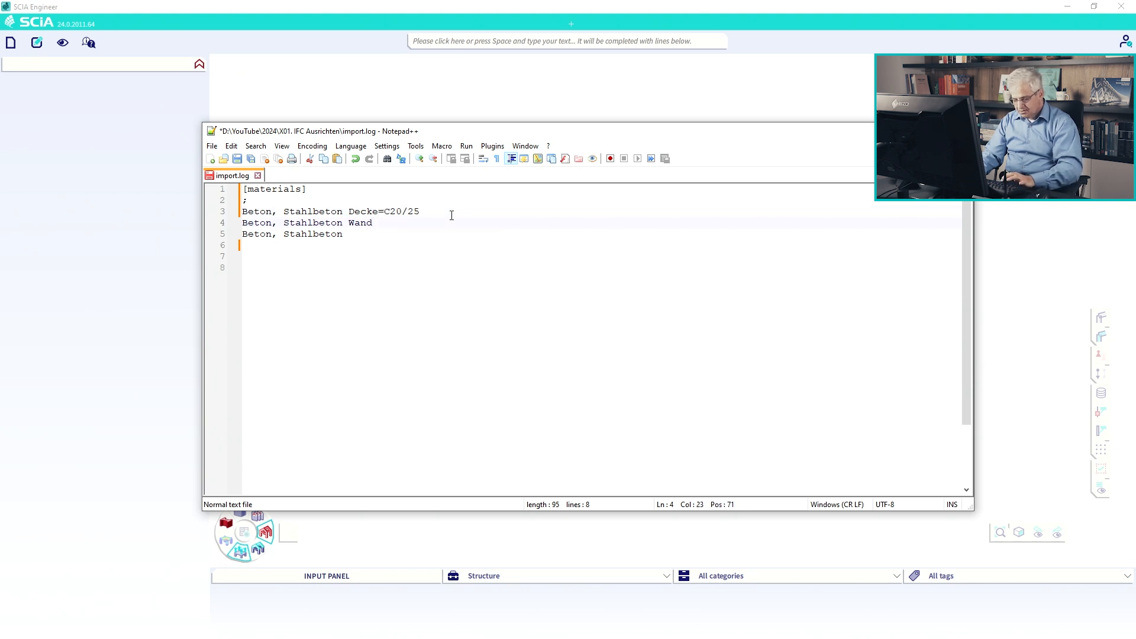
pyautogui.hotkey('ctrl', 'v')
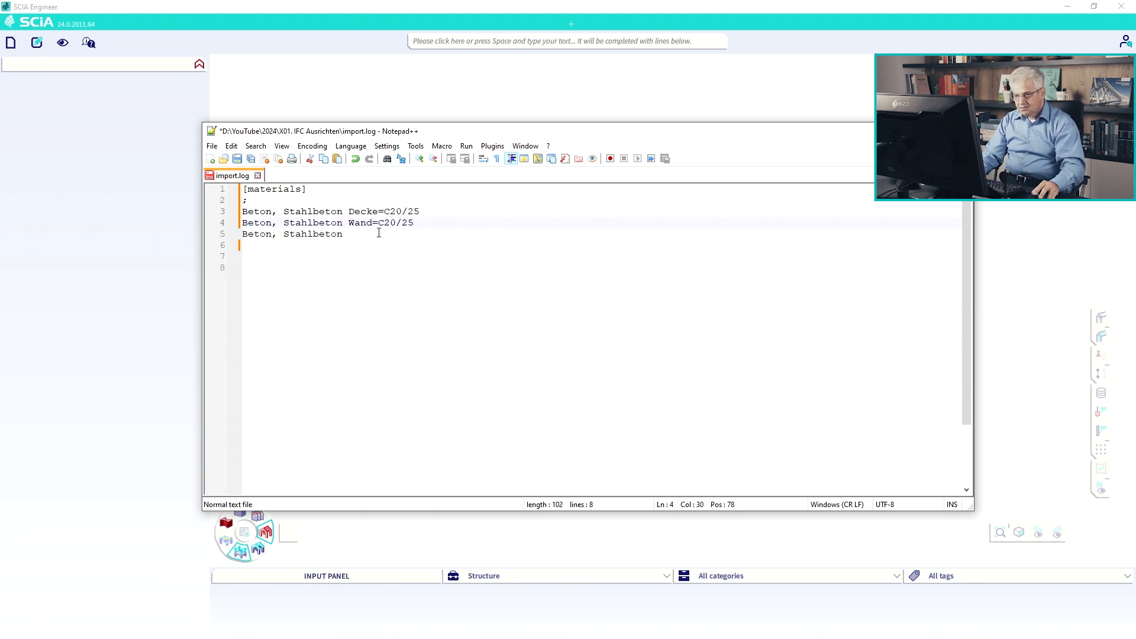
pyautogui.press('Down')
pyautogui.hotkey('ctrl', 'v')
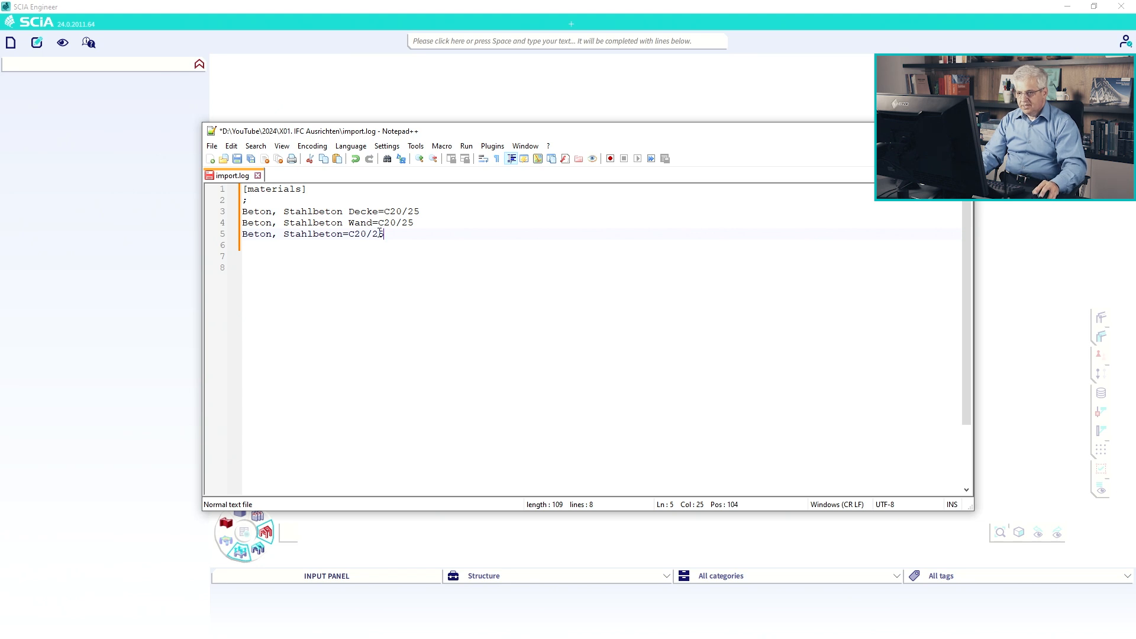
# Remove the two surplus empty lines at the end of the material list and save import.log.
pyautogui.click(321, 247)
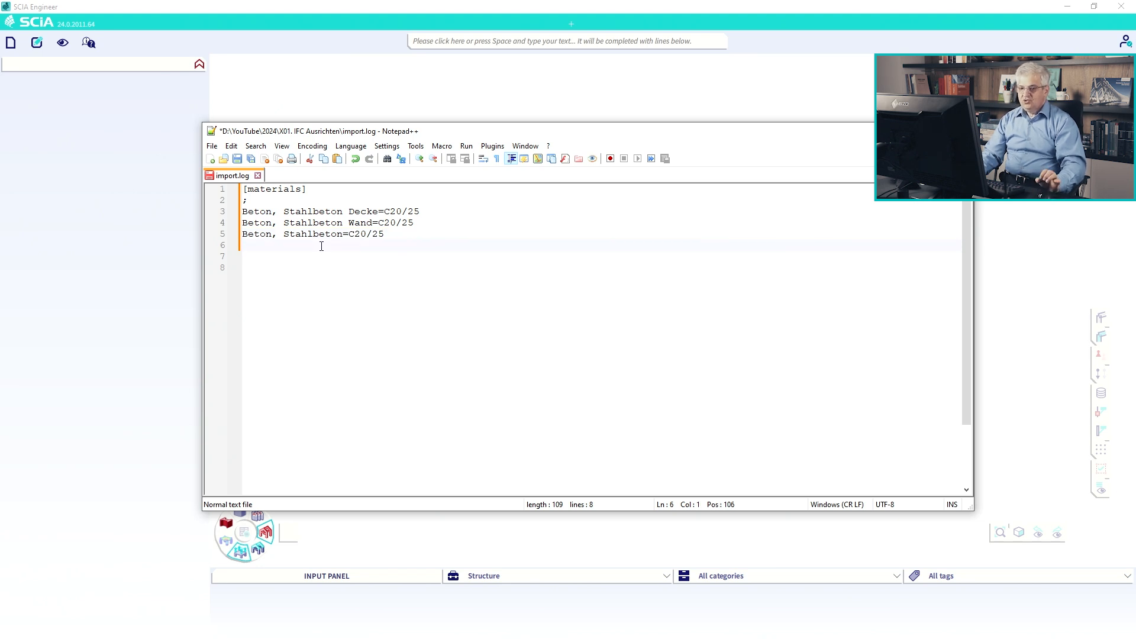
pyautogui.press('Delete')
pyautogui.press('Delete')
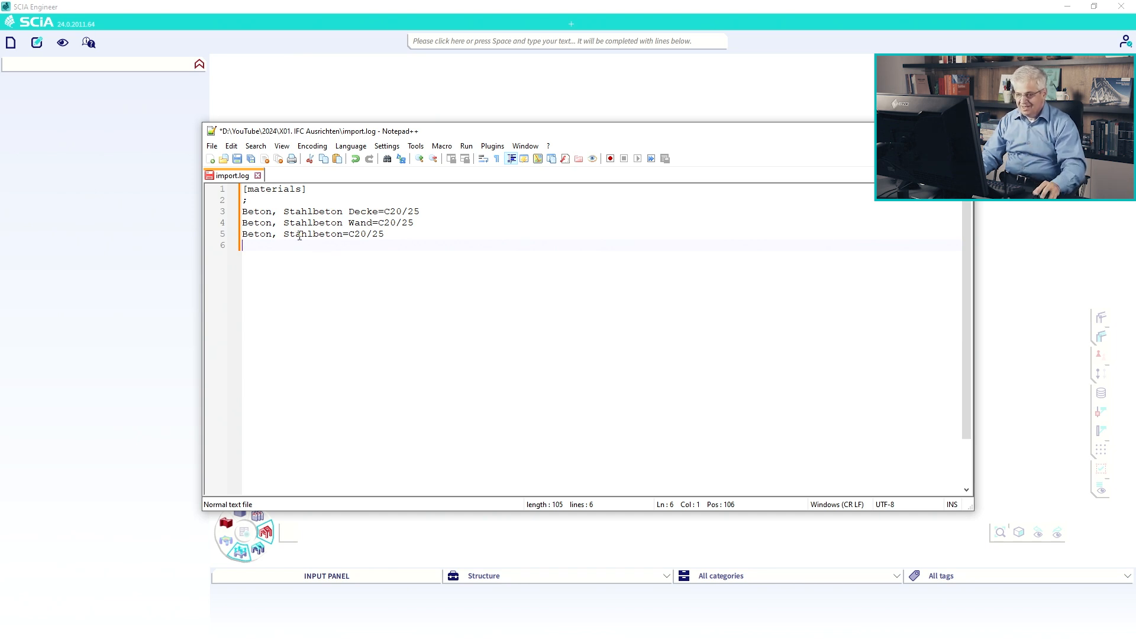
pyautogui.hotkey('ctrl', 's')
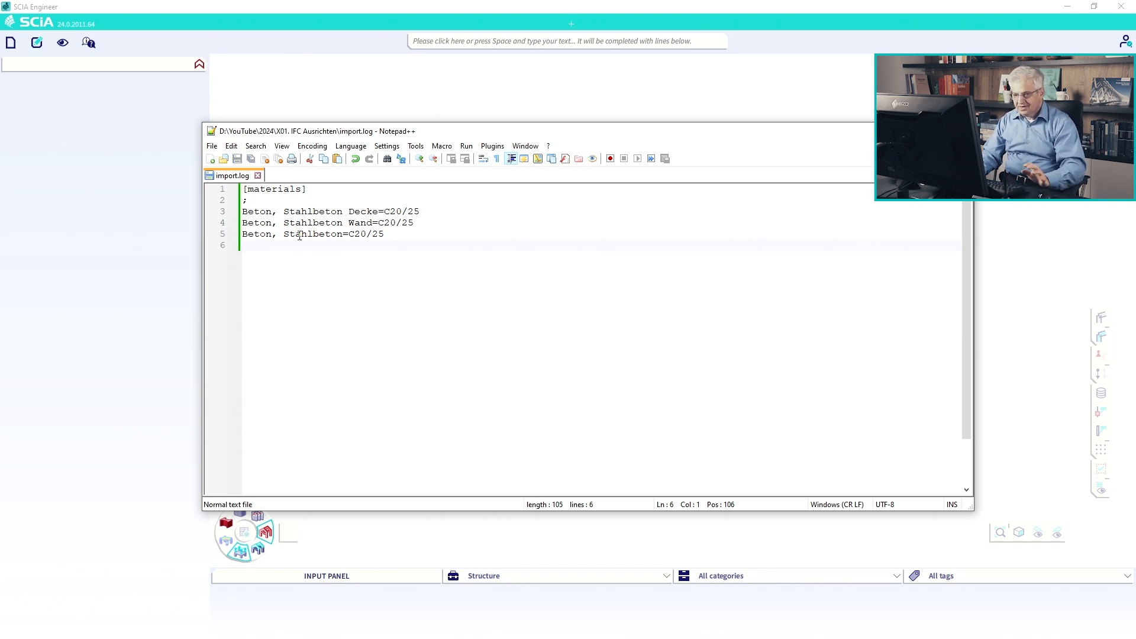
# Save a copy of the material table as YouTube_Video.con in the X01. IFC Ausrichten folder.
pyautogui.click(211, 146)
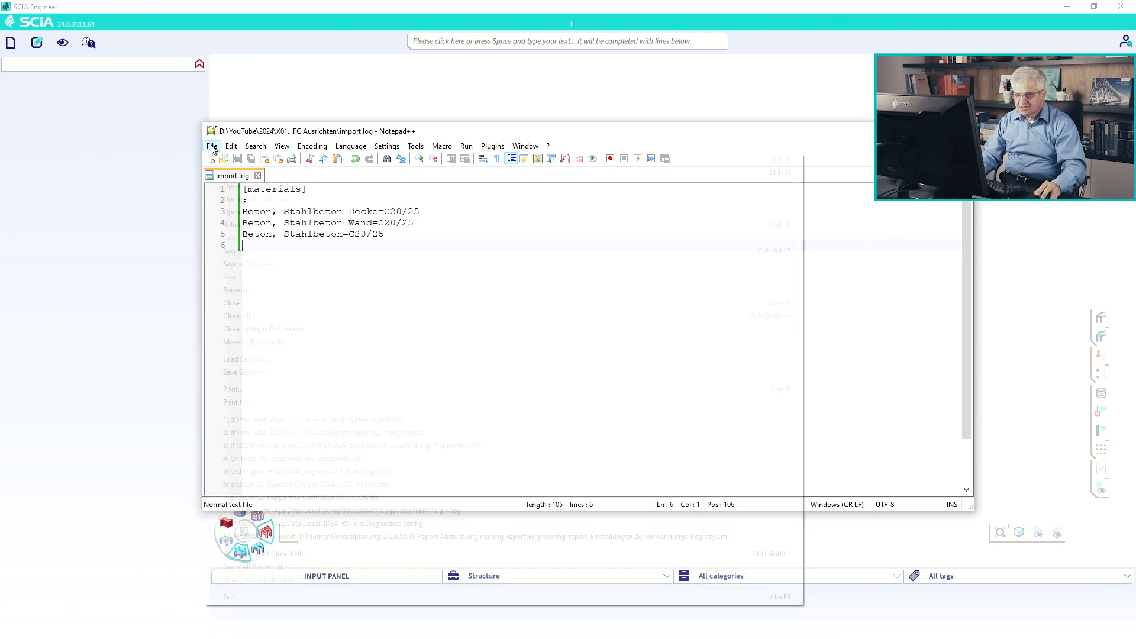
pyautogui.click(237, 251)
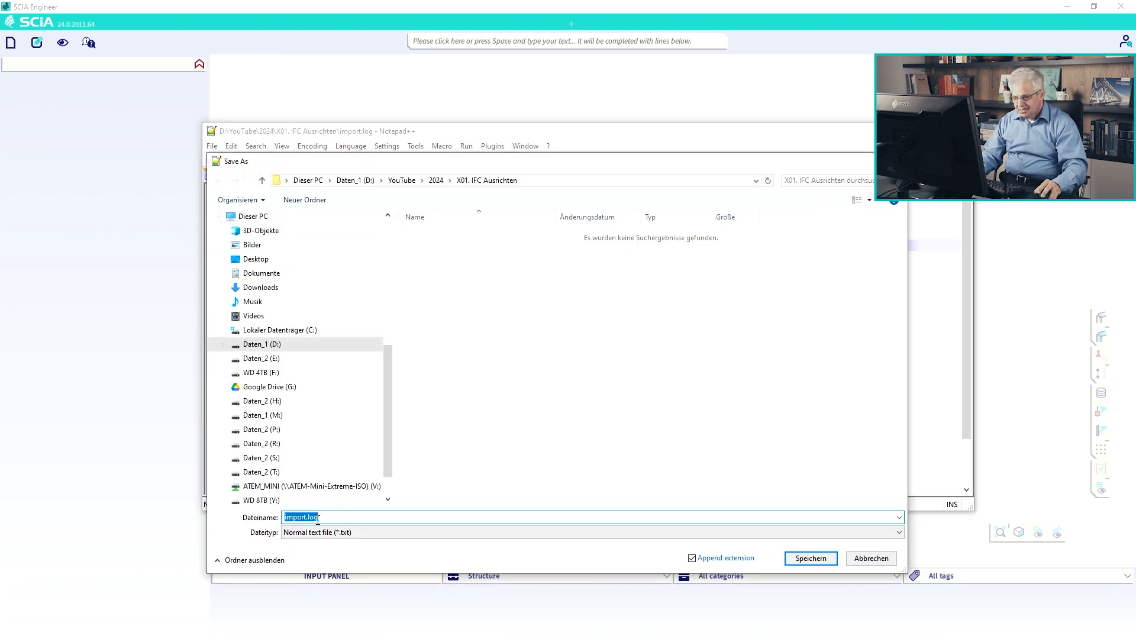
pyautogui.moveTo(318, 520); pyautogui.dragTo(272, 520)
pyautogui.write('mat')
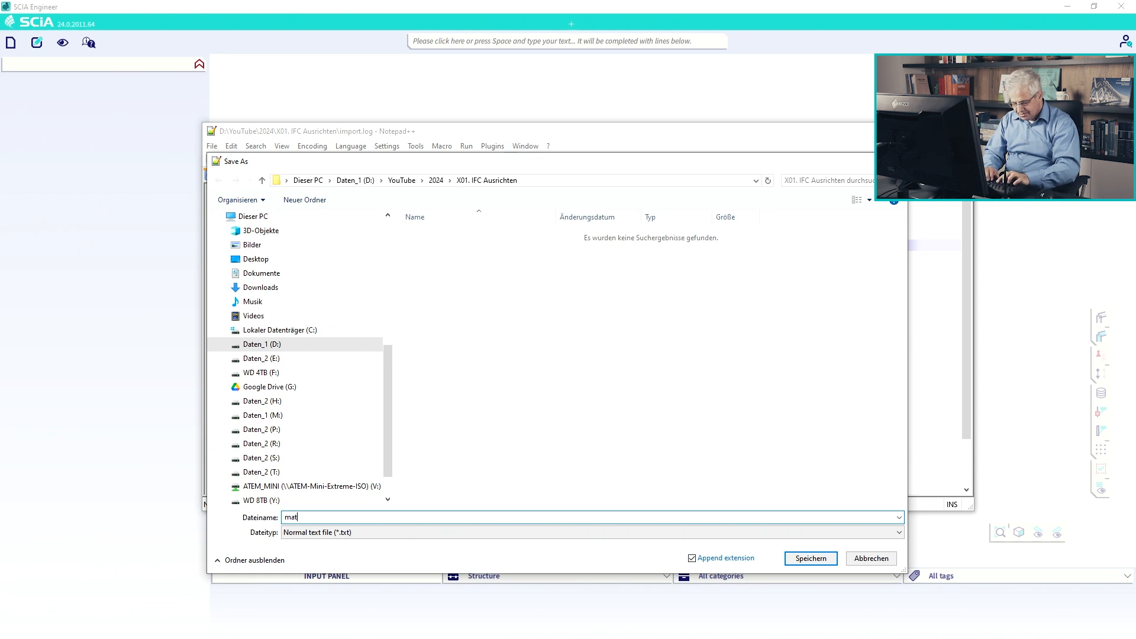
pyautogui.write('erial.con')
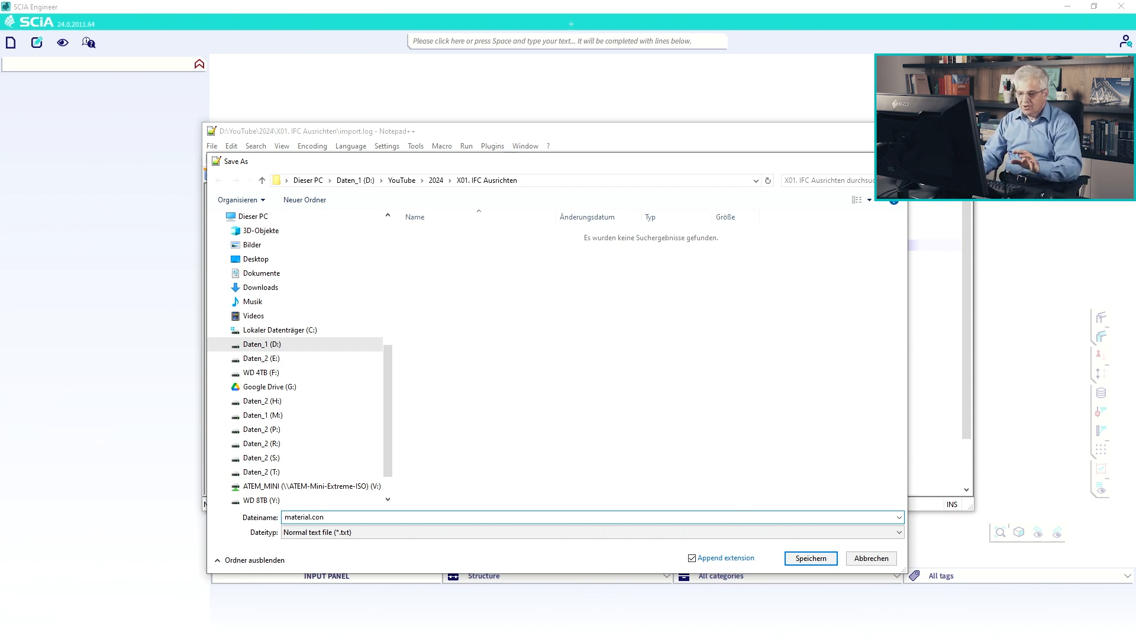
pyautogui.press('Left')
pyautogui.press('Left')
pyautogui.press('Left')
pyautogui.press('Left')
pyautogui.press('BackSpace')
pyautogui.press('BackSpace')
pyautogui.press('BackSpace')
pyautogui.press('BackSpace')
pyautogui.press('BackSpace')
pyautogui.press('BackSpace')
pyautogui.press('BackSpace')
pyautogui.press('BackSpace')
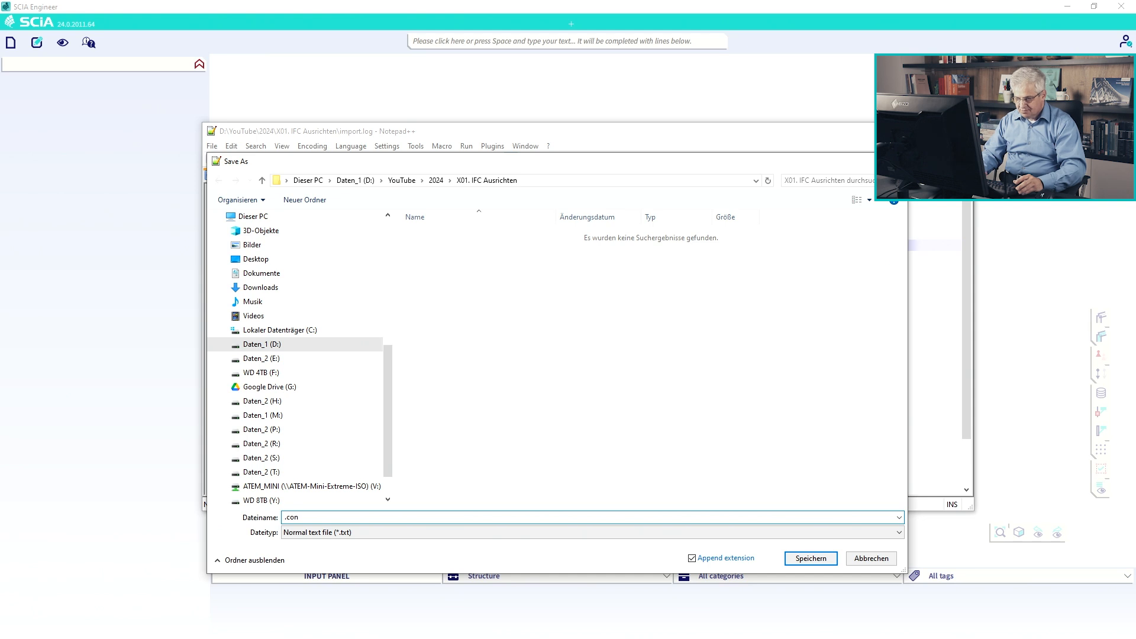
pyautogui.write('YouTube')
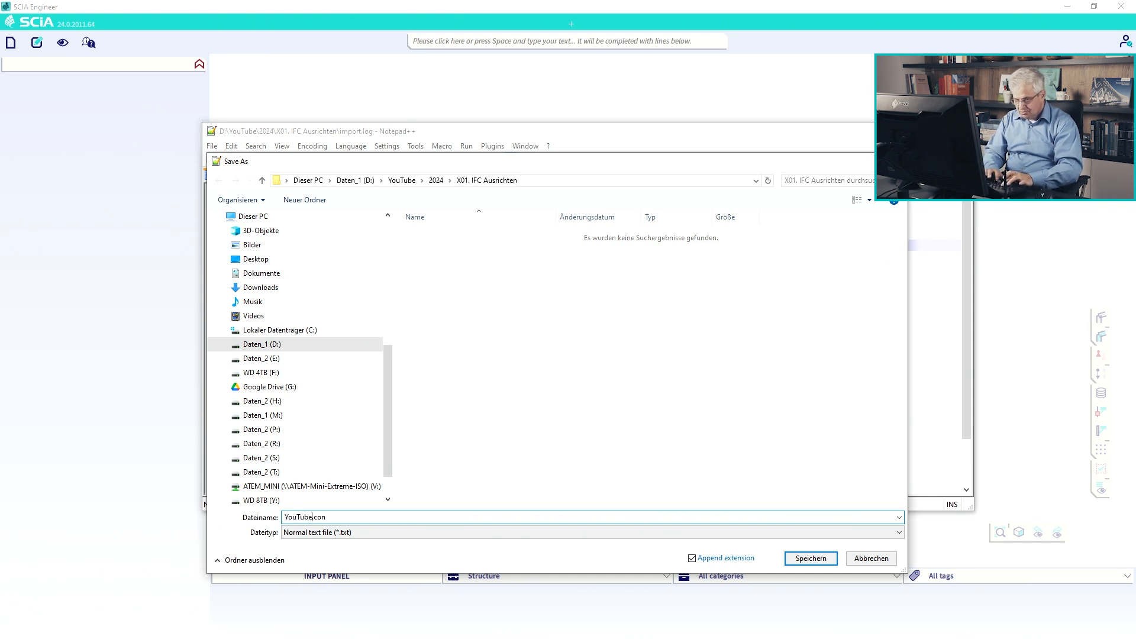
pyautogui.write('_Video')
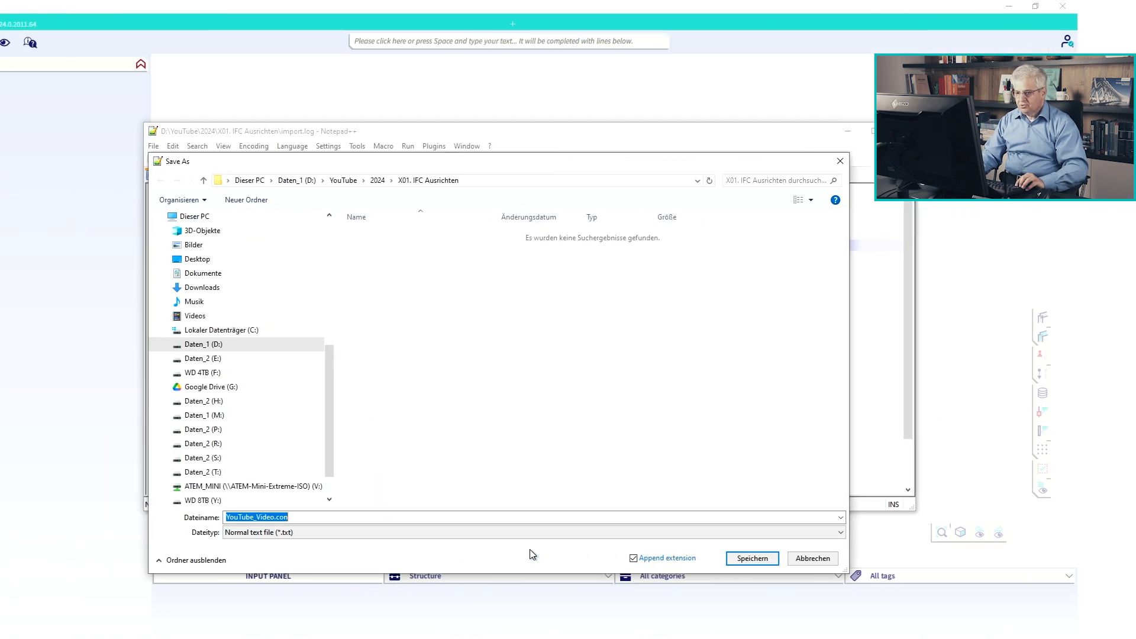
pyautogui.click(798, 563)
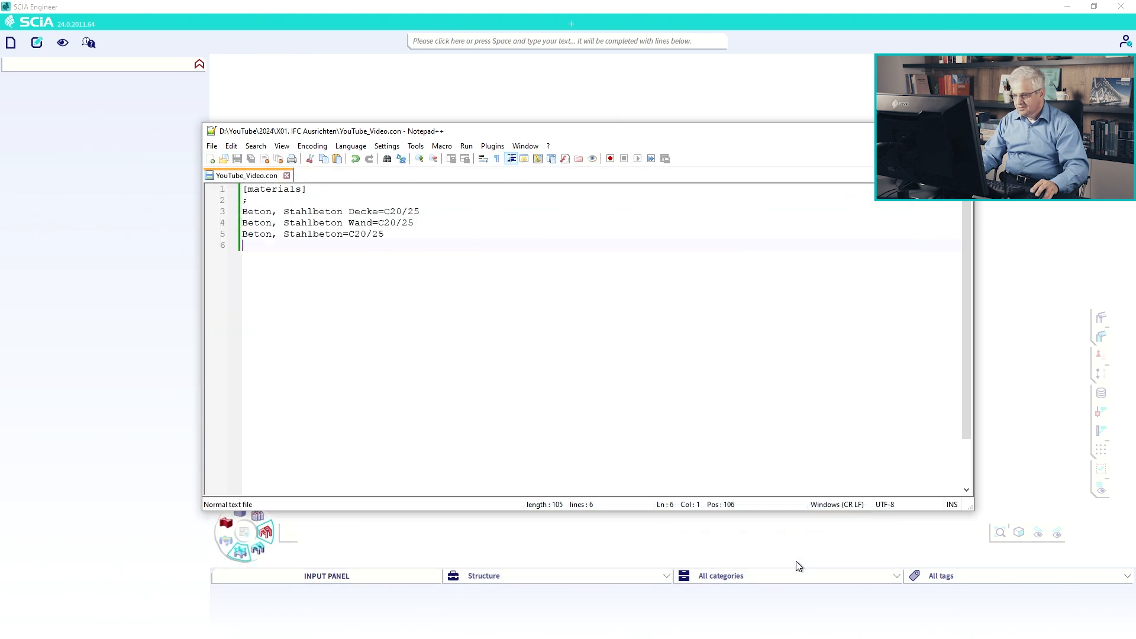
# Switch back to SCIA Engineer, dismiss the project manager and open A-NULL Demohaus 20-SCIA.ifczip for IFC import.
pyautogui.hotkey('alt', 'Tab')
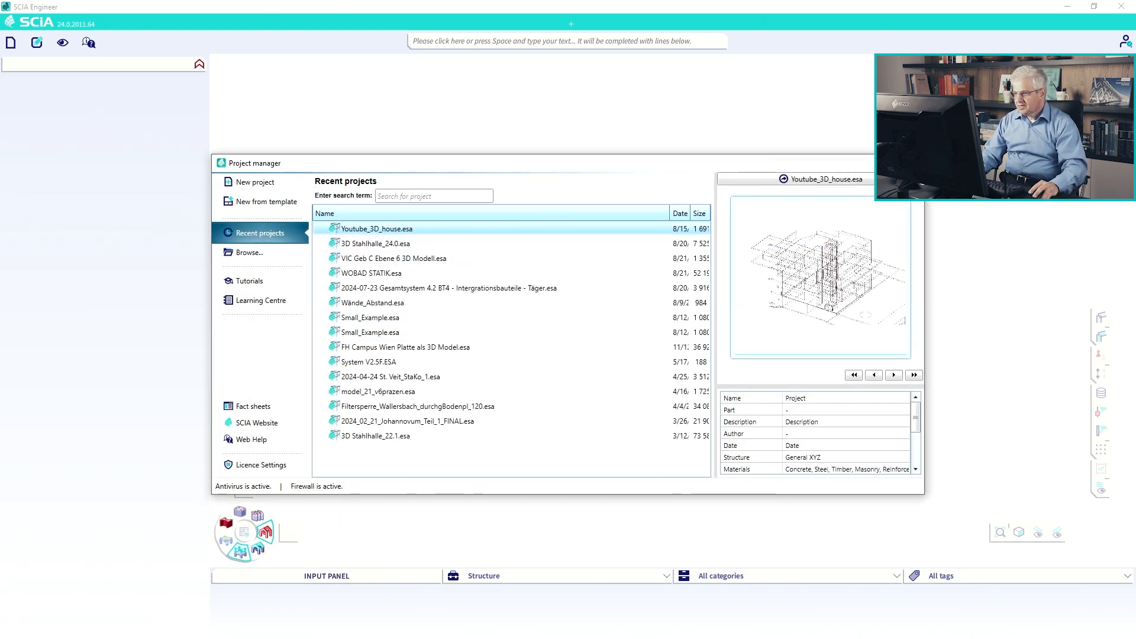
pyautogui.press('Escape')
pyautogui.click(11, 43)
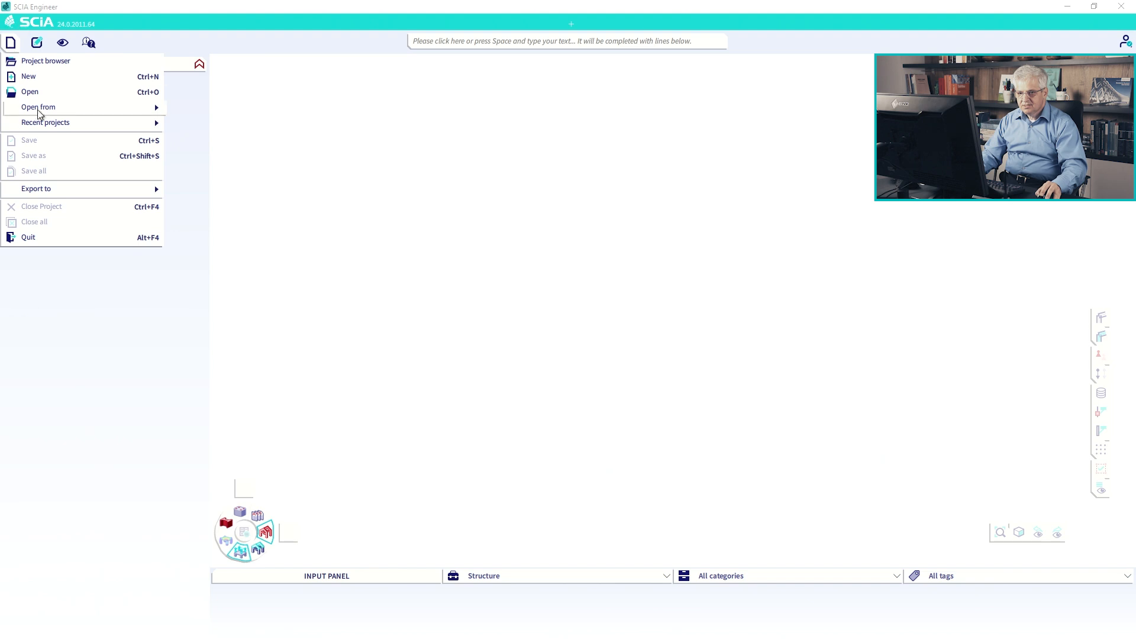
pyautogui.moveTo(43, 121)
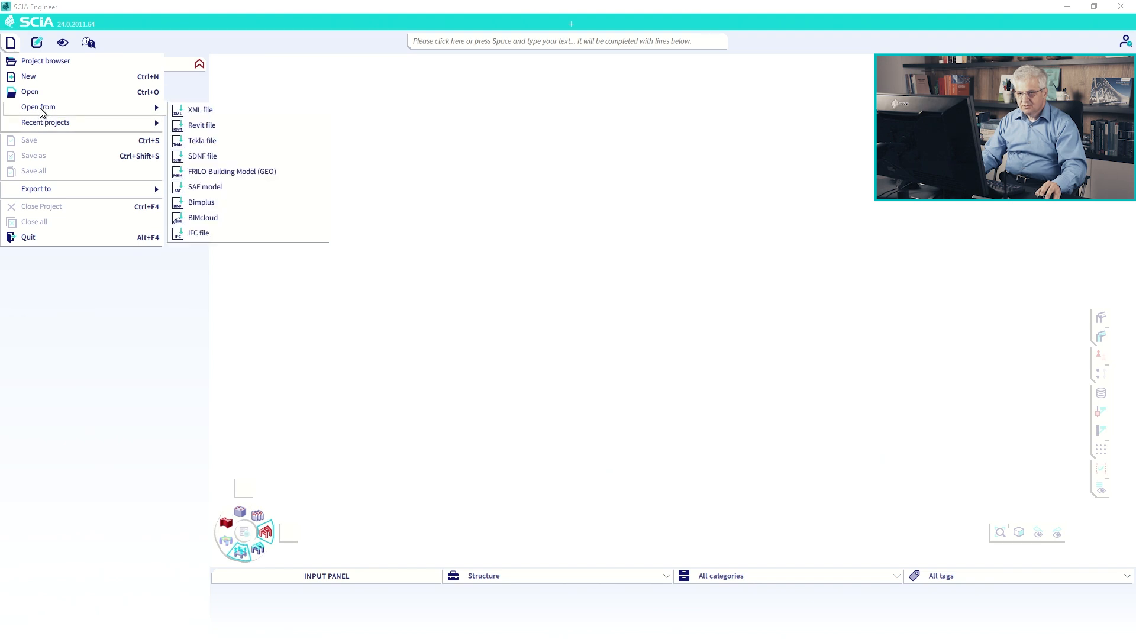
pyautogui.click(194, 235)
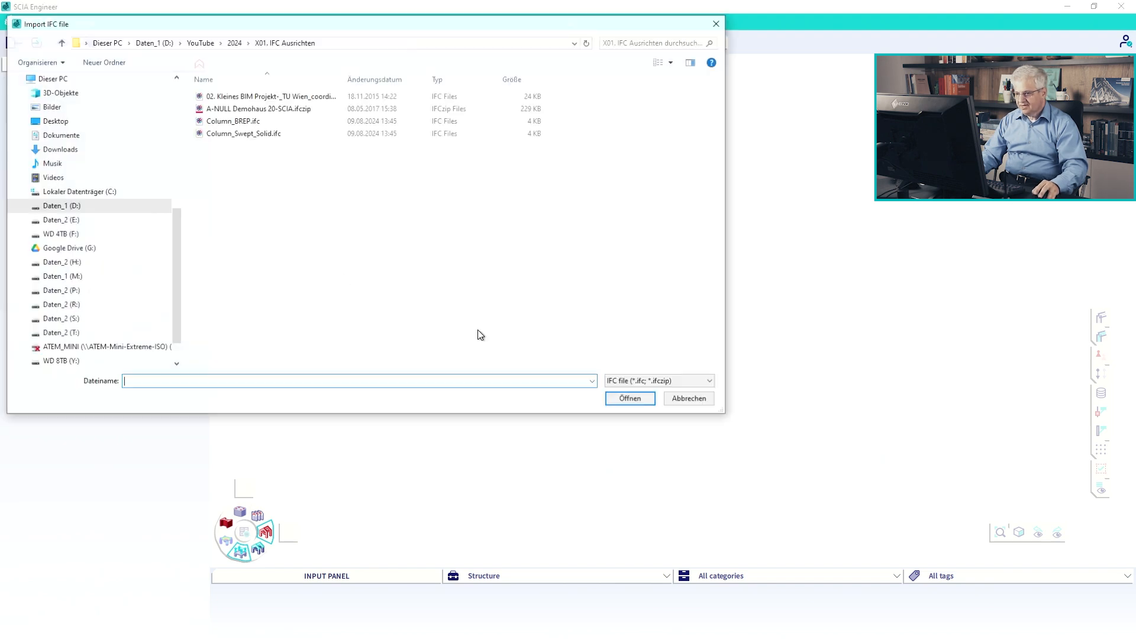
pyautogui.click(248, 110)
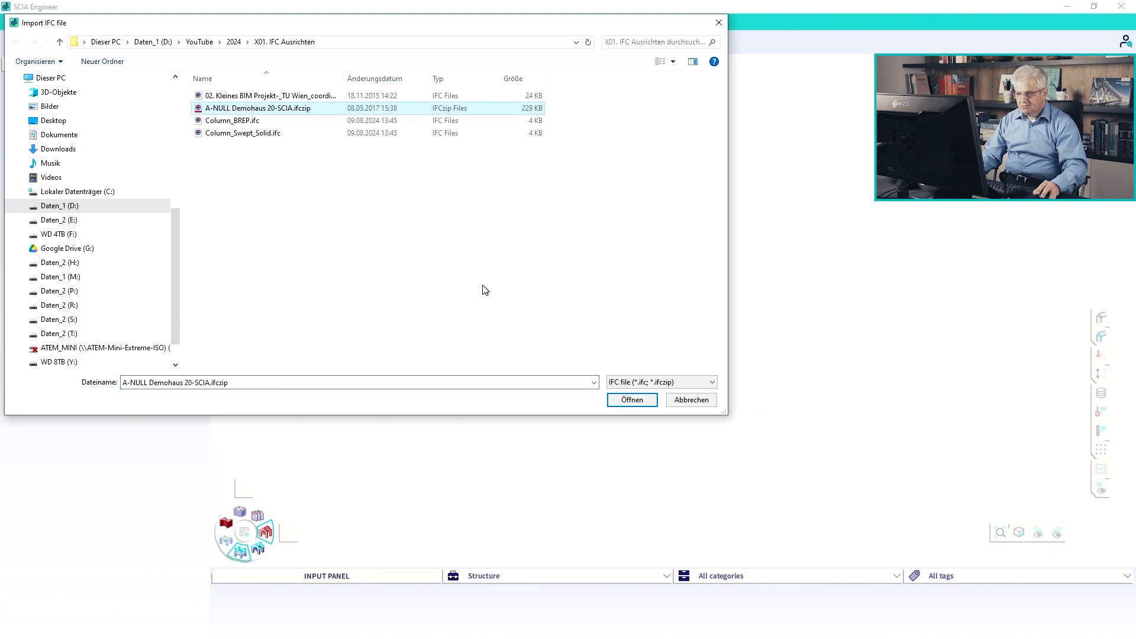
pyautogui.click(618, 400)
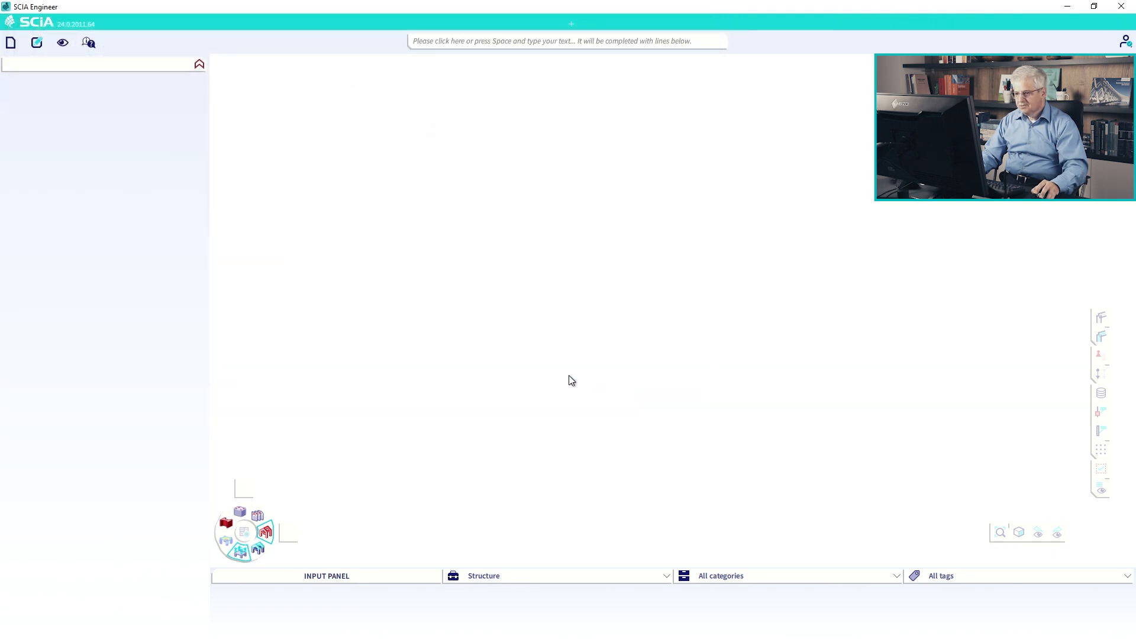
# Assign YouTube_Video.con as the material table in the IFC import options.
pyautogui.click(608, 336)
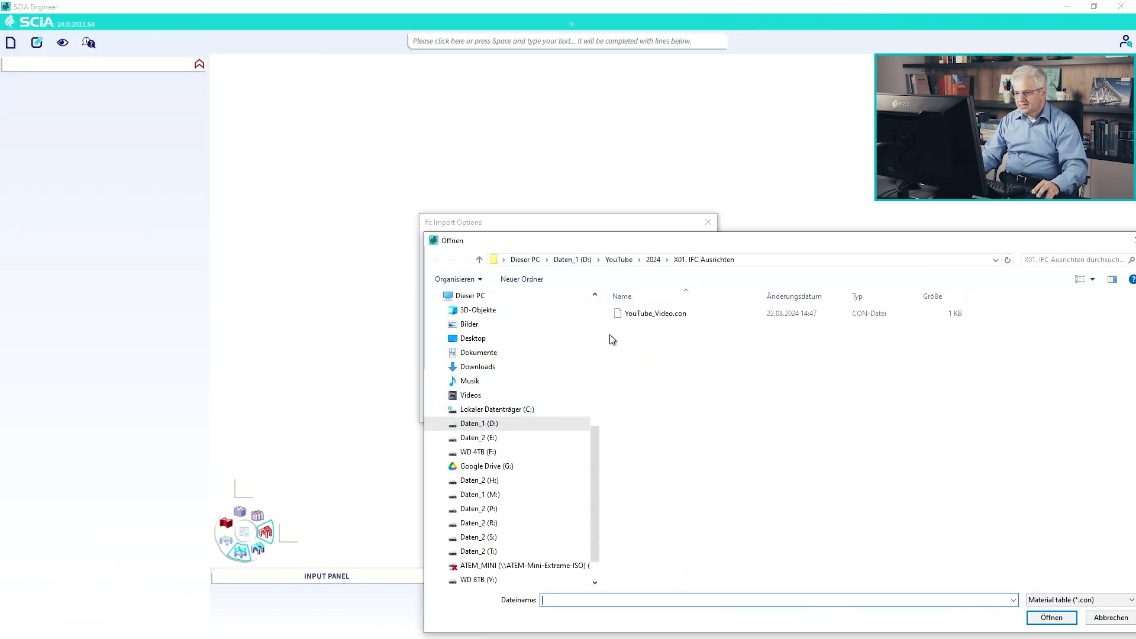
pyautogui.click(637, 314)
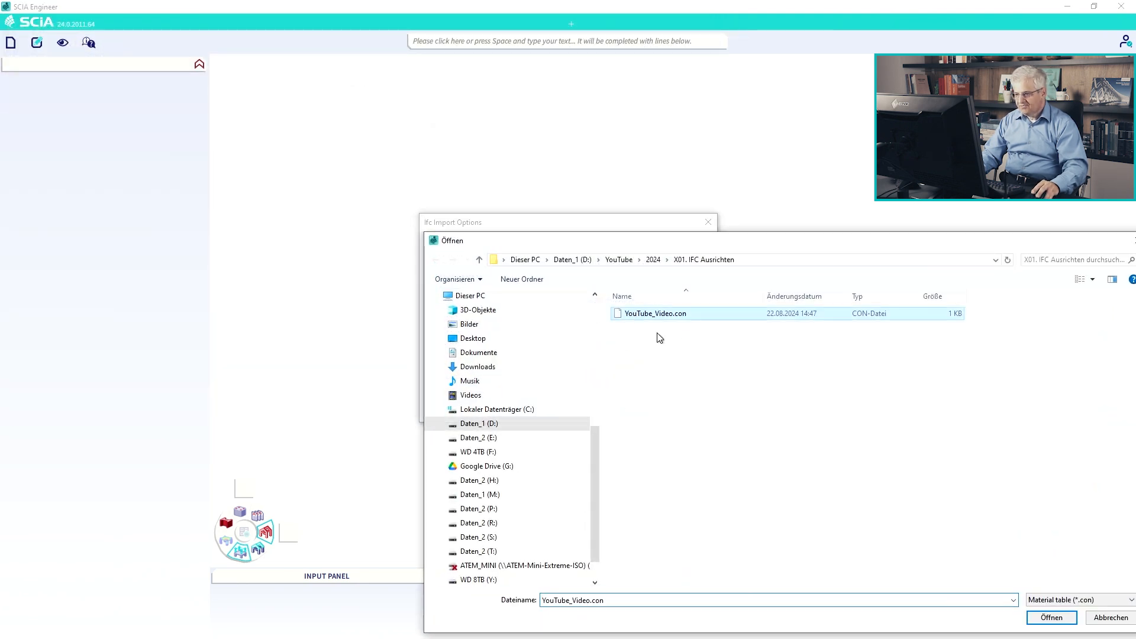
pyautogui.click(1051, 617)
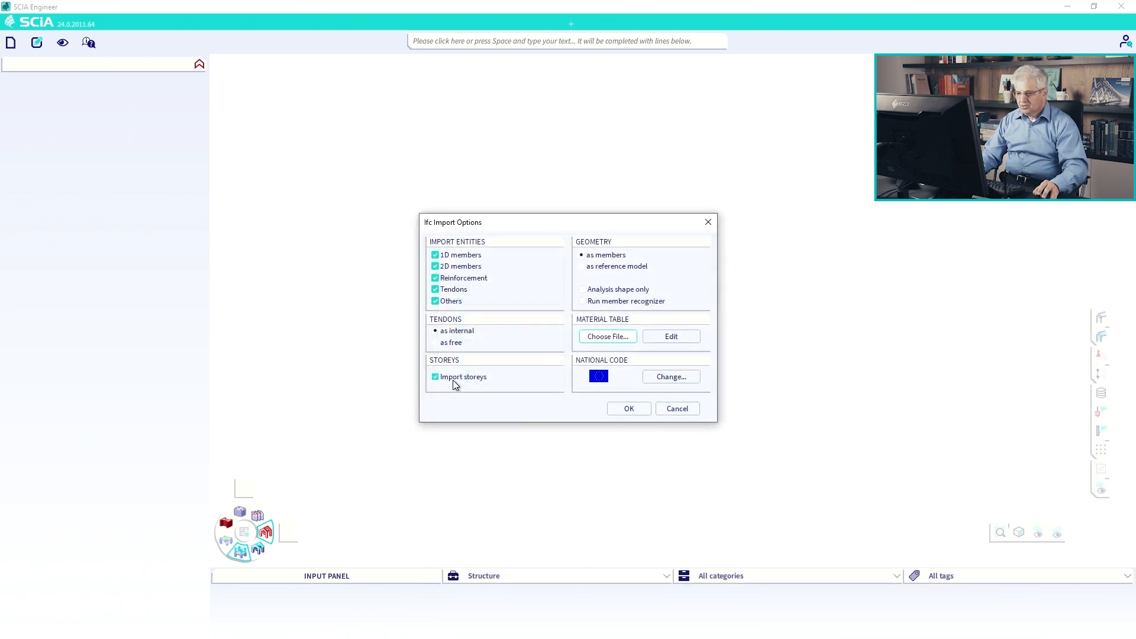
# Exclude reinforcement and tendons from the imported entities and keep the geometry imported as members.
pyautogui.click(436, 280)
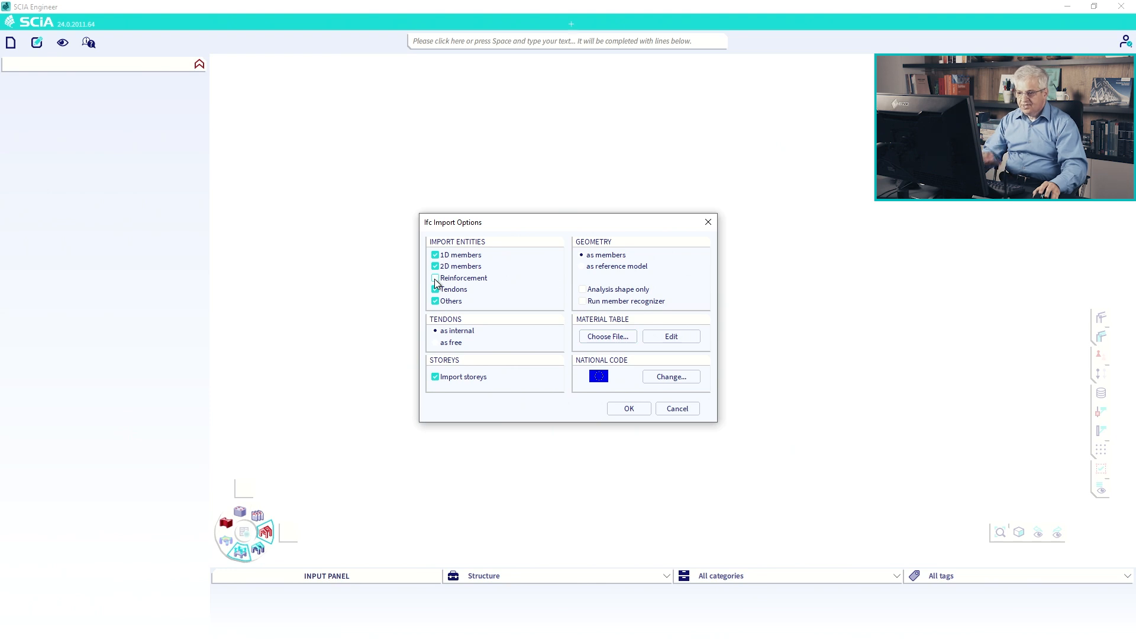
pyautogui.click(436, 290)
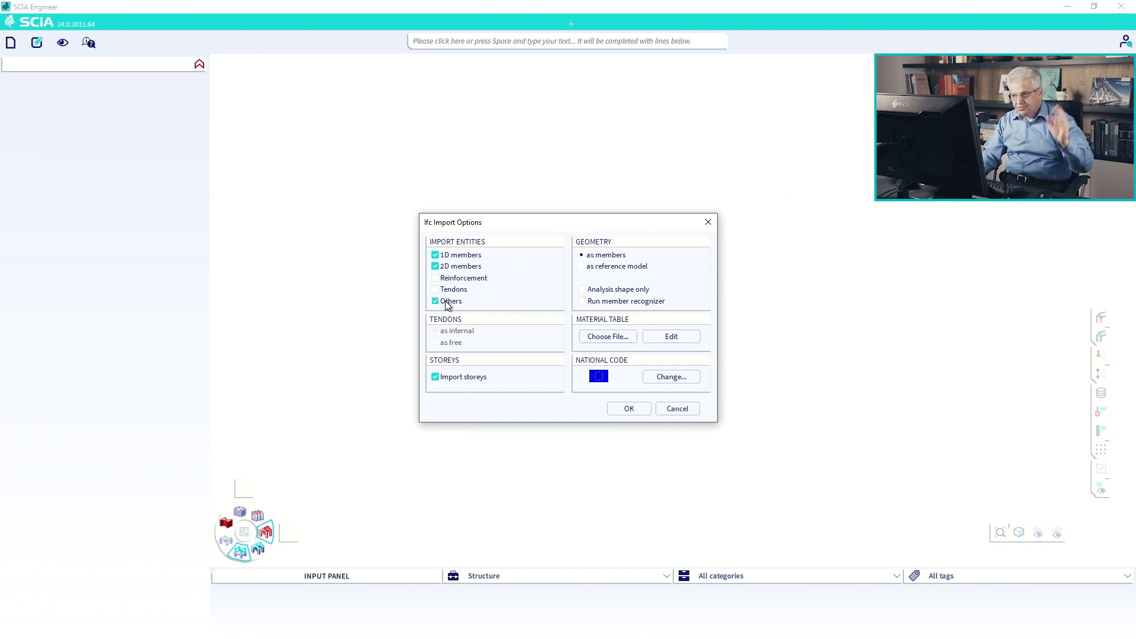
pyautogui.click(589, 268)
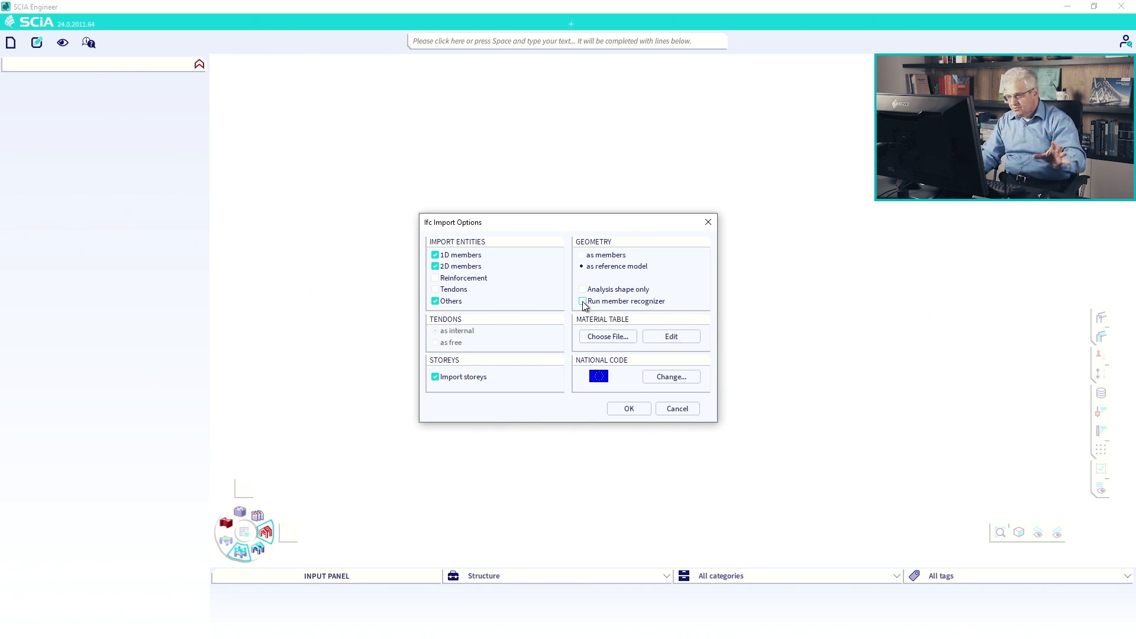
pyautogui.click(582, 255)
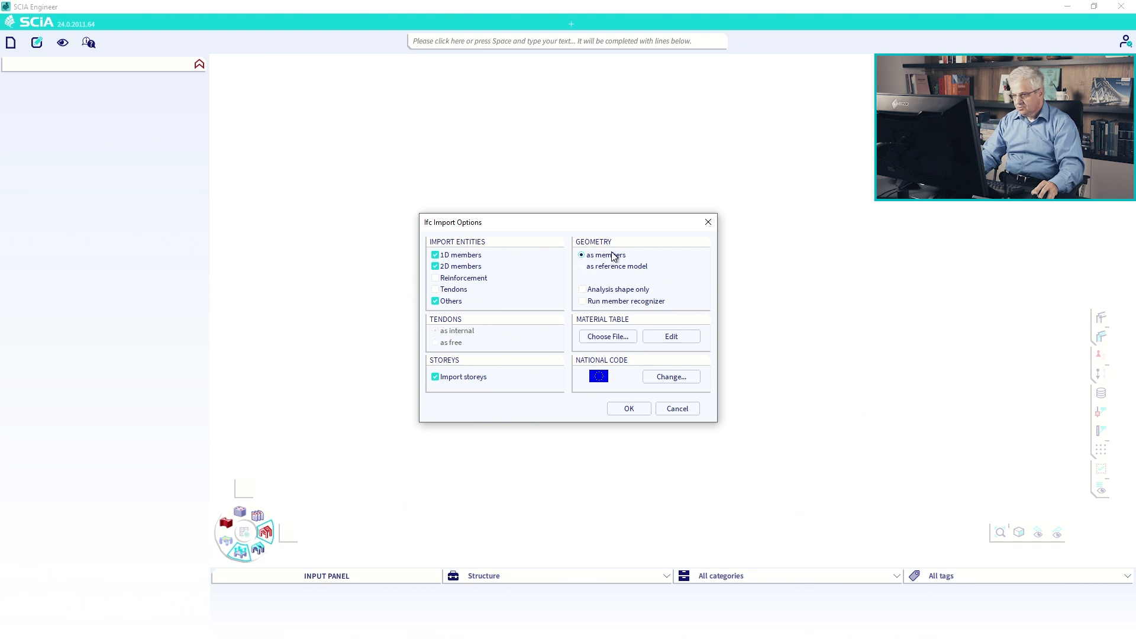
# Run the IFC import with the preset national code and close the import report.
pyautogui.click(662, 377)
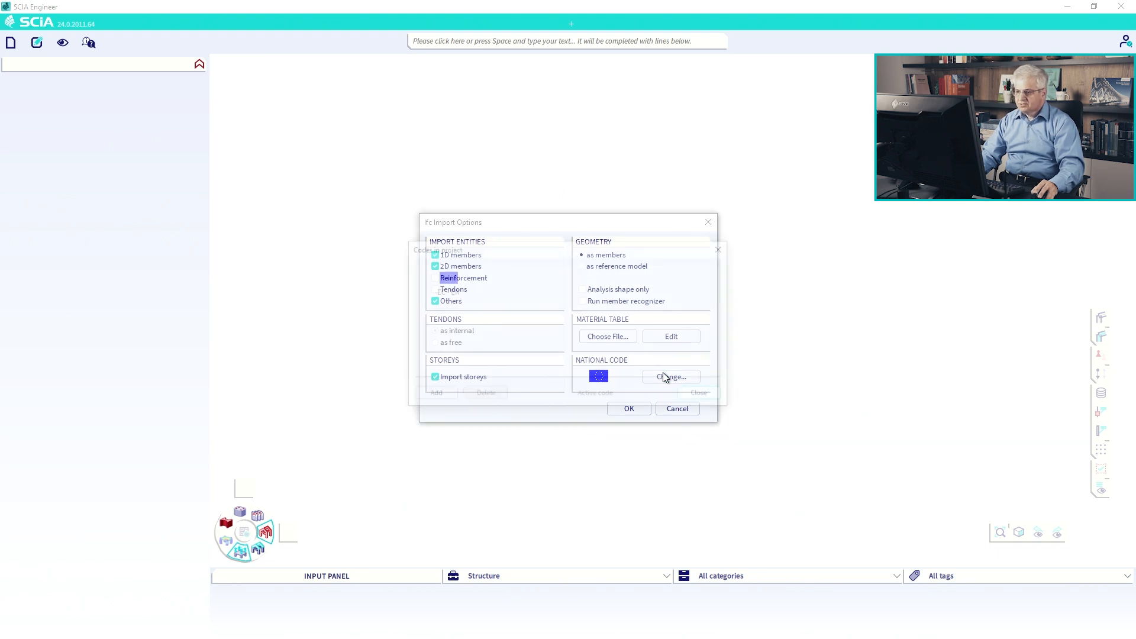
pyautogui.click(698, 394)
pyautogui.click(629, 409)
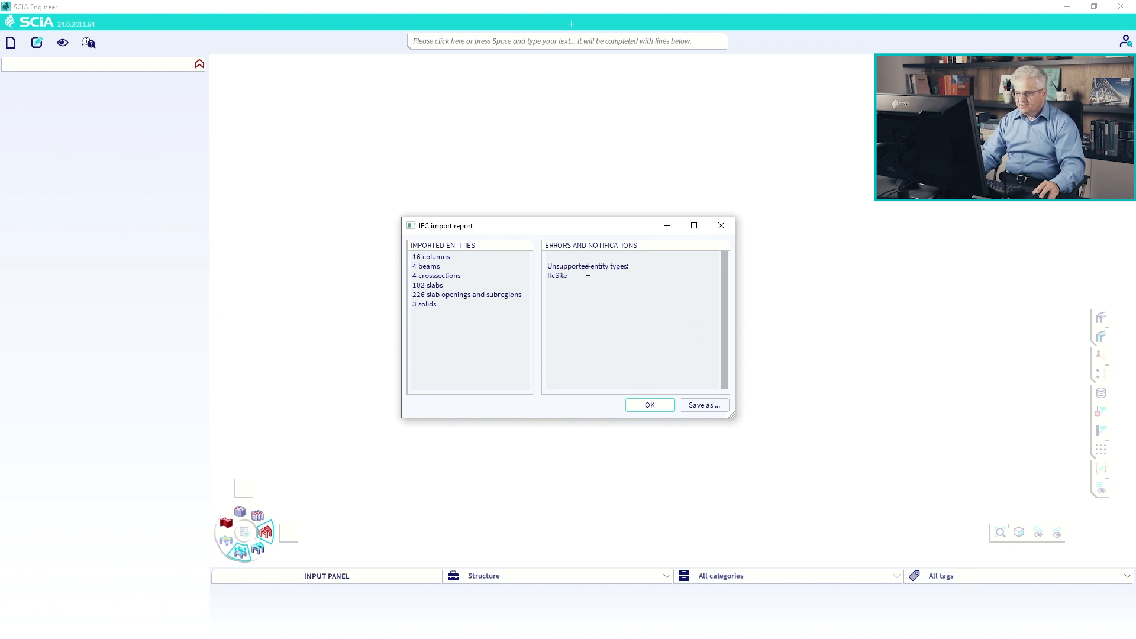
pyautogui.doubleClick(578, 278)
pyautogui.click(657, 404)
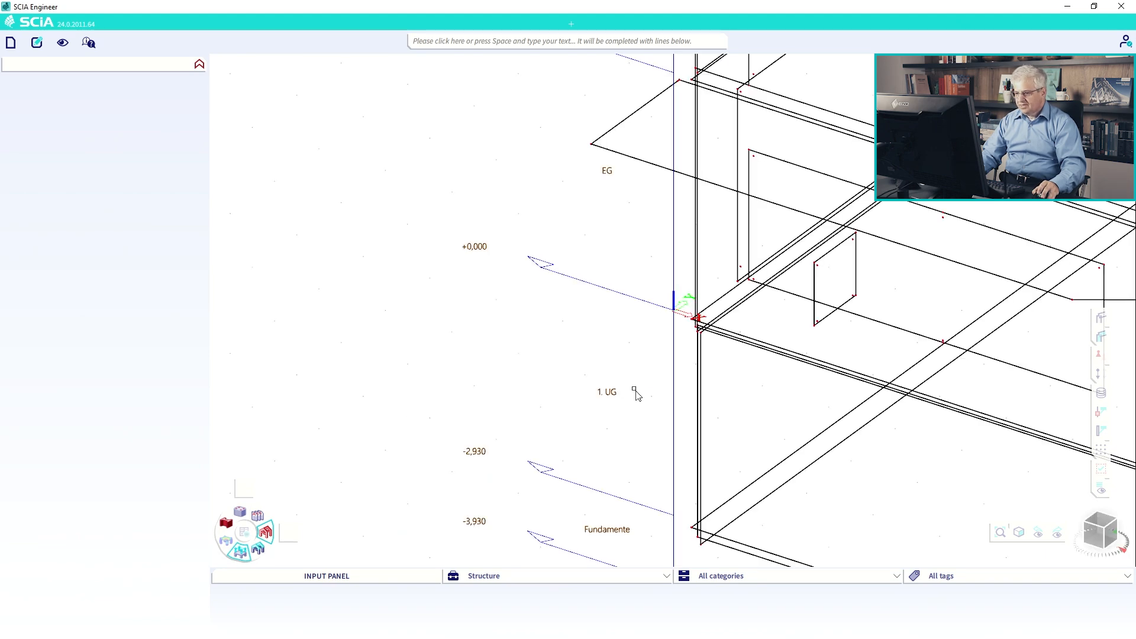
# Hide everything except the selected 2D members and clear the selection.
pyautogui.scroll(-4, 431, 404)
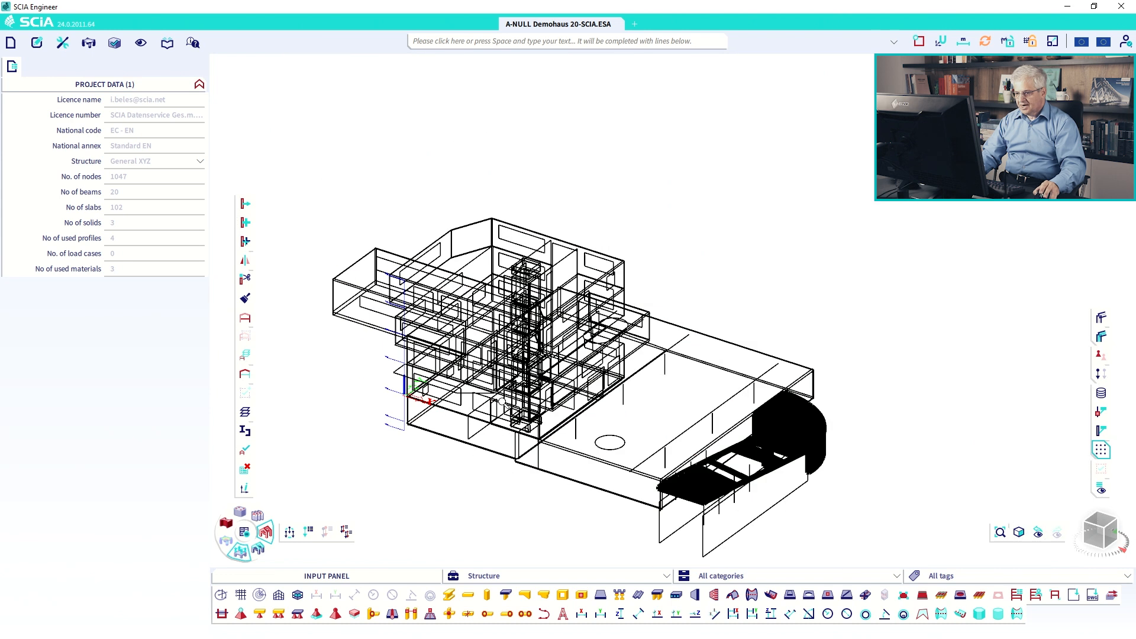
pyautogui.moveTo(431, 403); pyautogui.dragTo(441, 353, button='middle')
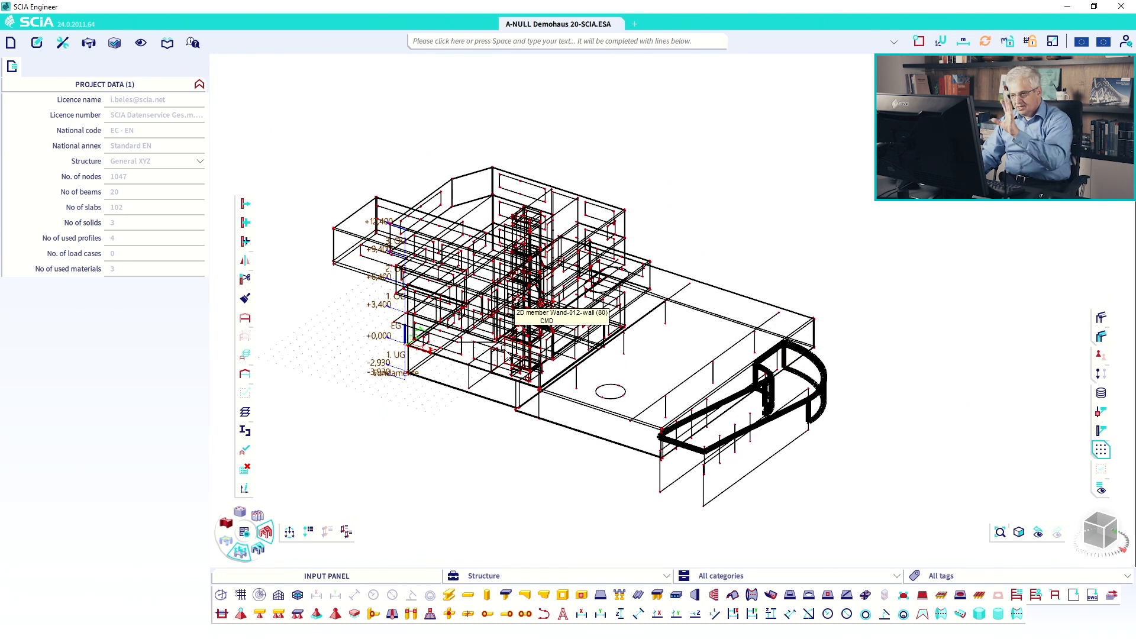
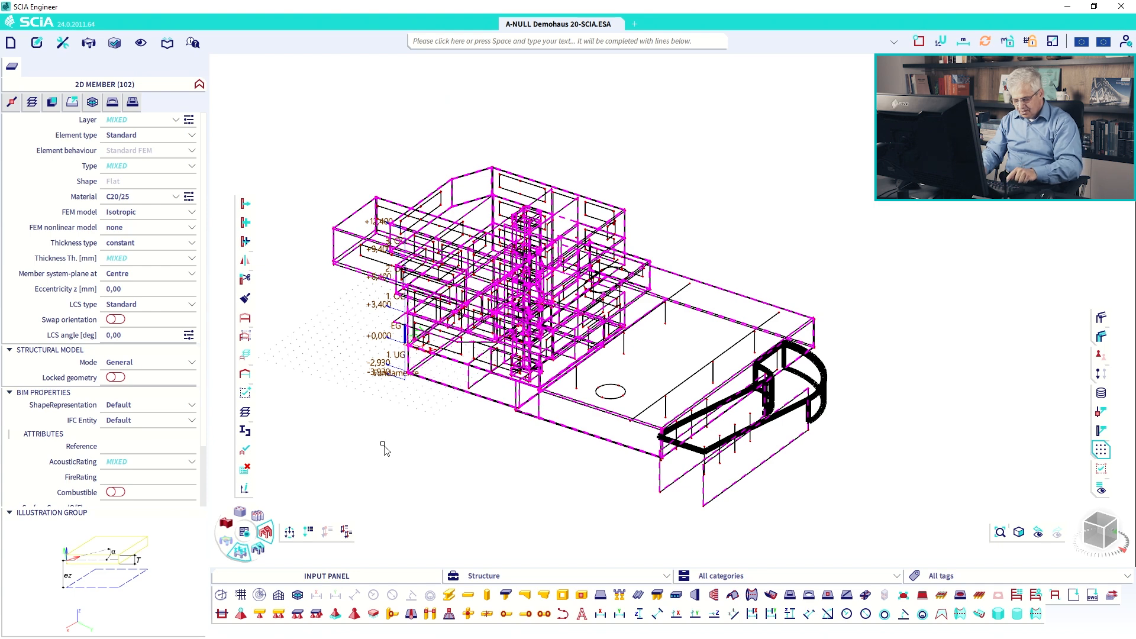
pyautogui.hotkey('ctrl', 'h')
pyautogui.press('Return')
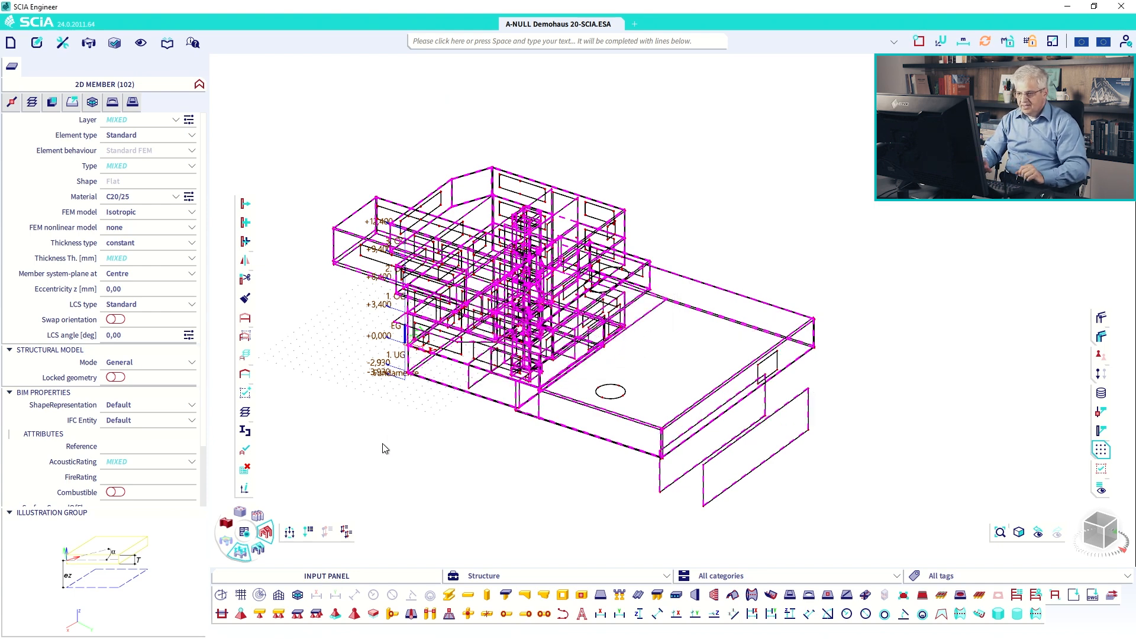
pyautogui.press('Escape')
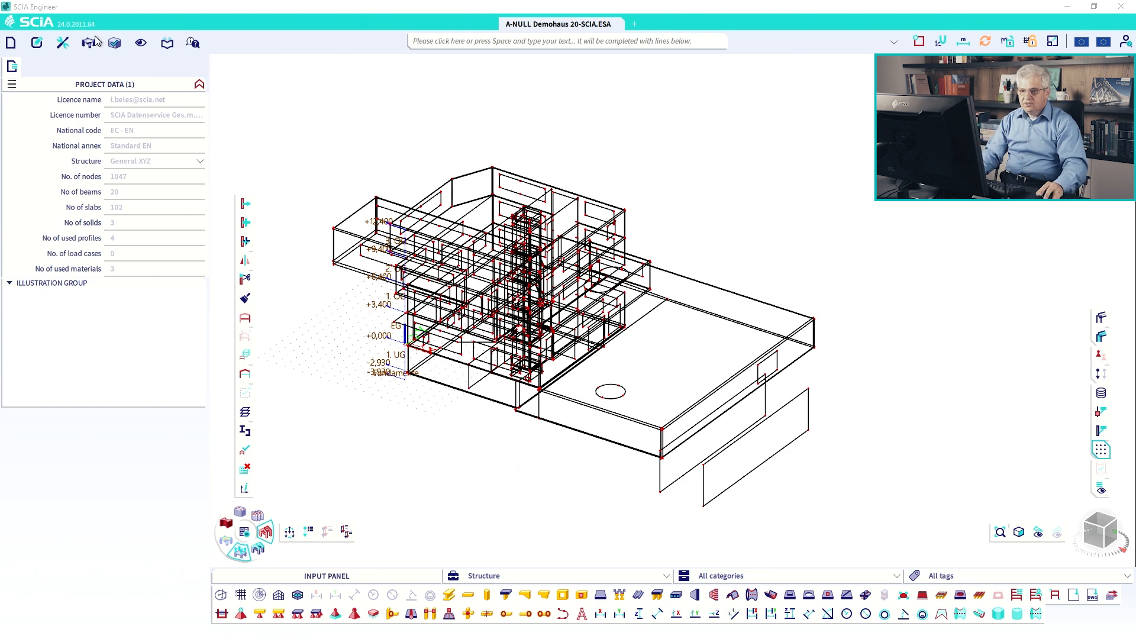
# Invert the current visibility to show the beams, columns and solids instead of the 2D members.
pyautogui.click(140, 42)
pyautogui.moveTo(166, 97)
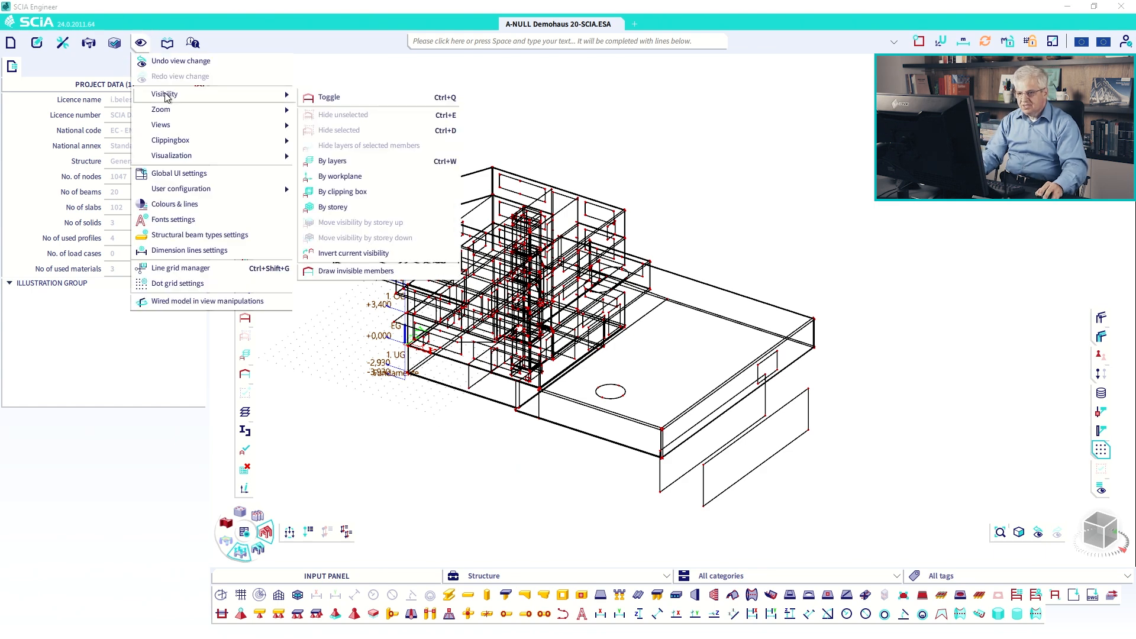
pyautogui.click(377, 254)
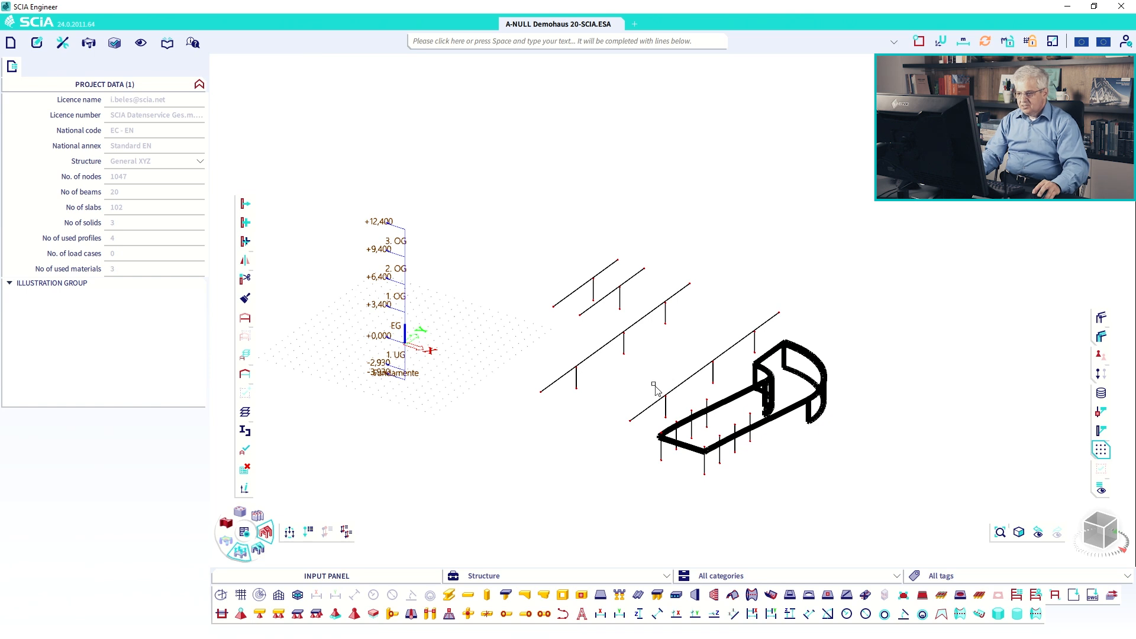
pyautogui.keyDown('ctrl'); pyautogui.moveTo(655, 389); pyautogui.dragTo(667, 385, button='right'); pyautogui.keyUp('ctrl')
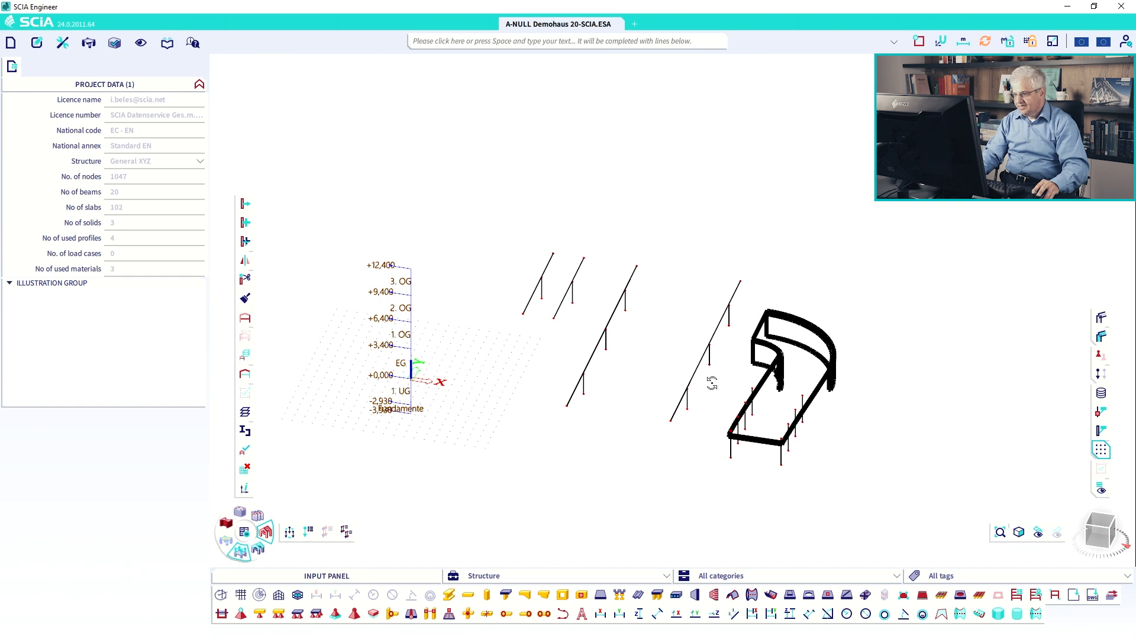
pyautogui.keyDown('ctrl'); pyautogui.moveTo(713, 385); pyautogui.dragTo(700, 385, button='right'); pyautogui.keyUp('ctrl')
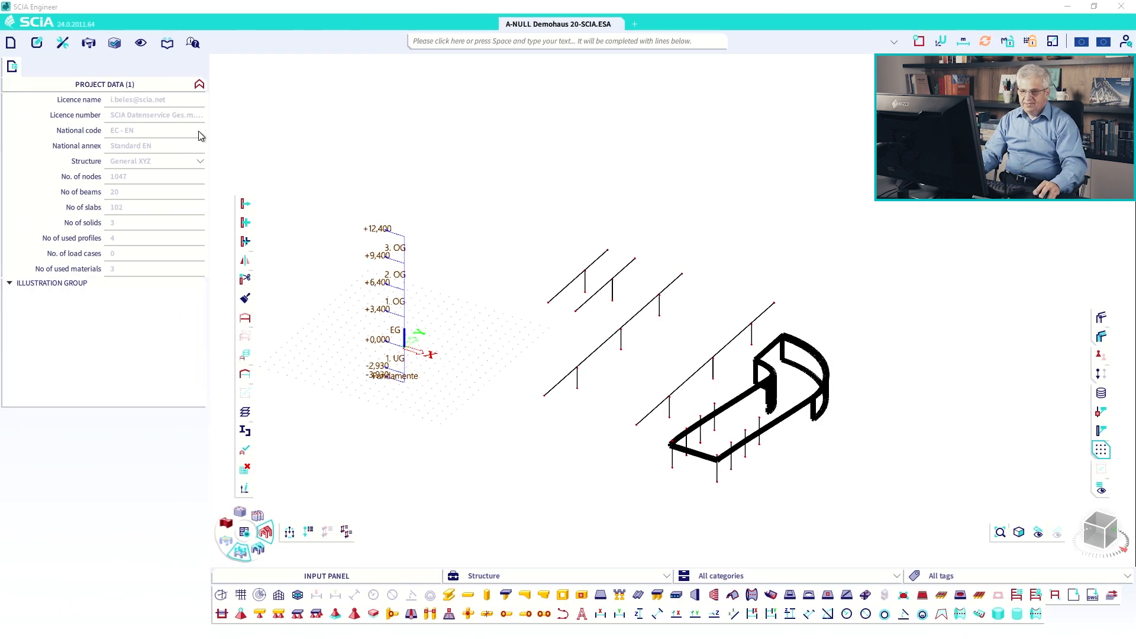
# Look up the conversion commands between general solids and 1D/2D members in the BIM toolbox.
pyautogui.click(39, 45)
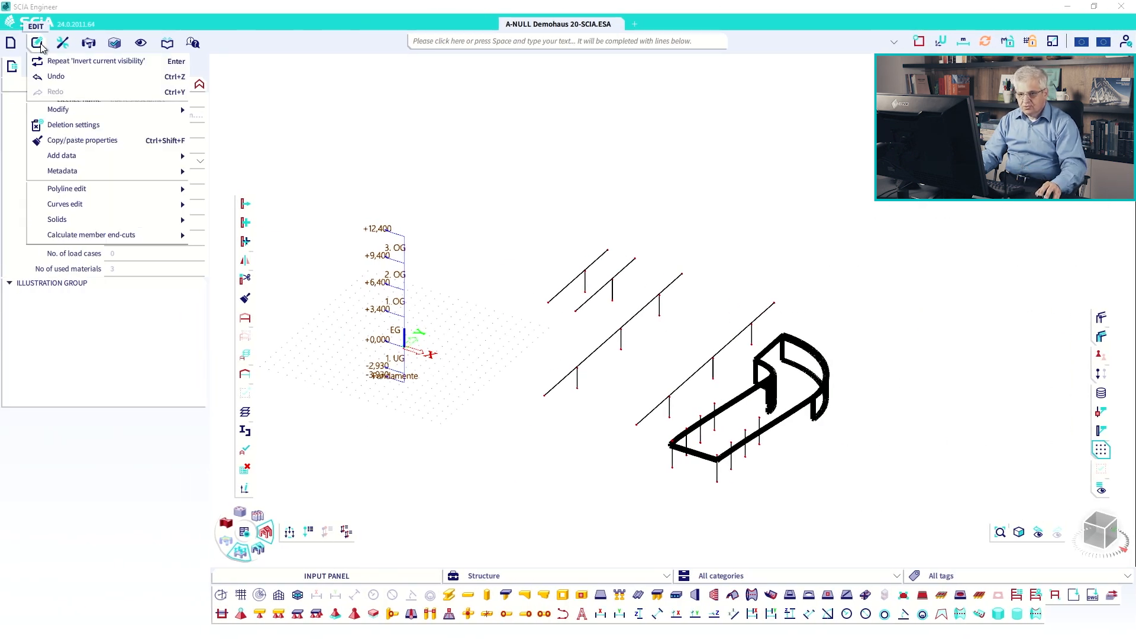
pyautogui.moveTo(62, 43)
pyautogui.moveTo(89, 115)
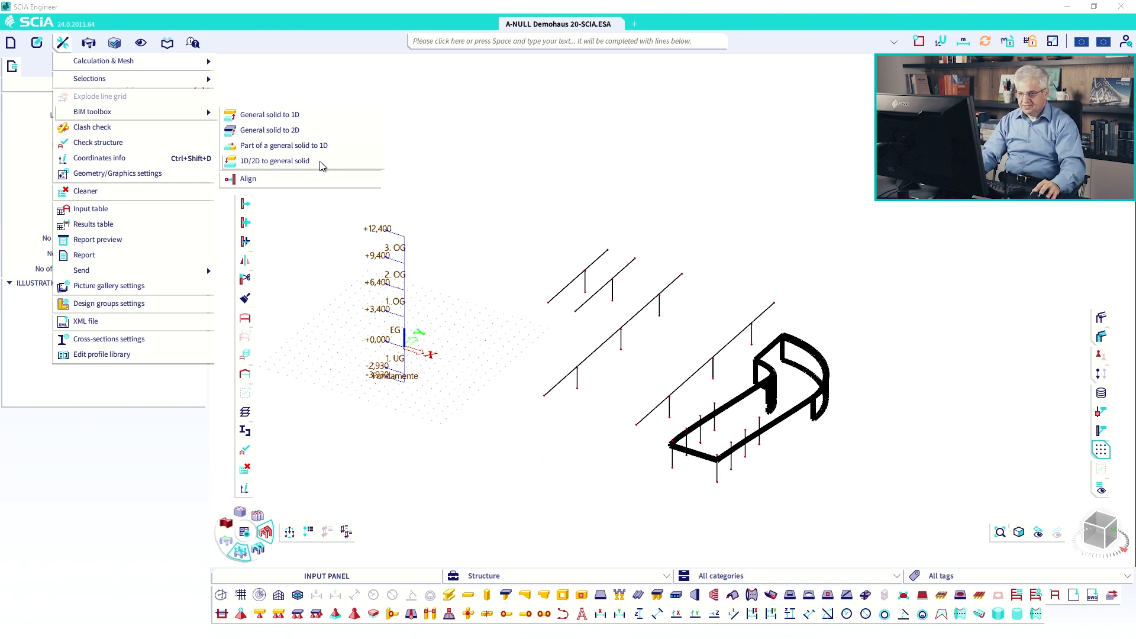
pyautogui.click(775, 353)
# Select one ramp solid in plan view, expand the selection by its geometric status to all general solids, and delete them.
pyautogui.click(1099, 521)
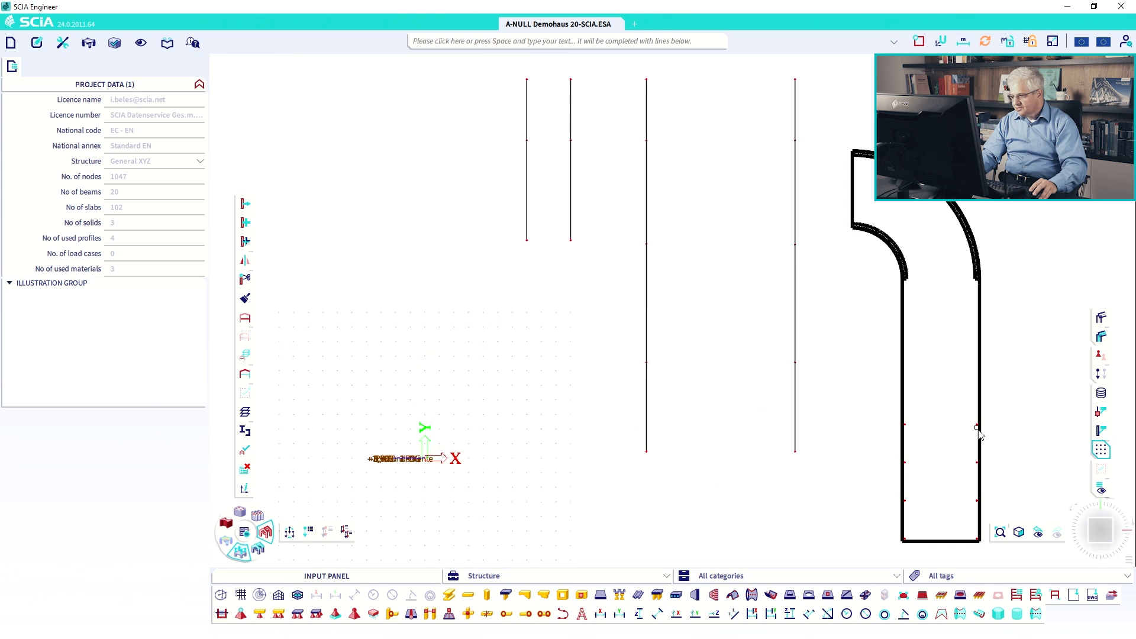
pyautogui.click(980, 330)
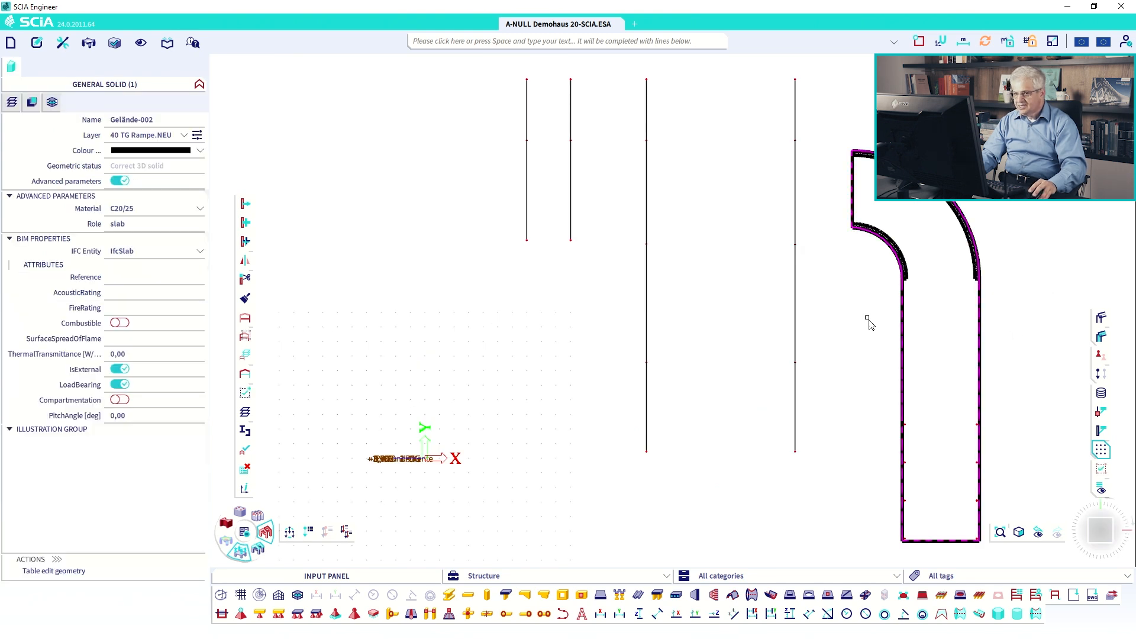
pyautogui.rightClick(136, 171)
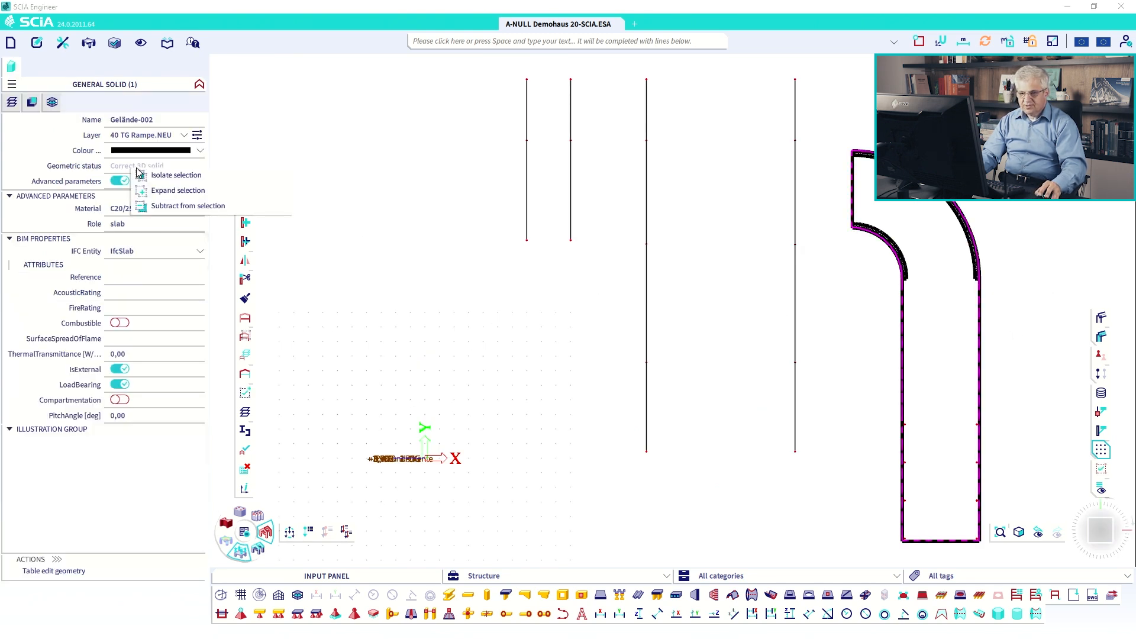
pyautogui.click(168, 192)
pyautogui.press('Delete')
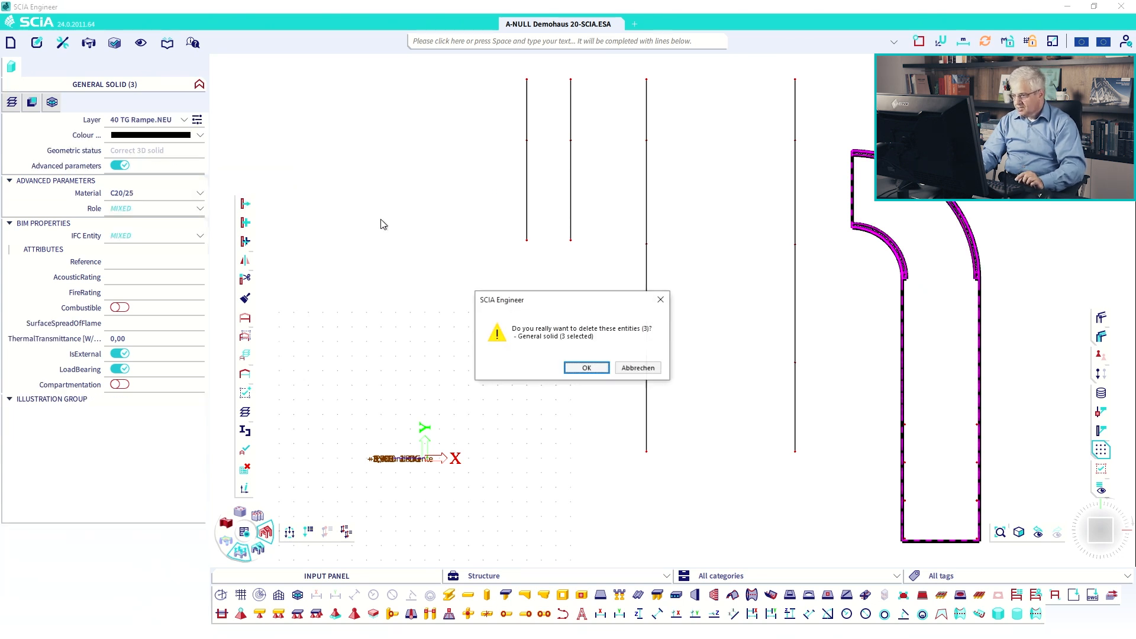
pyautogui.press('Return')
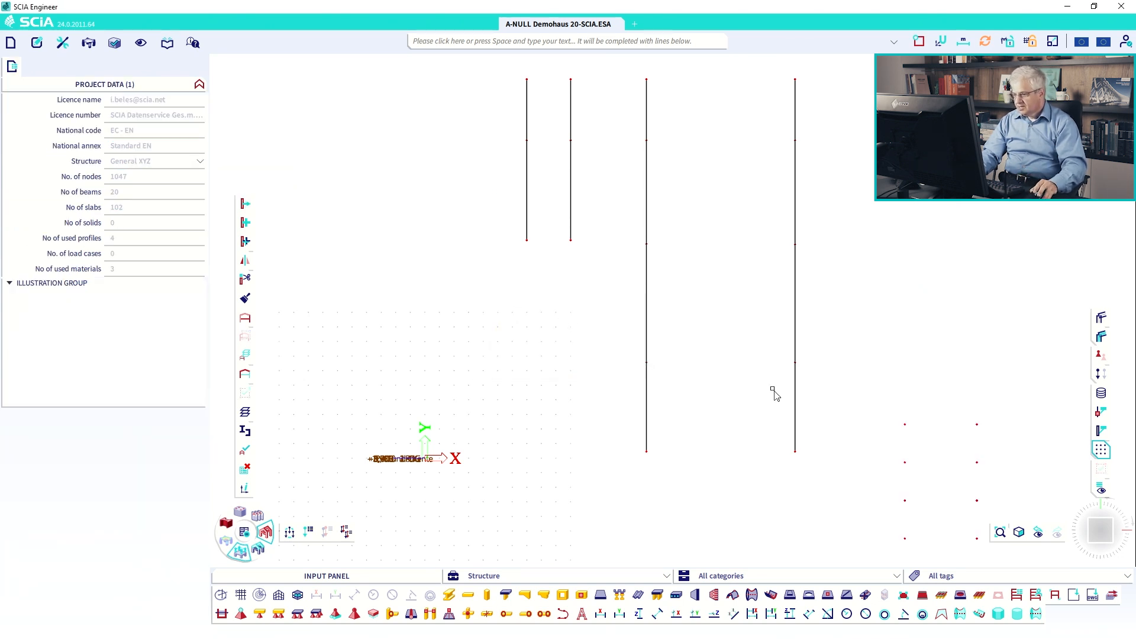
# Delete the remaining group of columns in the ramp area.
pyautogui.scroll(-2, 811, 402)
pyautogui.moveTo(917, 476); pyautogui.dragTo(758, 296)
pyautogui.press('Delete')
pyautogui.press('Return')
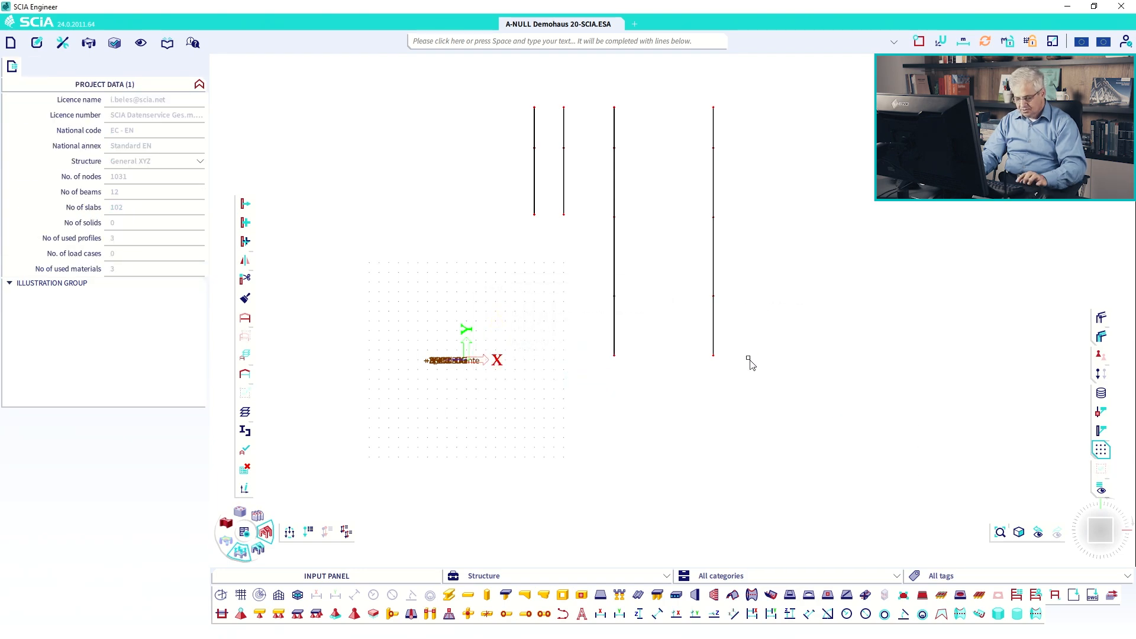
# Show the whole model again in 3D and delete the two ramp walls standing beyond the garage.
pyautogui.keyDown('ctrl'); pyautogui.moveTo(751, 362); pyautogui.dragTo(634, 297, button='right'); pyautogui.keyUp('ctrl')
pyautogui.moveTo(637, 304); pyautogui.dragTo(679, 305, button='middle')
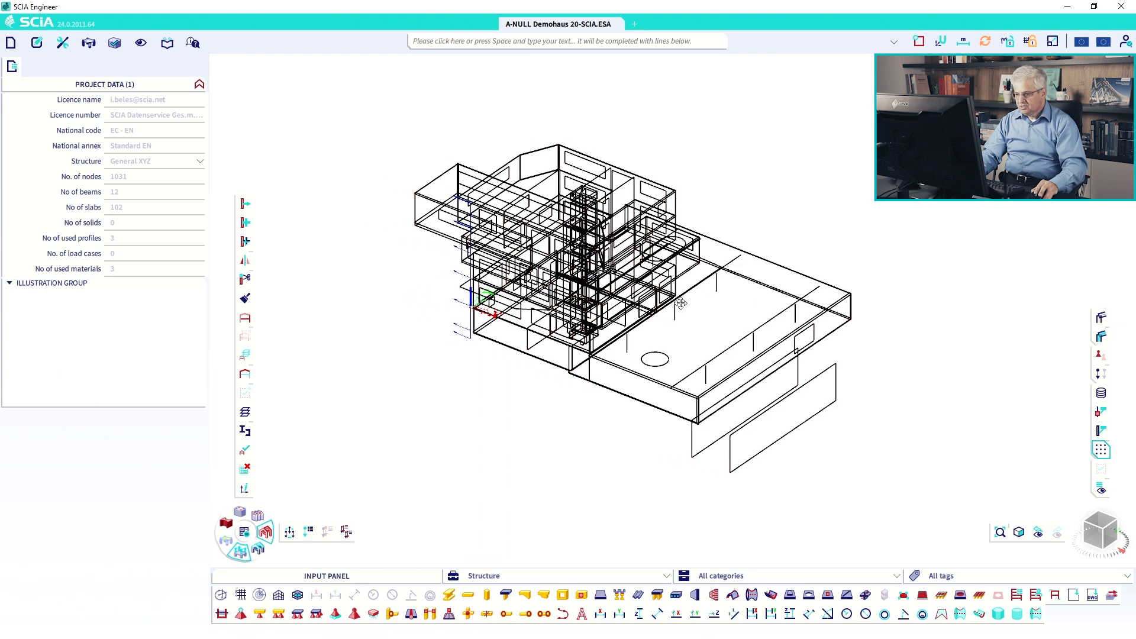
pyautogui.click(716, 445)
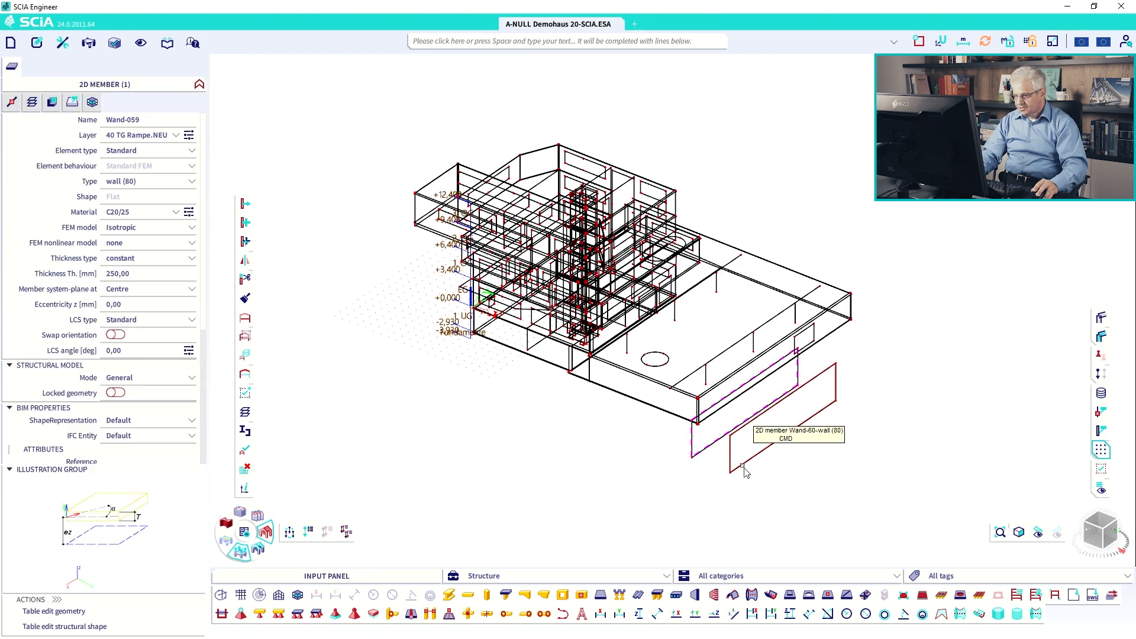
pyautogui.click(730, 467)
pyautogui.press('Delete')
pyautogui.press('Return')
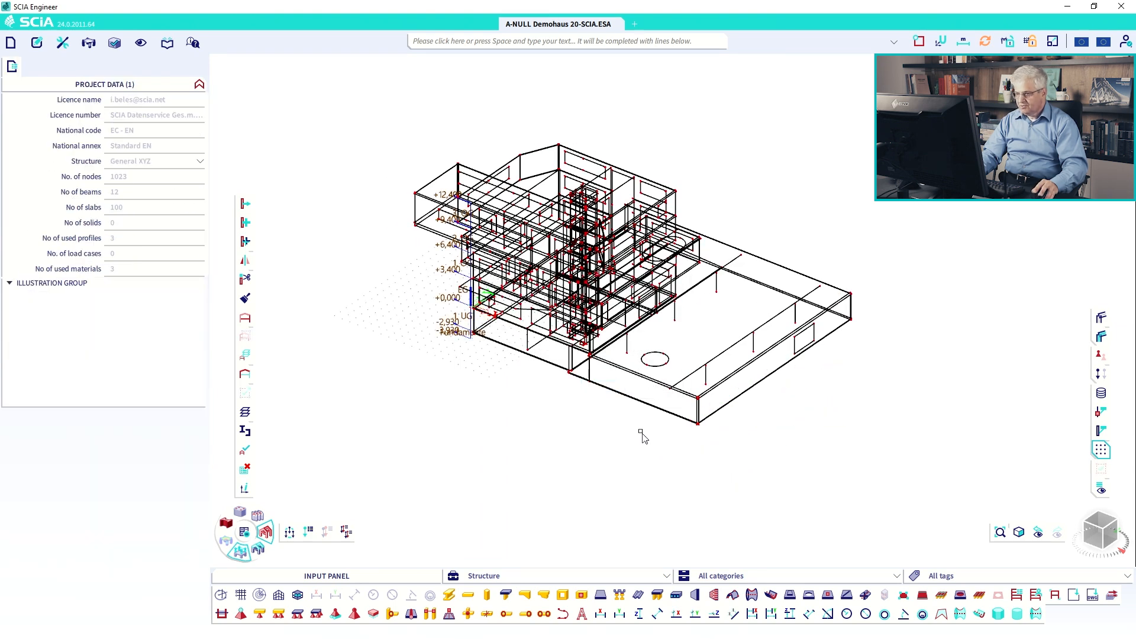
# Switch on snapping to solid vertices in the snapping options.
pyautogui.keyDown('ctrl'); pyautogui.moveTo(641, 434); pyautogui.dragTo(642, 433, button='right'); pyautogui.keyUp('ctrl')
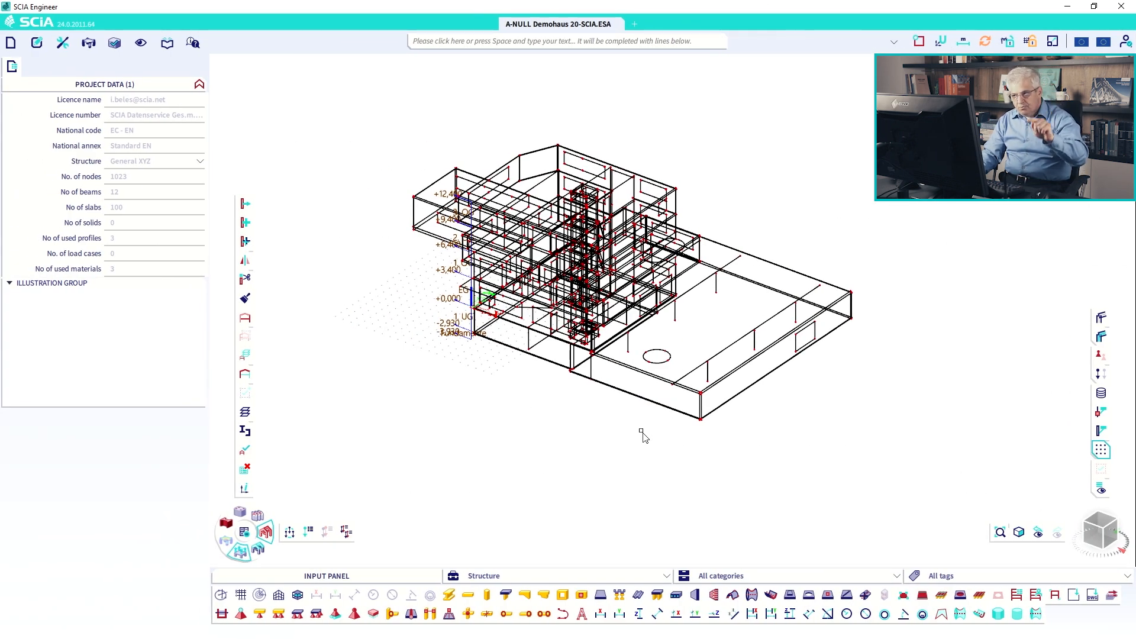
pyautogui.click(918, 42)
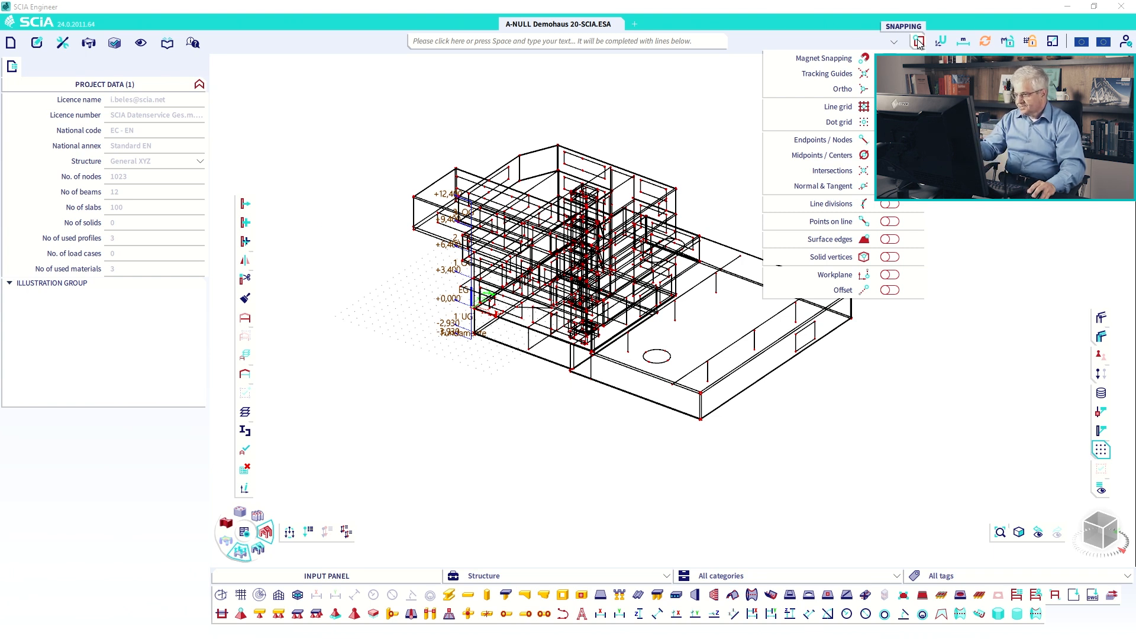
pyautogui.click(889, 256)
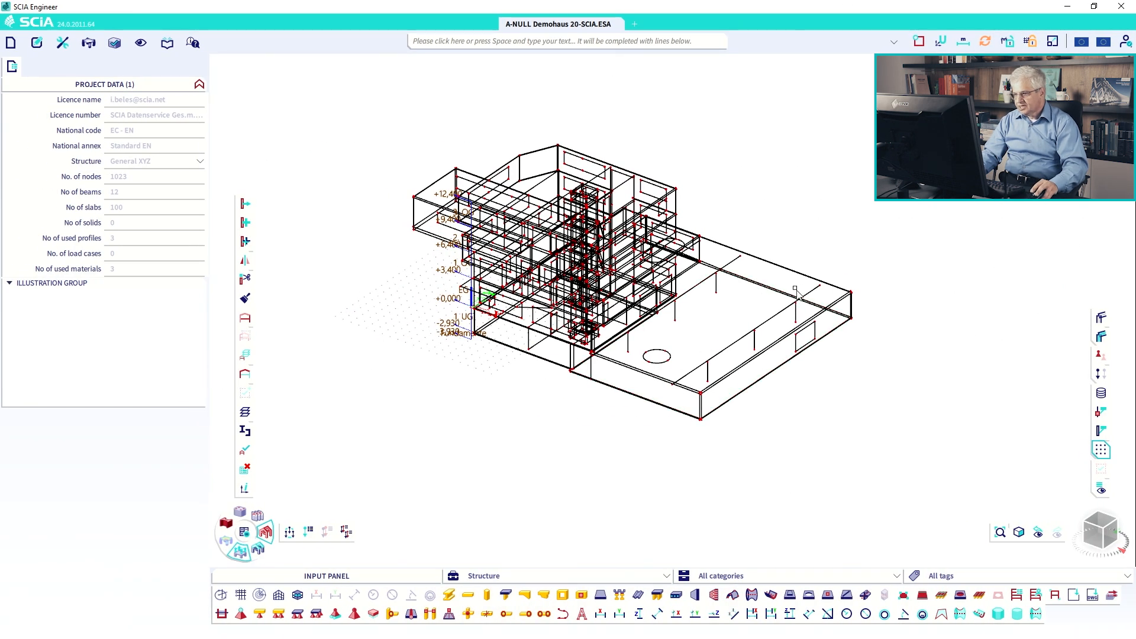
# Examine the 2D members in the enlarged input table with the filter row on, and select rows 3 to 10.
pyautogui.click(64, 41)
pyautogui.click(93, 209)
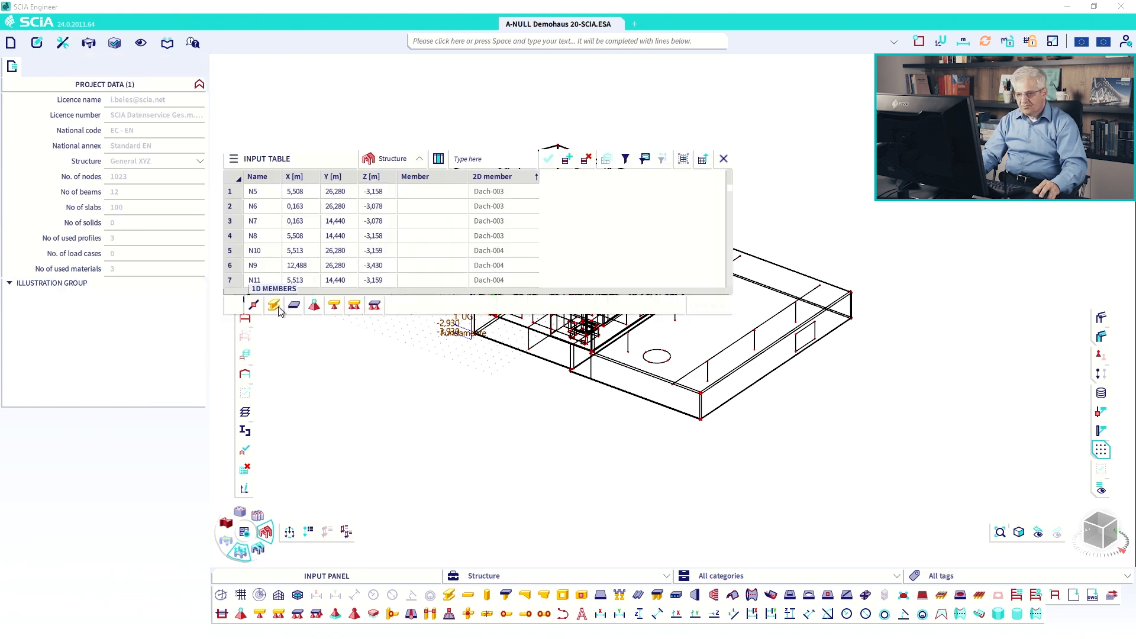
pyautogui.click(294, 306)
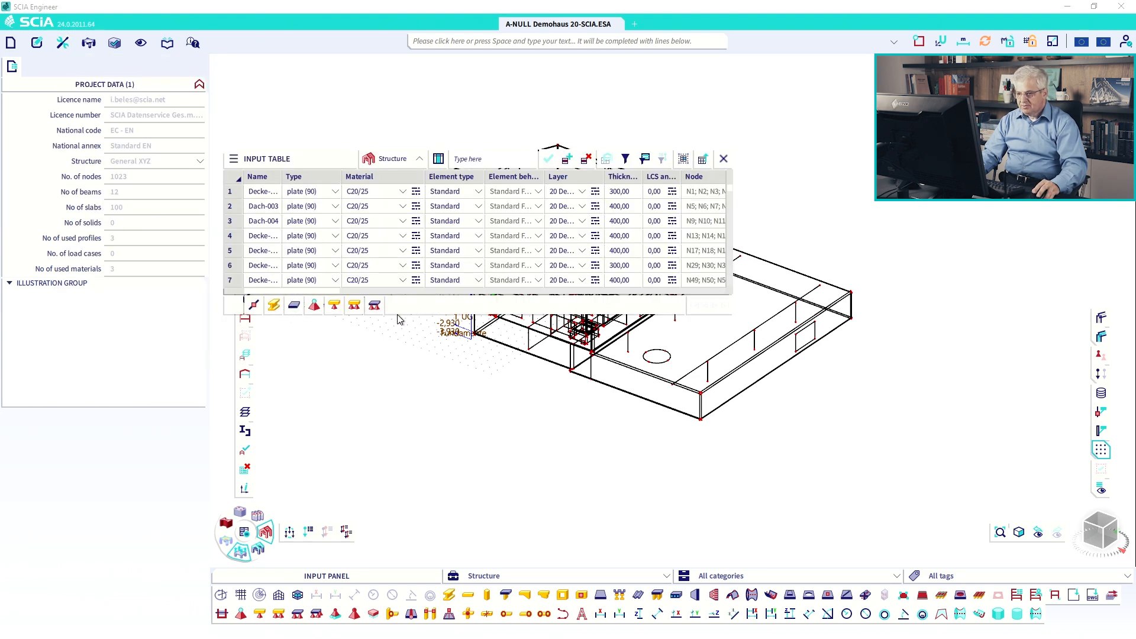
pyautogui.moveTo(427, 436); pyautogui.dragTo(435, 470)
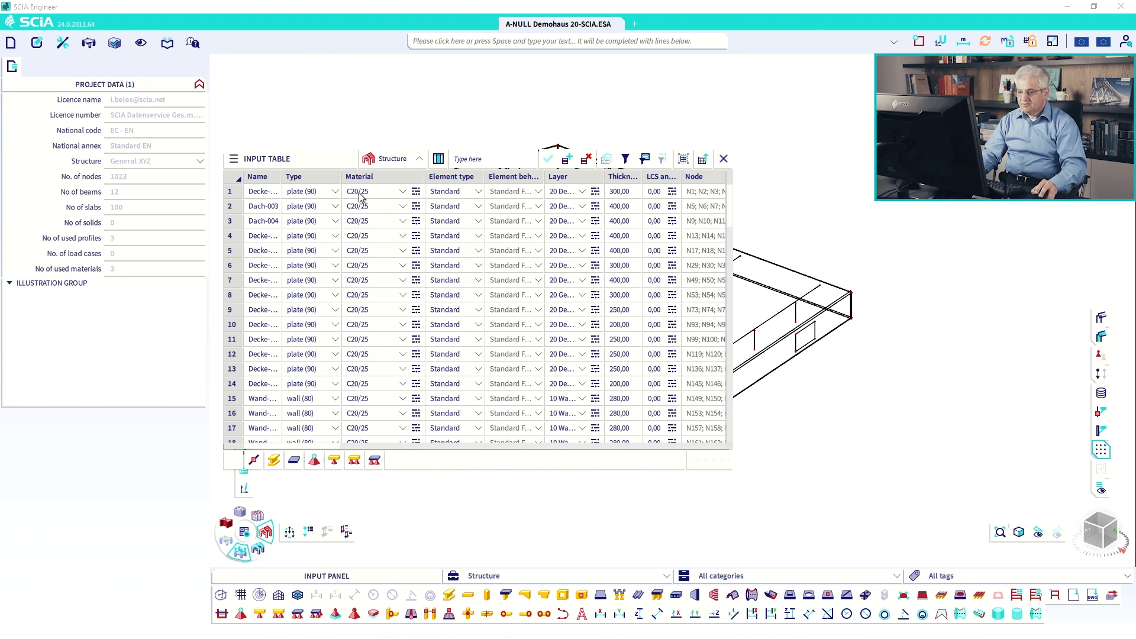
pyautogui.click(626, 160)
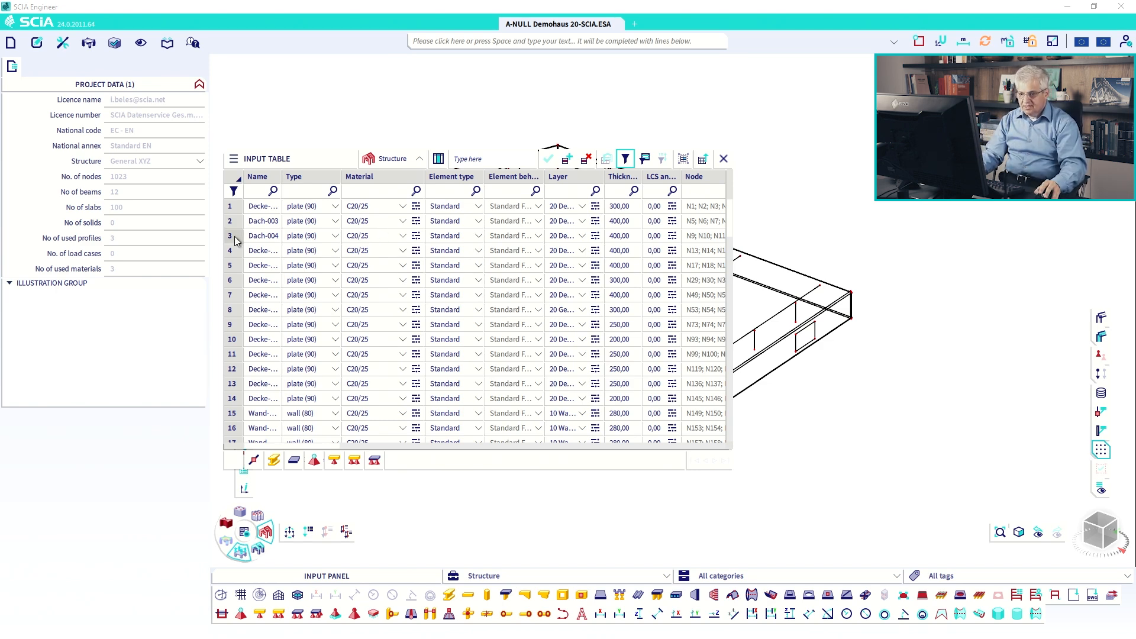
pyautogui.moveTo(236, 237); pyautogui.dragTo(236, 339)
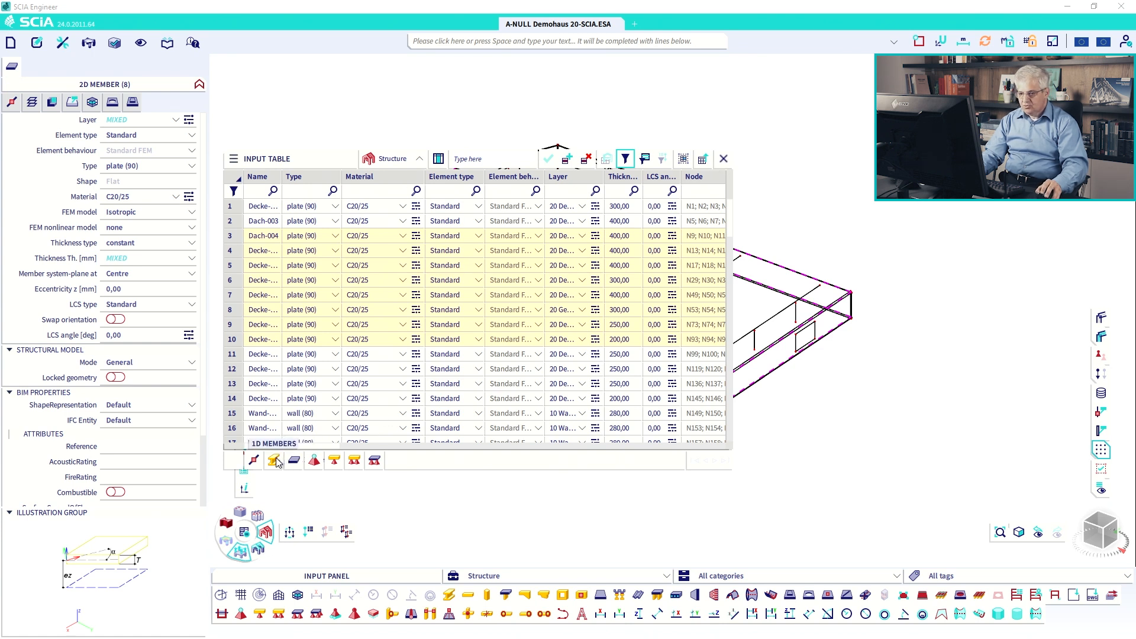
# Review the layers and cross-sections in the input table's libraries, close the table and clear the selection.
pyautogui.click(424, 161)
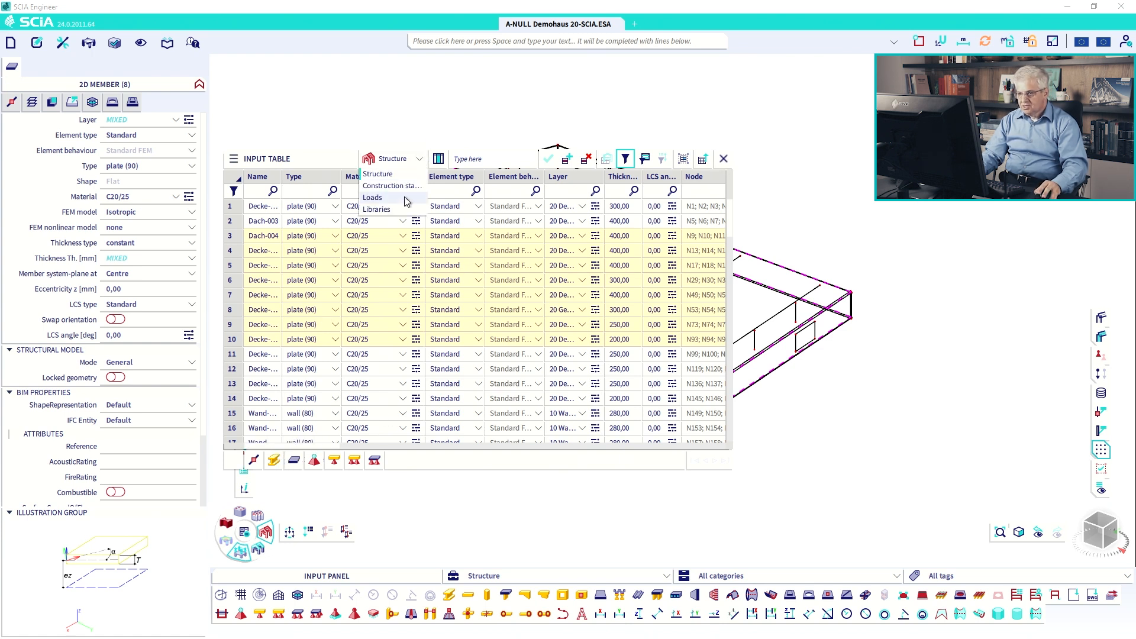
pyautogui.click(376, 210)
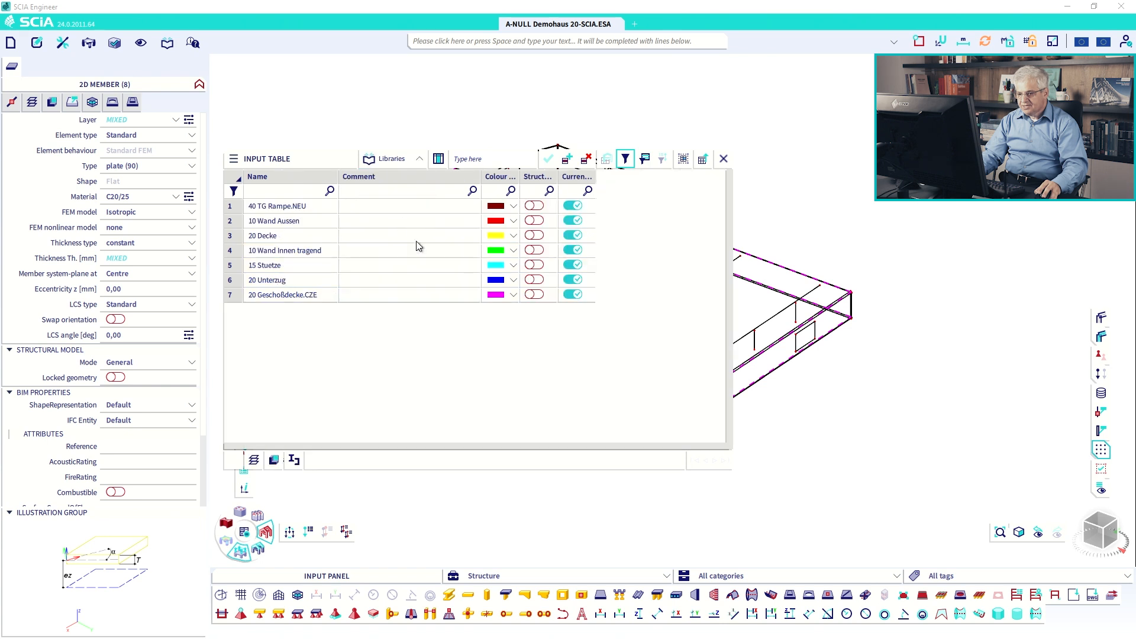
pyautogui.click(293, 461)
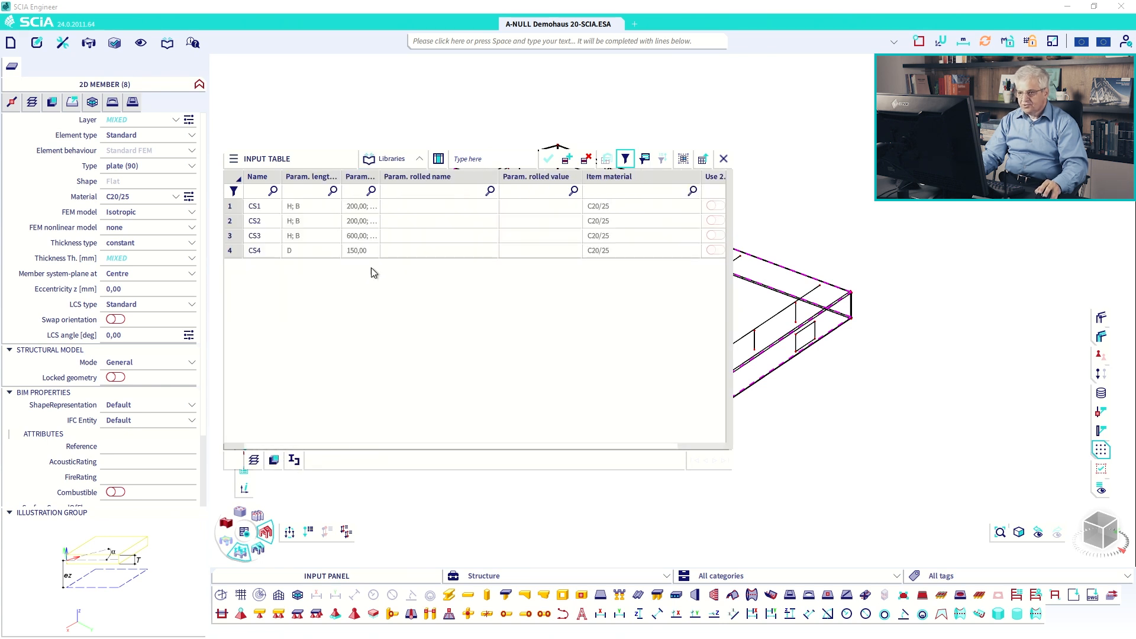
pyautogui.click(723, 159)
pyautogui.press('Escape')
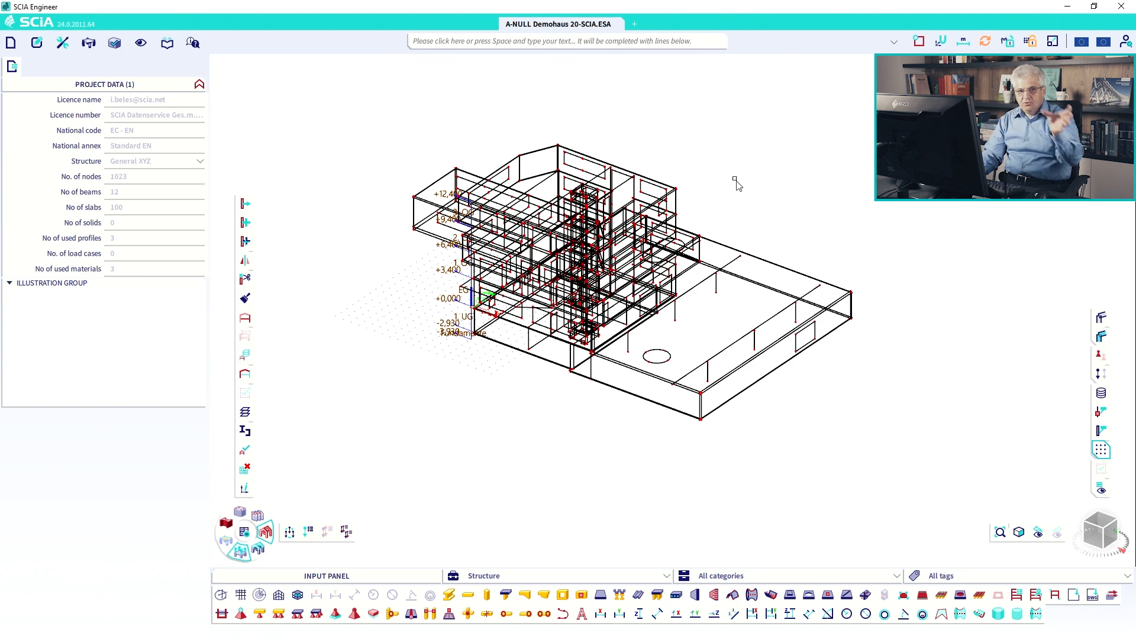
# Examine the properties of the C20/25 and C20/25(EN1992-2) concretes in the materials library.
pyautogui.click(167, 43)
pyautogui.click(180, 77)
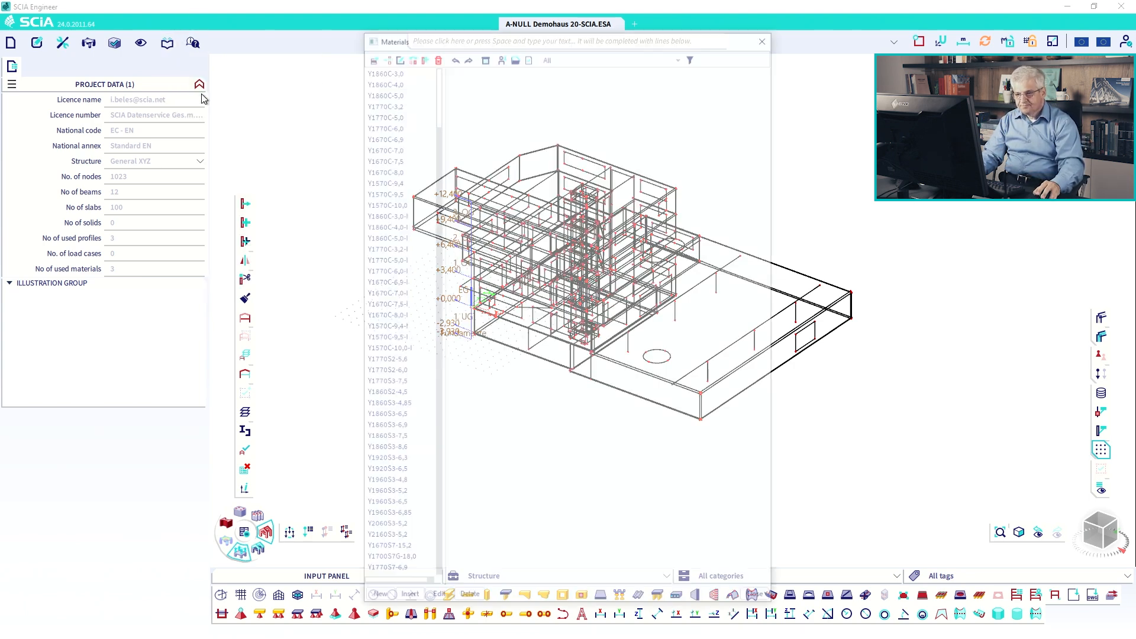
pyautogui.click(376, 327)
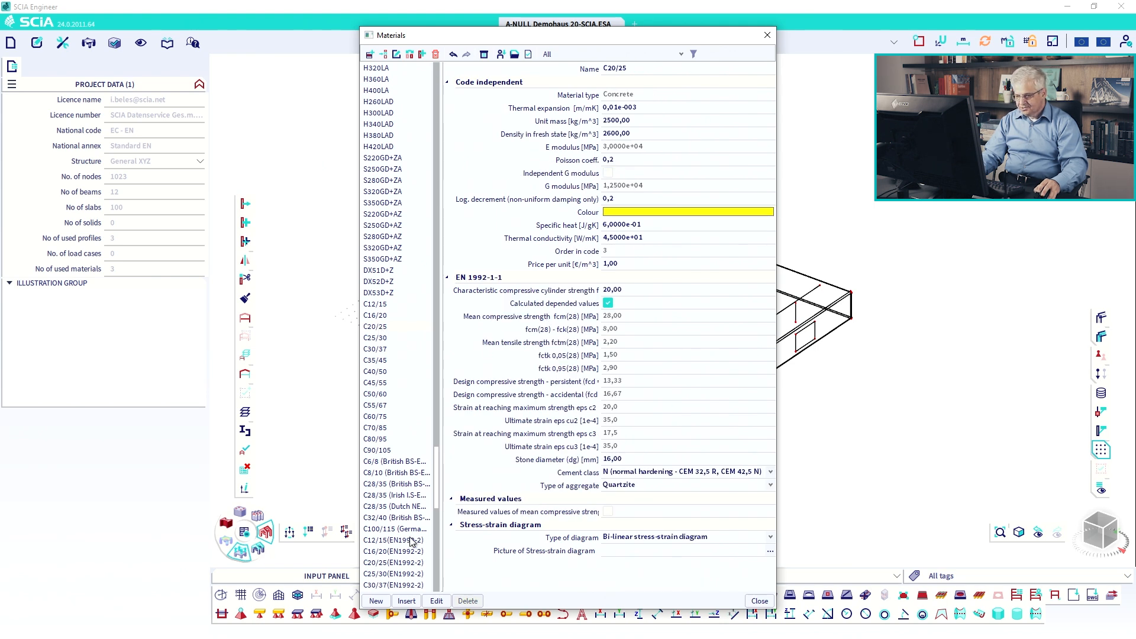
pyautogui.click(385, 563)
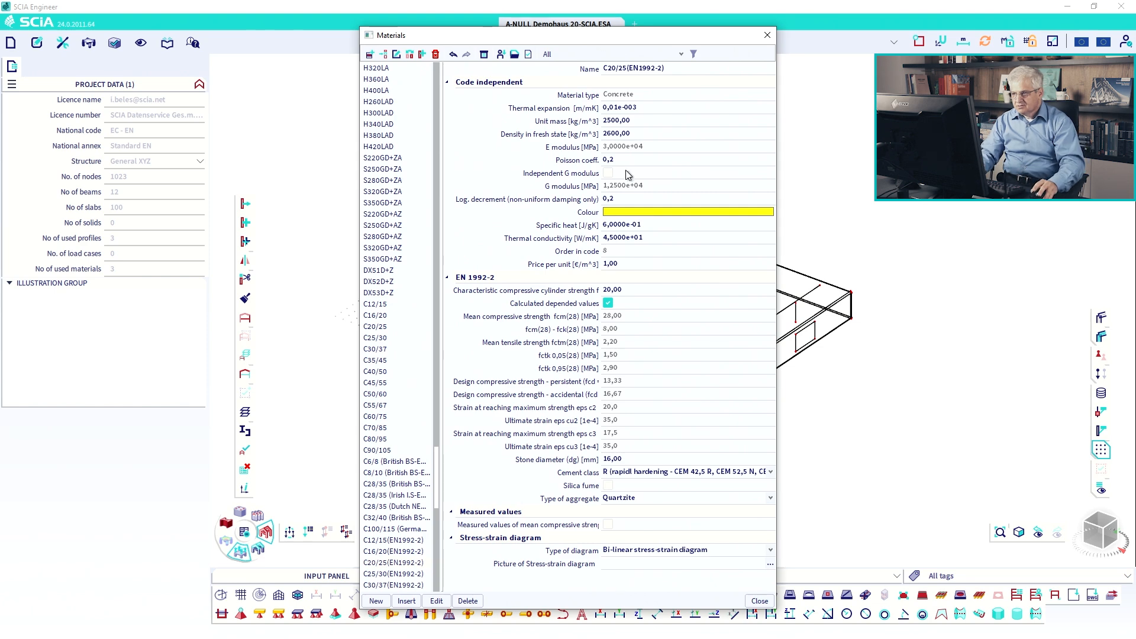
pyautogui.click(767, 35)
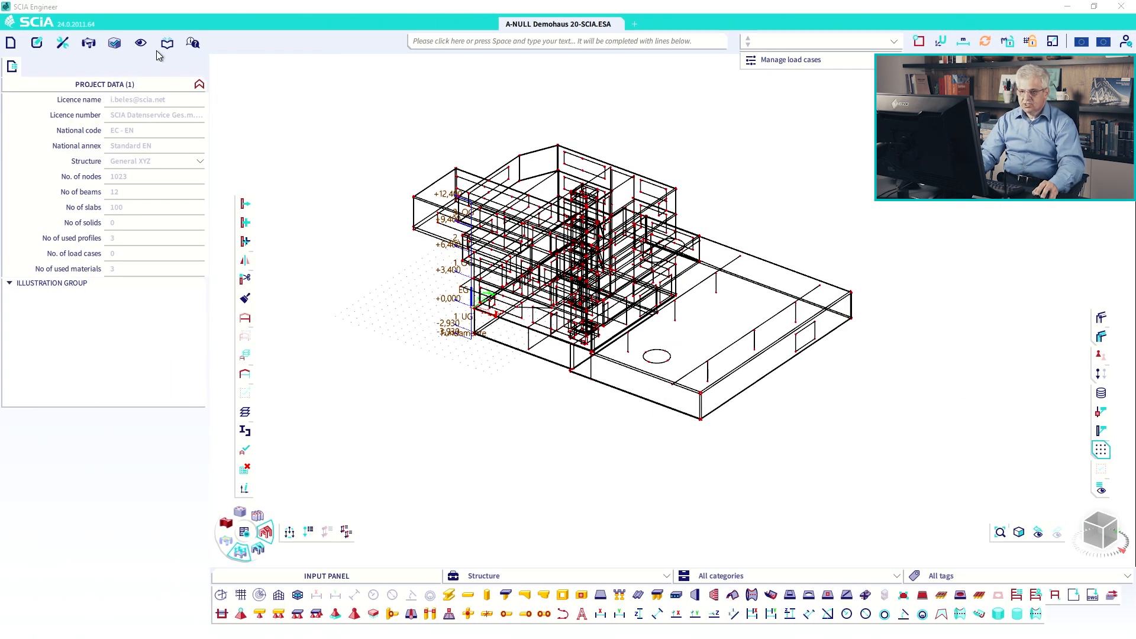
# Open the cross-section library and look through the profiles available for a new cross-section without adding one.
pyautogui.click(167, 42)
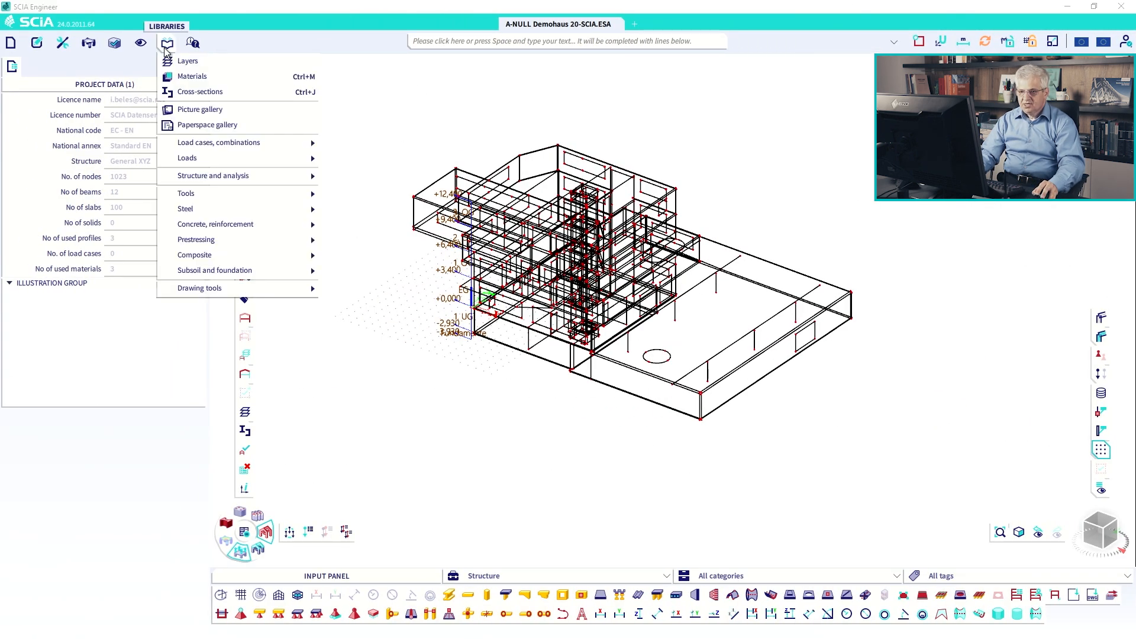
pyautogui.click(178, 93)
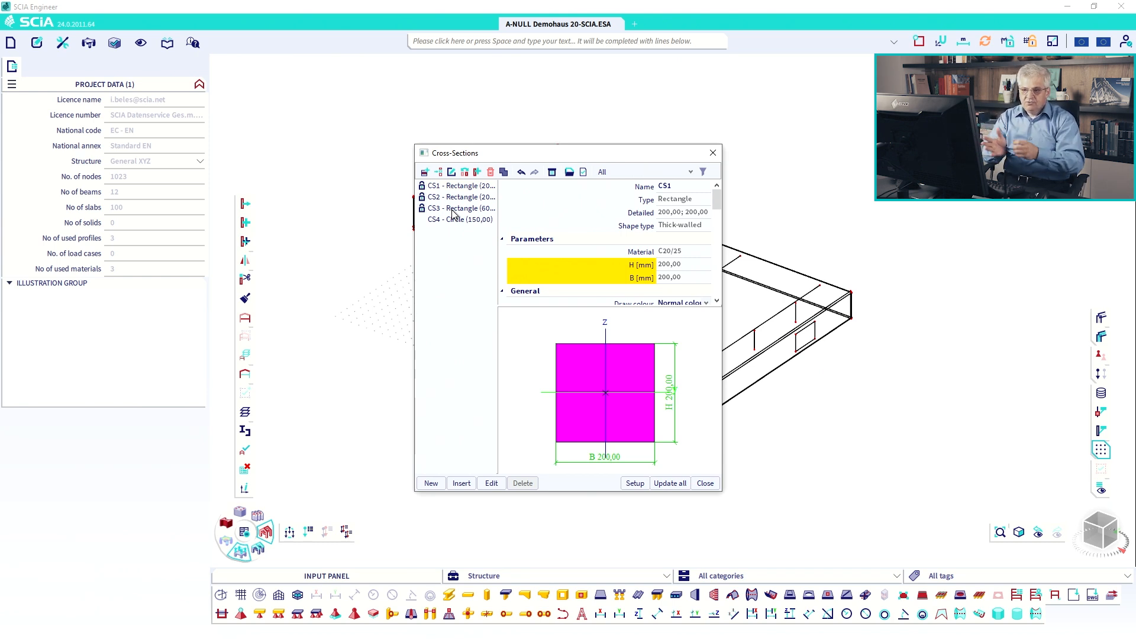
pyautogui.click(465, 173)
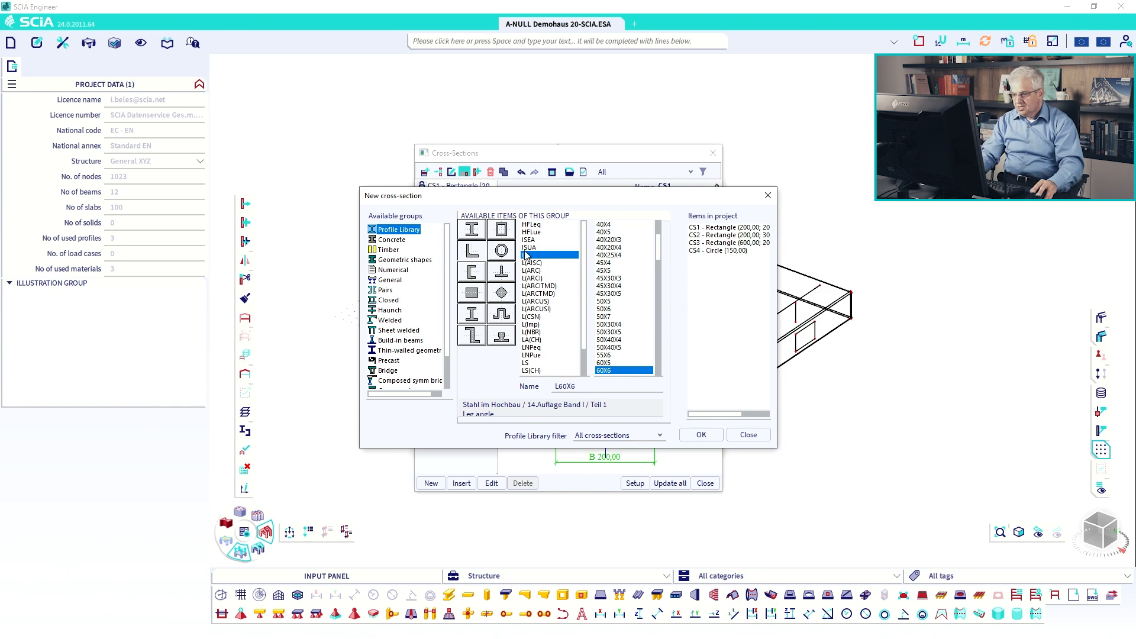
pyautogui.click(748, 435)
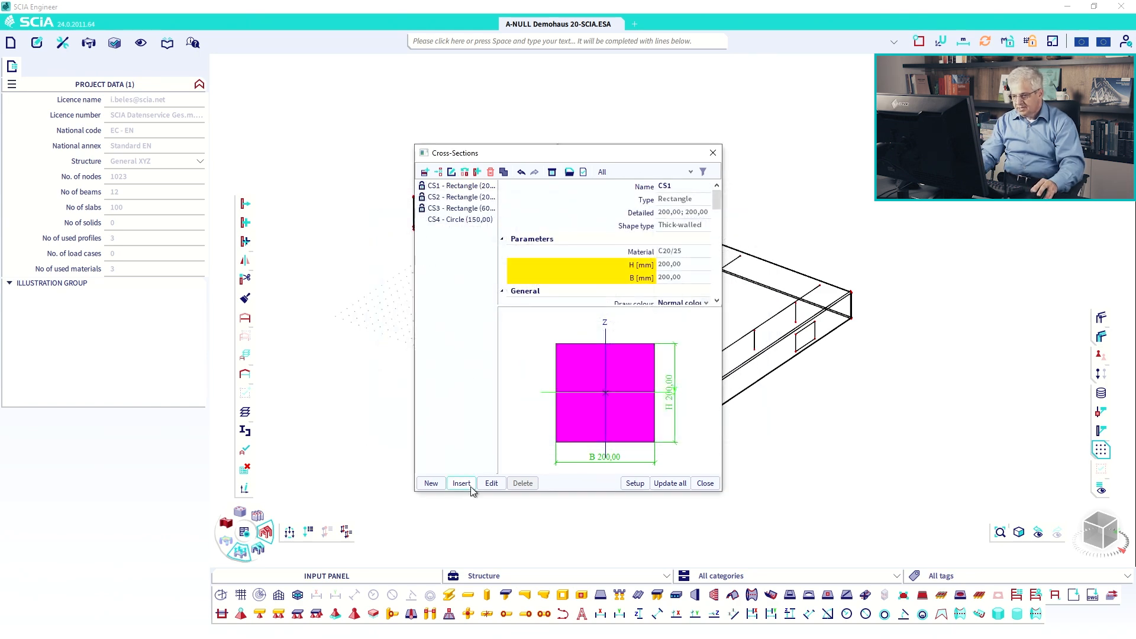
# Open cross-section CS1 for editing, inspect its height H, and cancel without changing it.
pyautogui.click(492, 483)
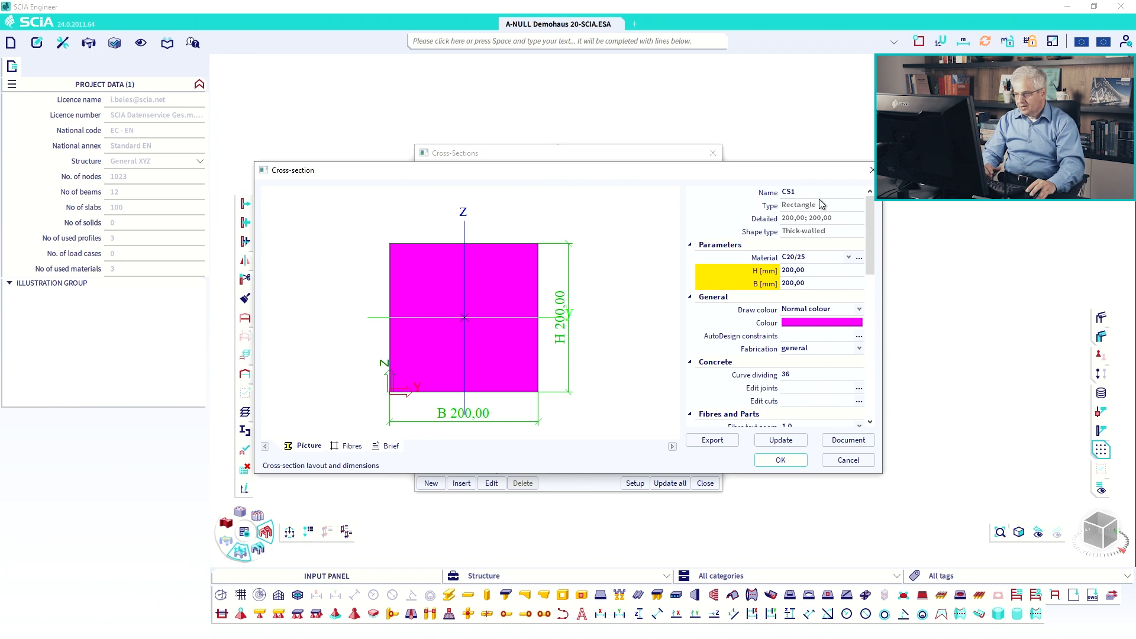
pyautogui.click(809, 270)
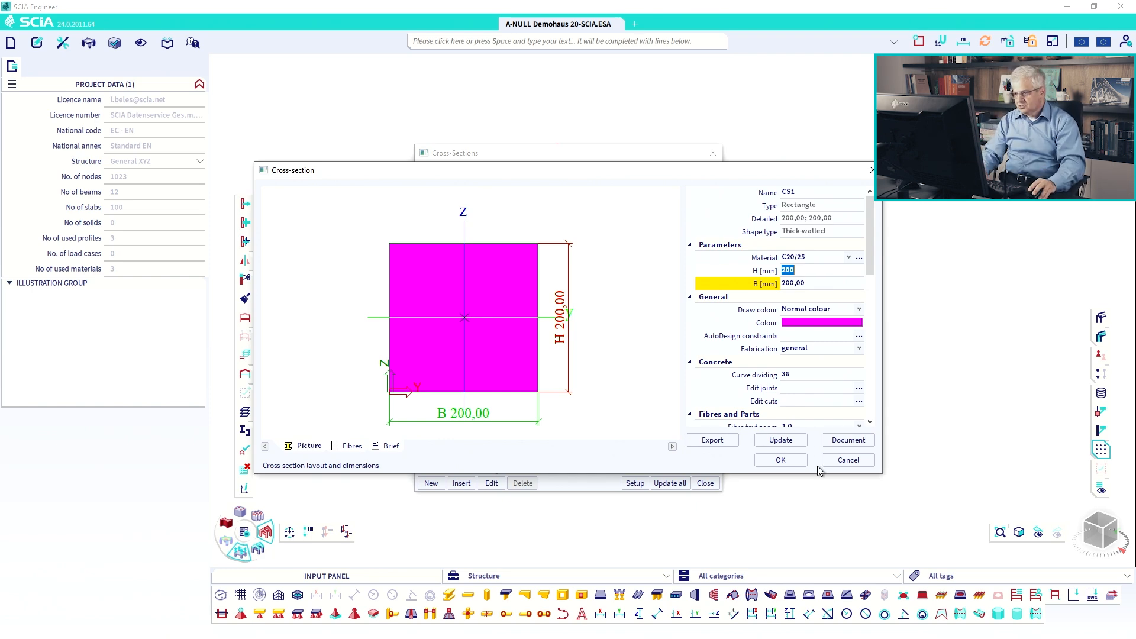
pyautogui.click(846, 461)
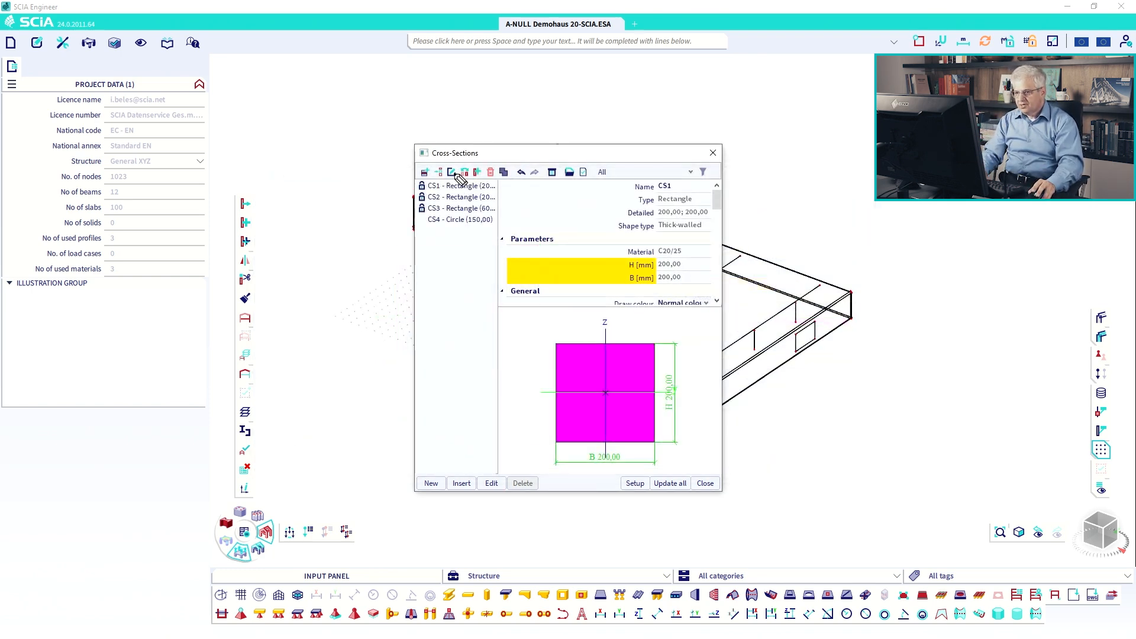
pyautogui.moveTo(450, 167)
pyautogui.mouseDown()
pyautogui.moveTo(482, 184)
pyautogui.moveTo(454, 172)
pyautogui.mouseUp()
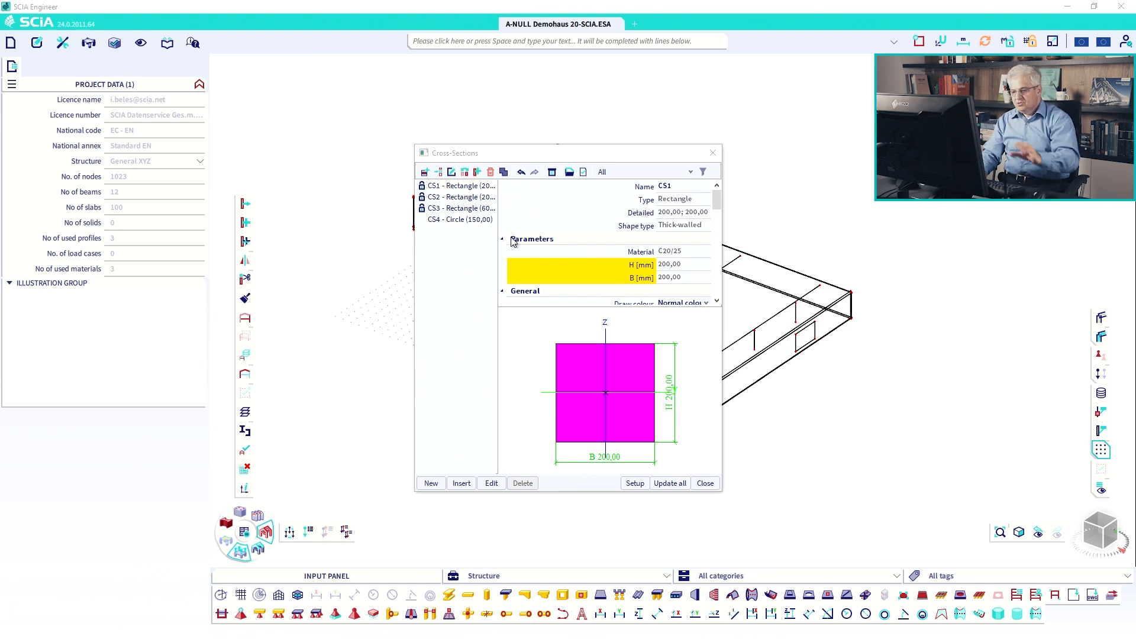
# Close the cross-section library.
pyautogui.click(713, 152)
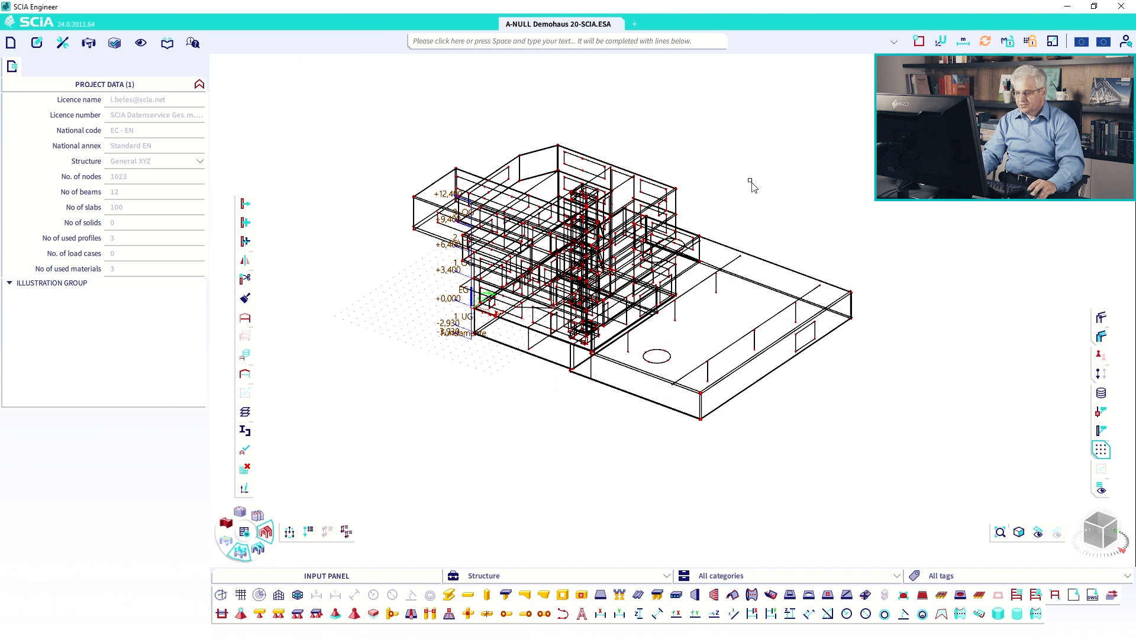
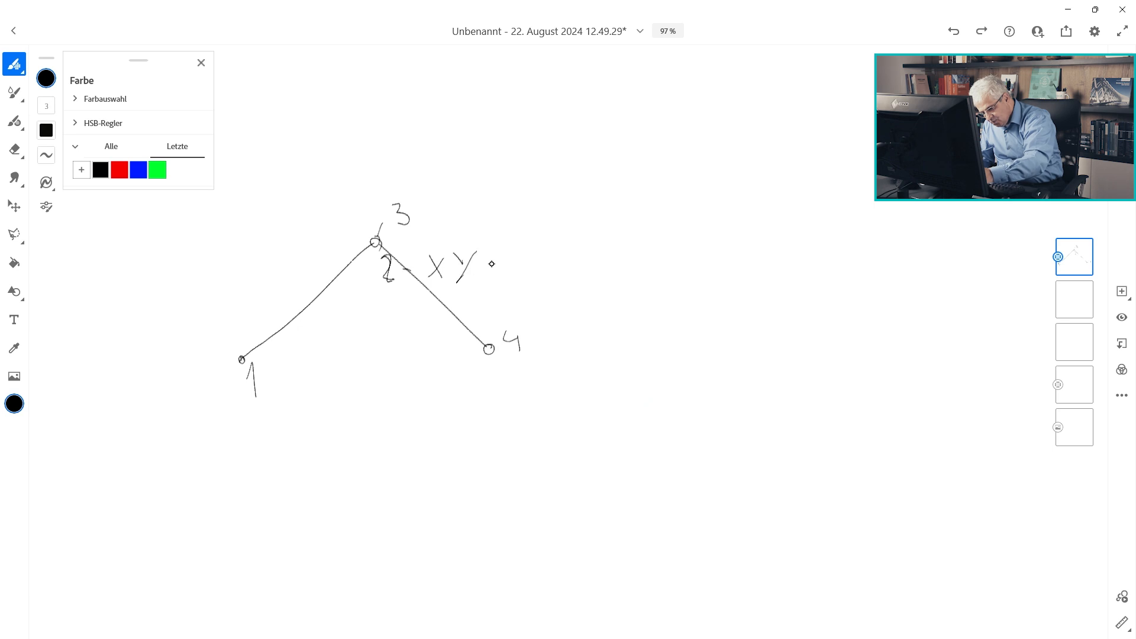
# In the drawing app, complete the X Y Z coordinate labels beside nodes 2 and 3 and sketch two separate sloping lines below.
pyautogui.moveTo(486, 268); pyautogui.dragTo(502, 266)
pyautogui.moveTo(428, 197); pyautogui.dragTo(440, 220)
pyautogui.moveTo(442, 196)
pyautogui.mouseDown()
pyautogui.moveTo(431, 223)
pyautogui.moveTo(461, 207)
pyautogui.moveTo(459, 220)
pyautogui.moveTo(502, 221)
pyautogui.mouseUp()
pyautogui.moveTo(489, 210); pyautogui.dragTo(510, 207)
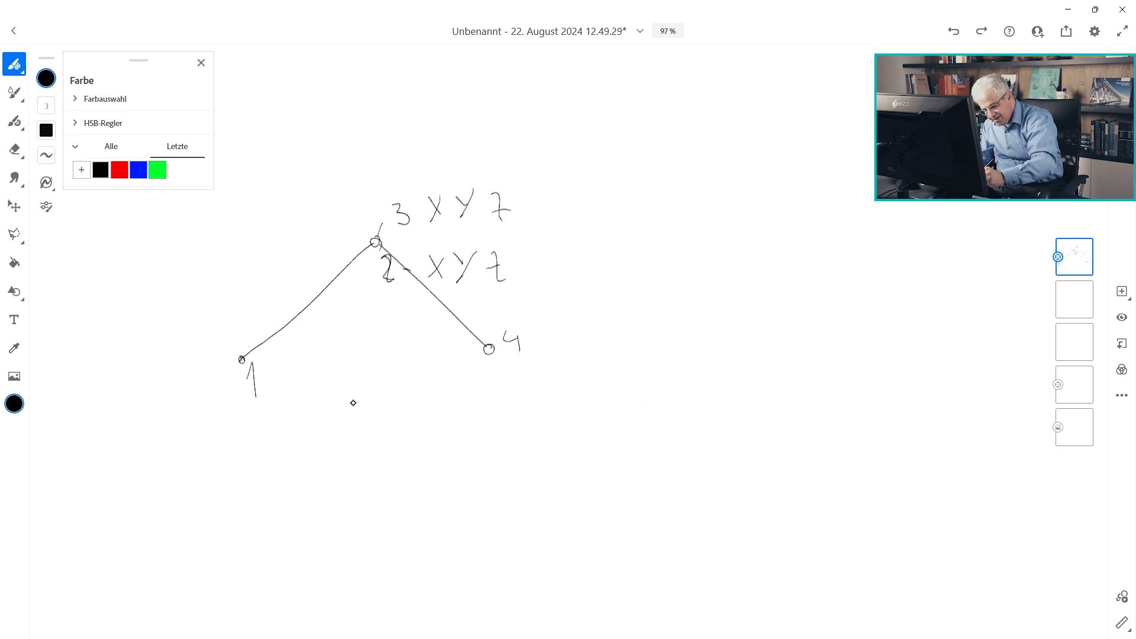
pyautogui.moveTo(383, 383); pyautogui.dragTo(267, 506)
pyautogui.moveTo(557, 503); pyautogui.dragTo(435, 401)
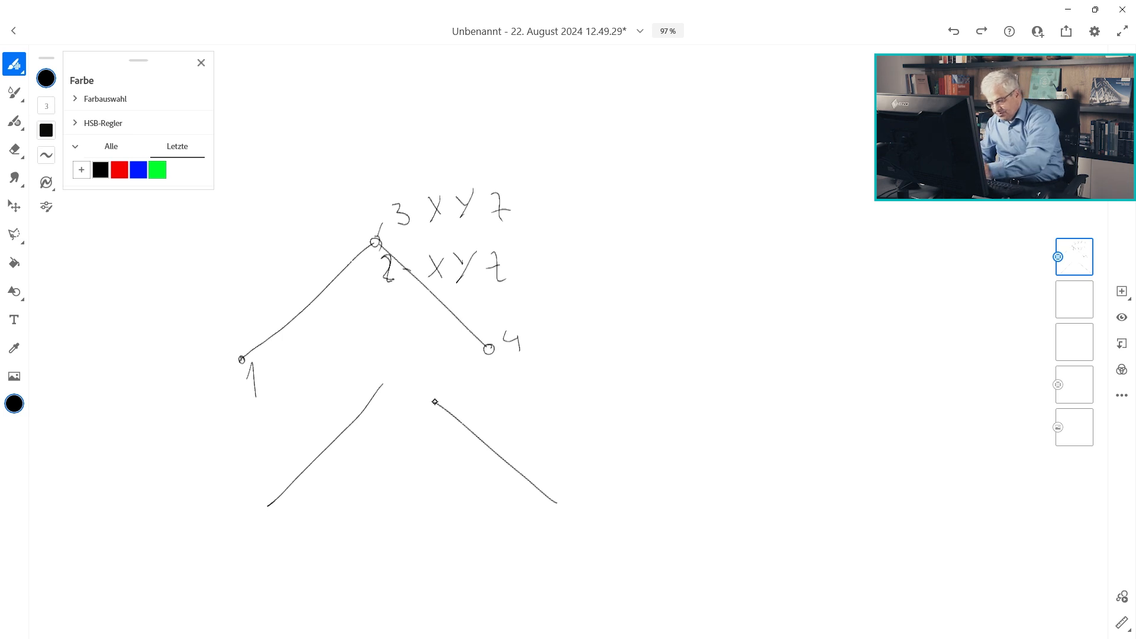
# Sketch three separate nodes in a triangle beside the first drawing and number them 1, 2 and 3.
pyautogui.moveTo(747, 224); pyautogui.dragTo(744, 227)
pyautogui.moveTo(597, 351); pyautogui.dragTo(614, 355)
pyautogui.moveTo(852, 381); pyautogui.dragTo(859, 376)
pyautogui.moveTo(585, 408); pyautogui.dragTo(595, 417)
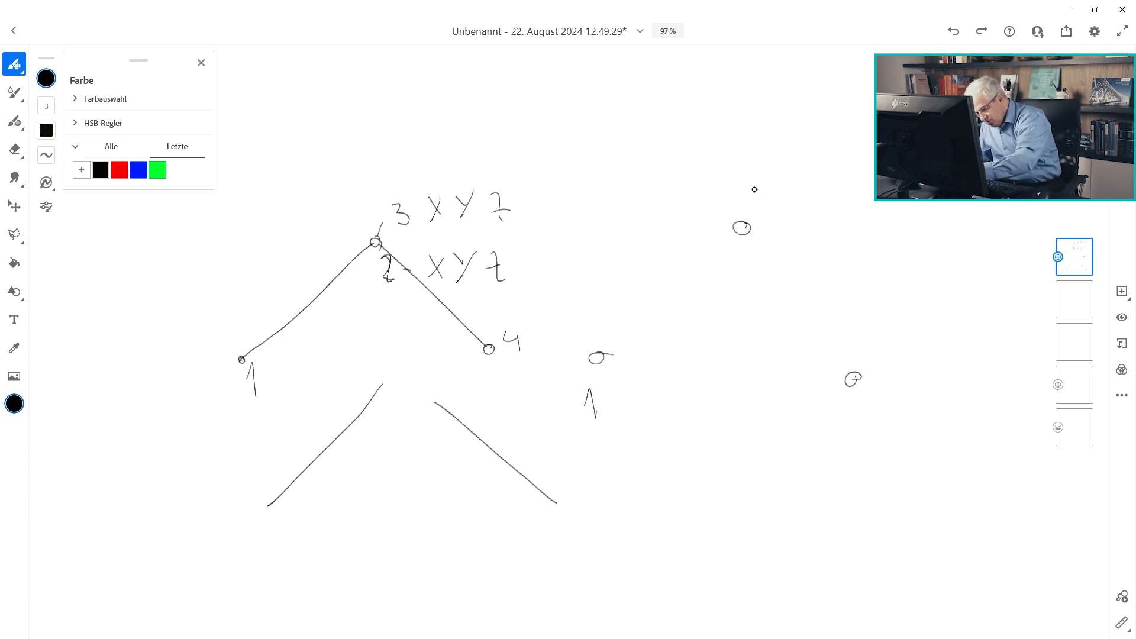
pyautogui.moveTo(750, 183); pyautogui.dragTo(769, 204)
pyautogui.moveTo(842, 414); pyautogui.dragTo(840, 440)
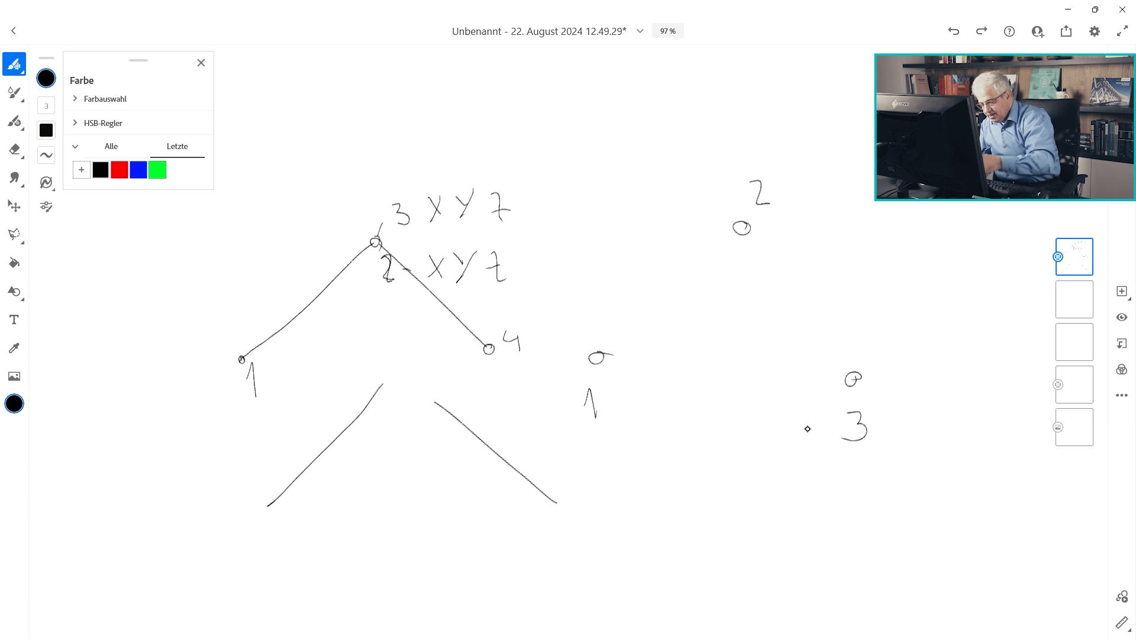
# Sketch a member table with a first row labelled D1 and draw a line connecting nodes 1 and 2.
pyautogui.moveTo(732, 478)
pyautogui.mouseDown()
pyautogui.moveTo(727, 606)
pyautogui.moveTo(397, 450)
pyautogui.moveTo(396, 592)
pyautogui.mouseUp()
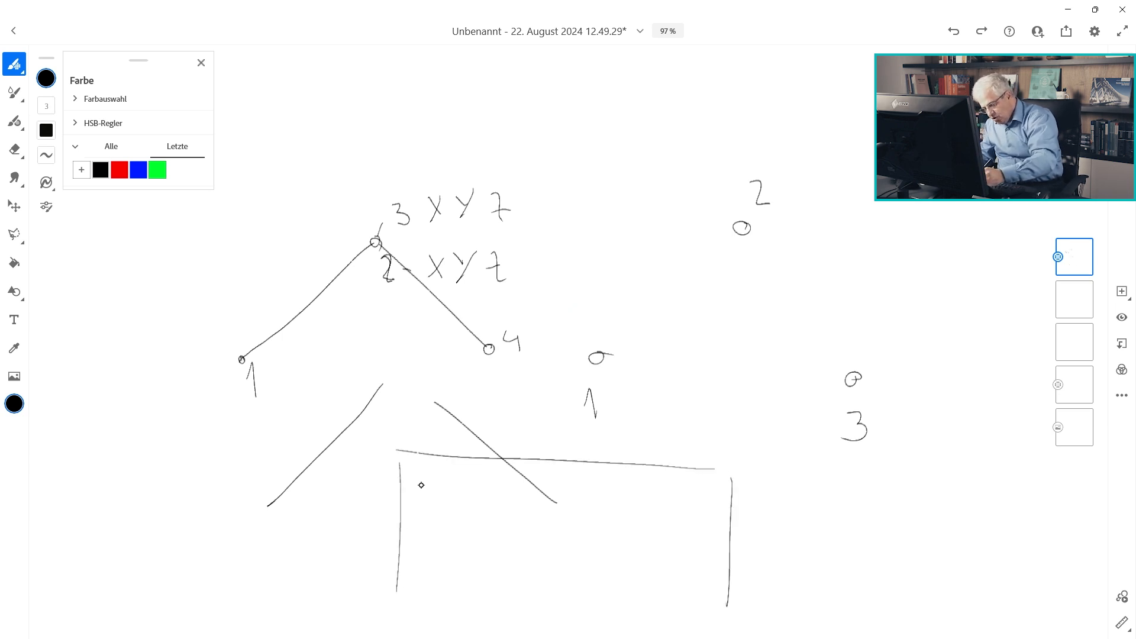
pyautogui.moveTo(727, 500); pyautogui.dragTo(394, 511)
pyautogui.moveTo(720, 522)
pyautogui.mouseDown()
pyautogui.moveTo(364, 529)
pyautogui.moveTo(415, 512)
pyautogui.moveTo(427, 526)
pyautogui.mouseUp()
pyautogui.moveTo(598, 355); pyautogui.dragTo(723, 236)
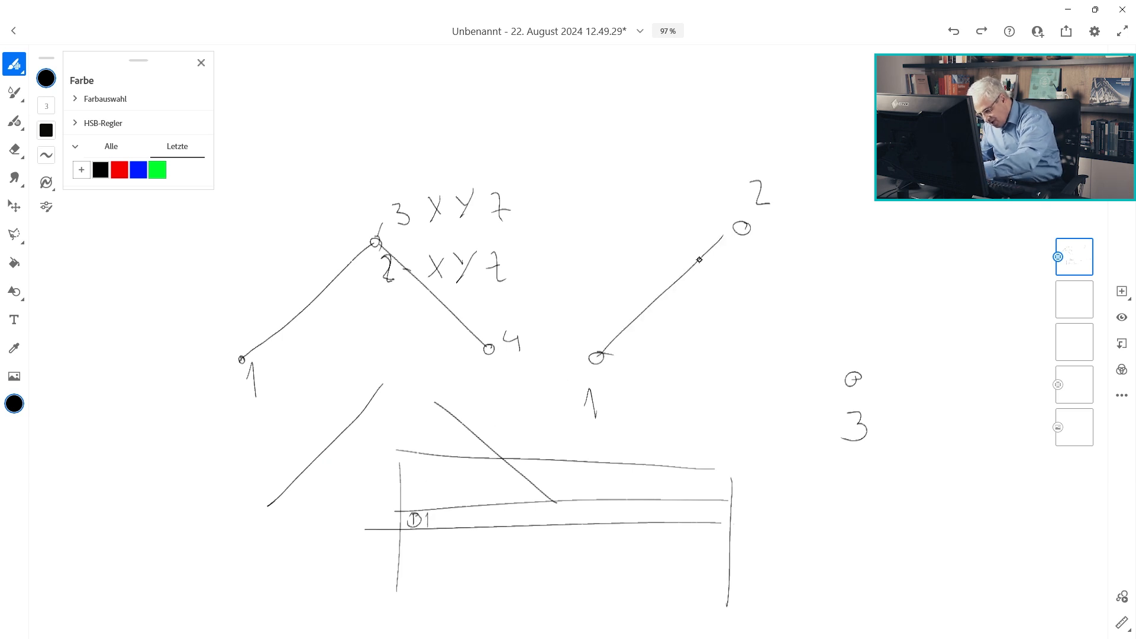
# Complete the handwritten row D1 of the member table and add and fill in the row below it.
pyautogui.moveTo(483, 523)
pyautogui.mouseDown()
pyautogui.moveTo(485, 513)
pyautogui.moveTo(503, 524)
pyautogui.mouseUp()
pyautogui.moveTo(545, 512); pyautogui.dragTo(556, 507)
pyautogui.moveTo(563, 508); pyautogui.dragTo(573, 518)
pyautogui.moveTo(726, 556)
pyautogui.mouseDown()
pyautogui.moveTo(352, 552)
pyautogui.moveTo(413, 552)
pyautogui.mouseUp()
pyautogui.moveTo(413, 535)
pyautogui.mouseDown()
pyautogui.moveTo(425, 541)
pyautogui.moveTo(414, 552)
pyautogui.mouseUp()
pyautogui.moveTo(438, 539)
pyautogui.mouseDown()
pyautogui.moveTo(464, 547)
pyautogui.moveTo(491, 537)
pyautogui.moveTo(515, 553)
pyautogui.moveTo(557, 533)
pyautogui.moveTo(558, 555)
pyautogui.mouseUp()
pyautogui.moveTo(566, 536)
pyautogui.mouseDown()
pyautogui.moveTo(576, 545)
pyautogui.moveTo(565, 556)
pyautogui.mouseUp()
pyautogui.moveTo(562, 491)
pyautogui.mouseDown()
pyautogui.moveTo(551, 493)
pyautogui.moveTo(561, 489)
pyautogui.mouseUp()
pyautogui.moveTo(507, 531)
pyautogui.mouseDown()
pyautogui.moveTo(475, 523)
pyautogui.moveTo(511, 527)
pyautogui.mouseUp()
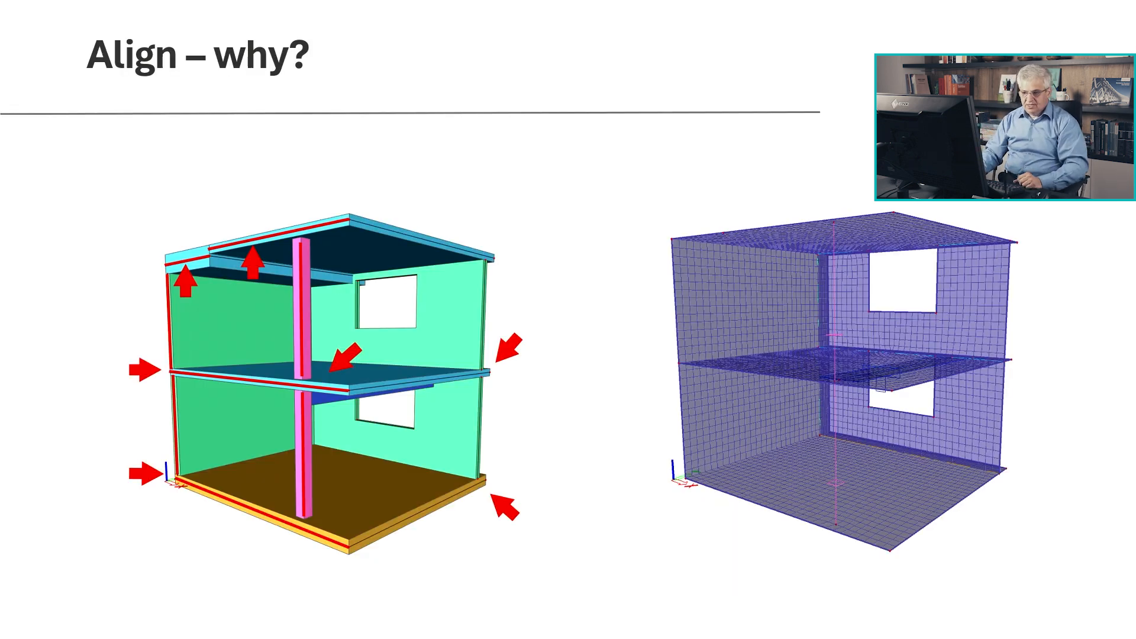
pyautogui.press('Right')
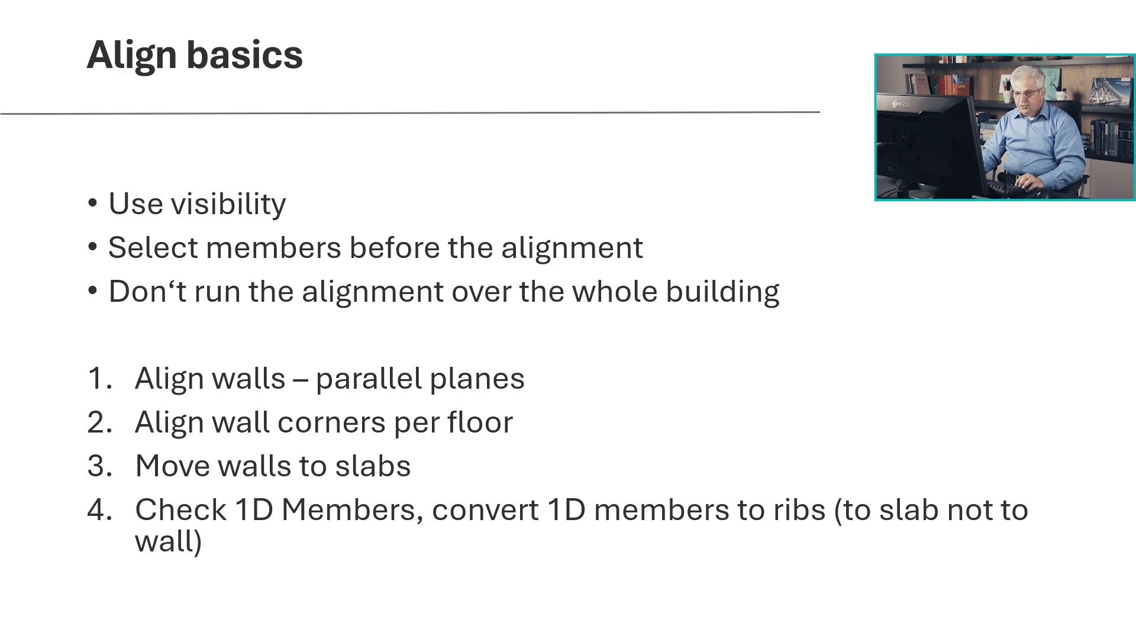
pyautogui.press('Left')
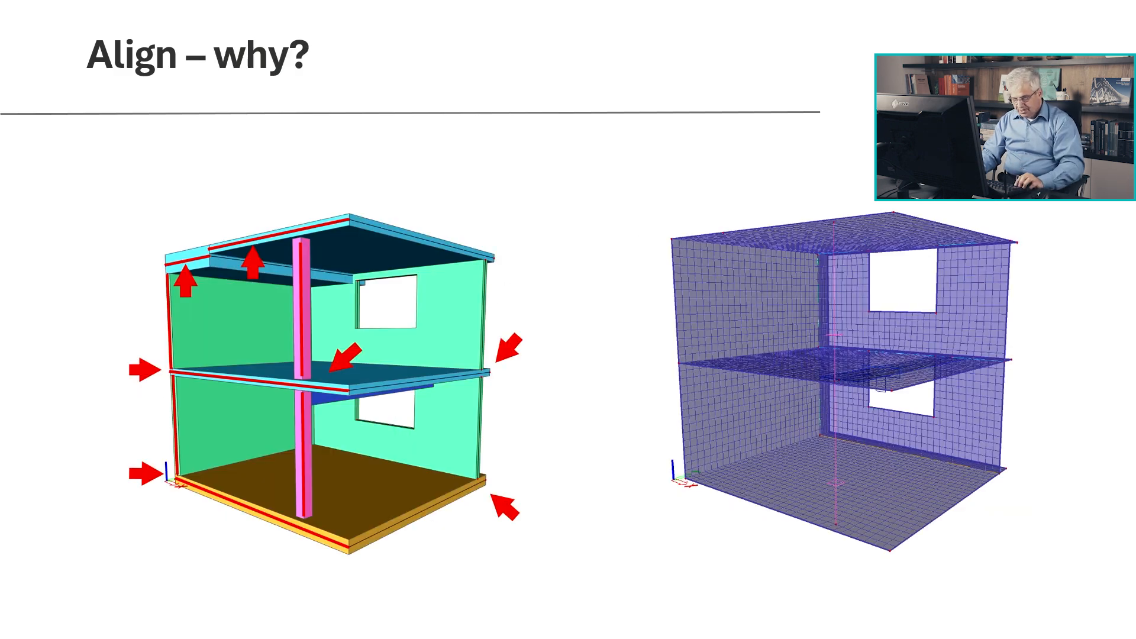
# Switch to SCIA Engineer, open the project simple model.esa and bring the two-storey building into view.
pyautogui.hotkey('alt', 'Tab')
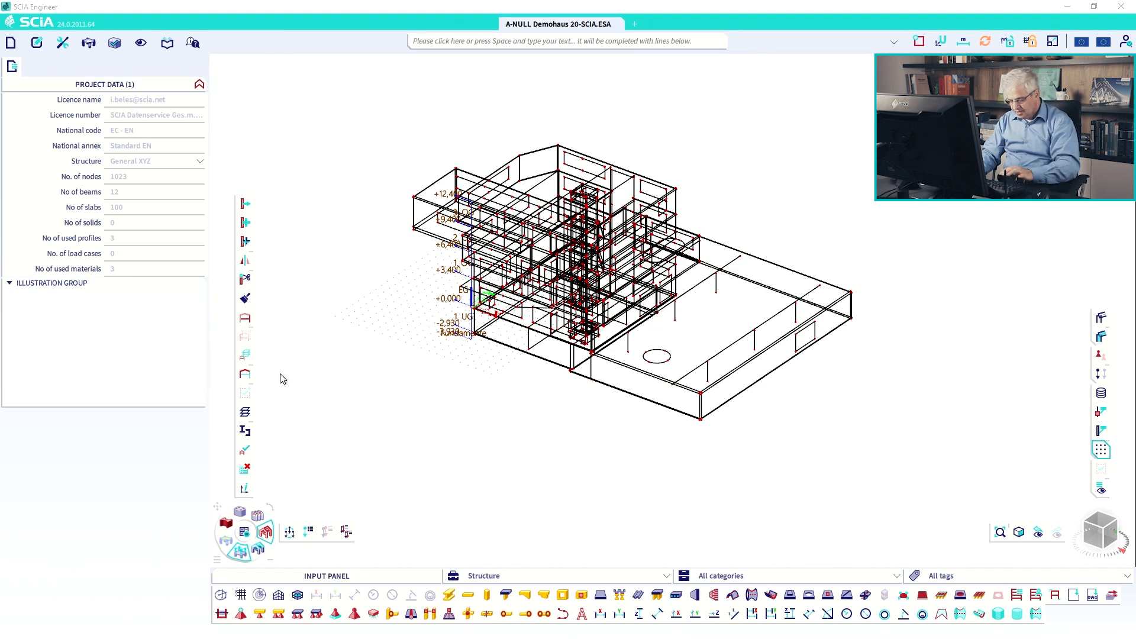
pyautogui.hotkey('ctrl', 'o')
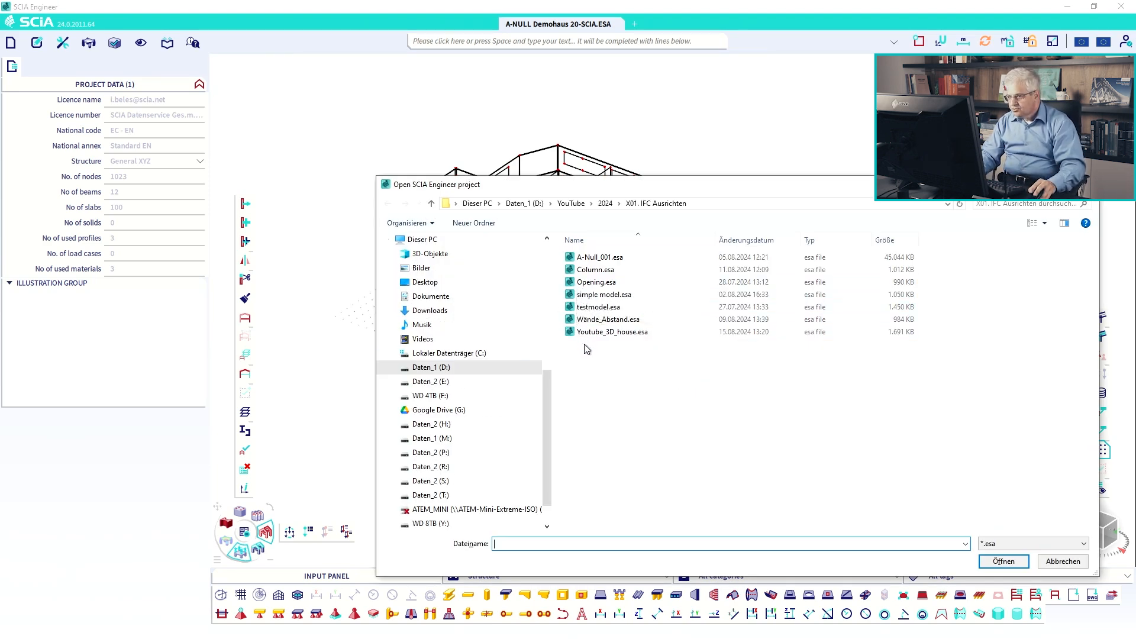
pyautogui.click(591, 296)
pyautogui.doubleClick(590, 297)
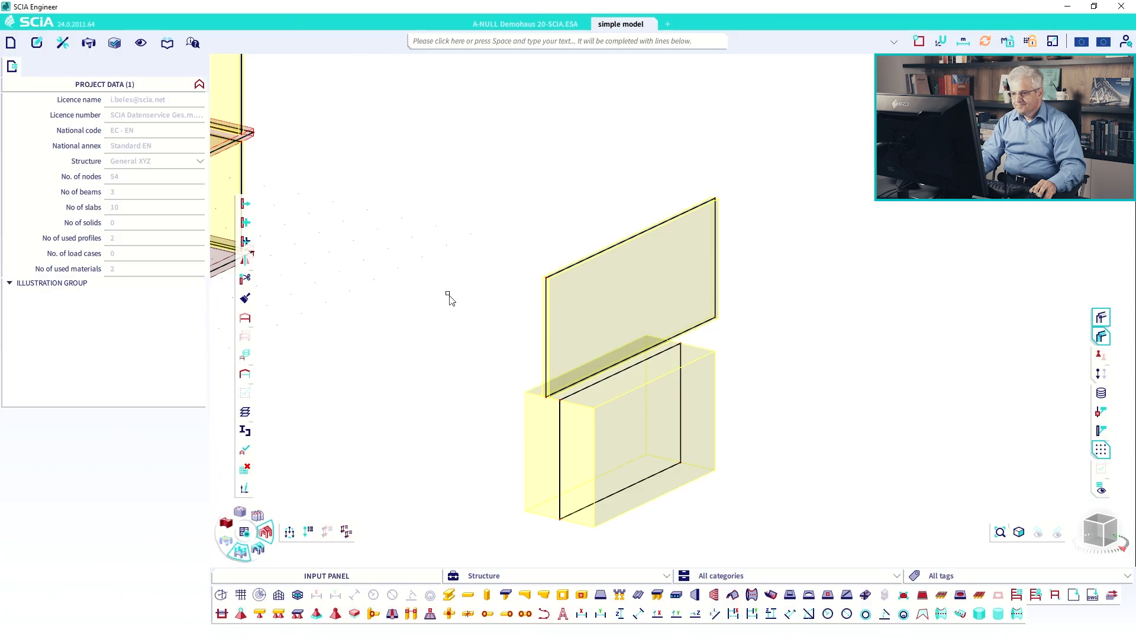
pyautogui.scroll(-3, 444, 291)
pyautogui.moveTo(448, 286); pyautogui.dragTo(621, 304, button='middle')
pyautogui.scroll(5, 502, 254)
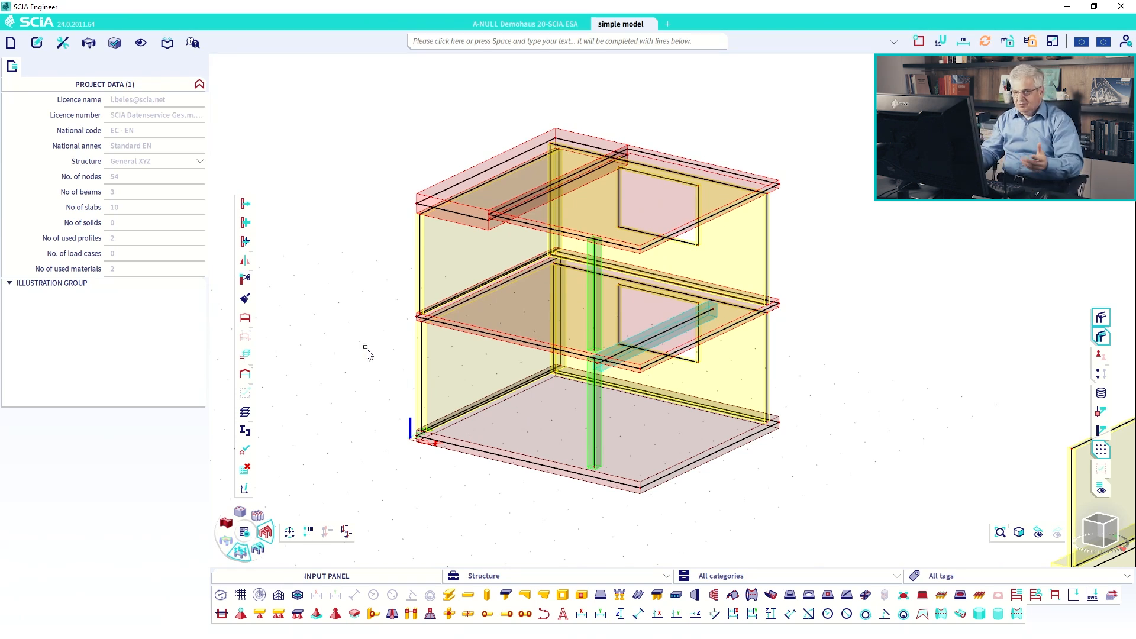
# Add the BIM toolbox's Align command as a shortcut beside the model view and try it with nothing selected, cancelling before processing all entities.
pyautogui.click(138, 44)
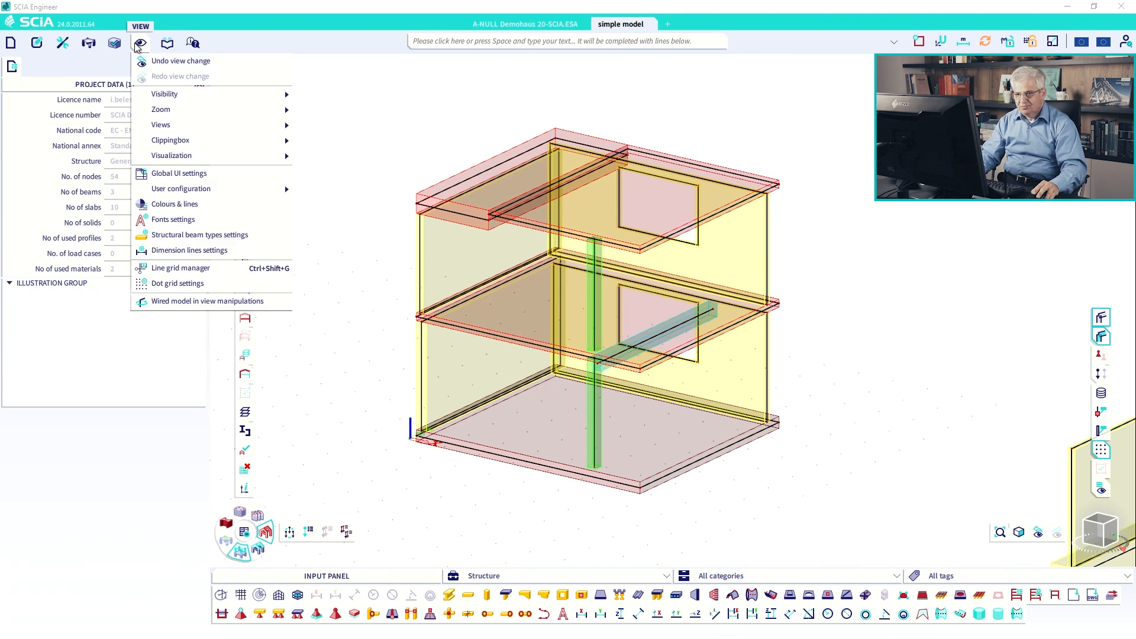
pyautogui.click(65, 44)
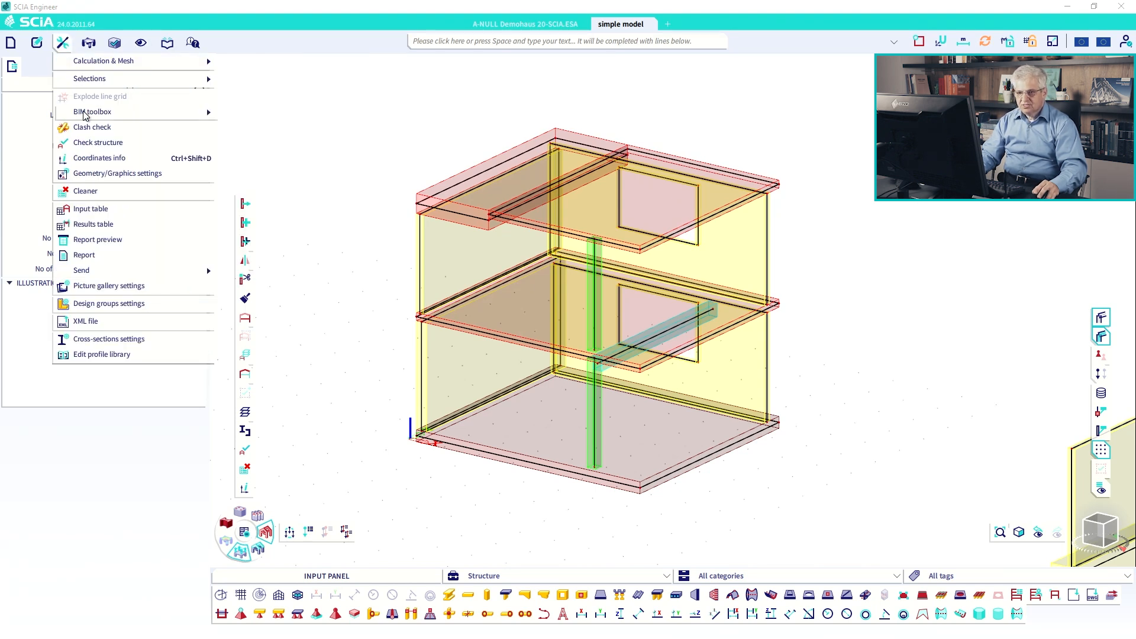
pyautogui.moveTo(86, 113)
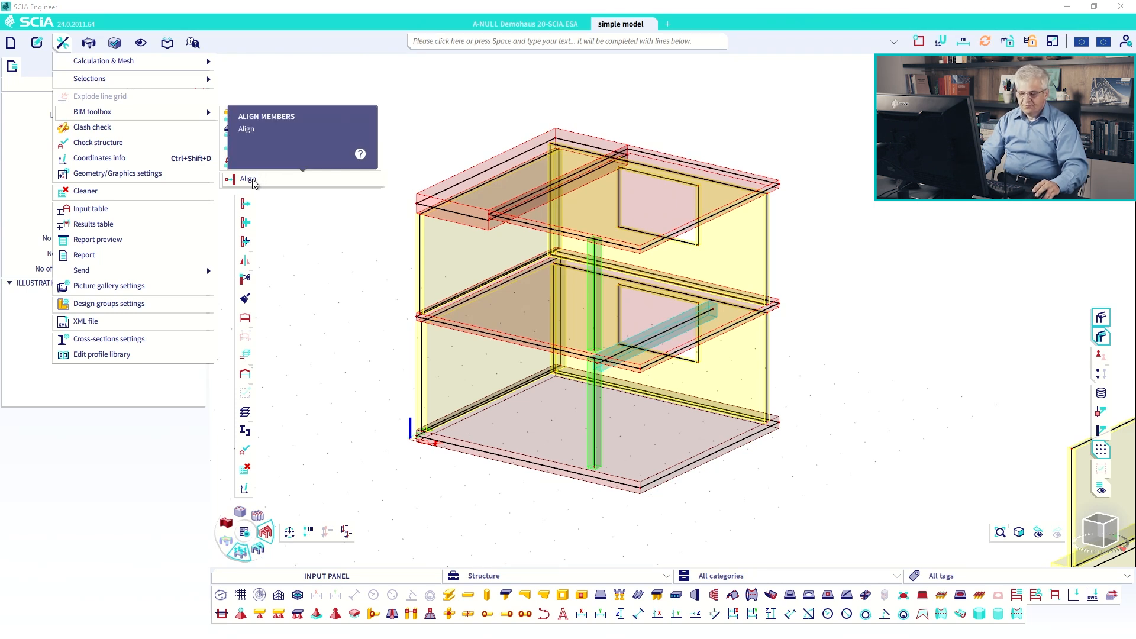
pyautogui.moveTo(250, 180)
pyautogui.mouseDown()
pyautogui.moveTo(264, 197)
pyautogui.moveTo(247, 198)
pyautogui.mouseUp()
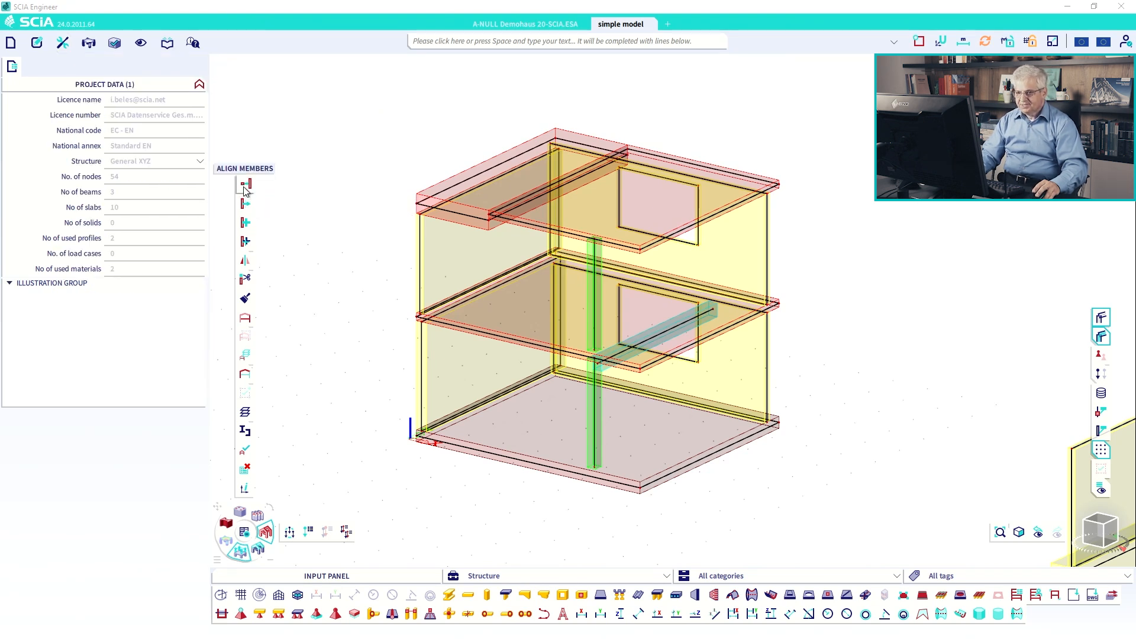
pyautogui.click(246, 188)
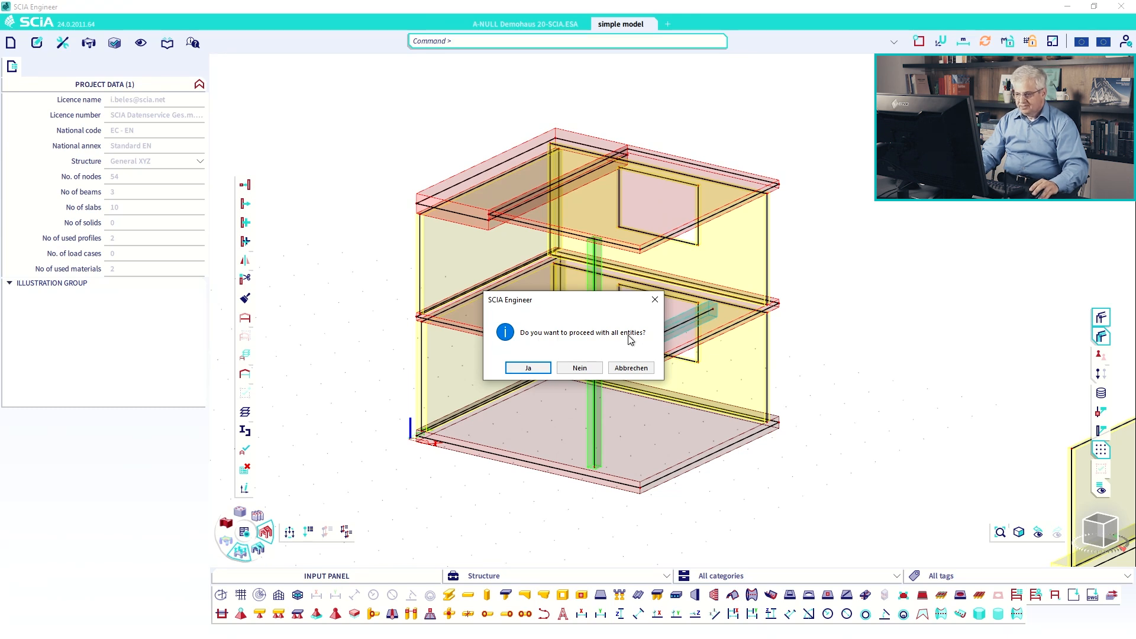
pyautogui.click(629, 368)
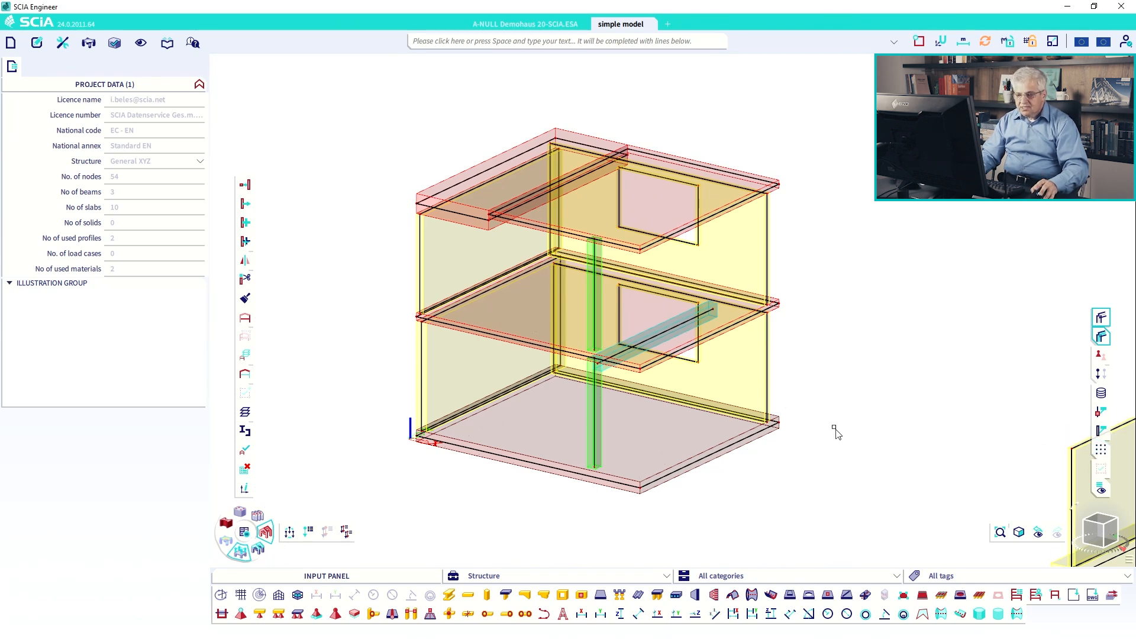
# Isolate the two stacked walls on the building's side nearest the origin and view them from above.
pyautogui.click(430, 381)
pyautogui.click(426, 297)
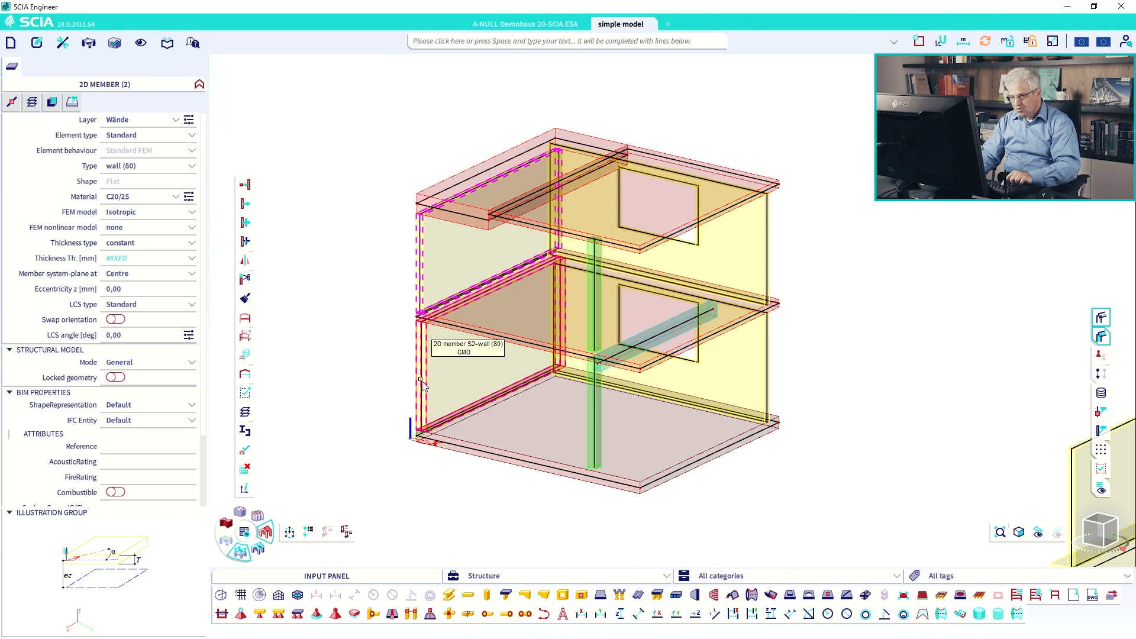
pyautogui.hotkey('ctrl', 'q')
pyautogui.press('Return')
pyautogui.press('Escape')
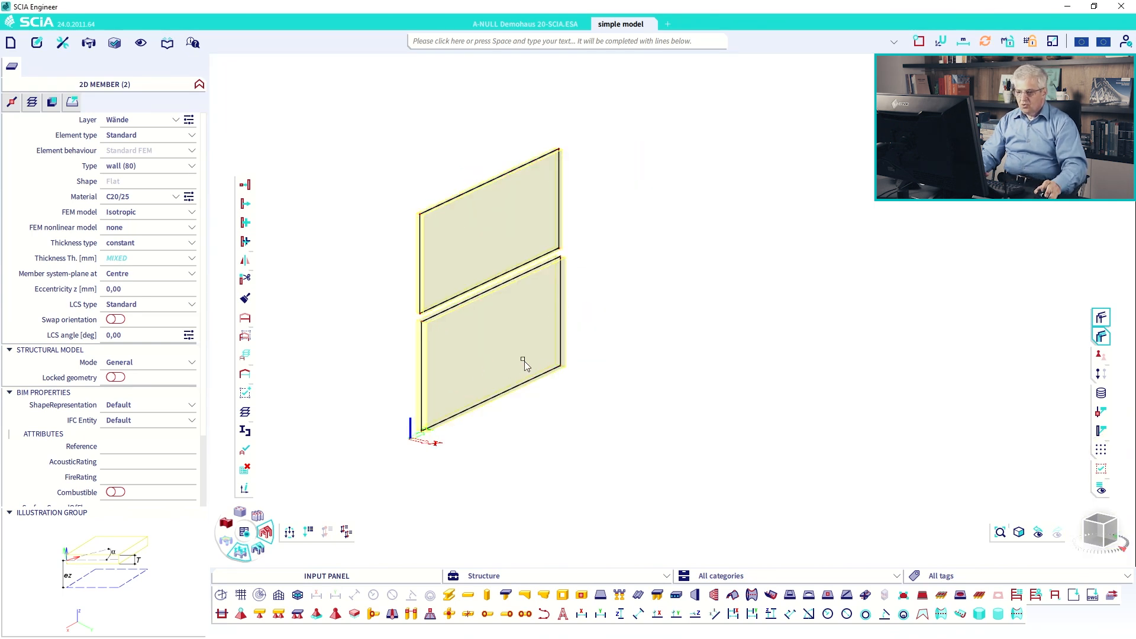
pyautogui.click(1100, 524)
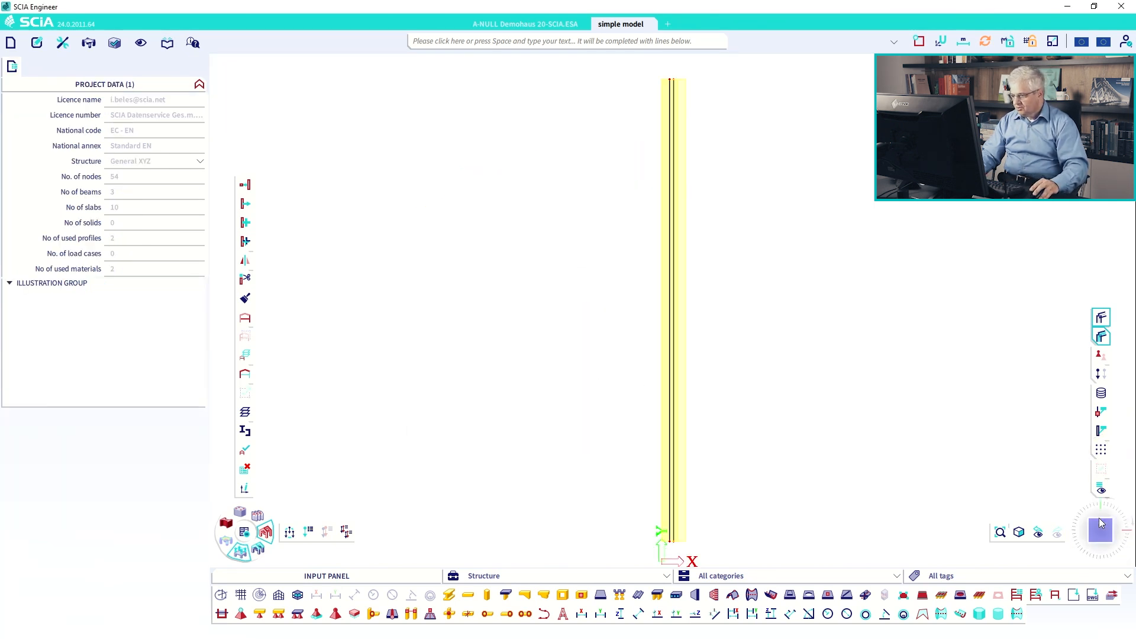
pyautogui.scroll(-2, 804, 367)
pyautogui.moveTo(683, 141); pyautogui.dragTo(784, 491)
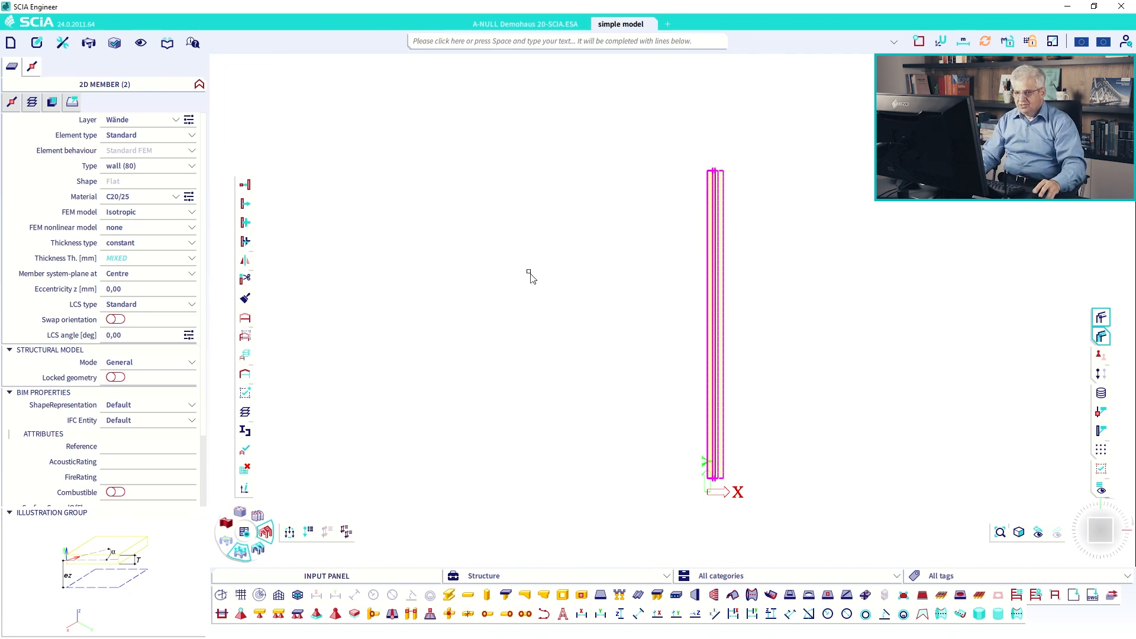
pyautogui.click(246, 185)
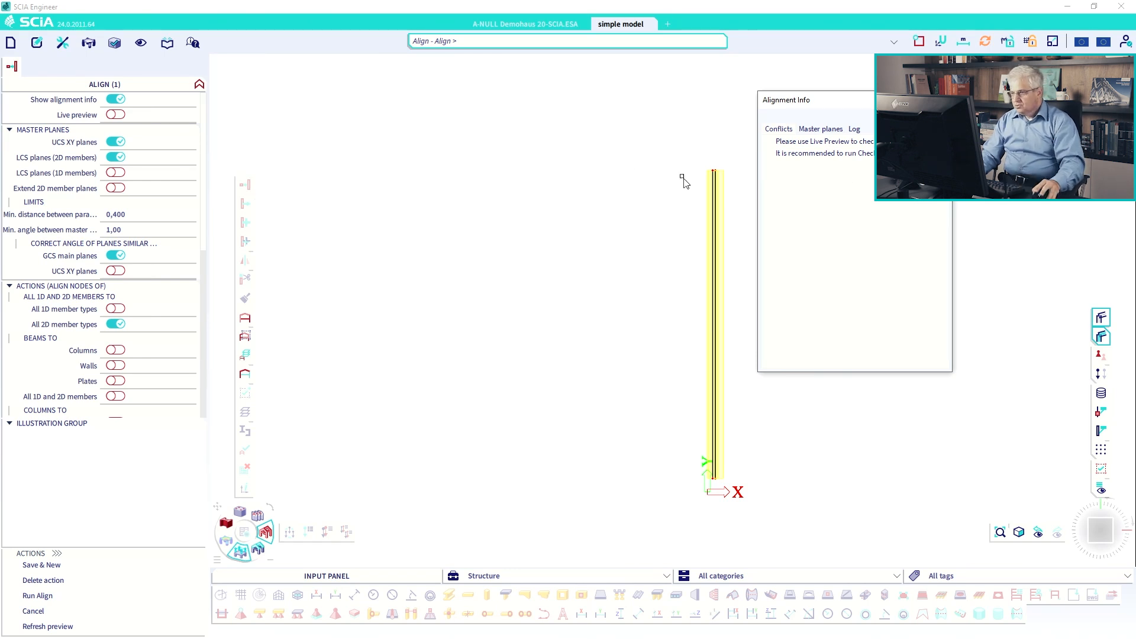
pyautogui.press('Escape')
pyautogui.press('Escape')
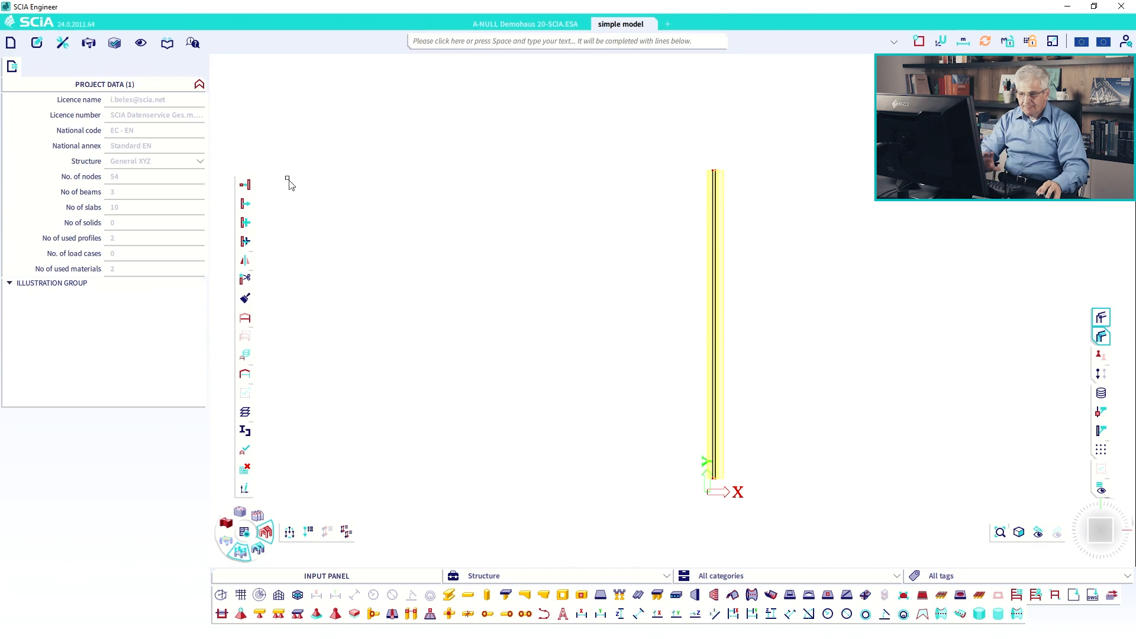
pyautogui.click(245, 185)
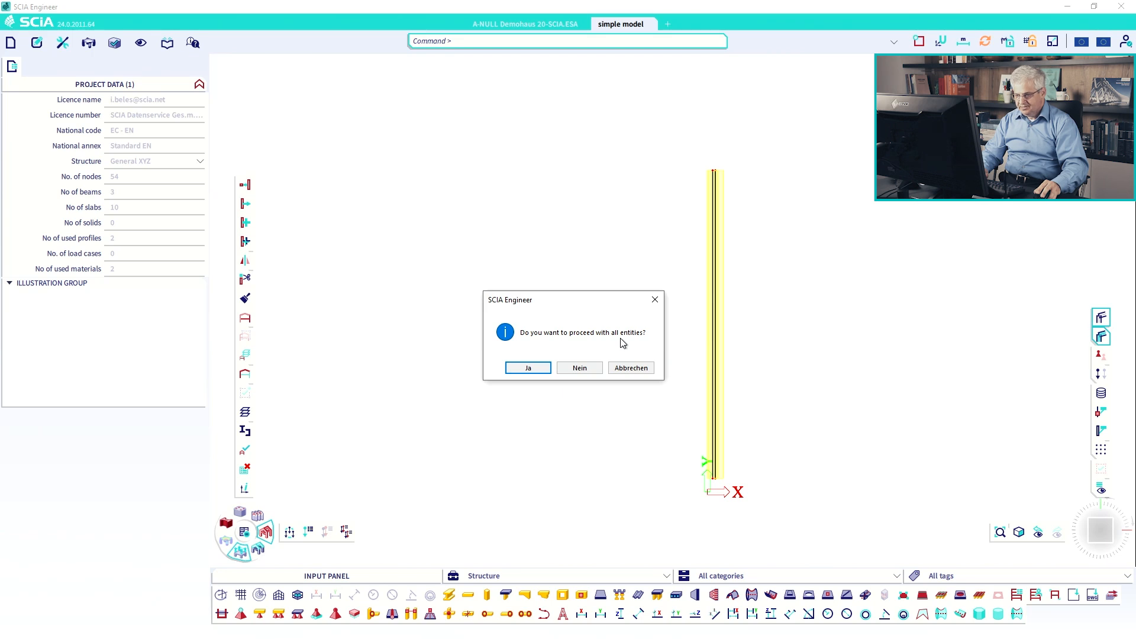
pyautogui.click(542, 369)
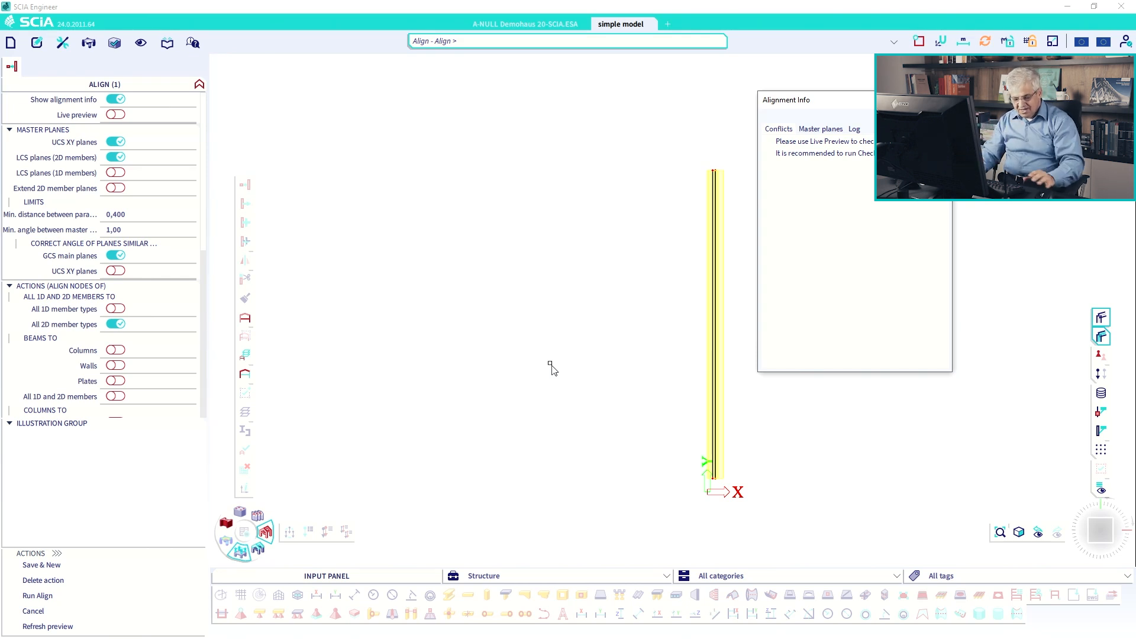
pyautogui.click(554, 375)
pyautogui.press('Escape')
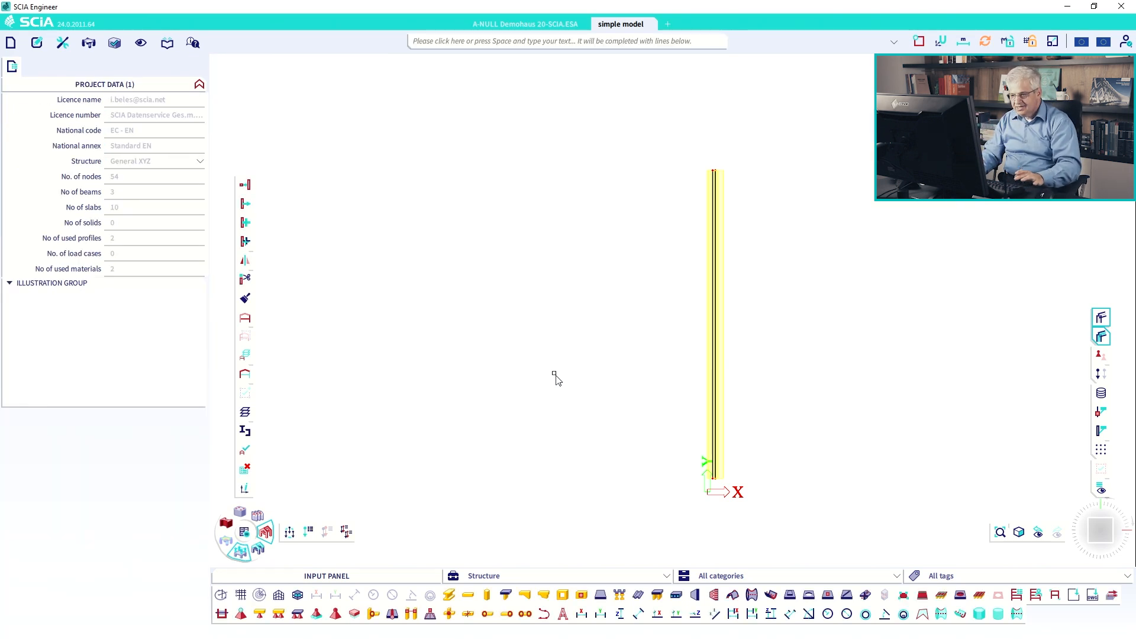
# Start Align for both isolated walls, with the illustration group collapsed and Show alignment info switched off.
pyautogui.moveTo(682, 138); pyautogui.dragTo(798, 492)
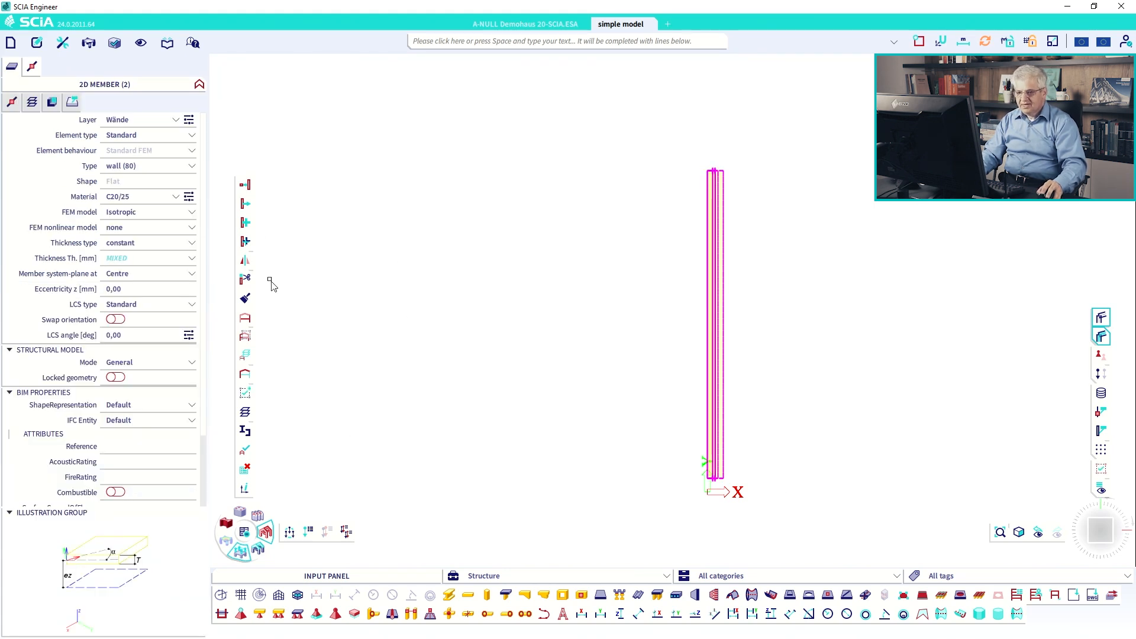
pyautogui.click(246, 184)
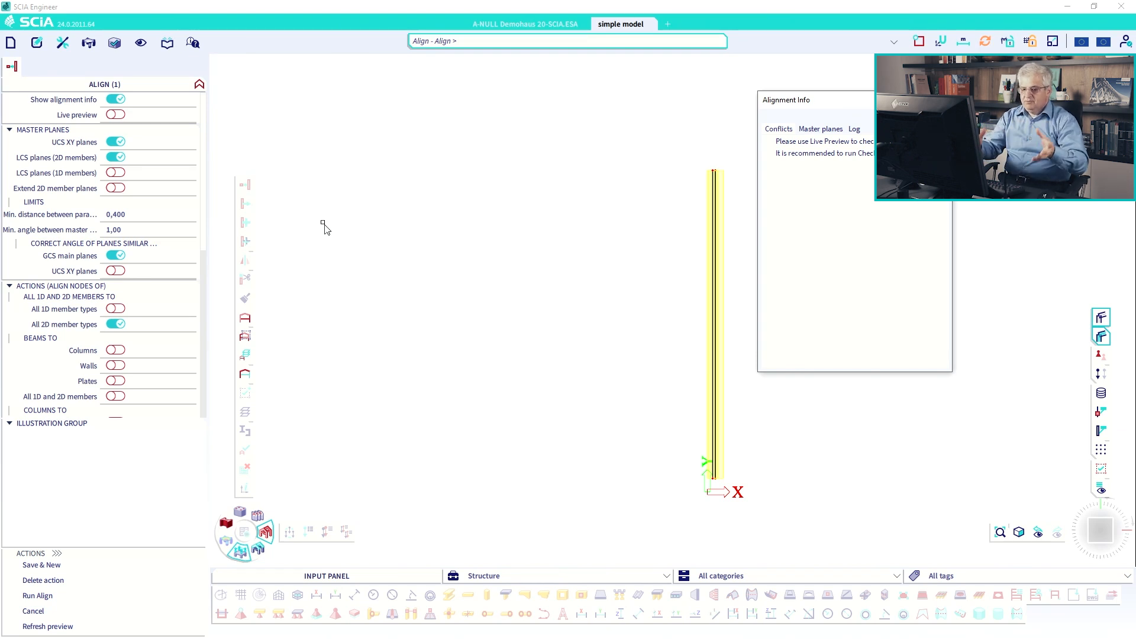
pyautogui.click(9, 423)
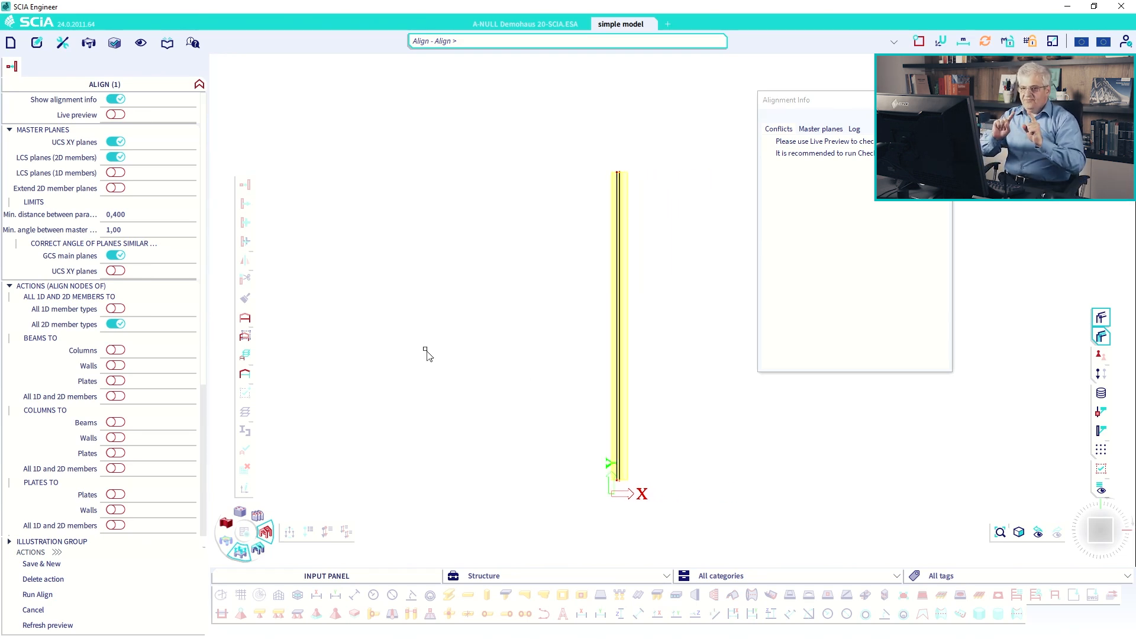
pyautogui.click(115, 100)
pyautogui.click(114, 99)
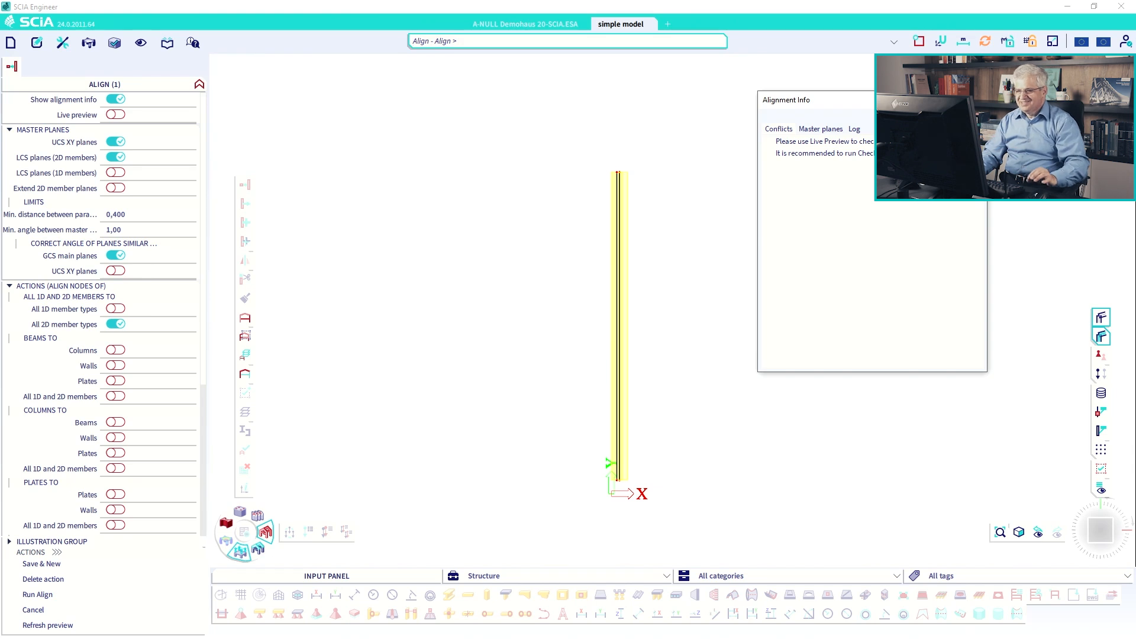
pyautogui.click(118, 101)
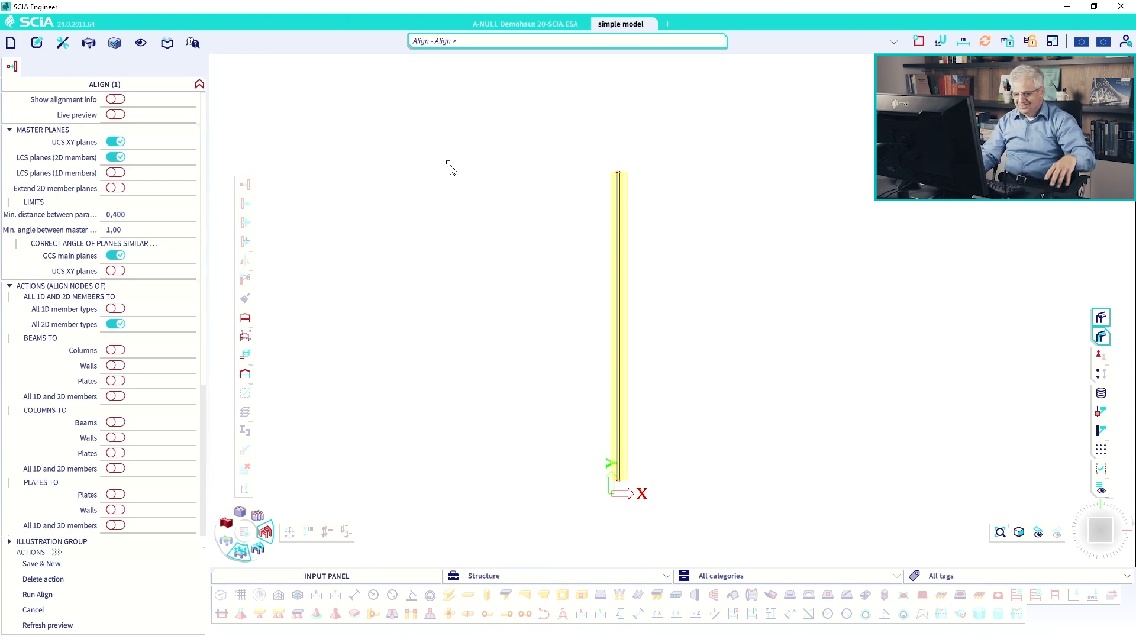
# Turn on Show alignment info and Live preview, and display all align actions for the two walls in the preview.
pyautogui.click(116, 99)
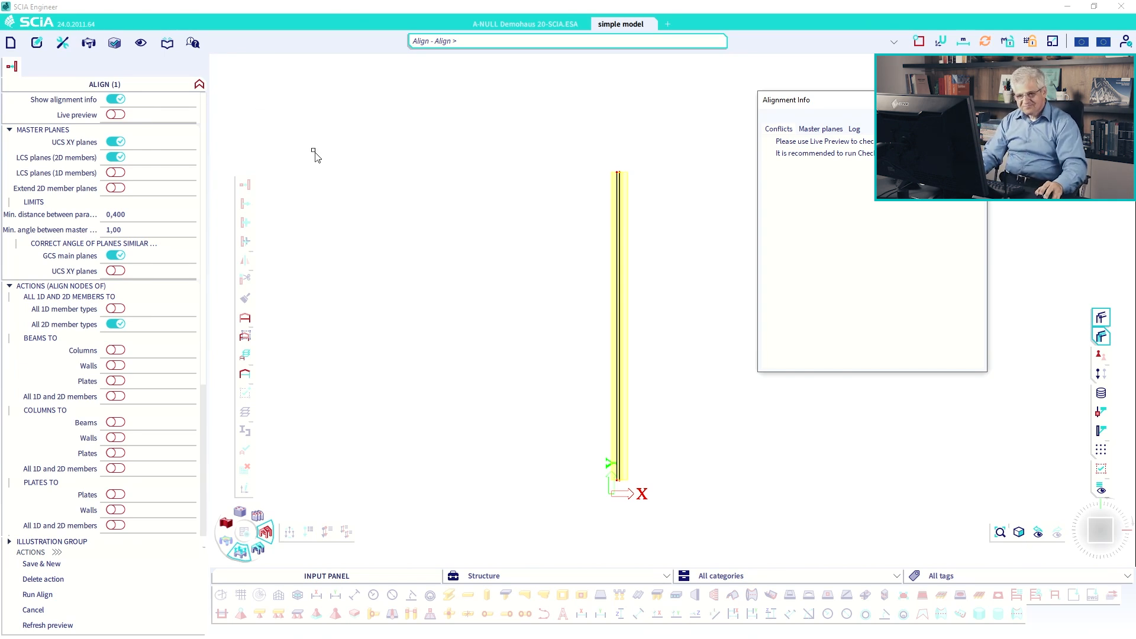
pyautogui.click(116, 115)
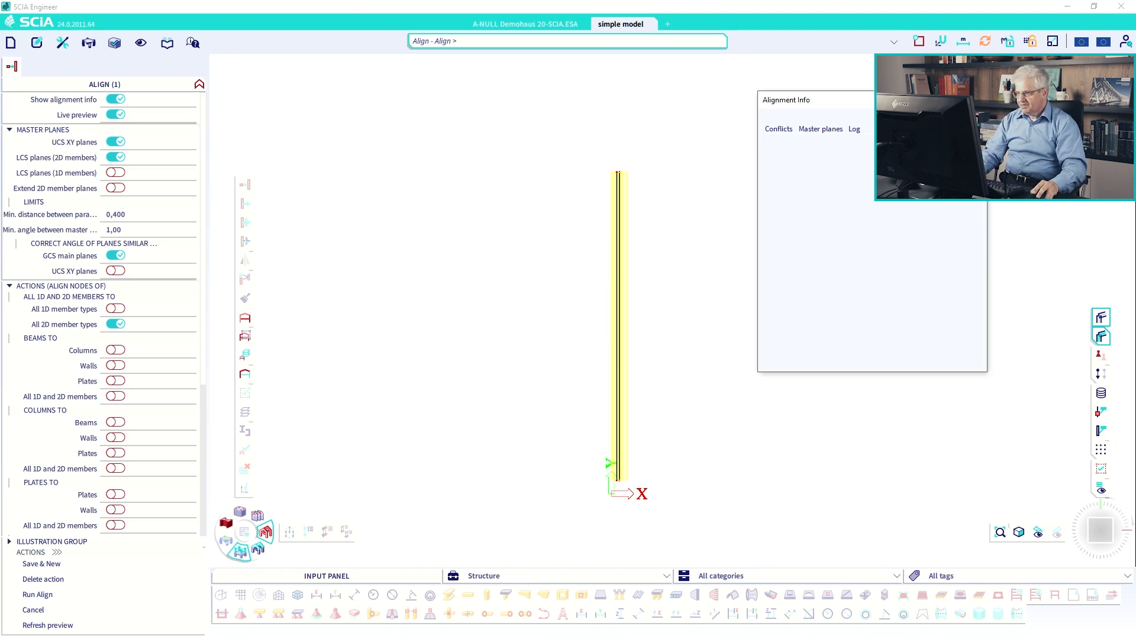
pyautogui.click(858, 130)
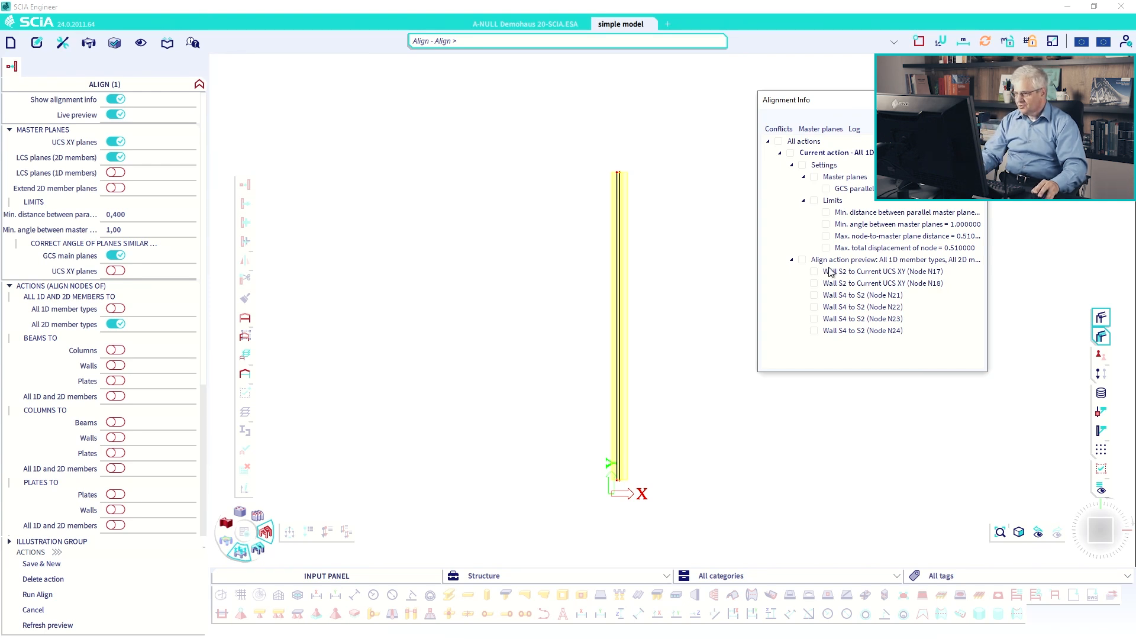
pyautogui.click(778, 142)
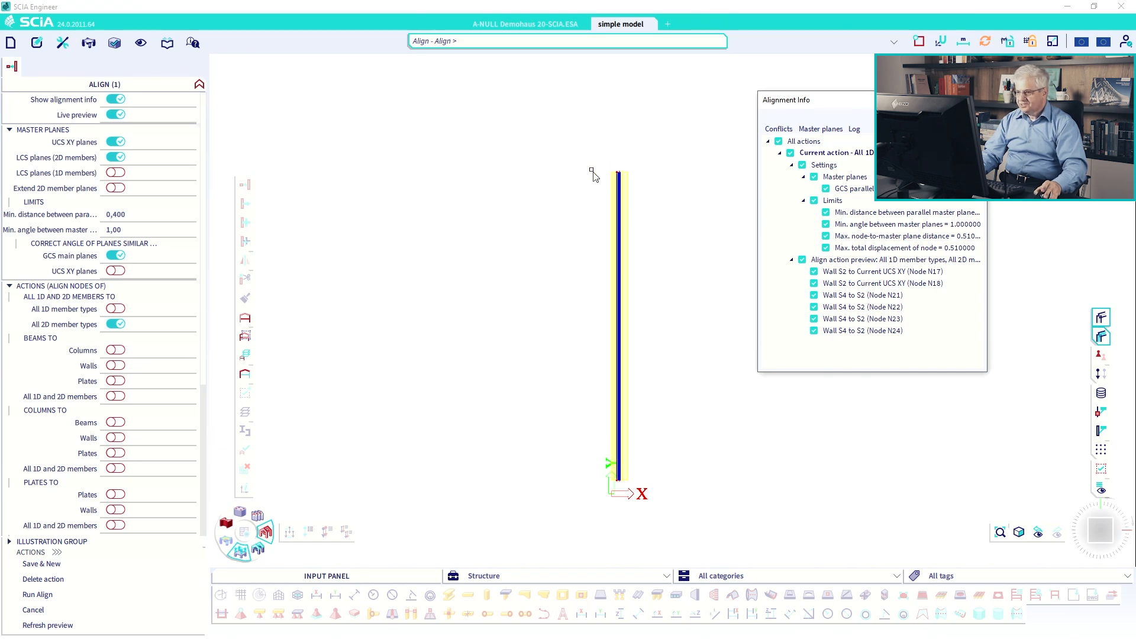
# Examine the previewed wall alignment from above, edge-on in elevation and in a 3D view, comparing the preview with the original walls.
pyautogui.scroll(3, 599, 175)
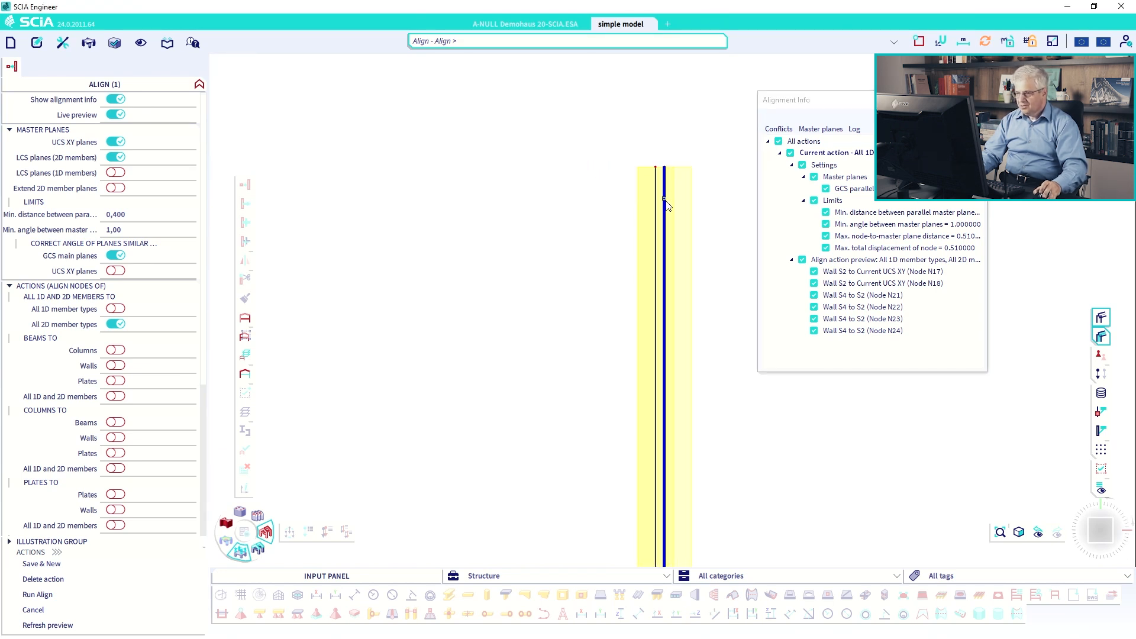
pyautogui.scroll(-3, 655, 240)
pyautogui.click(1097, 532)
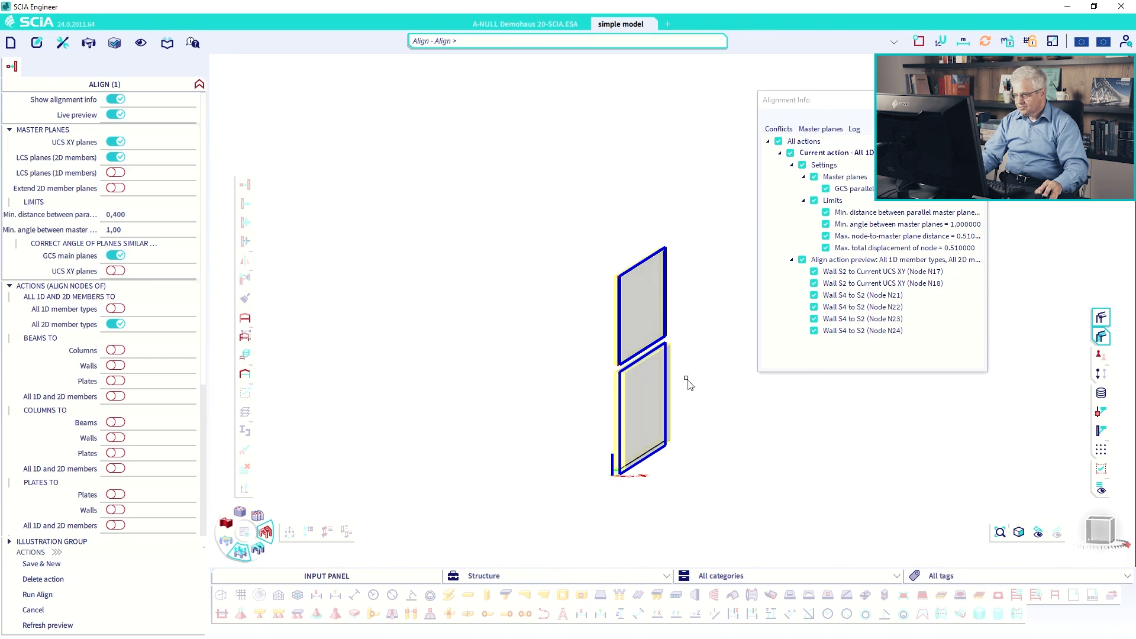
pyautogui.click(1097, 532)
pyautogui.scroll(3, 680, 338)
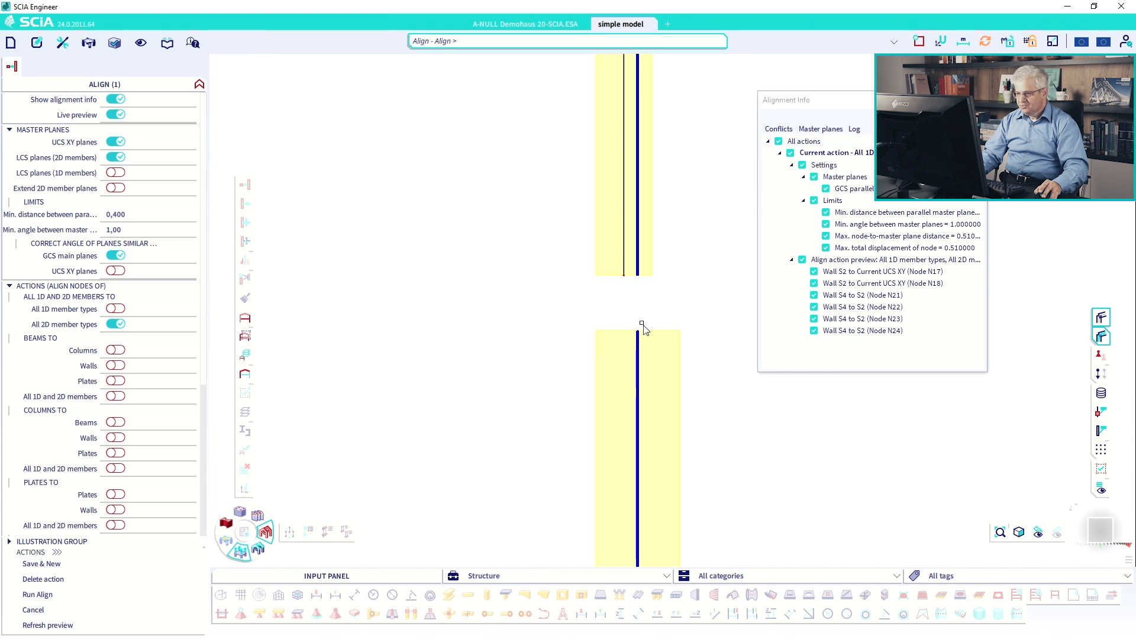
pyautogui.scroll(-8, 646, 311)
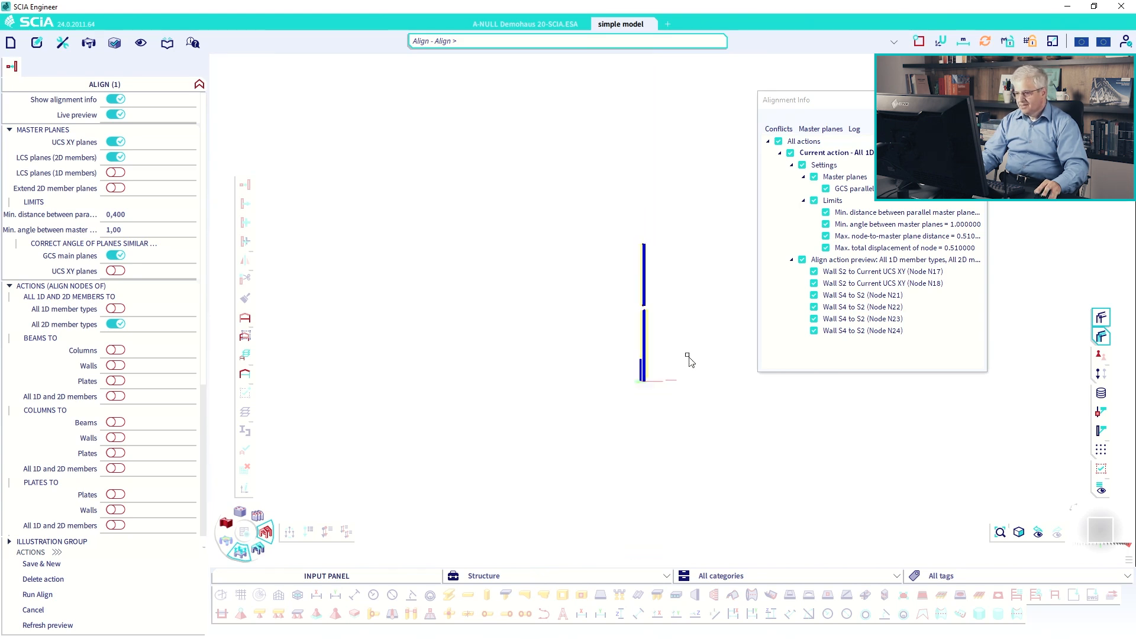
pyautogui.keyDown('ctrl'); pyautogui.moveTo(686, 357); pyautogui.dragTo(671, 360, button='right'); pyautogui.keyUp('ctrl')
pyautogui.scroll(-3, 674, 354)
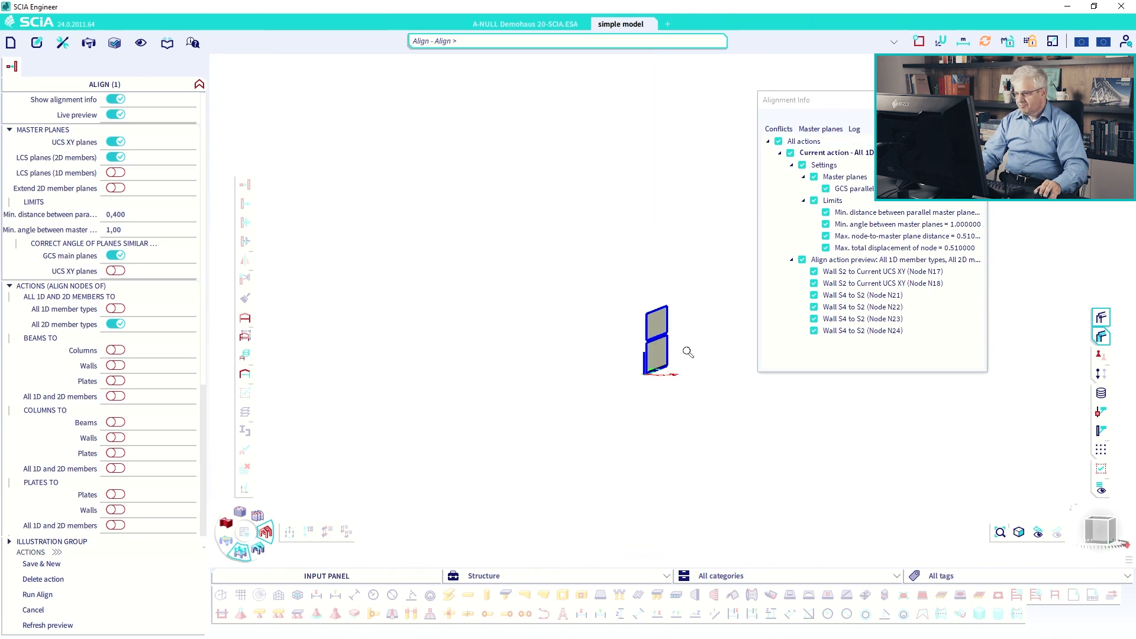
pyautogui.scroll(5, 685, 346)
pyautogui.scroll(3, 686, 345)
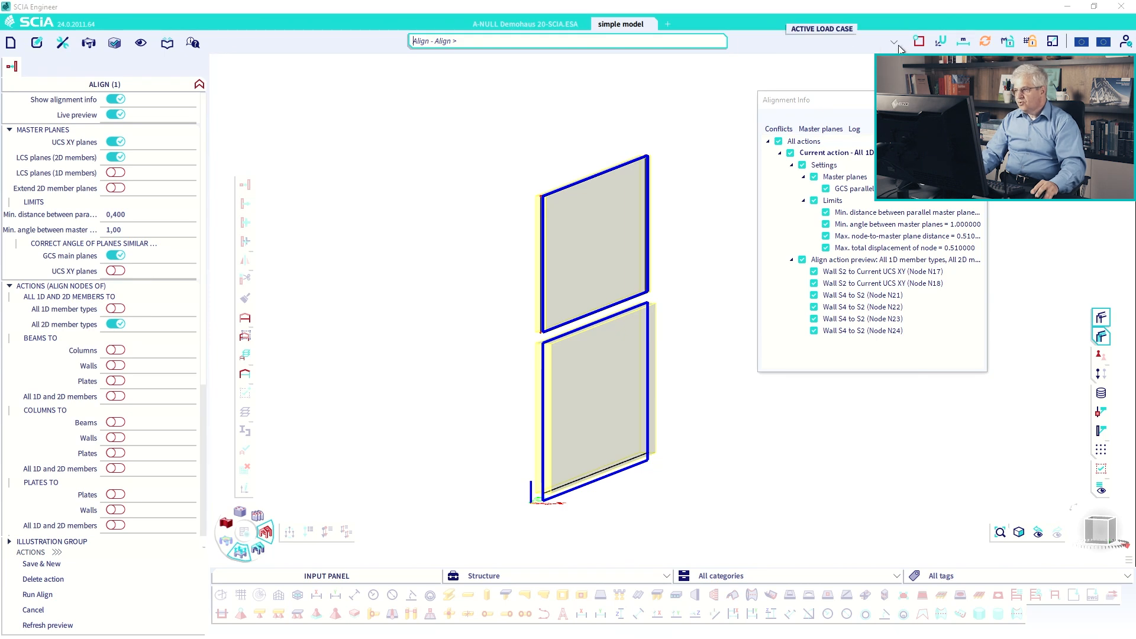
# Move the Alignment Info window clear of the UCS commands and review those commands alongside the master plane settings and limits.
pyautogui.moveTo(924, 41)
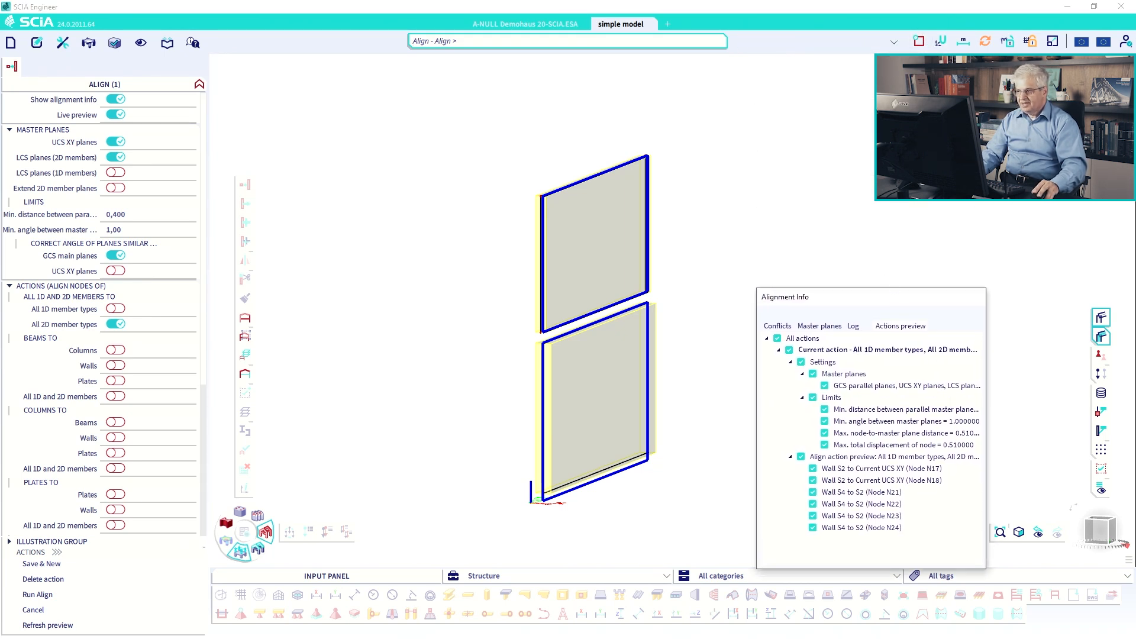
pyautogui.moveTo(823, 301); pyautogui.dragTo(327, 107)
pyautogui.moveTo(940, 42)
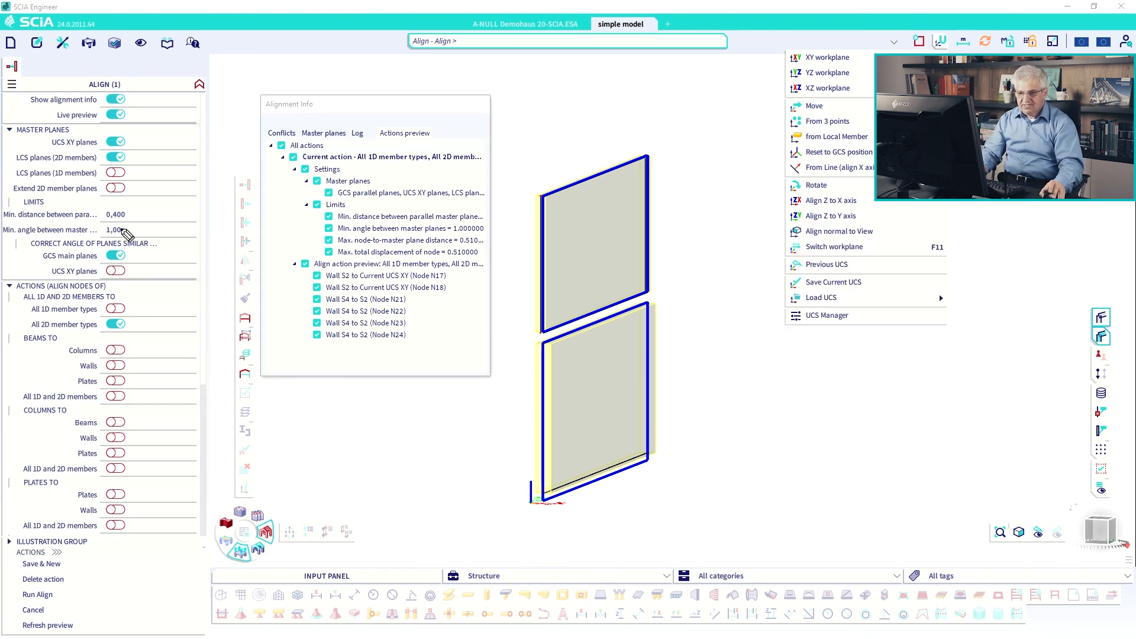
pyautogui.moveTo(95, 206)
pyautogui.mouseDown()
pyautogui.moveTo(117, 226)
pyautogui.moveTo(92, 216)
pyautogui.moveTo(114, 211)
pyautogui.mouseUp()
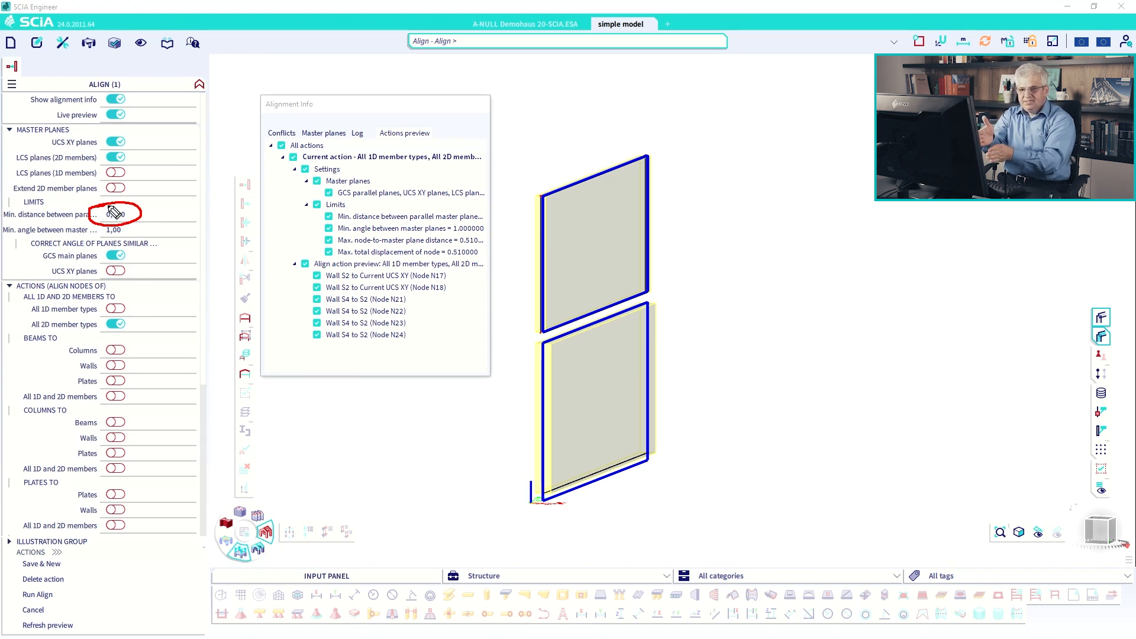
pyautogui.moveTo(128, 154)
pyautogui.mouseDown()
pyautogui.moveTo(136, 143)
pyautogui.moveTo(125, 141)
pyautogui.mouseUp()
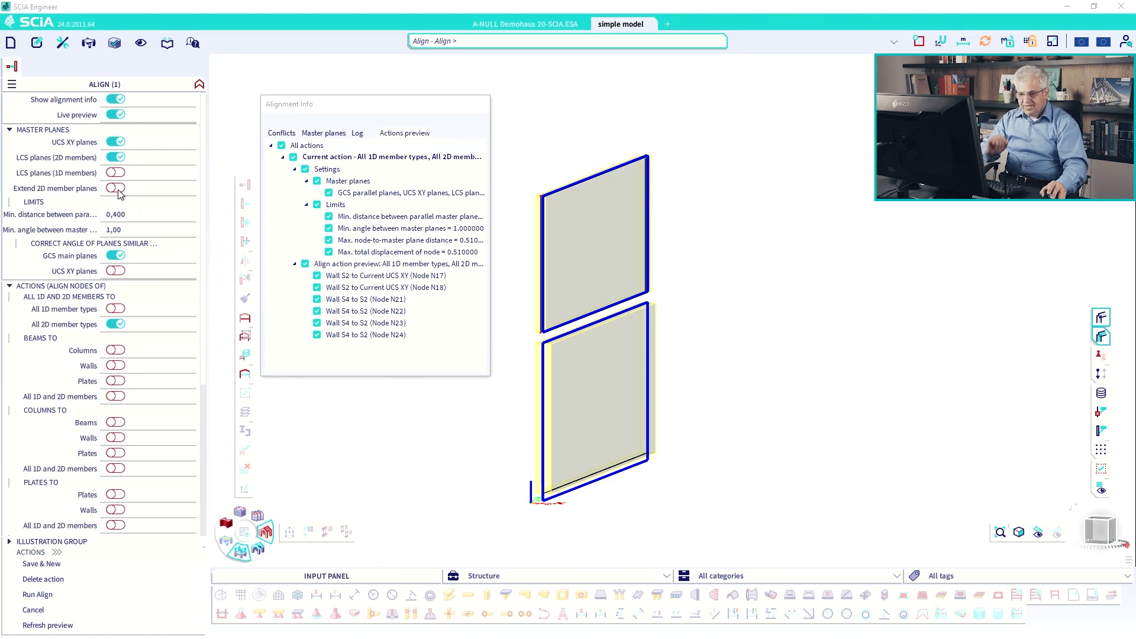
# Turn on Highlight master planes and Preview shows master planes in the Align display options.
pyautogui.moveTo(204, 296); pyautogui.dragTo(208, 453)
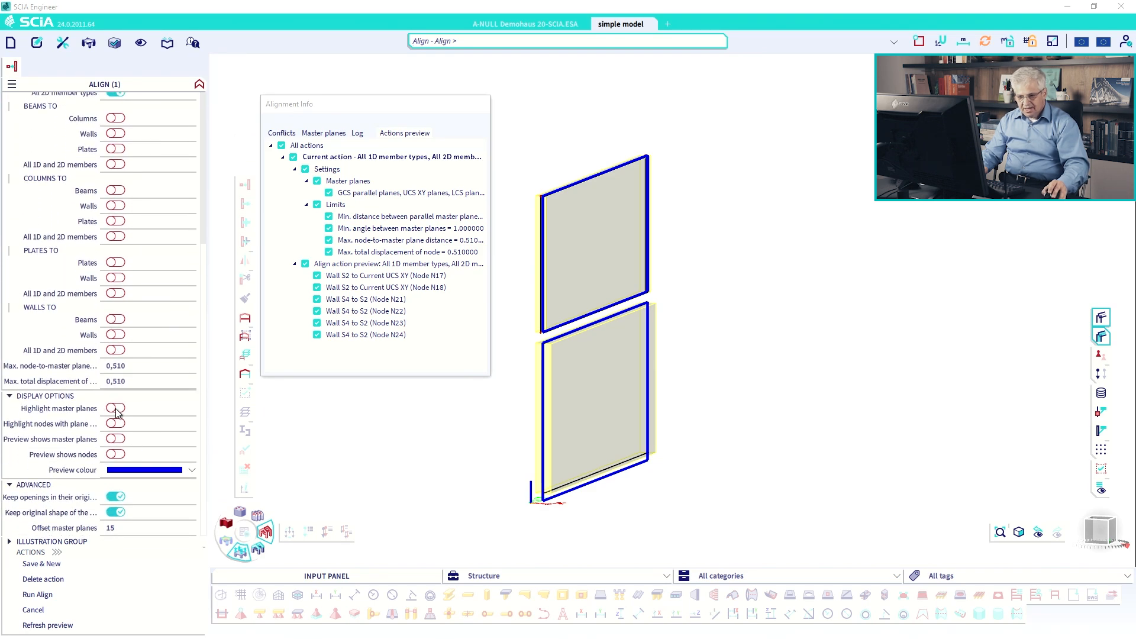
pyautogui.scroll(3, 117, 412)
pyautogui.scroll(-4, 152, 437)
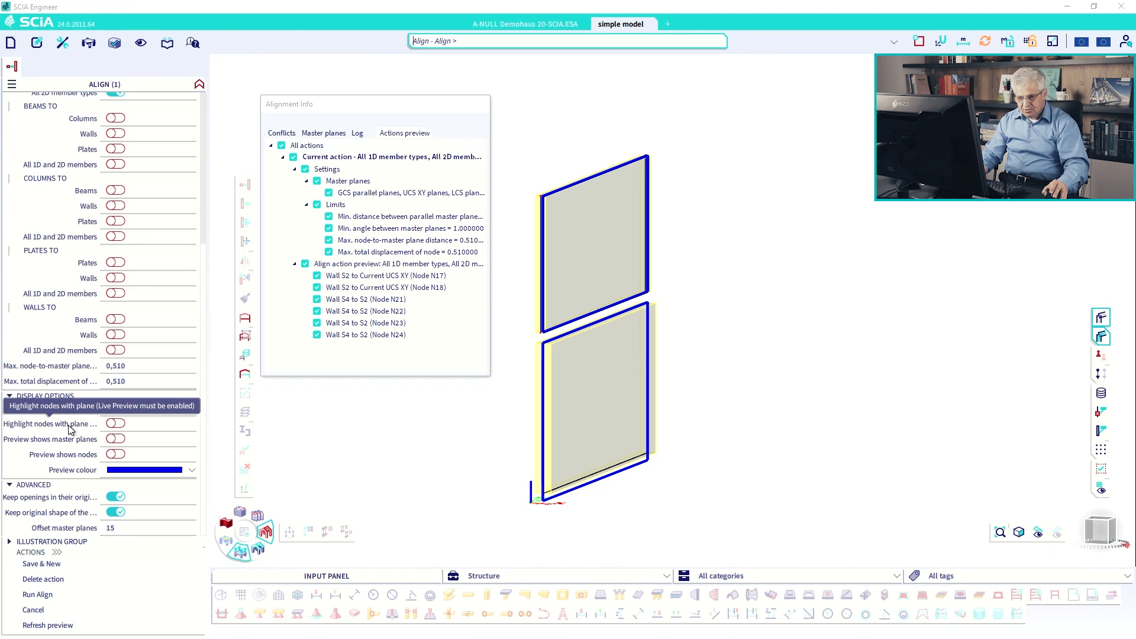
pyautogui.click(115, 438)
pyautogui.scroll(4, 115, 441)
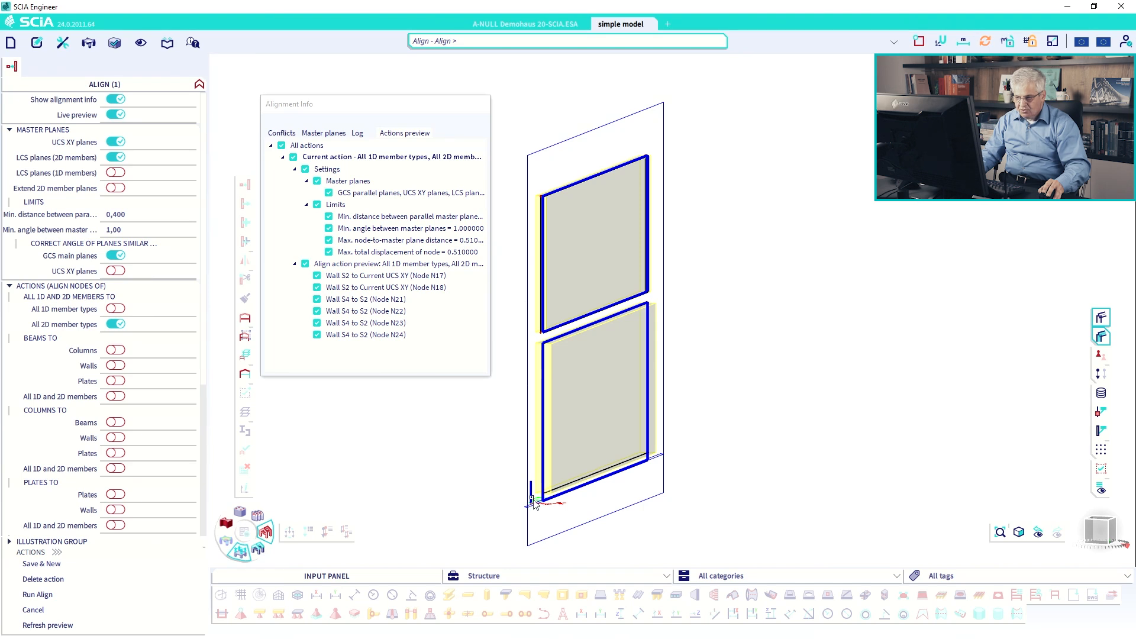
# Switch off UCS XY planes as master planes, preview all remaining actions and move the Alignment Info window to the walls' other side.
pyautogui.click(115, 143)
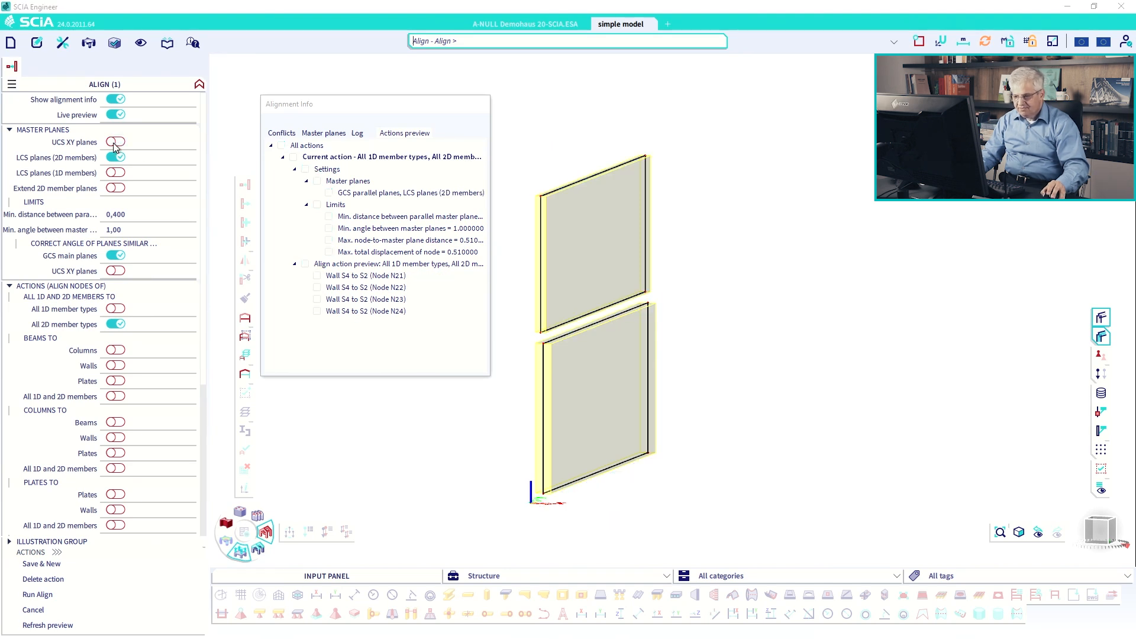
pyautogui.click(282, 146)
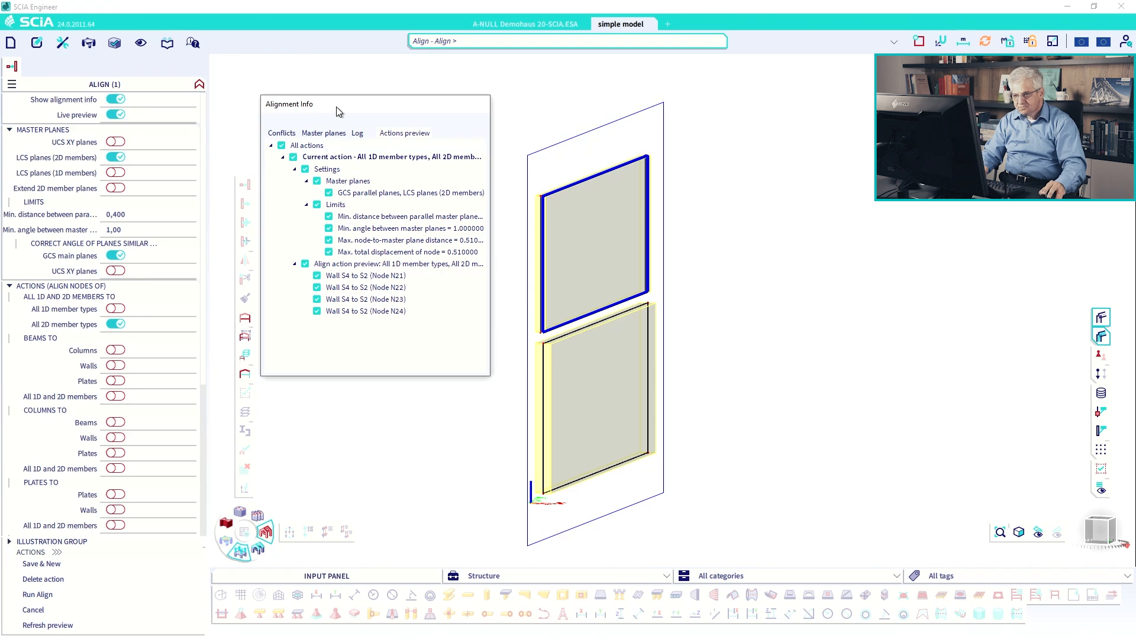
pyautogui.moveTo(341, 112); pyautogui.dragTo(812, 110)
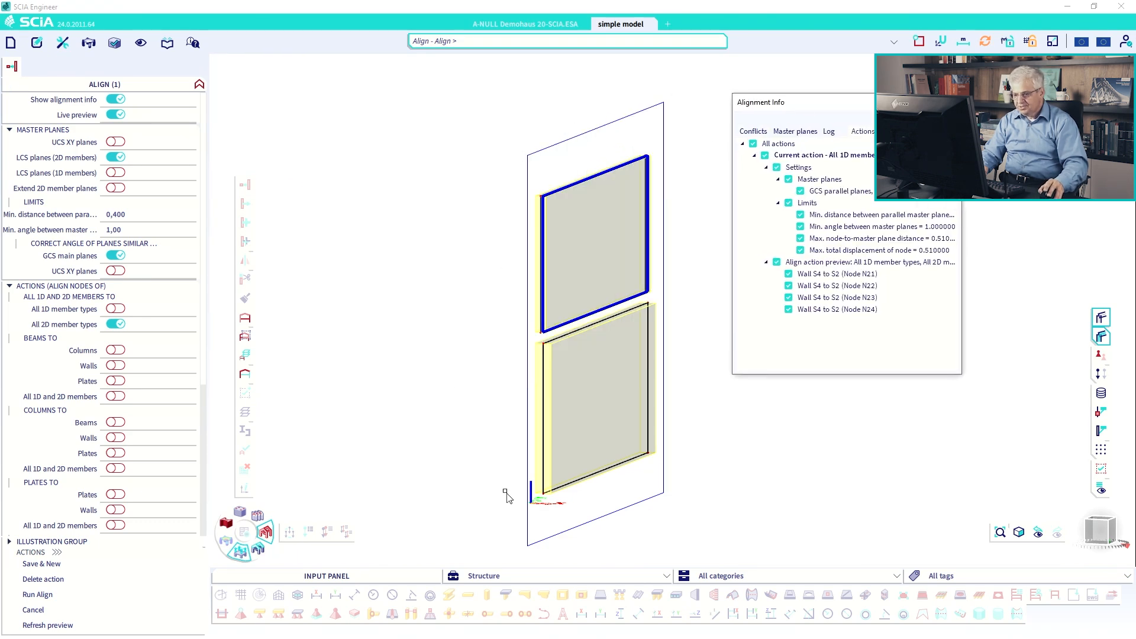
# Set Offset master planes to 30 in the advanced Align settings.
pyautogui.scroll(-5, 203, 382)
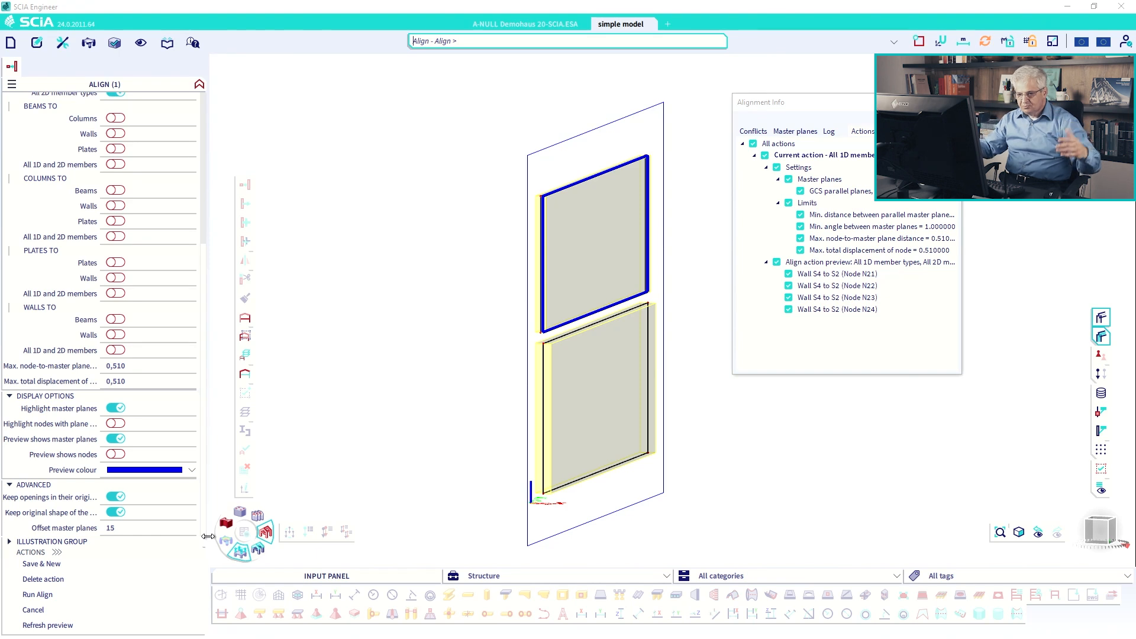
pyautogui.doubleClick(124, 529)
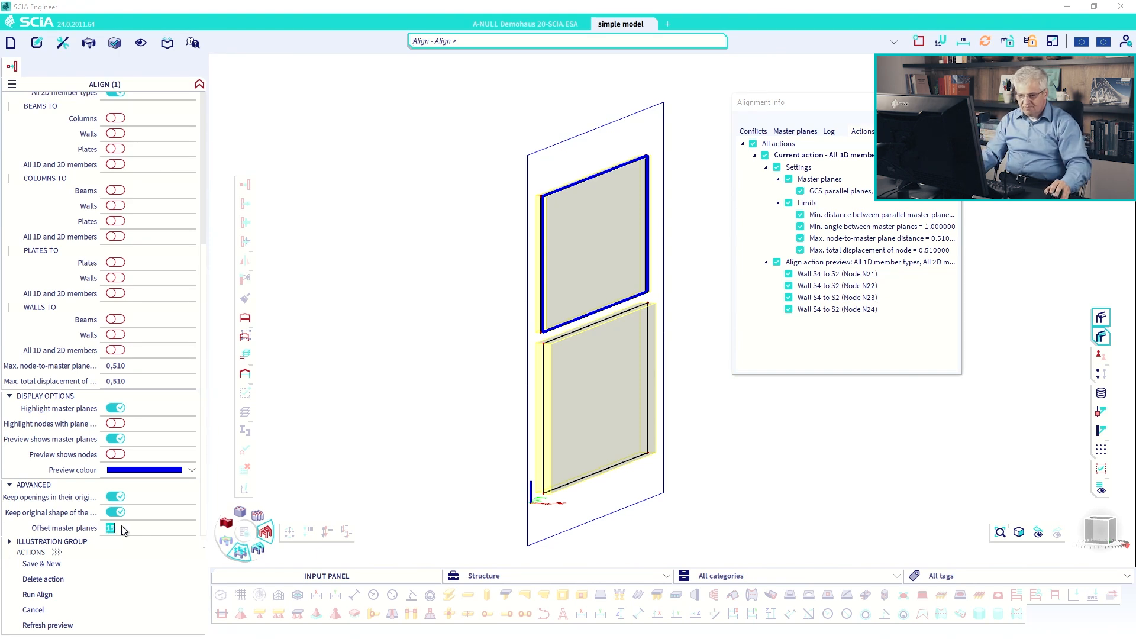
pyautogui.scroll(5, 123, 530)
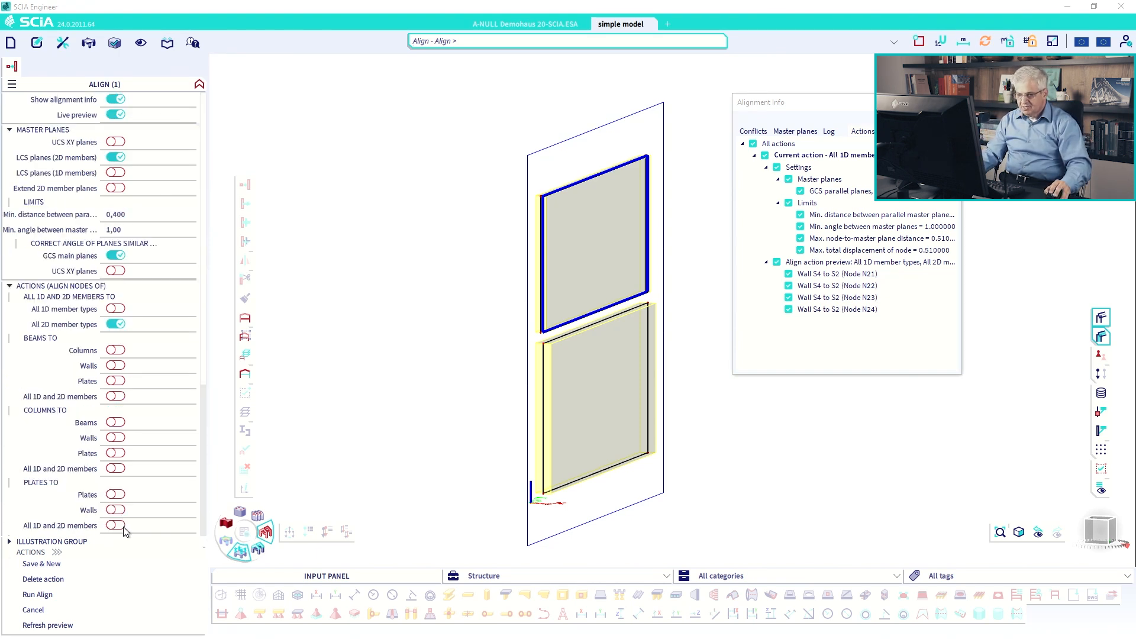
pyautogui.scroll(-5, 125, 528)
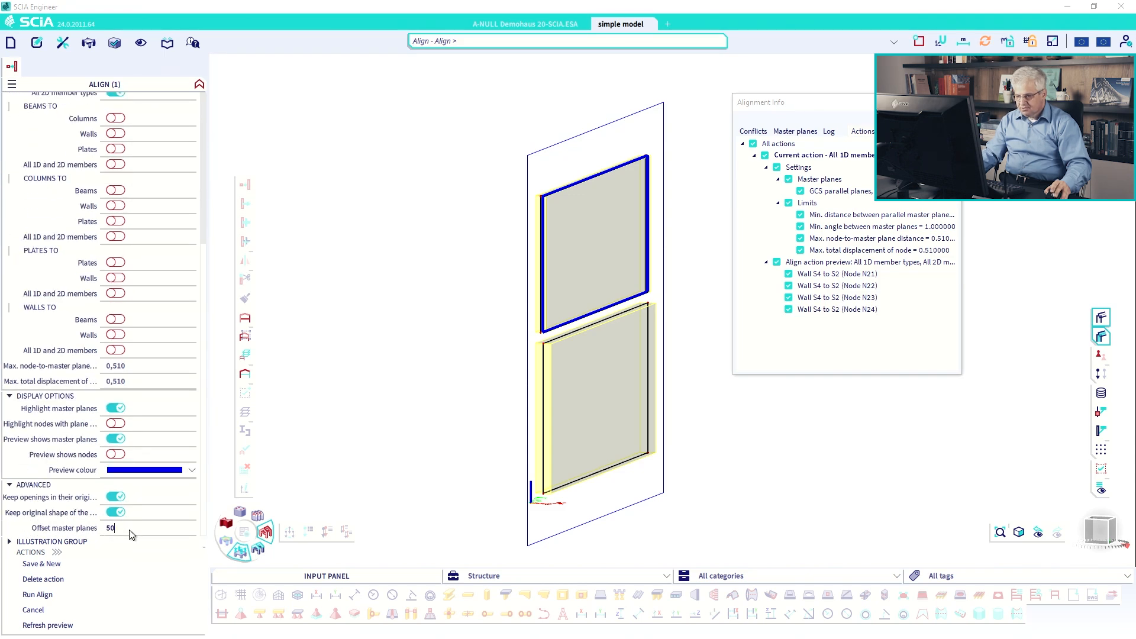
pyautogui.scroll(5, 132, 534)
pyautogui.scroll(-5, 131, 528)
pyautogui.scroll(5, 128, 530)
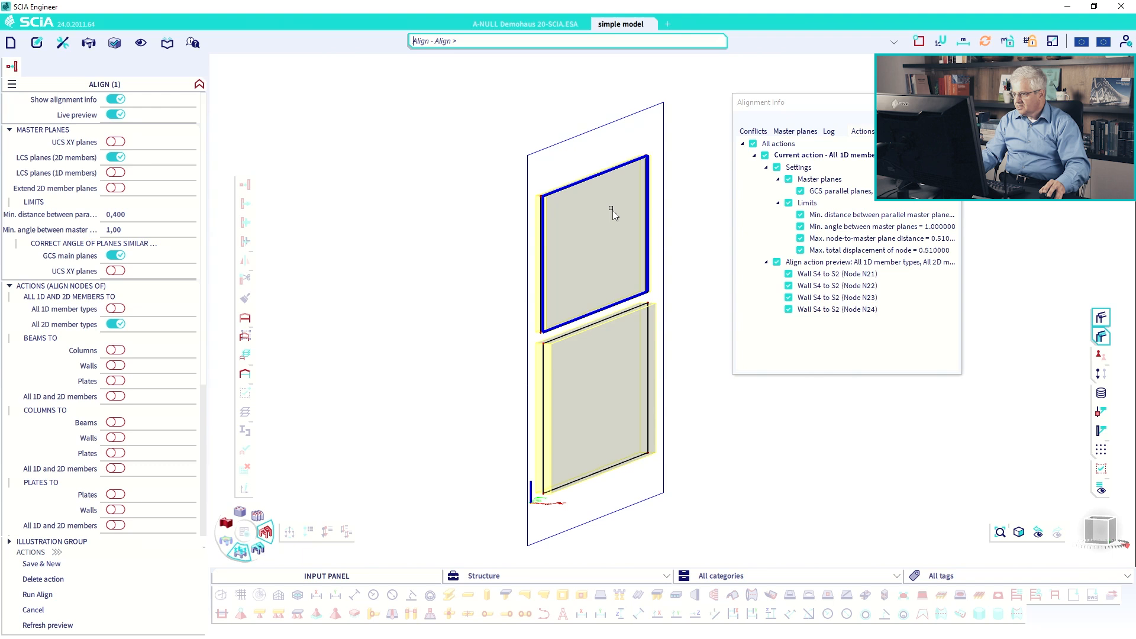
# Clear the previewed actions, check the Master planes list in Alignment Info, and display all actions in the preview again.
pyautogui.click(753, 145)
pyautogui.click(806, 132)
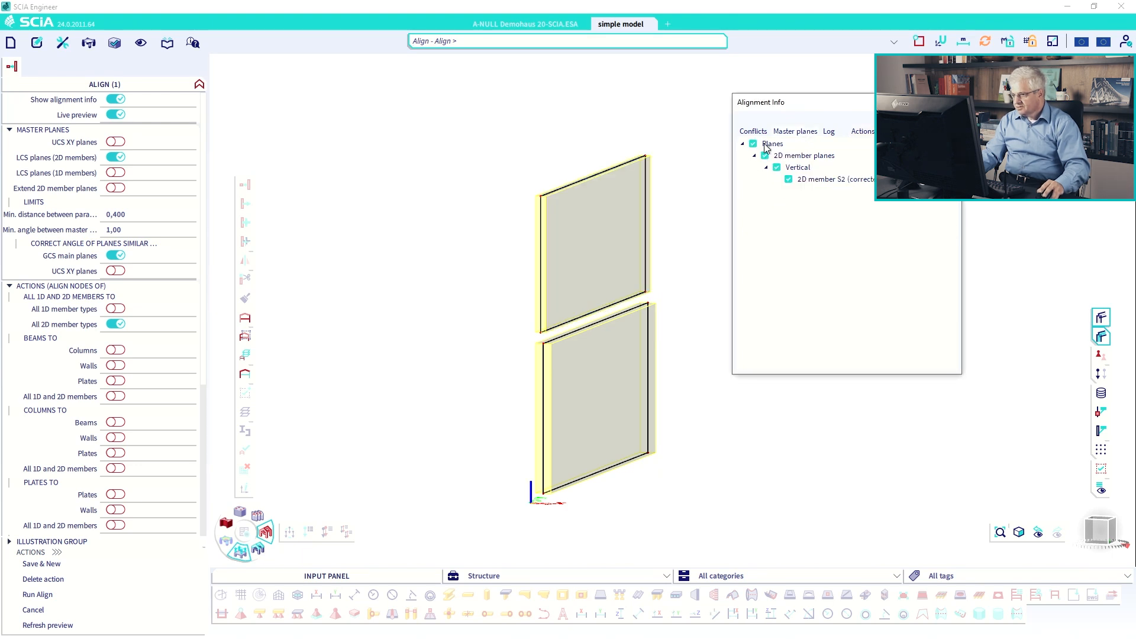
pyautogui.click(863, 132)
pyautogui.click(753, 143)
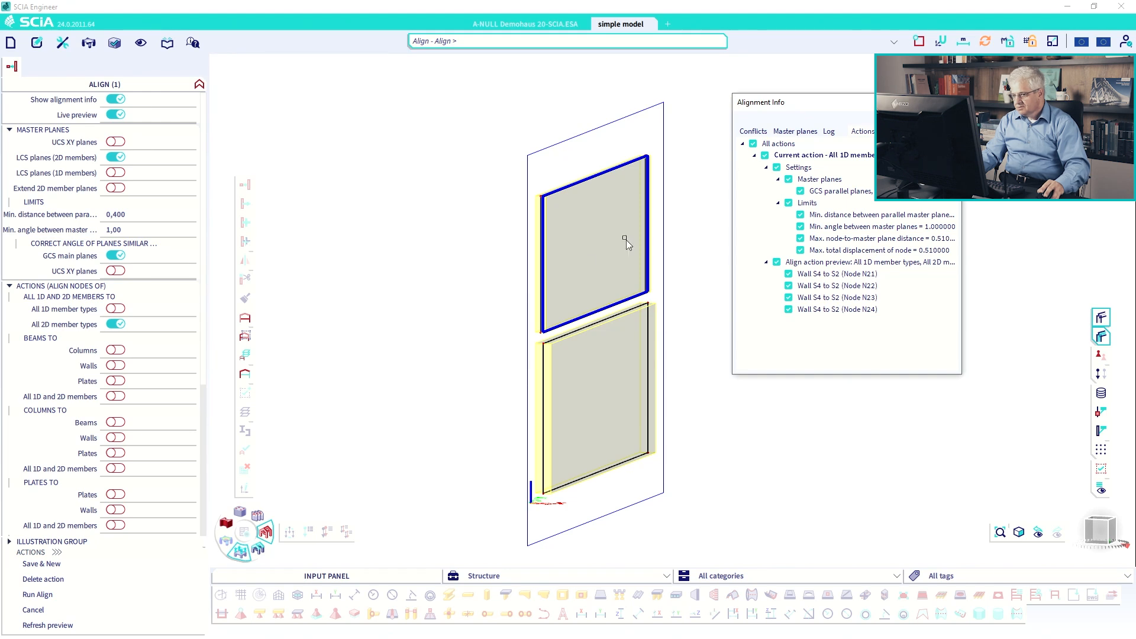
# Turn on Extend 2D member planes and view the whole master plane around both walls.
pyautogui.click(116, 188)
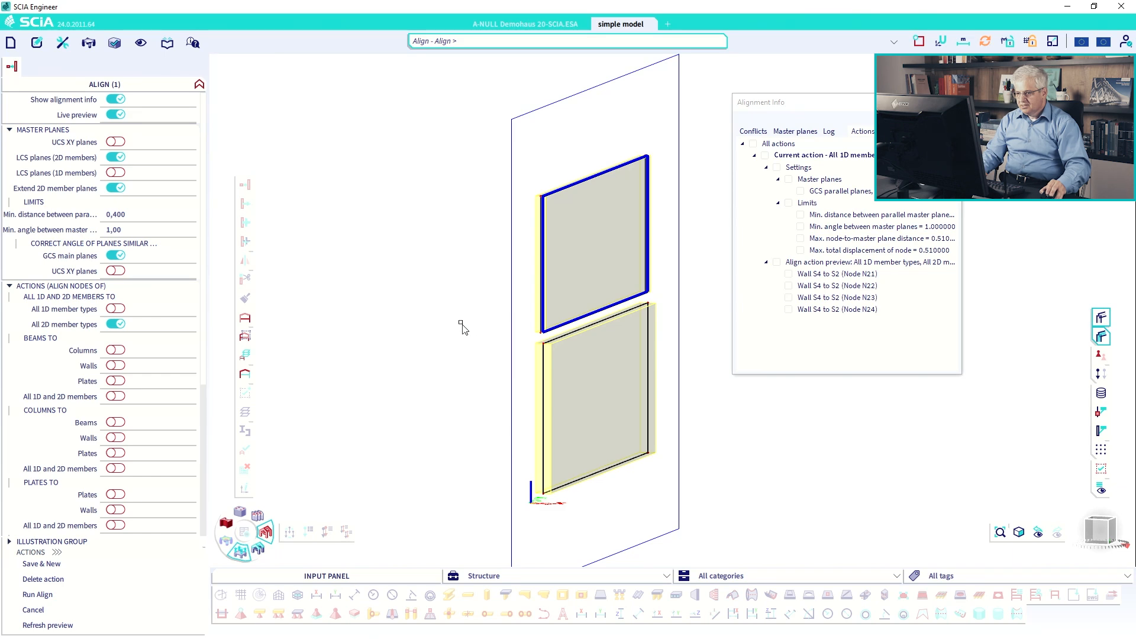
pyautogui.moveTo(491, 321)
pyautogui.keyDown('ctrl'); pyautogui.mouseDown(button='right')
pyautogui.moveTo(463, 315)
pyautogui.moveTo(474, 333)
pyautogui.mouseUp(button='right'); pyautogui.keyUp('ctrl')
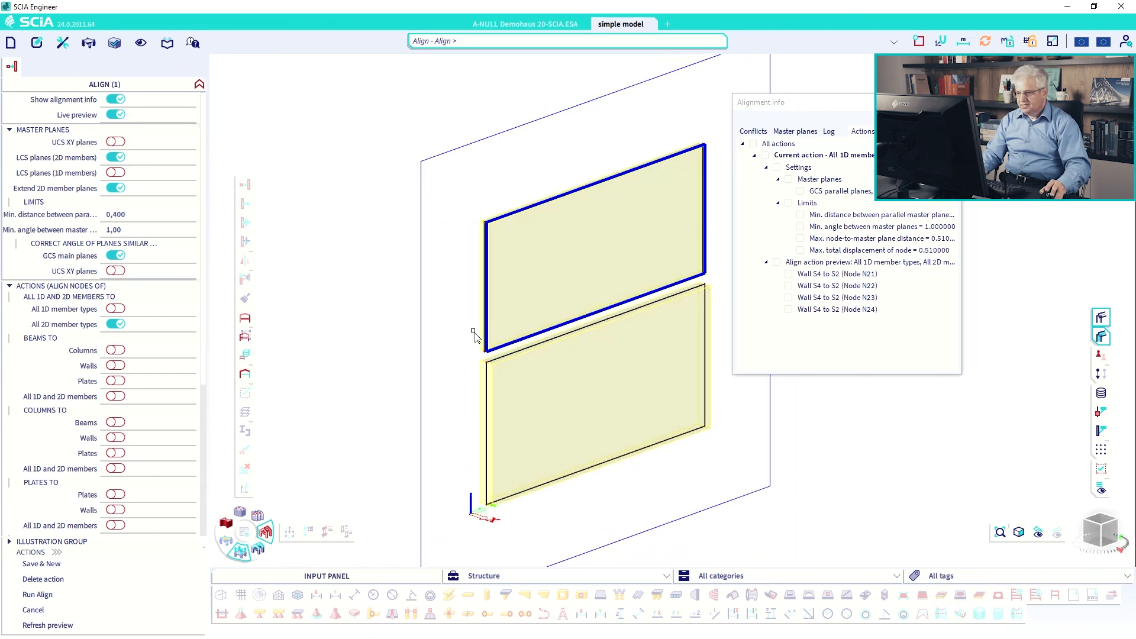
pyautogui.scroll(-4, 474, 333)
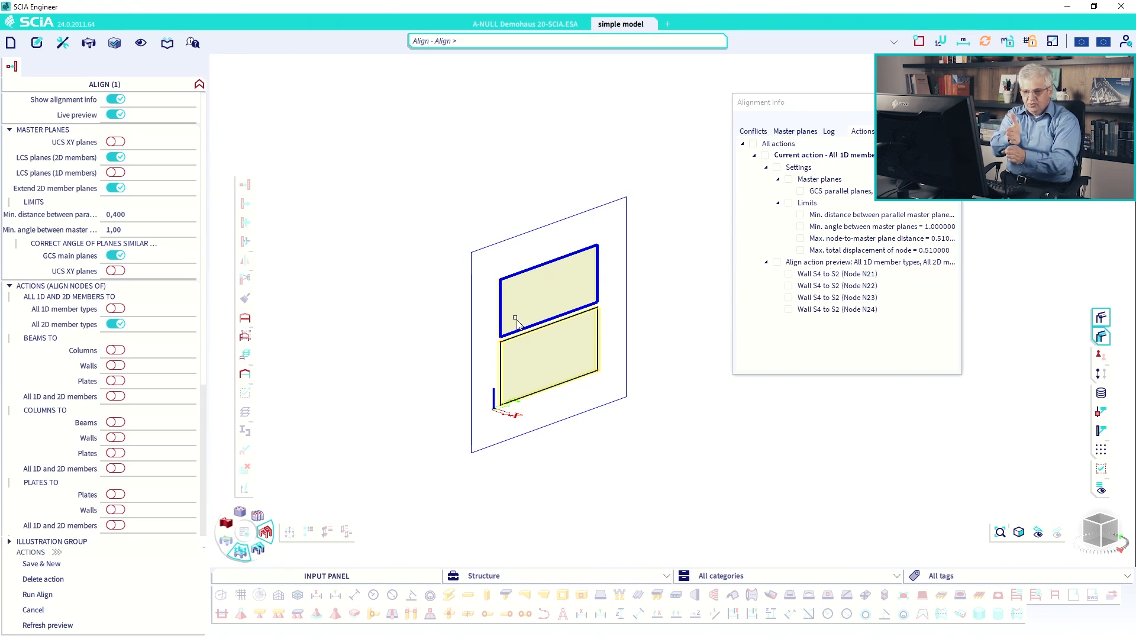
pyautogui.press('3')
pyautogui.moveTo(100, 209)
pyautogui.mouseDown()
pyautogui.moveTo(122, 206)
pyautogui.moveTo(116, 224)
pyautogui.moveTo(103, 208)
pyautogui.moveTo(130, 230)
pyautogui.moveTo(110, 238)
pyautogui.moveTo(112, 227)
pyautogui.mouseUp()
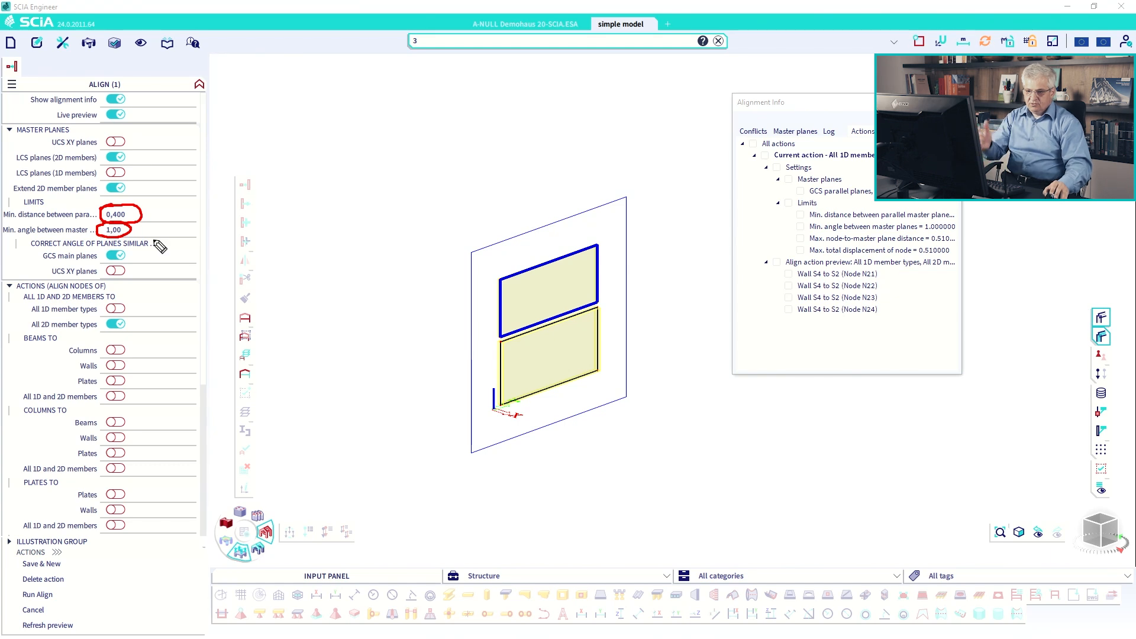
pyautogui.press('Escape')
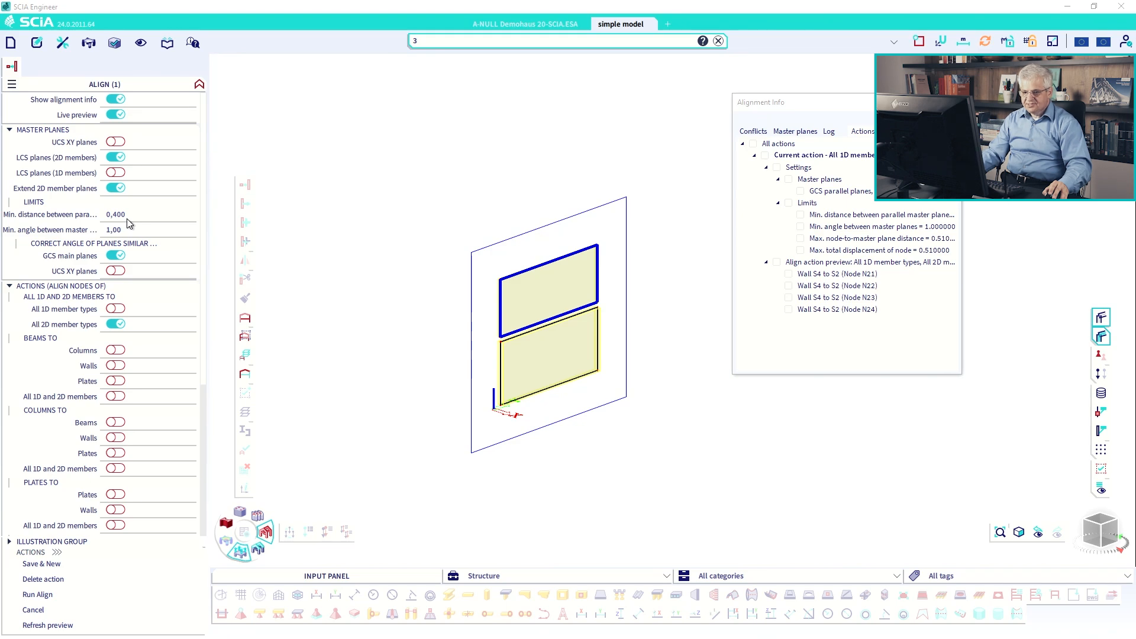
# Check the maximum node-to-master plane distance and total displacement limits, save the Align action and run Align on the two walls.
pyautogui.scroll(-5, 206, 297)
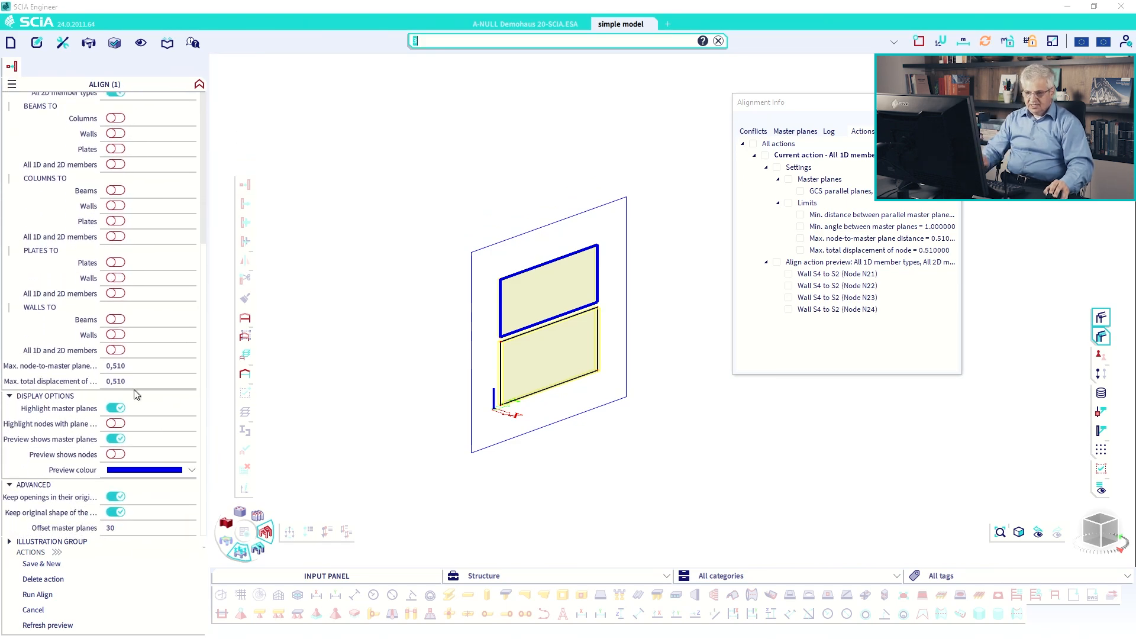
pyautogui.click(131, 370)
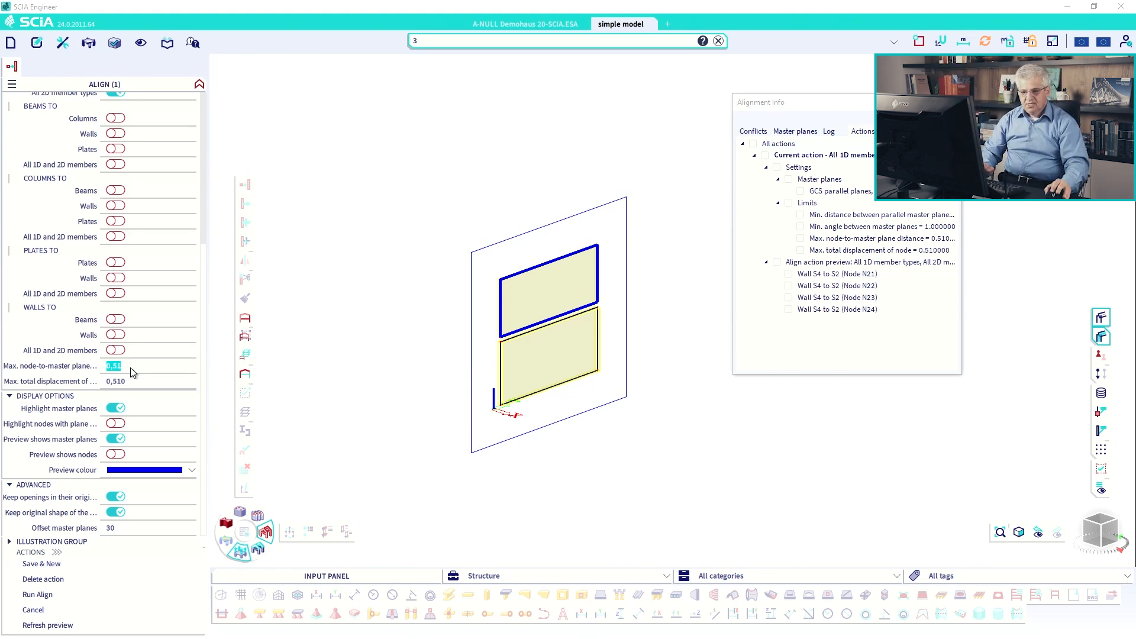
pyautogui.click(122, 368)
pyautogui.doubleClick(123, 367)
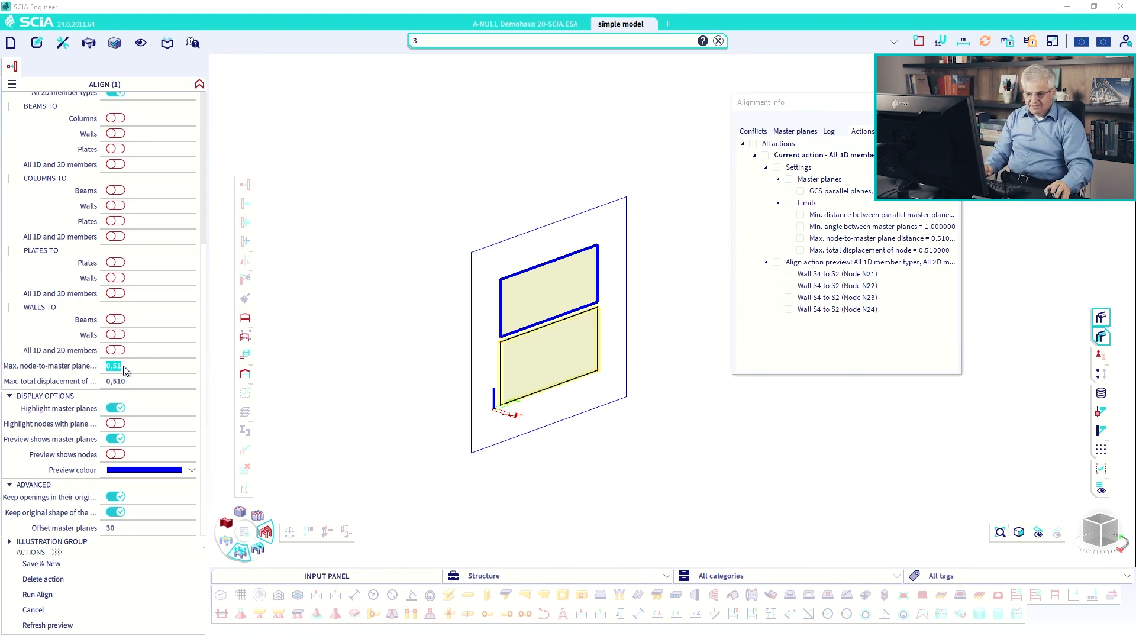
pyautogui.click(126, 383)
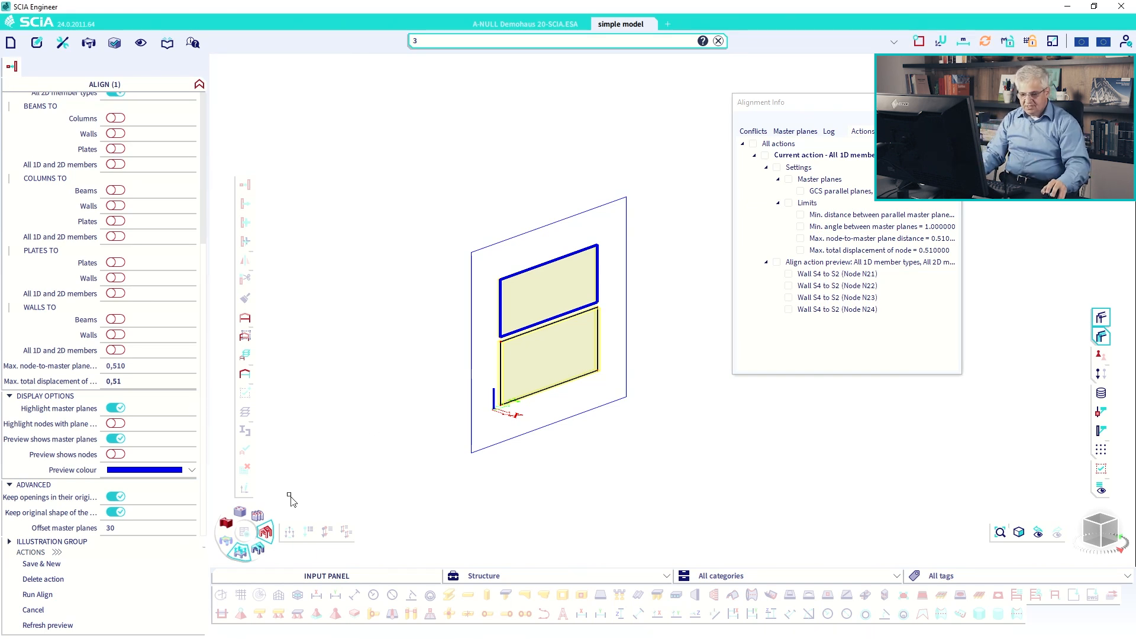
pyautogui.click(60, 565)
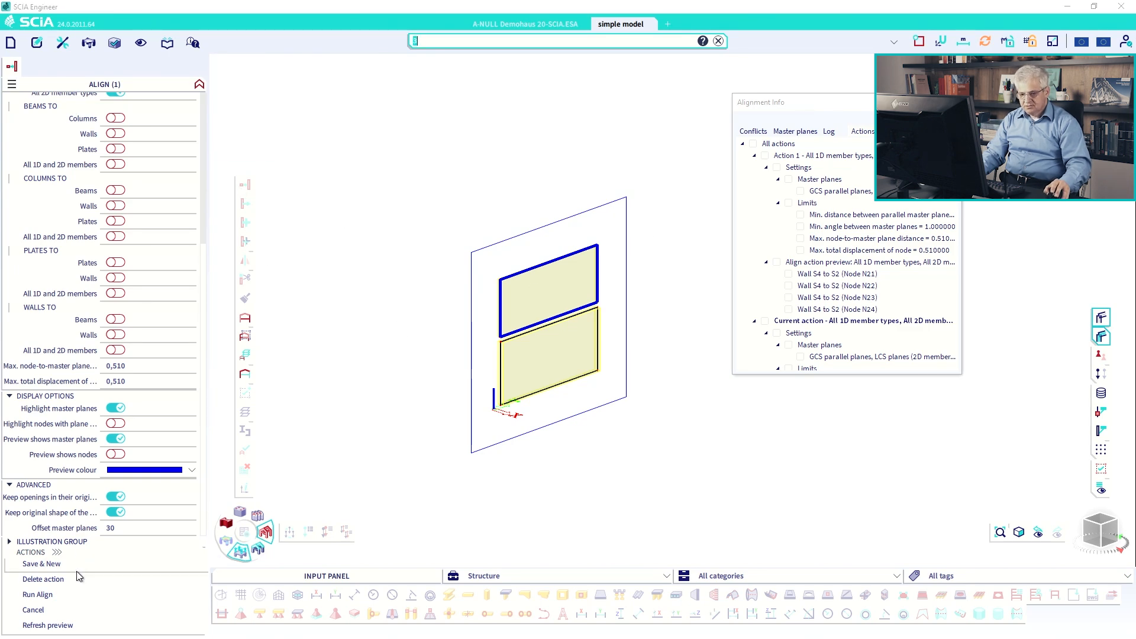
pyautogui.click(73, 595)
pyautogui.press('Escape')
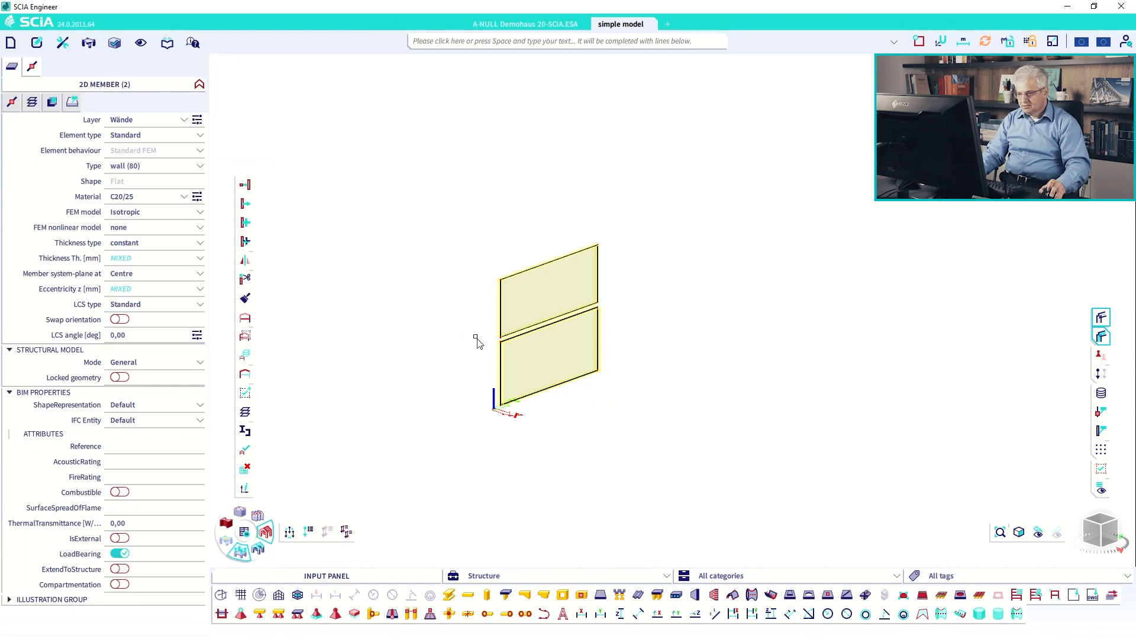
# Examine the aligned walls from the side, marking the upper wall's centre, system line and outline with temporary red screen annotations.
pyautogui.scroll(3, 495, 344)
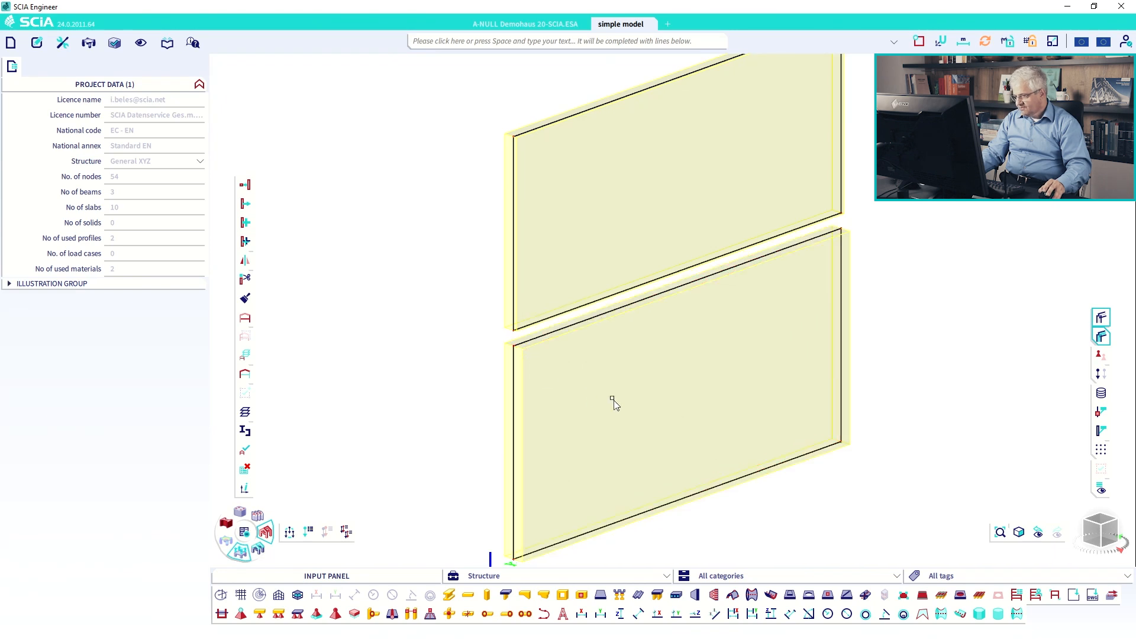
pyautogui.click(1093, 536)
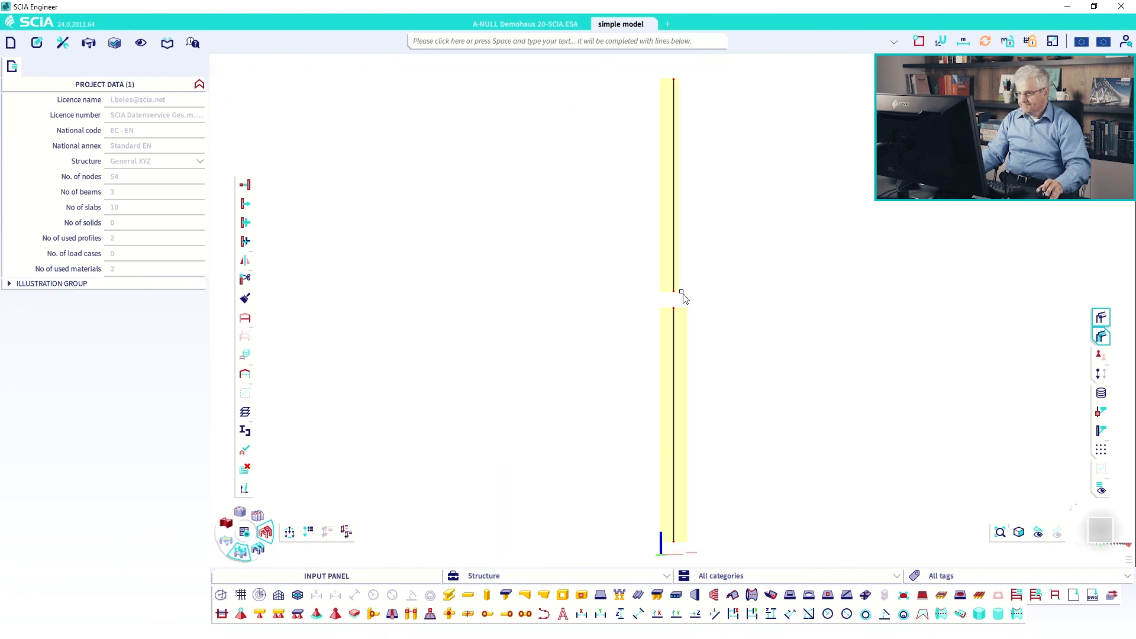
pyautogui.scroll(3, 684, 296)
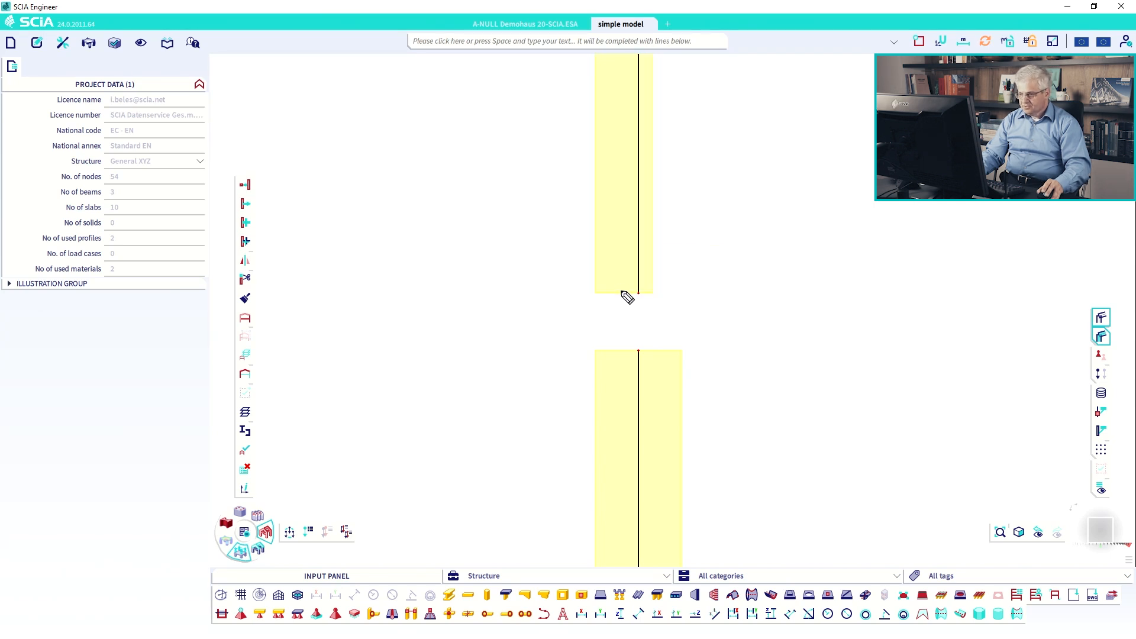
pyautogui.moveTo(619, 290)
pyautogui.mouseDown()
pyautogui.moveTo(621, 228)
pyautogui.moveTo(636, 248)
pyautogui.moveTo(639, 289)
pyautogui.moveTo(640, 224)
pyautogui.mouseUp()
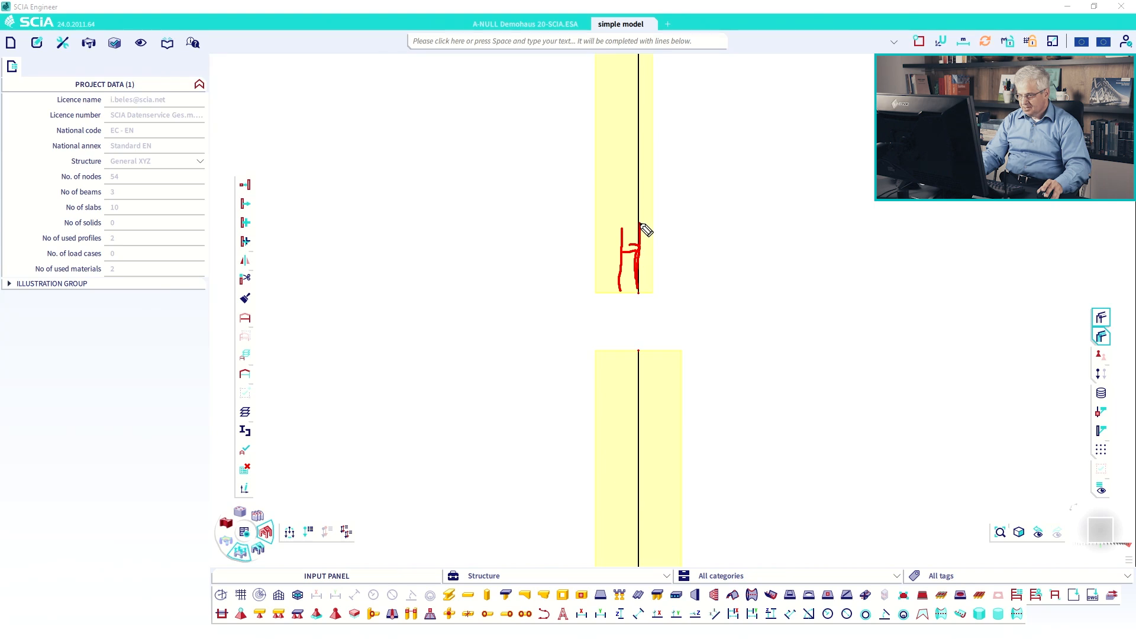
pyautogui.click(651, 261)
pyautogui.moveTo(653, 267)
pyautogui.mouseDown()
pyautogui.moveTo(639, 296)
pyautogui.moveTo(600, 285)
pyautogui.moveTo(621, 252)
pyautogui.moveTo(646, 253)
pyautogui.mouseUp()
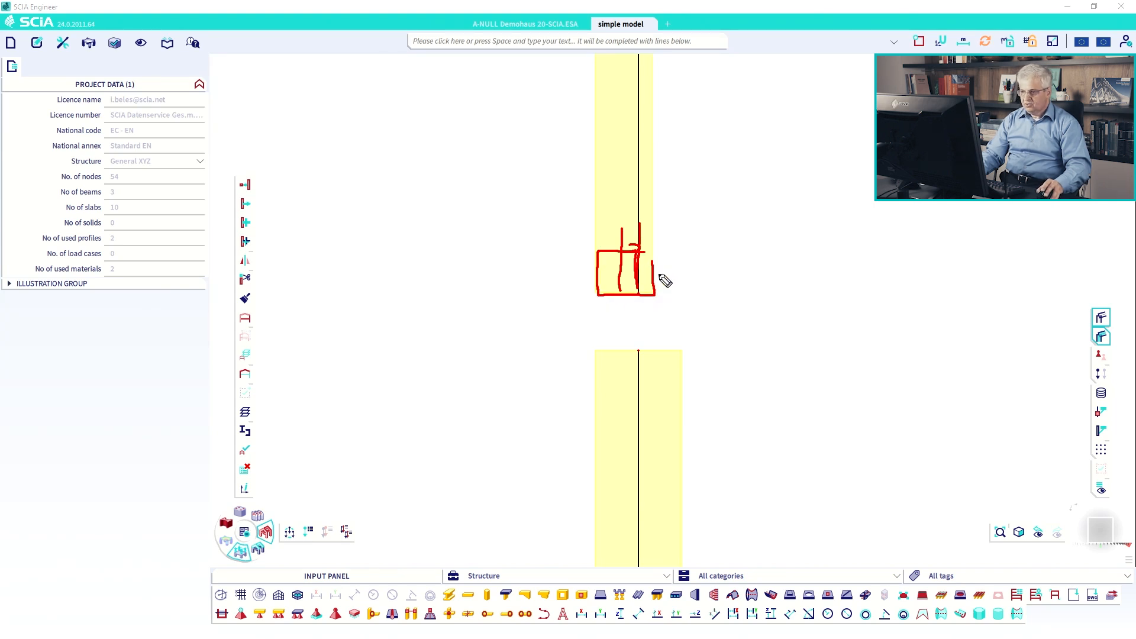
pyautogui.press('e')
pyautogui.press('Escape')
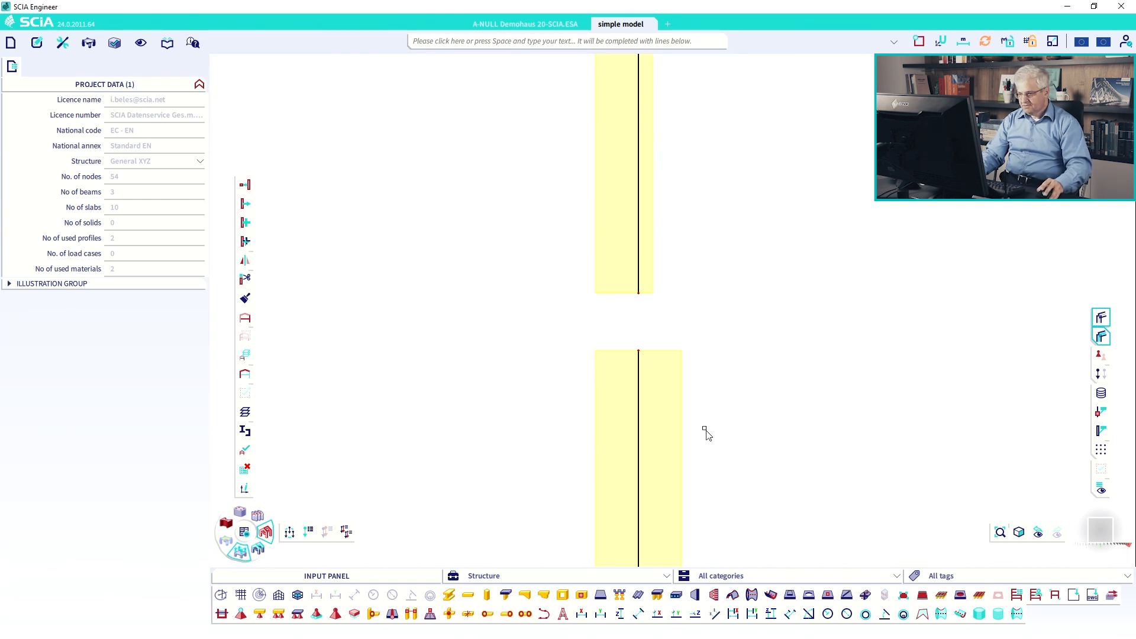
# Reopen Align for both walls and review its limits, display options and advanced settings.
pyautogui.moveTo(705, 433); pyautogui.dragTo(577, 269)
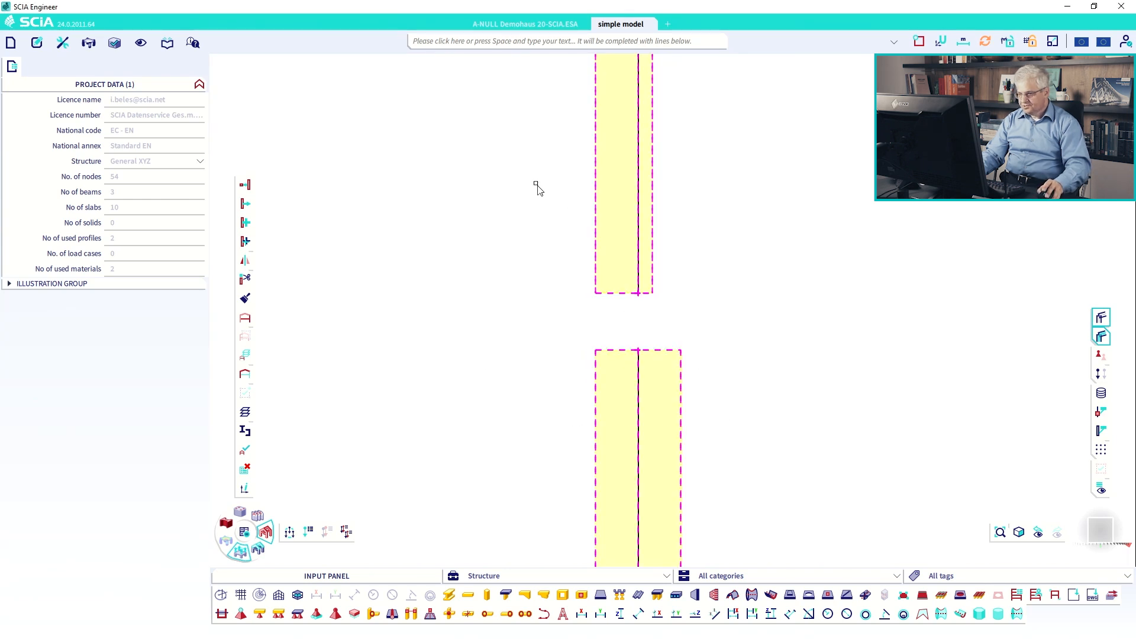
pyautogui.click(247, 186)
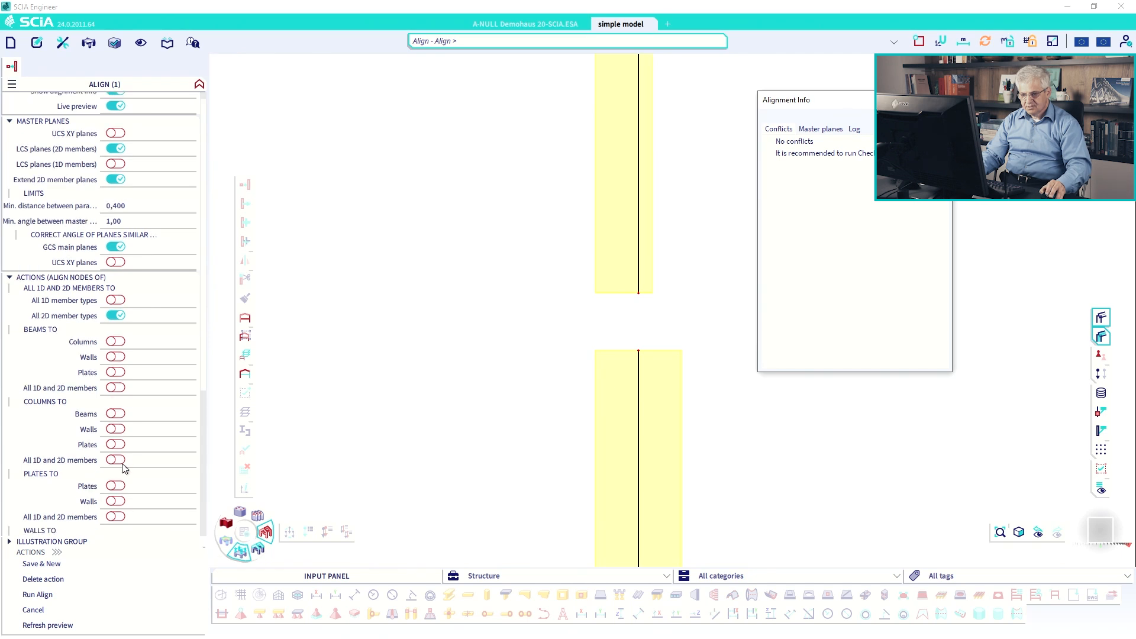
pyautogui.scroll(-5, 124, 468)
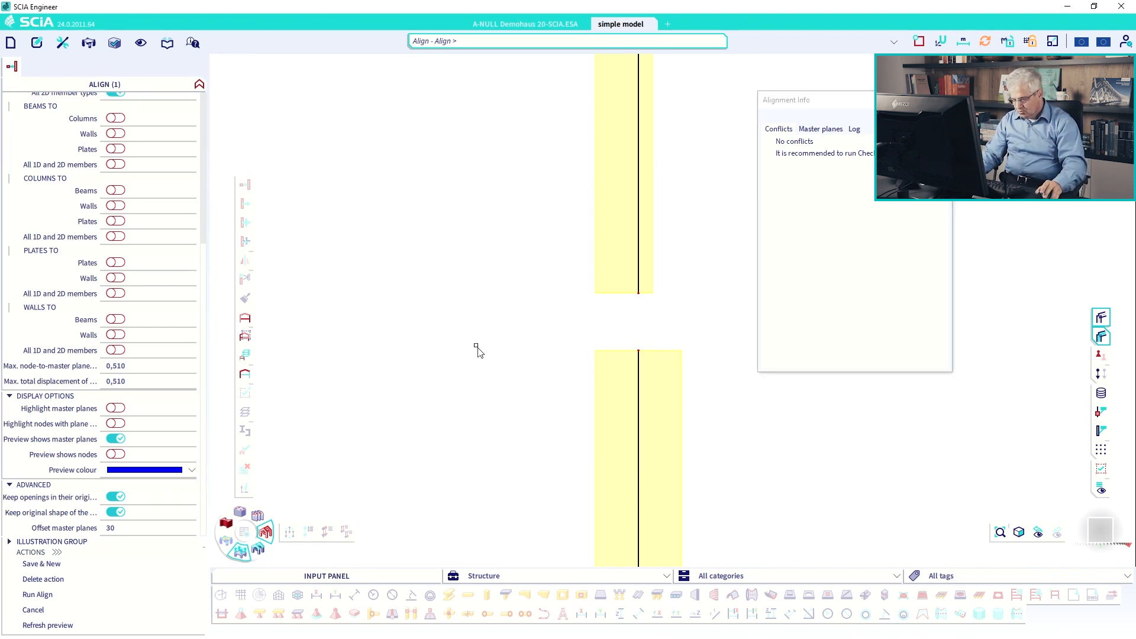
pyautogui.scroll(-4, 481, 339)
pyautogui.moveTo(484, 285); pyautogui.dragTo(495, 381, button='middle')
pyautogui.scroll(-2, 497, 383)
pyautogui.scroll(-1, 494, 297)
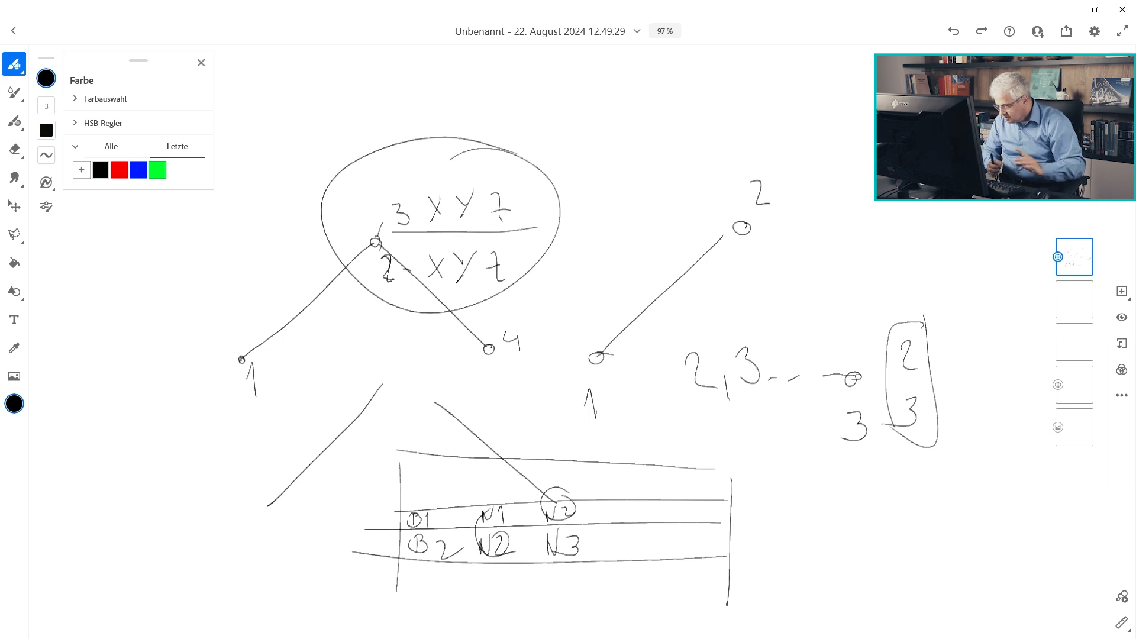
# In the drawing app, cut the old sketch layer and draw a narrow upper wall, a wider lower wall and an overlapping slab in black.
pyautogui.click(1075, 260)
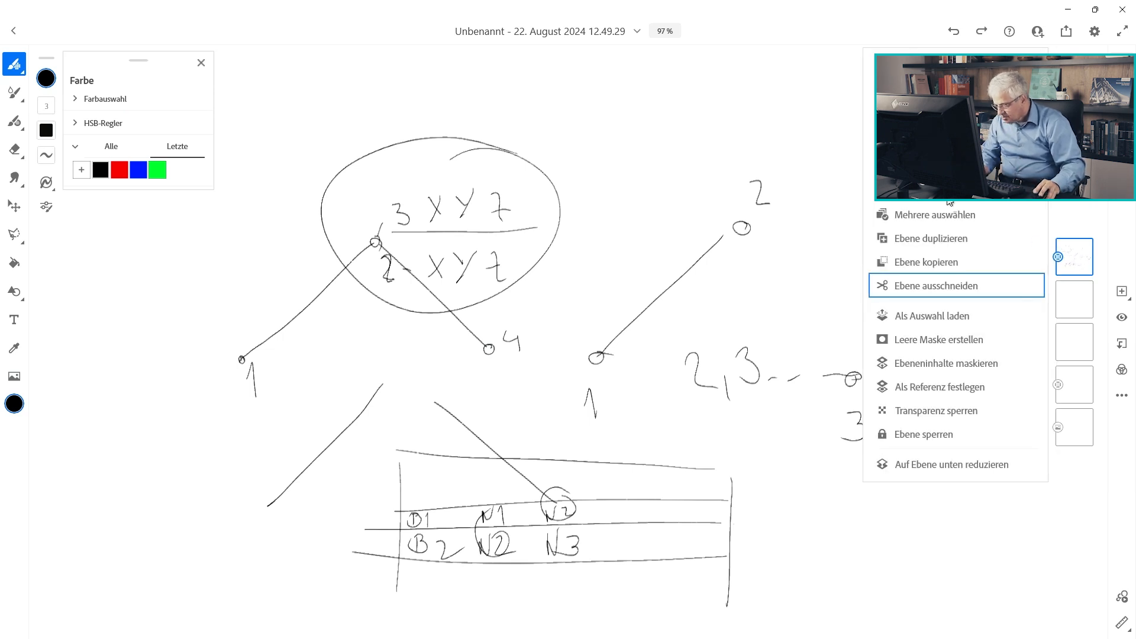
pyautogui.click(936, 286)
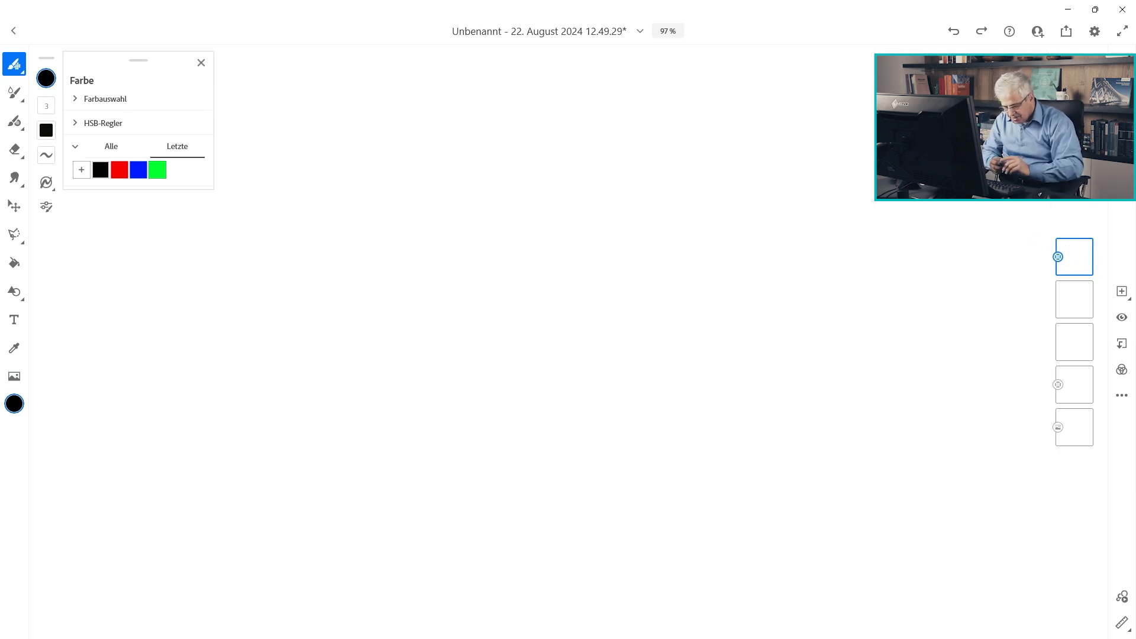
pyautogui.moveTo(463, 194)
pyautogui.mouseDown()
pyautogui.moveTo(462, 292)
pyautogui.moveTo(388, 330)
pyautogui.moveTo(380, 245)
pyautogui.moveTo(379, 330)
pyautogui.mouseUp()
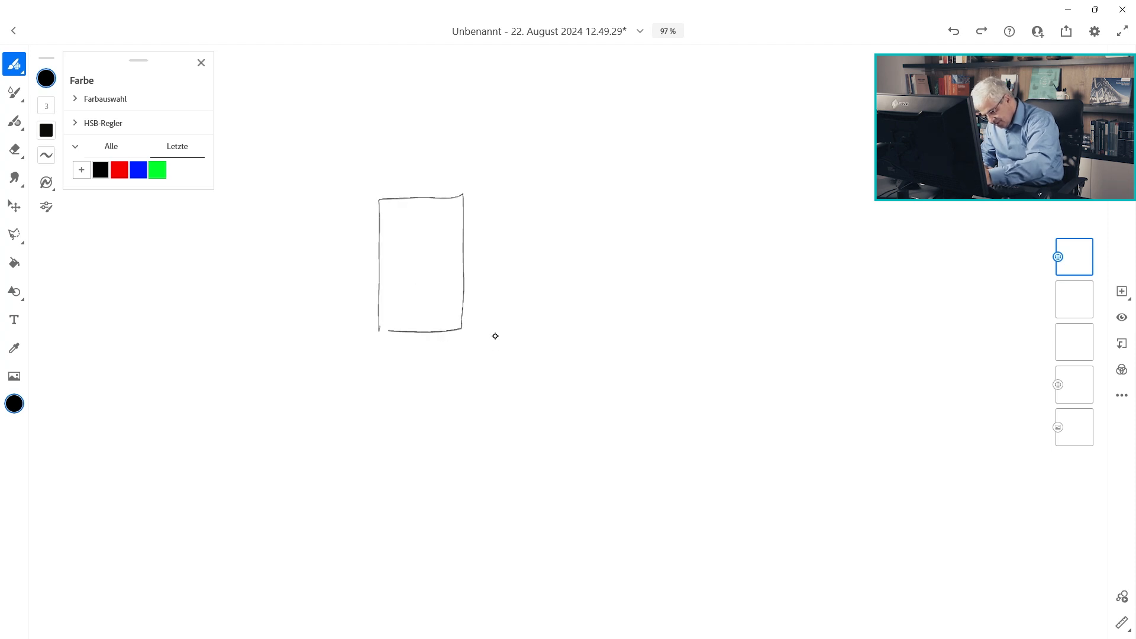
pyautogui.moveTo(525, 327)
pyautogui.mouseDown()
pyautogui.moveTo(391, 337)
pyautogui.moveTo(388, 456)
pyautogui.moveTo(400, 500)
pyautogui.moveTo(539, 515)
pyautogui.moveTo(410, 528)
pyautogui.mouseUp()
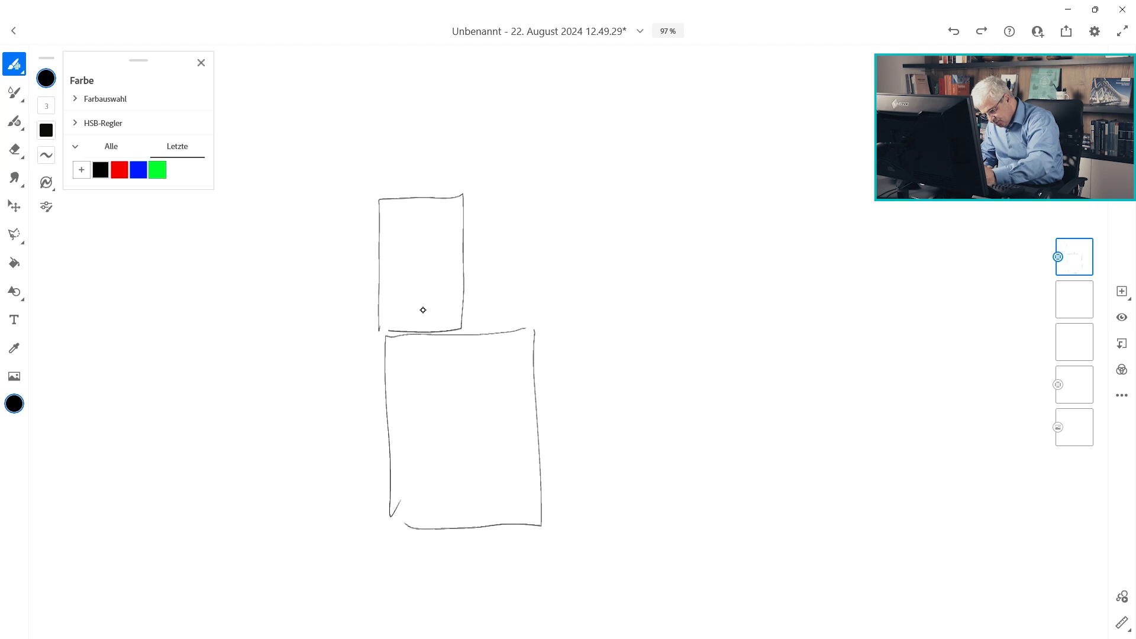
pyautogui.moveTo(422, 308)
pyautogui.mouseDown()
pyautogui.moveTo(489, 352)
pyautogui.moveTo(667, 356)
pyautogui.moveTo(548, 289)
pyautogui.moveTo(661, 289)
pyautogui.mouseUp()
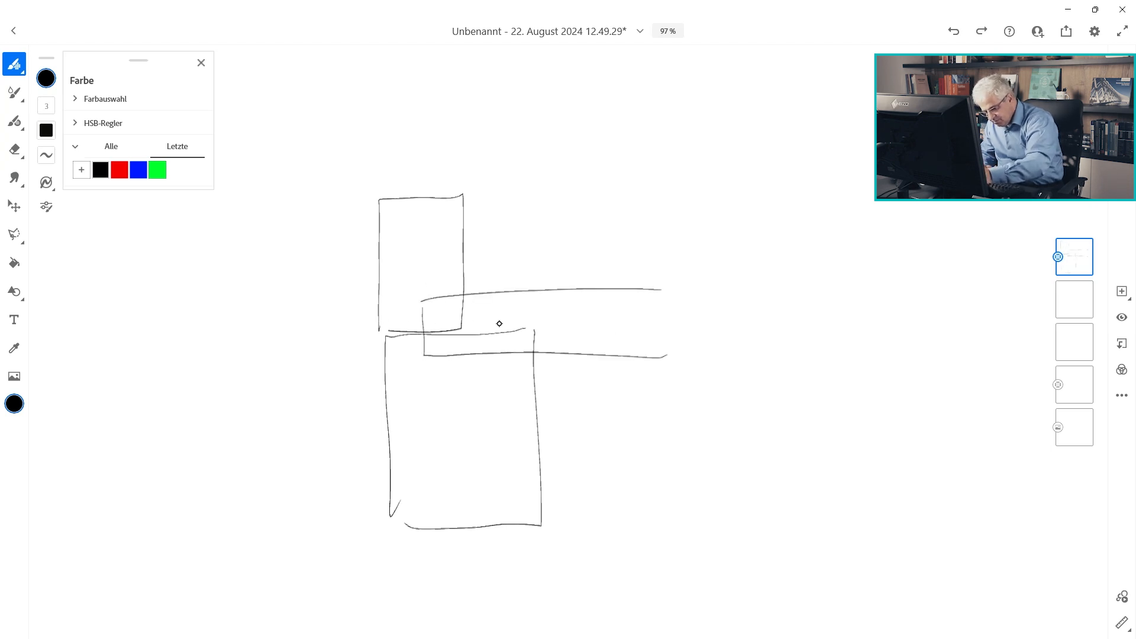
# Draw a dashed outline of the upper wall shifted sideways towards the centre of the lower wall.
pyautogui.moveTo(498, 323); pyautogui.dragTo(469, 324)
pyautogui.moveTo(461, 325)
pyautogui.mouseDown()
pyautogui.moveTo(439, 310)
pyautogui.moveTo(440, 293)
pyautogui.mouseUp()
pyautogui.moveTo(440, 281); pyautogui.dragTo(441, 273)
pyautogui.moveTo(443, 259); pyautogui.dragTo(443, 253)
pyautogui.click(495, 308)
pyautogui.moveTo(495, 290); pyautogui.dragTo(494, 281)
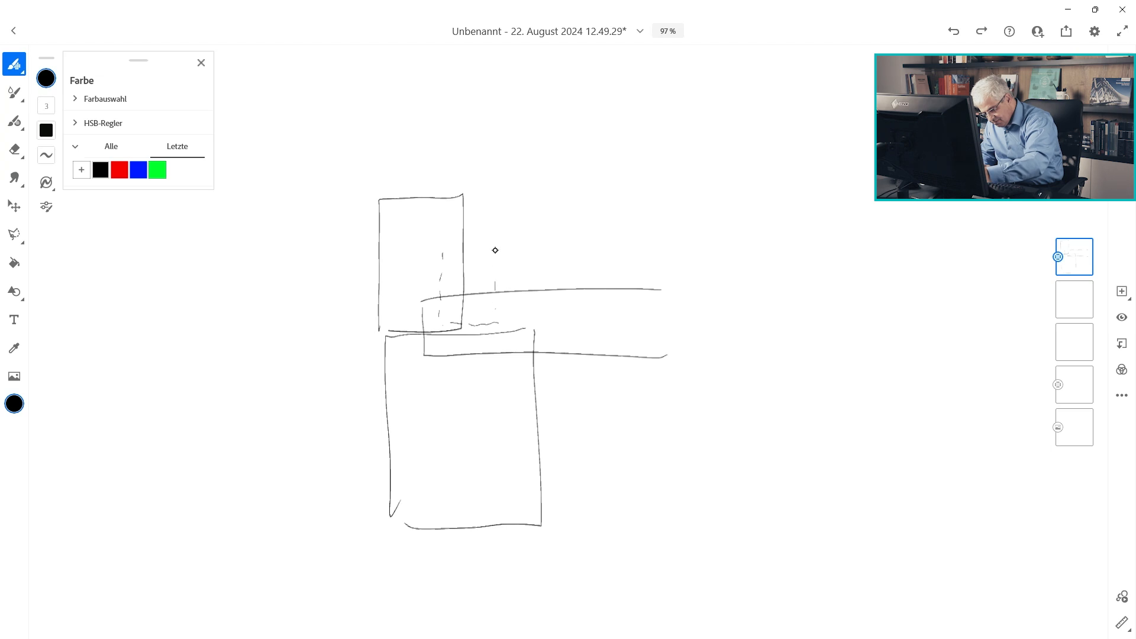
pyautogui.moveTo(494, 241); pyautogui.dragTo(494, 231)
pyautogui.moveTo(495, 207); pyautogui.dragTo(493, 200)
pyautogui.moveTo(489, 198); pyautogui.dragTo(475, 292)
# Draw the upper wall's original and shifted axes in red with an arrow between them, and trace its inner edge.
pyautogui.click(120, 169)
pyautogui.moveTo(475, 333)
pyautogui.mouseDown()
pyautogui.moveTo(472, 200)
pyautogui.moveTo(428, 301)
pyautogui.moveTo(430, 331)
pyautogui.mouseUp()
pyautogui.moveTo(432, 243); pyautogui.dragTo(466, 246)
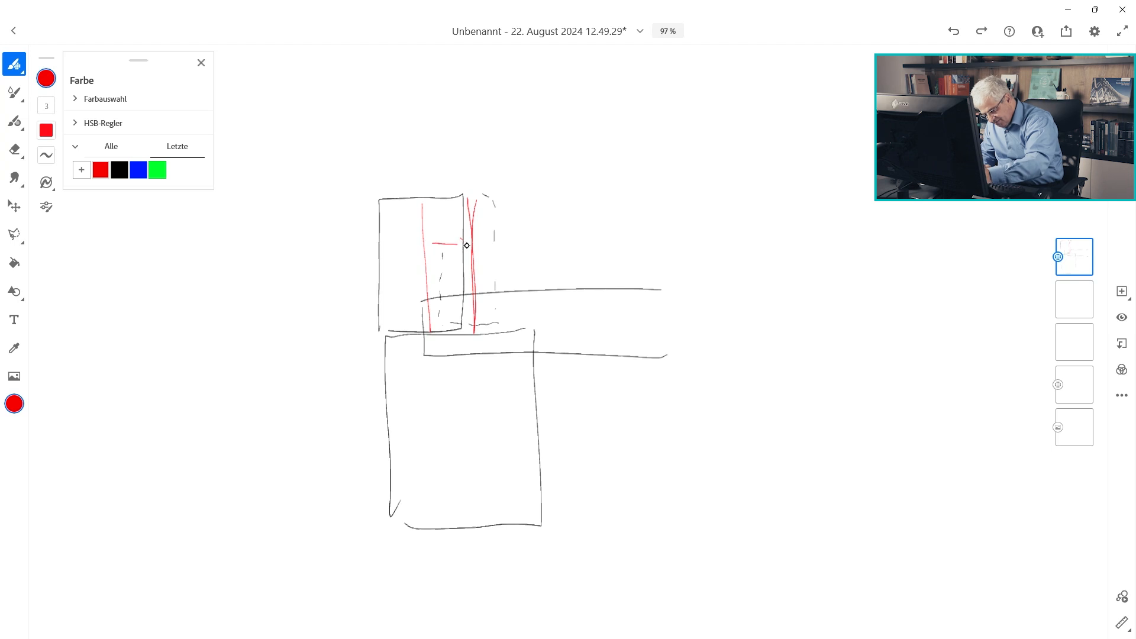
pyautogui.moveTo(462, 198); pyautogui.dragTo(463, 329)
# In blue, outline the upper wall, add a slab line and a downward load arrow, and circle both ends of the shifted axis.
pyautogui.click(139, 170)
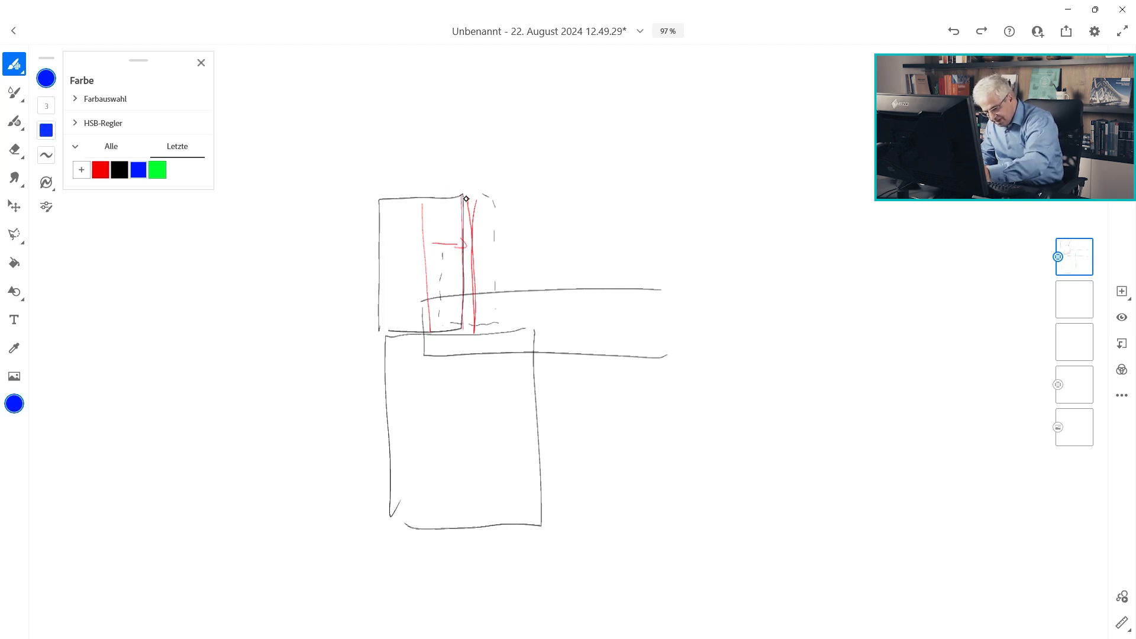
pyautogui.moveTo(465, 195)
pyautogui.mouseDown()
pyautogui.moveTo(378, 200)
pyautogui.moveTo(389, 323)
pyautogui.moveTo(467, 329)
pyautogui.moveTo(463, 196)
pyautogui.mouseUp()
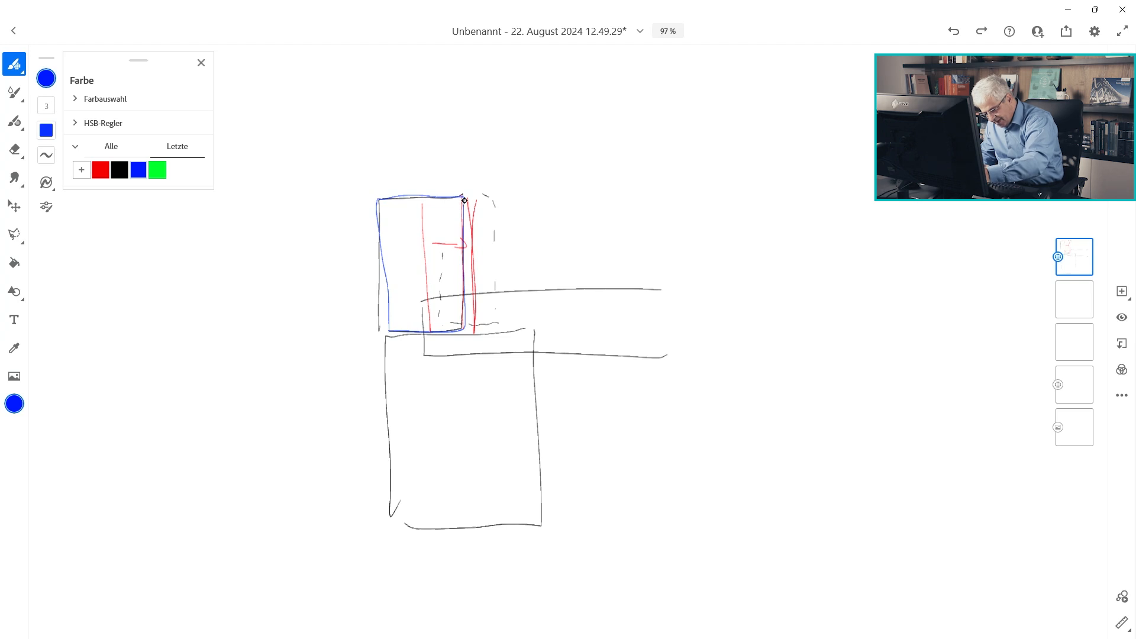
pyautogui.moveTo(654, 177); pyautogui.dragTo(456, 187)
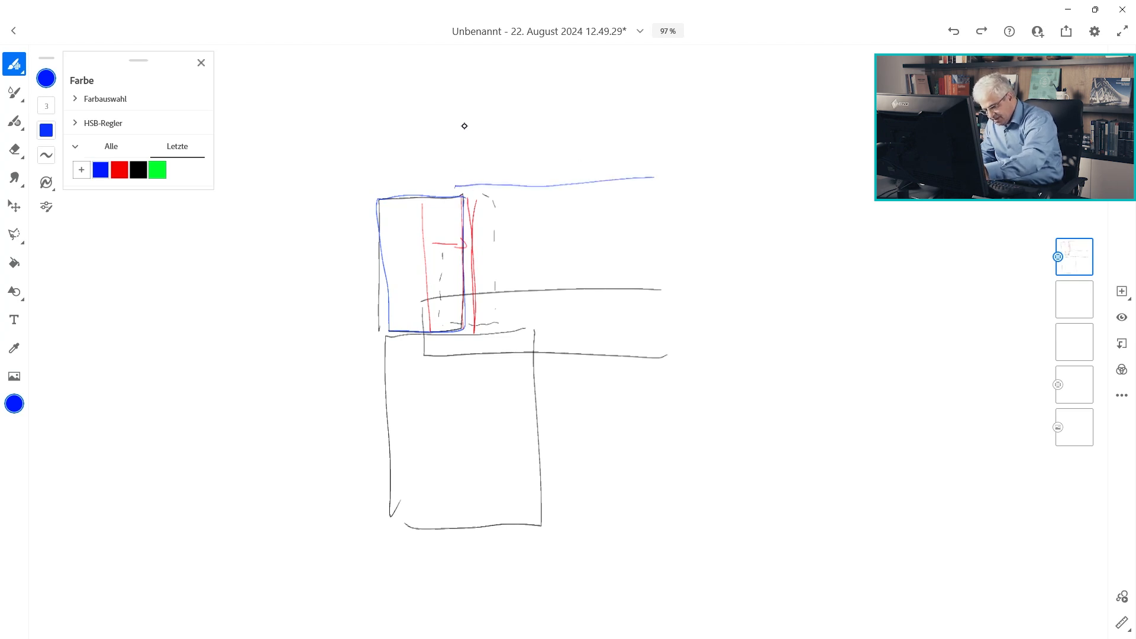
pyautogui.moveTo(463, 116); pyautogui.dragTo(472, 189)
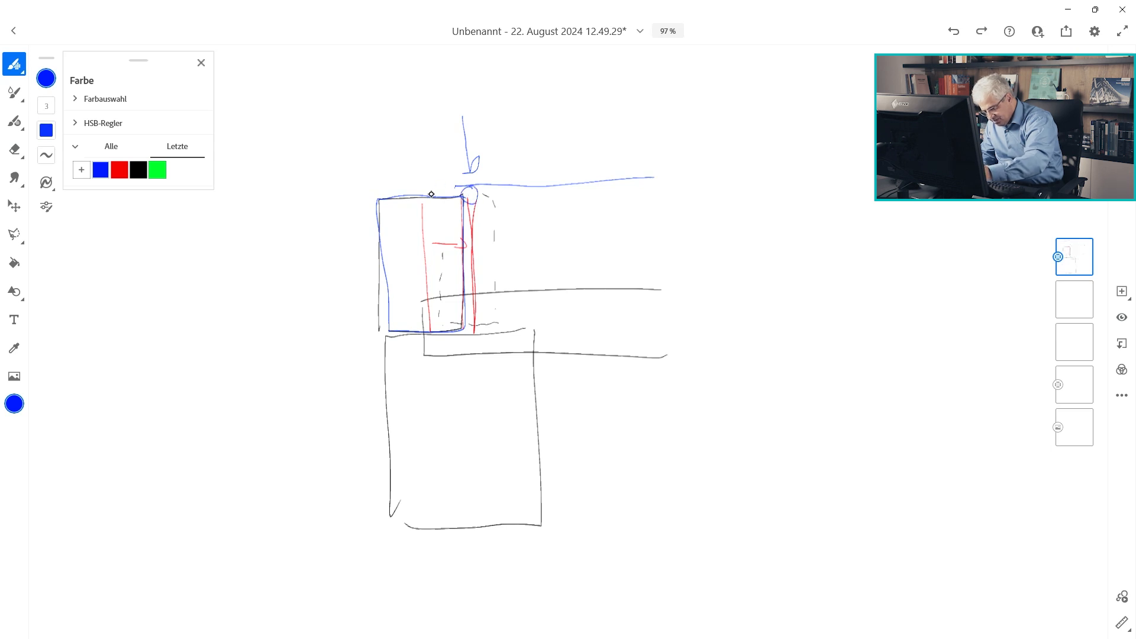
pyautogui.moveTo(475, 324)
pyautogui.mouseDown()
pyautogui.moveTo(479, 336)
pyautogui.moveTo(478, 325)
pyautogui.mouseUp()
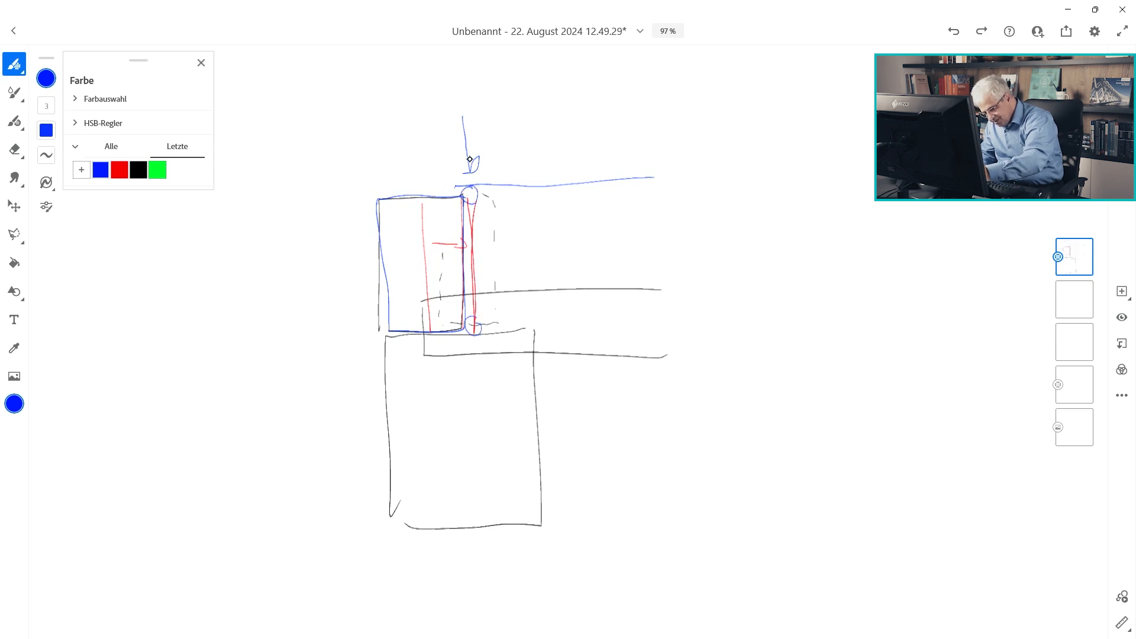
pyautogui.moveTo(472, 172)
pyautogui.mouseDown()
pyautogui.moveTo(471, 195)
pyautogui.moveTo(427, 201)
pyautogui.moveTo(427, 240)
pyautogui.moveTo(439, 330)
pyautogui.moveTo(477, 329)
pyautogui.moveTo(489, 357)
pyautogui.moveTo(471, 363)
pyautogui.mouseUp()
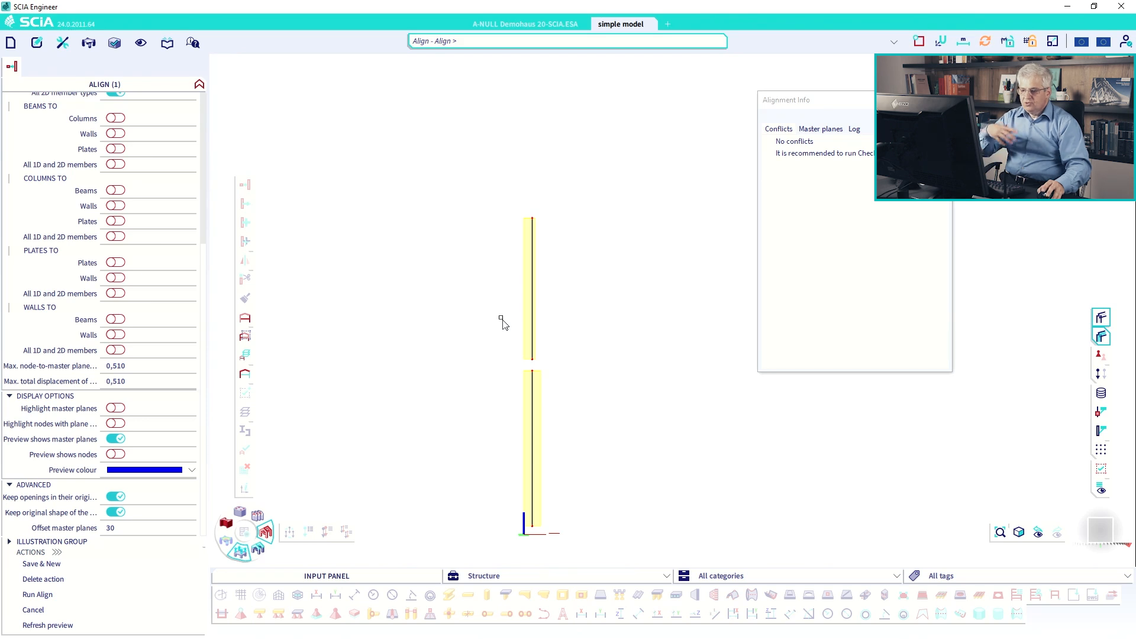
# Back in SCIA Engineer, cancel Align, select both walls and set their Eccentricity z to 0,00 mm.
pyautogui.press('Escape')
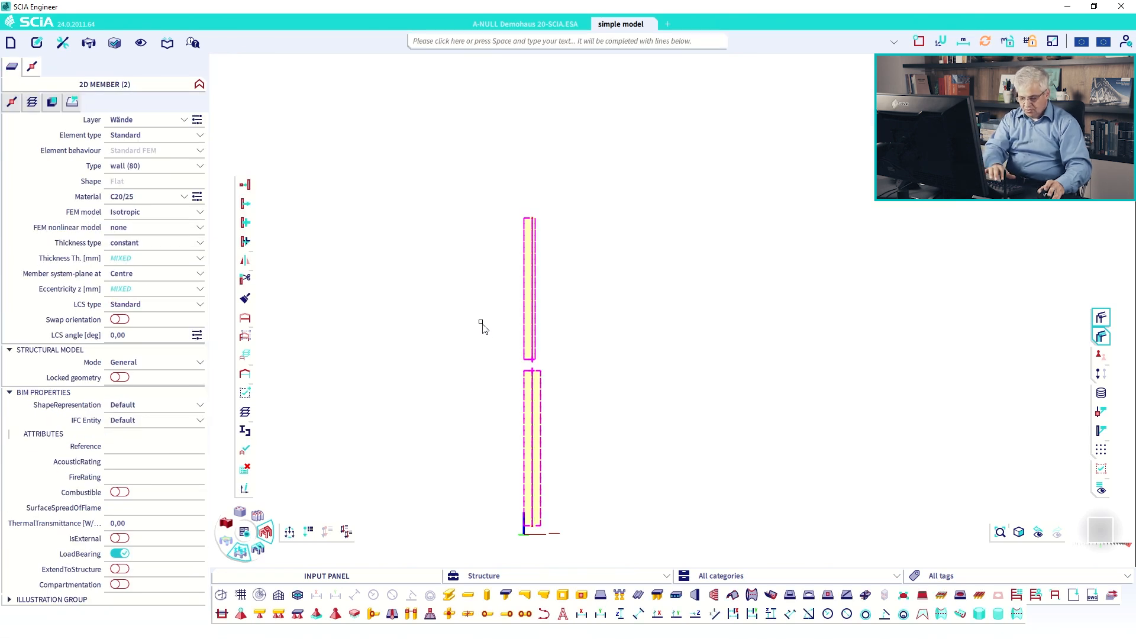
pyautogui.press('Escape')
pyautogui.moveTo(562, 398); pyautogui.dragTo(502, 321)
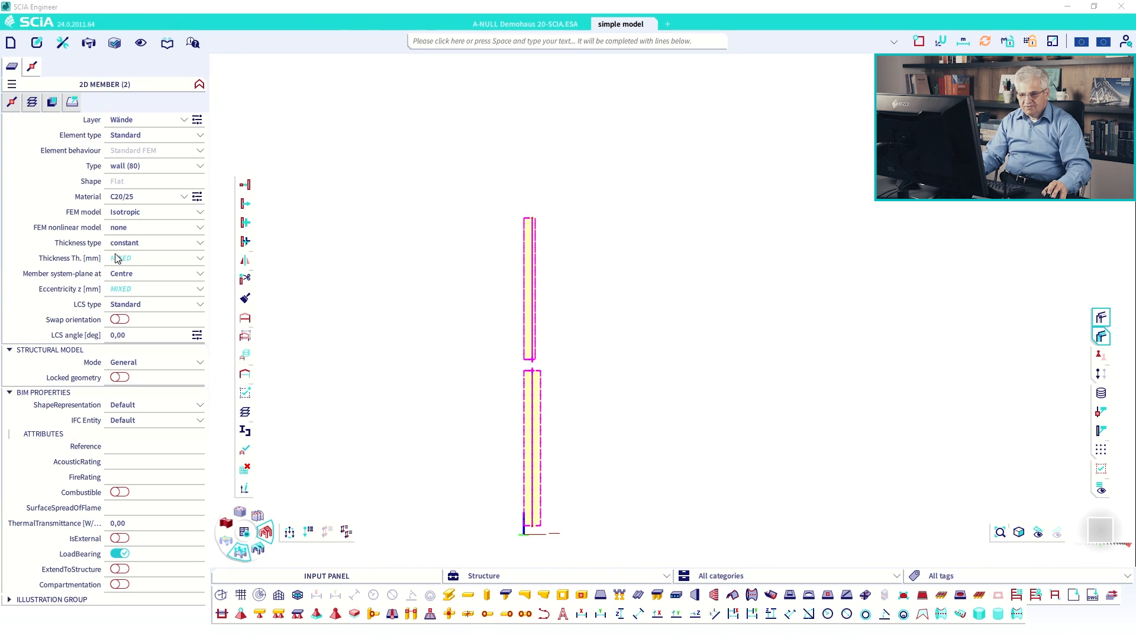
pyautogui.click(127, 291)
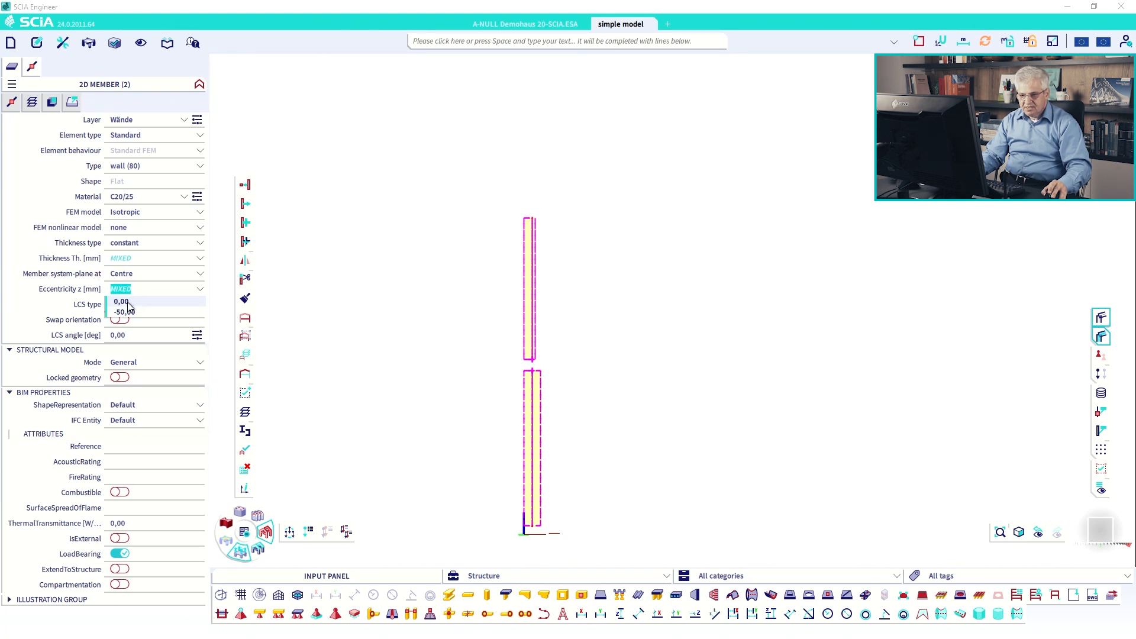
pyautogui.click(127, 303)
pyautogui.press('Escape')
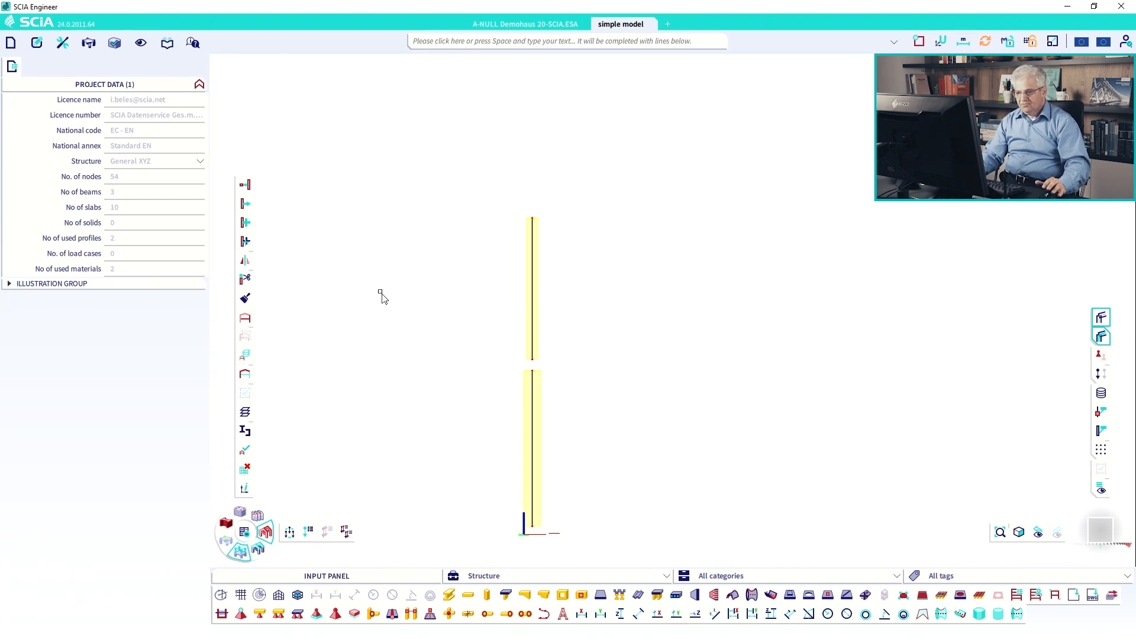
# Display the complete simple model again and view it in 3D.
pyautogui.press('Escape')
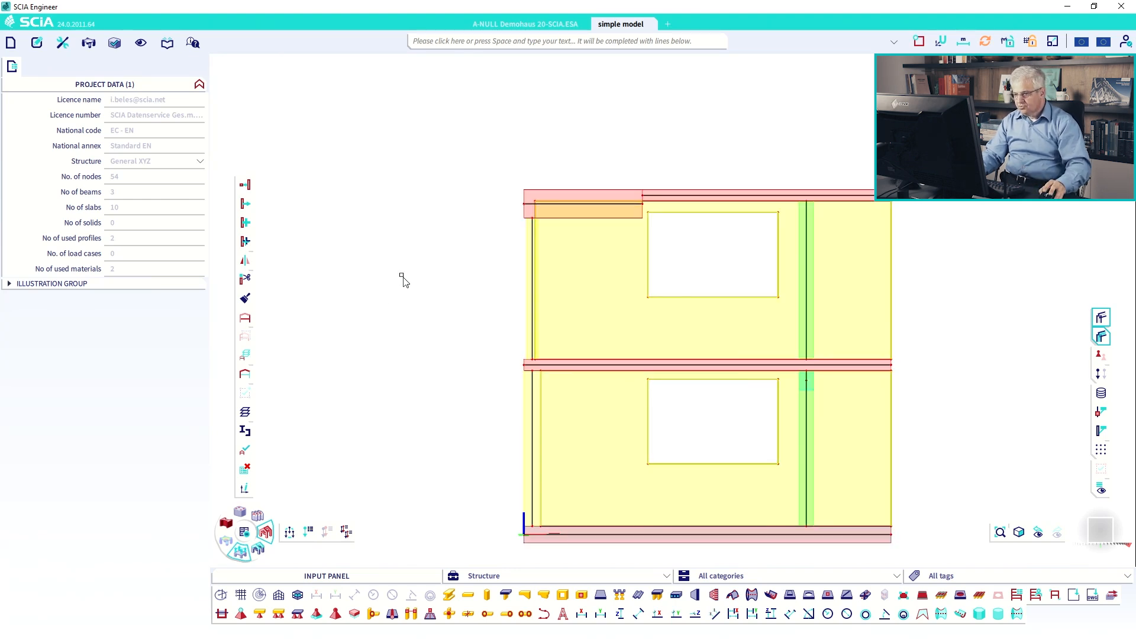
pyautogui.keyDown('ctrl'); pyautogui.moveTo(448, 284); pyautogui.dragTo(355, 333, button='right'); pyautogui.keyUp('ctrl')
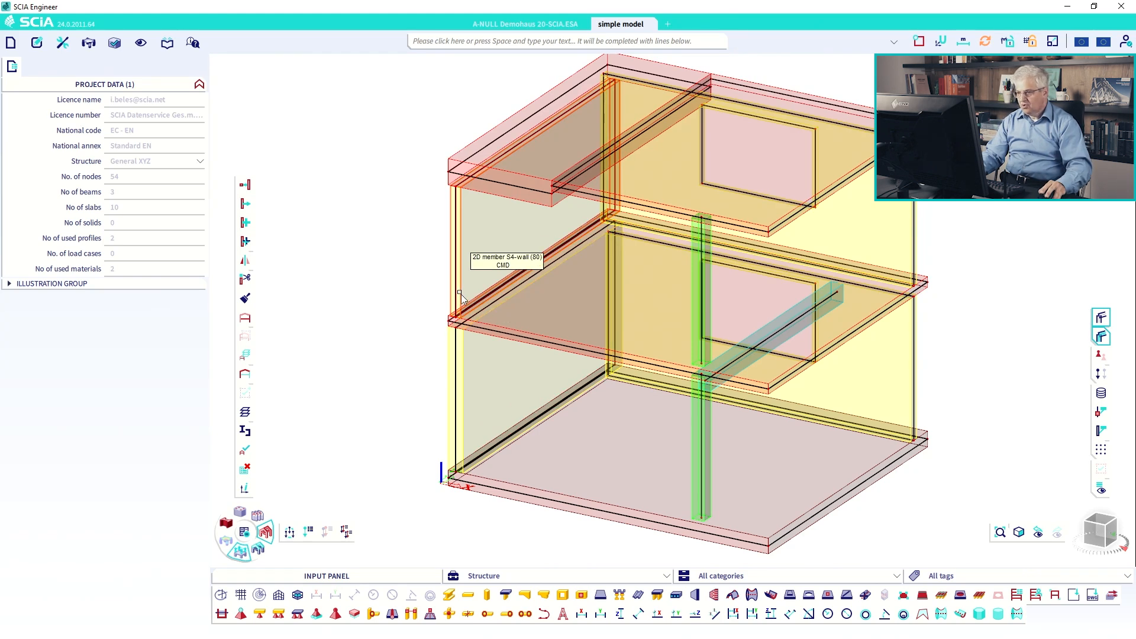
# Select the four walls of both storeys, start Align for them, and show the preview of all alignment actions.
pyautogui.scroll(-2, 456, 278)
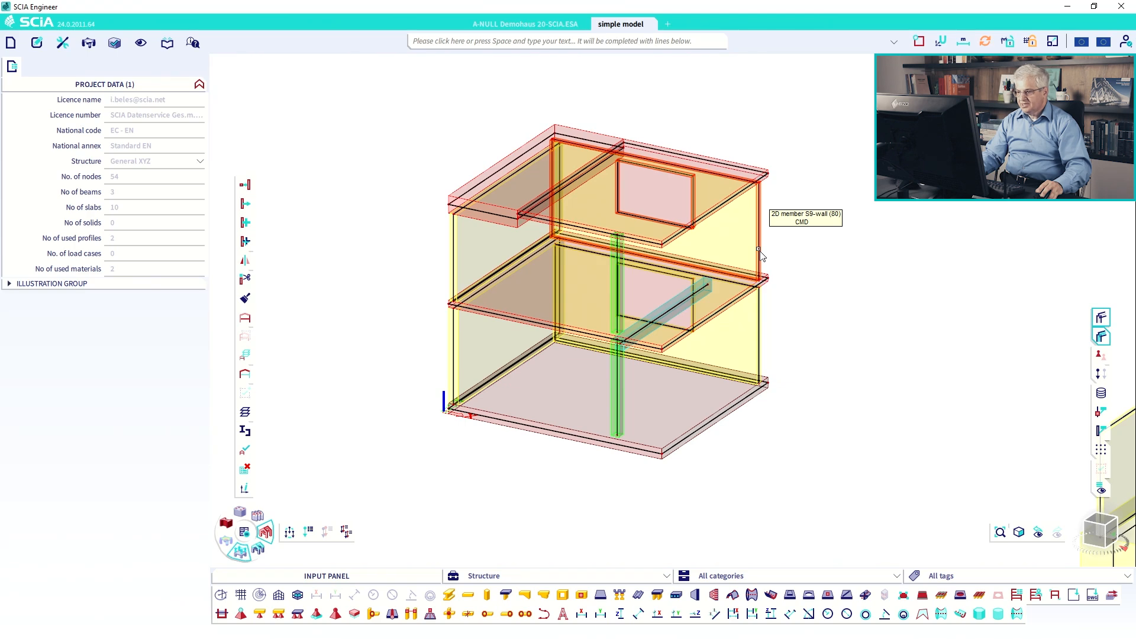
pyautogui.click(761, 256)
pyautogui.click(762, 316)
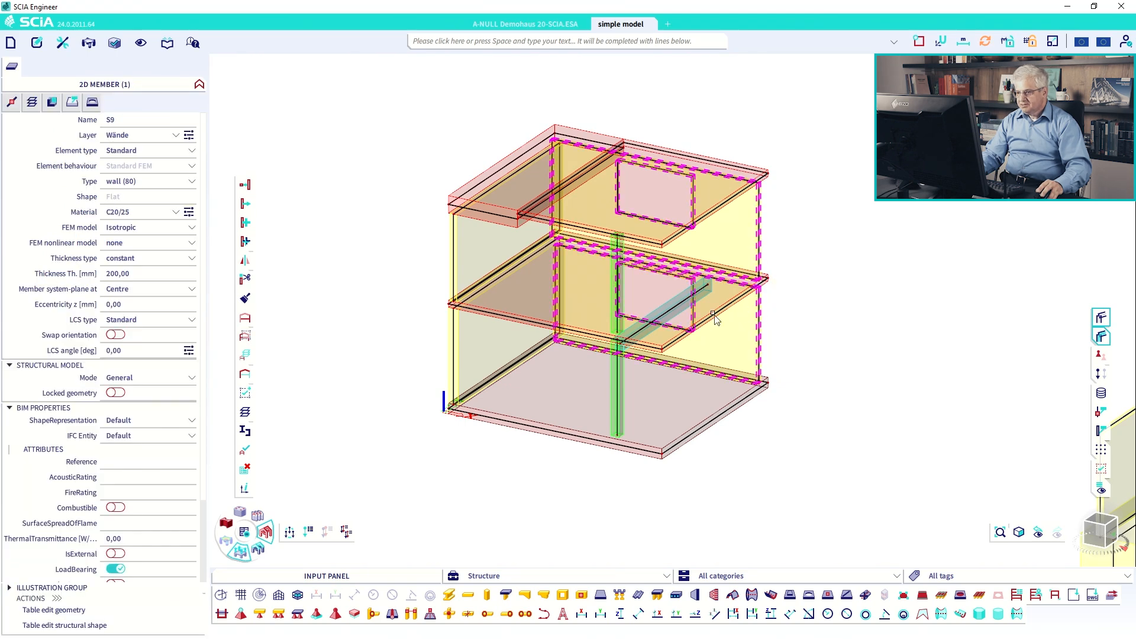
pyautogui.click(461, 355)
pyautogui.click(466, 289)
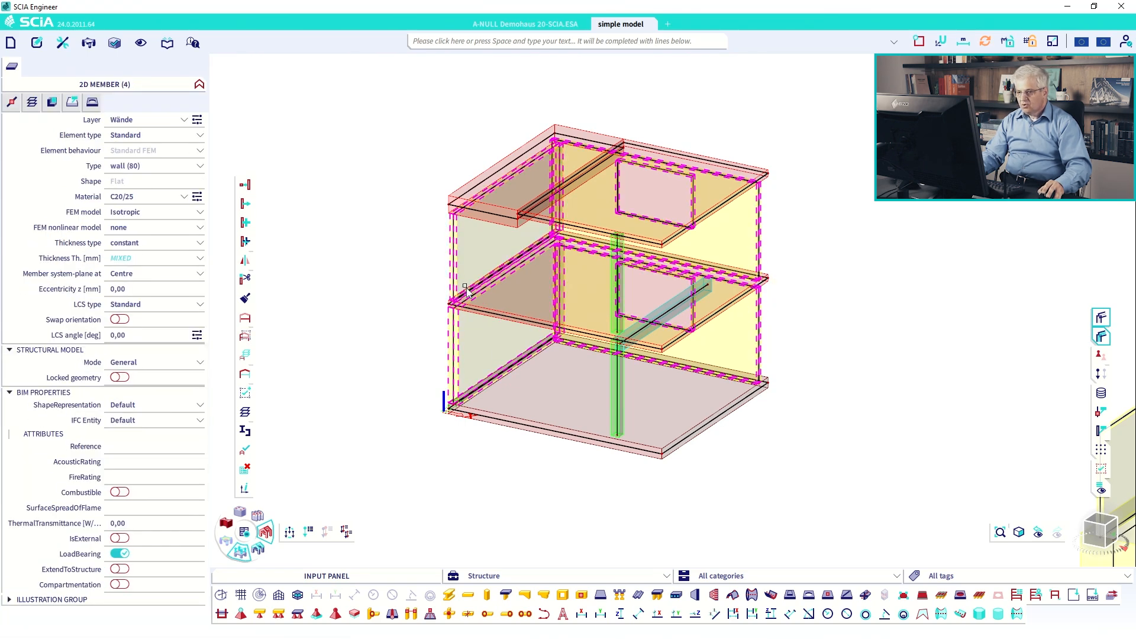
pyautogui.click(245, 185)
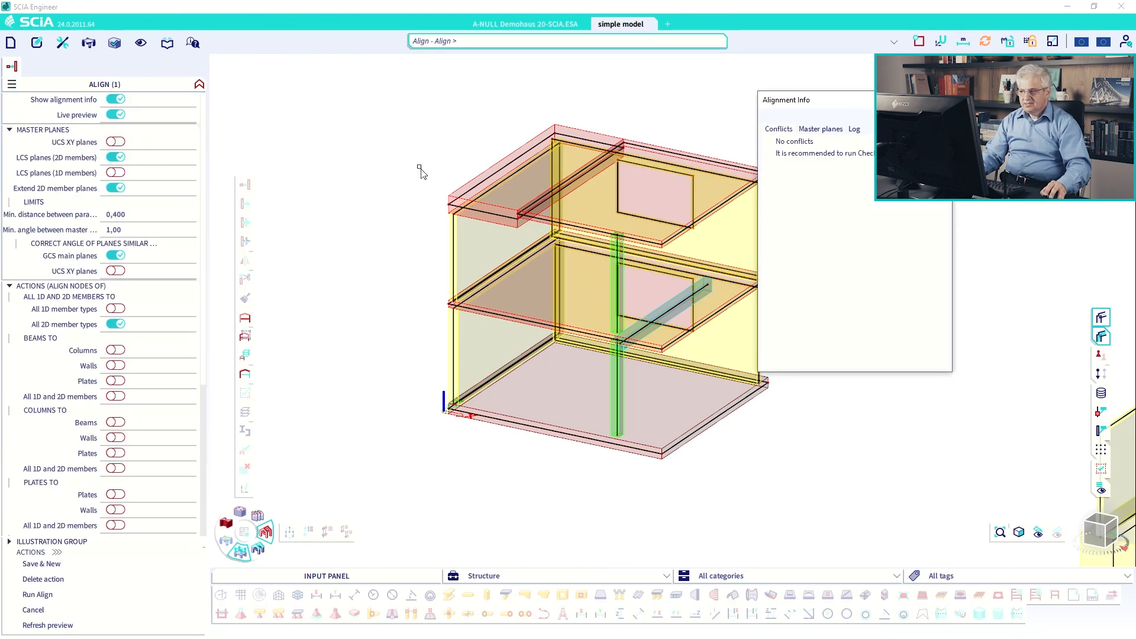
pyautogui.click(779, 142)
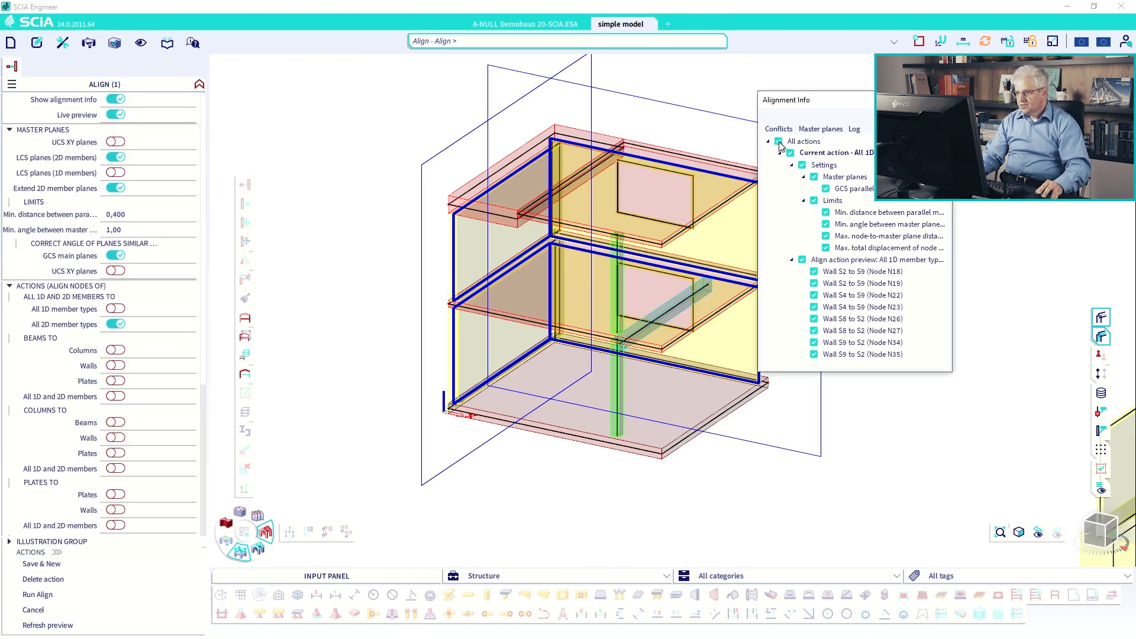
# Check the previewed wall corner from above, run Align on the four walls, and return to a 3D view.
pyautogui.scroll(6, 578, 208)
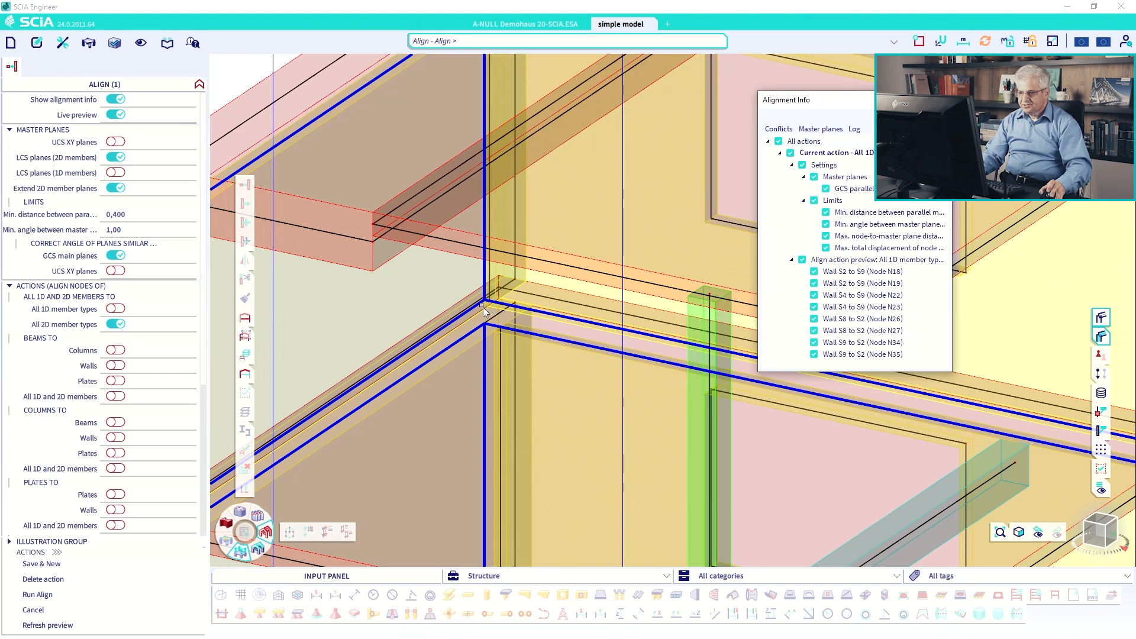
pyautogui.click(1098, 521)
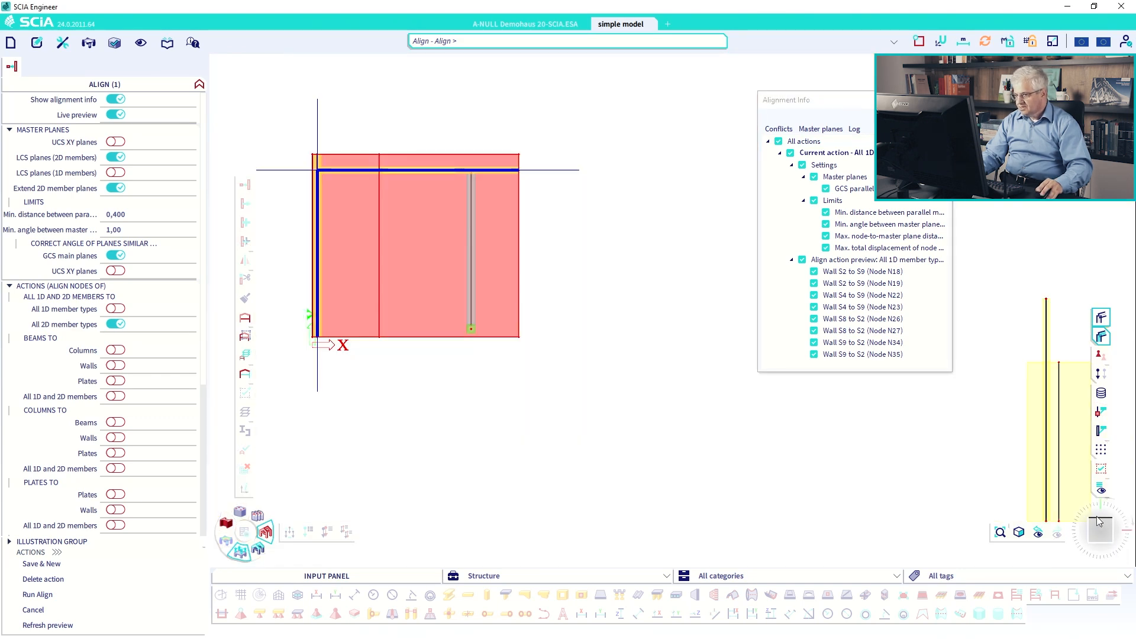
pyautogui.scroll(5, 320, 172)
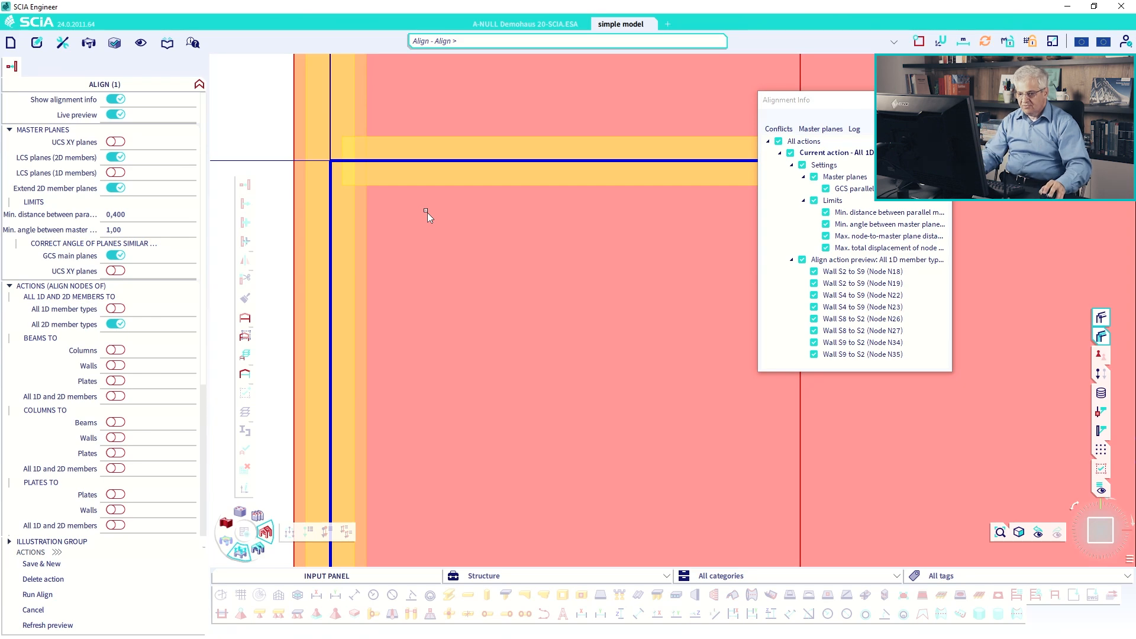
pyautogui.click(70, 594)
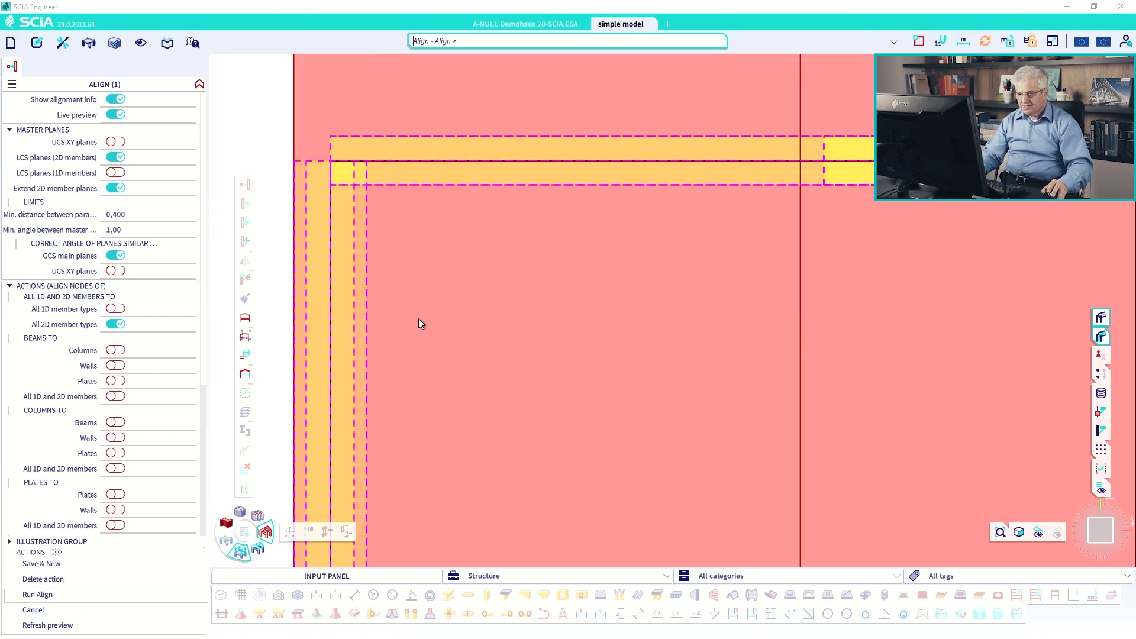
pyautogui.scroll(-5, 442, 293)
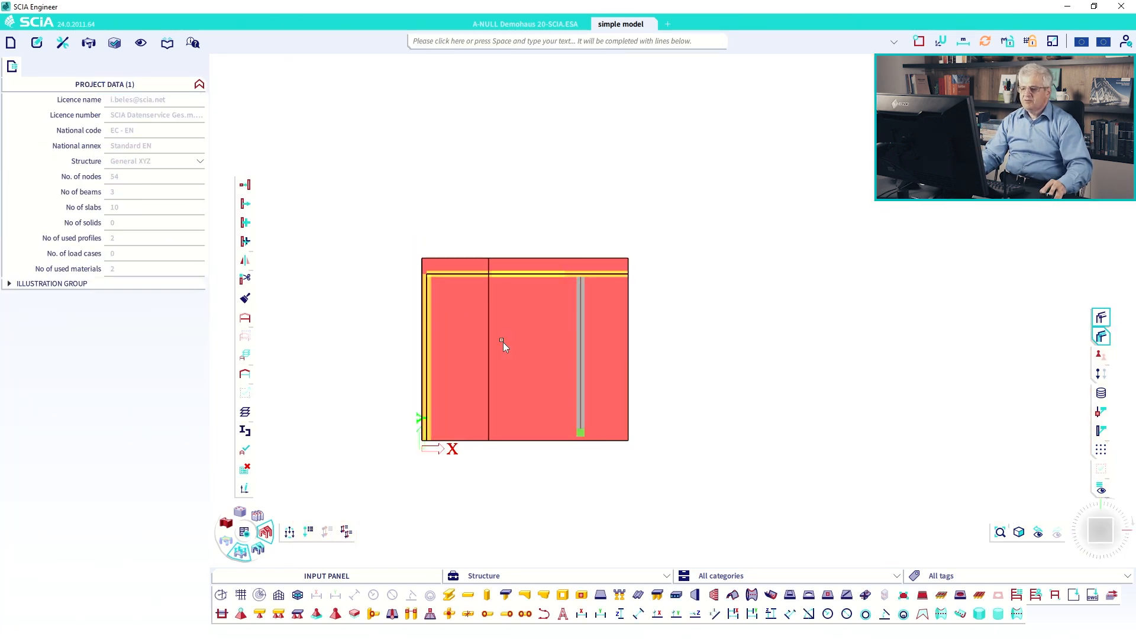
pyautogui.keyDown('ctrl'); pyautogui.moveTo(502, 344); pyautogui.dragTo(474, 279, button='right'); pyautogui.keyUp('ctrl')
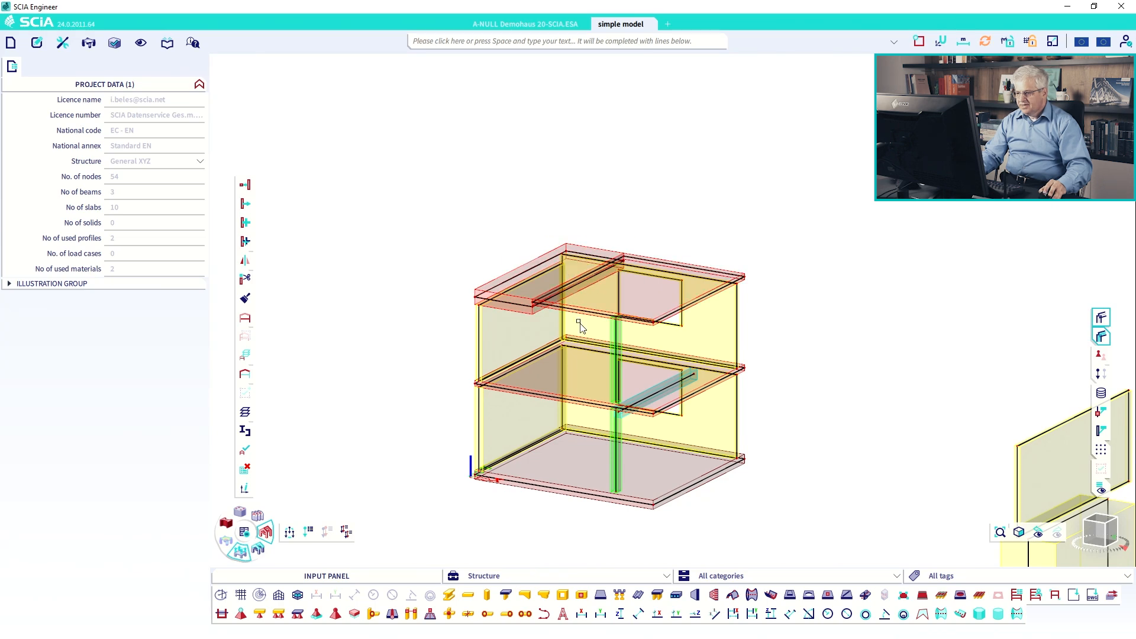
pyautogui.keyDown('shift'); pyautogui.moveTo(578, 325); pyautogui.dragTo(520, 304, button='right'); pyautogui.keyUp('shift')
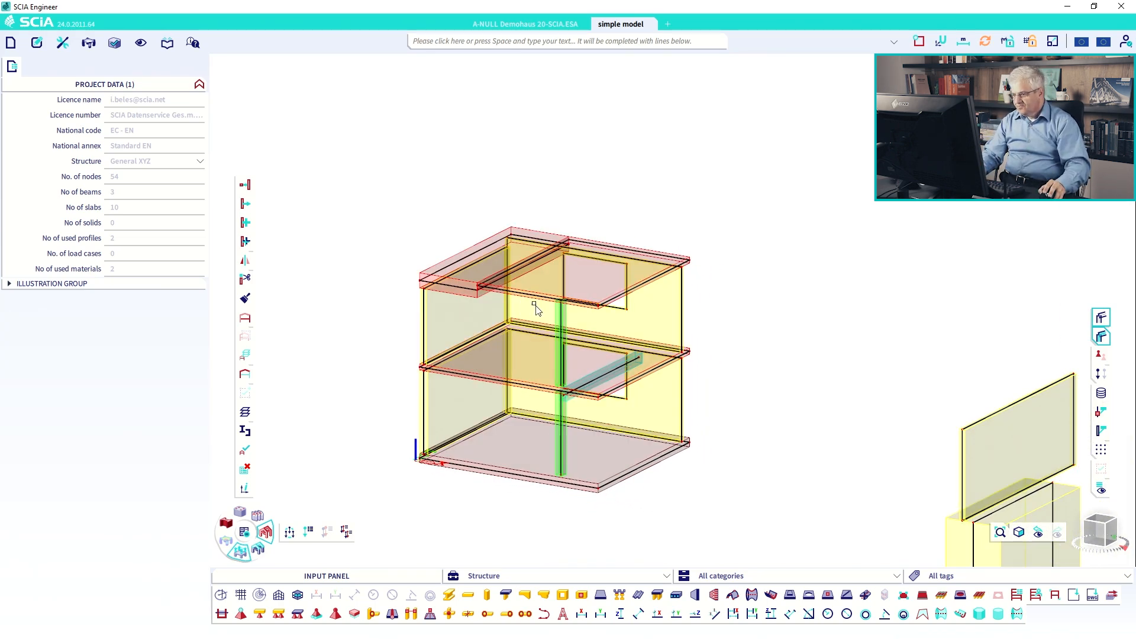
pyautogui.keyDown('shift'); pyautogui.moveTo(578, 314); pyautogui.dragTo(570, 271, button='right'); pyautogui.keyUp('shift')
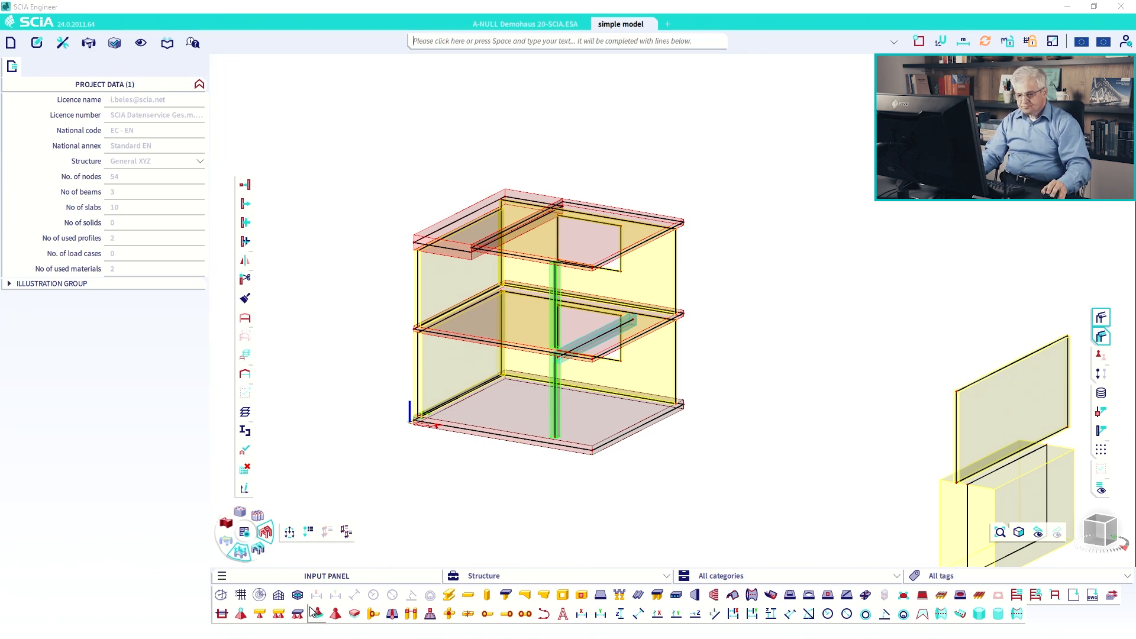
# Label the three outer slab corner nodes, one per level, with only their Z-coordinate.
pyautogui.click(688, 225)
pyautogui.click(681, 309)
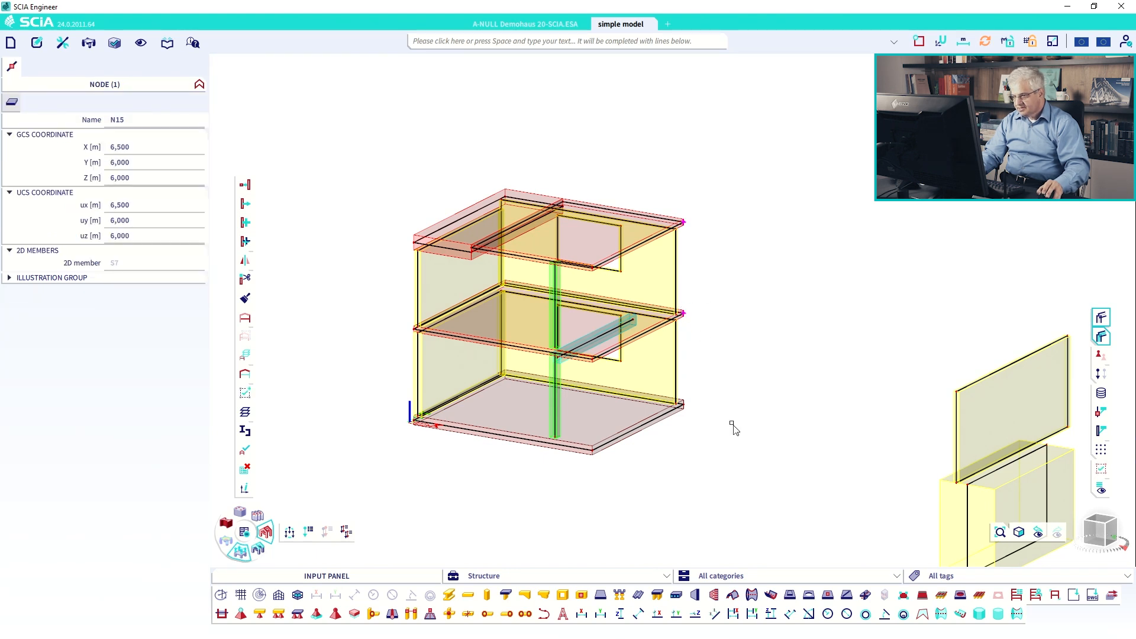
pyautogui.click(681, 403)
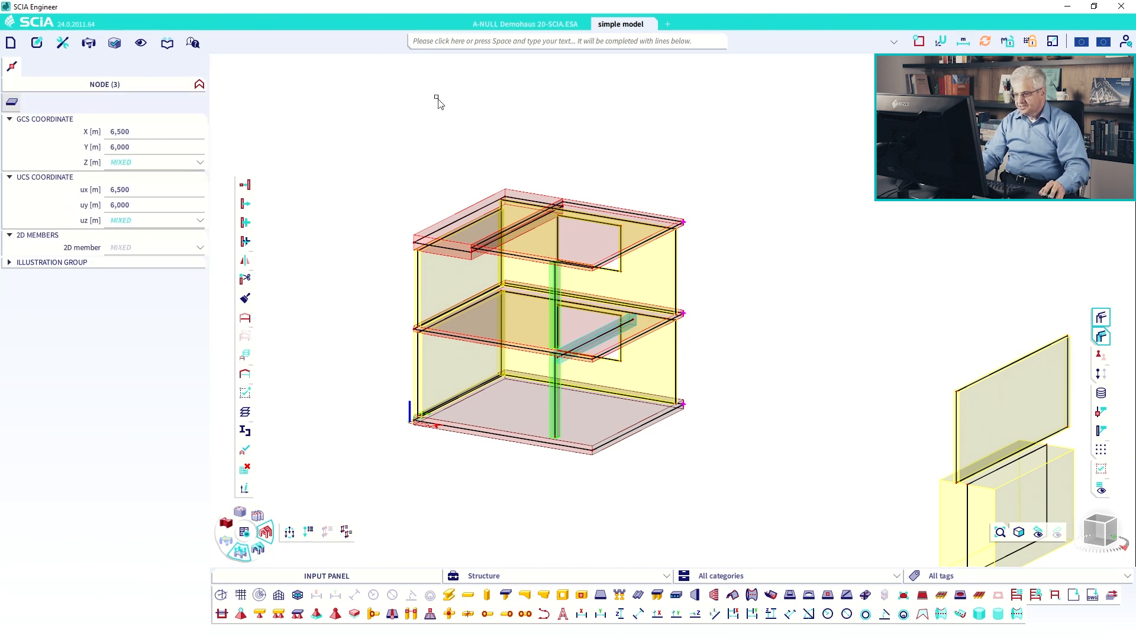
pyautogui.rightClick(435, 96)
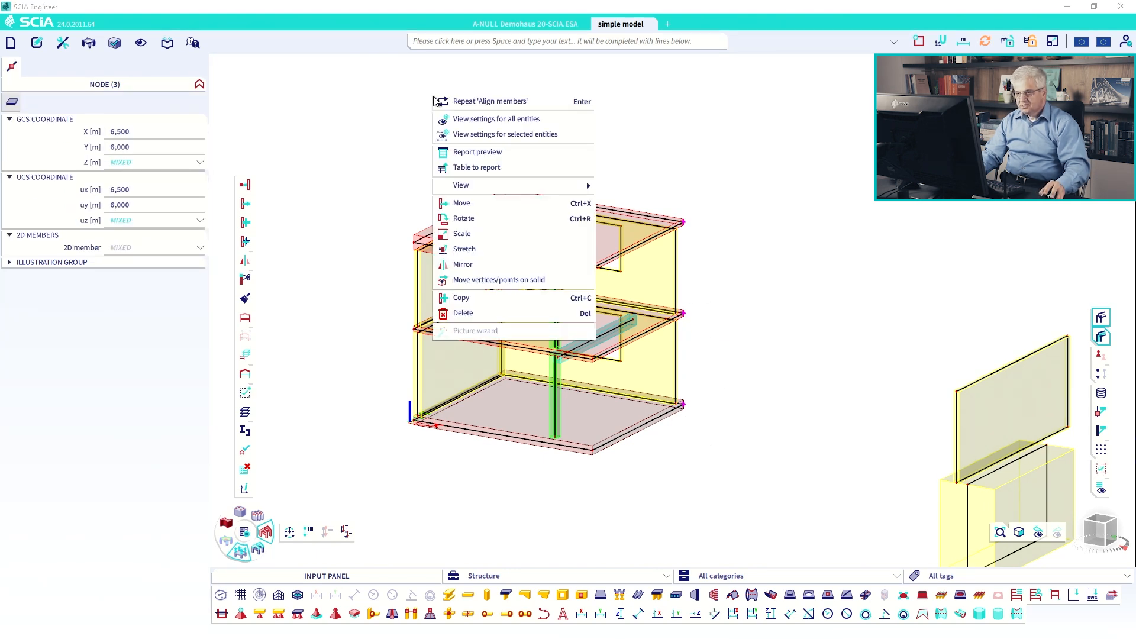
pyautogui.click(451, 140)
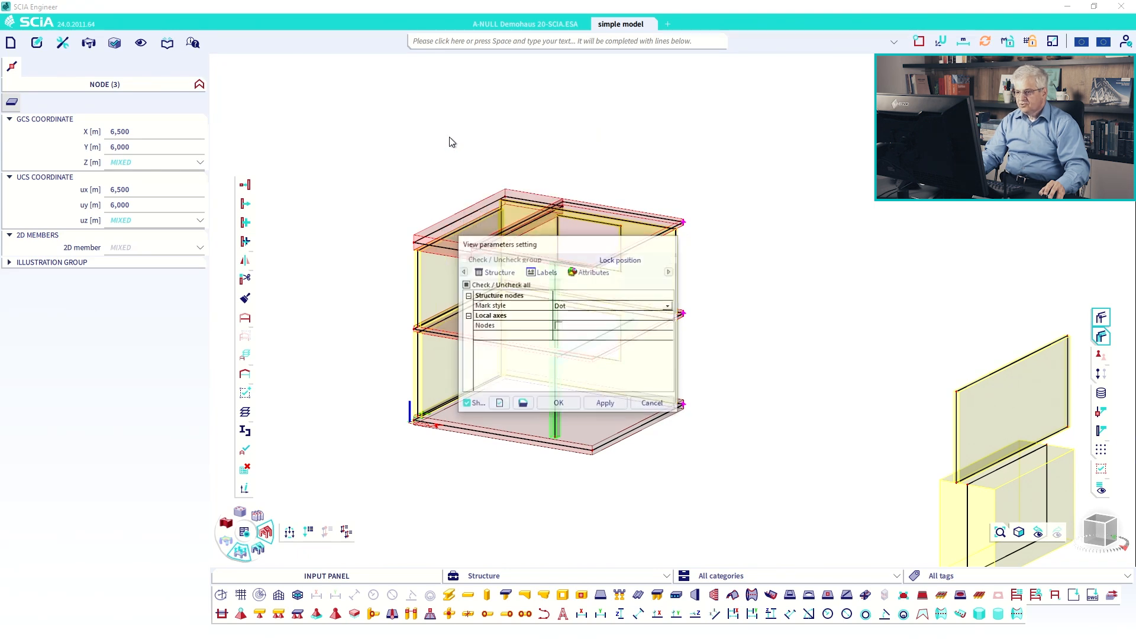
pyautogui.click(545, 272)
pyautogui.click(558, 305)
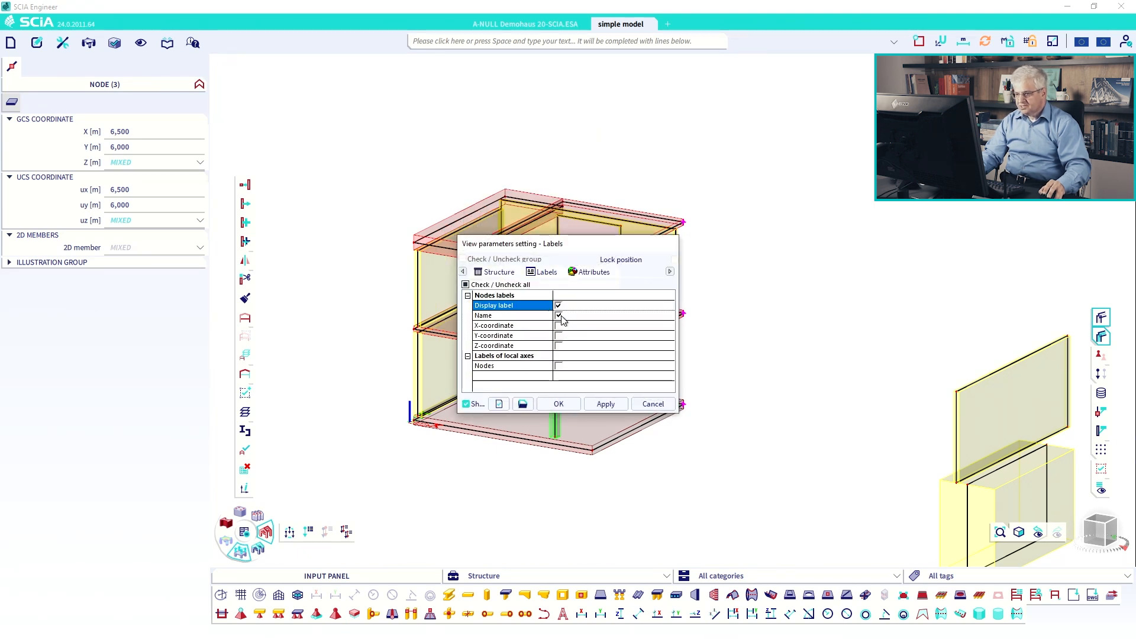
pyautogui.click(558, 315)
pyautogui.click(559, 346)
pyautogui.click(604, 403)
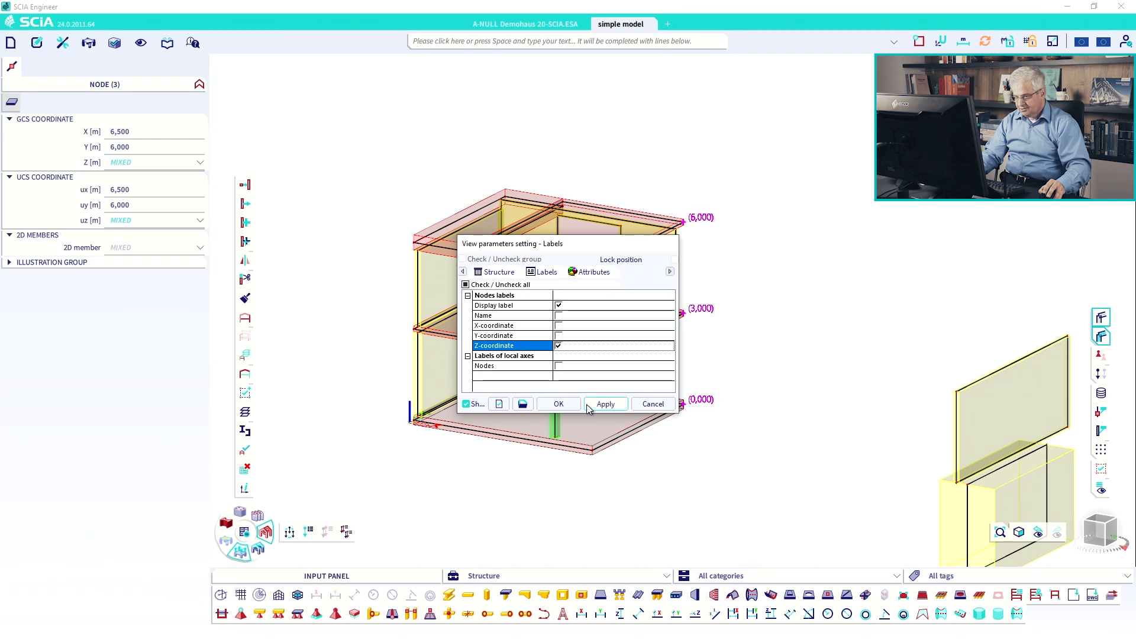
pyautogui.click(558, 403)
pyautogui.press('Escape')
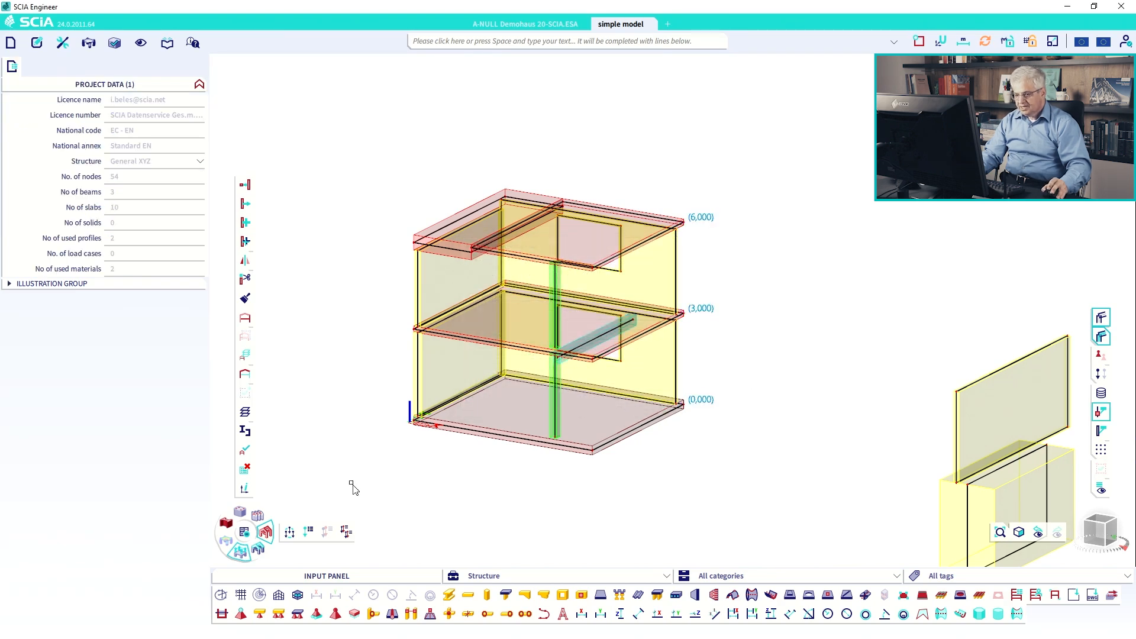
# Define storeys from Z 0,000 with a height of 3,000 m and a repetition of 2, and leave grids mode.
pyautogui.click(300, 599)
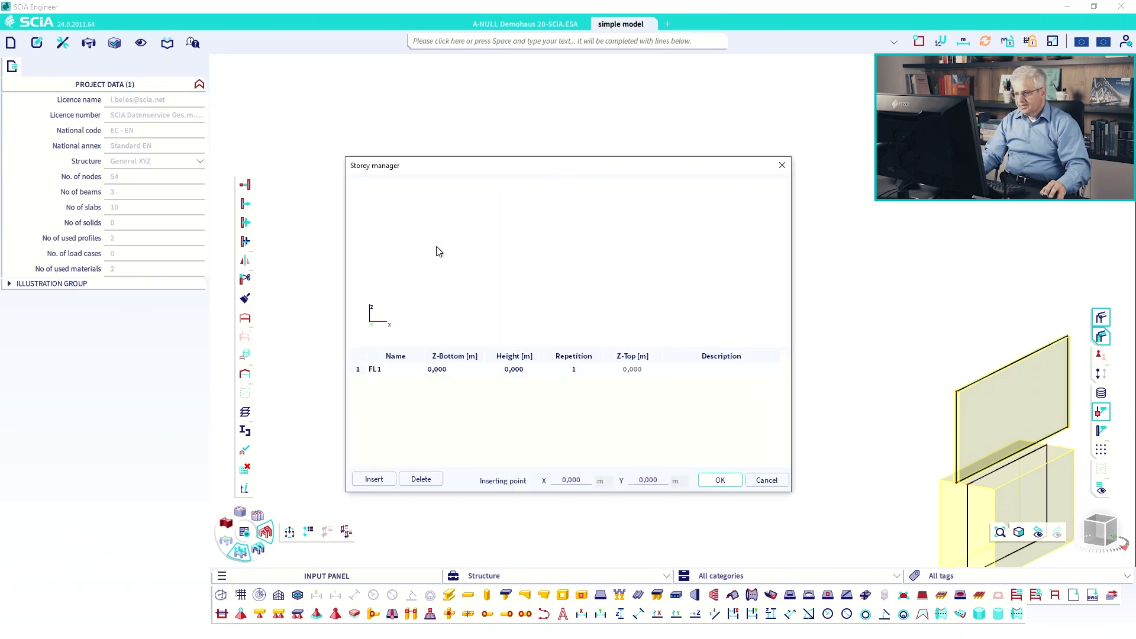
pyautogui.click(516, 369)
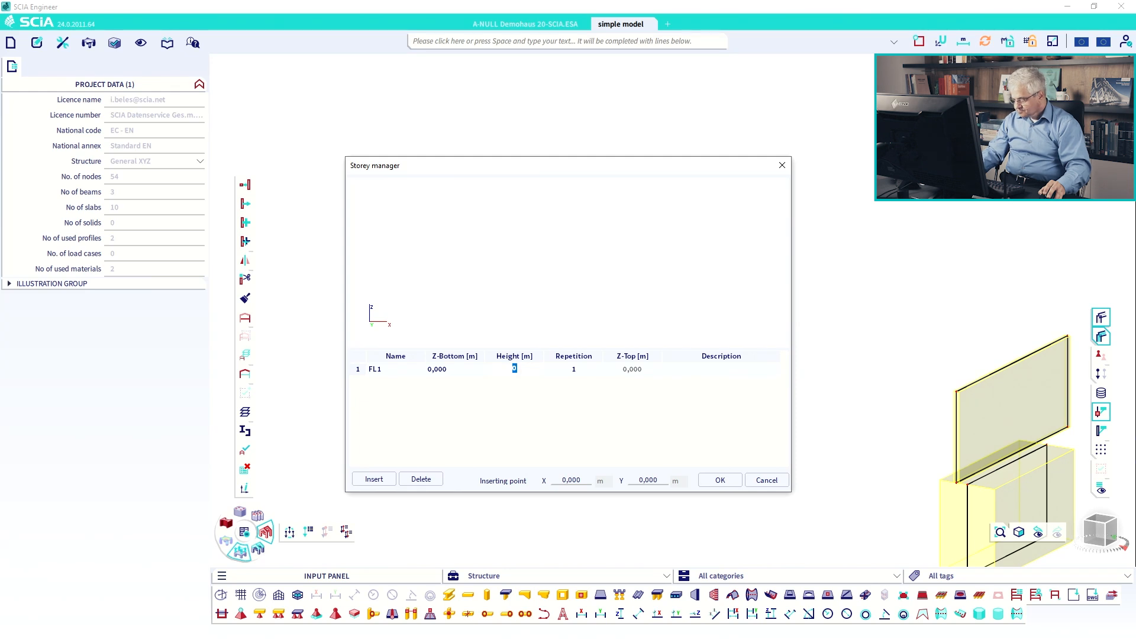
pyautogui.write('3')
pyautogui.click(570, 371)
pyautogui.write('2')
pyautogui.press('Return')
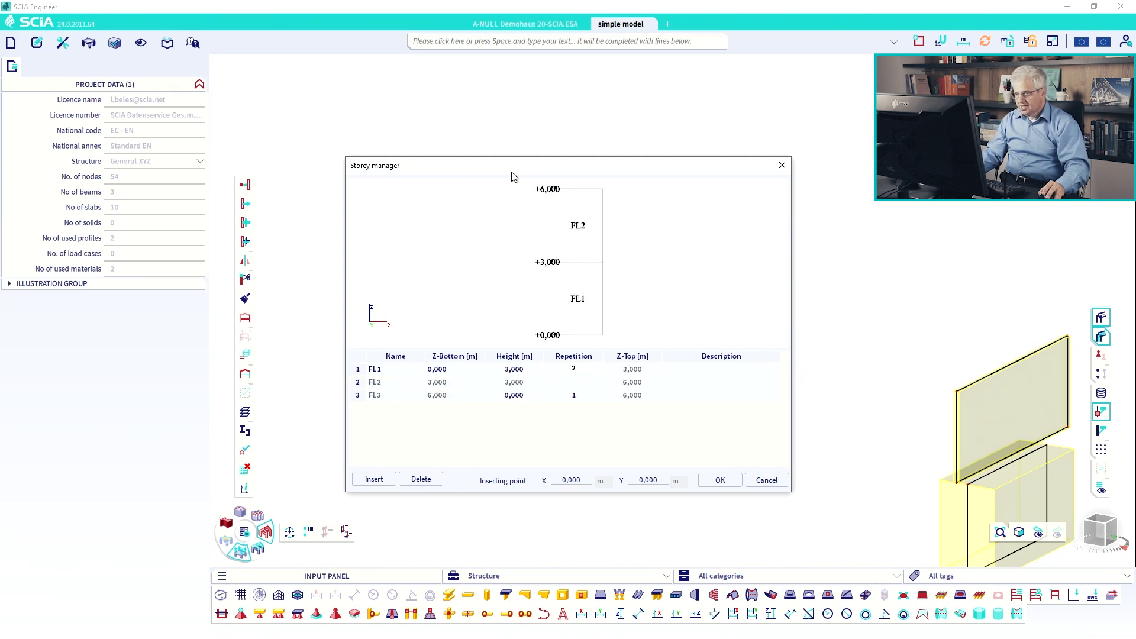
pyautogui.moveTo(510, 171); pyautogui.dragTo(278, 135)
pyautogui.click(489, 447)
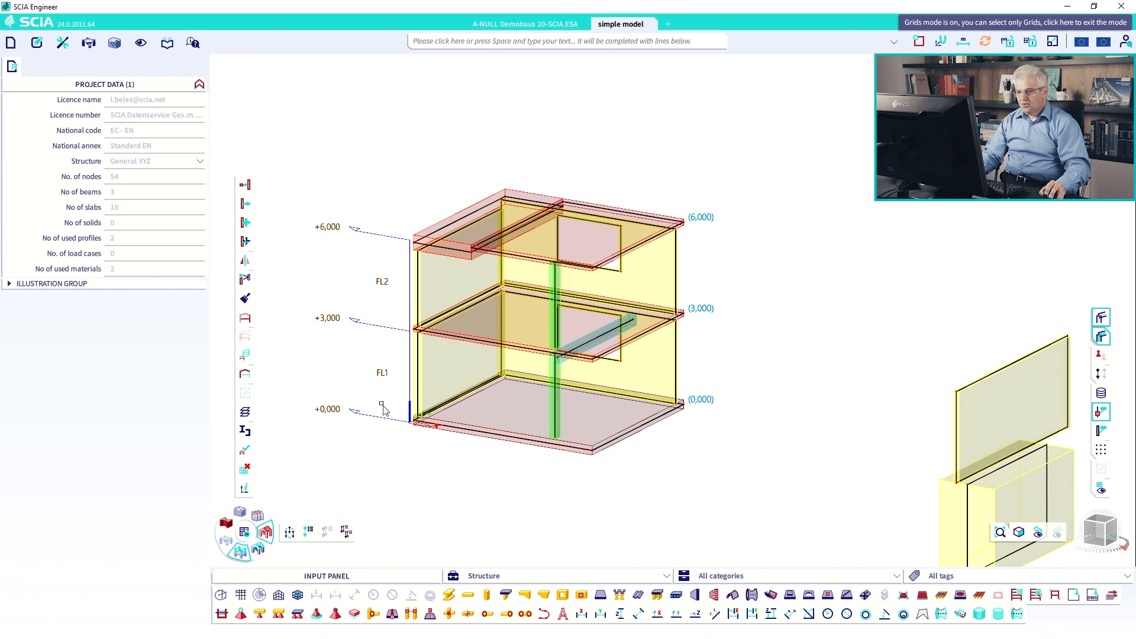
pyautogui.moveTo(368, 149); pyautogui.dragTo(767, 486)
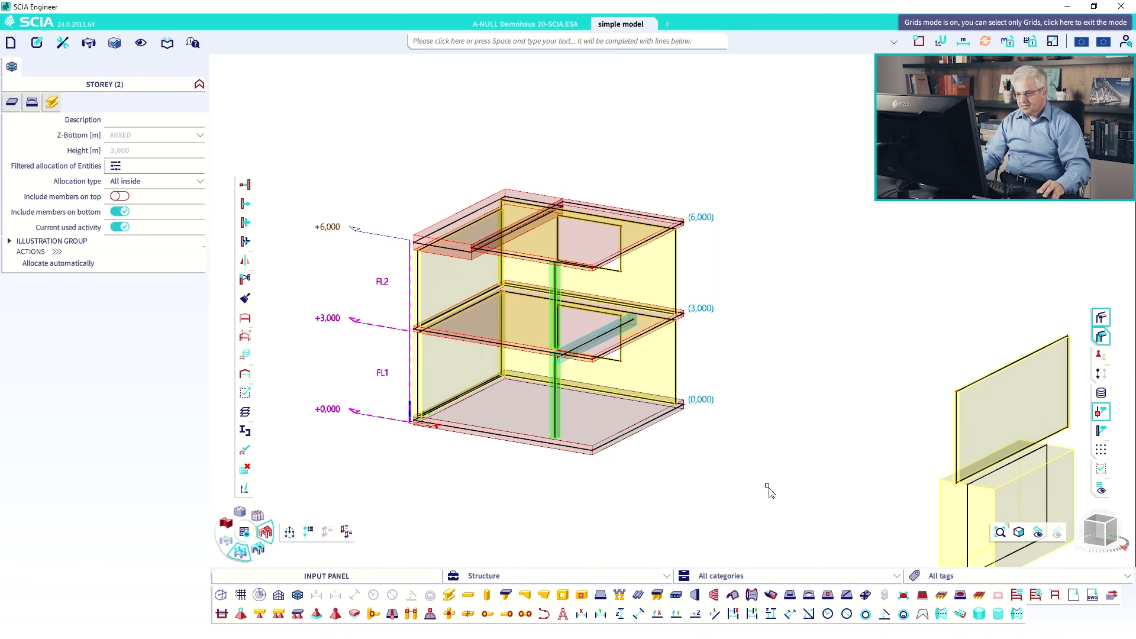
pyautogui.press('Escape')
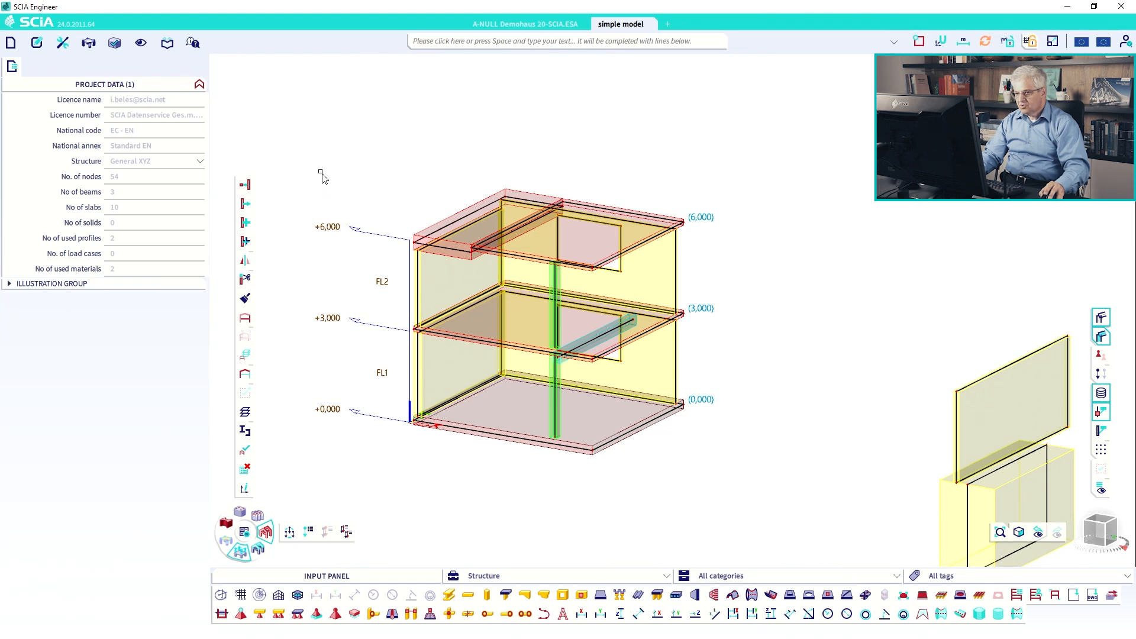
# Start Align for the whole building with Storey planes instead of LCS planes (2D members) as master planes, and preview all actions.
pyautogui.moveTo(321, 166); pyautogui.dragTo(755, 463)
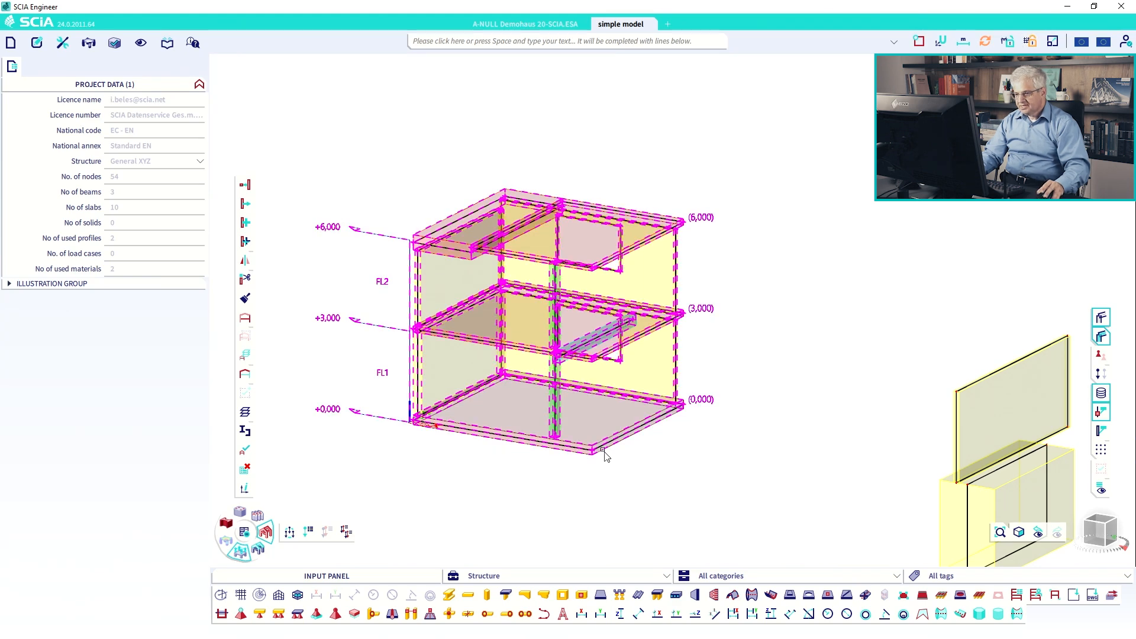
pyautogui.click(246, 184)
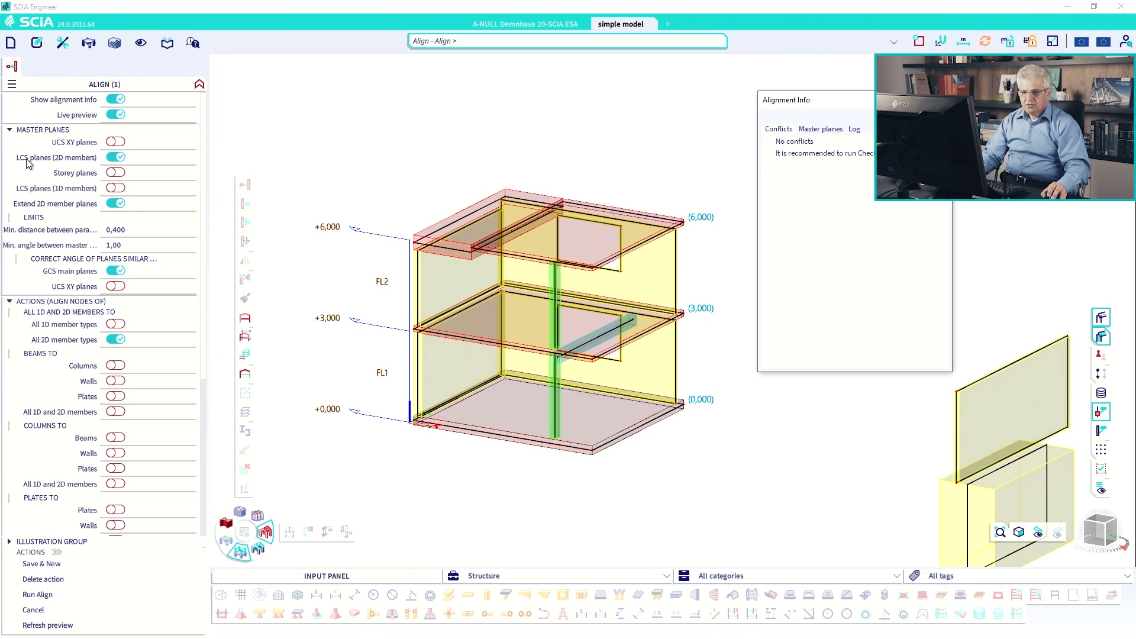
pyautogui.click(112, 157)
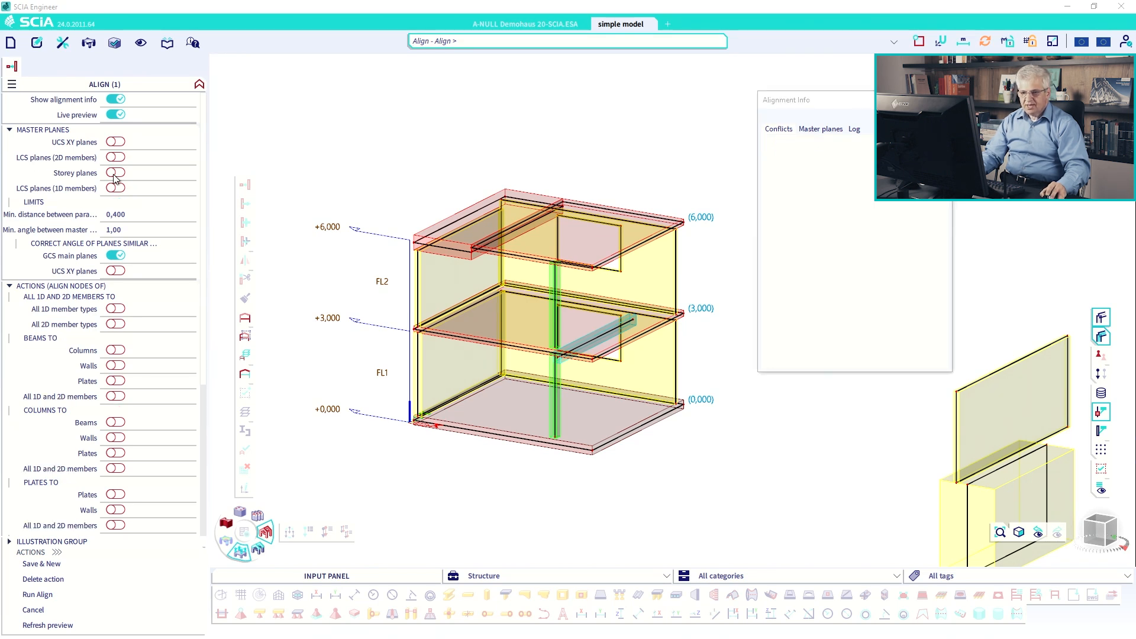
pyautogui.click(115, 174)
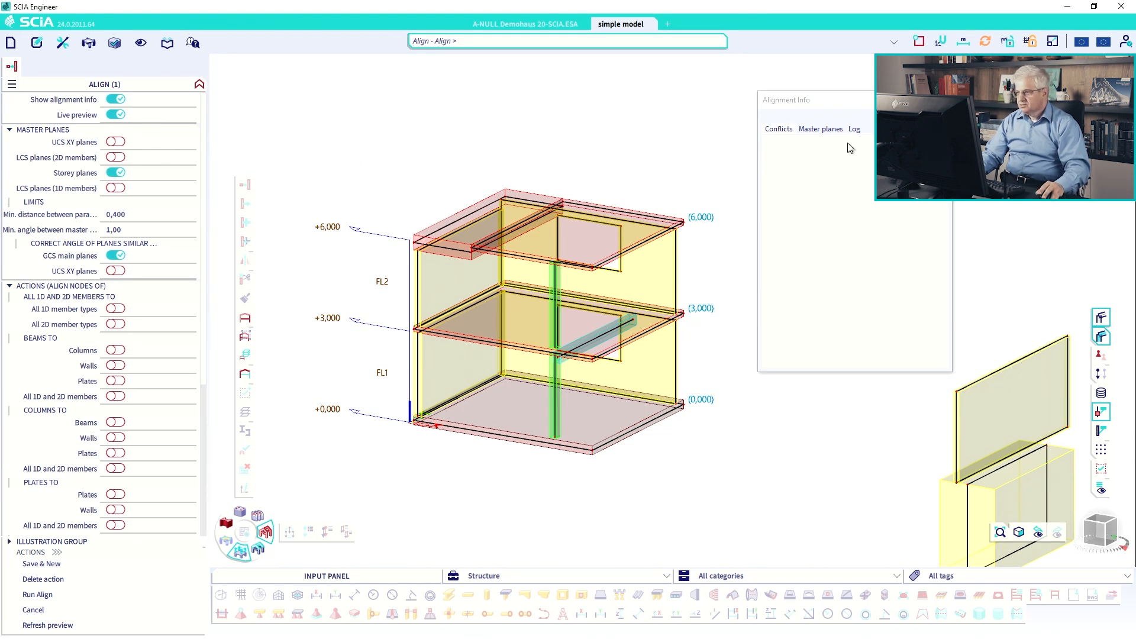
pyautogui.click(778, 142)
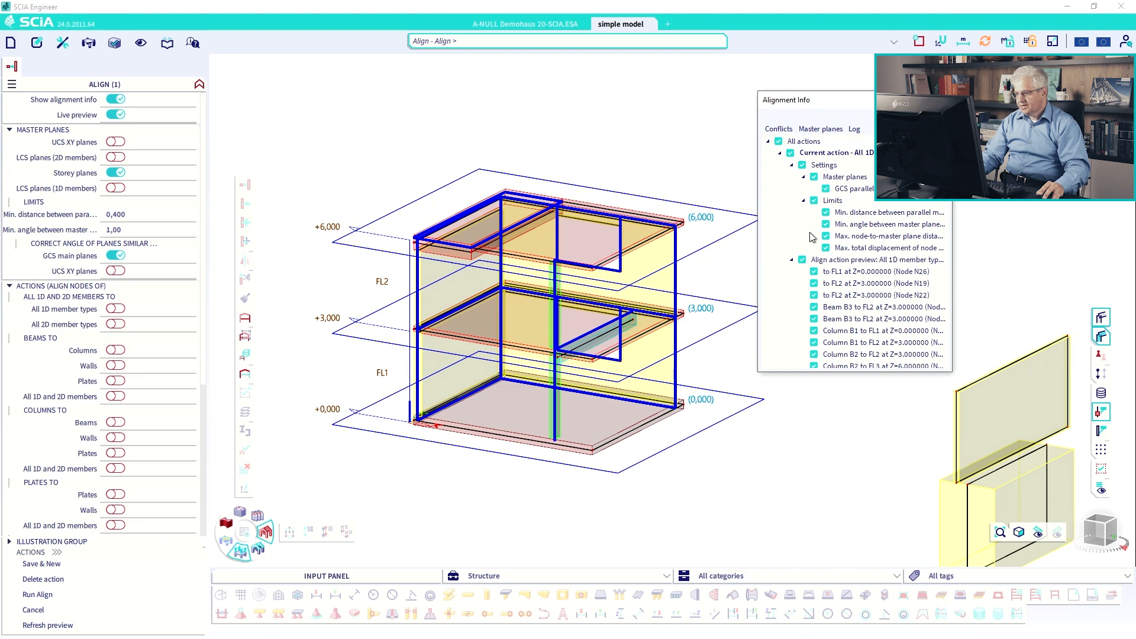
# Check the storey-plane preview in elevation, run Align on the building, and view the aligned model in 3D.
pyautogui.click(1094, 534)
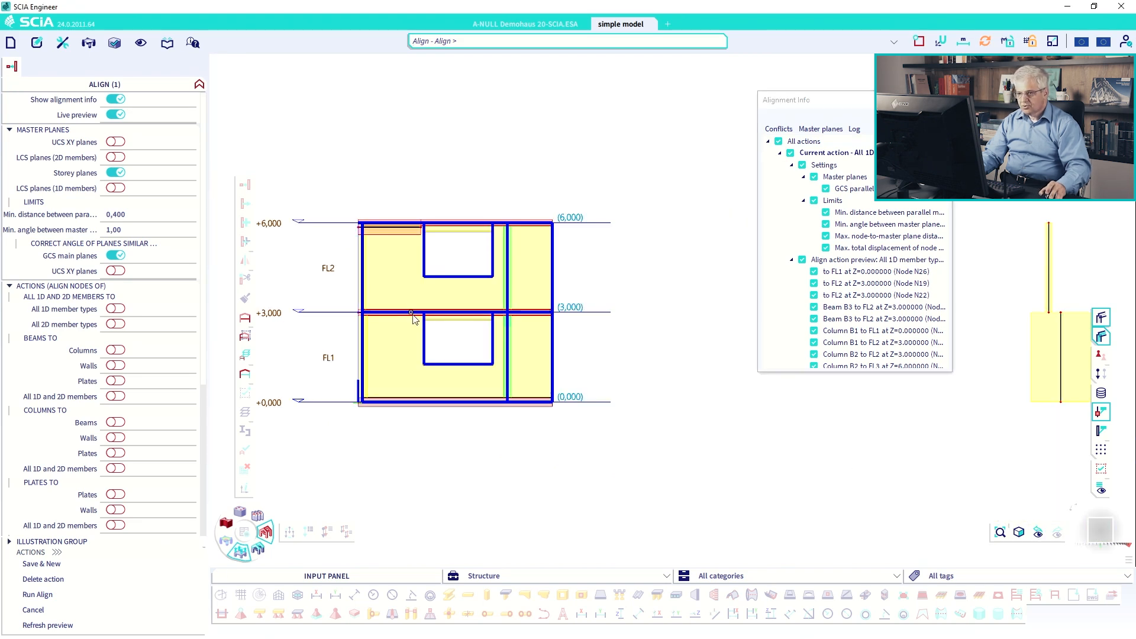
pyautogui.scroll(5, 367, 226)
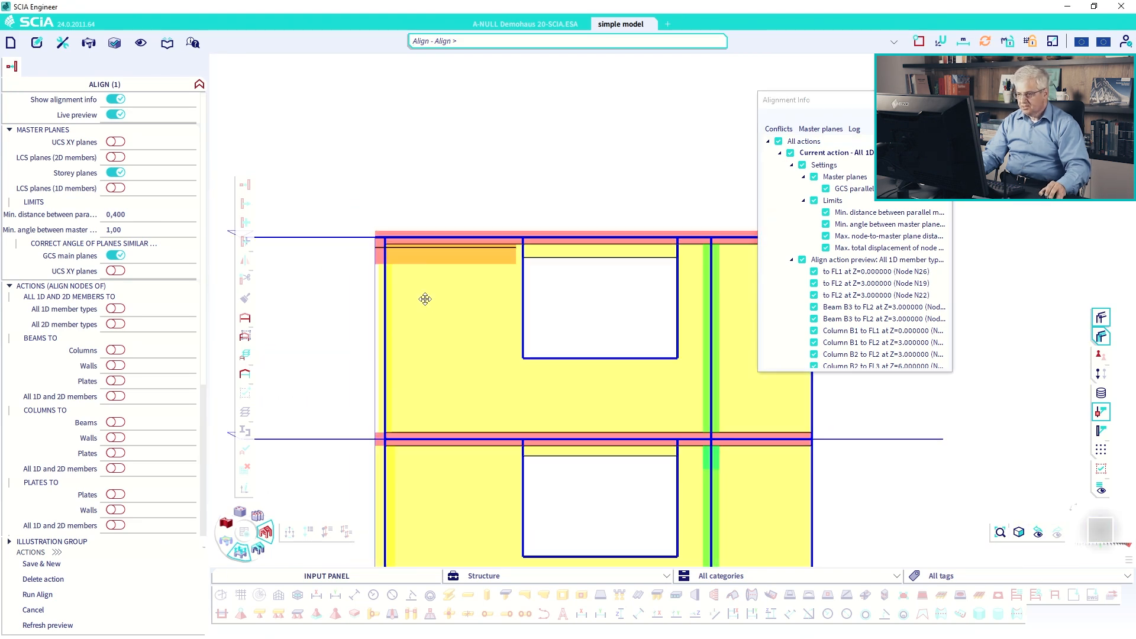
pyautogui.moveTo(425, 299); pyautogui.dragTo(408, 247, button='middle')
pyautogui.click(77, 595)
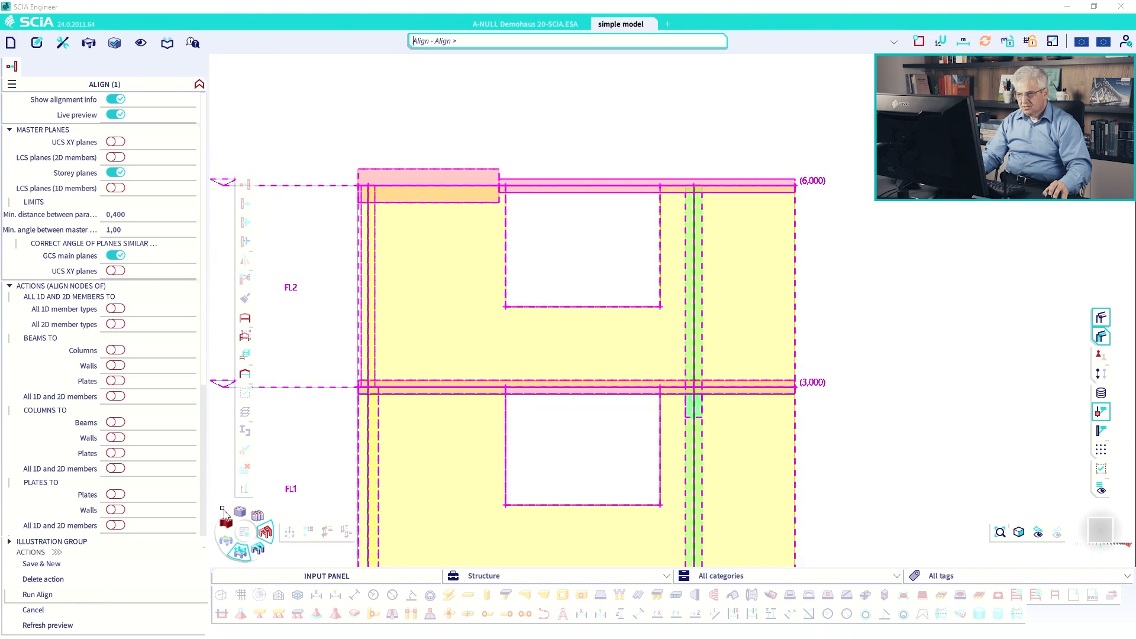
pyautogui.press('Escape')
pyautogui.keyDown('ctrl'); pyautogui.moveTo(447, 300); pyautogui.dragTo(465, 309, button='right'); pyautogui.keyUp('ctrl')
pyautogui.scroll(-5, 504, 286)
pyautogui.moveTo(559, 278); pyautogui.dragTo(462, 387, button='middle')
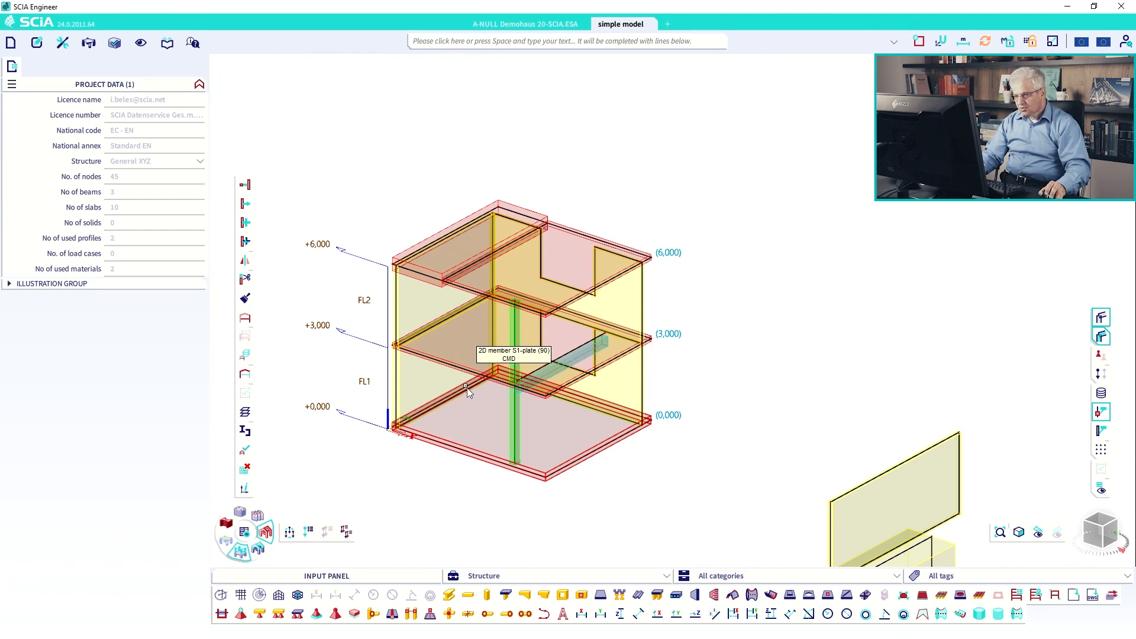
# Preview Align's actions for the two standalone walls beside the building, and leave Align without running it.
pyautogui.moveTo(469, 392); pyautogui.dragTo(394, 321, button='middle')
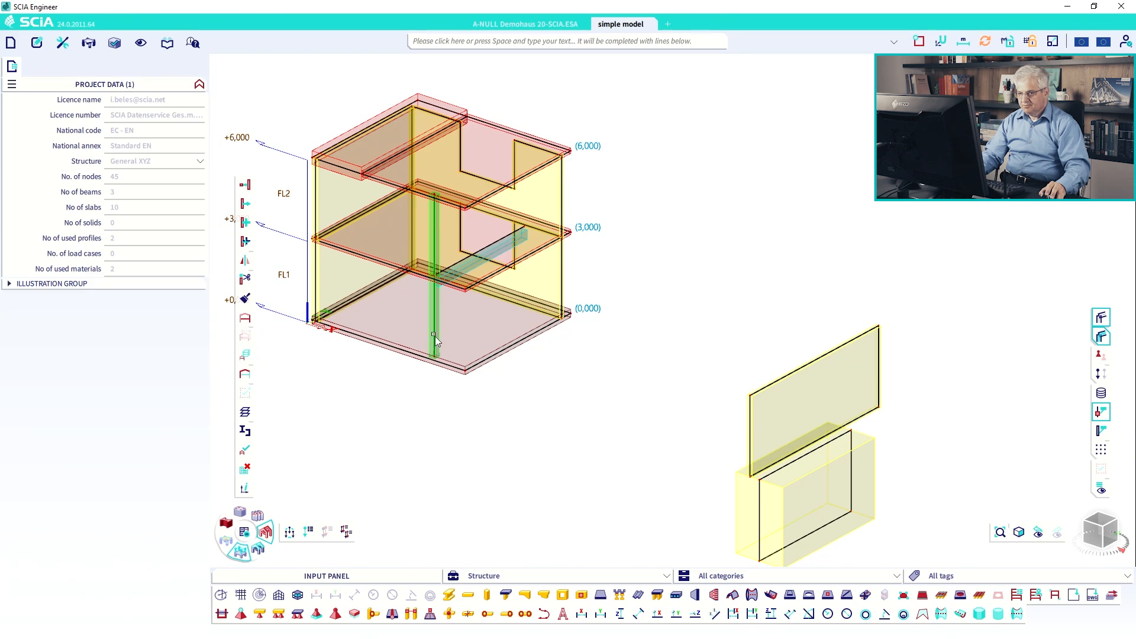
pyautogui.moveTo(641, 459); pyautogui.dragTo(554, 362, button='middle')
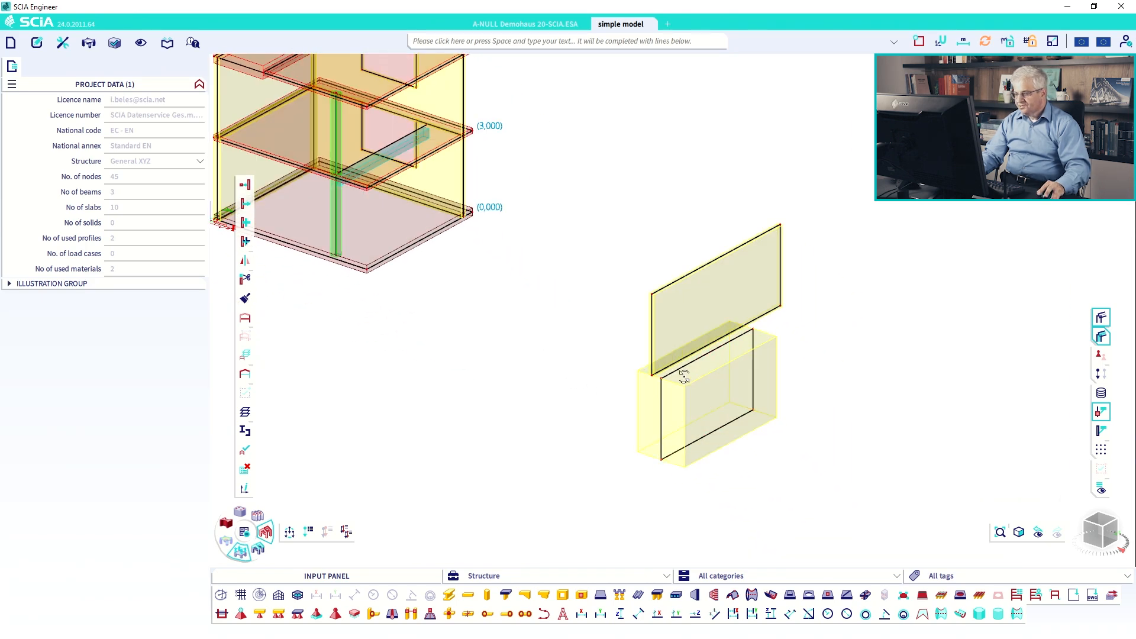
pyautogui.moveTo(682, 375)
pyautogui.keyDown('ctrl'); pyautogui.mouseDown(button='right')
pyautogui.moveTo(680, 365)
pyautogui.moveTo(686, 395)
pyautogui.mouseUp(button='right'); pyautogui.keyUp('ctrl')
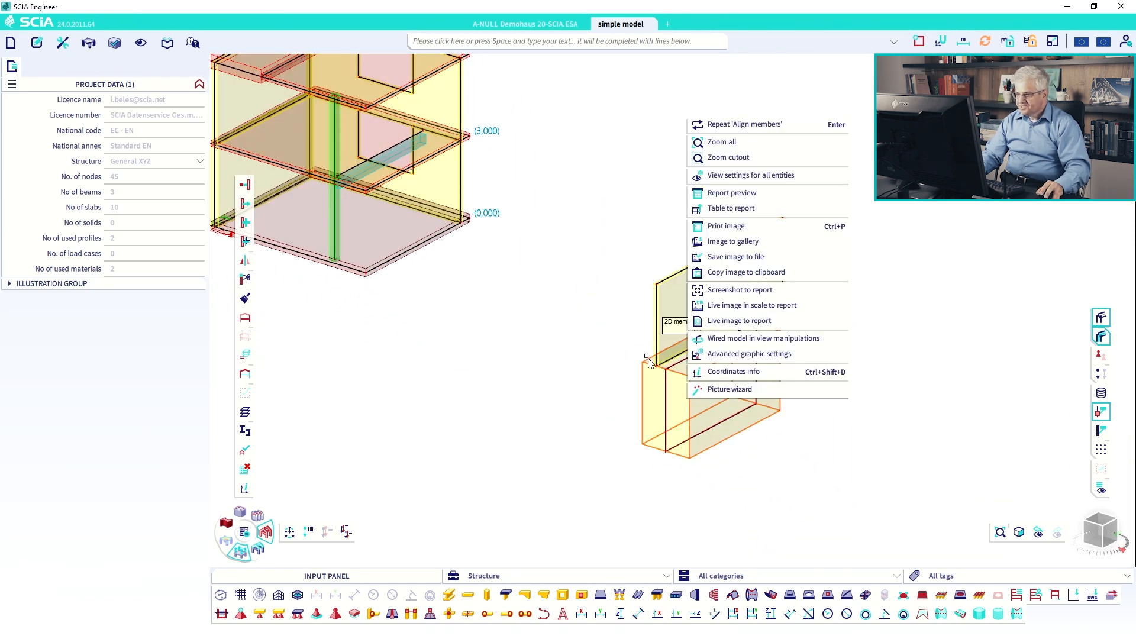
pyautogui.click(617, 361)
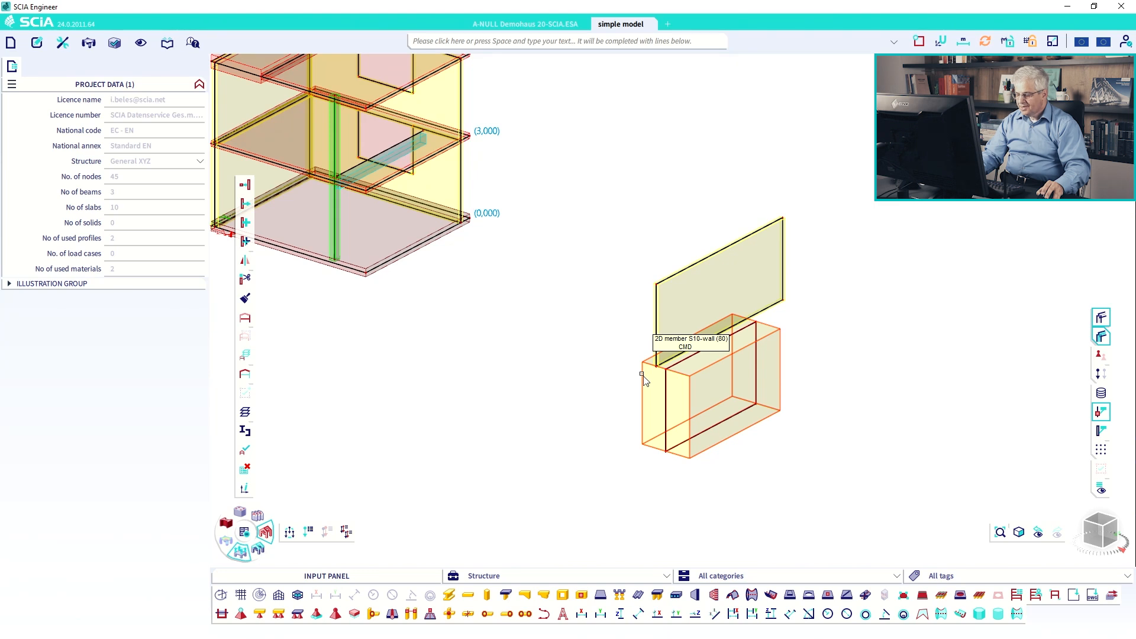
pyautogui.click(642, 376)
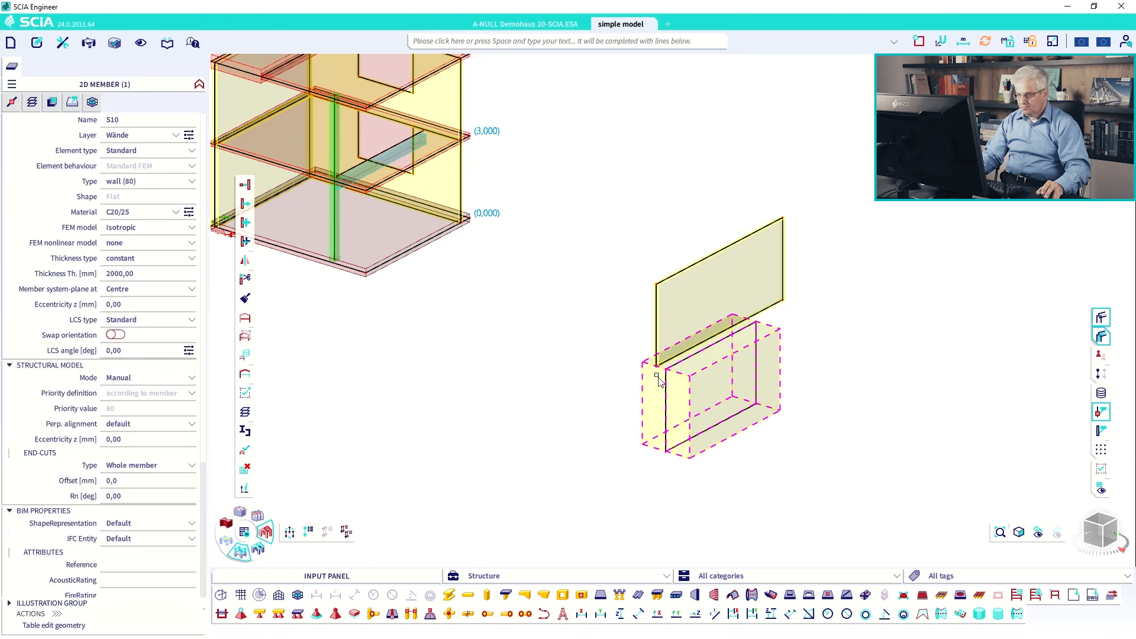
pyautogui.click(657, 316)
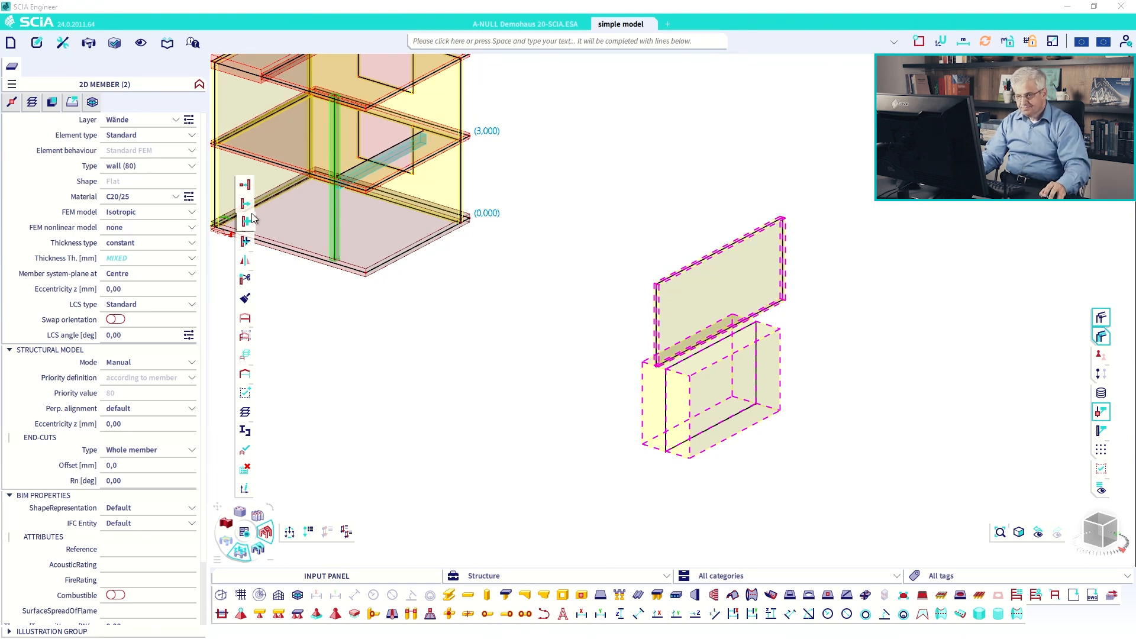
pyautogui.click(245, 184)
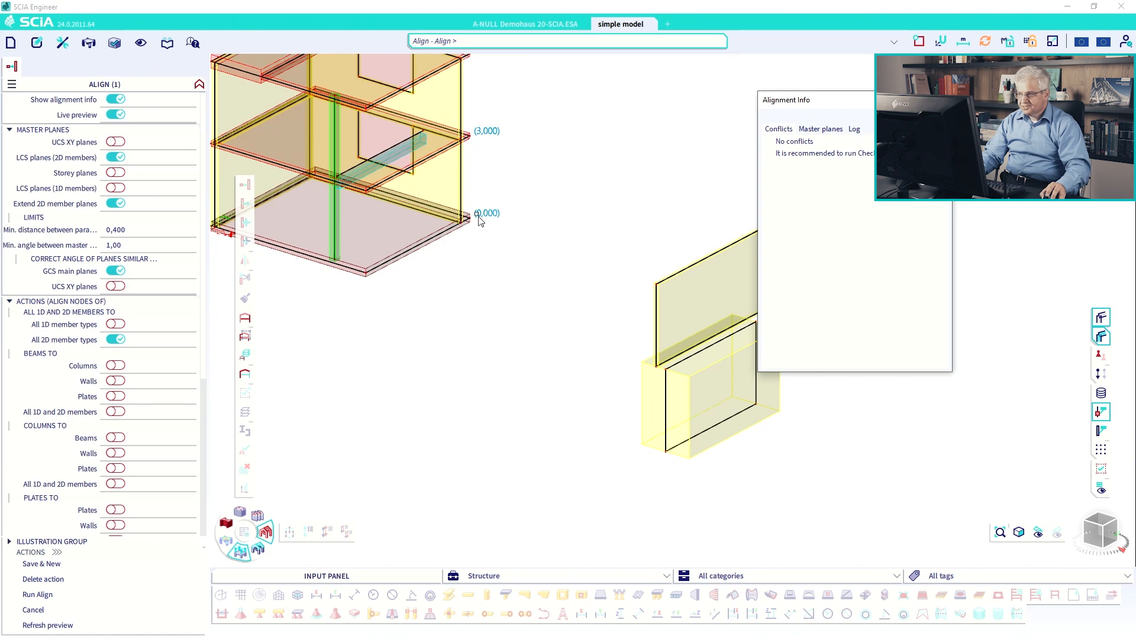
pyautogui.click(778, 142)
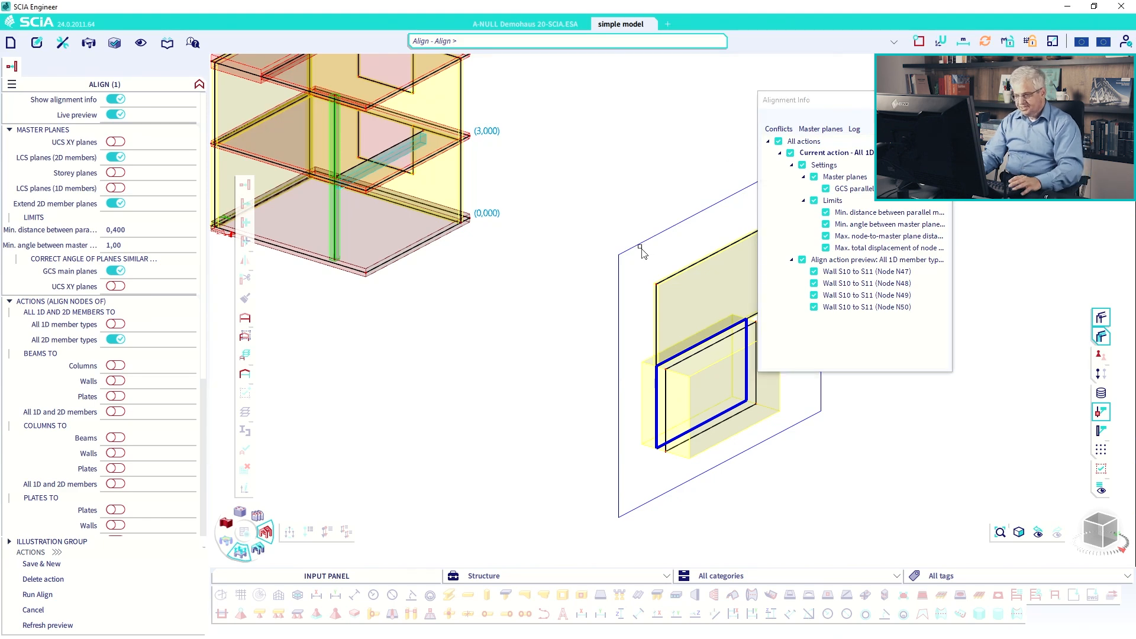
pyautogui.press('Escape')
pyautogui.press('Escape')
# Examine the building in plan and trace the wall and beam planes with temporary marks, and return to a 3D view.
pyautogui.scroll(-5, 627, 250)
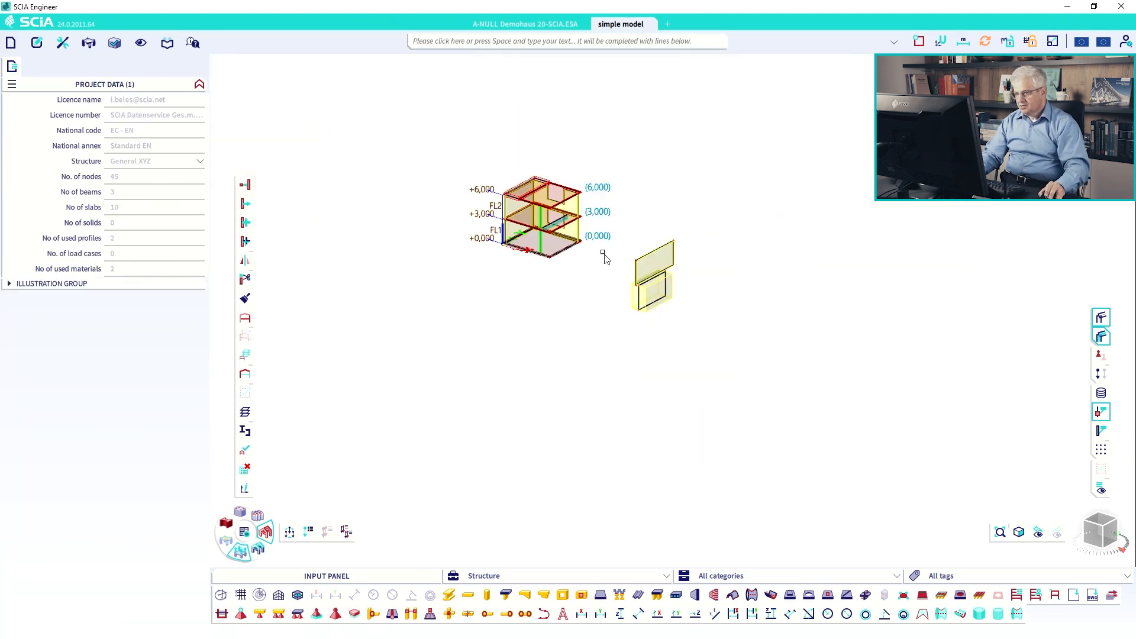
pyautogui.moveTo(604, 255); pyautogui.dragTo(646, 338, button='middle')
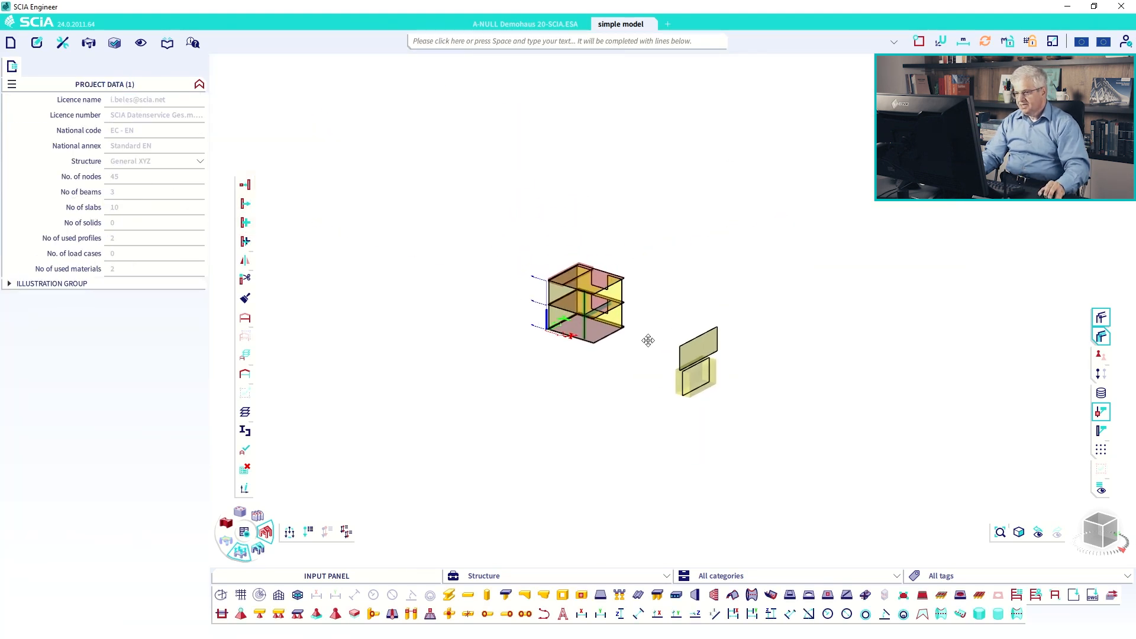
pyautogui.click(1105, 523)
pyautogui.scroll(2, 438, 304)
pyautogui.moveTo(438, 304); pyautogui.dragTo(515, 435, button='middle')
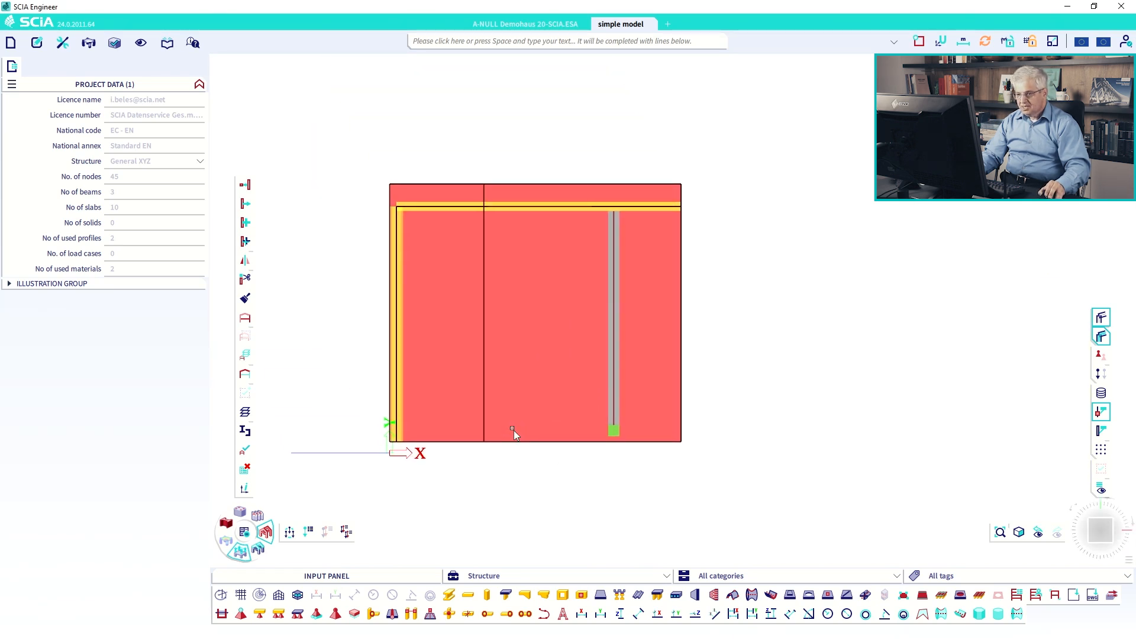
pyautogui.hotkey('ctrl', '2')
pyautogui.moveTo(390, 91); pyautogui.dragTo(392, 529)
pyautogui.moveTo(630, 93); pyautogui.dragTo(649, 502)
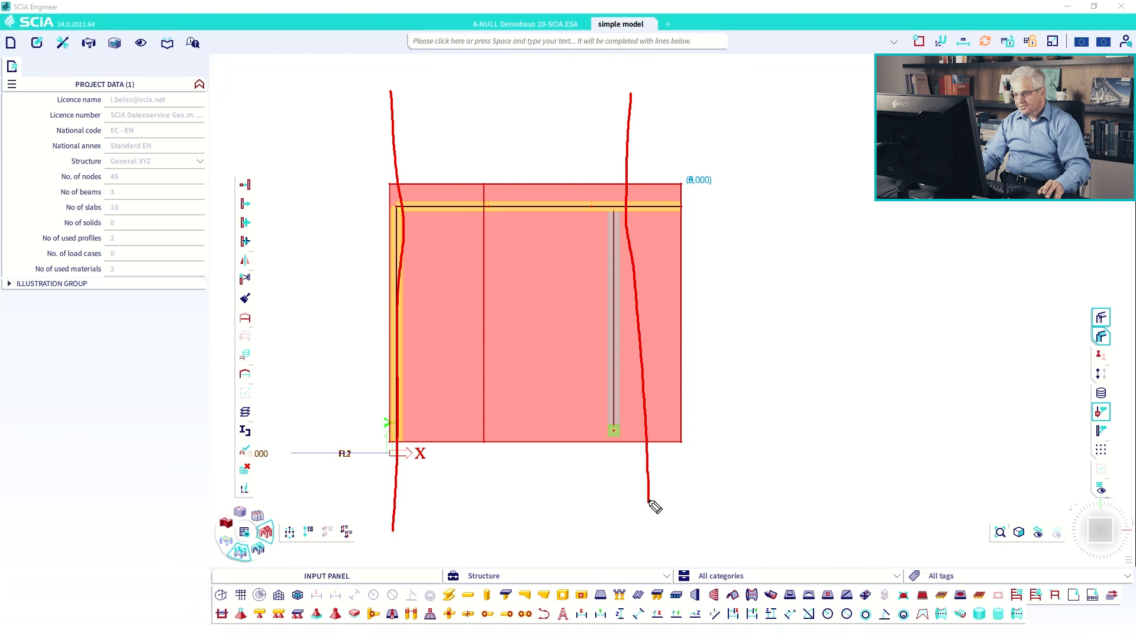
pyautogui.moveTo(861, 204)
pyautogui.mouseDown()
pyautogui.moveTo(580, 216)
pyautogui.moveTo(297, 201)
pyautogui.mouseUp()
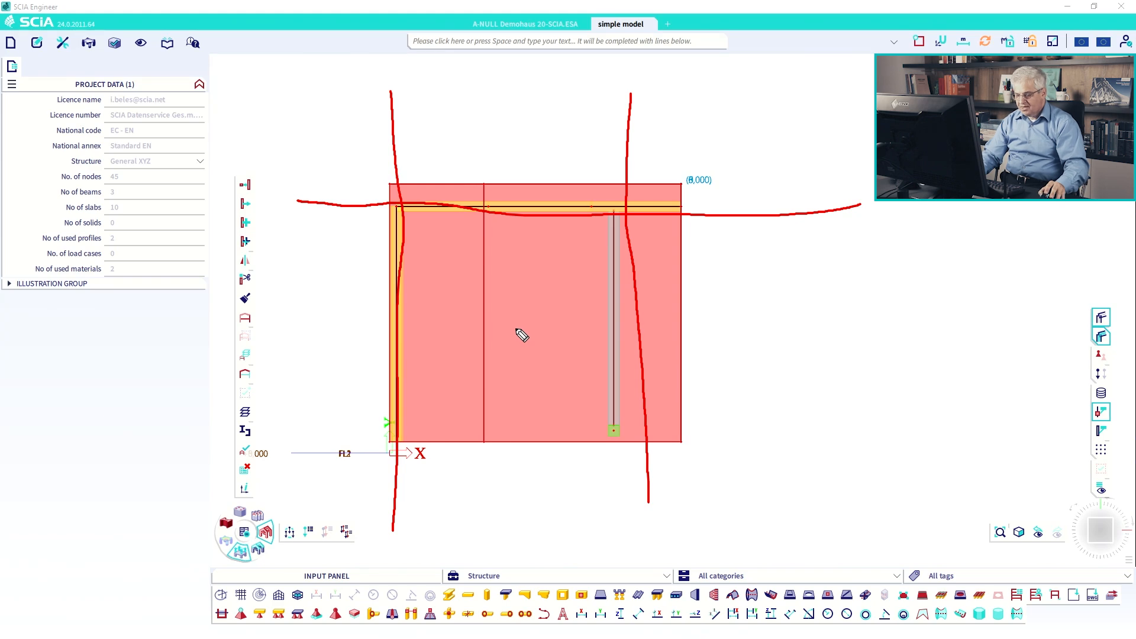
pyautogui.press('Escape')
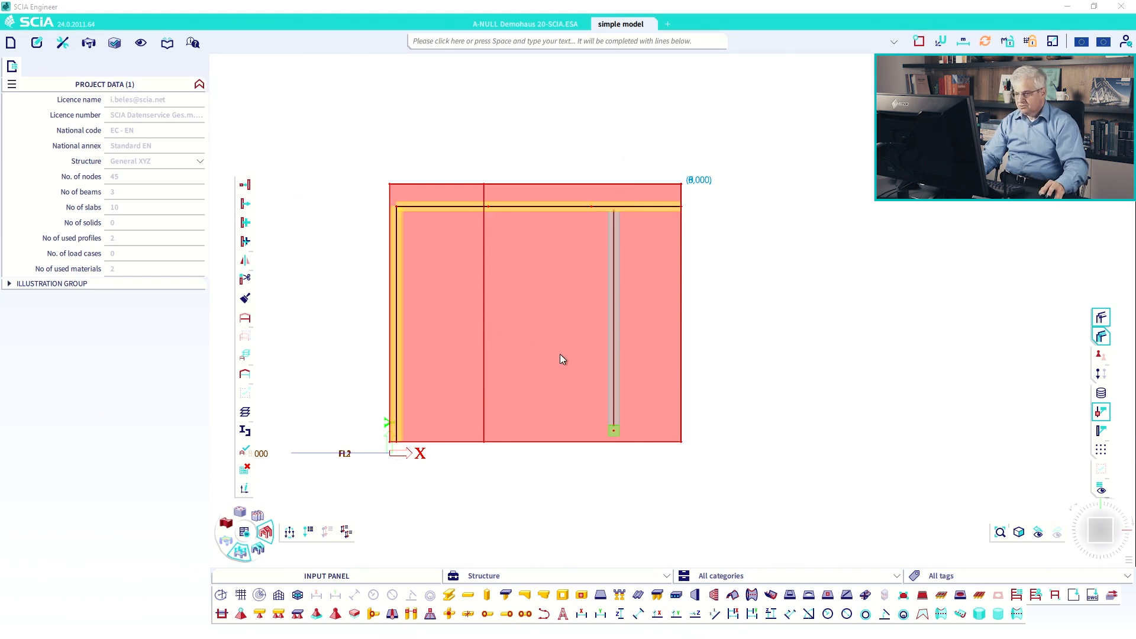
pyautogui.keyDown('ctrl'); pyautogui.moveTo(532, 342); pyautogui.dragTo(508, 274, button='right'); pyautogui.keyUp('ctrl')
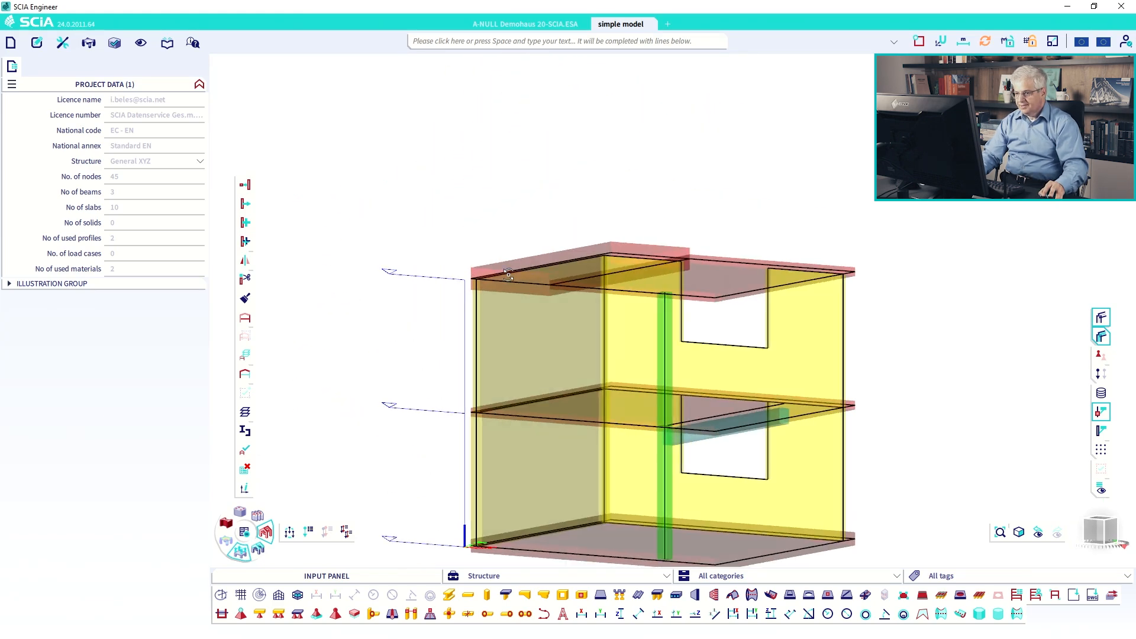
# Close the simple model without saving its changes, and open the project Wände_Abstand.esa.
pyautogui.click(652, 24)
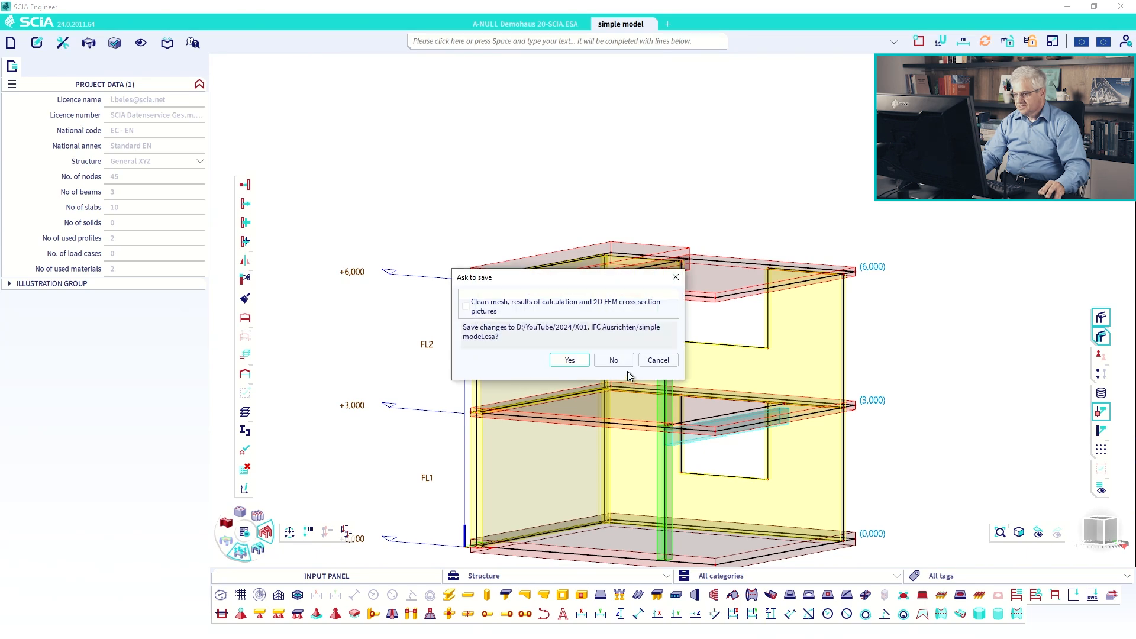
pyautogui.click(624, 360)
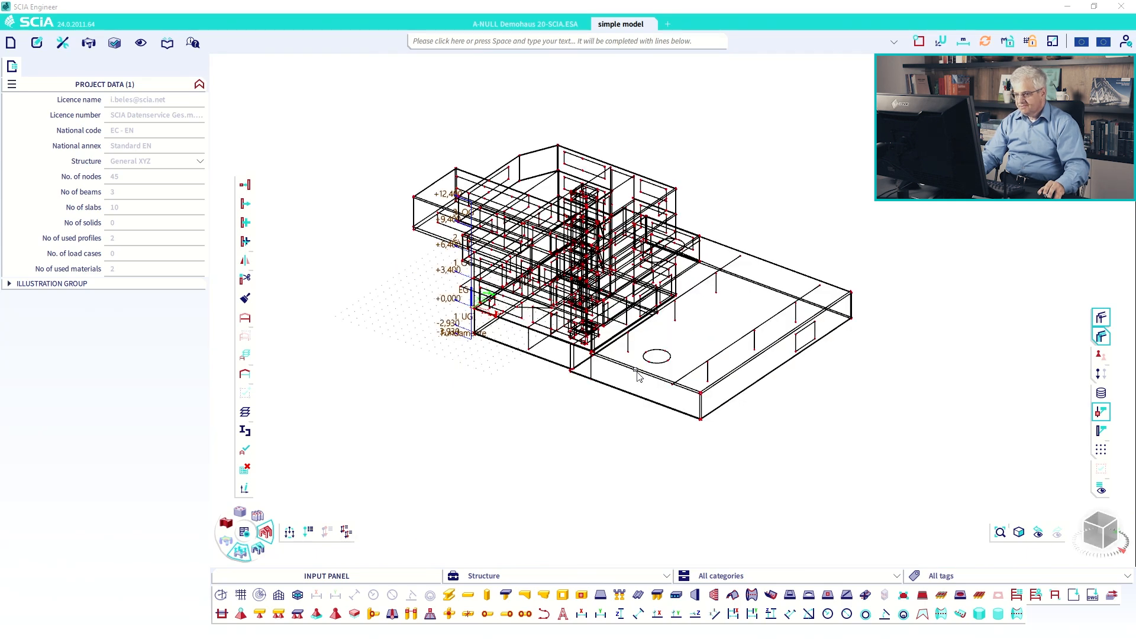
pyautogui.hotkey('ctrl', 'o')
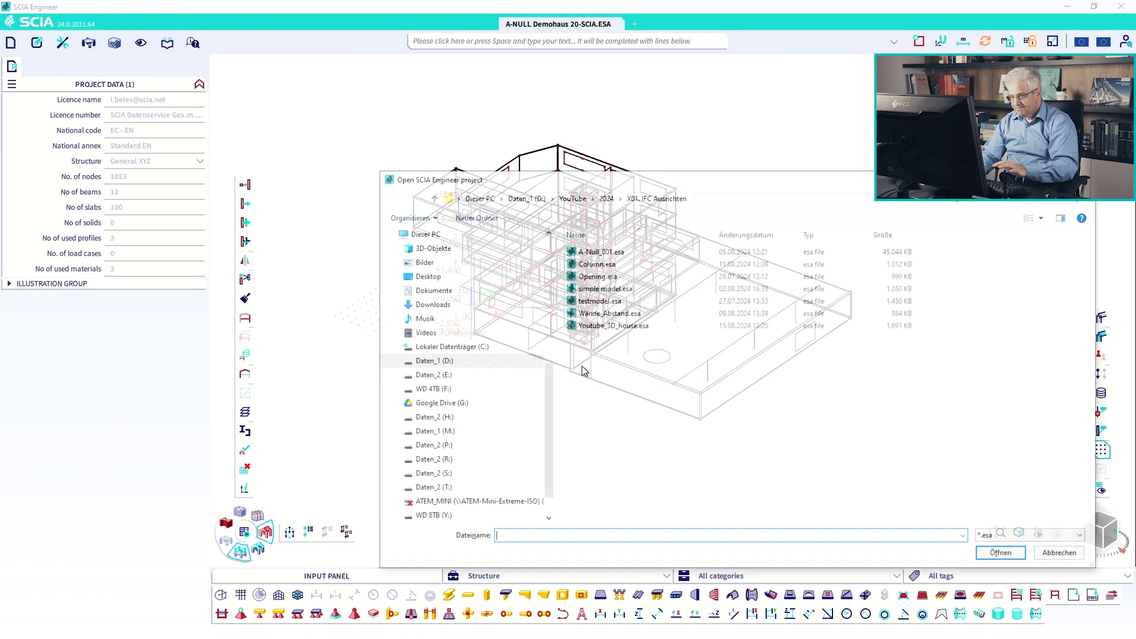
pyautogui.click(609, 314)
pyautogui.click(1002, 555)
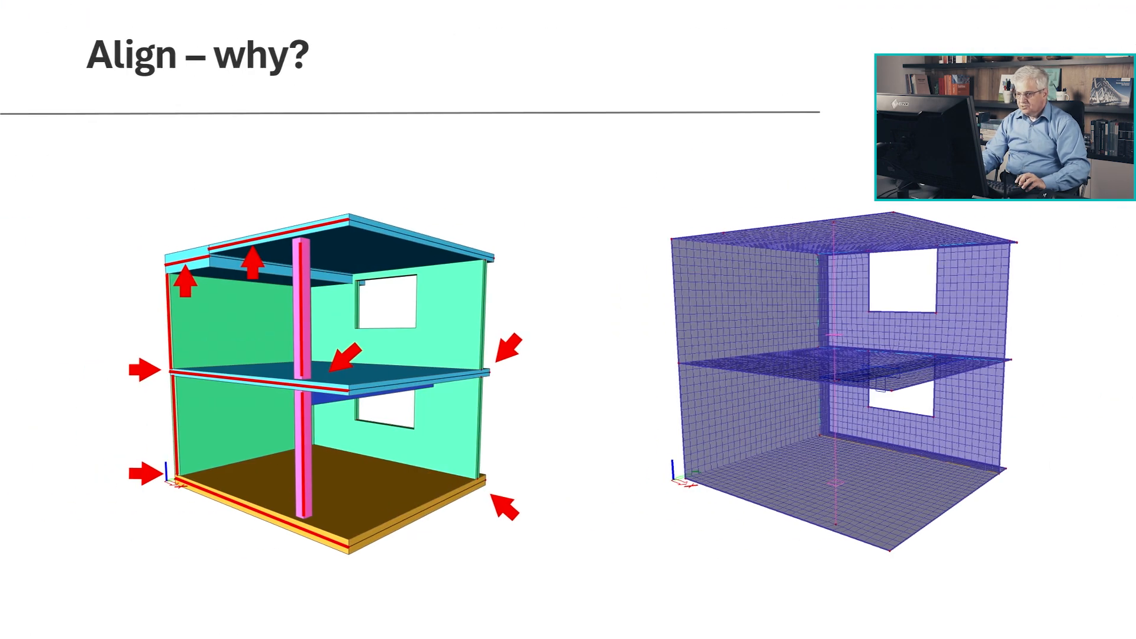
pyautogui.press('Right')
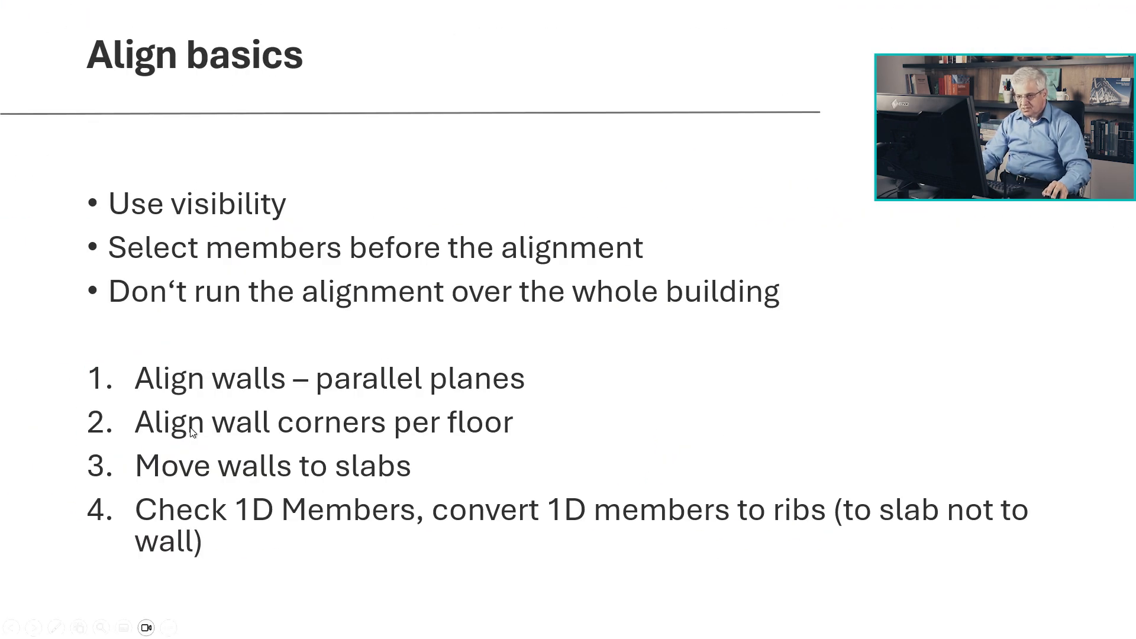
pyautogui.press('Right')
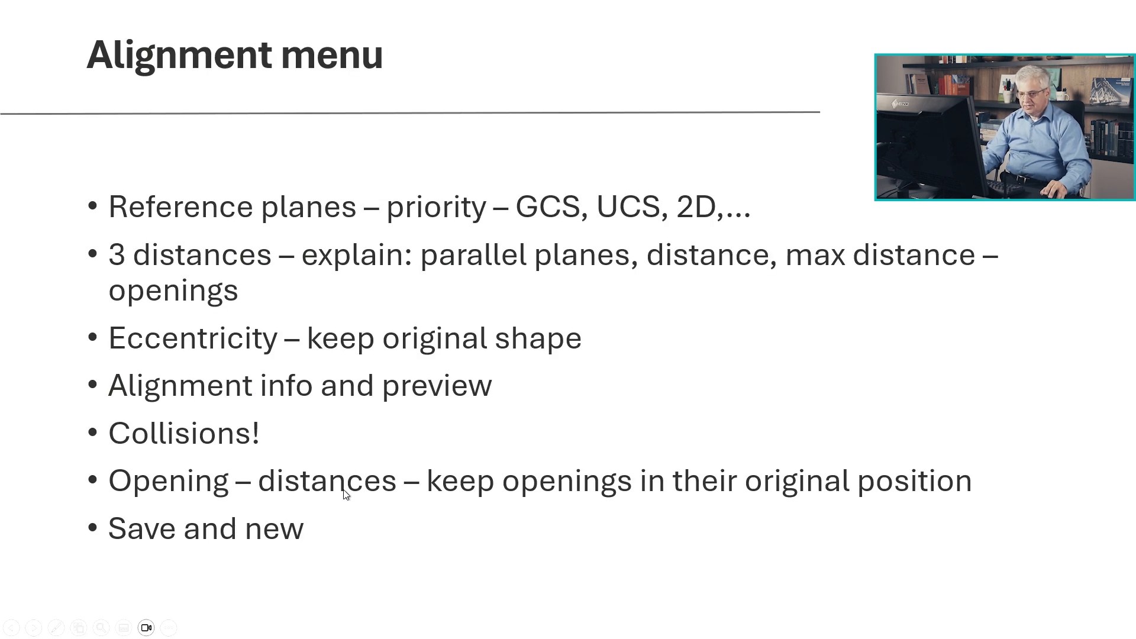
pyautogui.hotkey('alt', 'Tab')
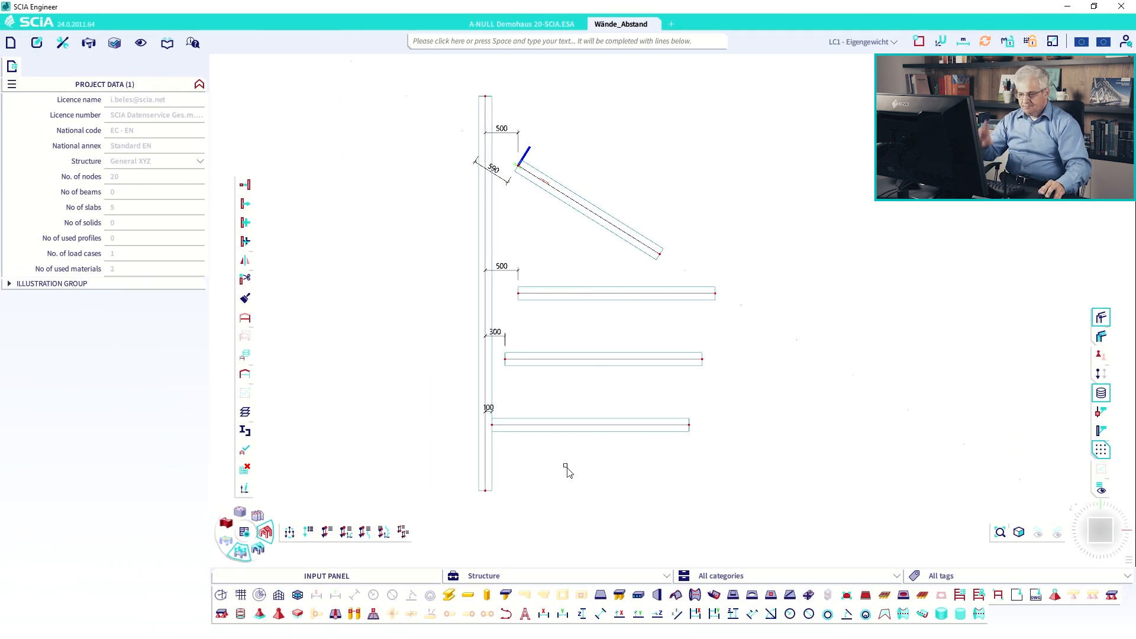
# Start Align for the whole wall model, and check the wall arrangement in 3D and in plan.
pyautogui.click(245, 187)
pyautogui.click(525, 368)
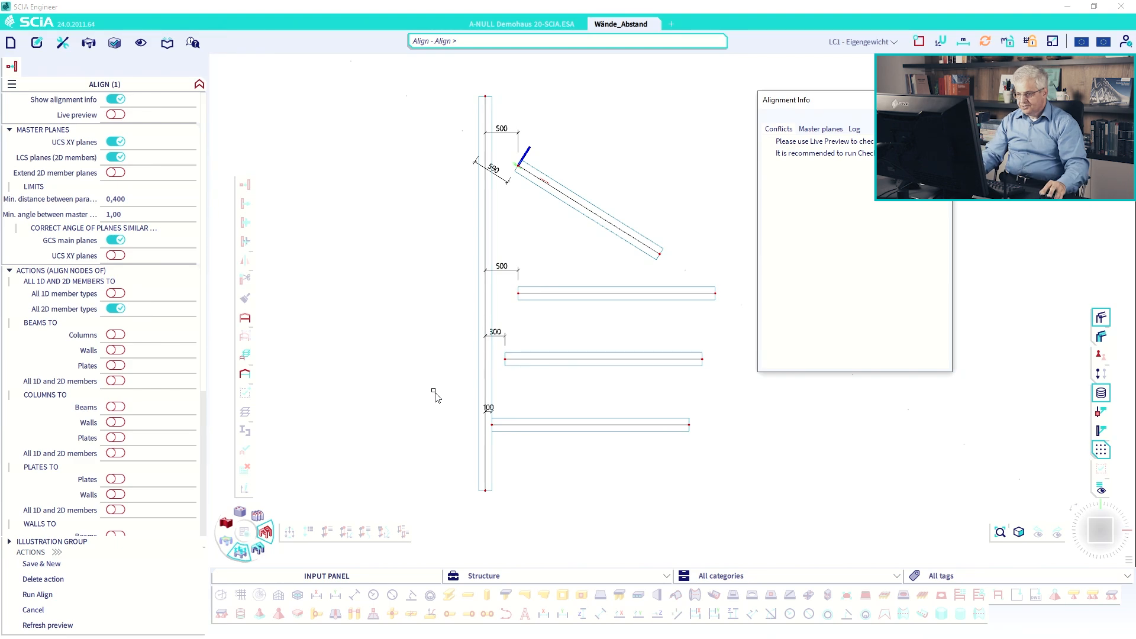
pyautogui.keyDown('ctrl'); pyautogui.moveTo(434, 390); pyautogui.dragTo(410, 355, button='right'); pyautogui.keyUp('ctrl')
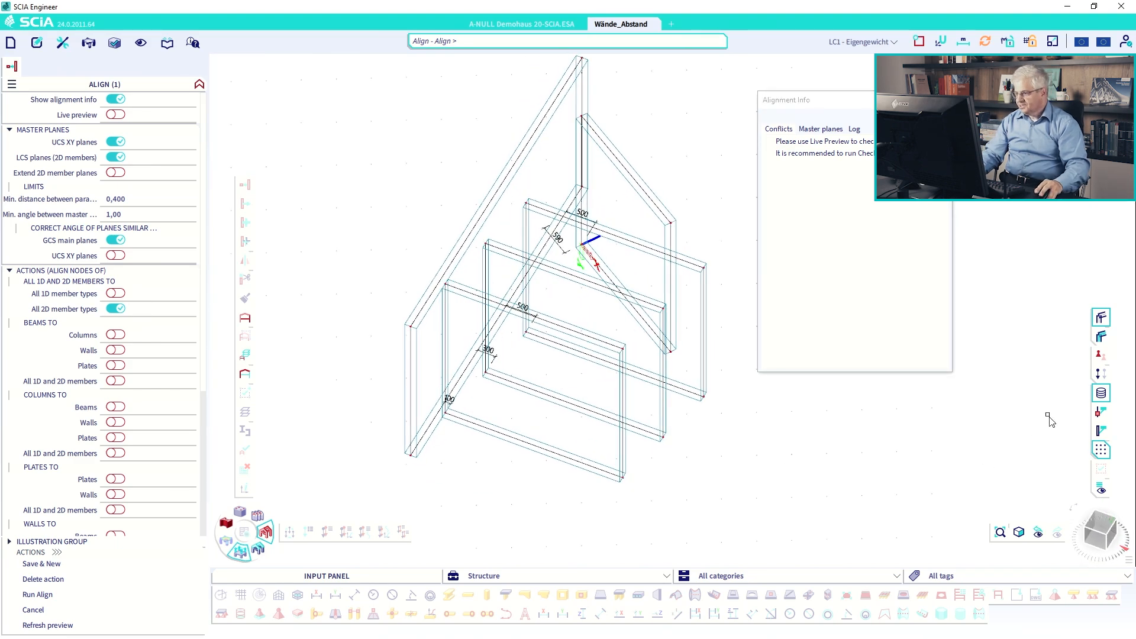
pyautogui.click(1101, 336)
pyautogui.click(1100, 337)
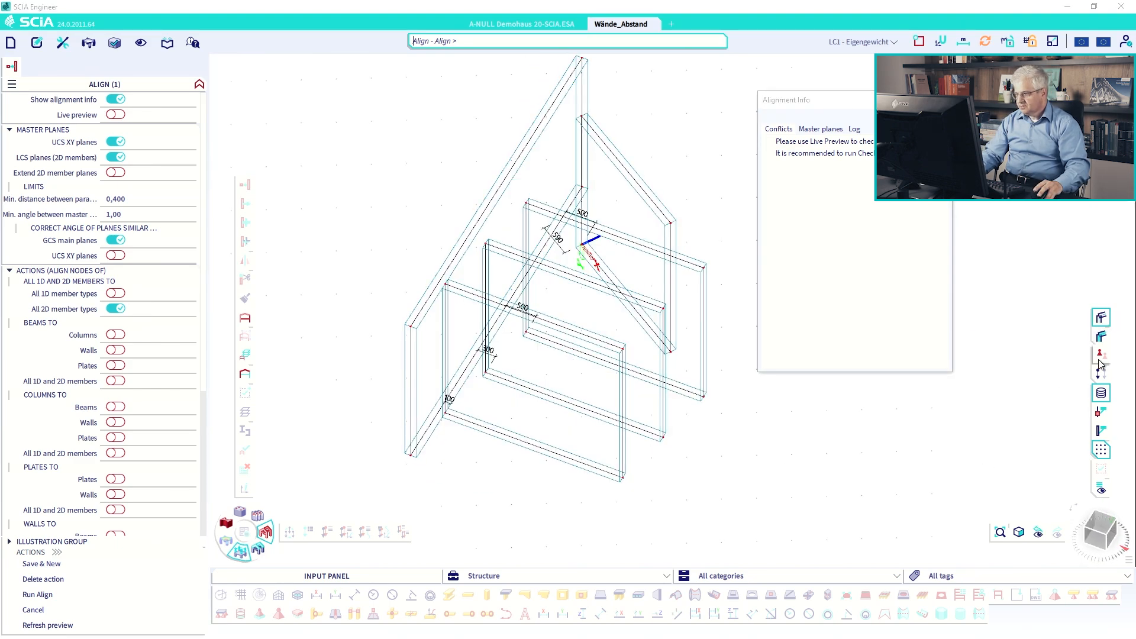
pyautogui.click(1101, 519)
pyautogui.scroll(-3, 470, 386)
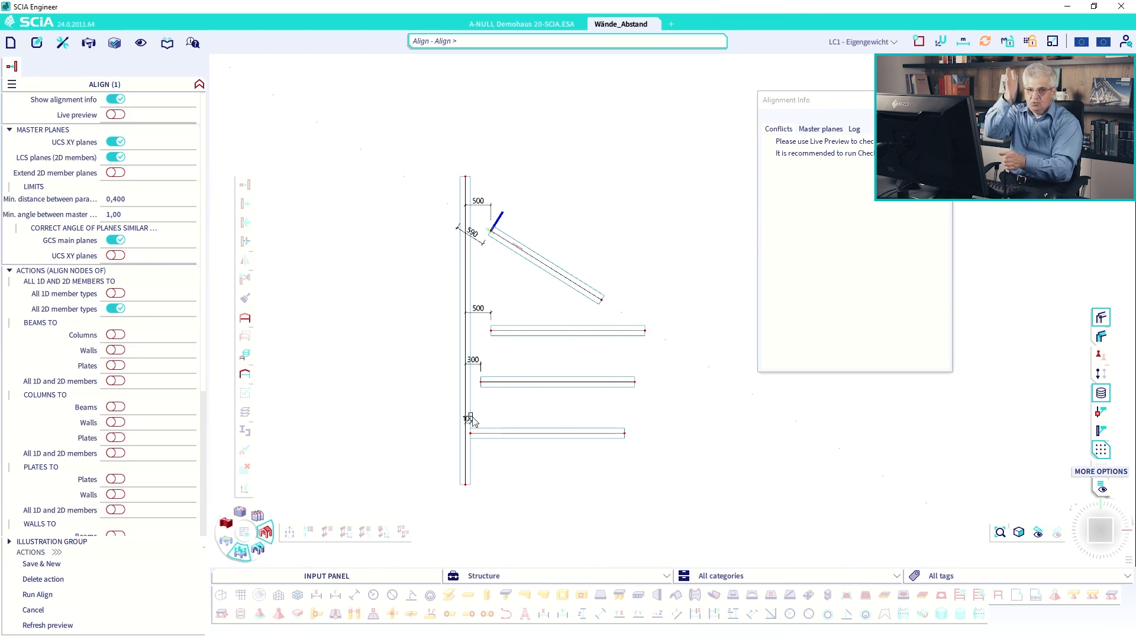
# Mark the minimum distance limit between parallel planes and the gaps from each wall end to the long wall, and clear the marks.
pyautogui.hotkey('ctrl', 'shift', '3')
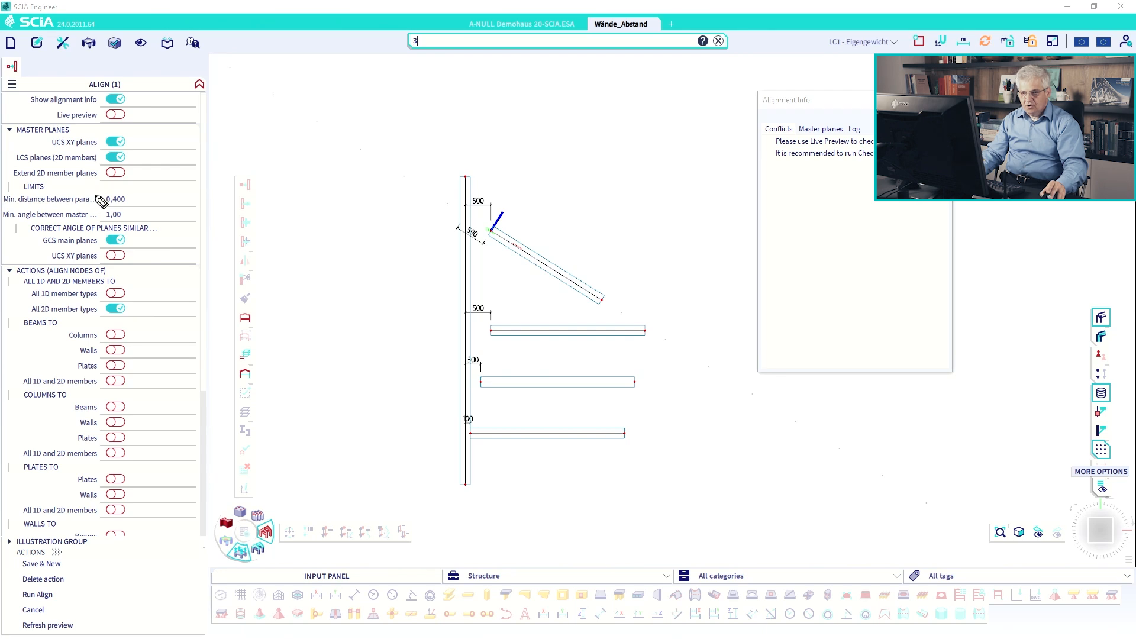
pyautogui.moveTo(96, 195)
pyautogui.mouseDown()
pyautogui.moveTo(132, 209)
pyautogui.moveTo(125, 188)
pyautogui.mouseUp()
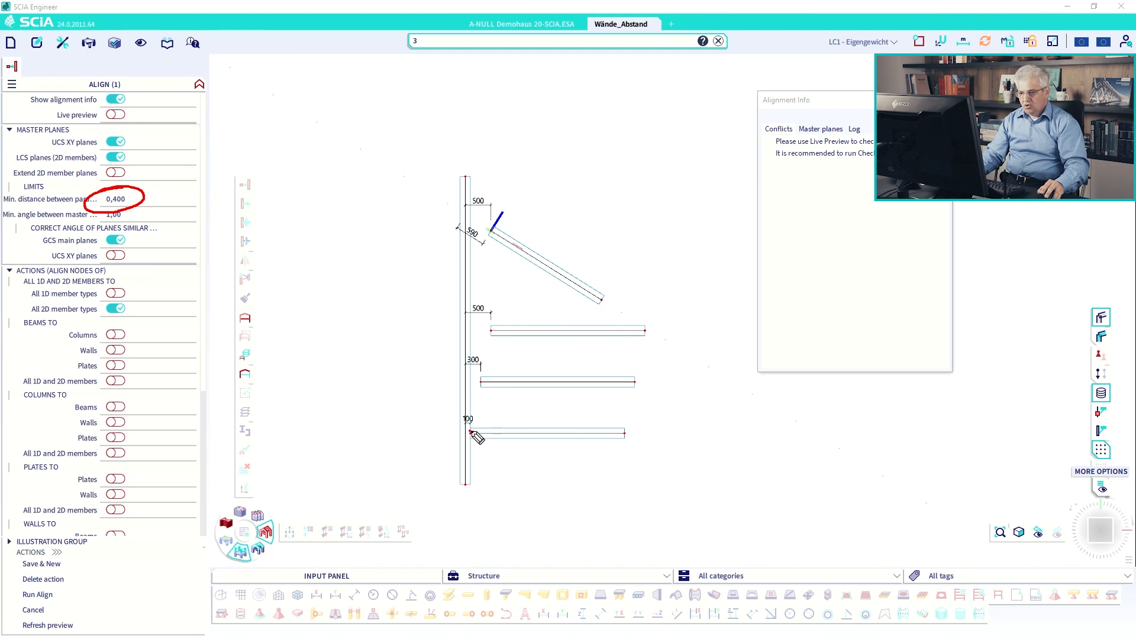
pyautogui.moveTo(469, 432); pyautogui.dragTo(472, 432)
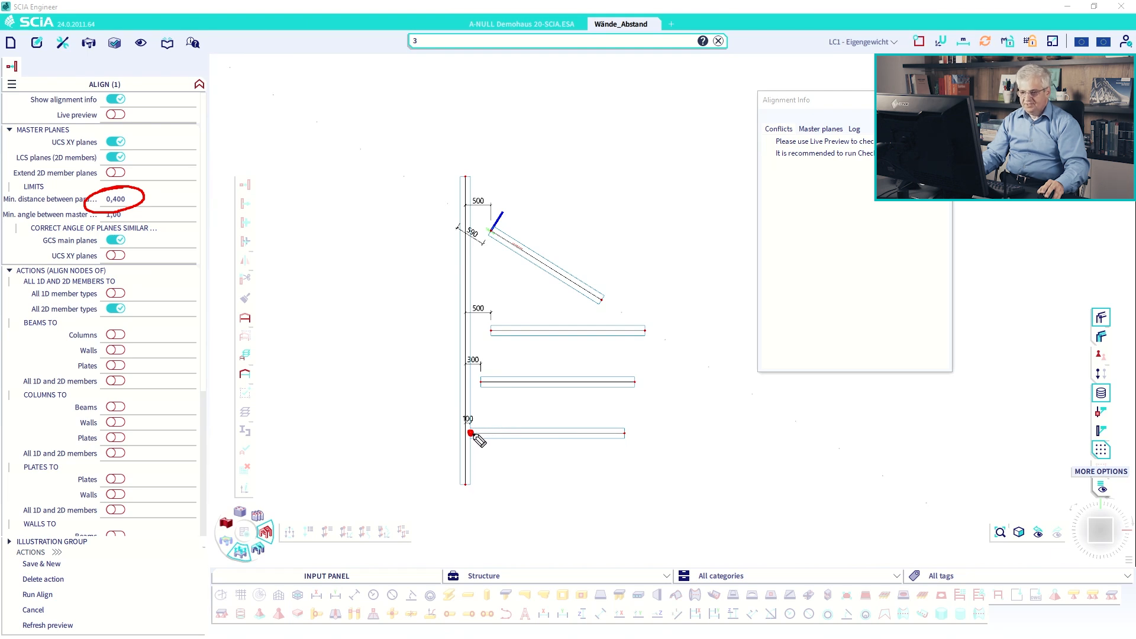
pyautogui.moveTo(471, 430); pyautogui.dragTo(467, 434)
pyautogui.moveTo(486, 383); pyautogui.dragTo(467, 378)
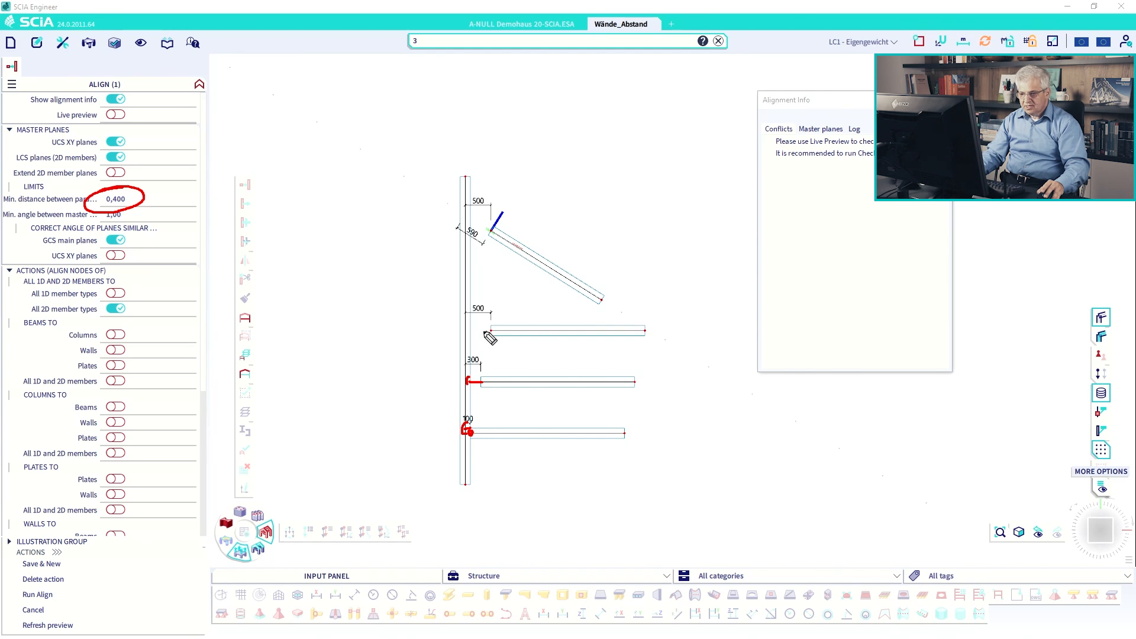
pyautogui.moveTo(475, 324); pyautogui.dragTo(487, 330)
pyautogui.moveTo(493, 230)
pyautogui.mouseDown()
pyautogui.moveTo(463, 213)
pyautogui.moveTo(465, 228)
pyautogui.mouseUp()
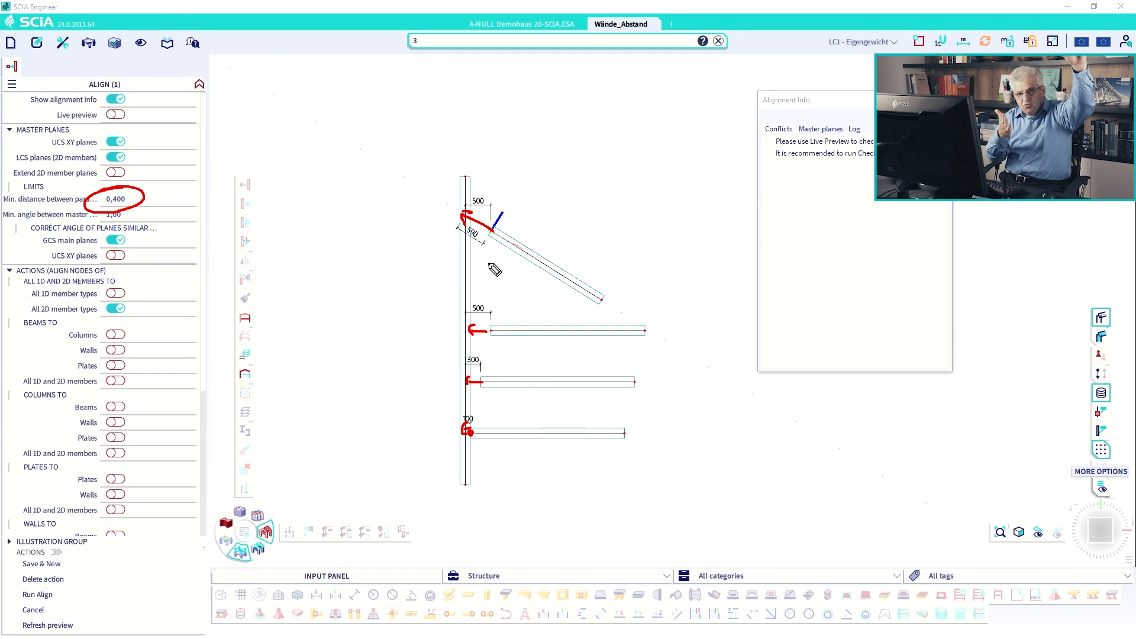
pyautogui.press('Escape')
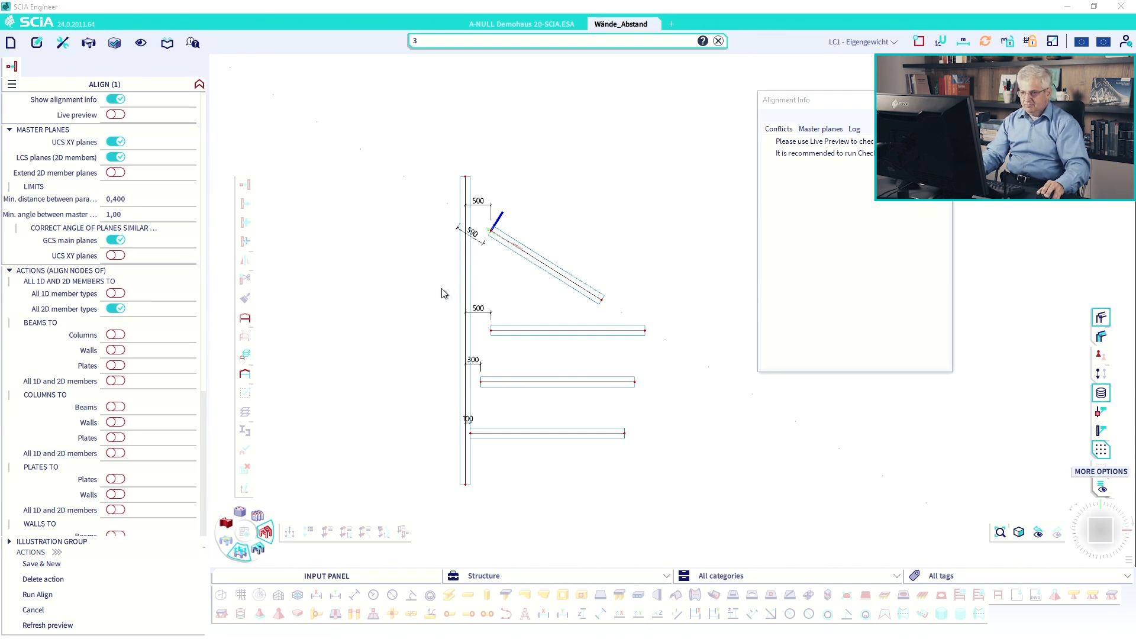
# Set the minimum distance between parallel master planes to 0 in the Align limits.
pyautogui.click(138, 204)
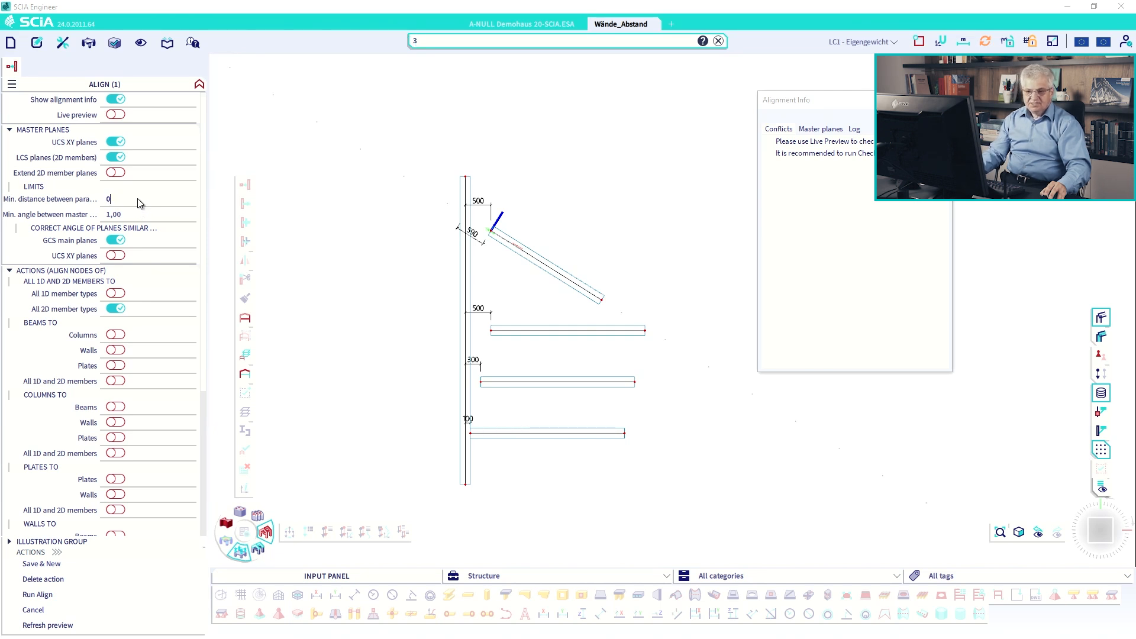
pyautogui.write('0')
pyautogui.press('Return')
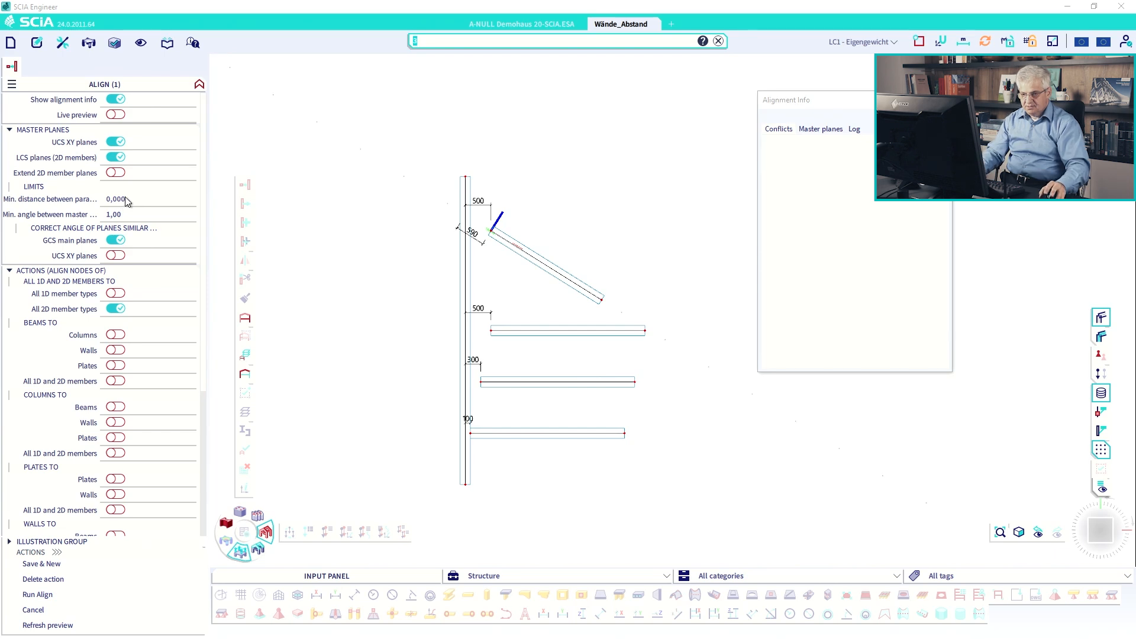
pyautogui.scroll(-5, 146, 267)
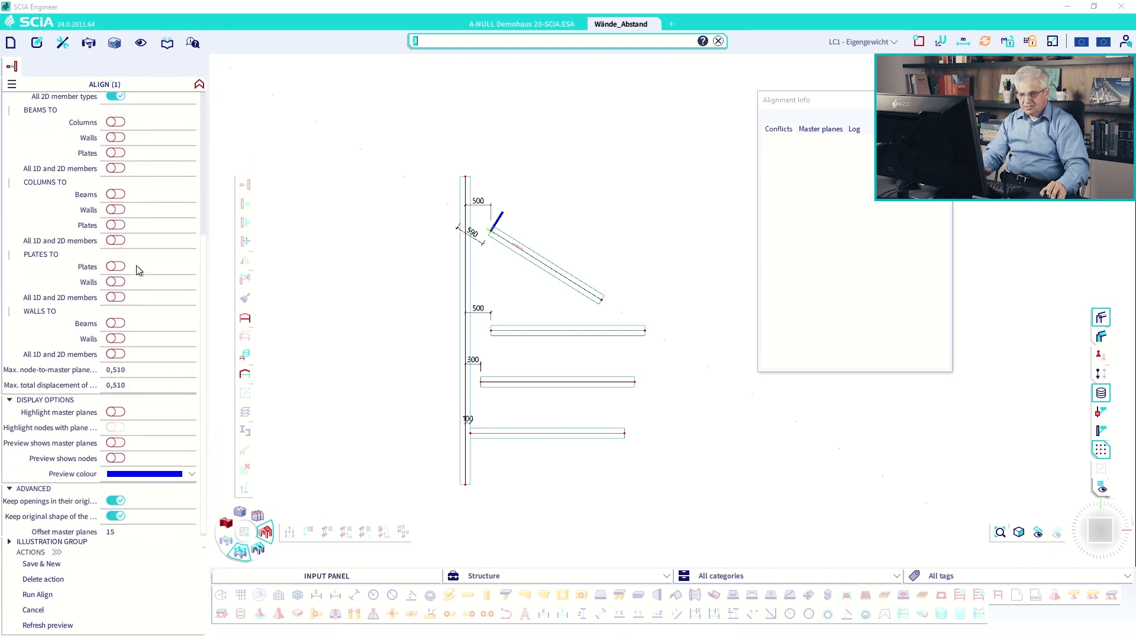
# Set the maximum node-to-master plane distance to 0.2 in Align, enable the live preview, and display all logged actions.
pyautogui.click(129, 371)
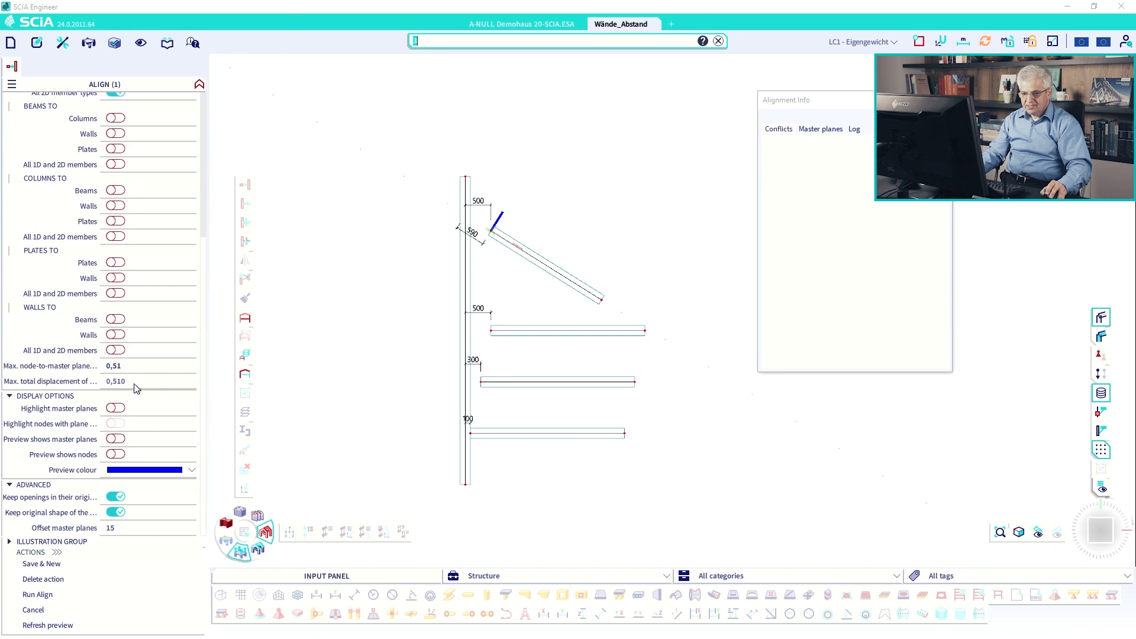
pyautogui.write('0')
pyautogui.scroll(3, 130, 371)
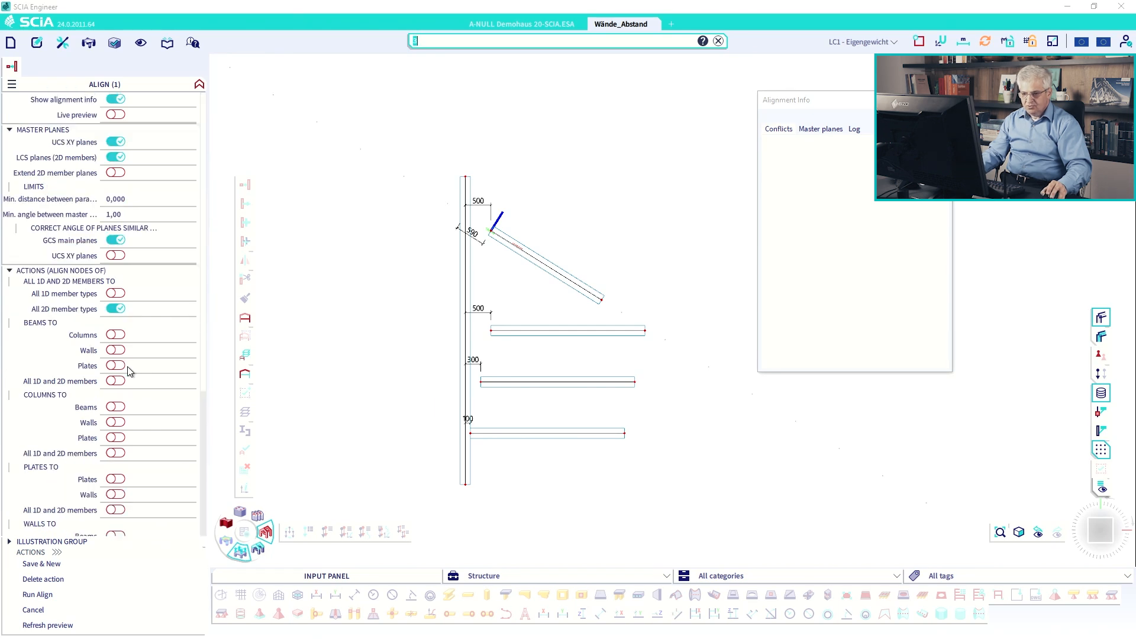
pyautogui.click(114, 115)
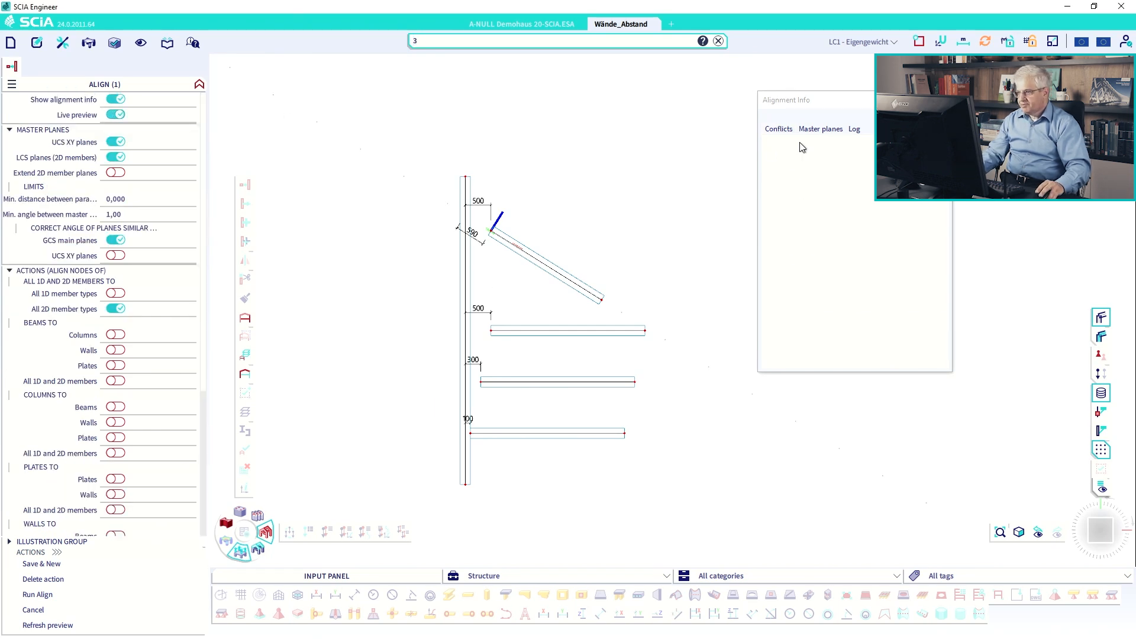
pyautogui.click(854, 130)
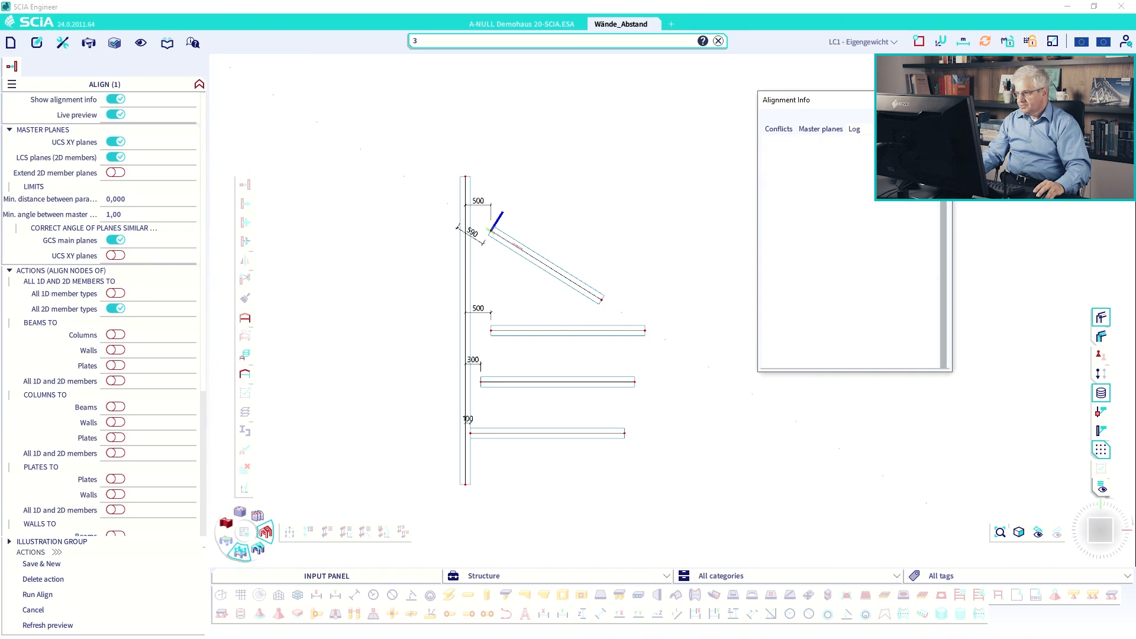
pyautogui.click(779, 142)
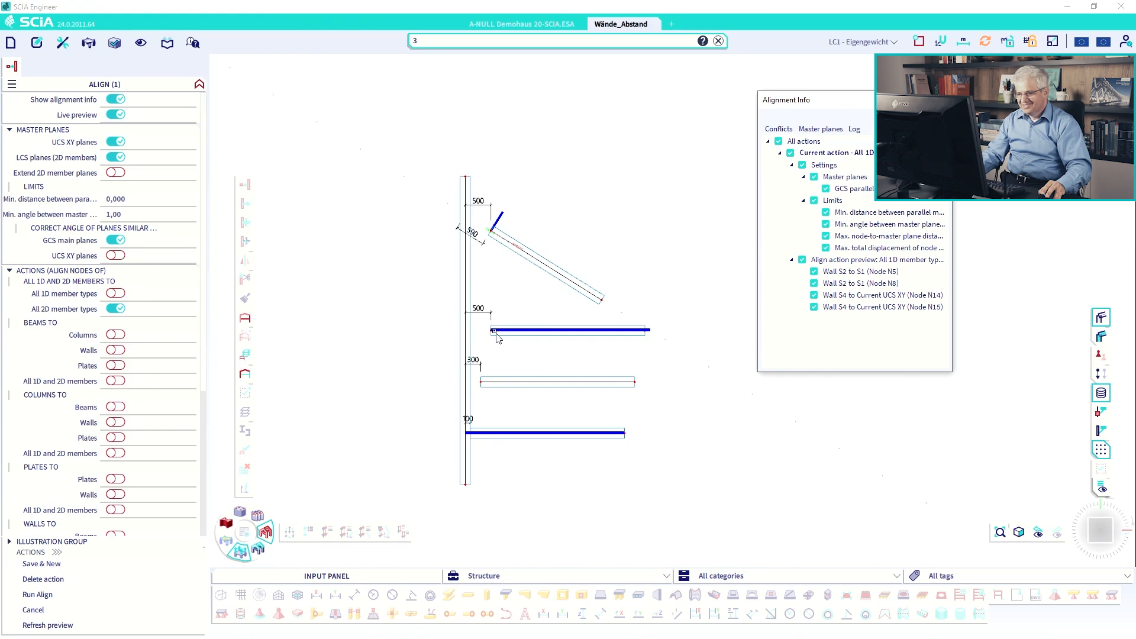
# Set the maximum total displacement of nodes to 0.2 and display all logged actions in the preview again.
pyautogui.scroll(-5, 140, 337)
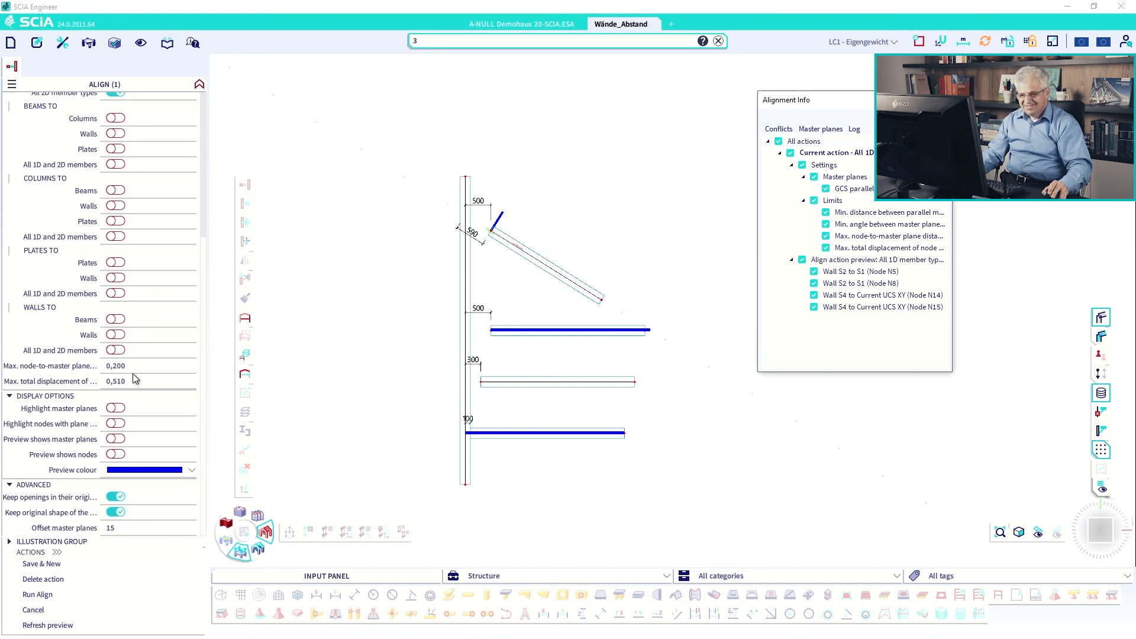
pyautogui.click(135, 379)
pyautogui.write('0,2')
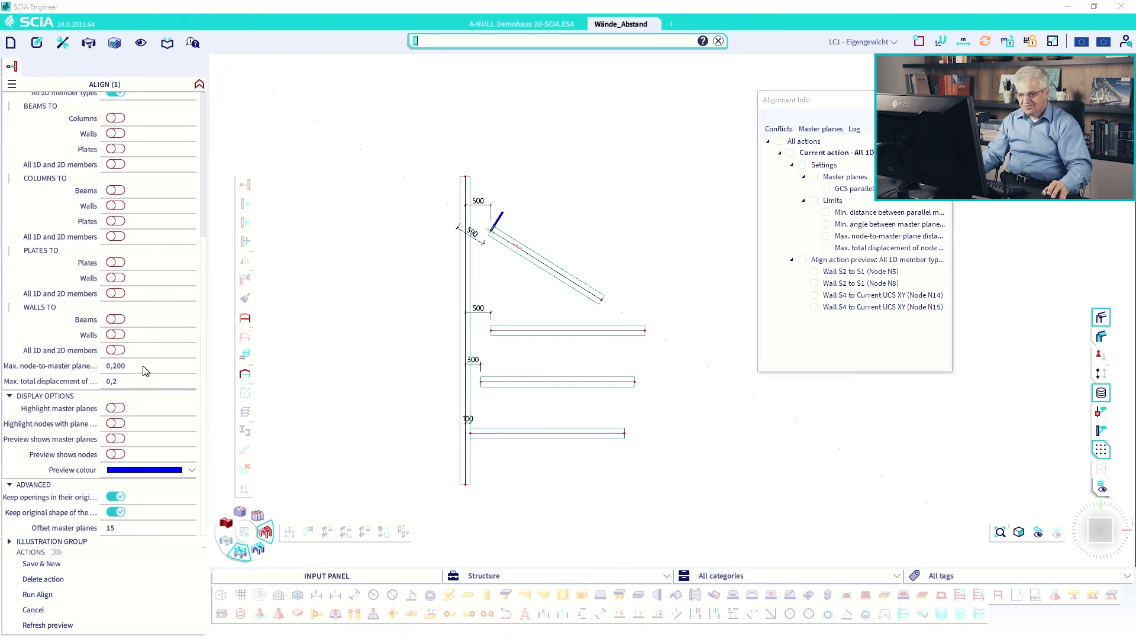
pyautogui.scroll(5, 145, 373)
pyautogui.click(779, 142)
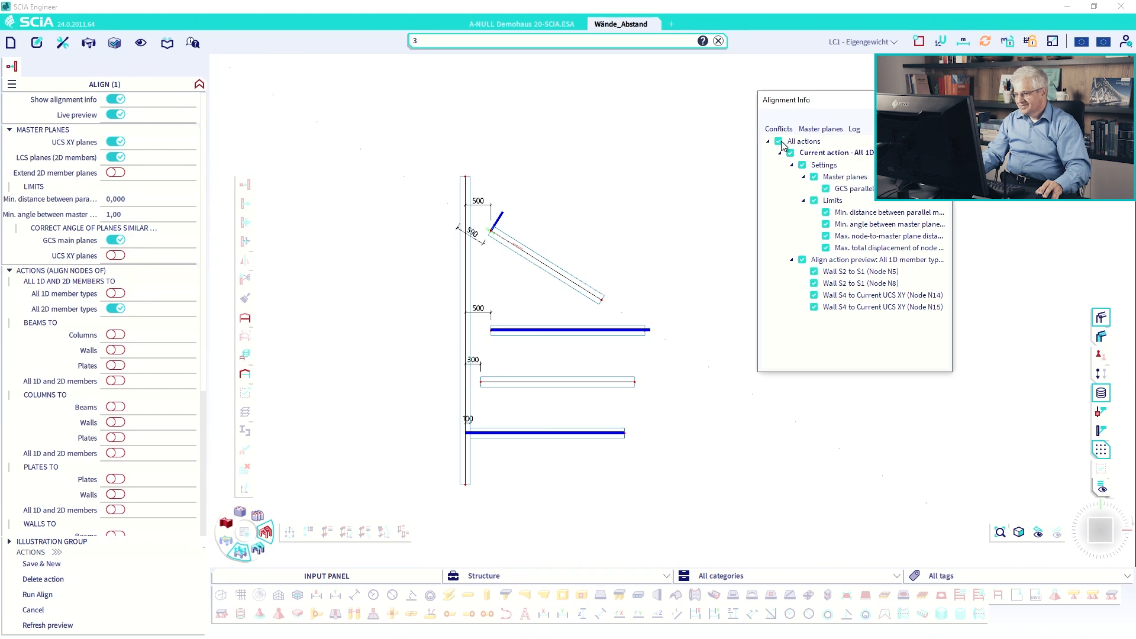
# Examine the previewed wall positions in 3D and in plan, especially the wall ends away from the long wall.
pyautogui.keyDown('ctrl'); pyautogui.moveTo(542, 360); pyautogui.dragTo(501, 329, button='right'); pyautogui.keyUp('ctrl')
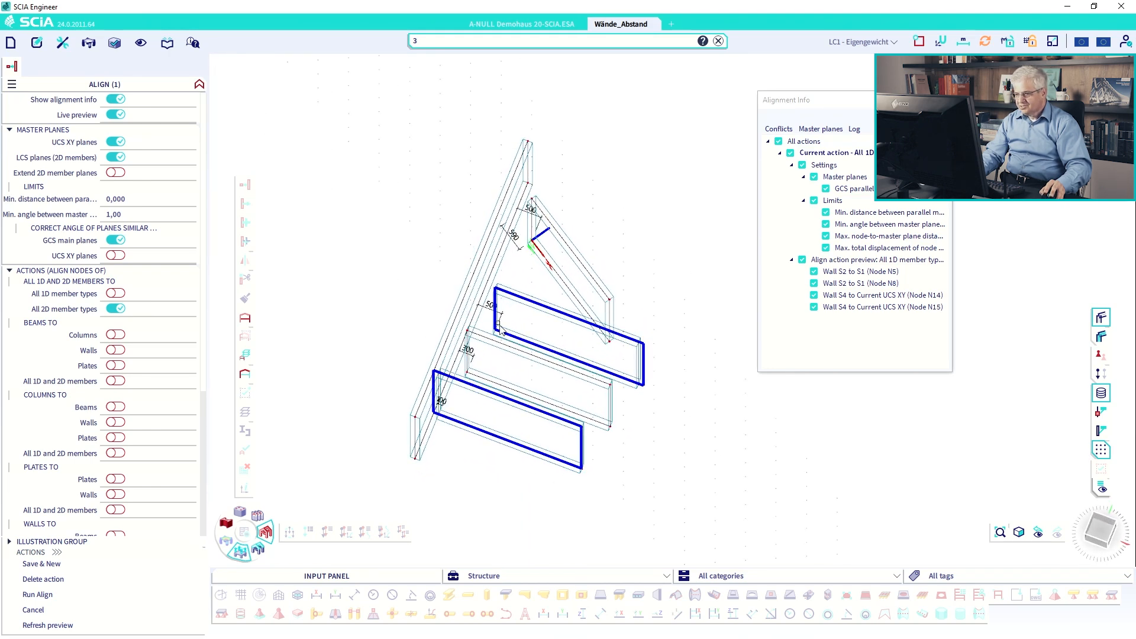
pyautogui.scroll(5, 668, 395)
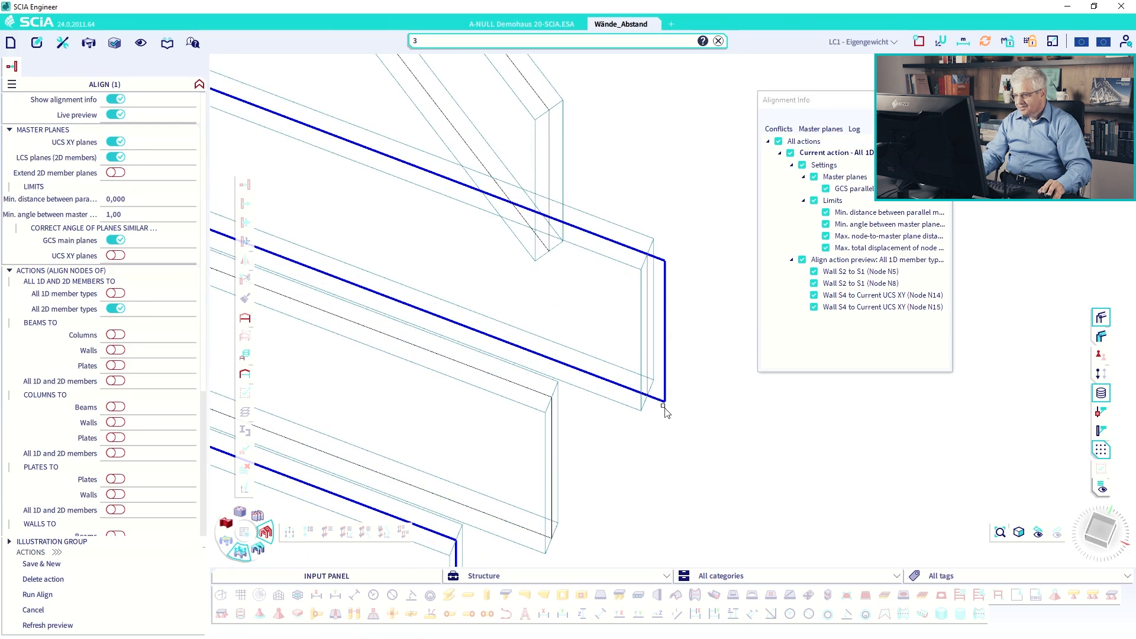
pyautogui.scroll(-5, 668, 395)
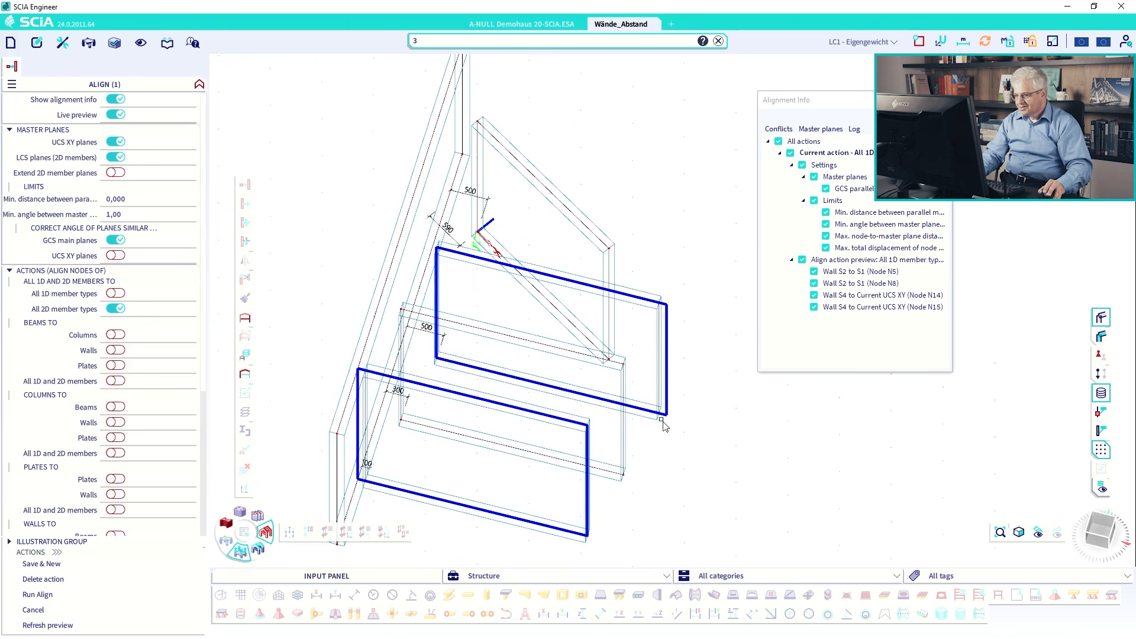
pyautogui.keyDown('ctrl'); pyautogui.moveTo(666, 447); pyautogui.dragTo(642, 460, button='right'); pyautogui.keyUp('ctrl')
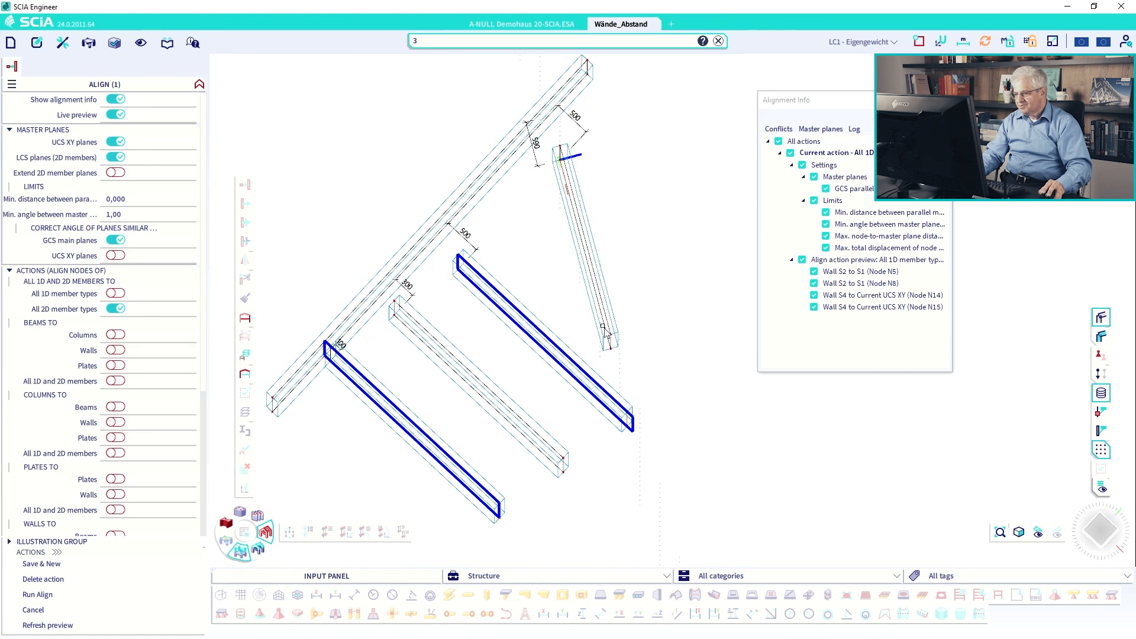
pyautogui.click(1111, 530)
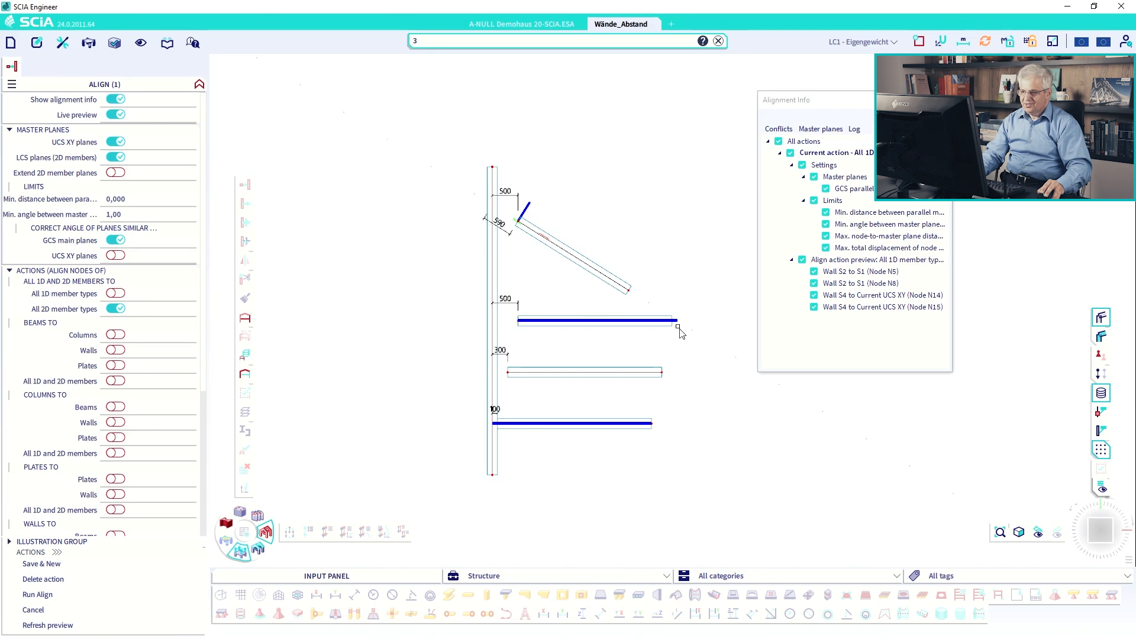
pyautogui.keyDown('ctrl'); pyautogui.moveTo(650, 340); pyautogui.dragTo(638, 317, button='right'); pyautogui.keyUp('ctrl')
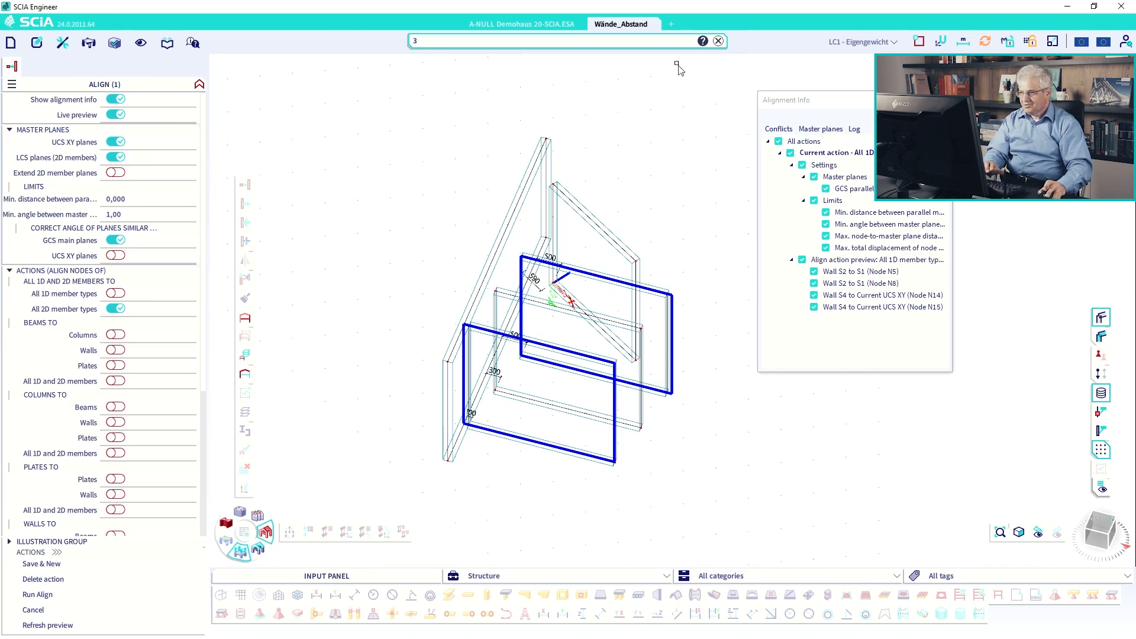
# Cancel Align without running it, and reset the UCS to the GCS position.
pyautogui.click(717, 41)
pyautogui.press('Escape')
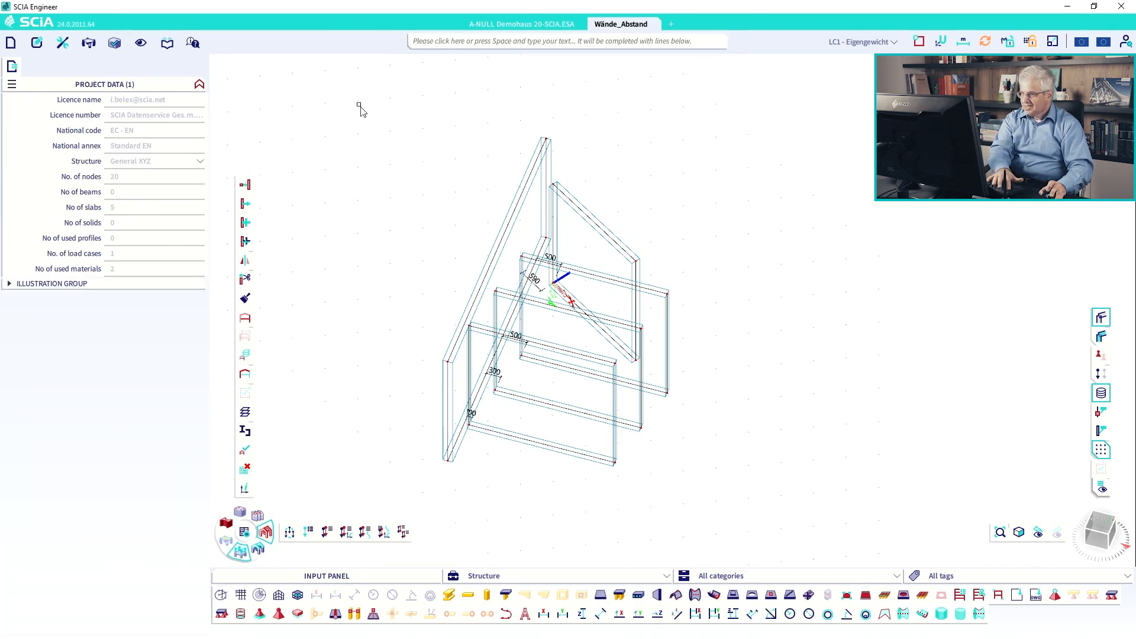
pyautogui.click(940, 41)
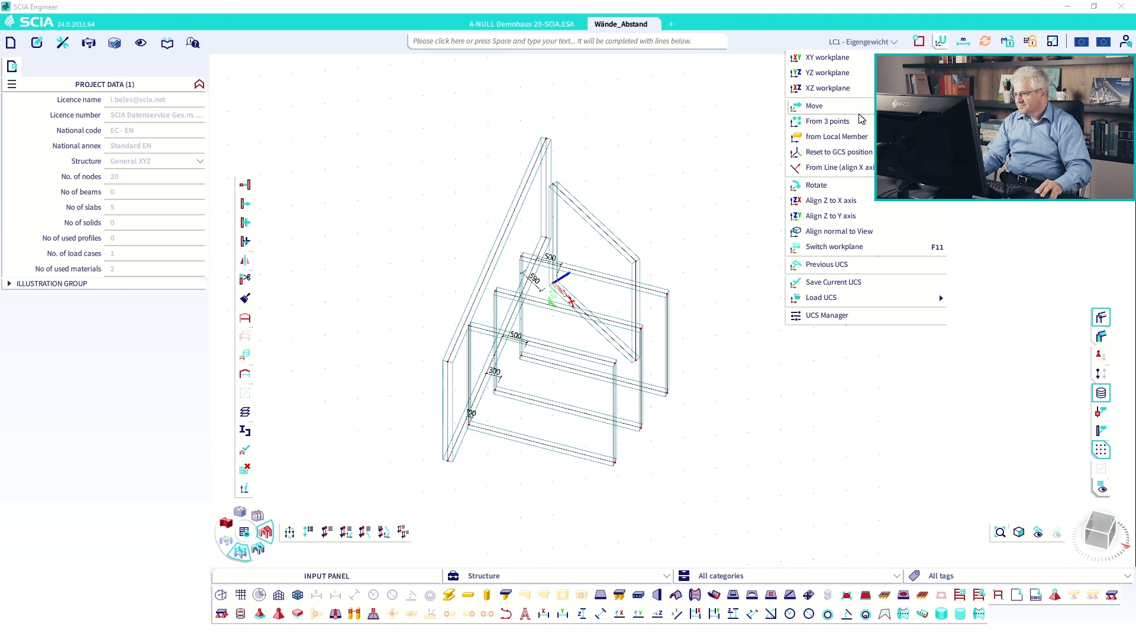
pyautogui.click(841, 153)
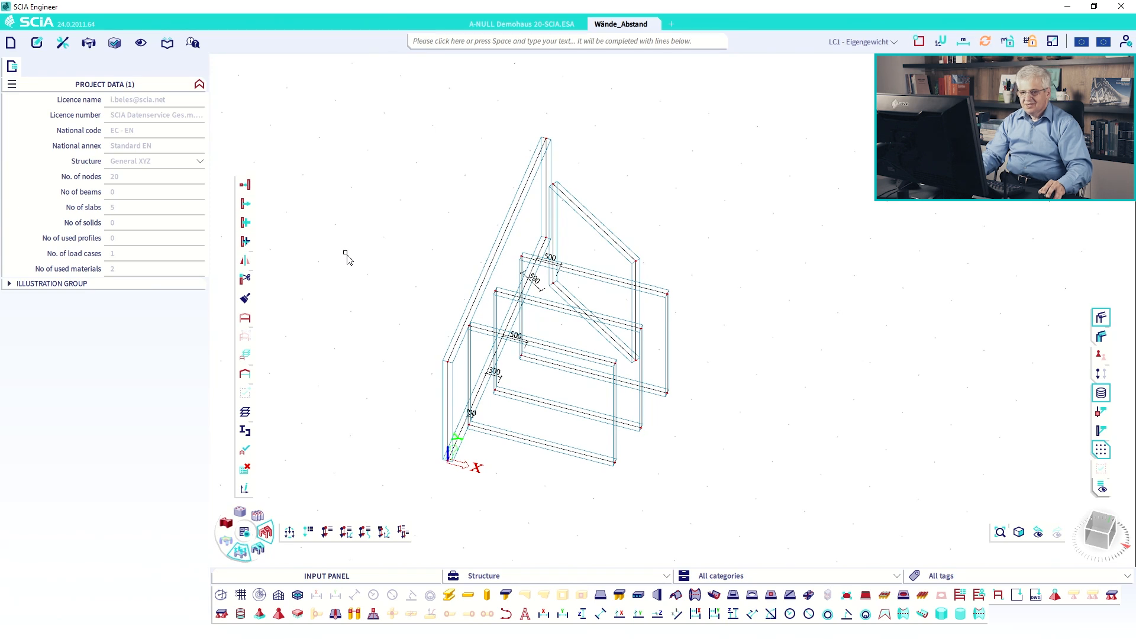
# Restart Align for all entities with a minimum parallel plane distance of 0, and preview all logged actions live.
pyautogui.click(309, 532)
pyautogui.click(512, 369)
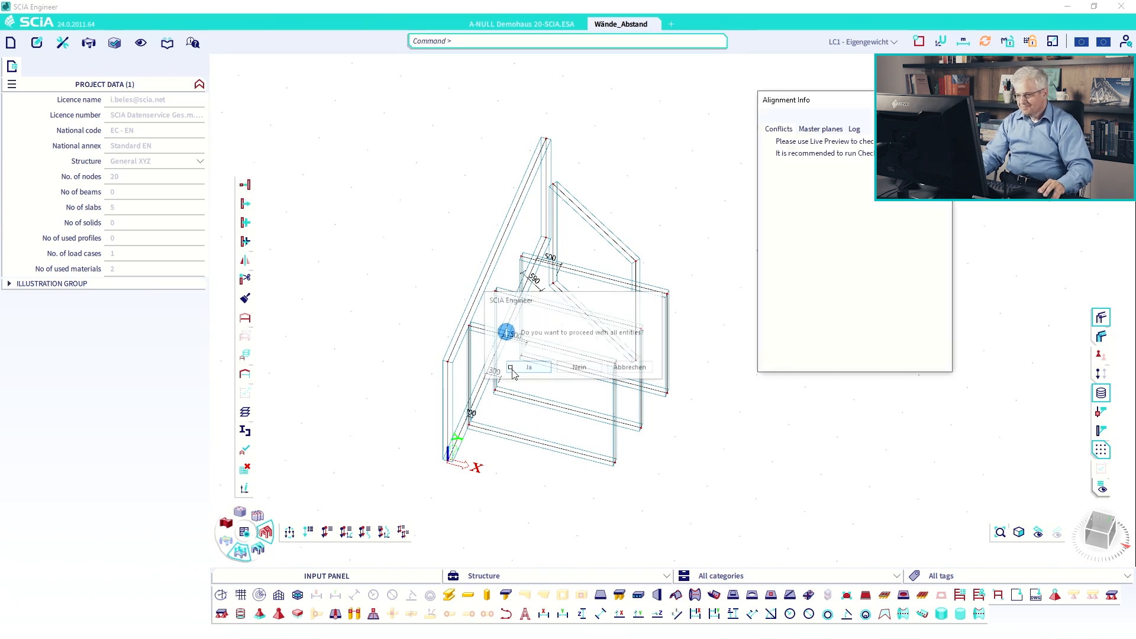
pyautogui.click(132, 200)
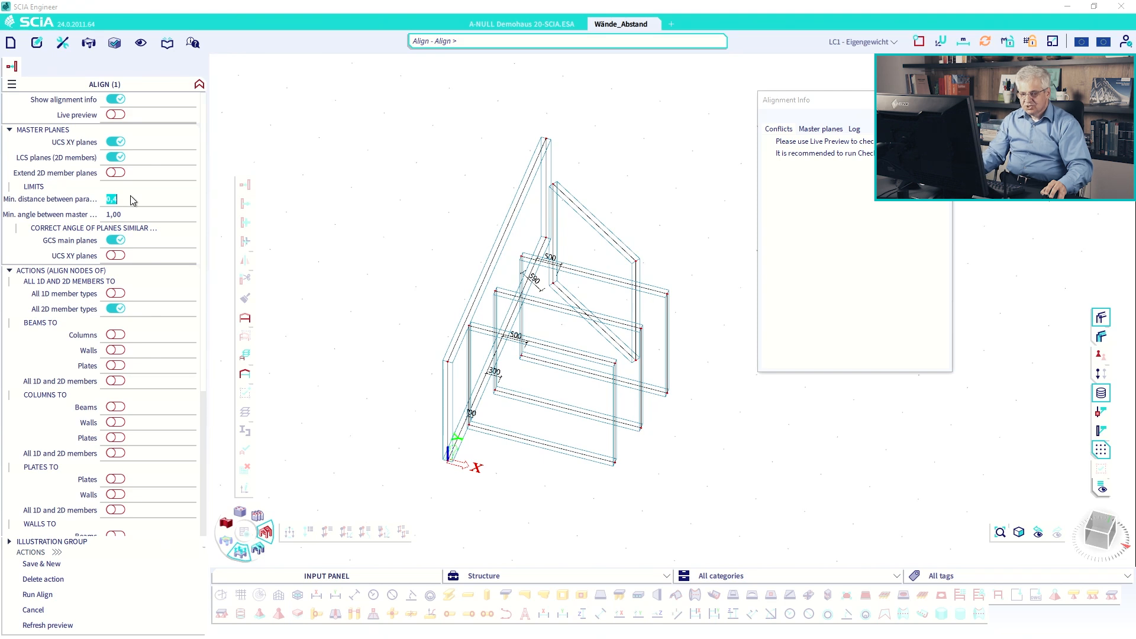
pyautogui.write('0')
pyautogui.press('Return')
pyautogui.click(115, 115)
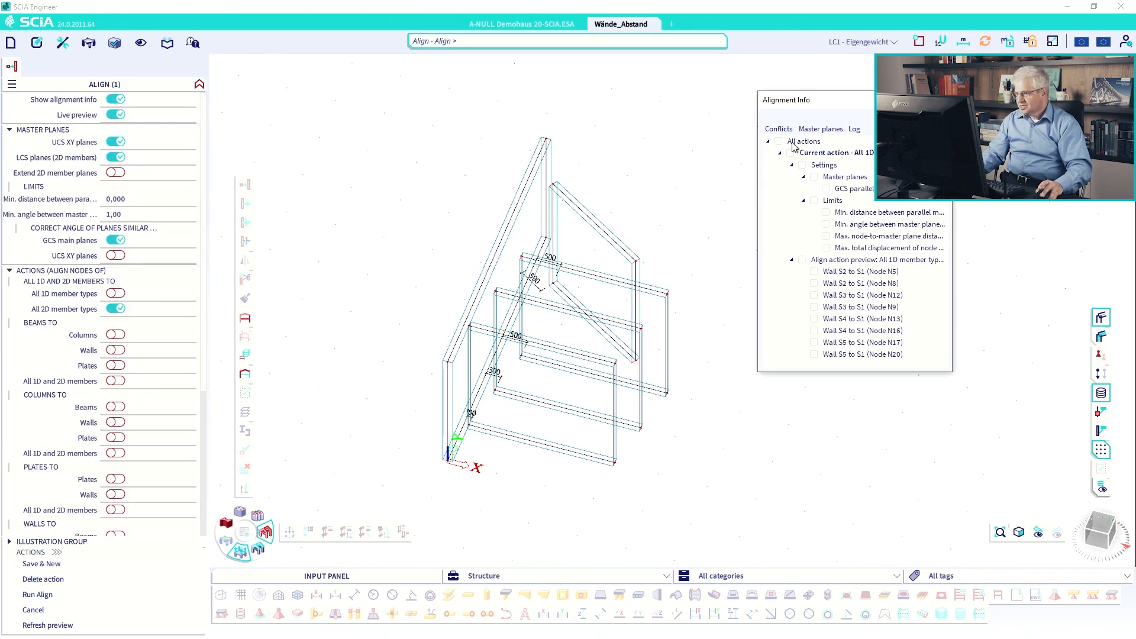
pyautogui.click(778, 141)
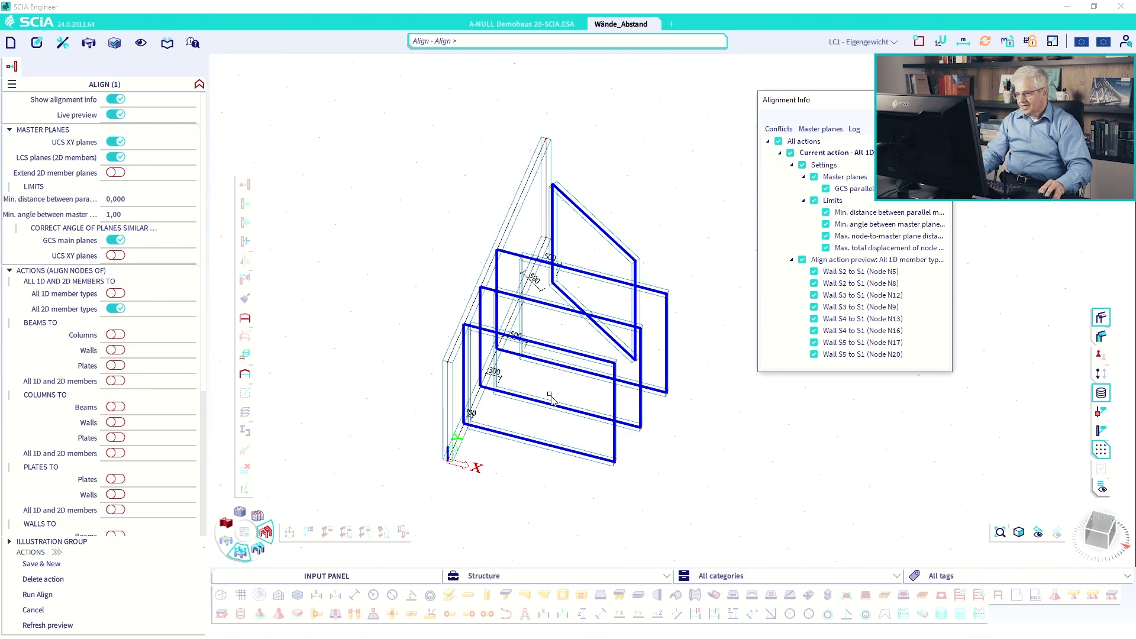
# Check the previewed wall connections in 3D, the maximum distance limits, the conflicts, the master plane list and the log.
pyautogui.moveTo(562, 382)
pyautogui.keyDown('ctrl'); pyautogui.mouseDown(button='right')
pyautogui.moveTo(577, 412)
pyautogui.moveTo(570, 397)
pyautogui.mouseUp(button='right'); pyautogui.keyUp('ctrl')
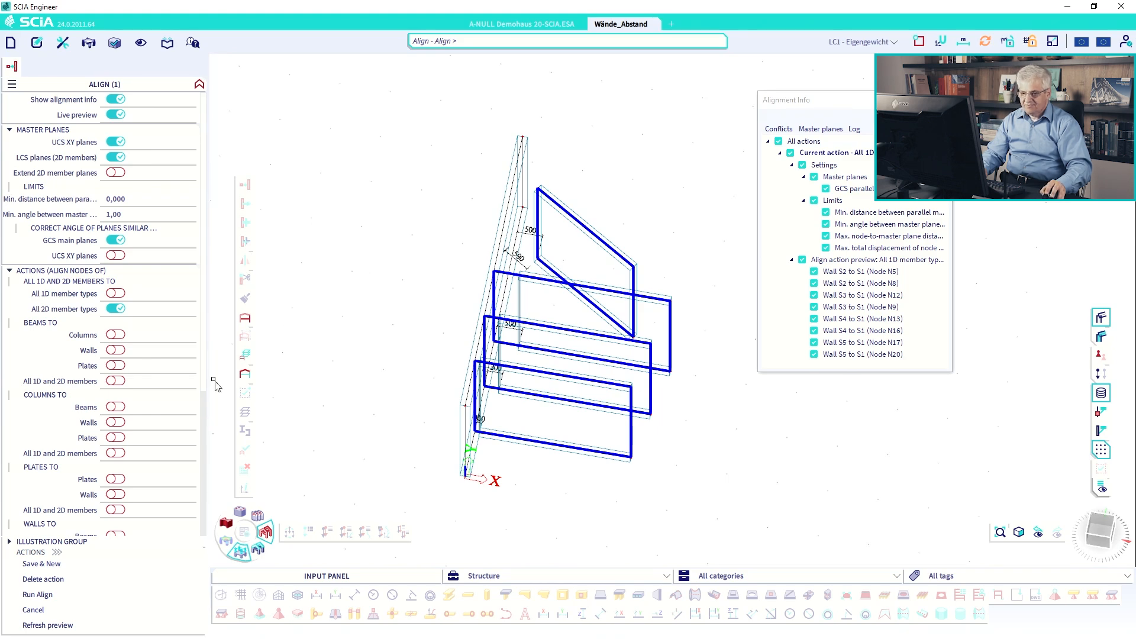
pyautogui.scroll(-1, 206, 394)
pyautogui.scroll(-3, 207, 394)
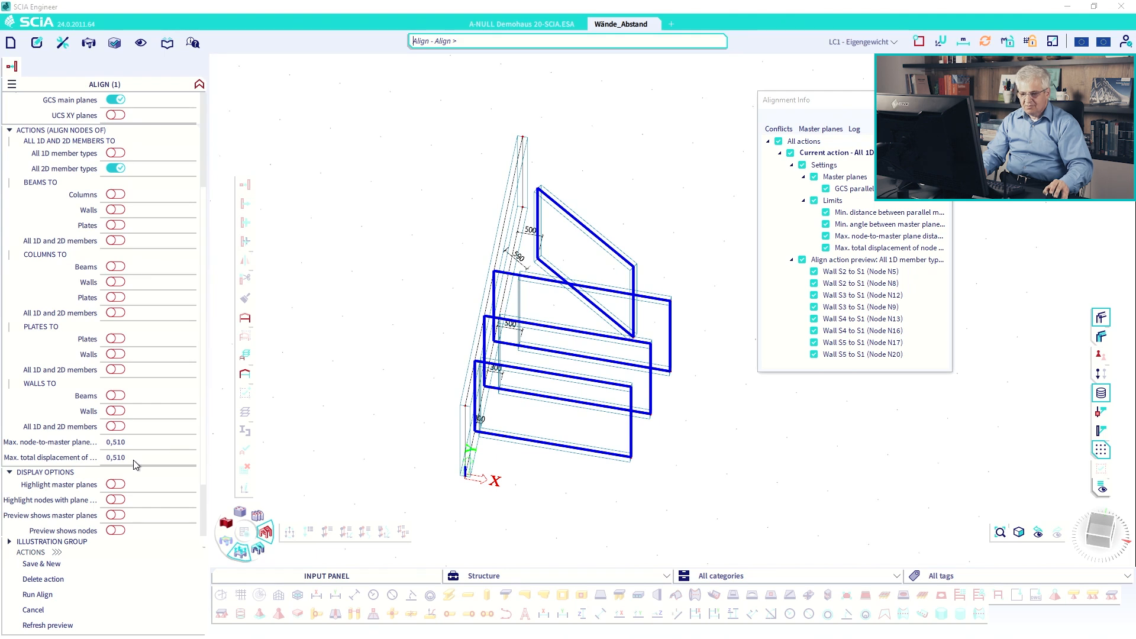
pyautogui.click(777, 131)
pyautogui.click(821, 129)
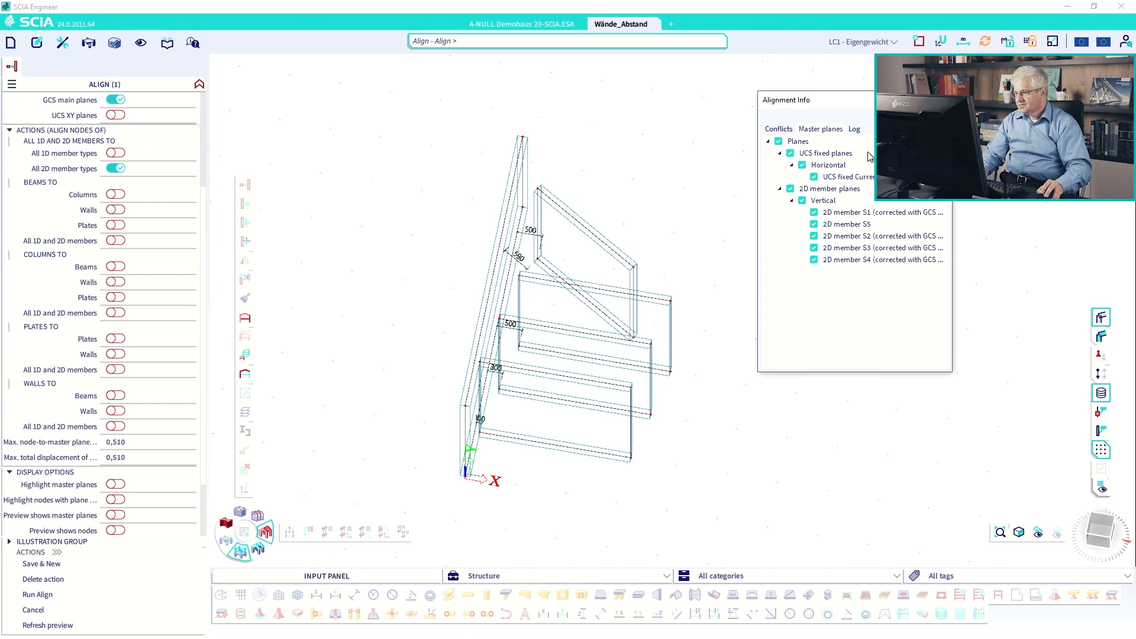
pyautogui.click(854, 129)
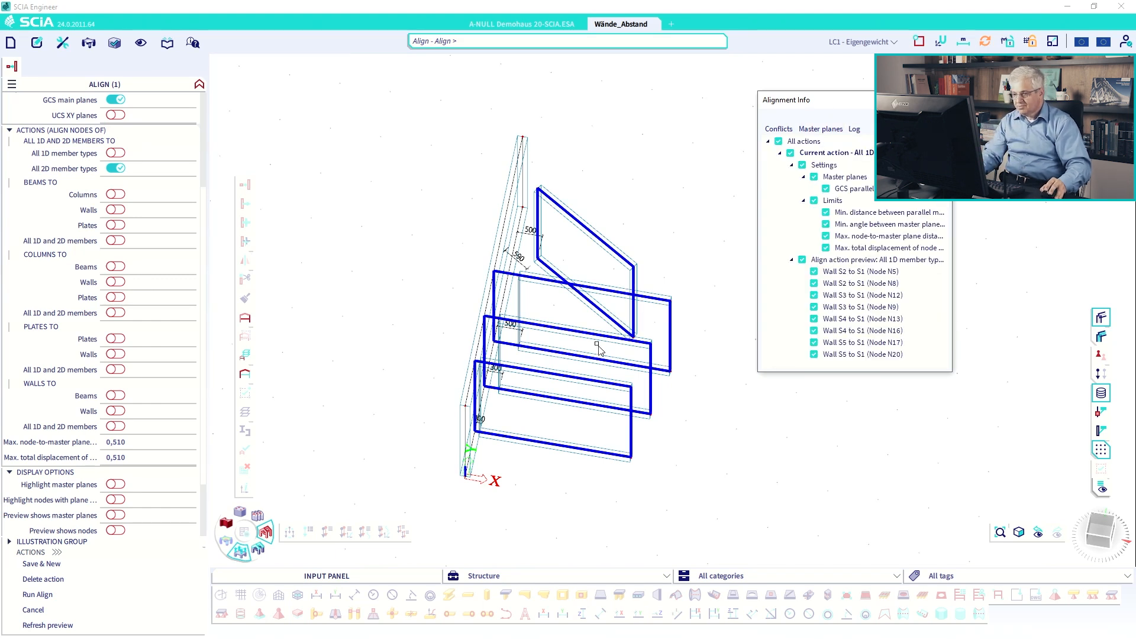
# Set the maximum node-to-master plane distance to 0.2, and preview all logged actions in plan view.
pyautogui.click(135, 441)
pyautogui.write('0,2')
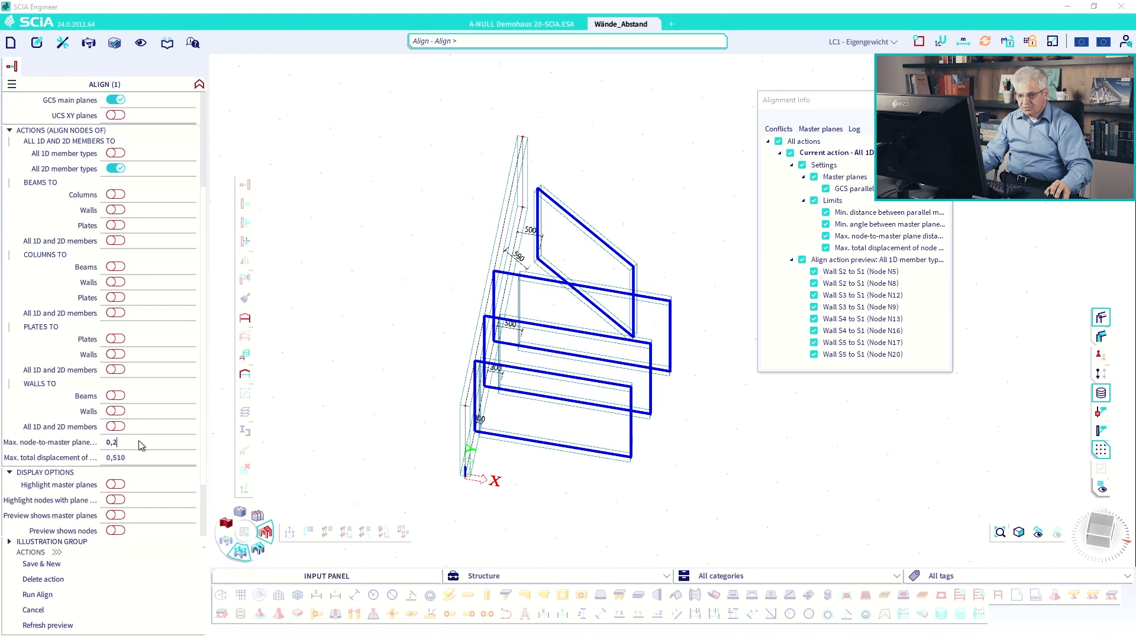
pyautogui.press('Return')
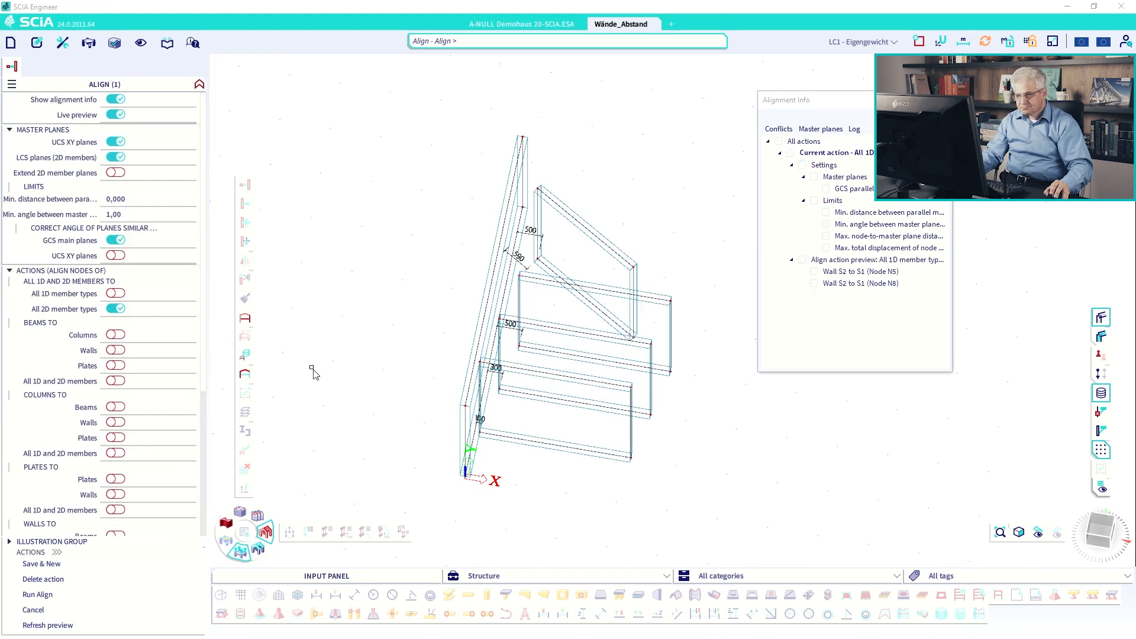
pyautogui.click(779, 142)
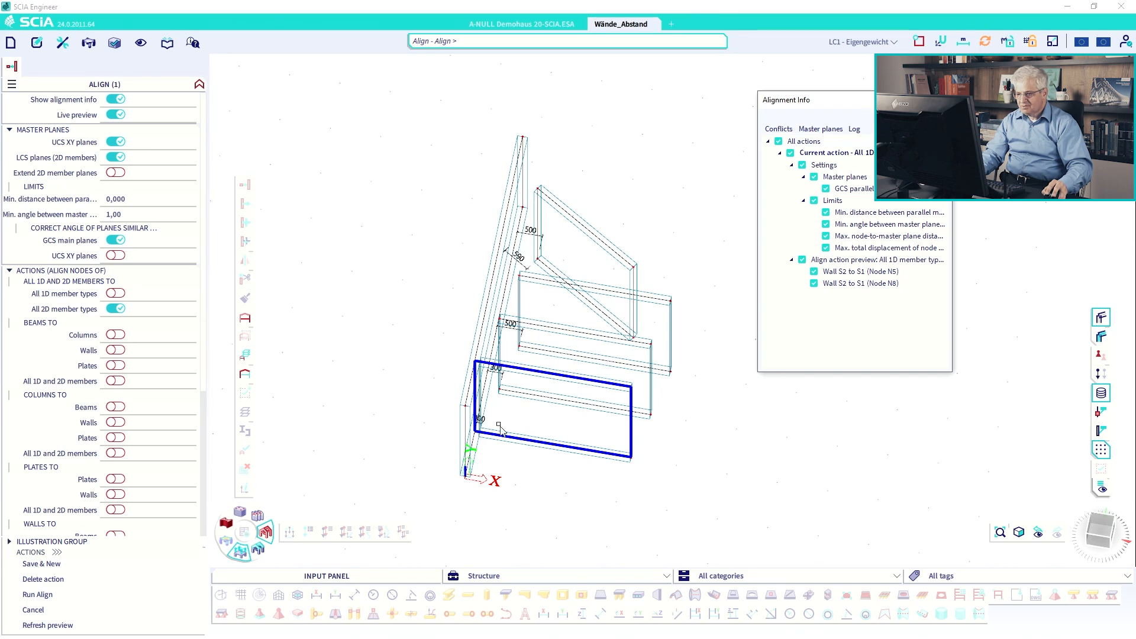
pyautogui.click(1099, 521)
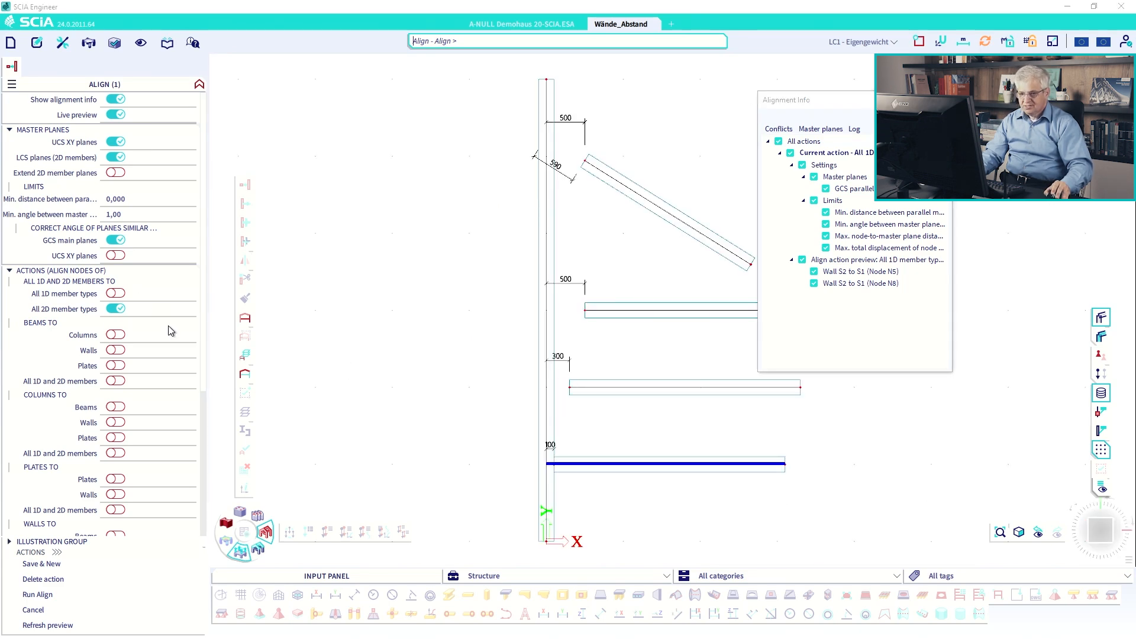
# Set the maximum node-to-master-plane distance to 0,3 and select all proposed alignment actions for the preview.
pyautogui.scroll(-5, 171, 331)
pyautogui.click(140, 370)
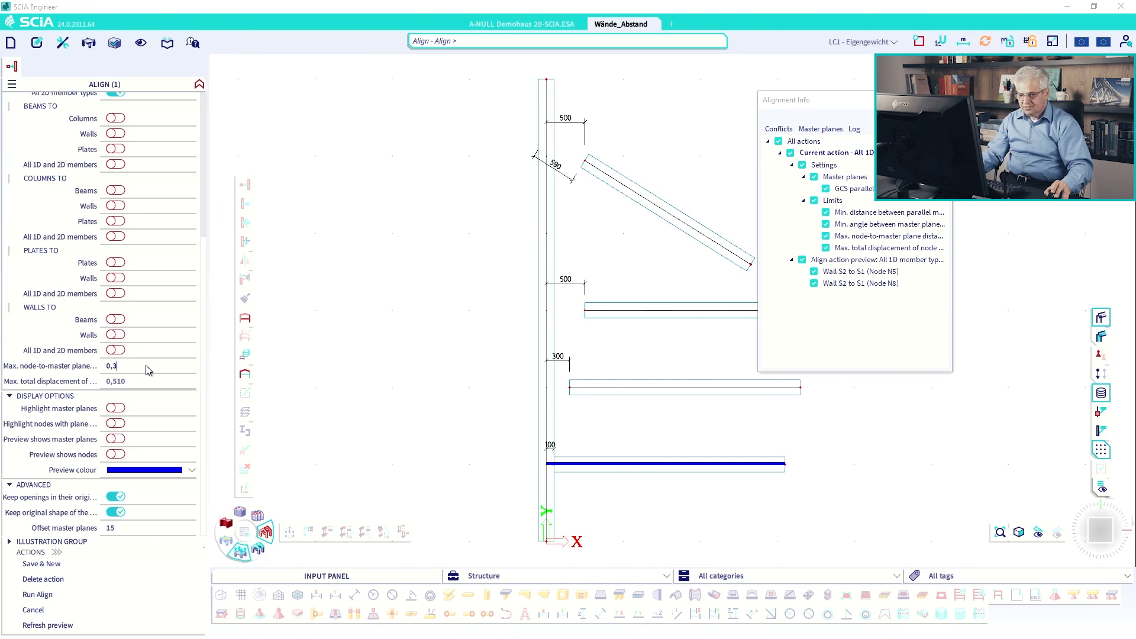
pyautogui.press('Return')
pyautogui.scroll(5, 149, 368)
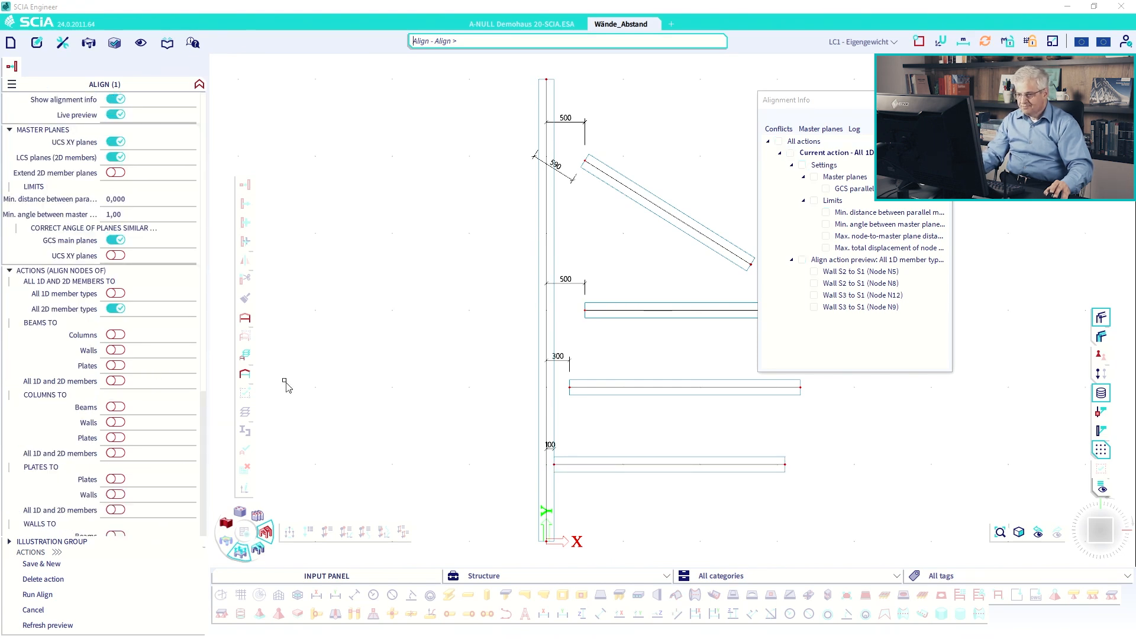
pyautogui.click(819, 129)
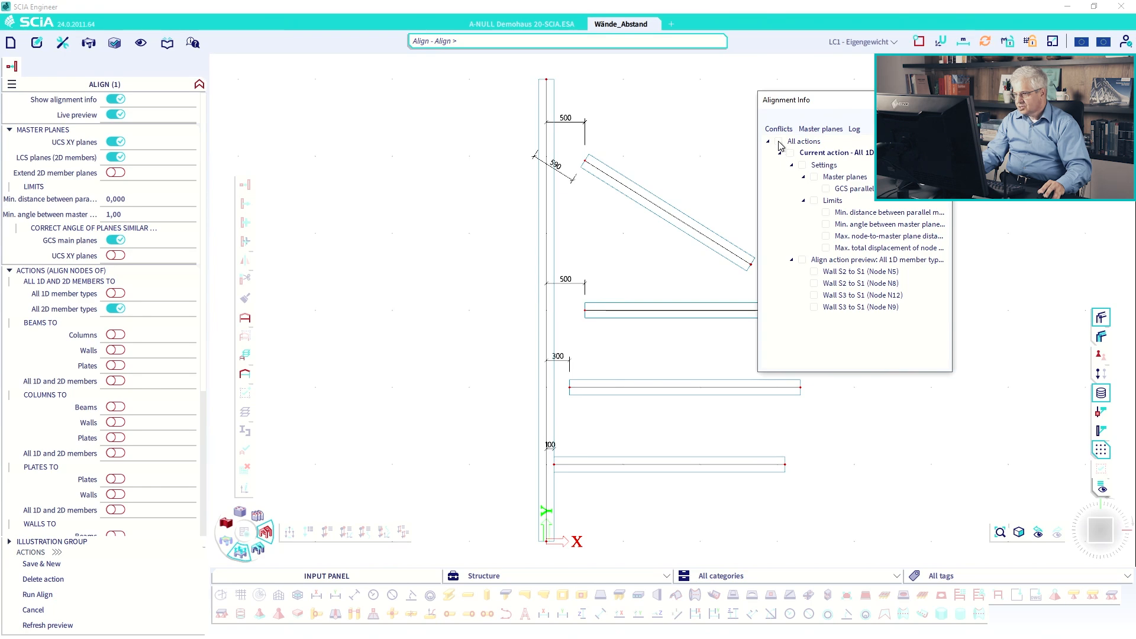
pyautogui.click(778, 142)
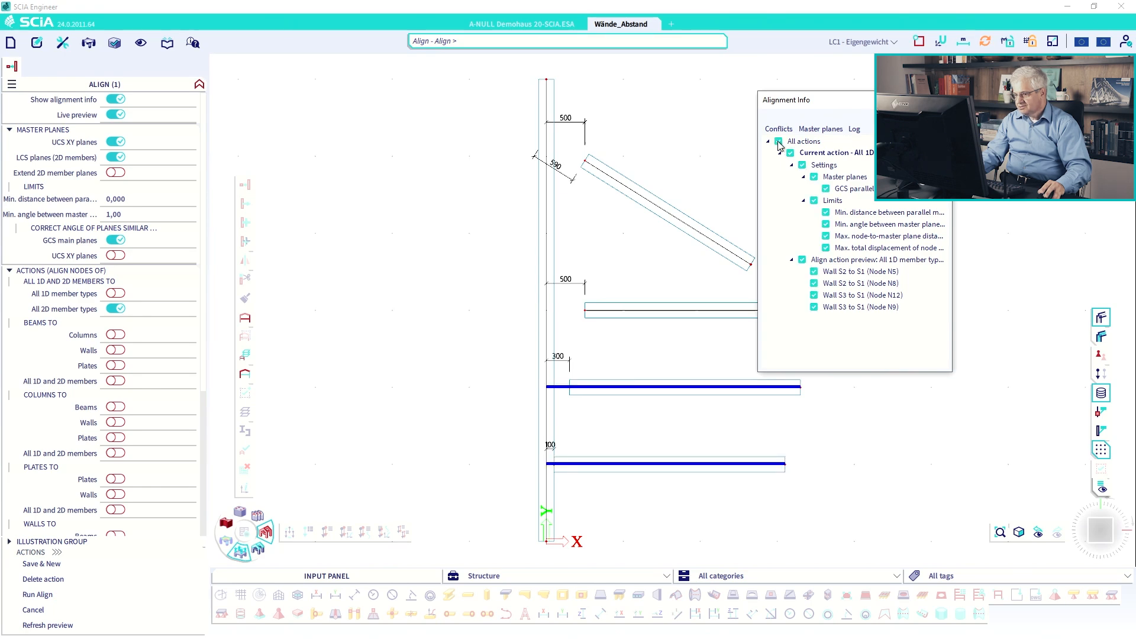
# Set the maximum node-to-master-plane distance to 0,51 and select all proposed alignment actions for the preview.
pyautogui.scroll(-5, 145, 381)
pyautogui.click(138, 367)
pyautogui.write('0,51')
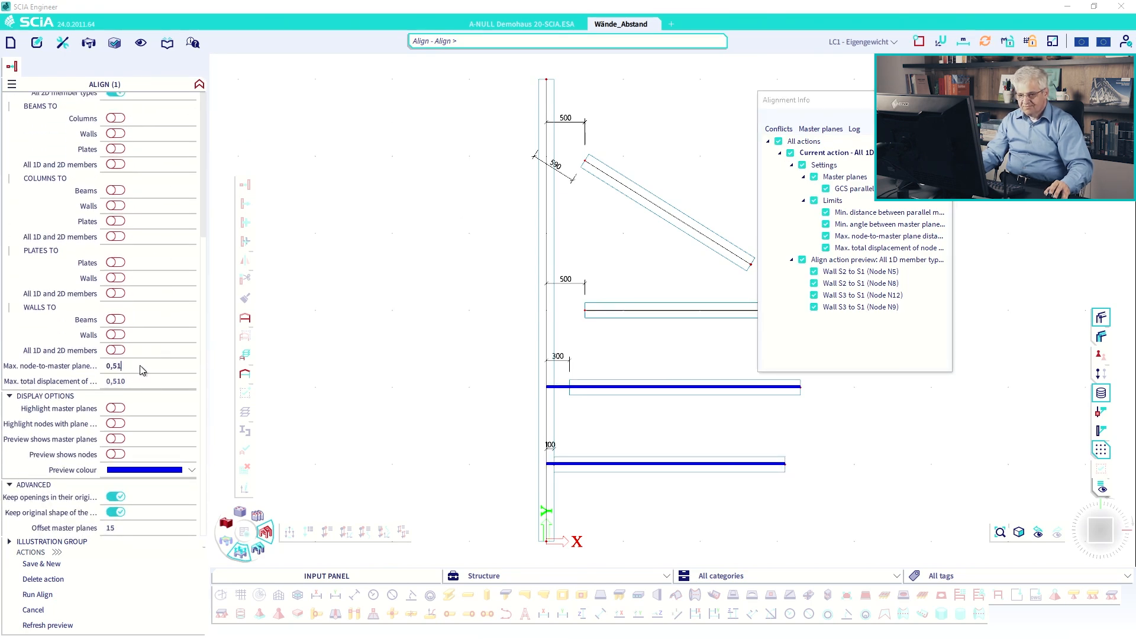
pyautogui.press('Return')
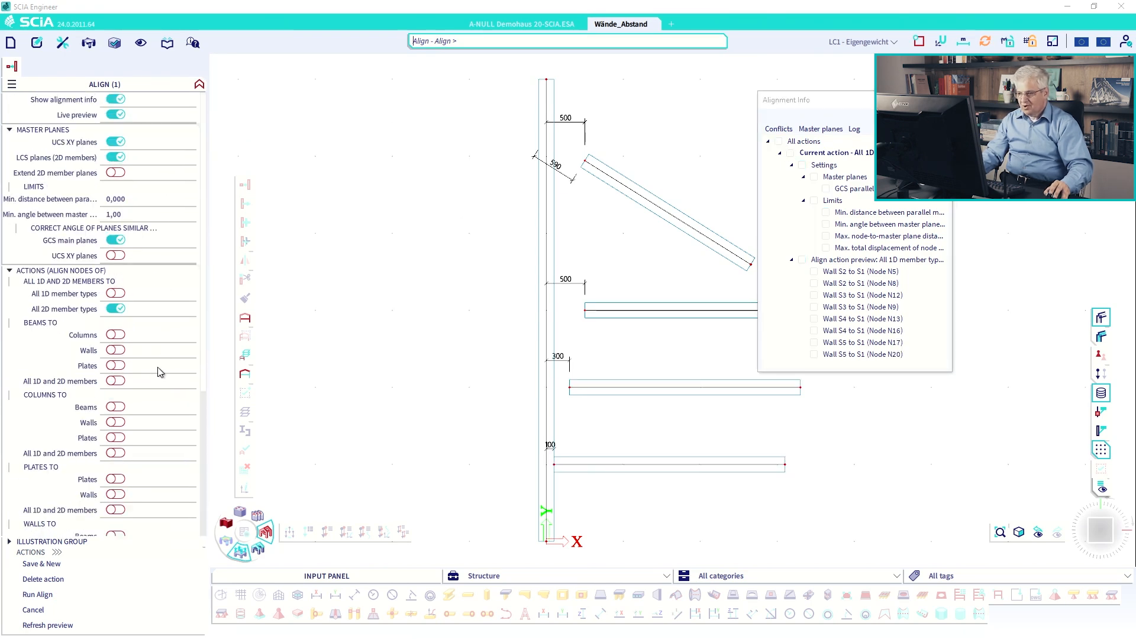
pyautogui.click(778, 142)
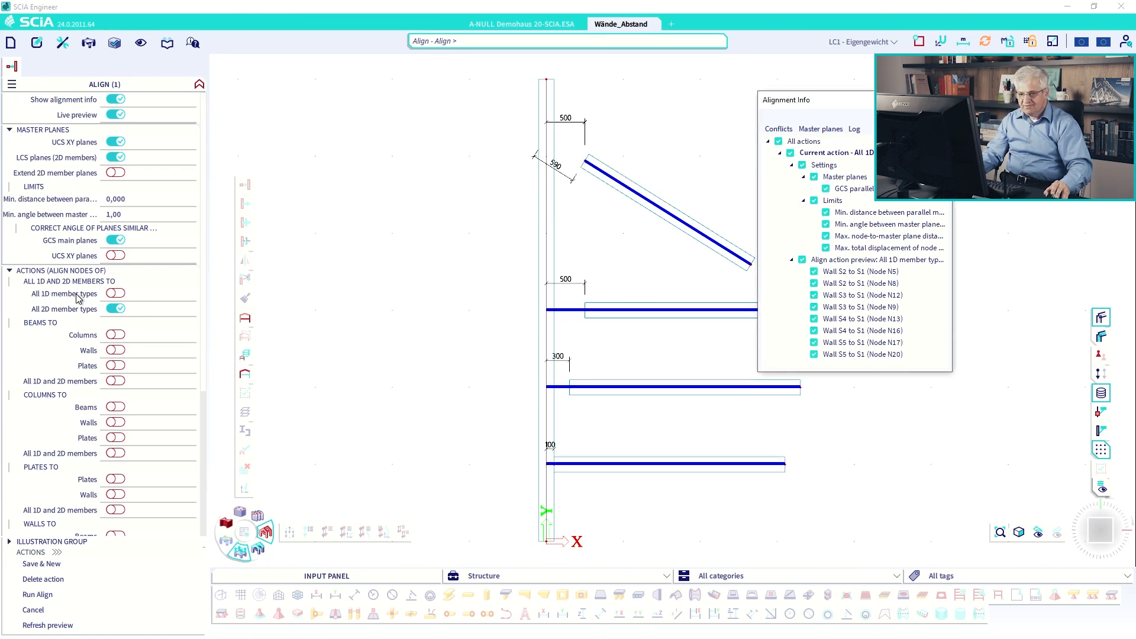
# Set the maximum total displacement of nodes to 0,6 and select all proposed alignment actions for the preview.
pyautogui.scroll(-6, 140, 382)
pyautogui.click(140, 380)
pyautogui.write('0,6')
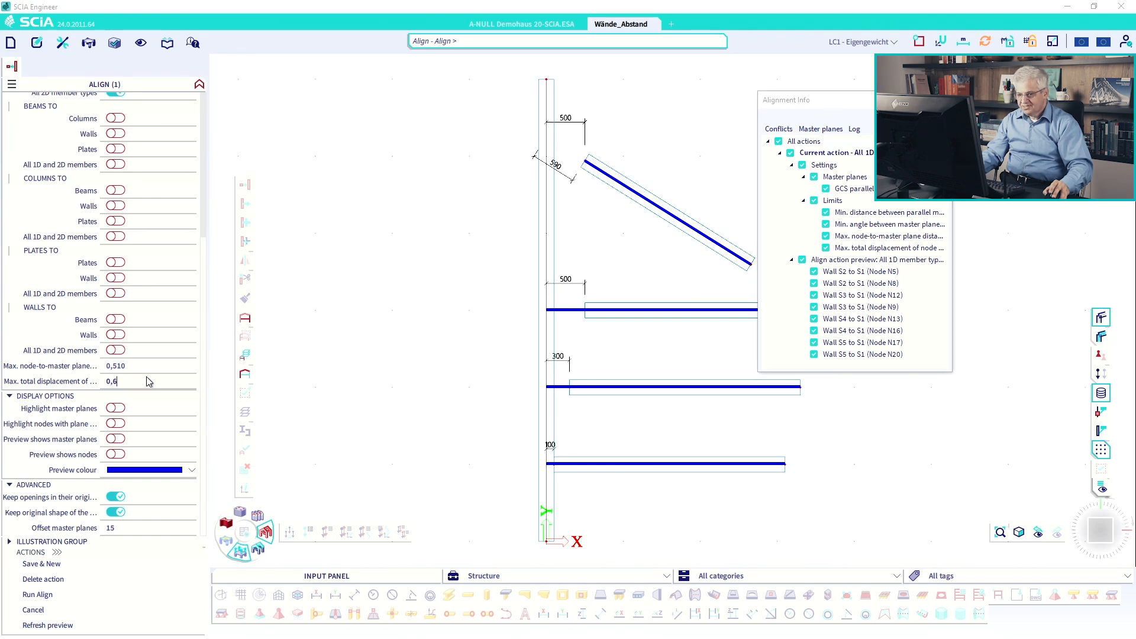
pyautogui.press('Return')
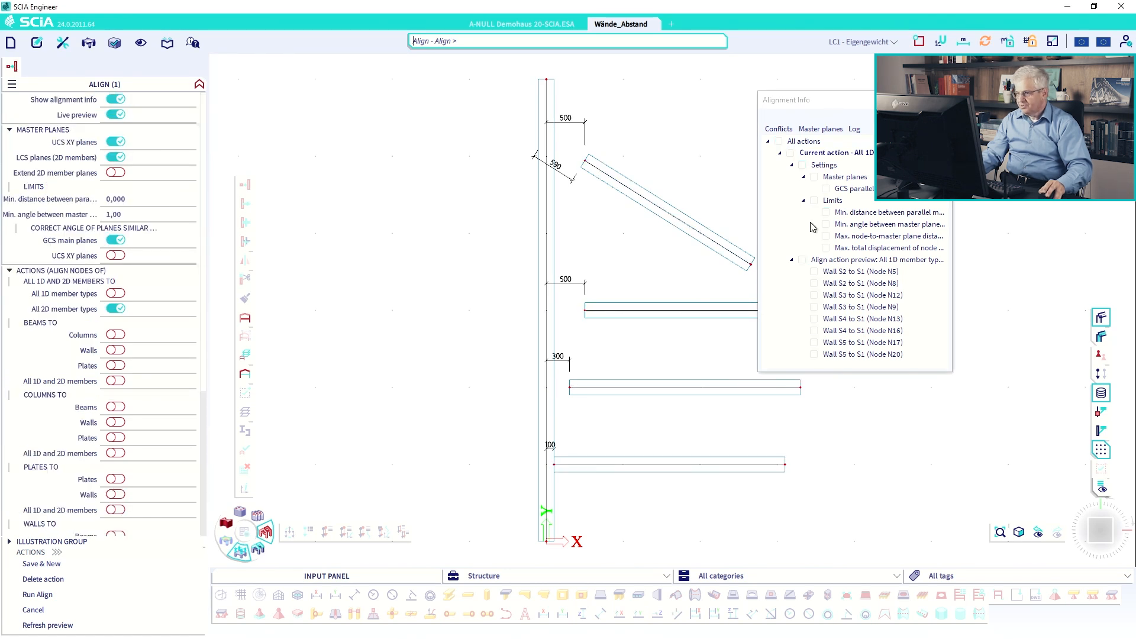
pyautogui.click(778, 141)
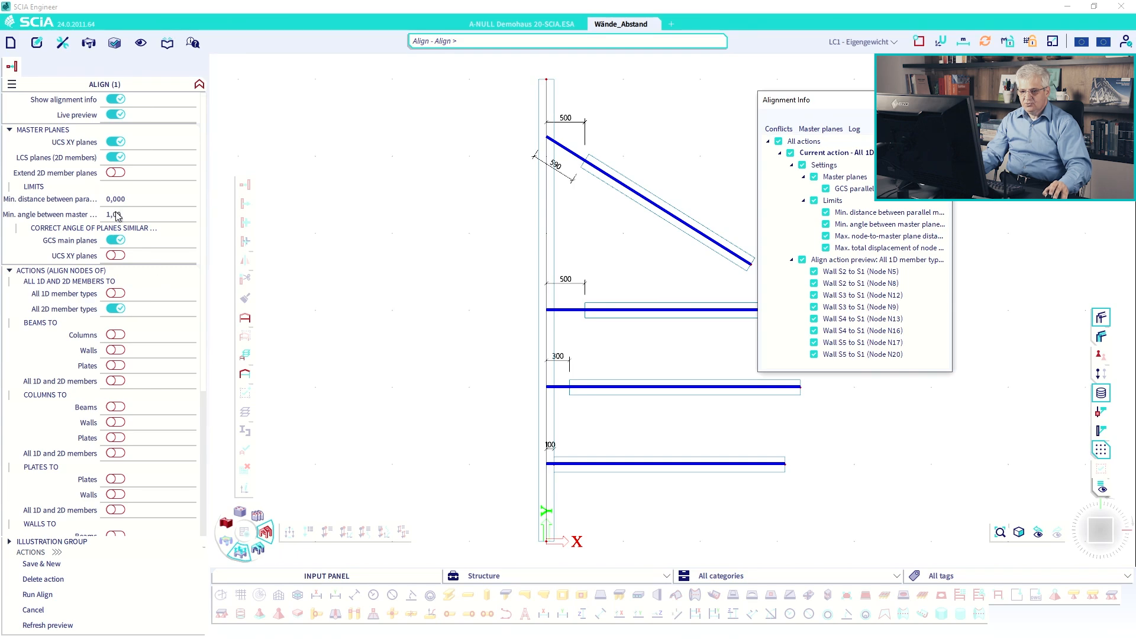
pyautogui.scroll(-5, 122, 359)
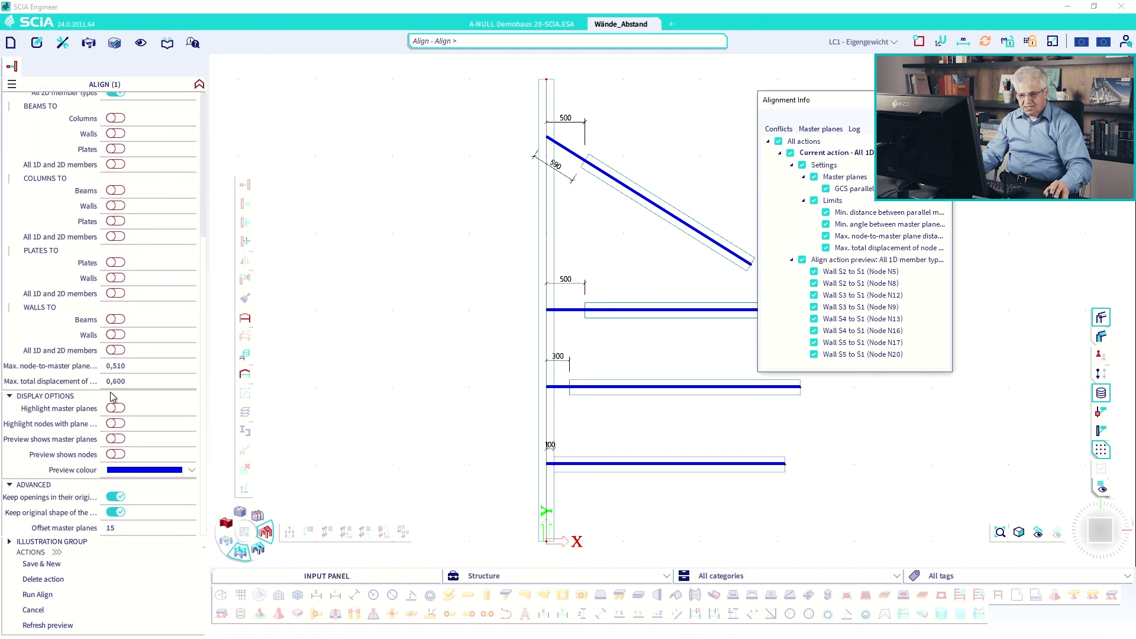
pyautogui.hotkey('ctrl', '2')
pyautogui.moveTo(99, 361)
pyautogui.mouseDown()
pyautogui.moveTo(128, 360)
pyautogui.moveTo(114, 357)
pyautogui.mouseUp()
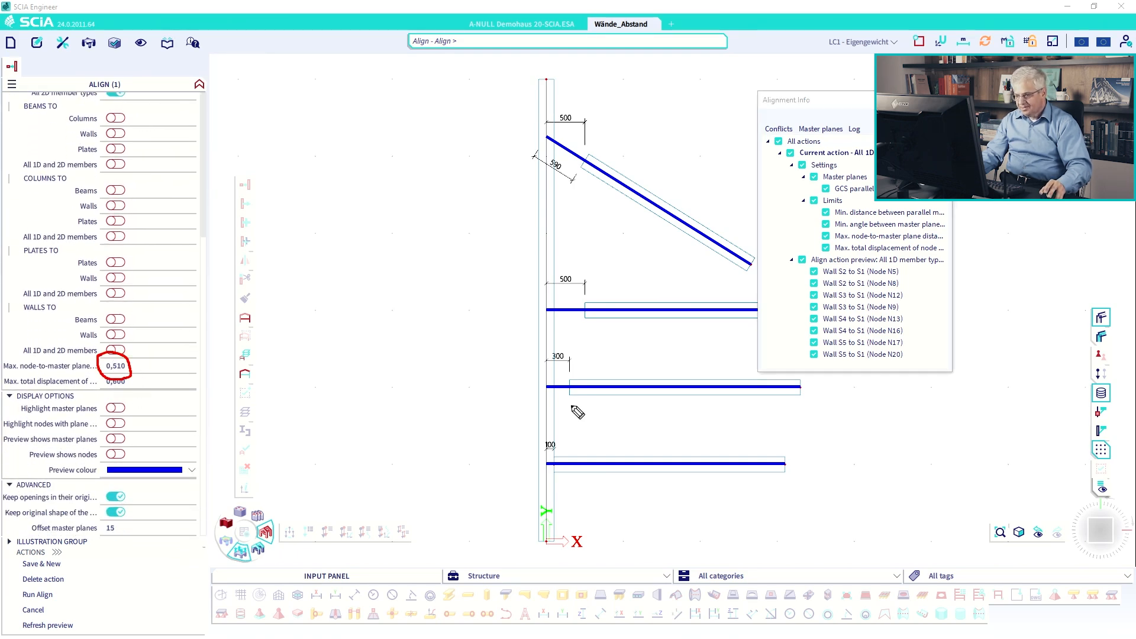
pyautogui.click(570, 385)
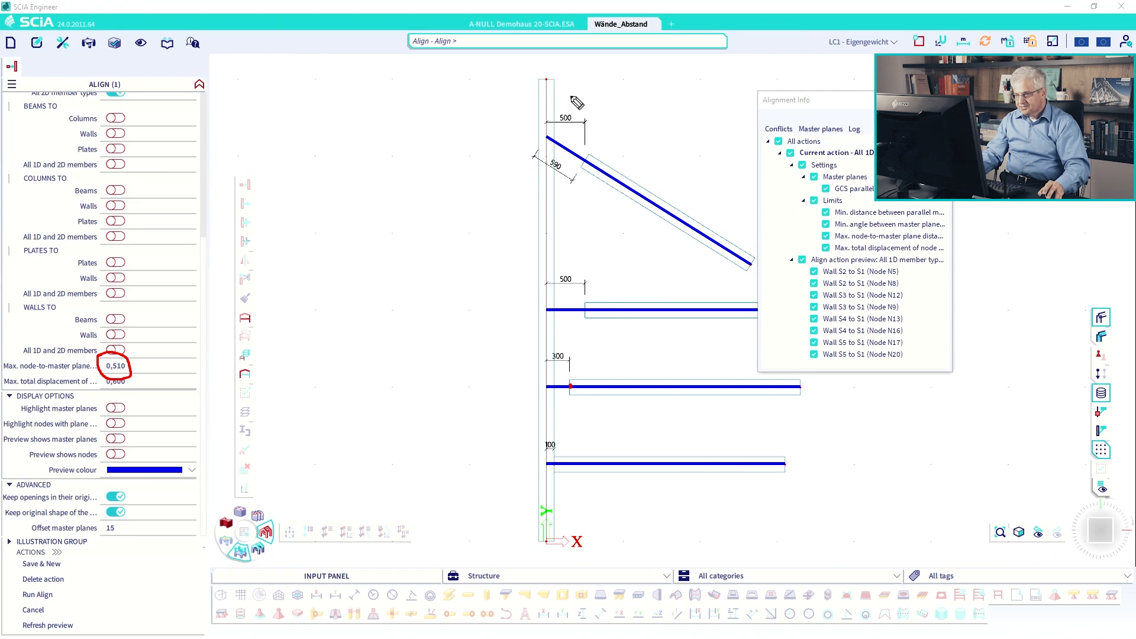
pyautogui.moveTo(572, 86)
pyautogui.mouseDown()
pyautogui.moveTo(577, 539)
pyautogui.moveTo(554, 521)
pyautogui.mouseUp()
pyautogui.moveTo(564, 515)
pyautogui.mouseDown()
pyautogui.moveTo(554, 522)
pyautogui.moveTo(562, 527)
pyautogui.mouseUp()
pyautogui.moveTo(173, 385); pyautogui.dragTo(149, 384)
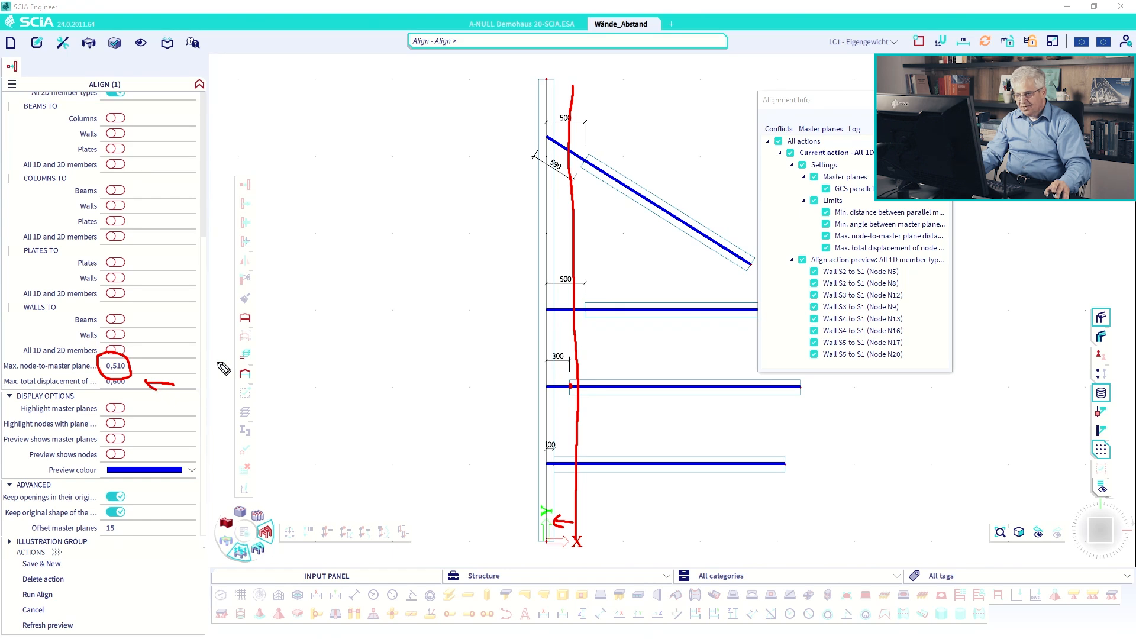
pyautogui.moveTo(586, 162); pyautogui.dragTo(548, 139)
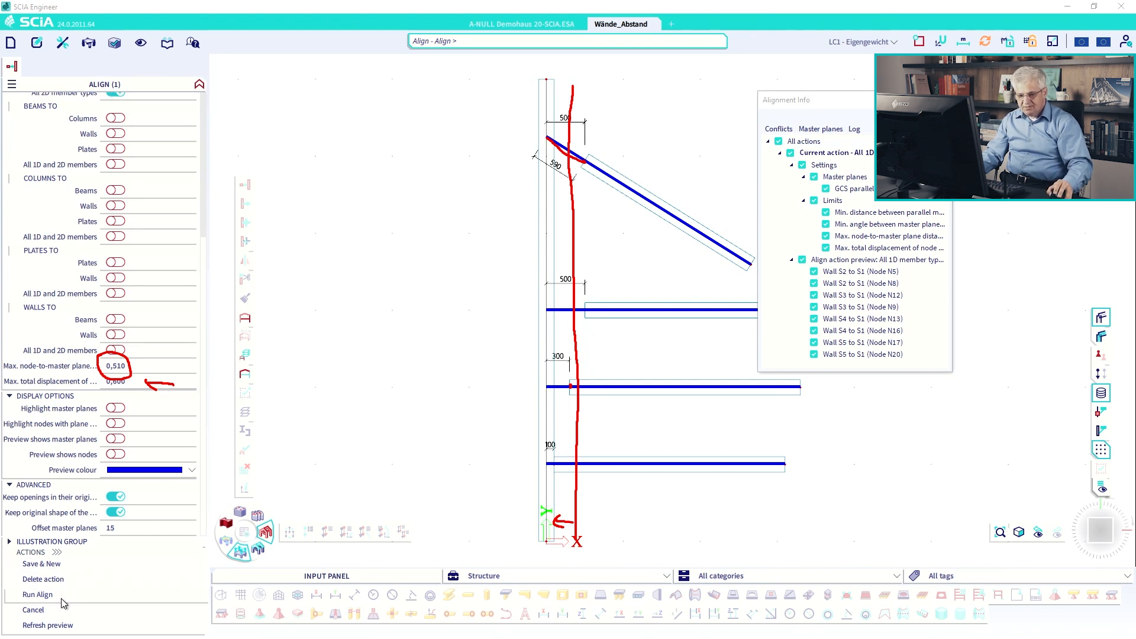
# Try to save the current align action, start a new one and run the alignment.
pyautogui.click(55, 571)
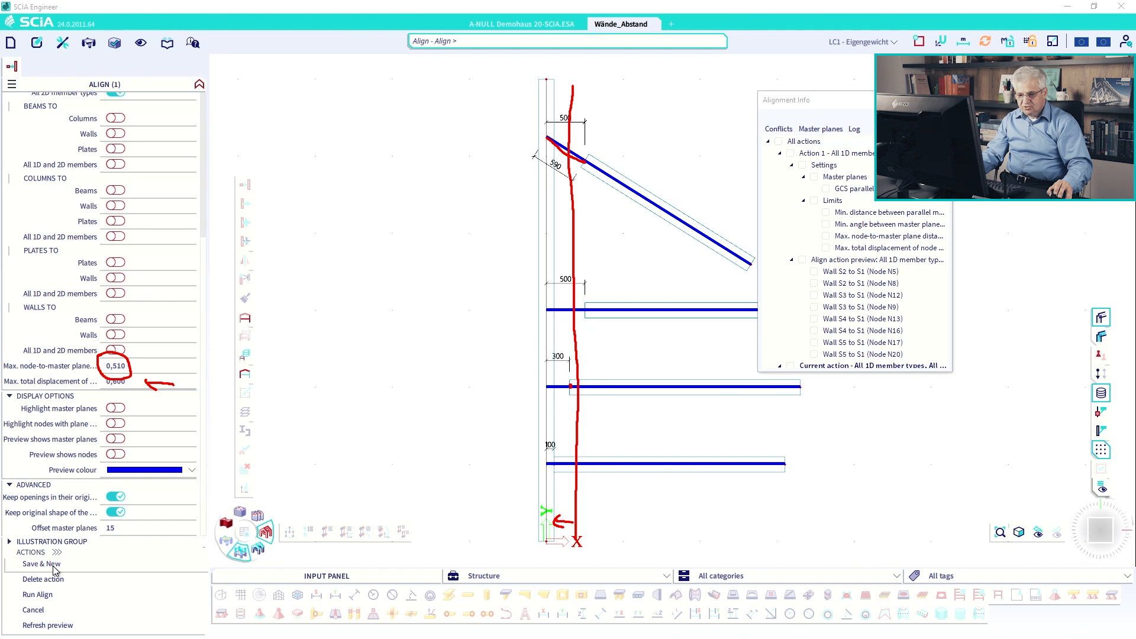
pyautogui.click(62, 596)
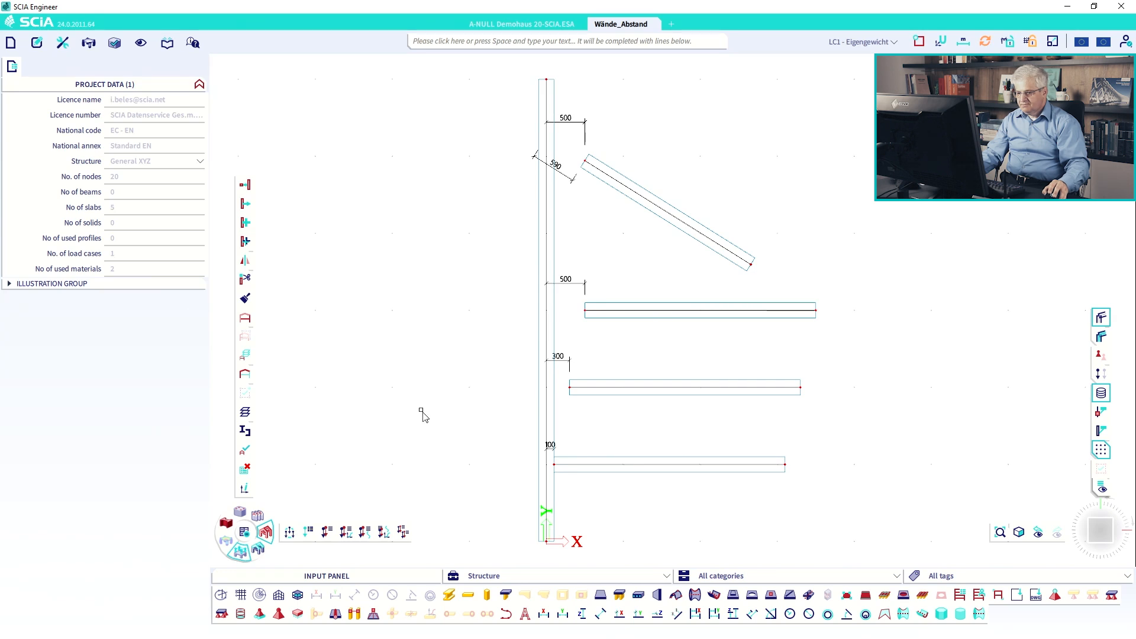
pyautogui.click(245, 185)
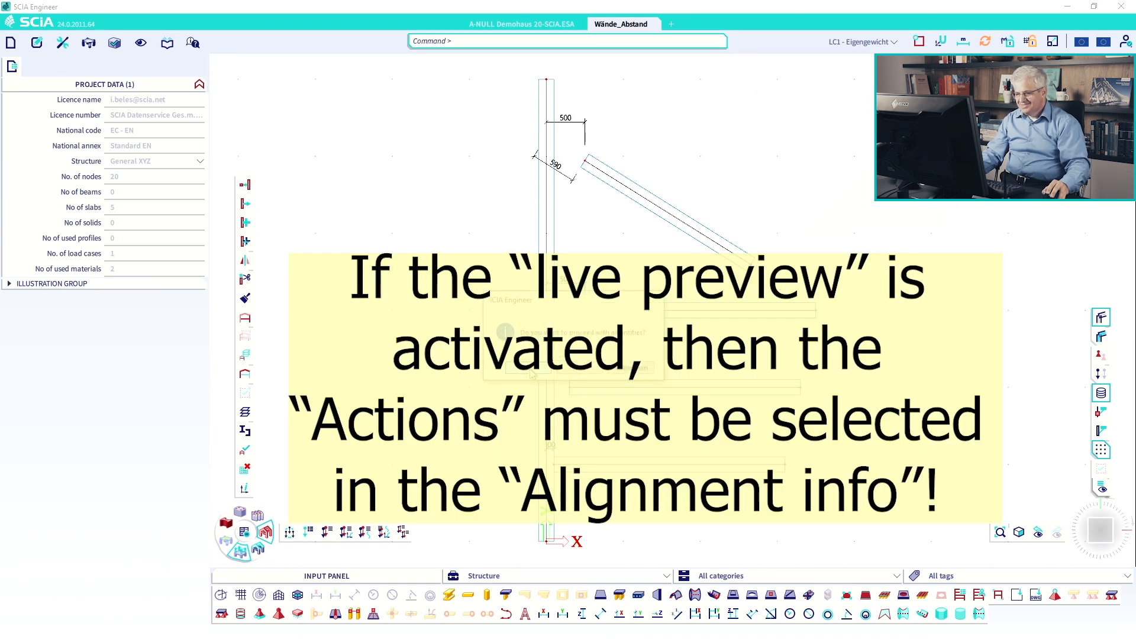
pyautogui.click(531, 369)
pyautogui.scroll(-5, 159, 349)
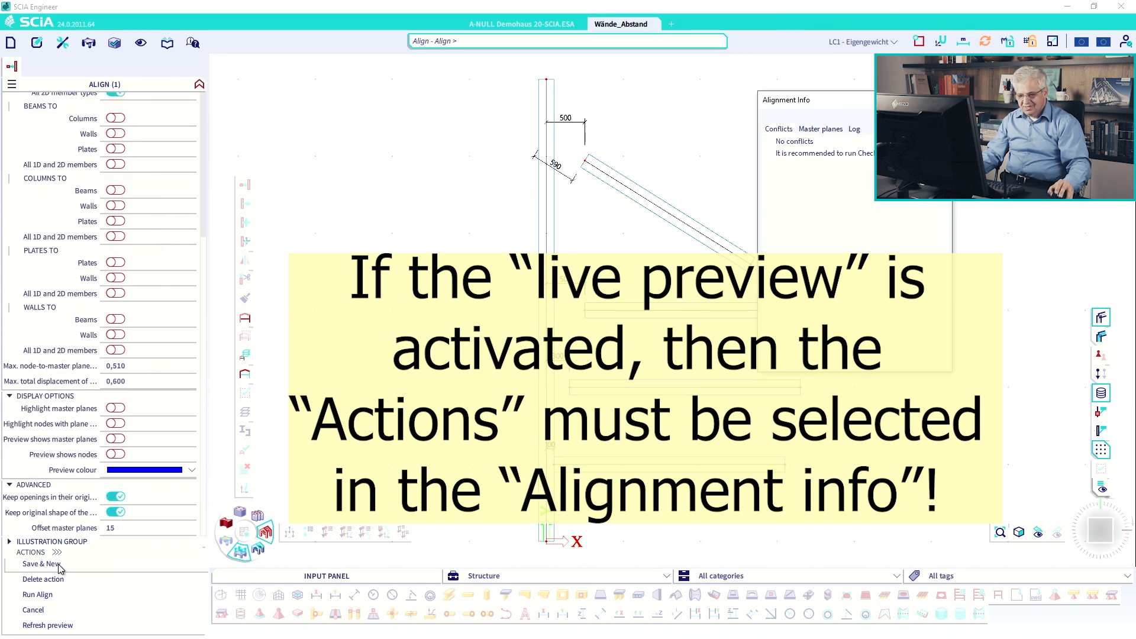
pyautogui.click(33, 610)
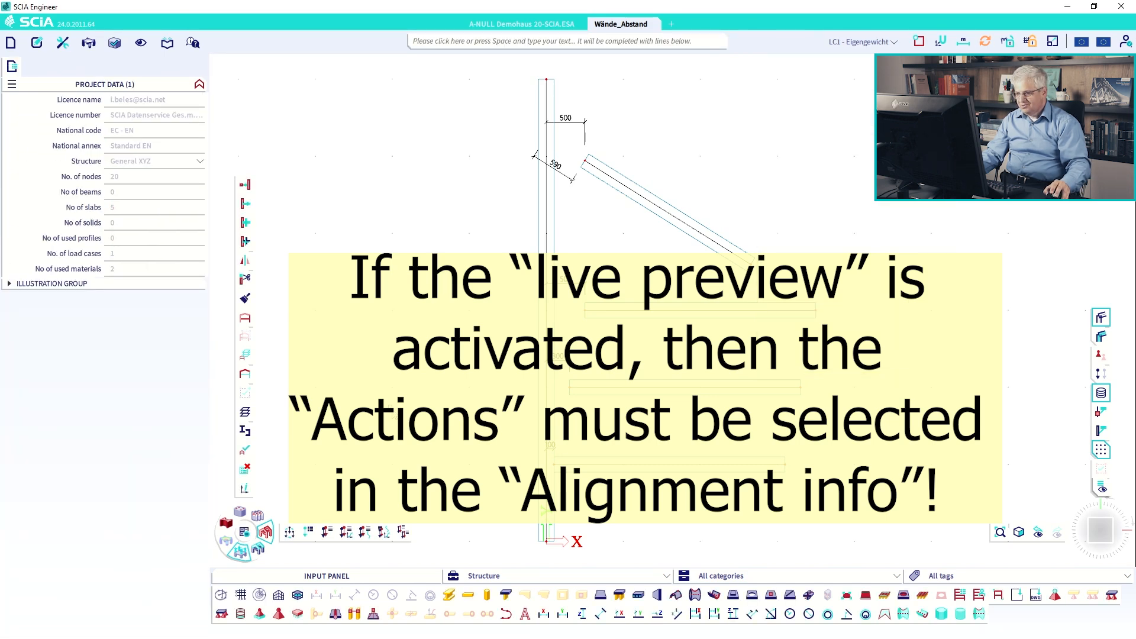
# Run Align on all entities with UCS XY planes disabled as master planes and all proposed wall alignment actions selected.
pyautogui.keyDown('ctrl'); pyautogui.moveTo(497, 319); pyautogui.dragTo(376, 389, button='right'); pyautogui.keyUp('ctrl')
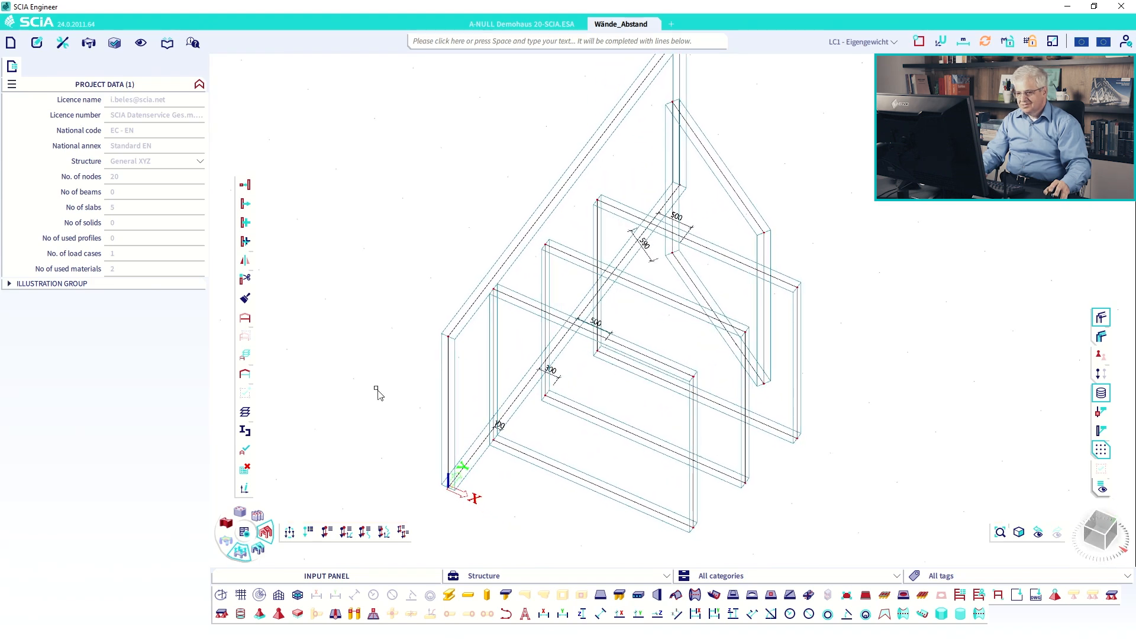
pyautogui.click(245, 185)
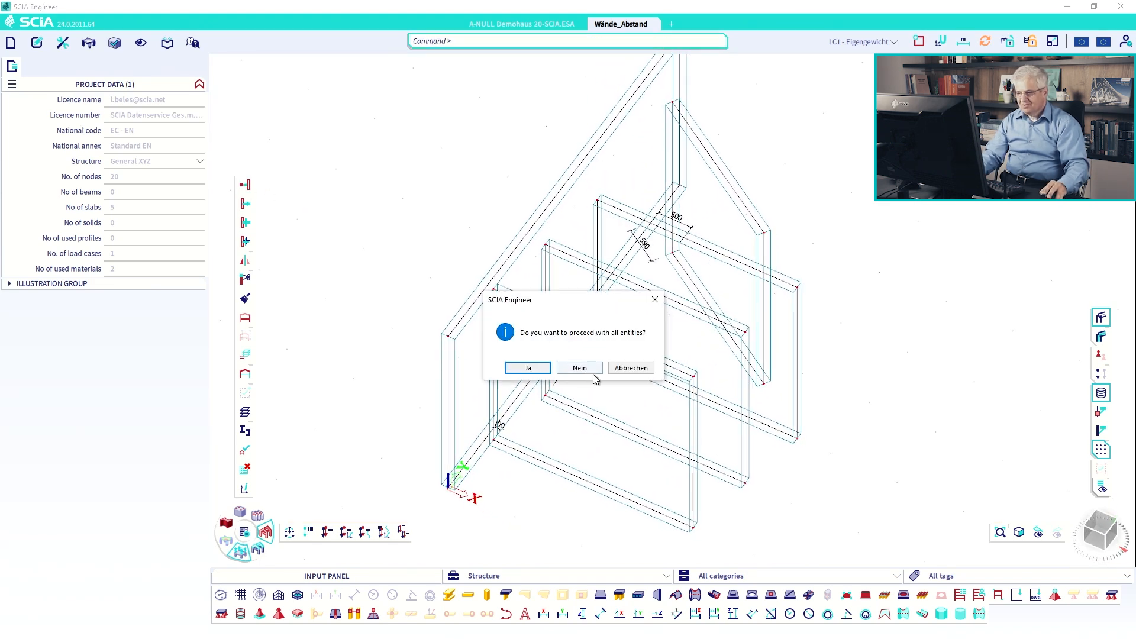
pyautogui.click(538, 366)
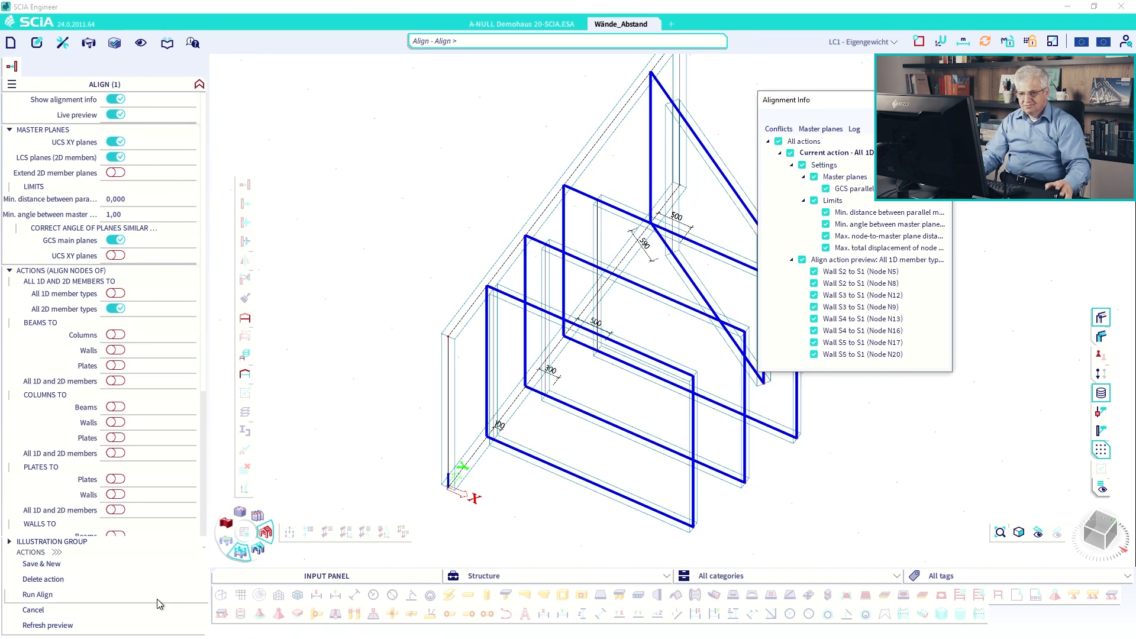
pyautogui.click(118, 142)
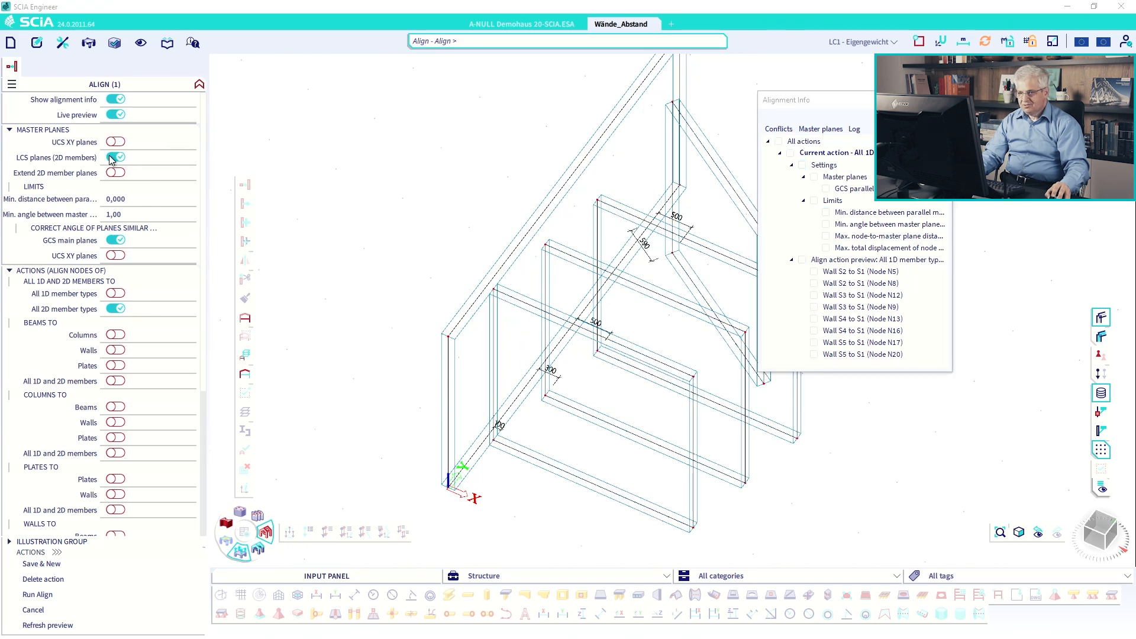
pyautogui.click(789, 153)
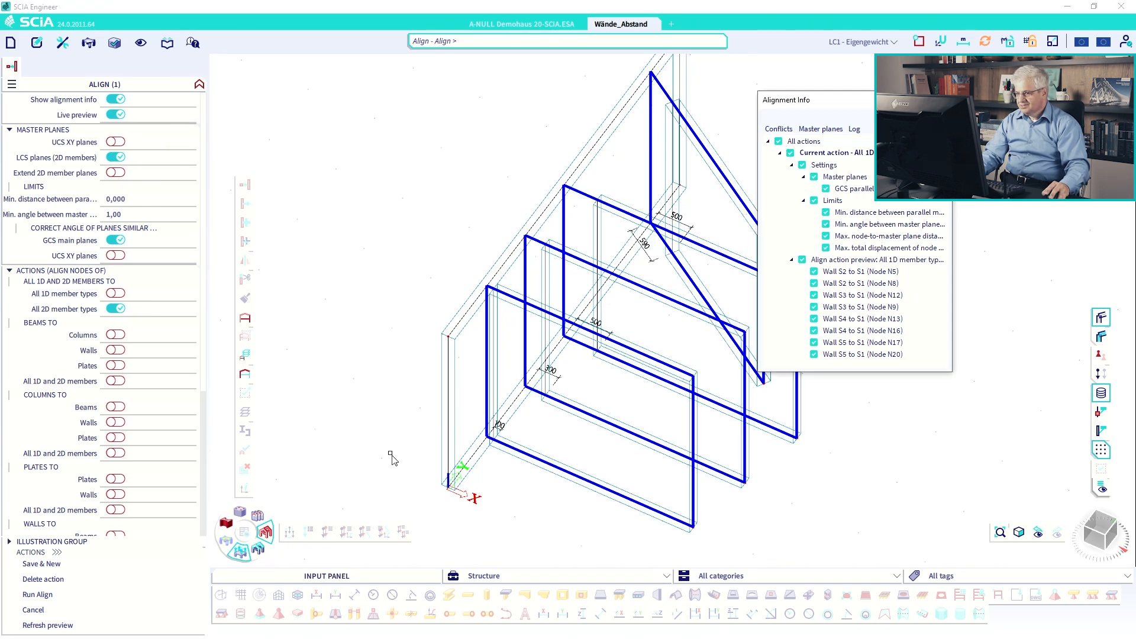
pyautogui.scroll(-6, 188, 532)
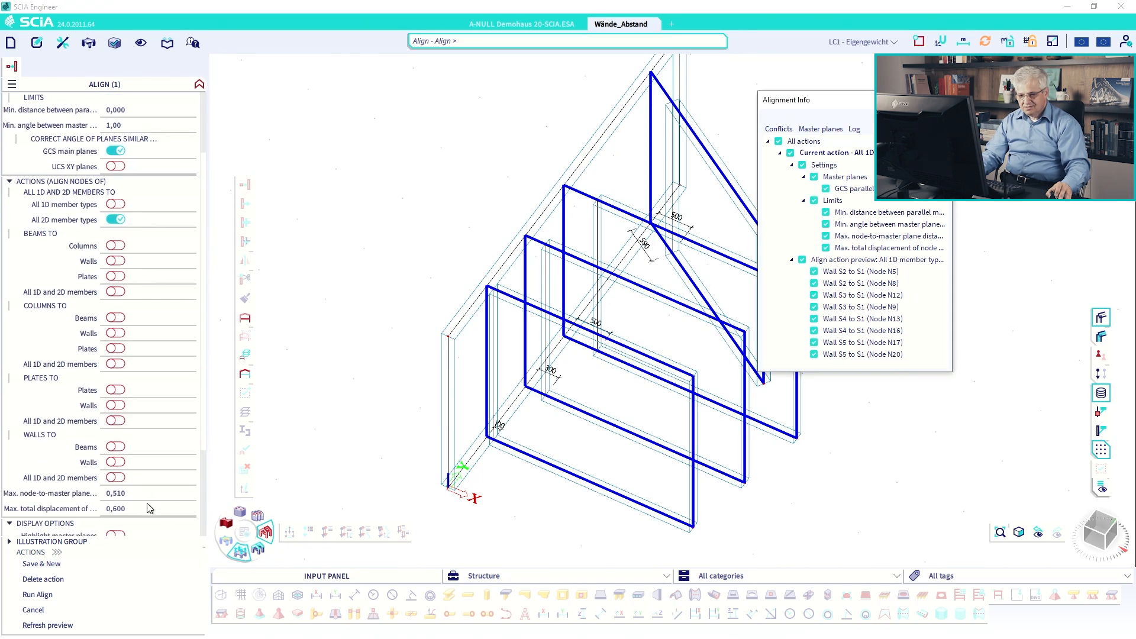
pyautogui.click(61, 599)
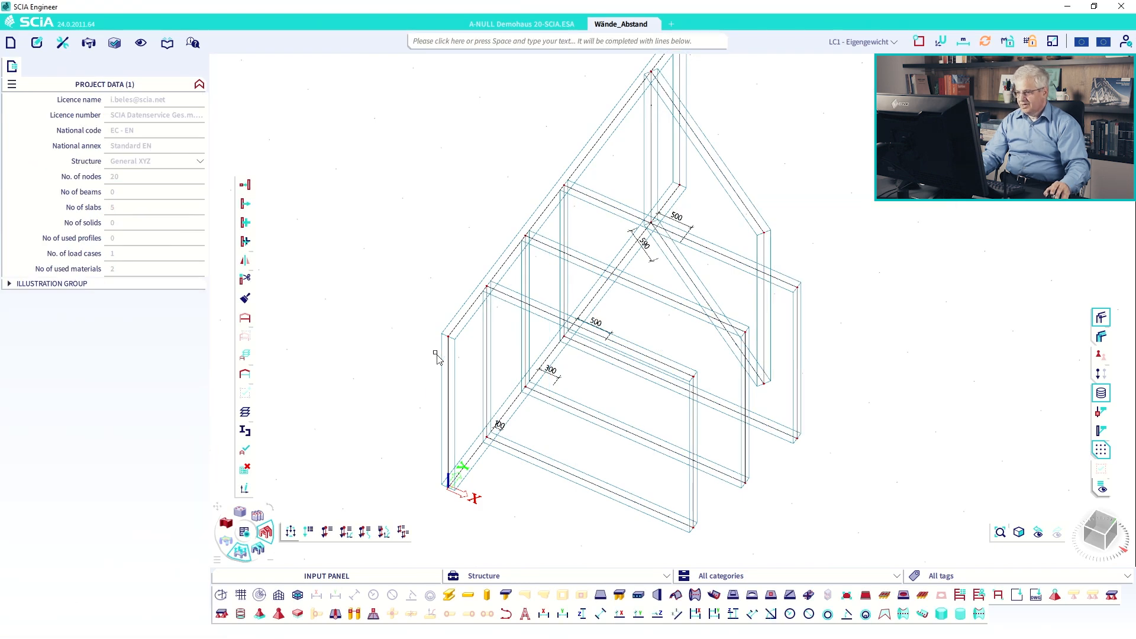
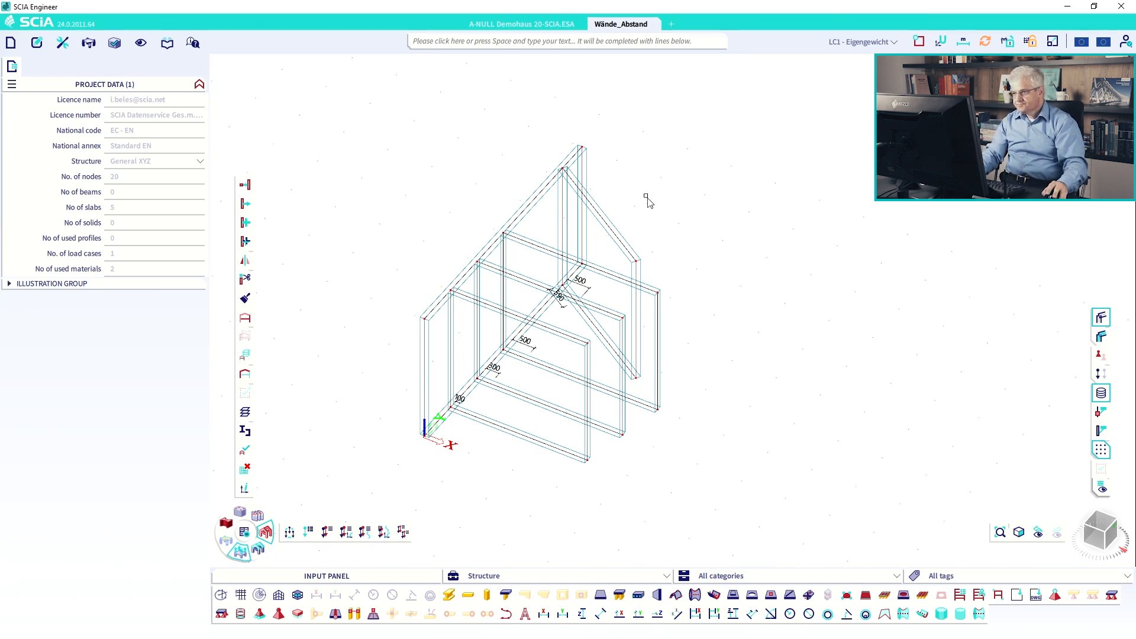
# Close the Wände_Abstand project without saving and hide the dot grid in the A-NULL Demohaus 20-SCIA model.
pyautogui.click(654, 24)
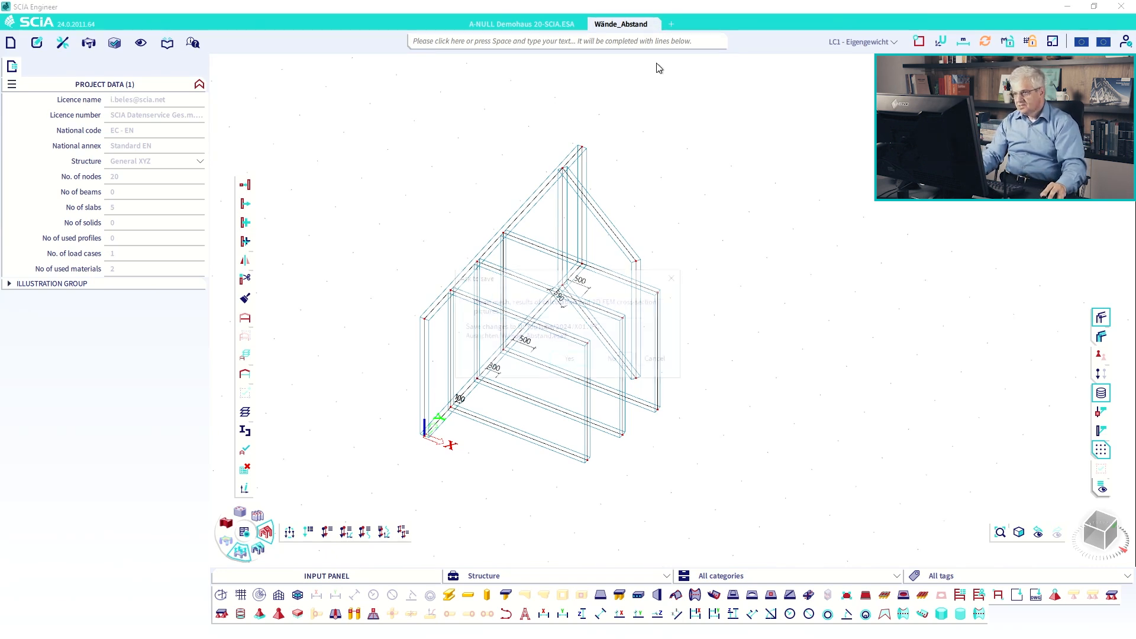
pyautogui.click(615, 360)
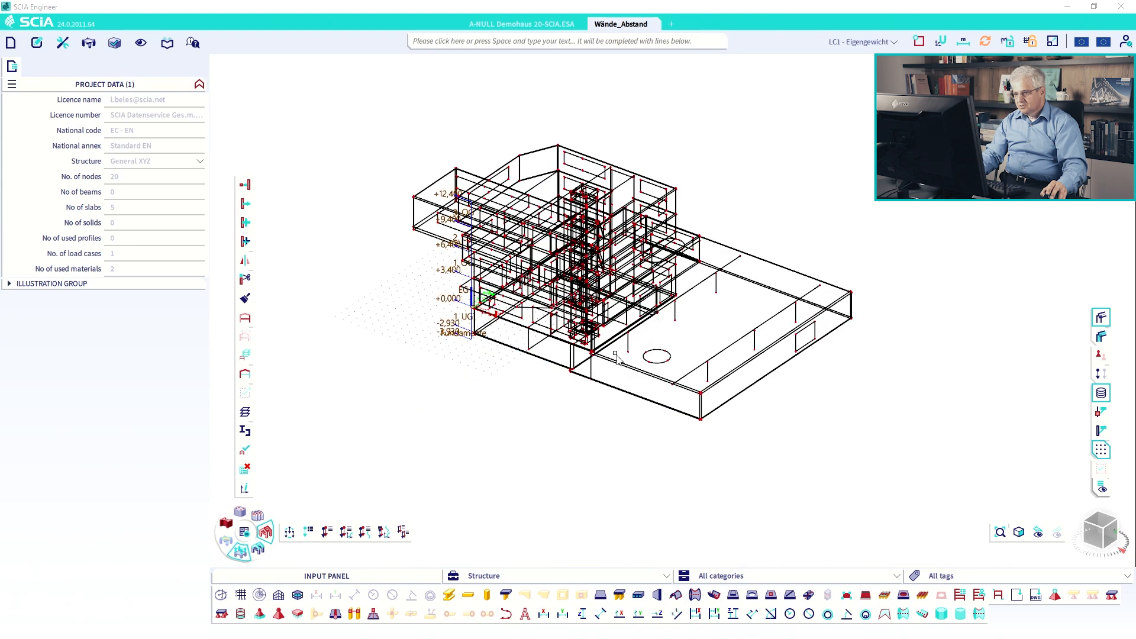
pyautogui.moveTo(647, 304); pyautogui.dragTo(649, 342, button='middle')
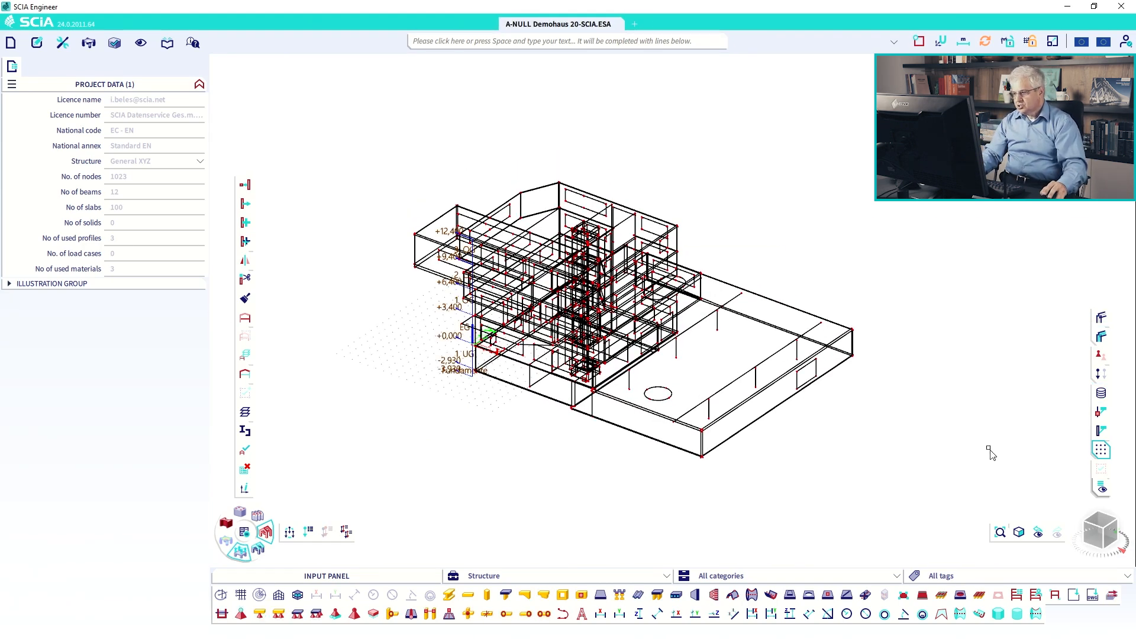
pyautogui.click(1100, 450)
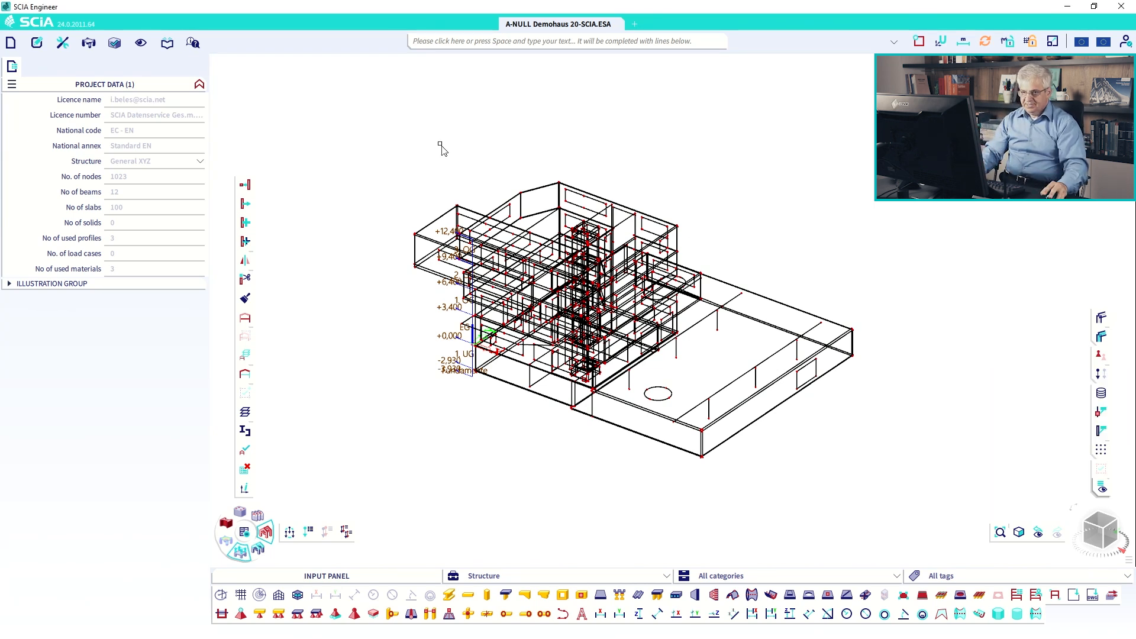
# Set the line width of the member system line to the thinnest option in the colour and line palette.
pyautogui.click(139, 44)
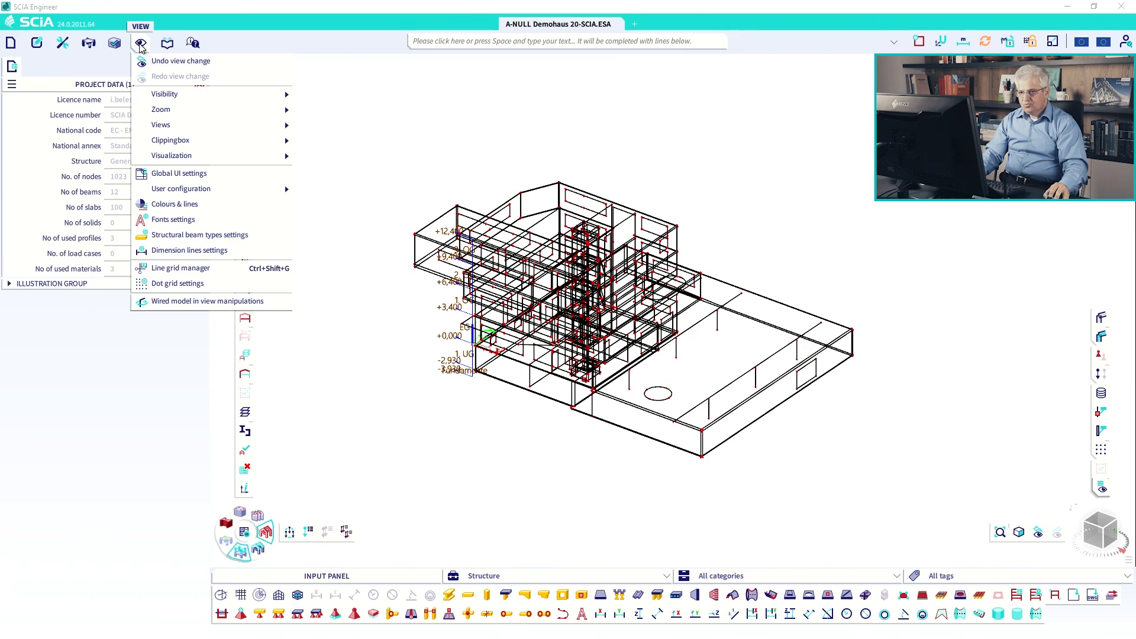
pyautogui.click(175, 204)
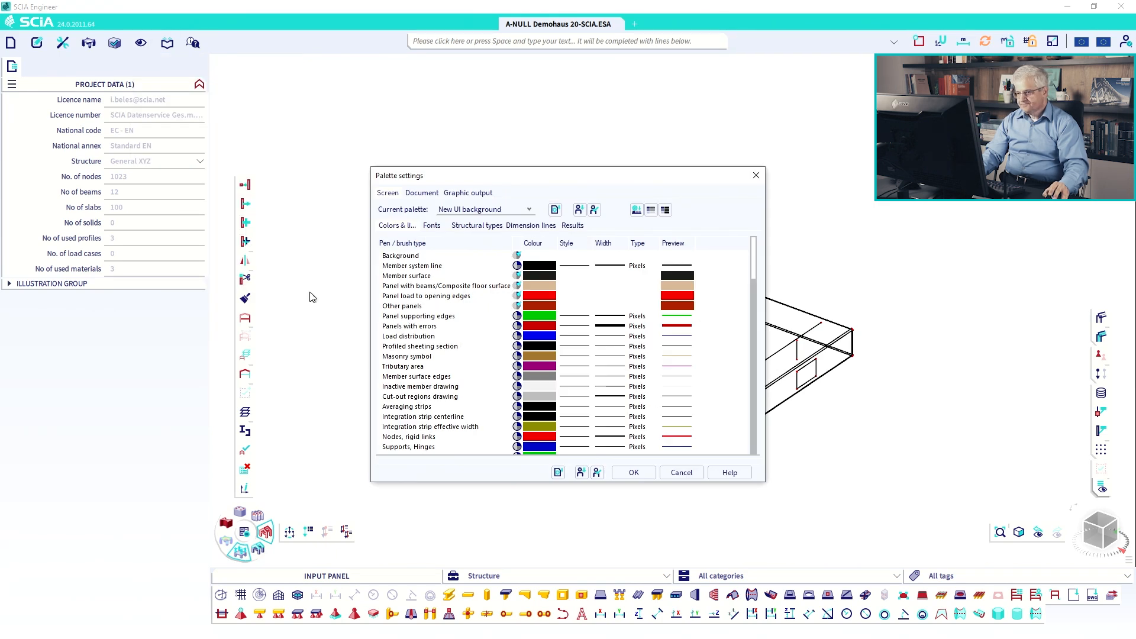
pyautogui.click(605, 267)
pyautogui.click(622, 267)
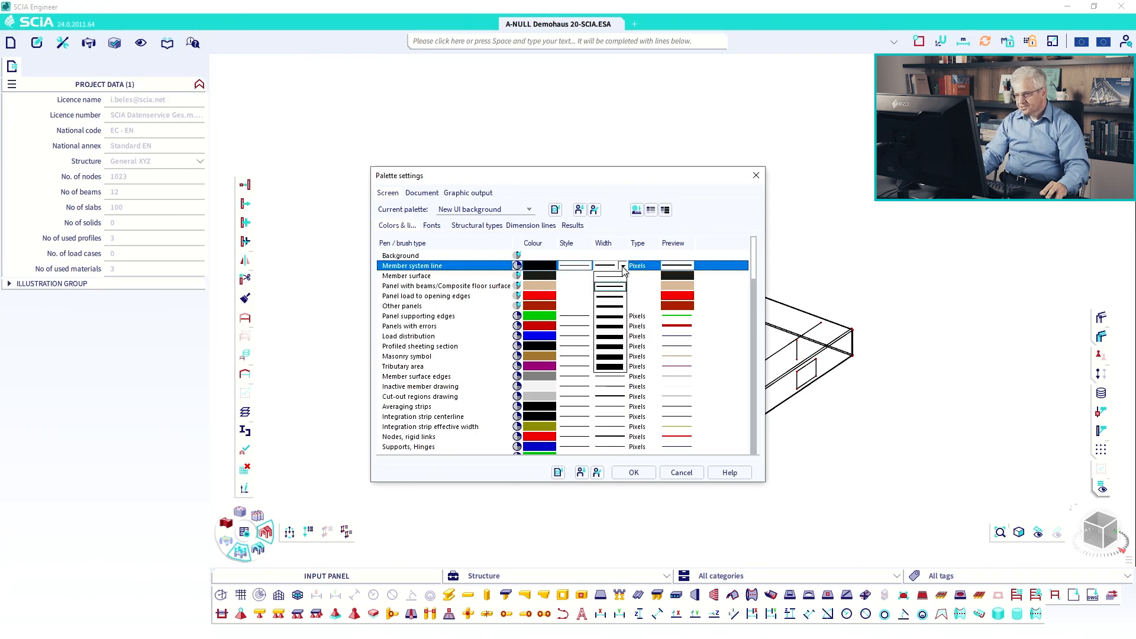
pyautogui.click(612, 276)
pyautogui.click(632, 473)
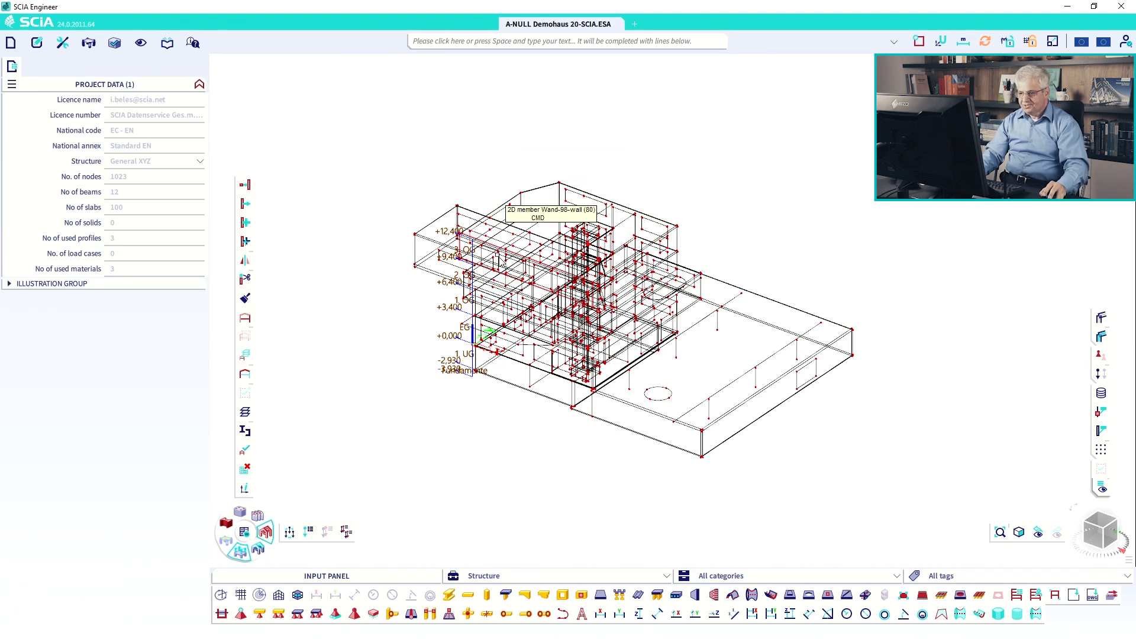
# Review the Structure view parameters for all entities.
pyautogui.rightClick(464, 163)
pyautogui.rightClick(421, 132)
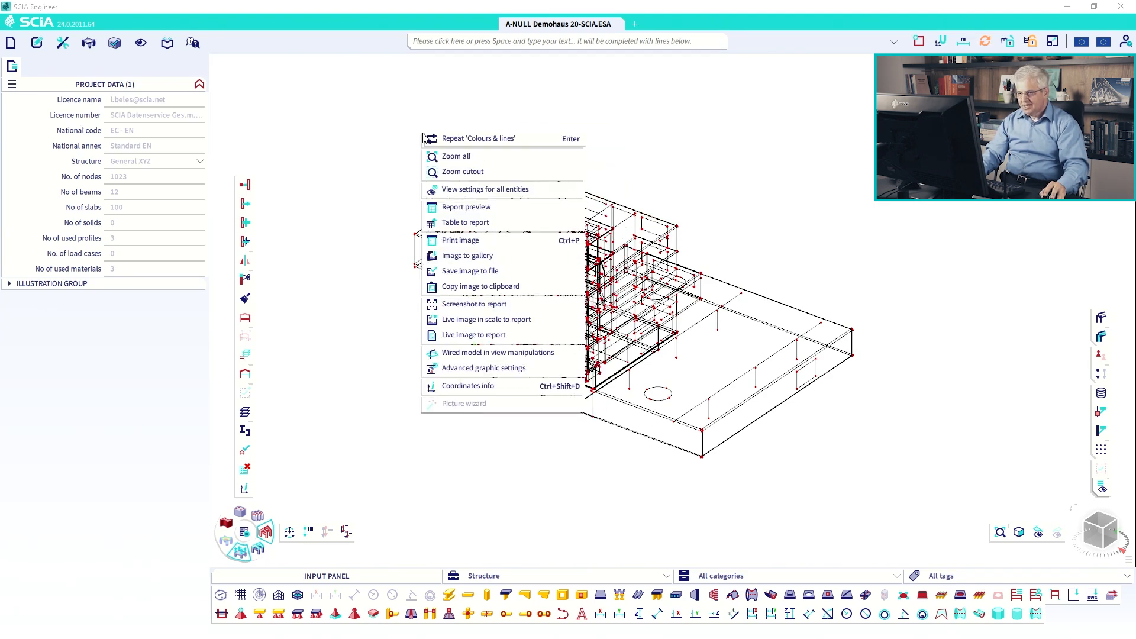
pyautogui.click(449, 188)
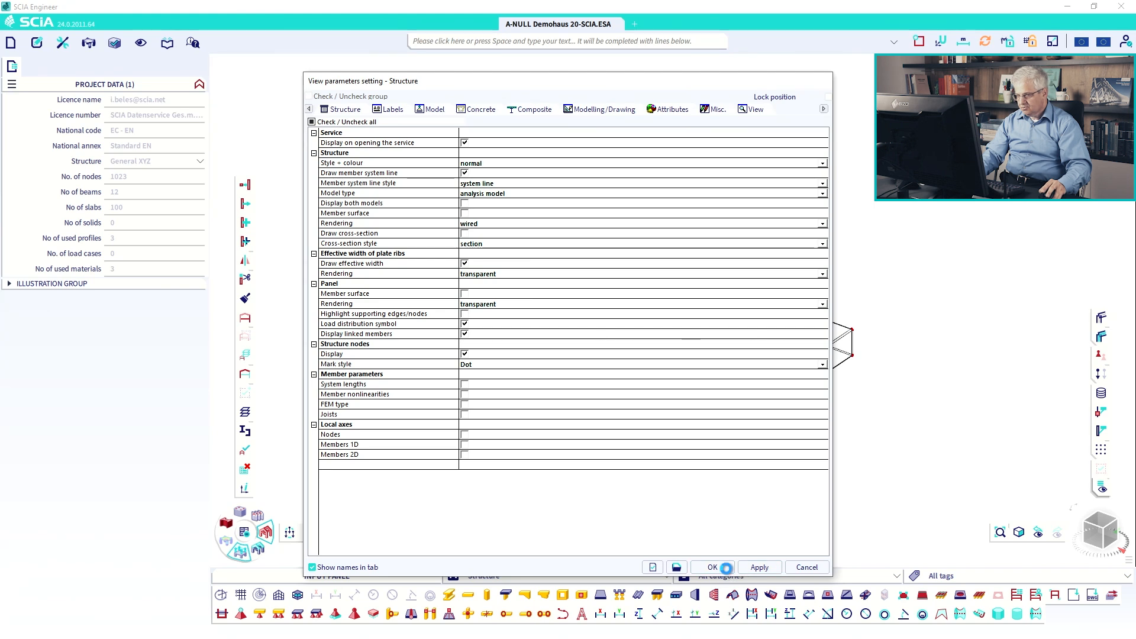
pyautogui.click(723, 567)
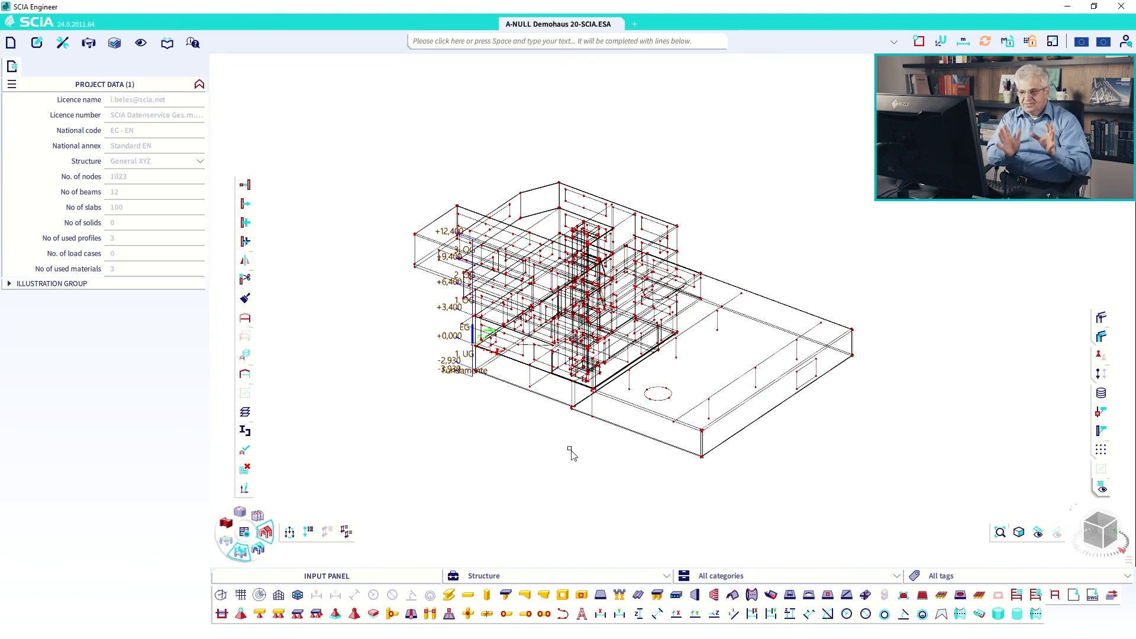
# Select all 2D members of type wall (80) based on Wand-61 and show only these walls.
pyautogui.click(416, 258)
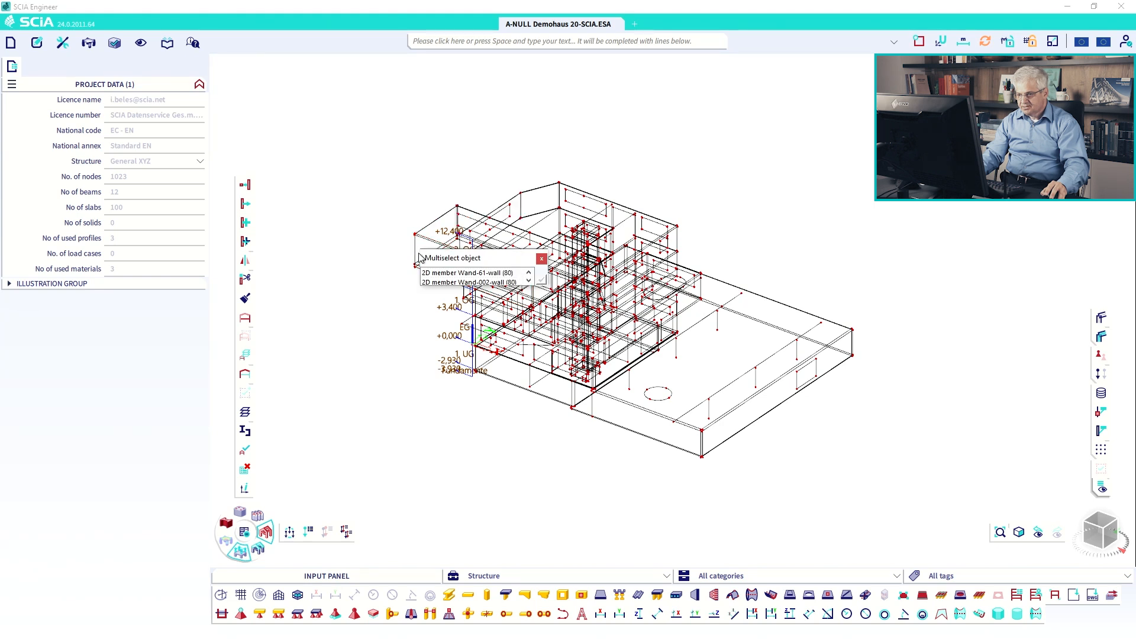
pyautogui.click(436, 274)
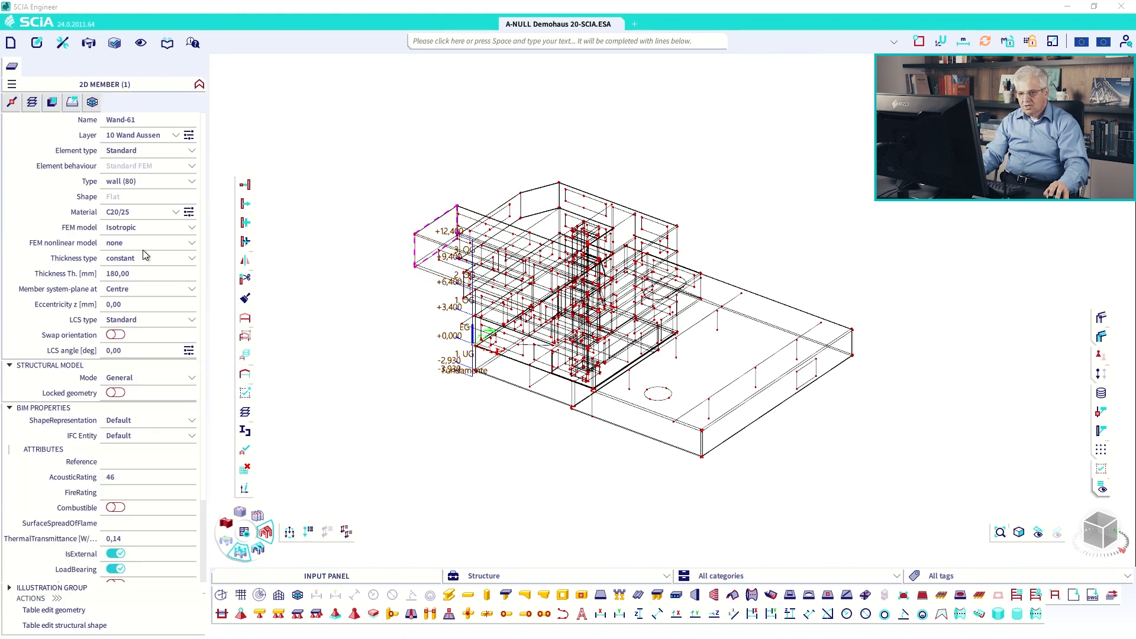
pyautogui.rightClick(132, 185)
pyautogui.click(163, 204)
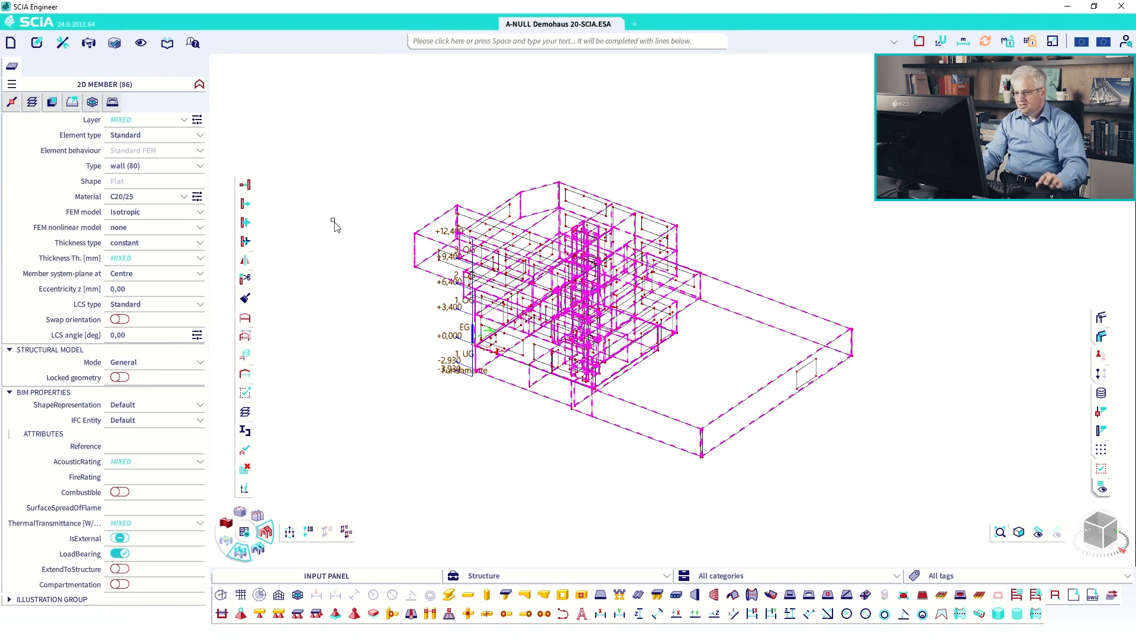
pyautogui.press('Escape')
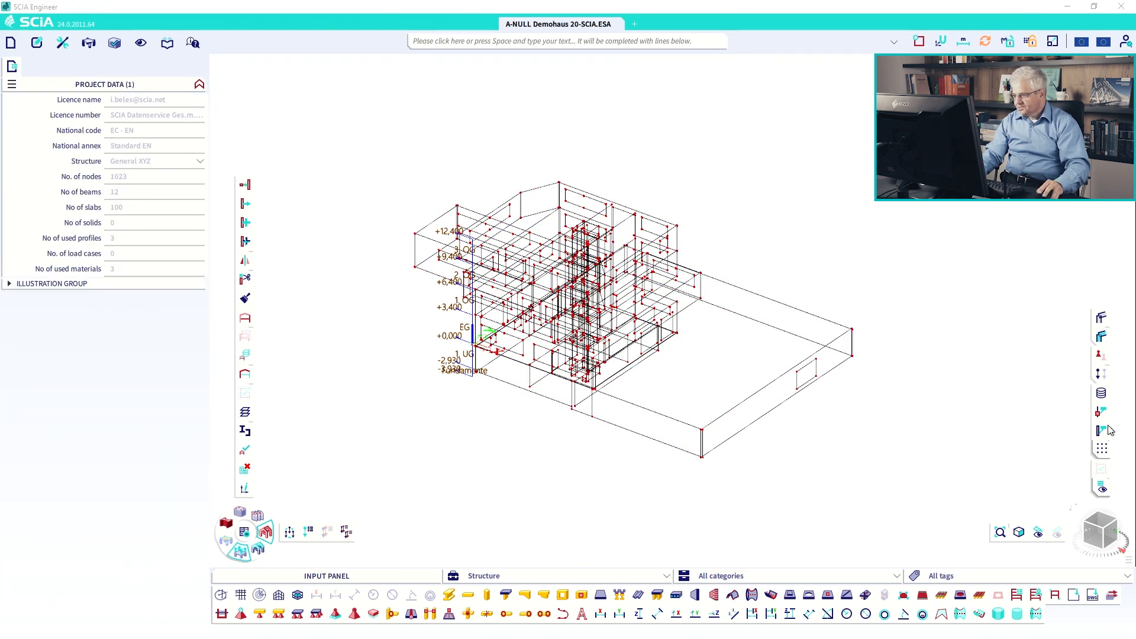
# Turn on surface shading and switch to the plan view to inspect the wall axes.
pyautogui.click(1102, 336)
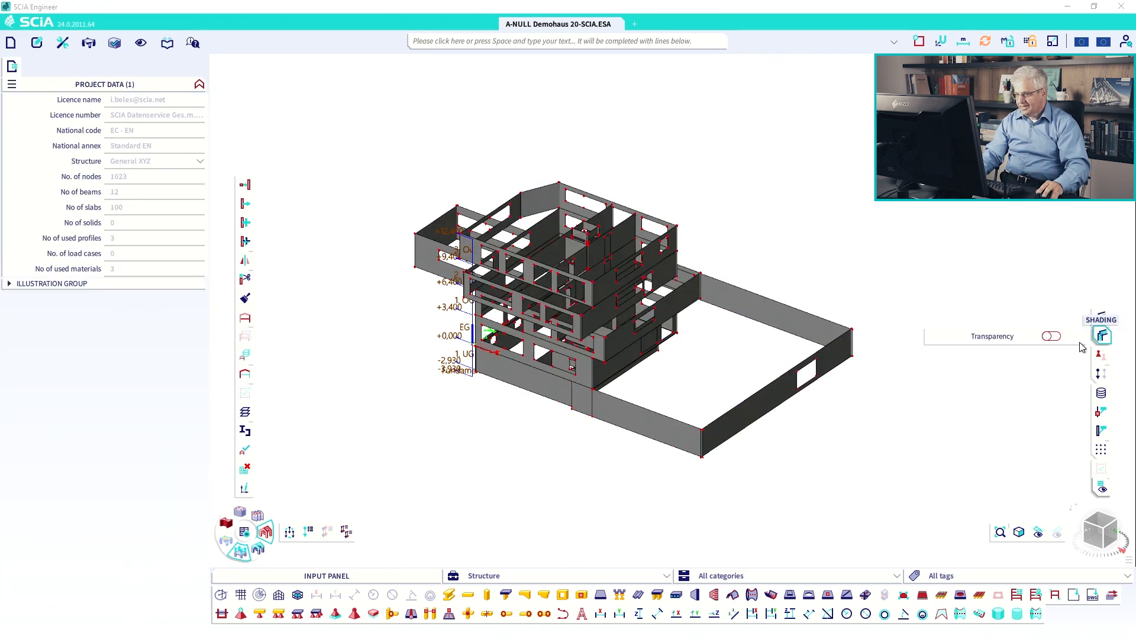
pyautogui.click(1102, 523)
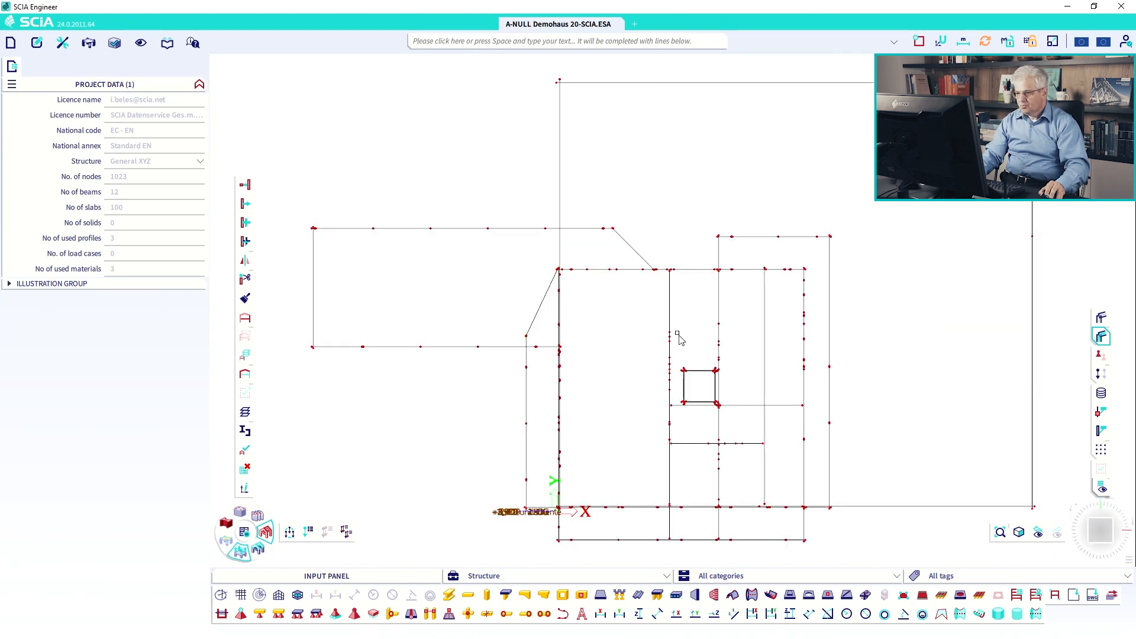
pyautogui.scroll(5, 567, 405)
pyautogui.scroll(2, 568, 405)
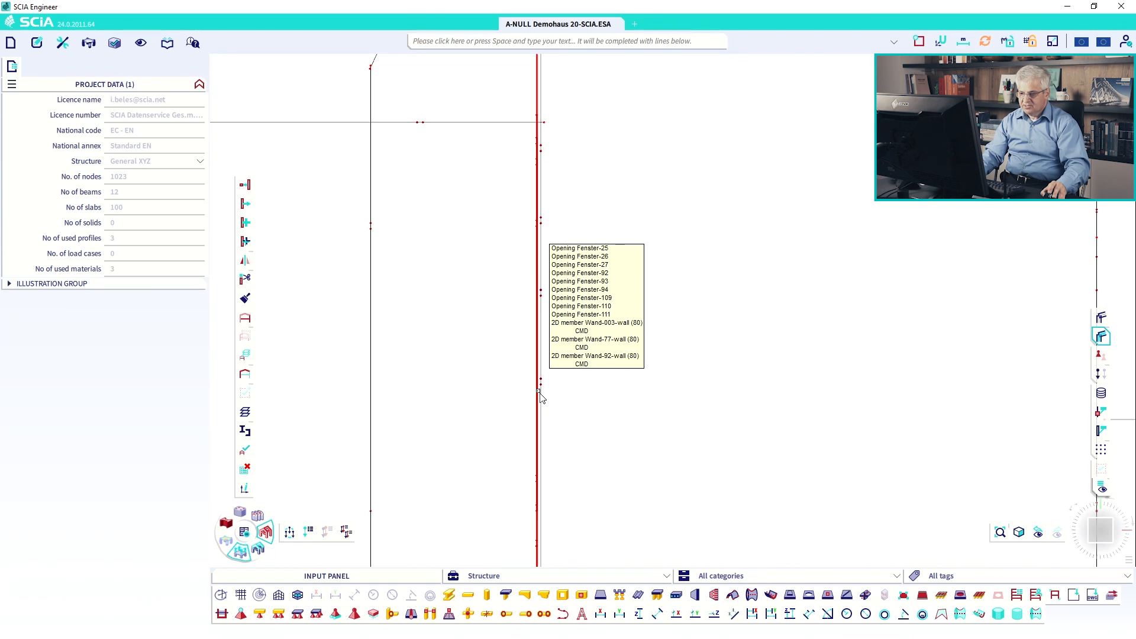
pyautogui.scroll(-4, 553, 394)
pyautogui.scroll(1, 509, 332)
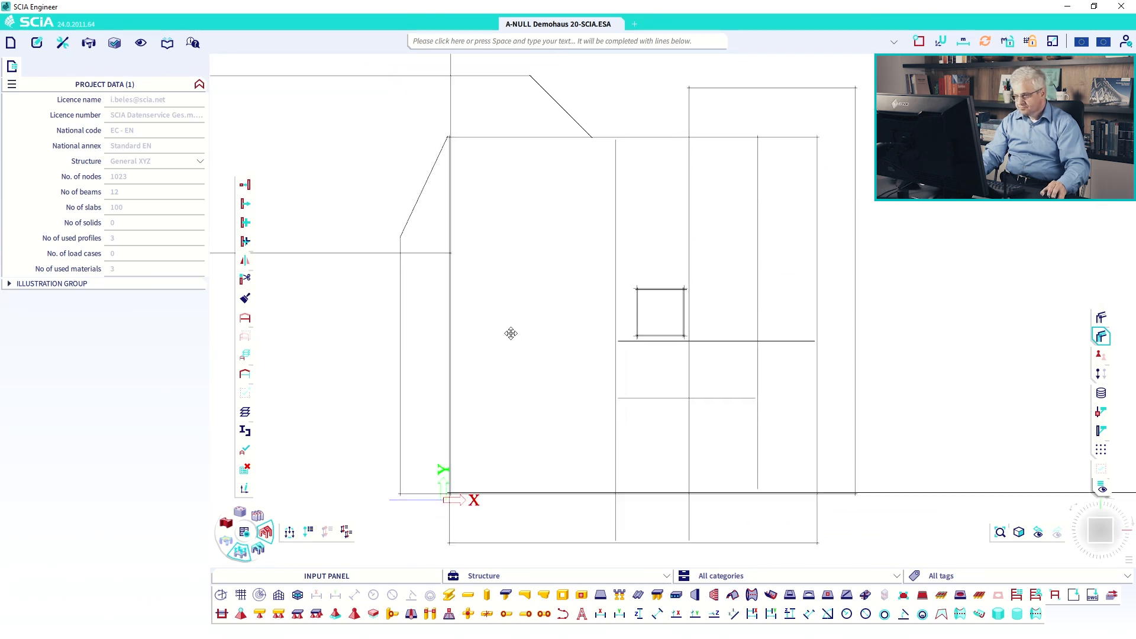
pyautogui.scroll(-3, 605, 289)
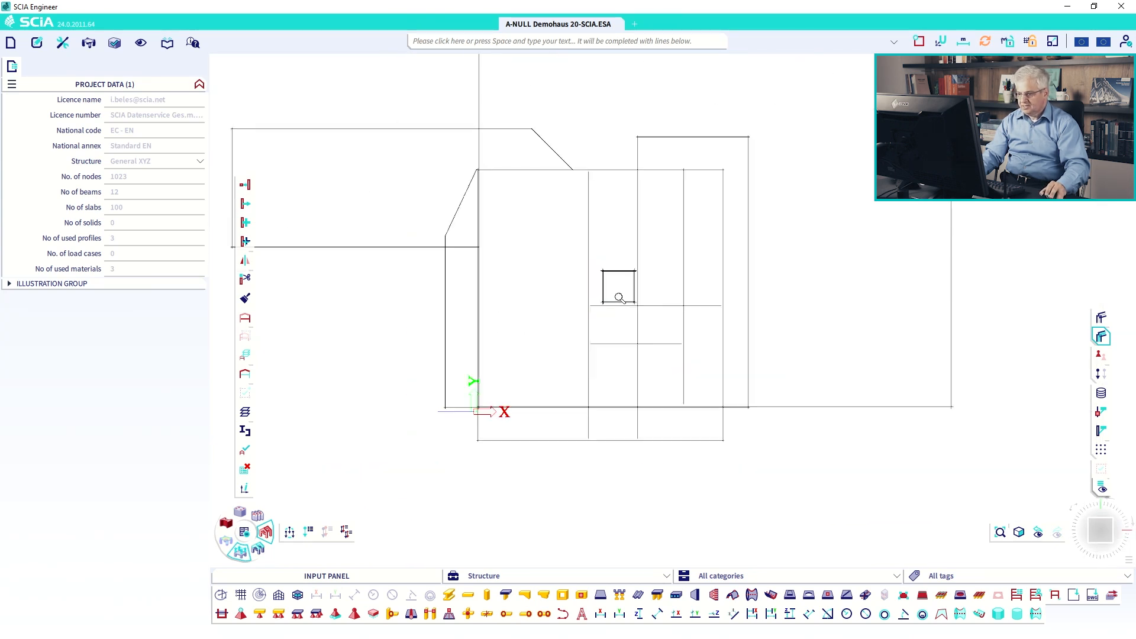
pyautogui.moveTo(606, 314); pyautogui.dragTo(595, 365, button='middle')
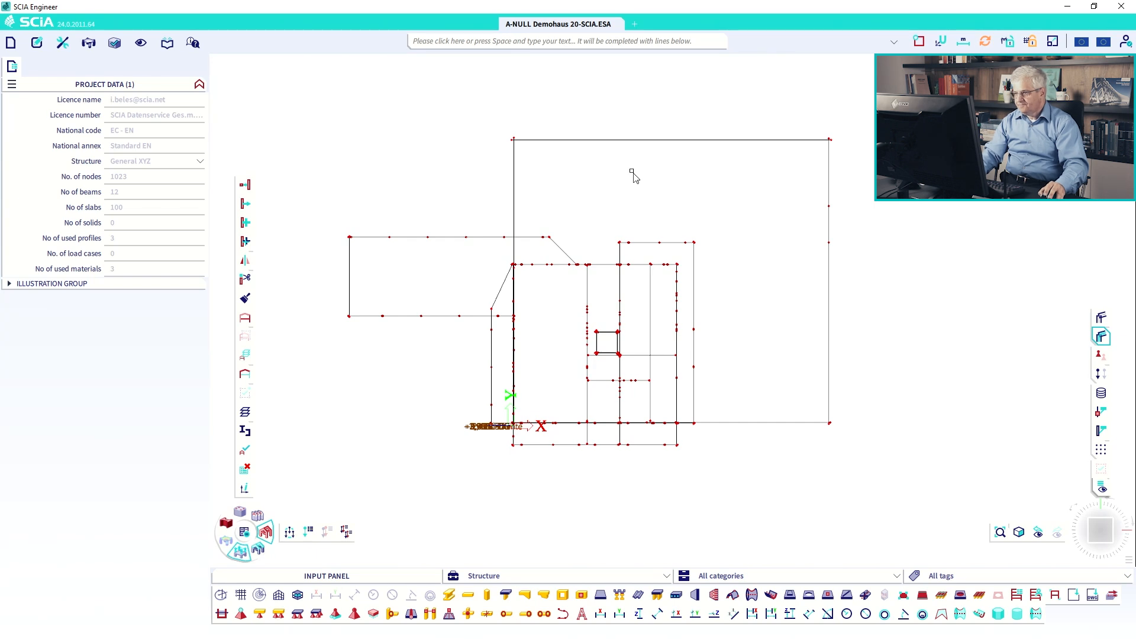
# Select the exterior walls lying along the Y axis, including their extension beyond the main building outline.
pyautogui.click(500, 254)
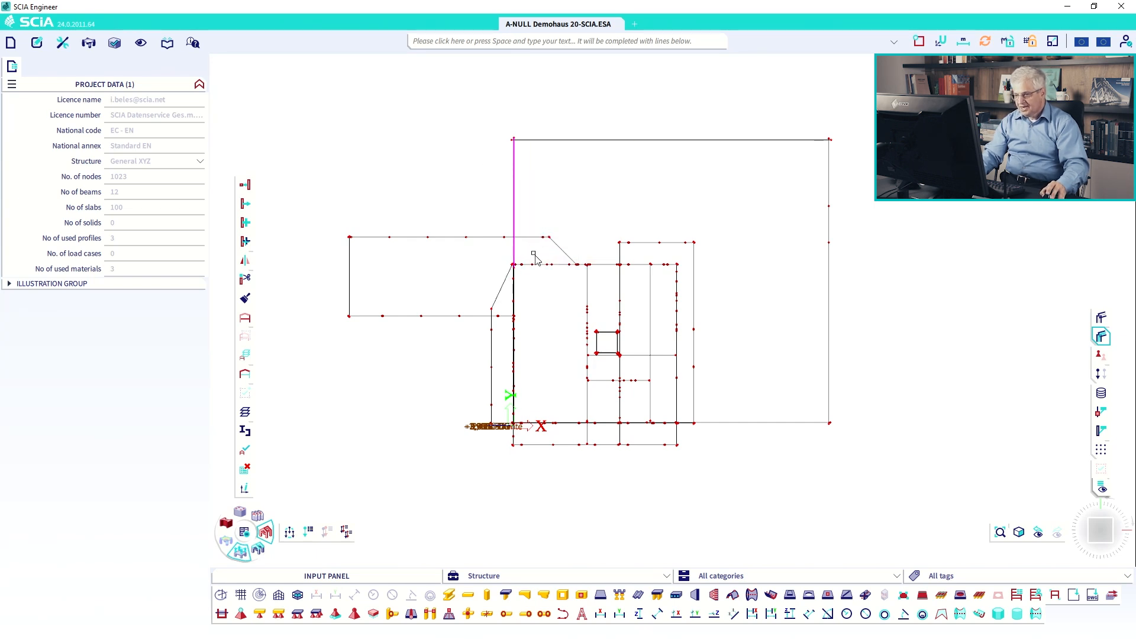
pyautogui.moveTo(529, 306); pyautogui.dragTo(502, 271)
pyautogui.moveTo(508, 129); pyautogui.dragTo(519, 449)
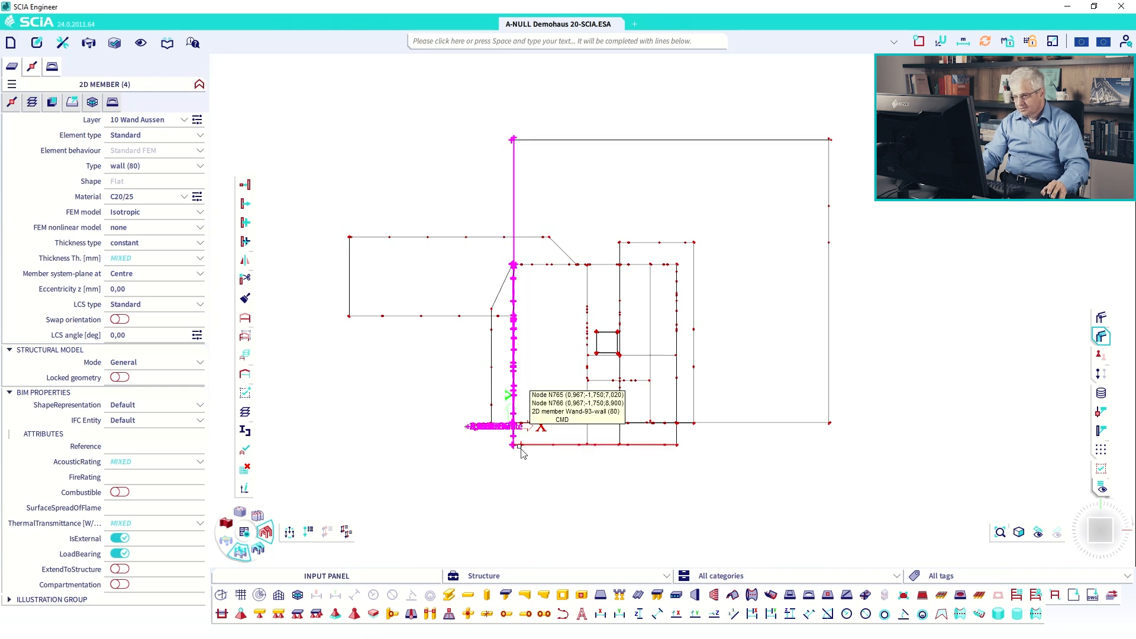
# Add the shaft walls parallel to the Y axis to the selection and show only the selected walls.
pyautogui.scroll(5, 618, 349)
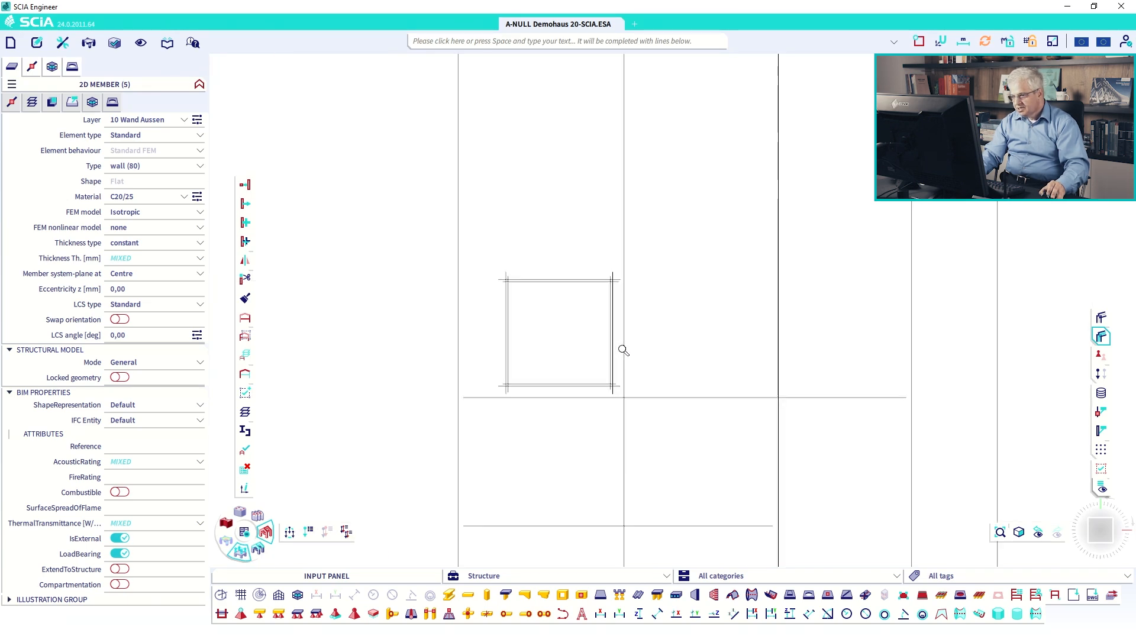
pyautogui.moveTo(429, 214); pyautogui.dragTo(485, 441)
pyautogui.moveTo(584, 217); pyautogui.dragTo(616, 426)
pyautogui.scroll(-3, 645, 426)
pyautogui.moveTo(699, 428); pyautogui.dragTo(637, 276, button='middle')
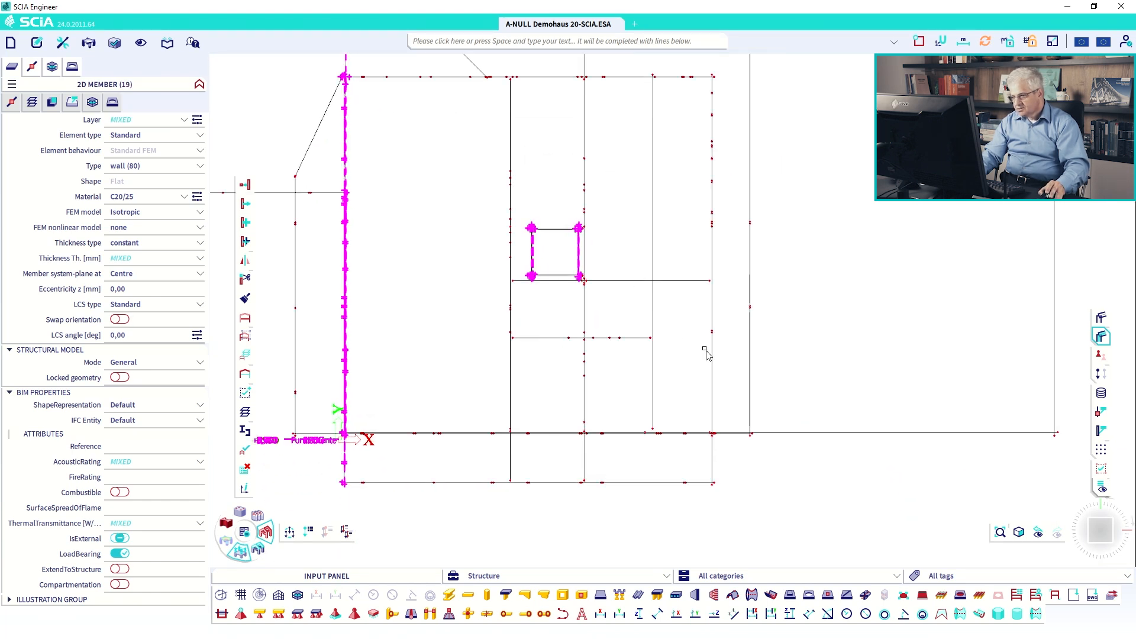
pyautogui.scroll(6, 709, 355)
pyautogui.scroll(-5, 814, 395)
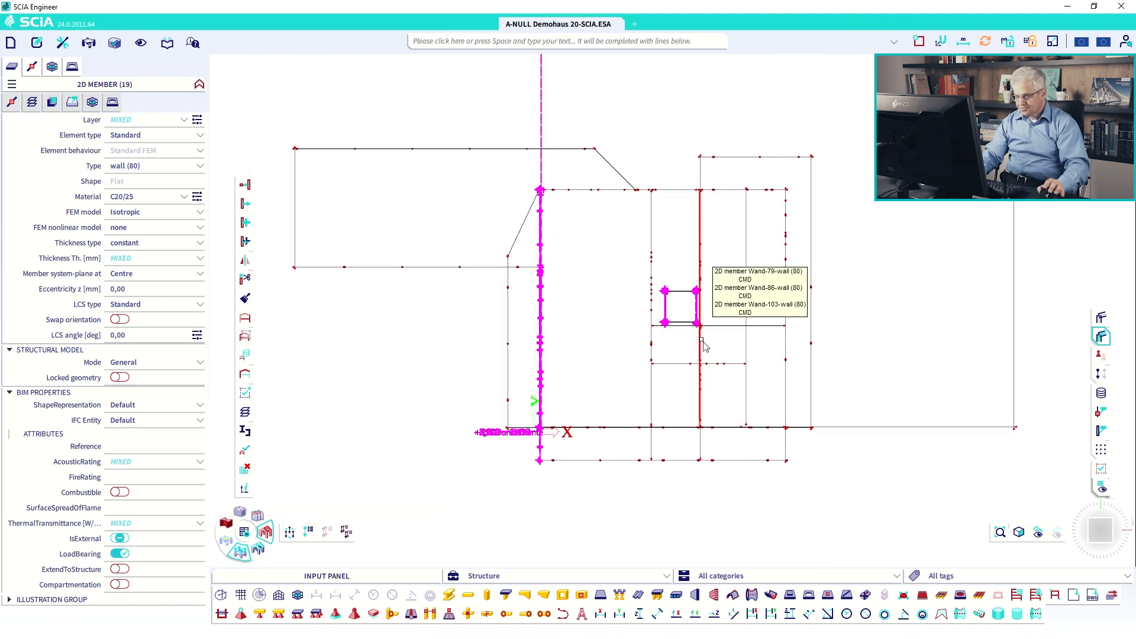
pyautogui.scroll(5, 704, 346)
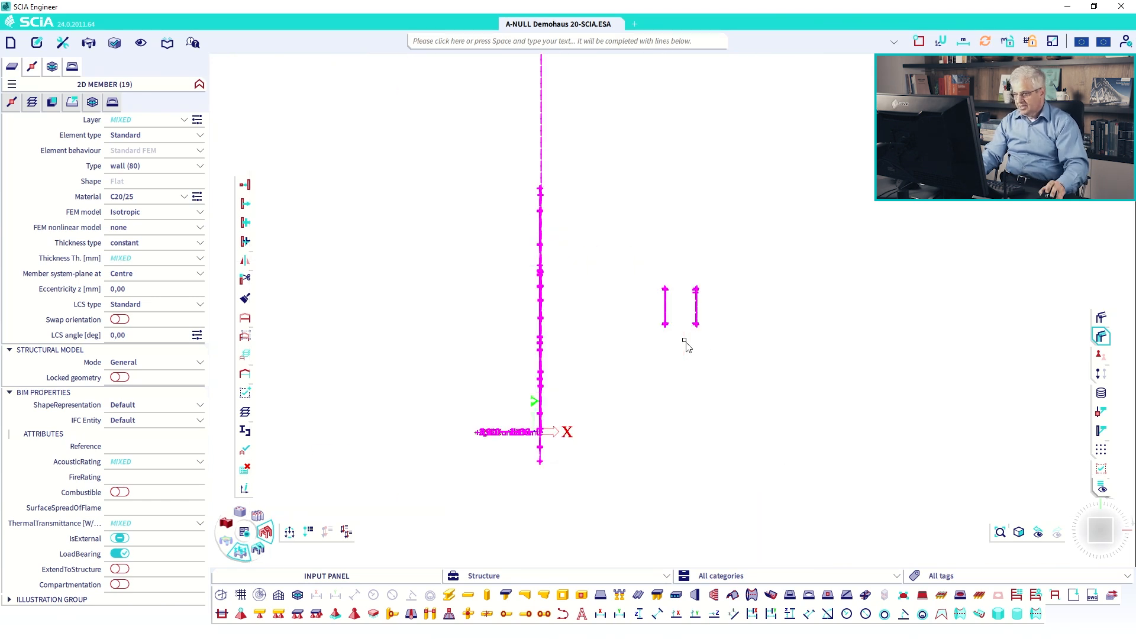
pyautogui.press('Escape')
pyautogui.scroll(-1, 671, 346)
pyautogui.moveTo(669, 345); pyautogui.dragTo(624, 377, button='middle')
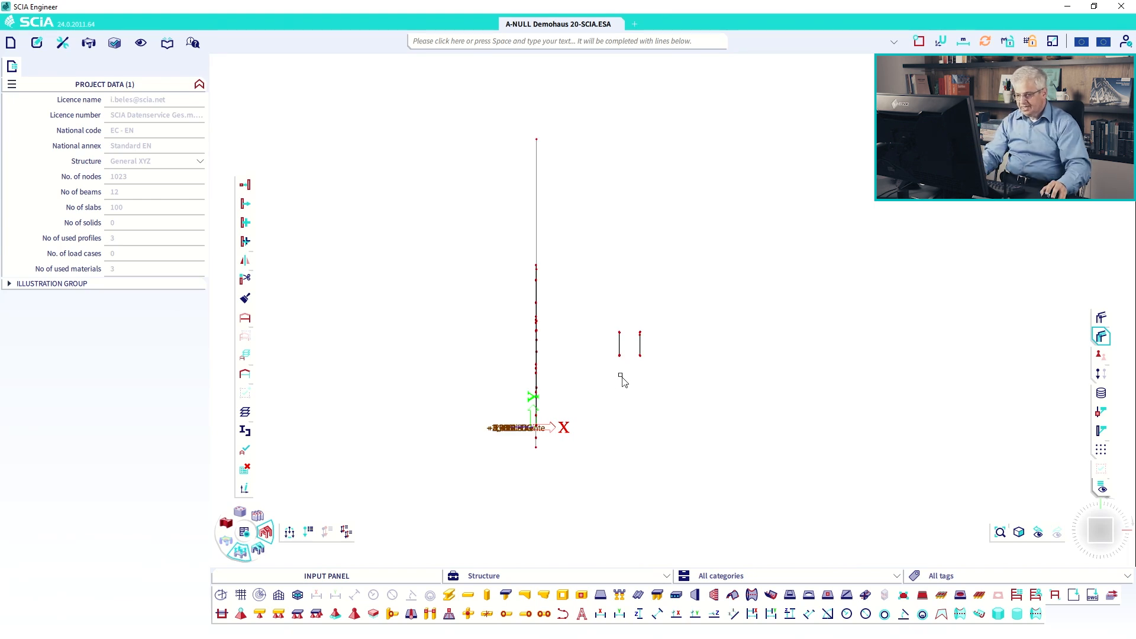
# Start Align Members on all visible walls and set the minimum distance between parallel master planes to 0,1.
pyautogui.moveTo(733, 481)
pyautogui.mouseDown()
pyautogui.moveTo(507, 159)
pyautogui.moveTo(493, 120)
pyautogui.mouseUp()
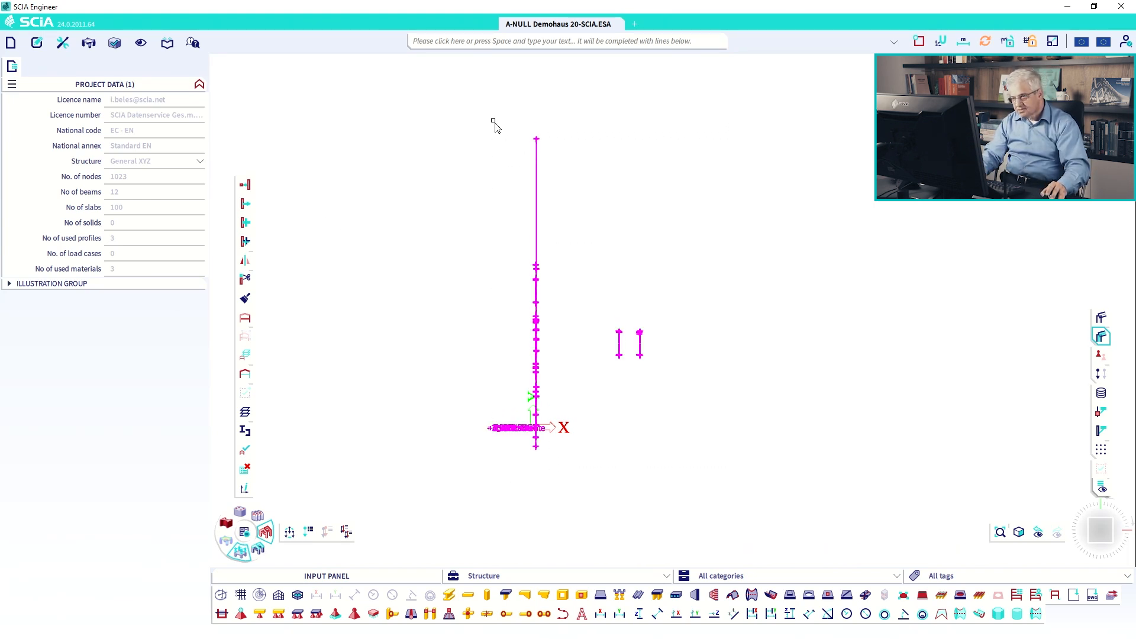
pyautogui.click(245, 184)
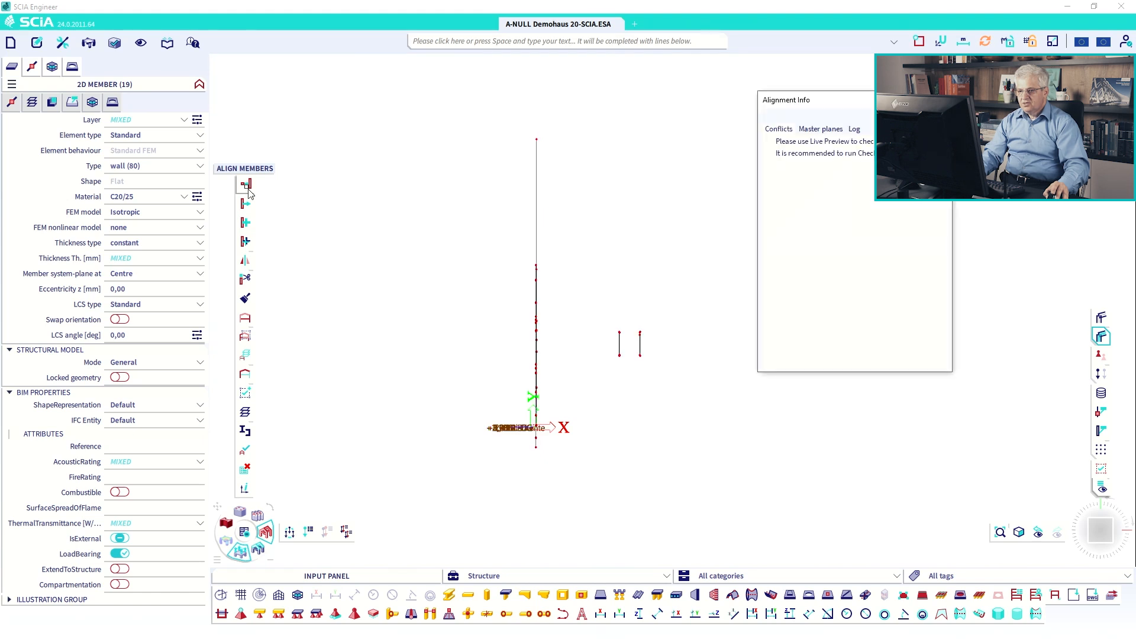
pyautogui.scroll(3, 537, 276)
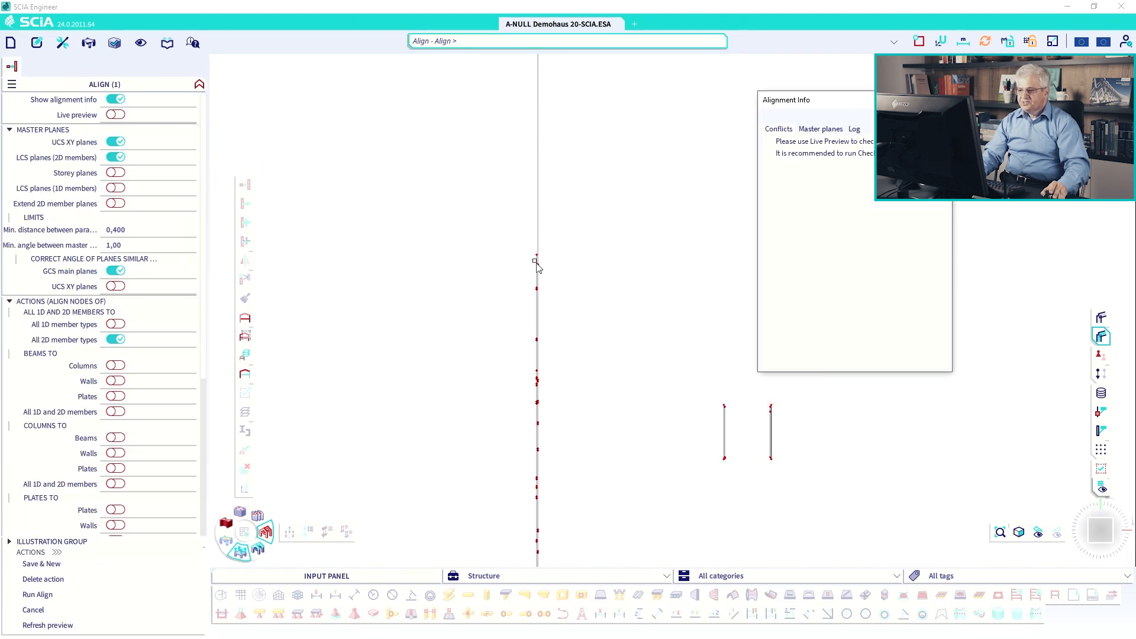
pyautogui.click(129, 232)
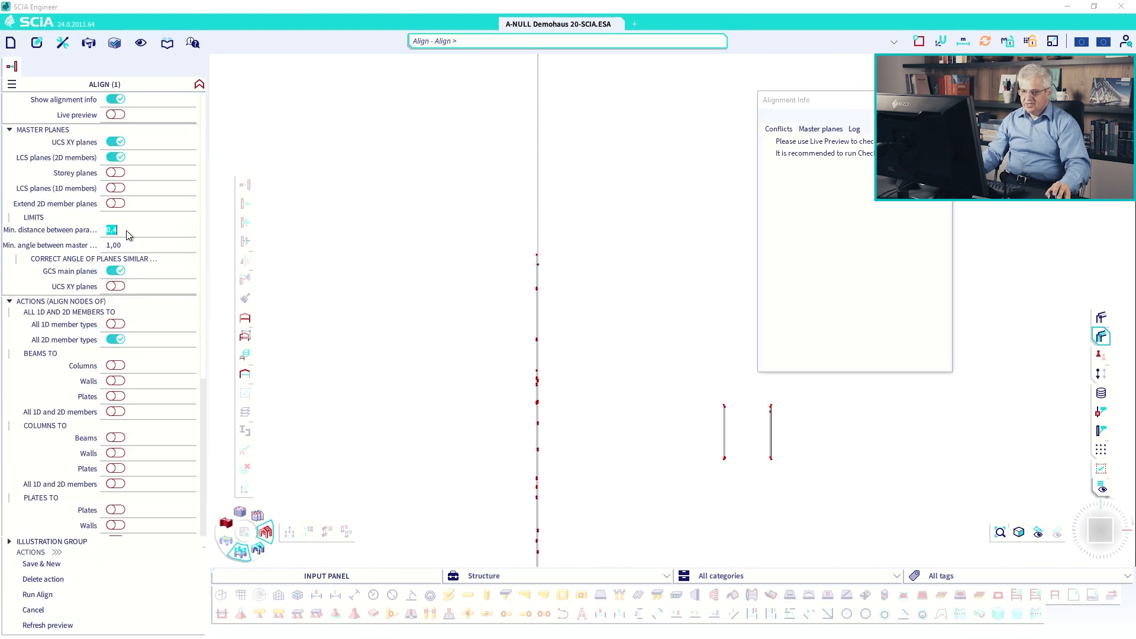
pyautogui.write('0,1')
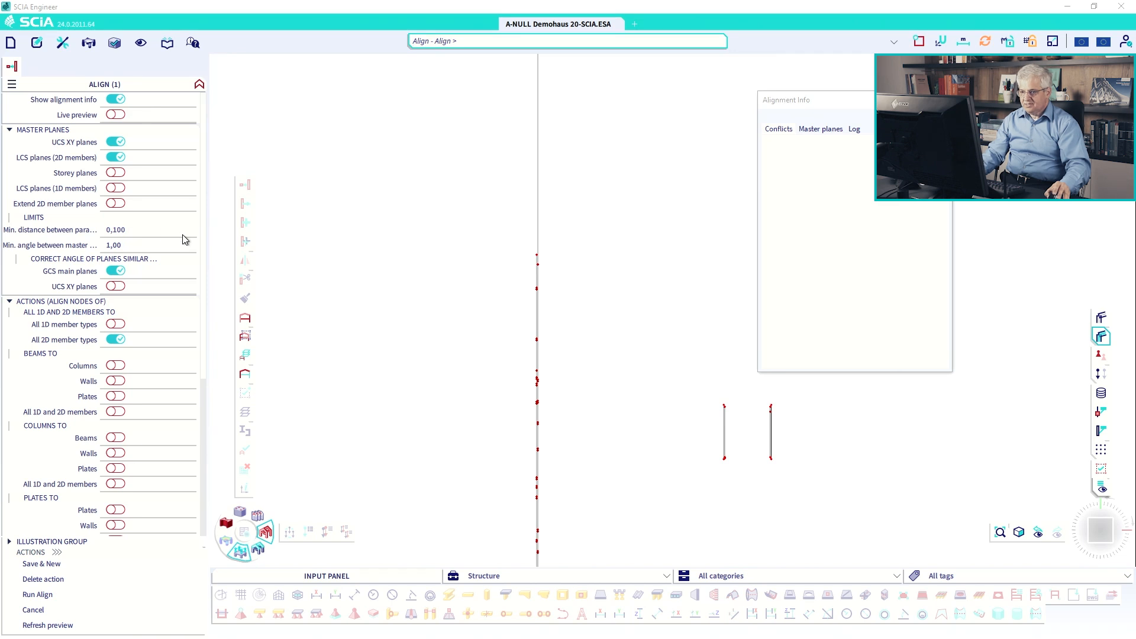
# Set the maximum node-to-master-plane distance and maximum total node displacement to 0,1 and turn off Keep original shape.
pyautogui.scroll(-10, 151, 296)
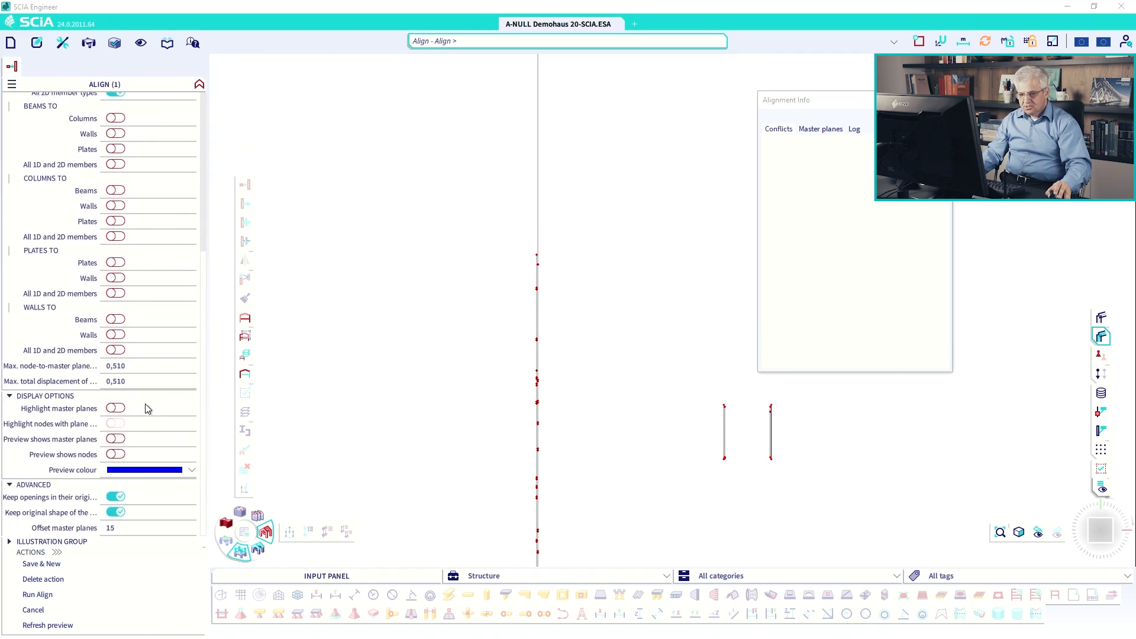
pyautogui.scroll(8, 140, 379)
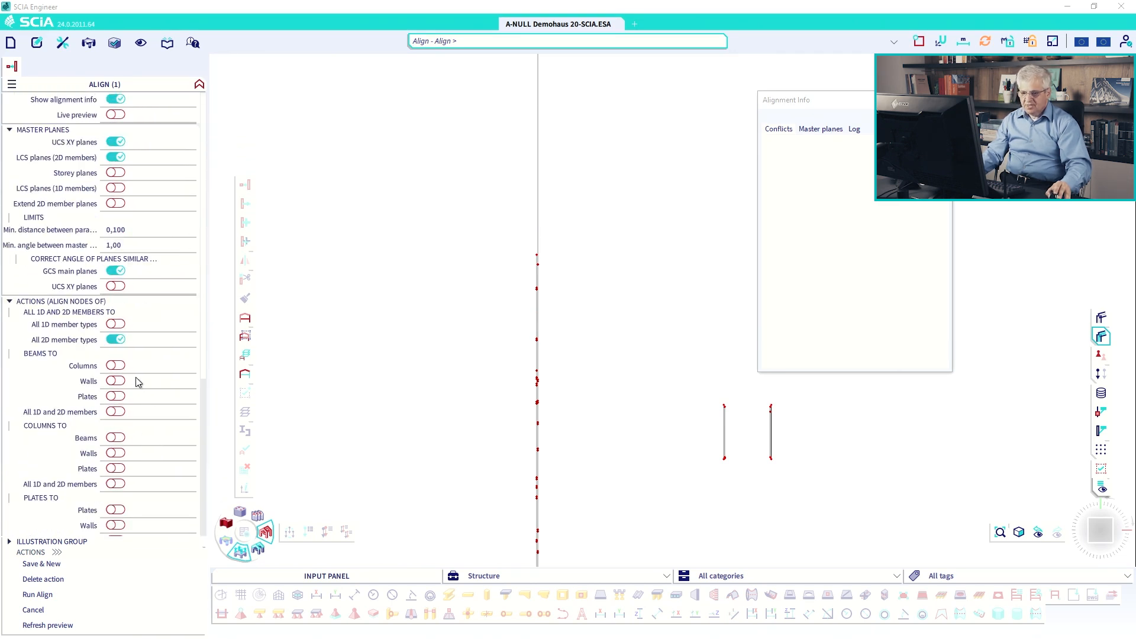
pyautogui.scroll(-8, 138, 380)
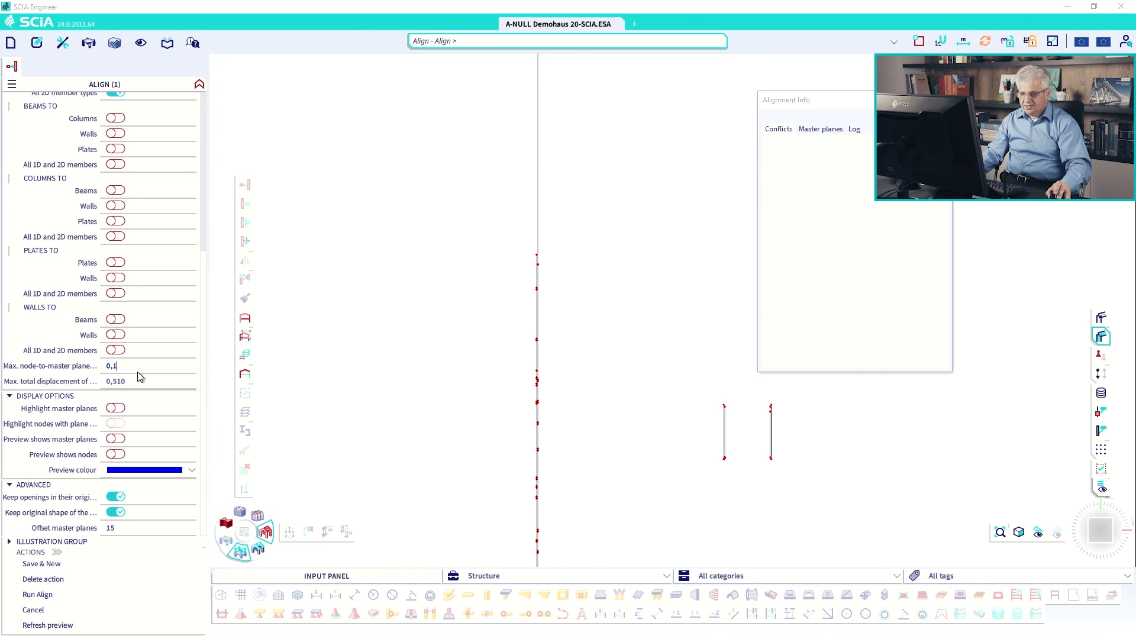
pyautogui.press('Return')
pyautogui.scroll(-8, 134, 385)
pyautogui.press('Return')
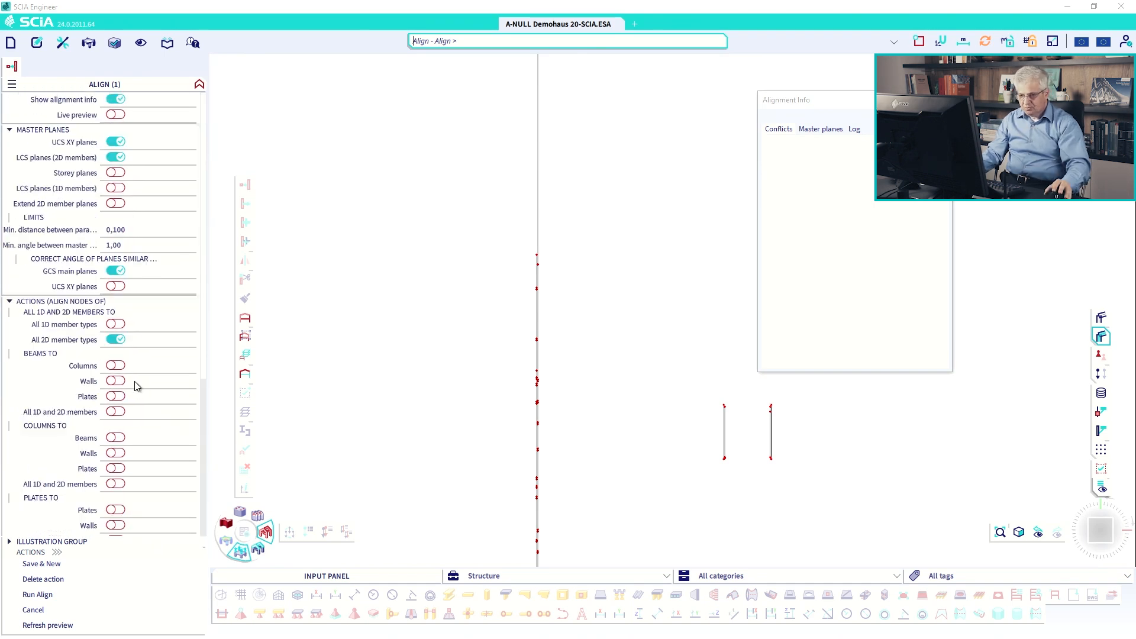
pyautogui.scroll(-8, 138, 389)
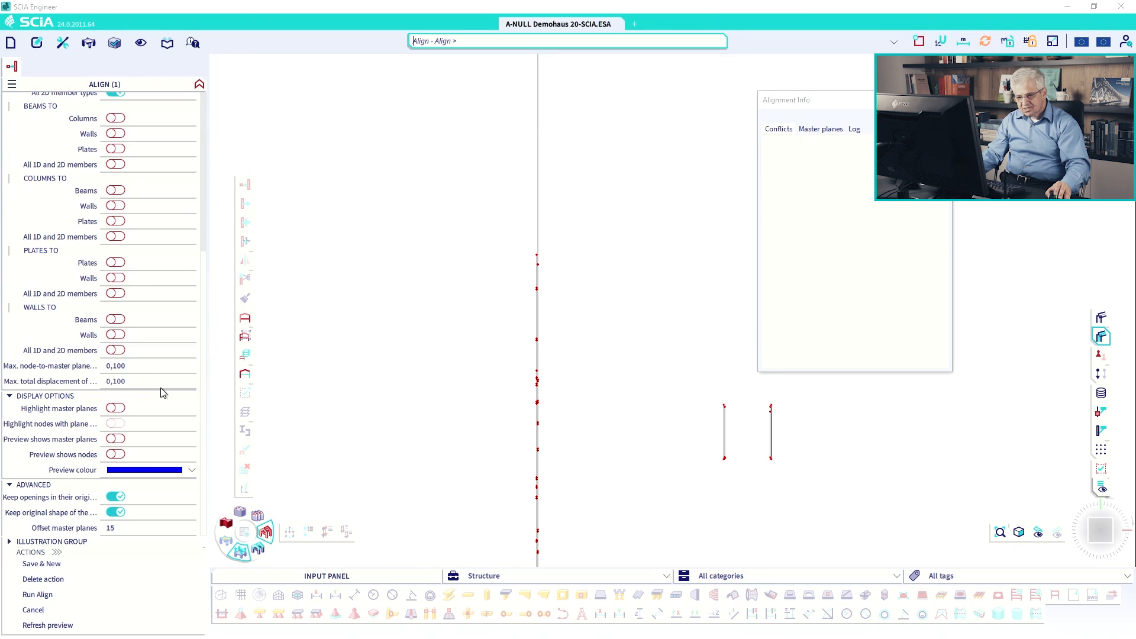
pyautogui.click(117, 512)
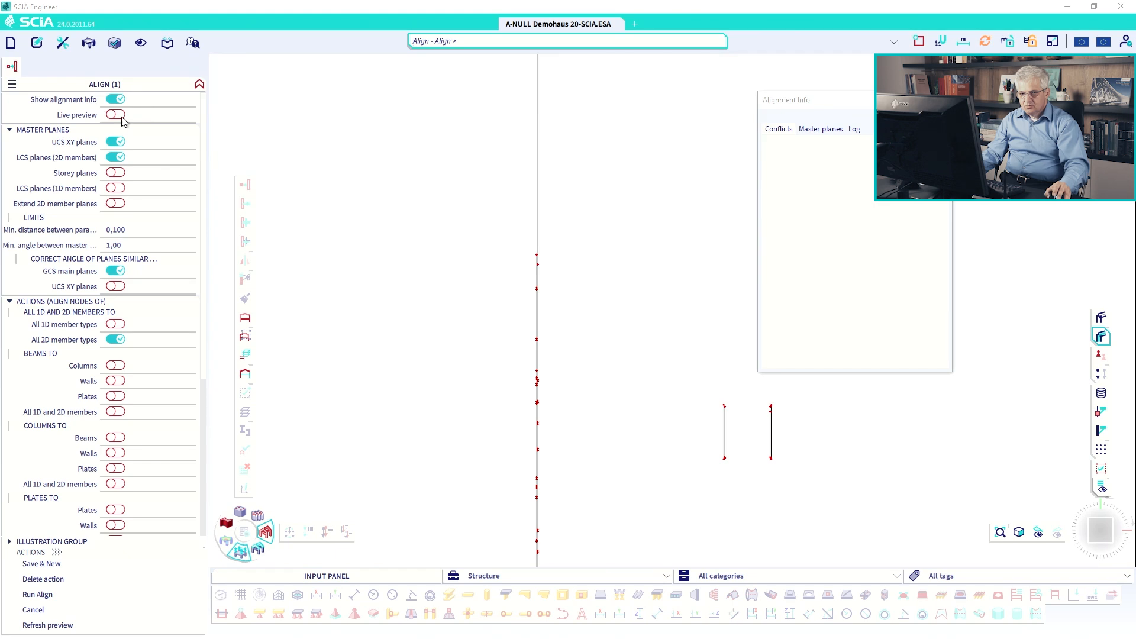
# Turn off UCS XY planes as master planes, enable Live preview and tick All actions in the alignment log.
pyautogui.click(116, 142)
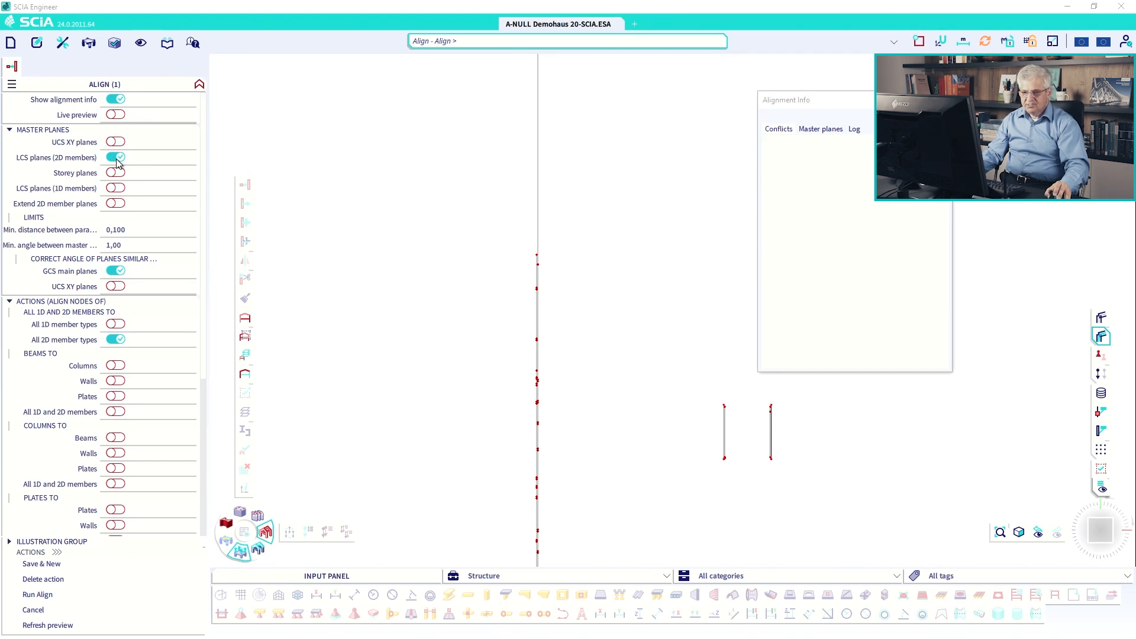
pyautogui.click(116, 114)
pyautogui.click(854, 128)
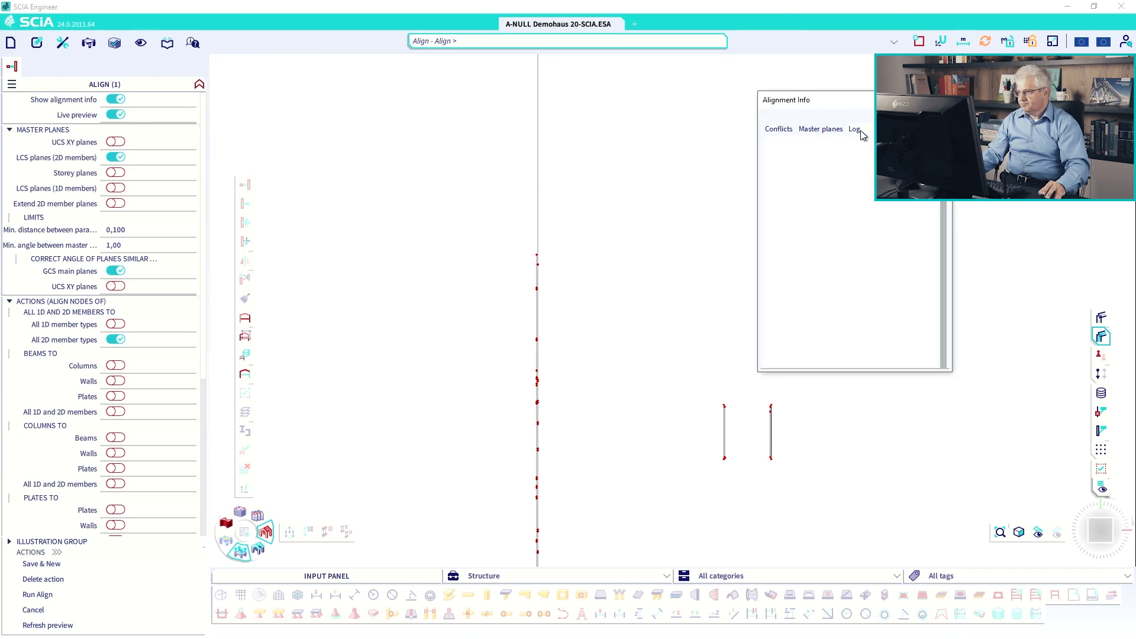
pyautogui.click(779, 142)
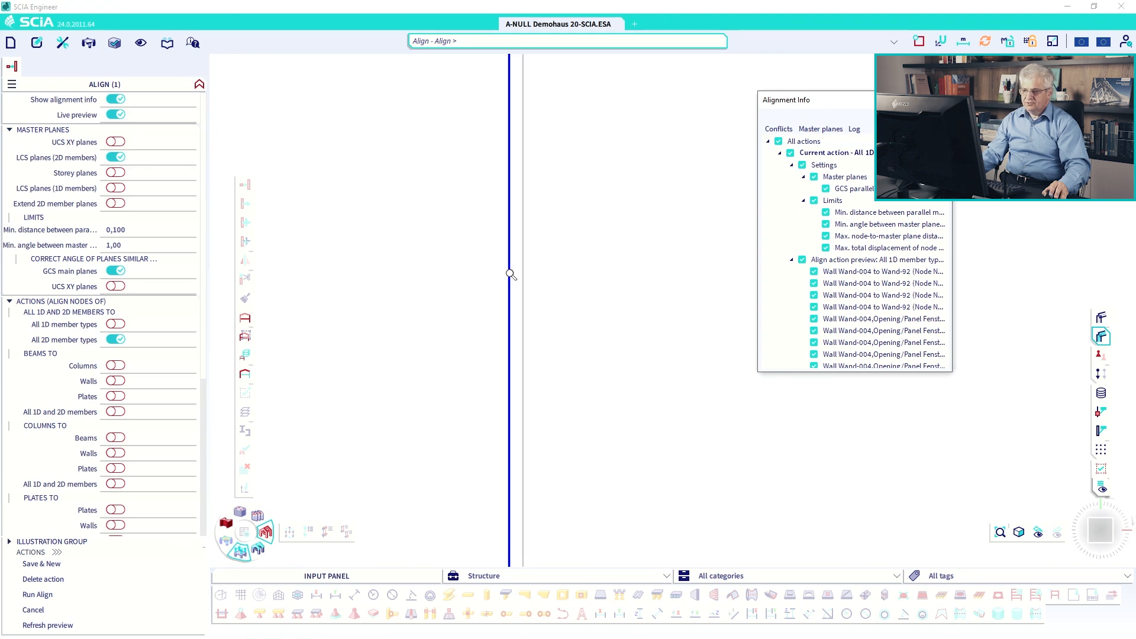
# Check the previewed positions of the Y-parallel exterior and shaft walls and run the alignment.
pyautogui.scroll(-4, 532, 284)
pyautogui.scroll(3, 602, 344)
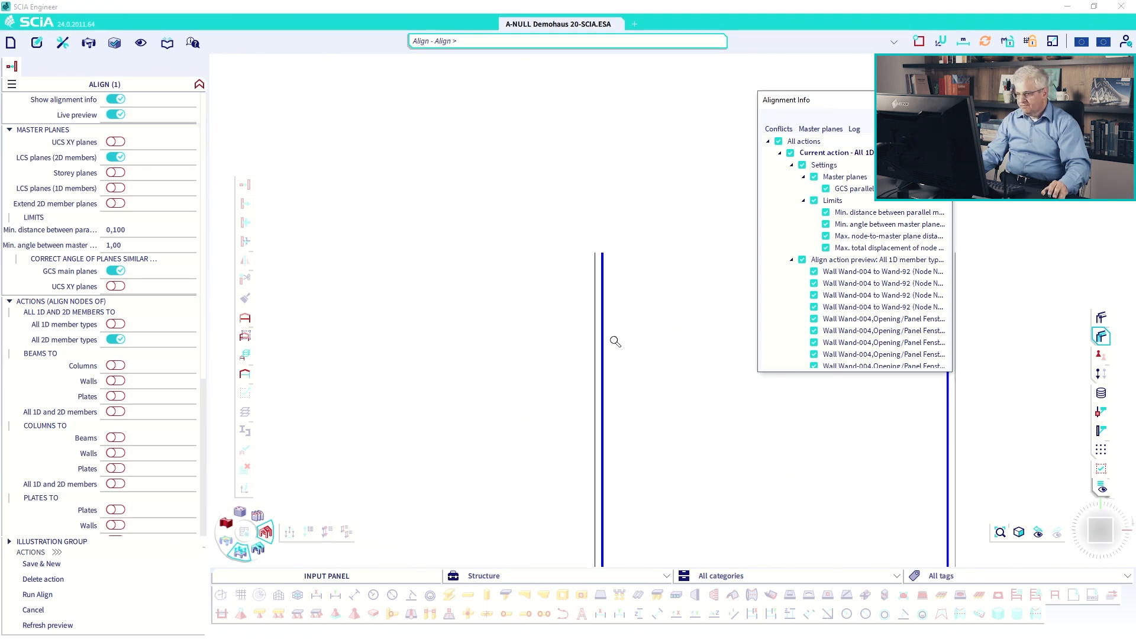
pyautogui.scroll(2, 707, 329)
pyautogui.scroll(-4, 707, 329)
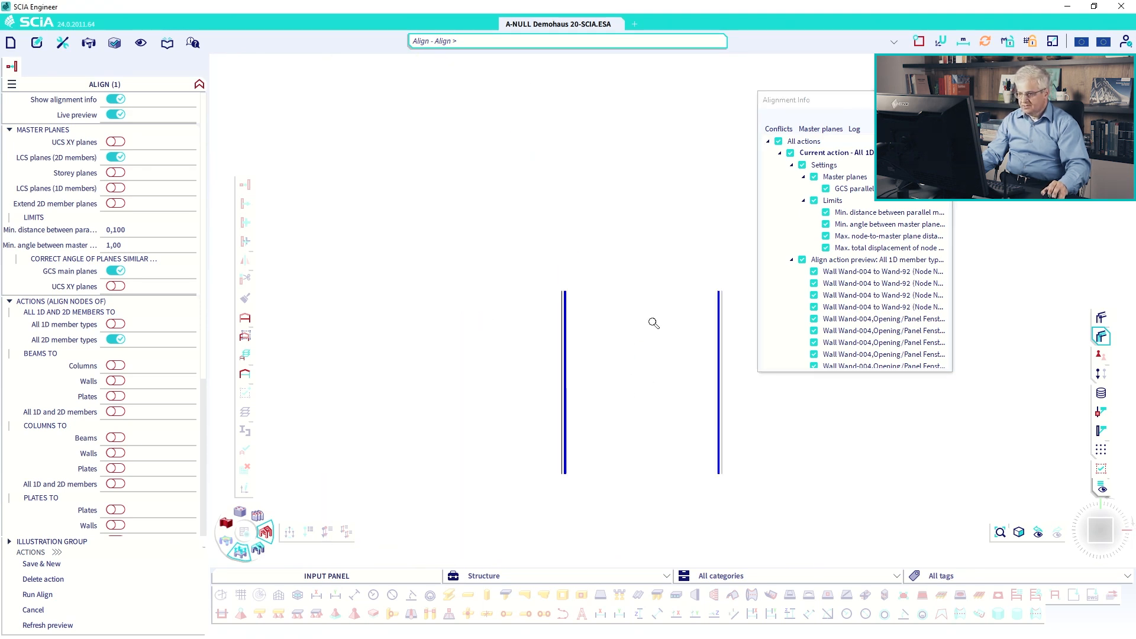
pyautogui.click(63, 594)
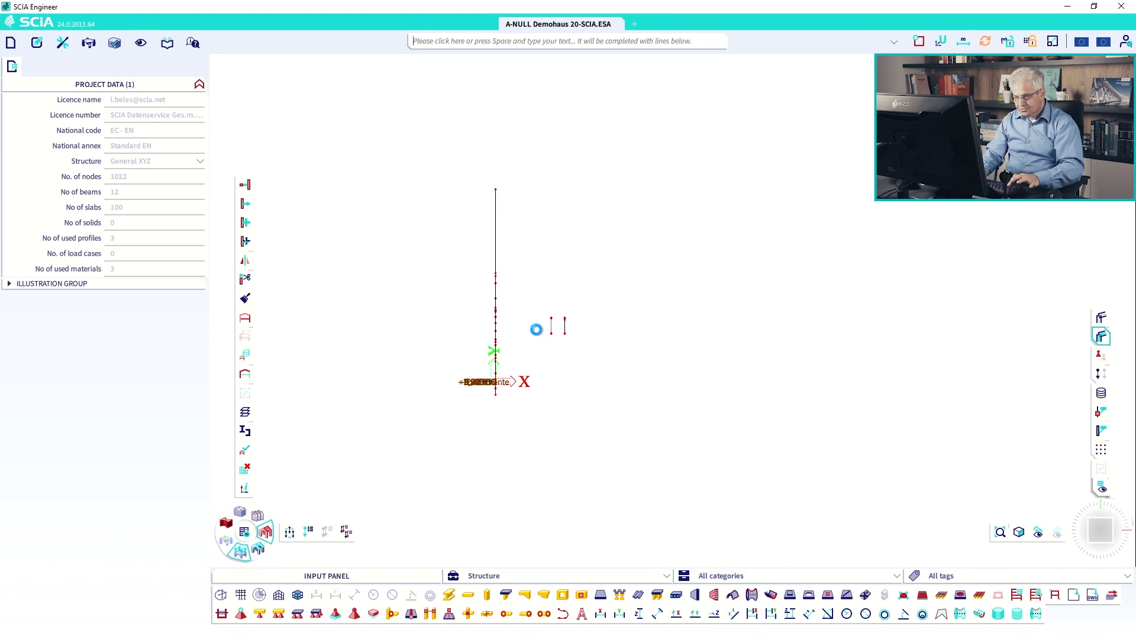
# Show the whole model in 3D, select all members of type wall (80) via the 3. OG exterior wall, and display only those walls.
pyautogui.keyDown('ctrl'); pyautogui.moveTo(526, 361); pyautogui.dragTo(463, 277, button='right'); pyautogui.keyUp('ctrl')
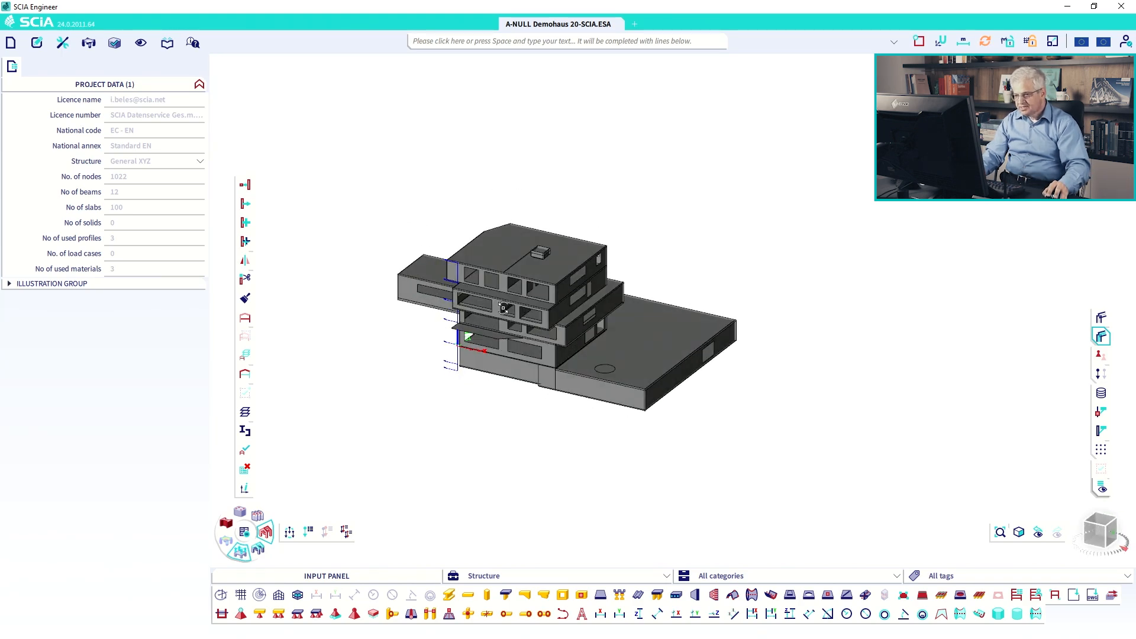
pyautogui.scroll(6, 456, 272)
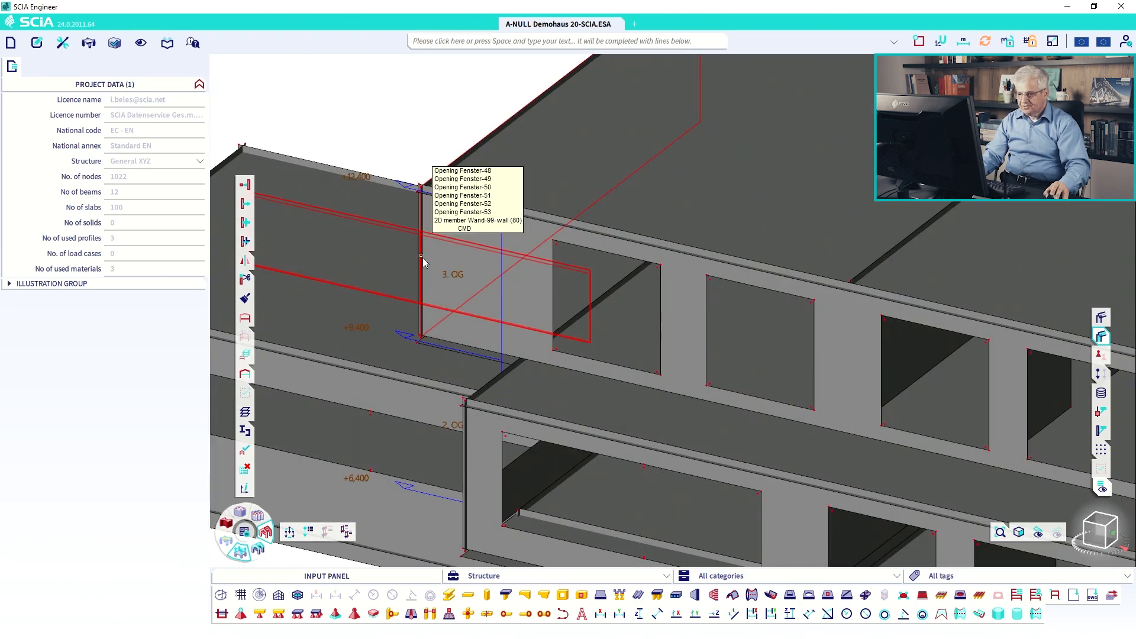
pyautogui.click(422, 257)
pyautogui.click(435, 281)
pyautogui.press('Escape')
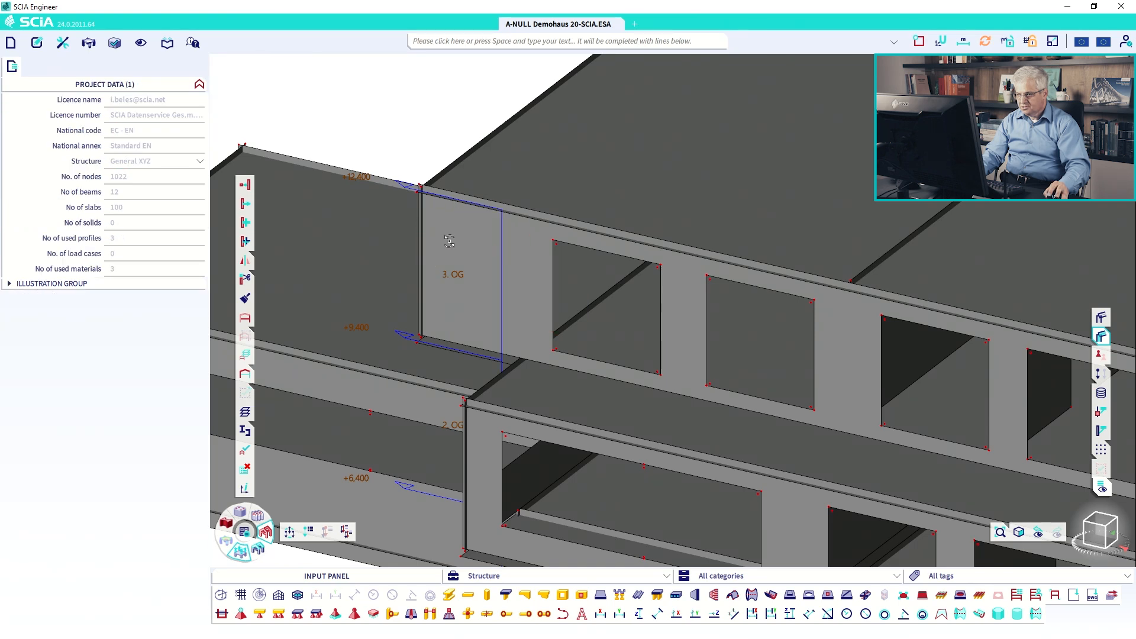
pyautogui.keyDown('ctrl'); pyautogui.moveTo(446, 236); pyautogui.dragTo(446, 223, button='right'); pyautogui.keyUp('ctrl')
pyautogui.click(437, 204)
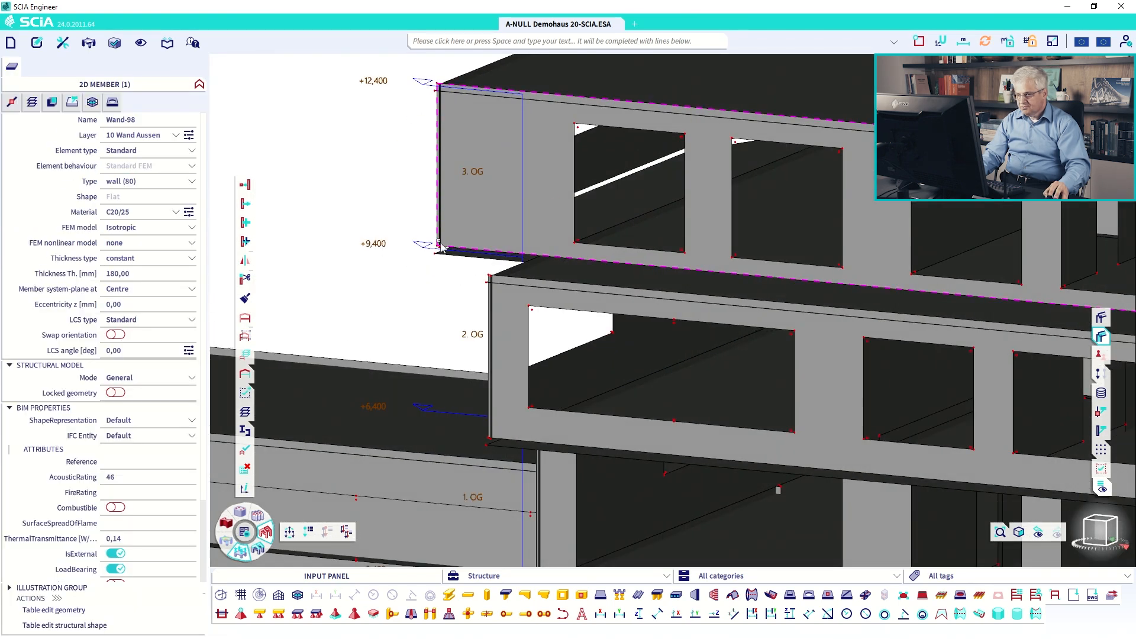
pyautogui.click(177, 202)
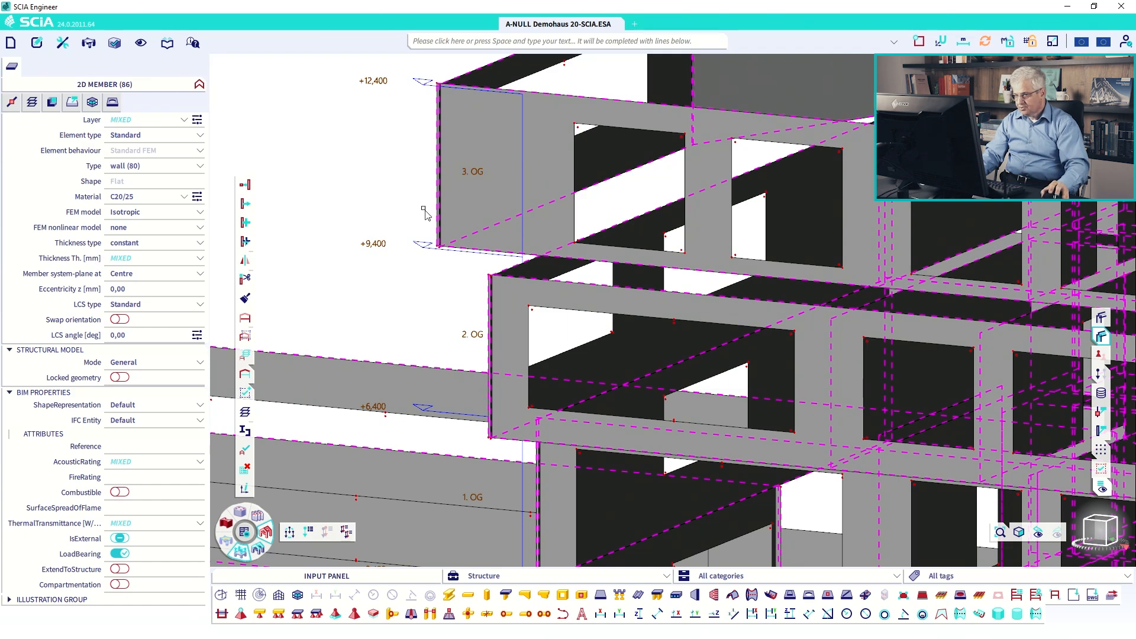
pyautogui.press('Escape')
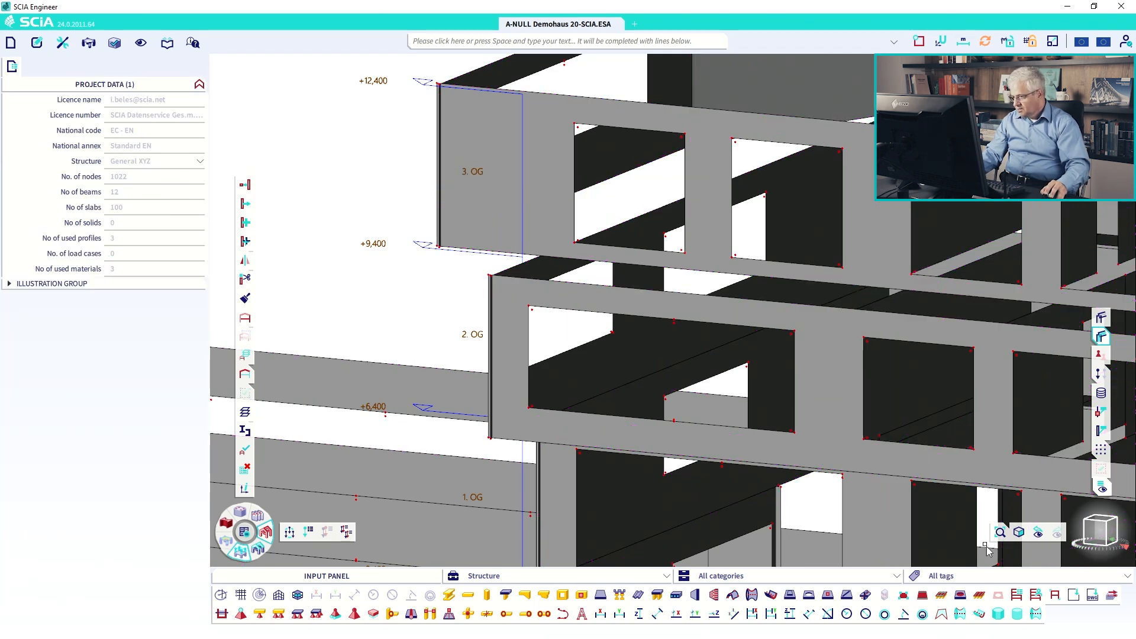
# Switch to plan view and select both groups of shaft walls parallel to the X axis.
pyautogui.click(1099, 522)
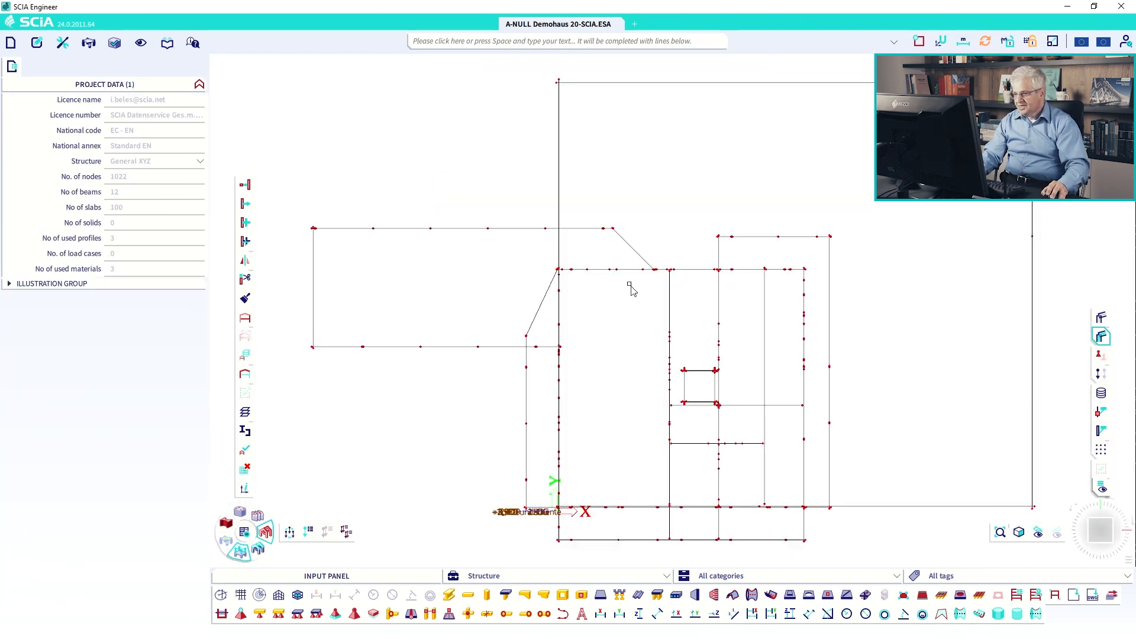
pyautogui.scroll(5, 684, 397)
pyautogui.moveTo(646, 312); pyautogui.dragTo(792, 332)
pyautogui.moveTo(646, 419); pyautogui.dragTo(802, 445)
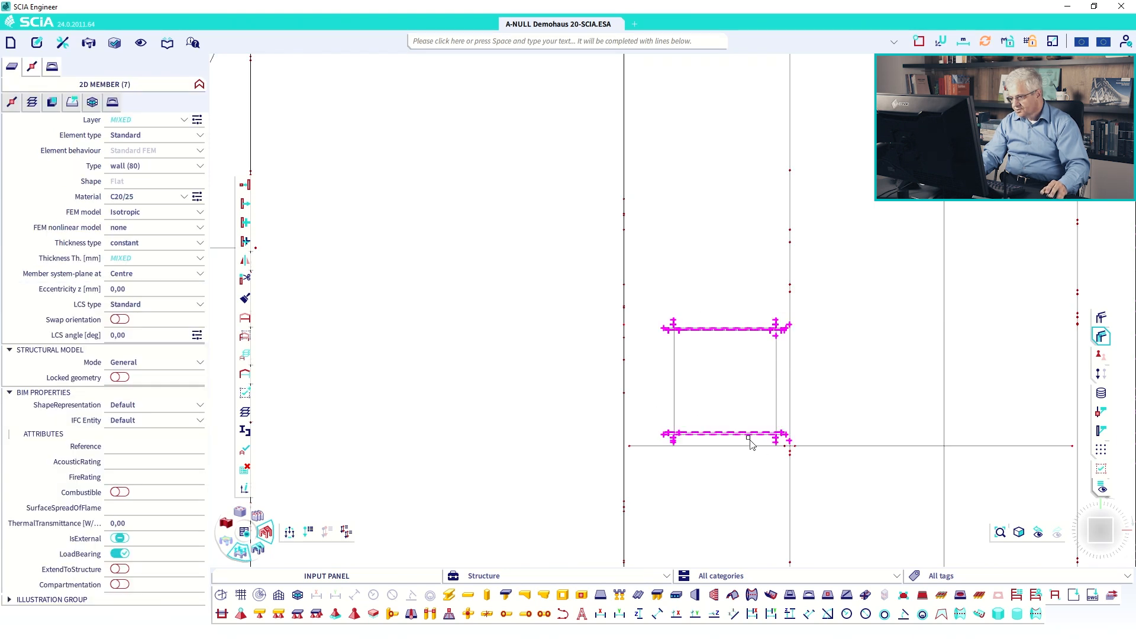
pyautogui.scroll(-3, 730, 468)
pyautogui.scroll(-2, 412, 396)
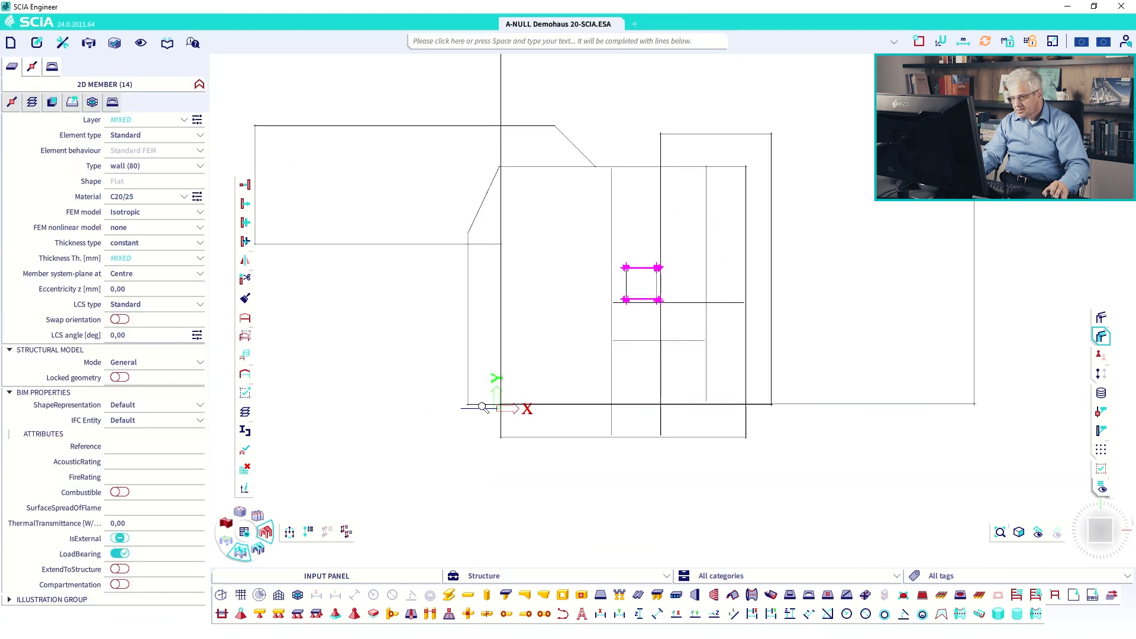
# Add the long wall line along the X axis and the side wing's upper wall to the selection, and show only the selected walls.
pyautogui.moveTo(446, 393); pyautogui.dragTo(1000, 408)
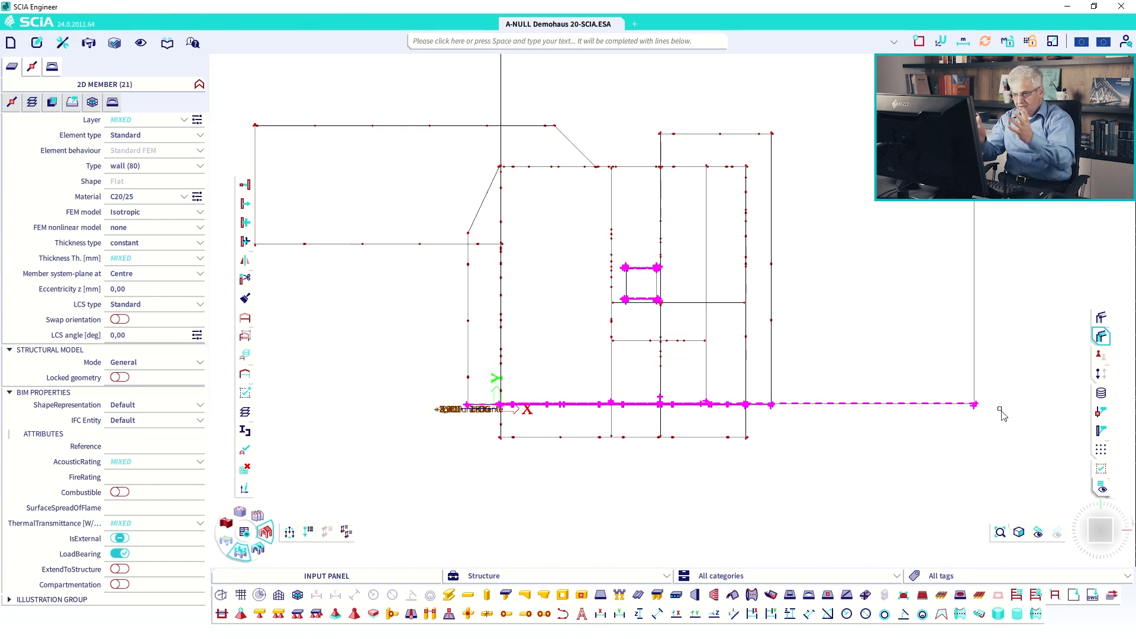
pyautogui.moveTo(233, 123); pyautogui.dragTo(590, 139)
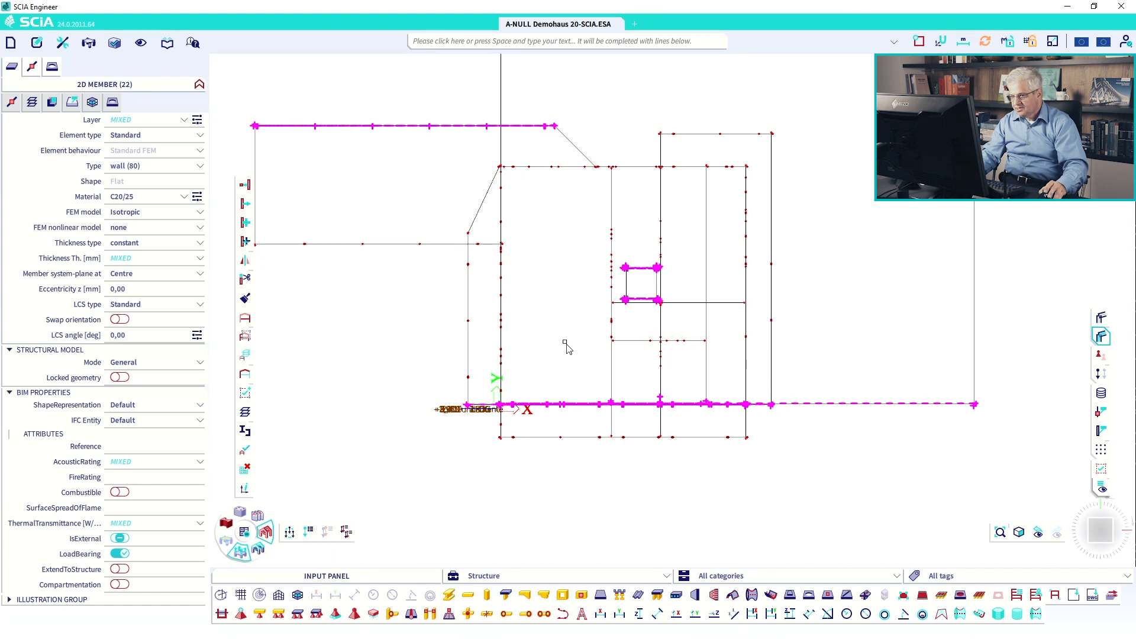
pyautogui.scroll(6, 695, 442)
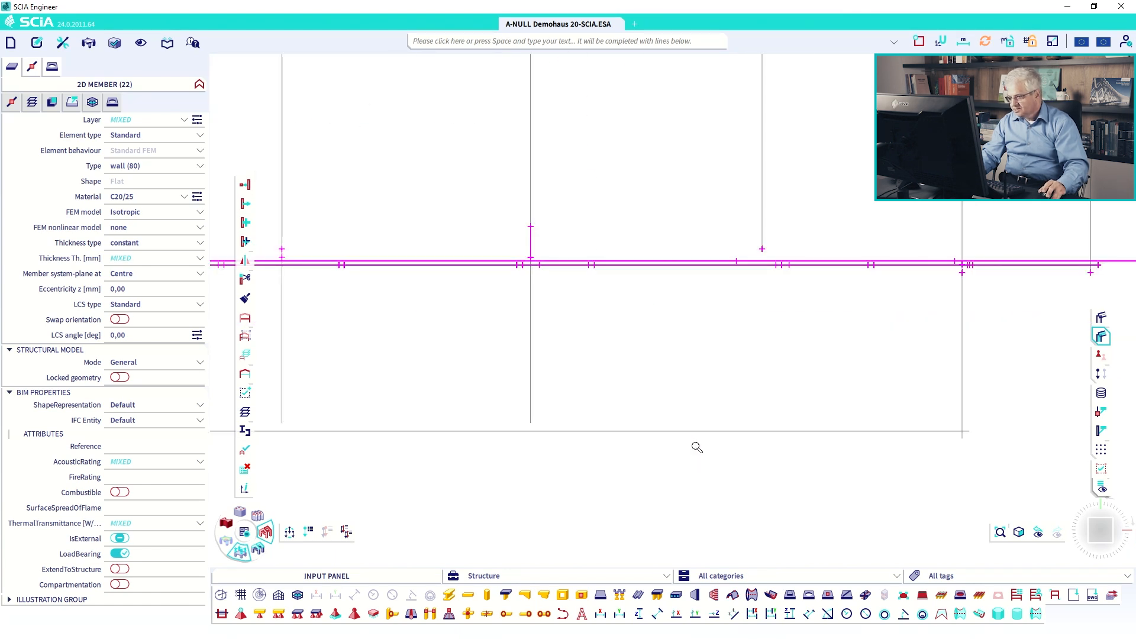
pyautogui.scroll(4, 568, 441)
pyautogui.scroll(-7, 556, 380)
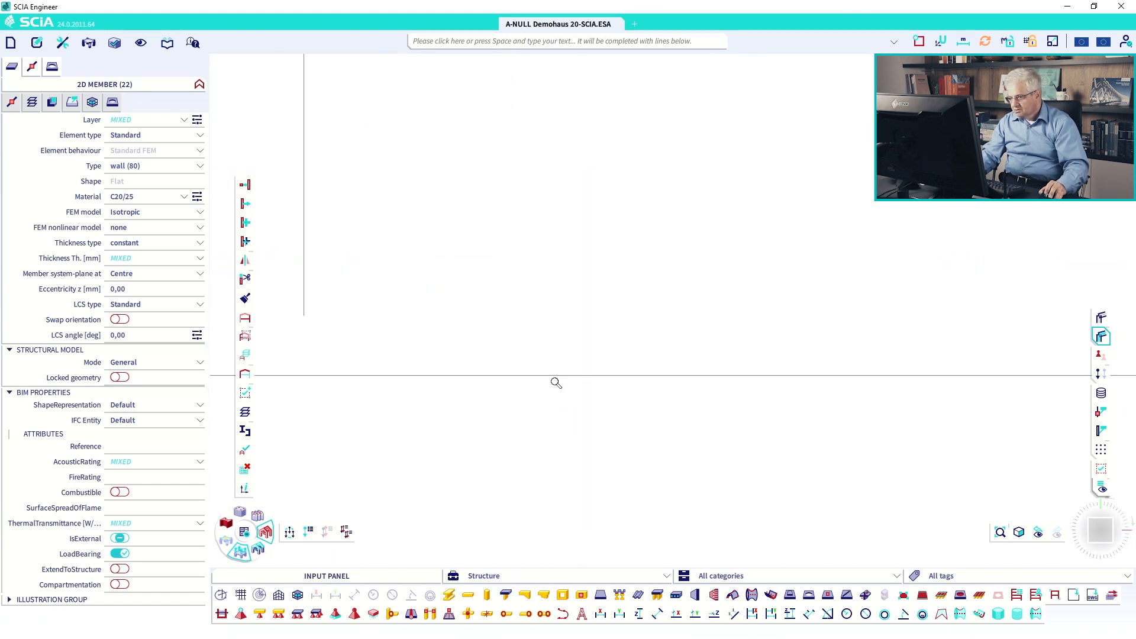
pyautogui.scroll(-3, 572, 367)
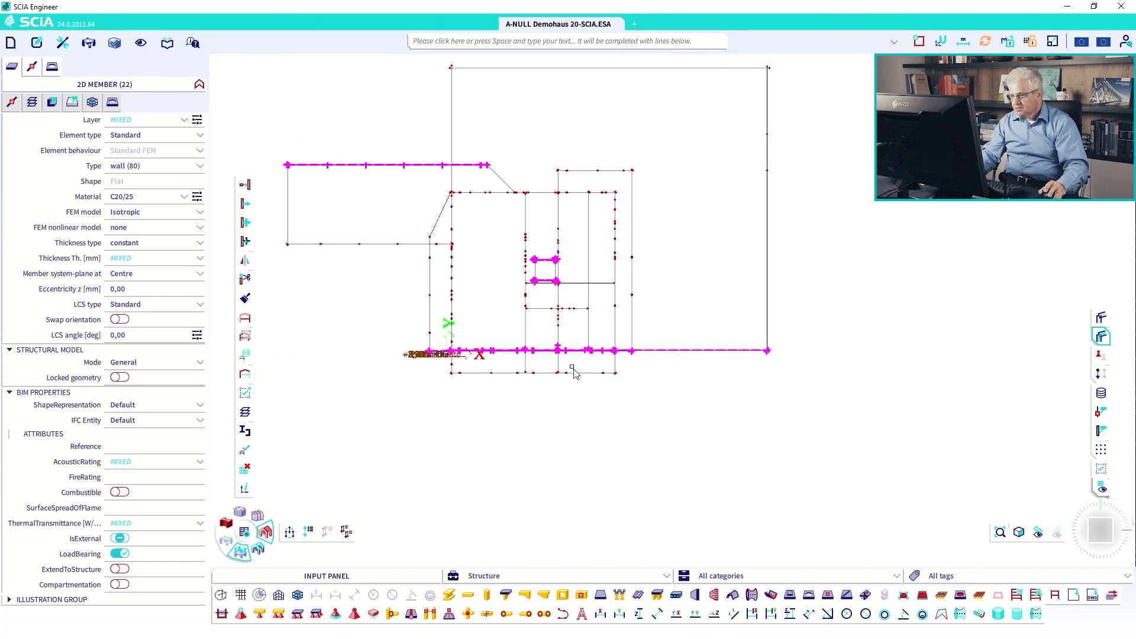
pyautogui.press('Escape')
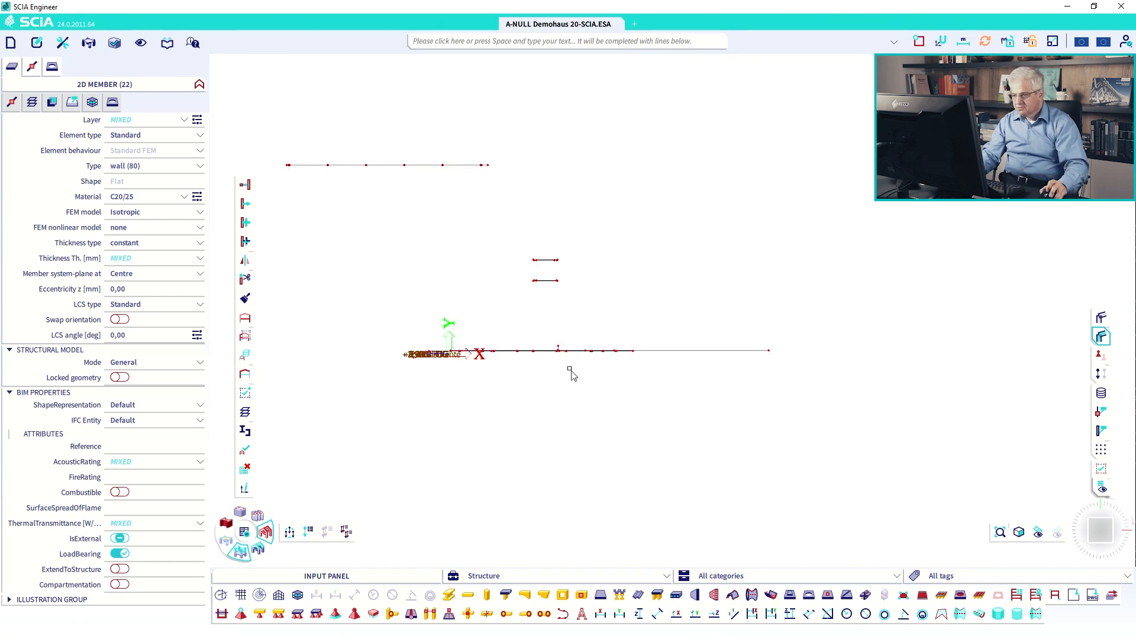
# Start Align Members on all visible X-parallel walls, review the 0,100 distance limits and tick All actions in the alignment log.
pyautogui.moveTo(537, 307); pyautogui.dragTo(627, 309, button='middle')
pyautogui.moveTo(336, 150); pyautogui.dragTo(877, 401)
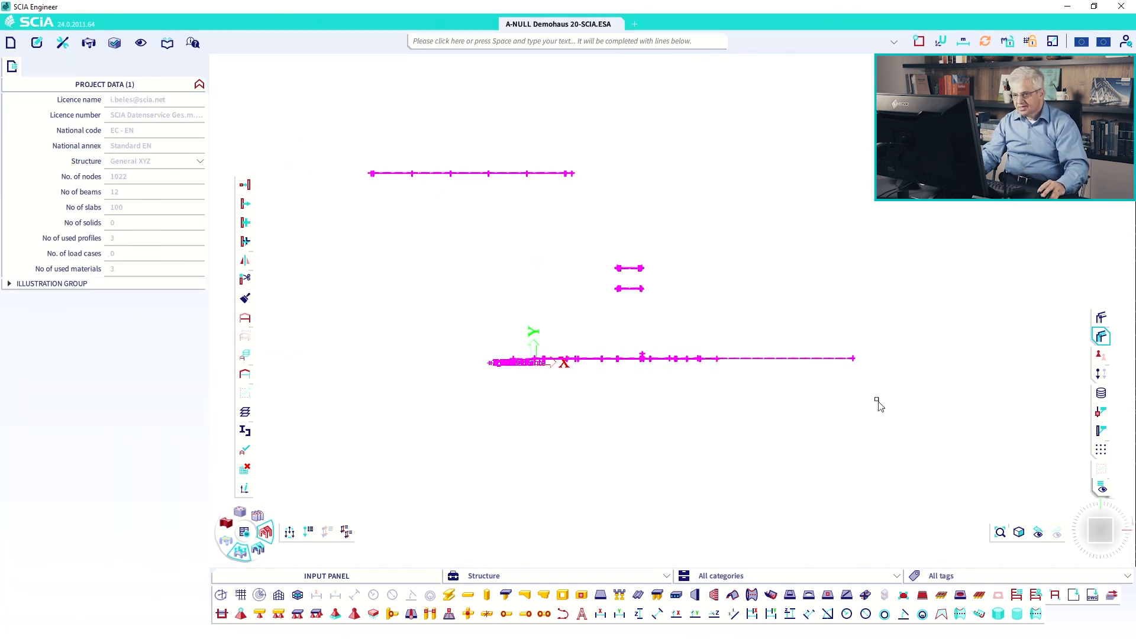
pyautogui.click(246, 186)
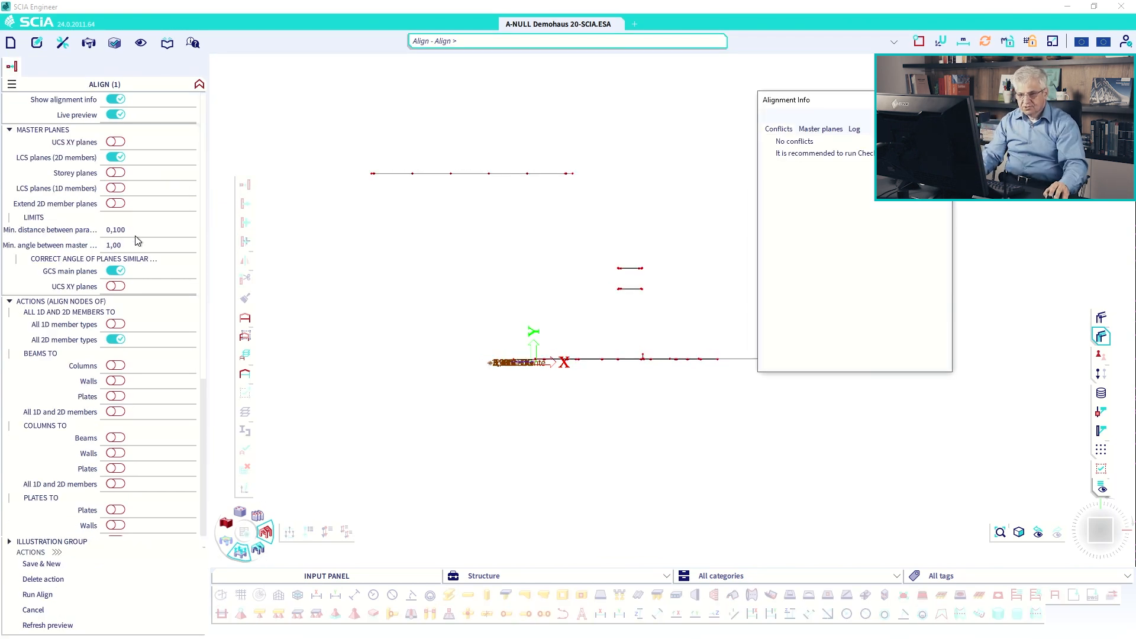
pyautogui.scroll(-8, 167, 343)
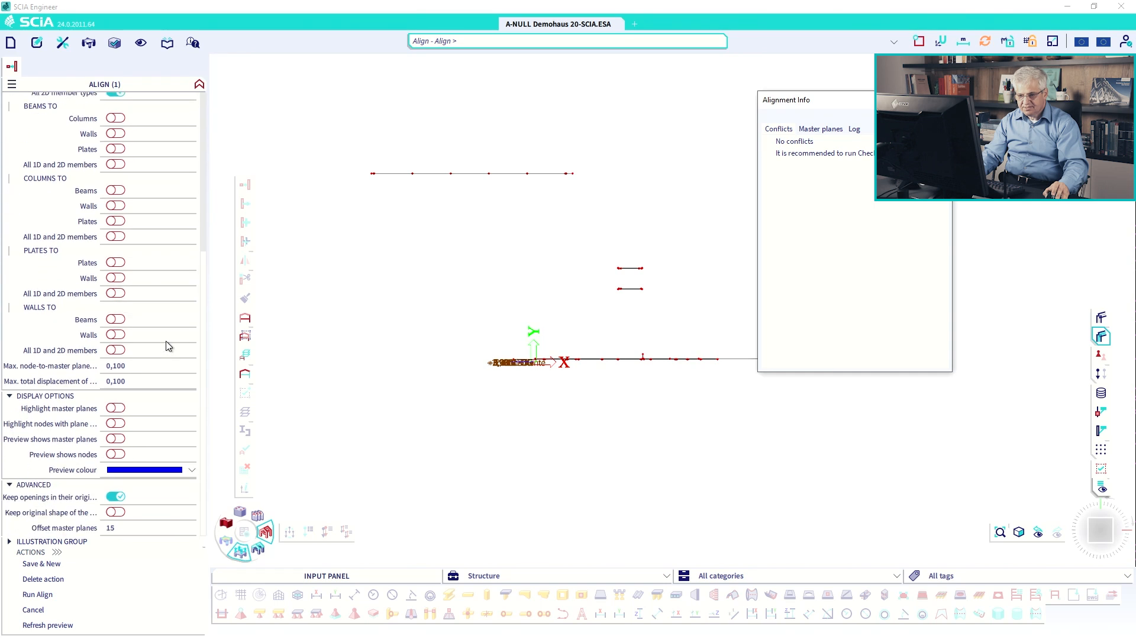
pyautogui.click(857, 131)
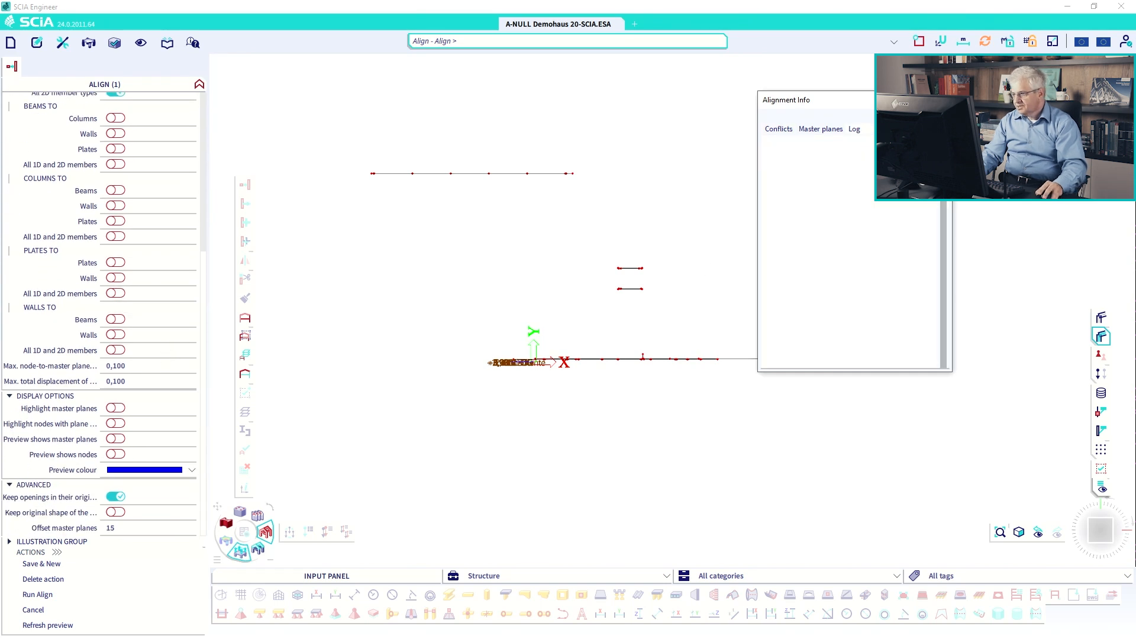
pyautogui.click(779, 141)
# Check the alignment preview at the shaft walls and the long wall line along the X axis, and run the alignment.
pyautogui.scroll(5, 639, 273)
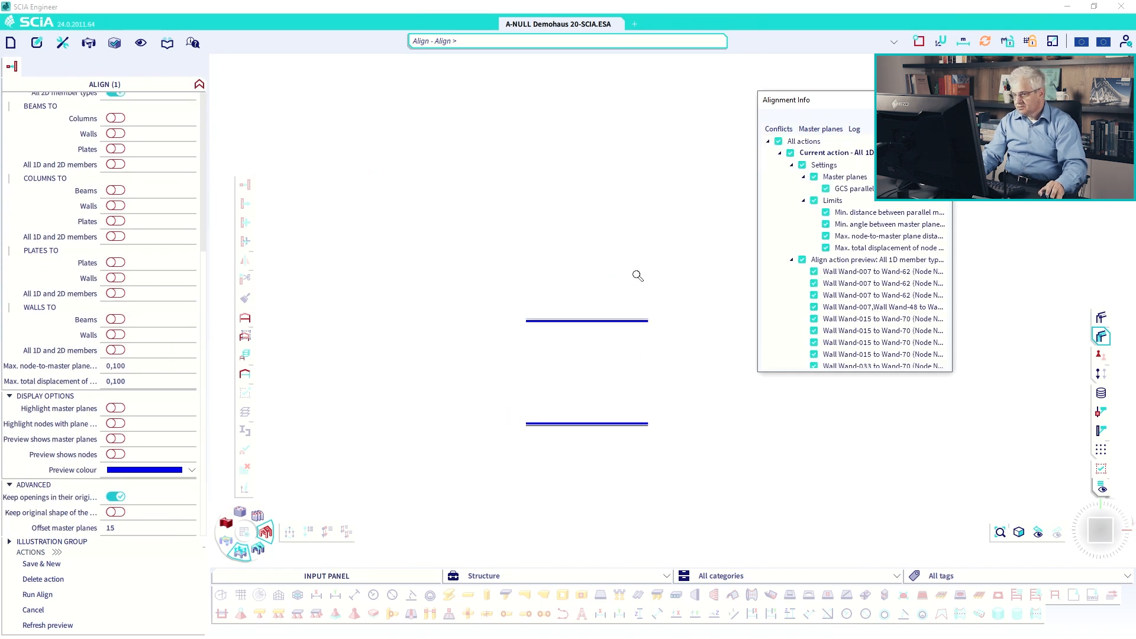
pyautogui.scroll(3, 626, 331)
pyautogui.moveTo(641, 452); pyautogui.dragTo(622, 188, button='middle')
pyautogui.scroll(-2, 613, 231)
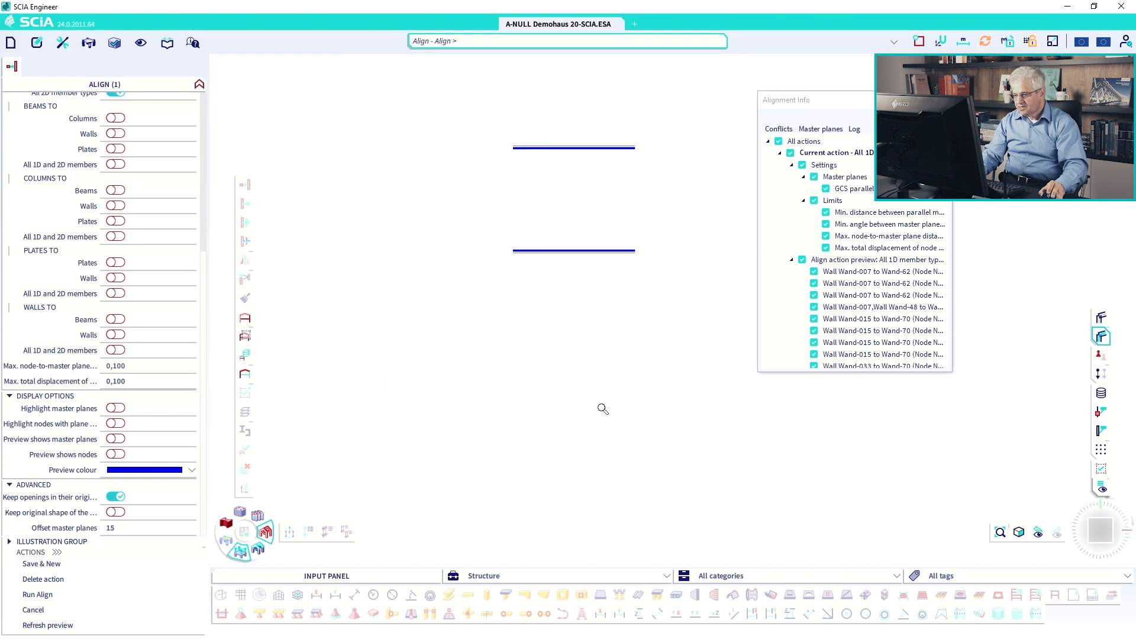
pyautogui.moveTo(601, 408); pyautogui.dragTo(566, 213, button='middle')
pyautogui.scroll(3, 602, 383)
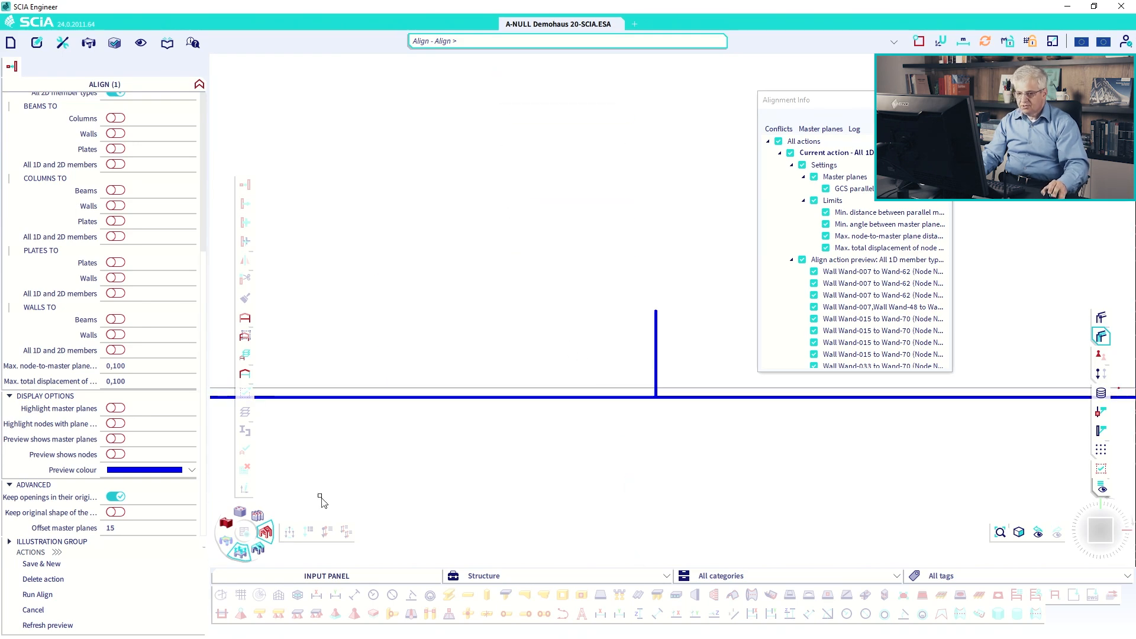
pyautogui.click(69, 594)
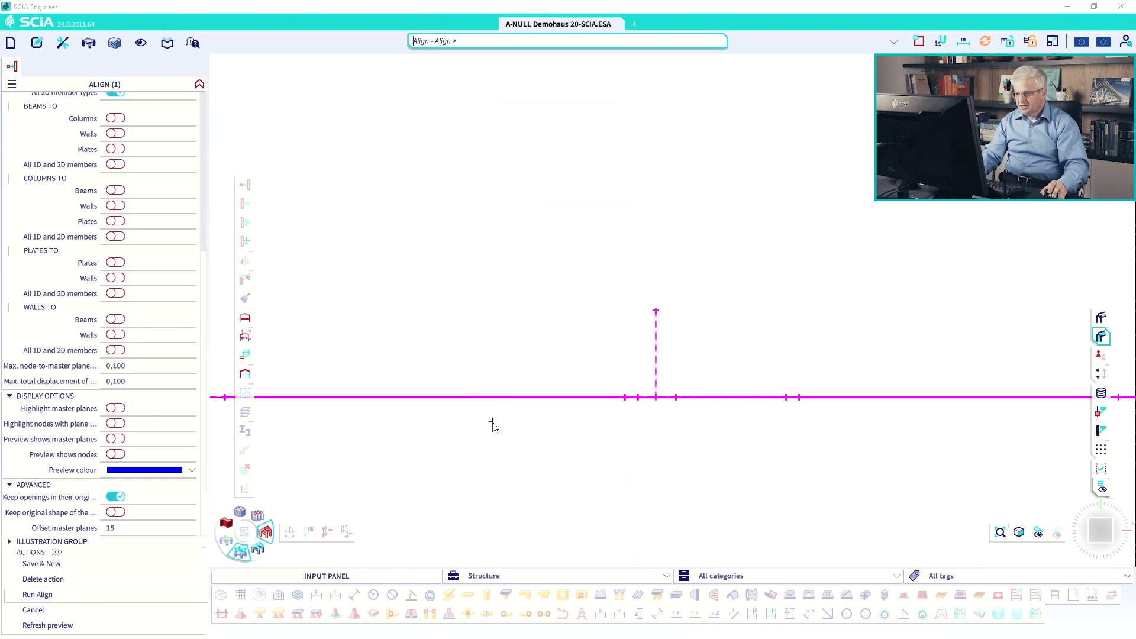
# Inspect the aligned walls, show the whole model in 3D and select all members of type wall (80) via the 3. OG exterior wall.
pyautogui.scroll(-10, 499, 424)
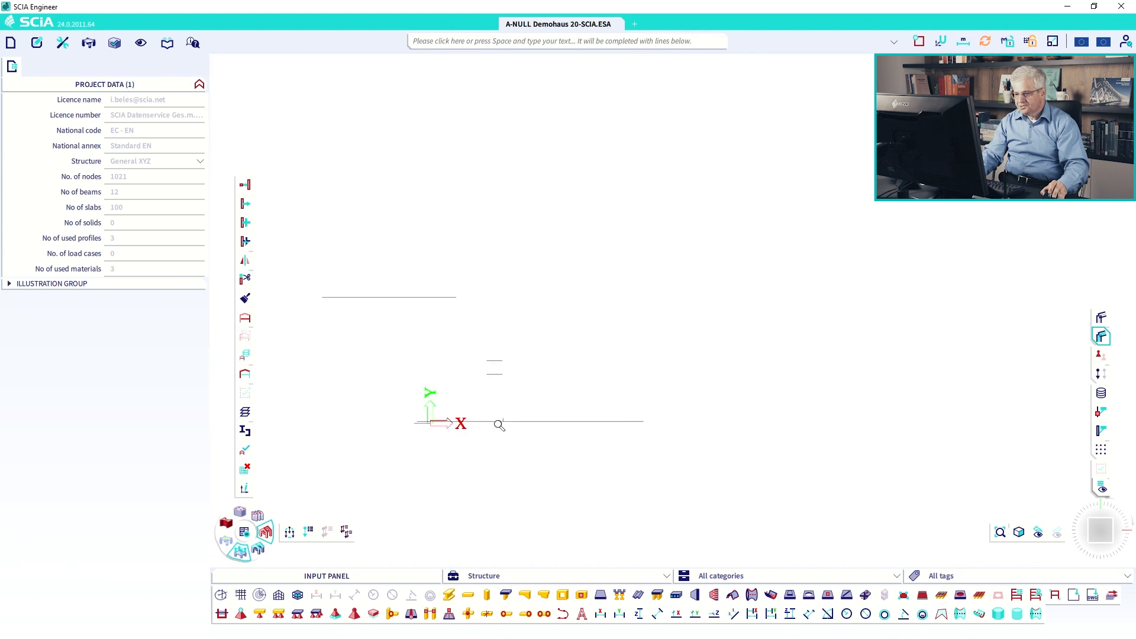
pyautogui.scroll(10, 507, 423)
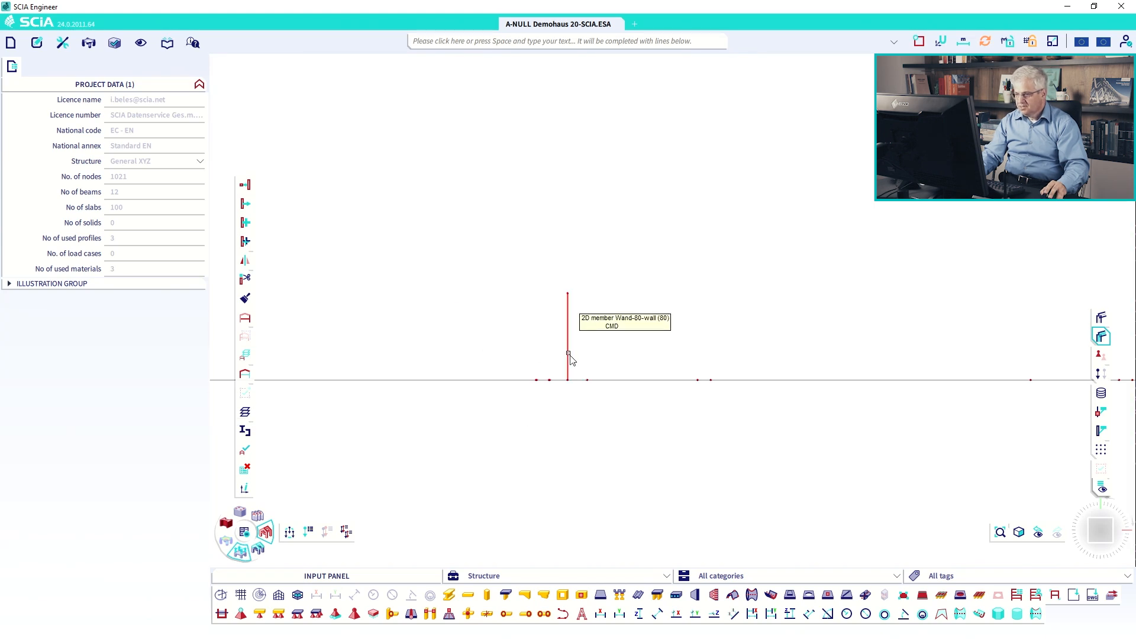
pyautogui.scroll(-4, 569, 366)
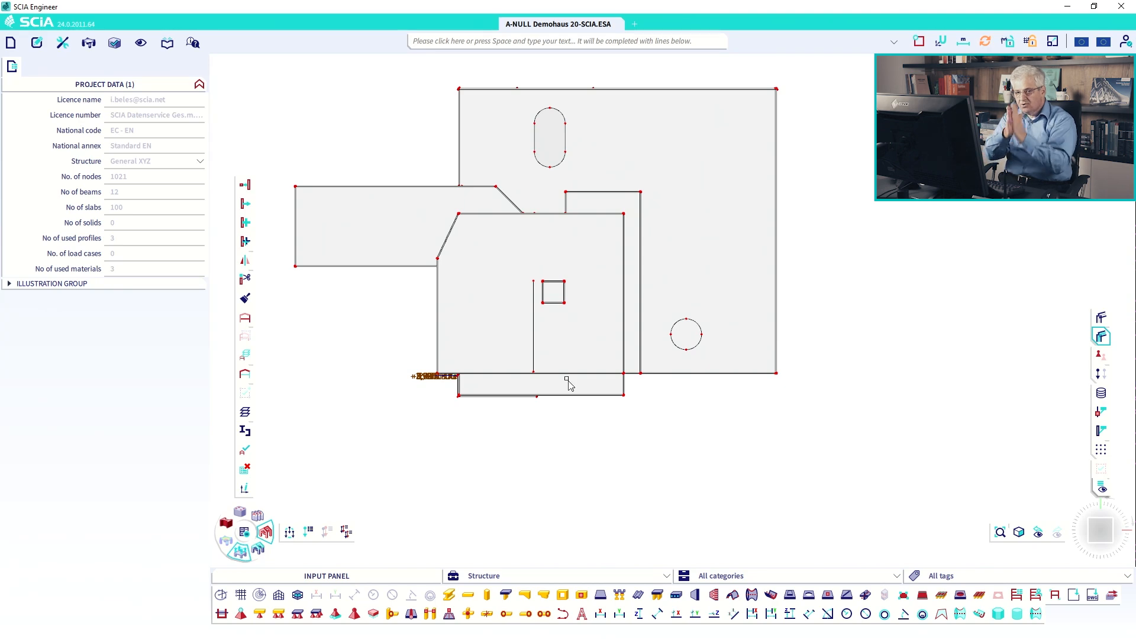
pyautogui.moveTo(570, 339)
pyautogui.keyDown('ctrl'); pyautogui.mouseDown(button='right')
pyautogui.moveTo(561, 312)
pyautogui.moveTo(435, 209)
pyautogui.mouseUp(button='right'); pyautogui.keyUp('ctrl')
pyautogui.scroll(4, 437, 216)
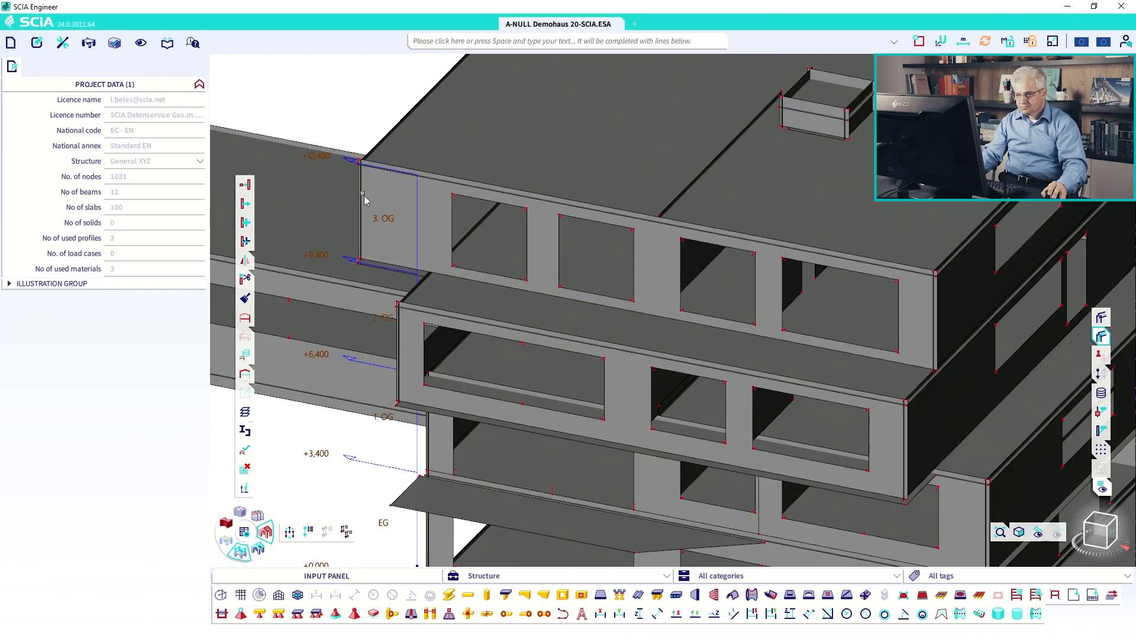
pyautogui.click(367, 213)
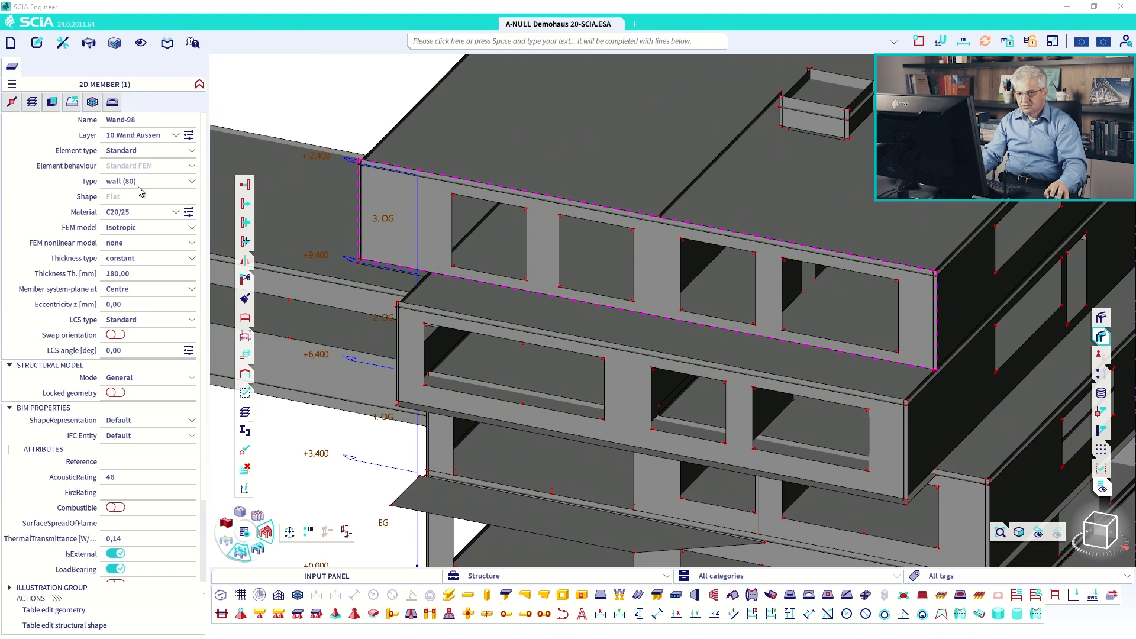
pyautogui.moveTo(143, 193)
pyautogui.click(177, 201)
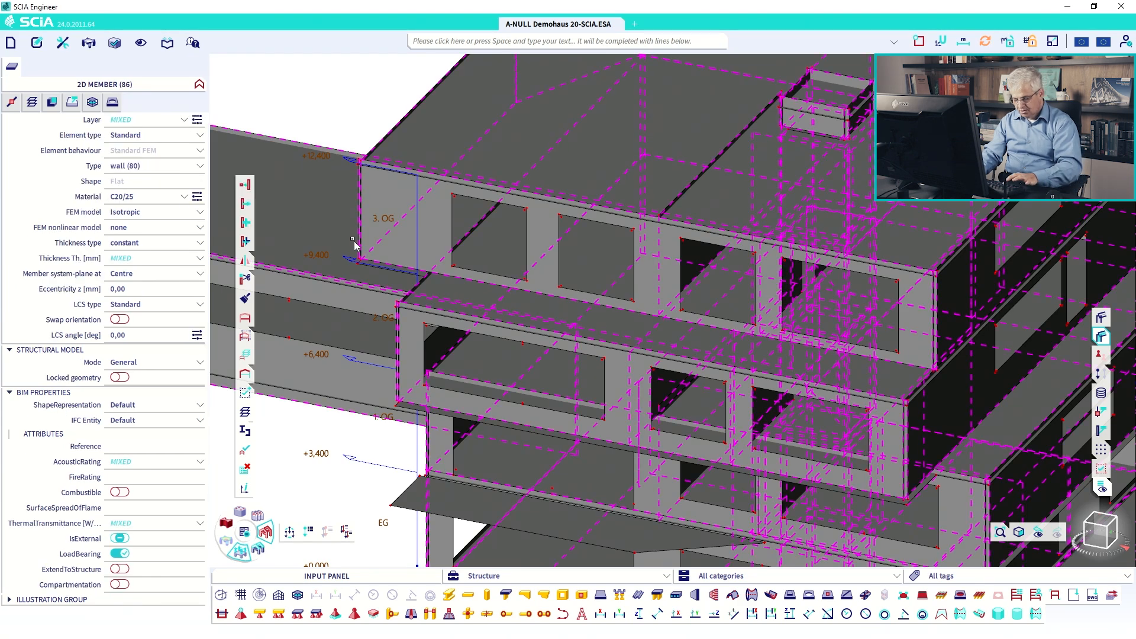
# Select all walls of the 3. OG storey in the front view and show only these walls.
pyautogui.press('Escape')
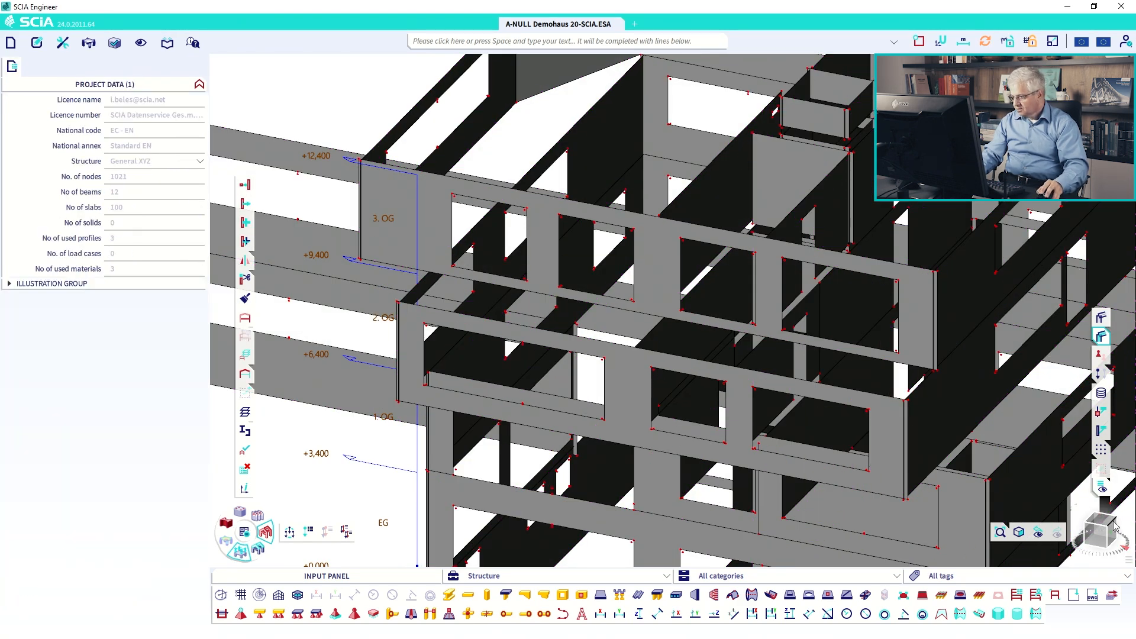
pyautogui.click(1082, 519)
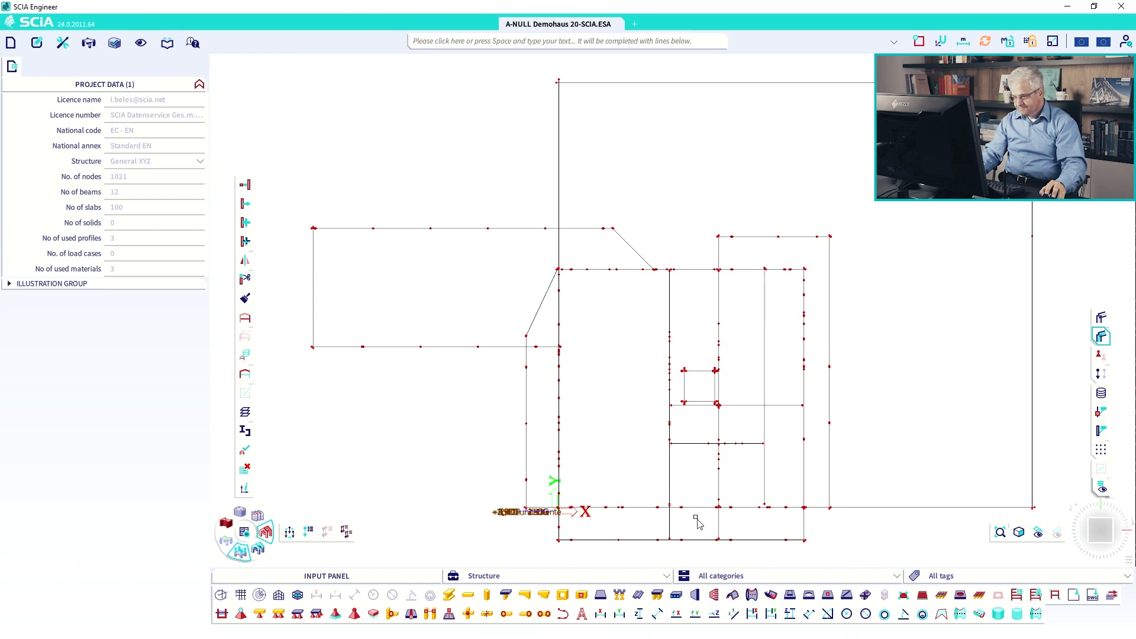
pyautogui.moveTo(715, 485)
pyautogui.keyDown('ctrl'); pyautogui.mouseDown(button='right')
pyautogui.moveTo(705, 416)
pyautogui.moveTo(714, 417)
pyautogui.mouseUp(button='right'); pyautogui.keyUp('ctrl')
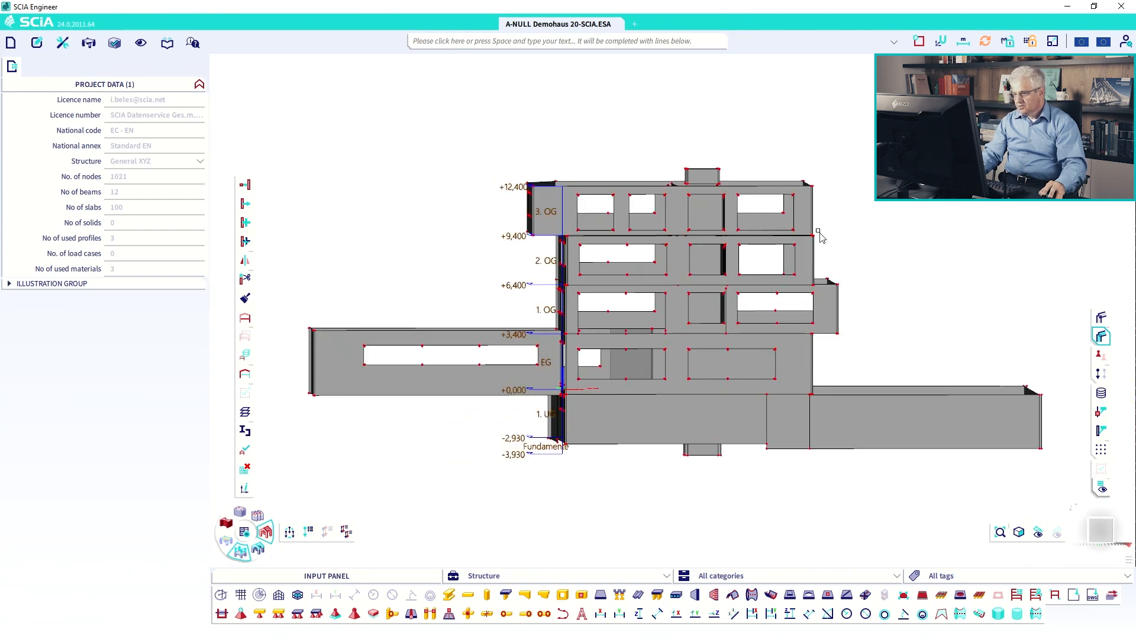
pyautogui.moveTo(849, 222); pyautogui.dragTo(482, 204)
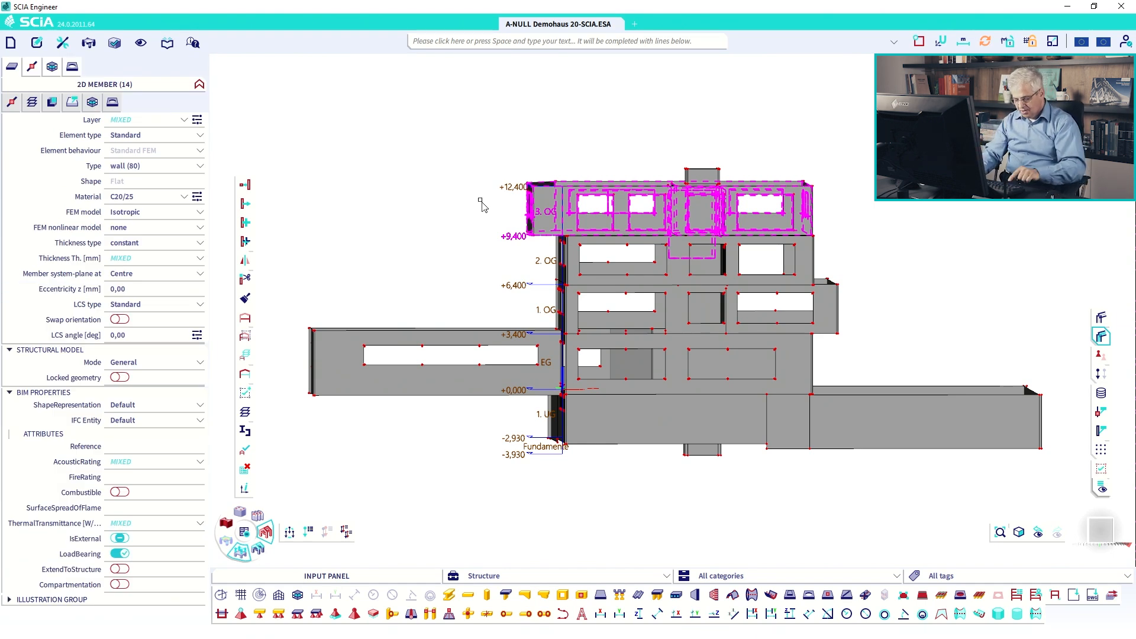
pyautogui.hotkey('ctrl', 'w')
pyautogui.press('Escape')
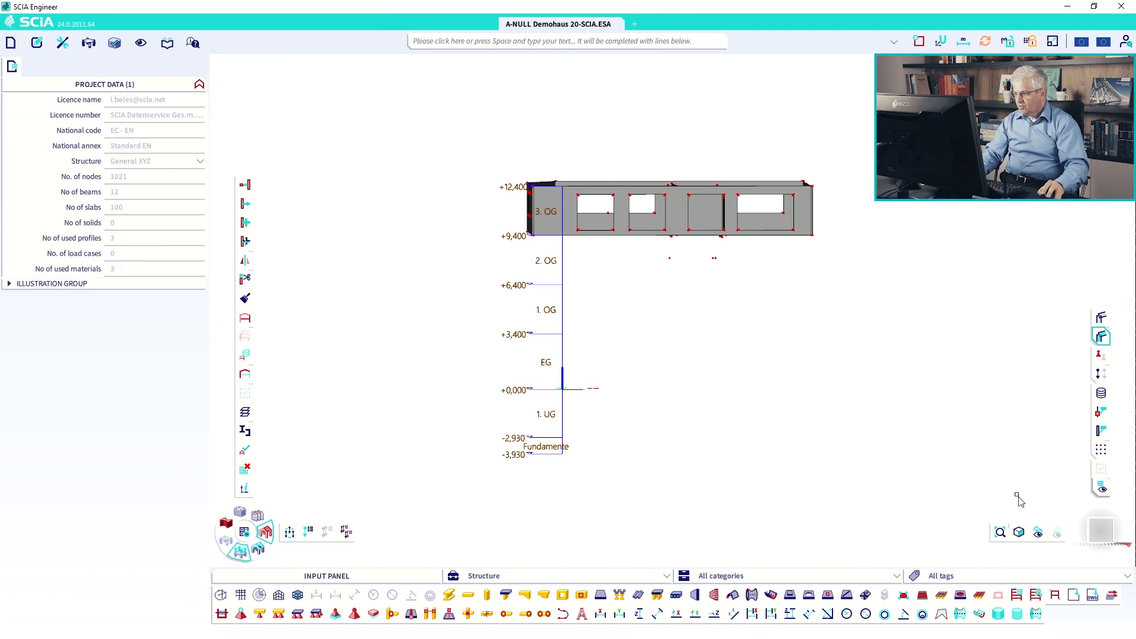
pyautogui.moveTo(835, 346); pyautogui.dragTo(811, 388, button='right')
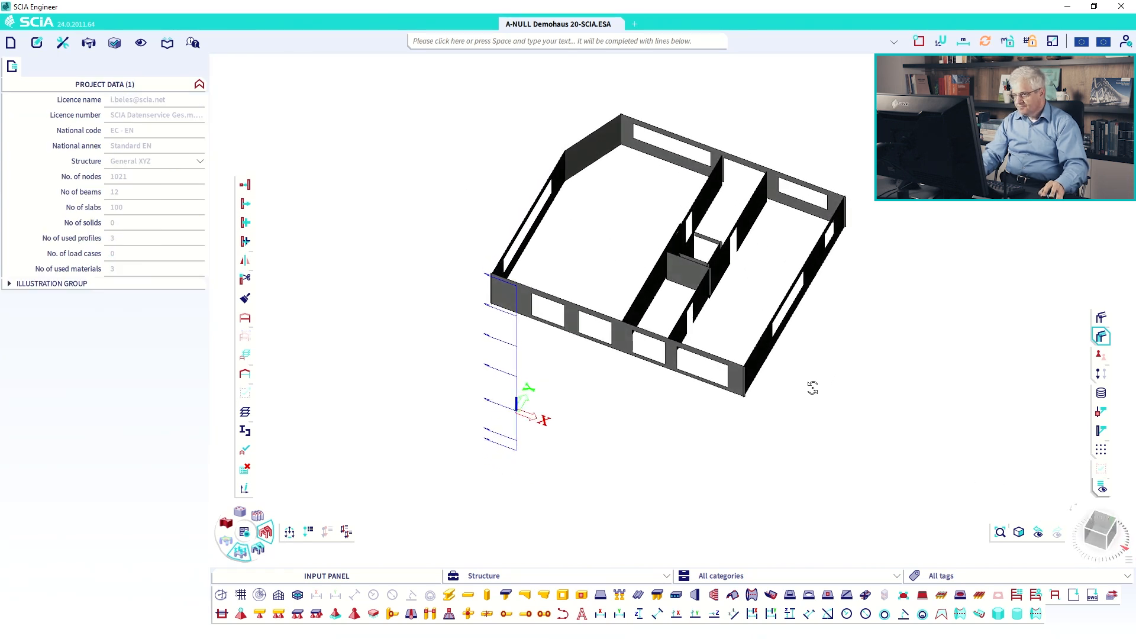
# In plan view, select the slanted corner wall, the adjoining rear exterior wall and the walls meeting it.
pyautogui.click(1095, 527)
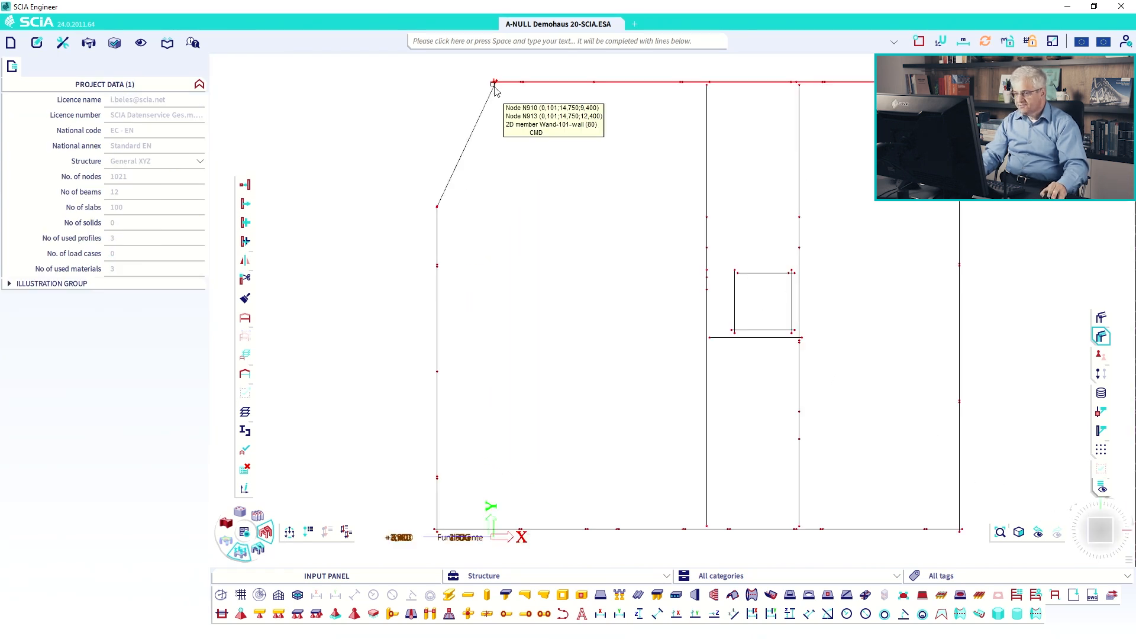
pyautogui.scroll(5, 493, 116)
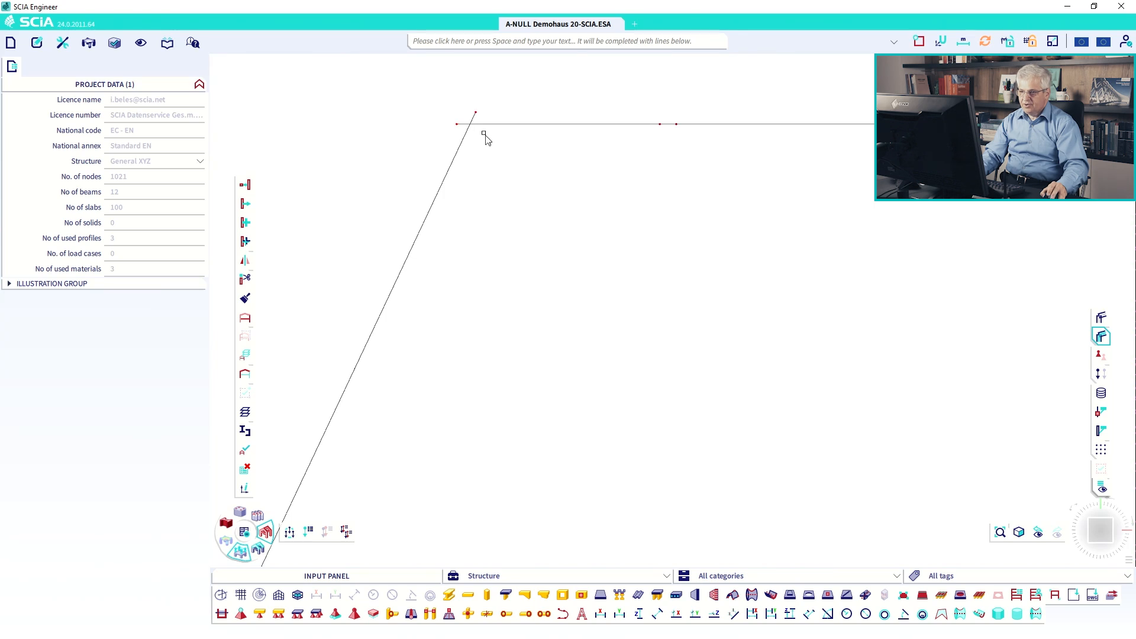
pyautogui.moveTo(496, 142); pyautogui.dragTo(442, 106)
pyautogui.scroll(-4, 459, 127)
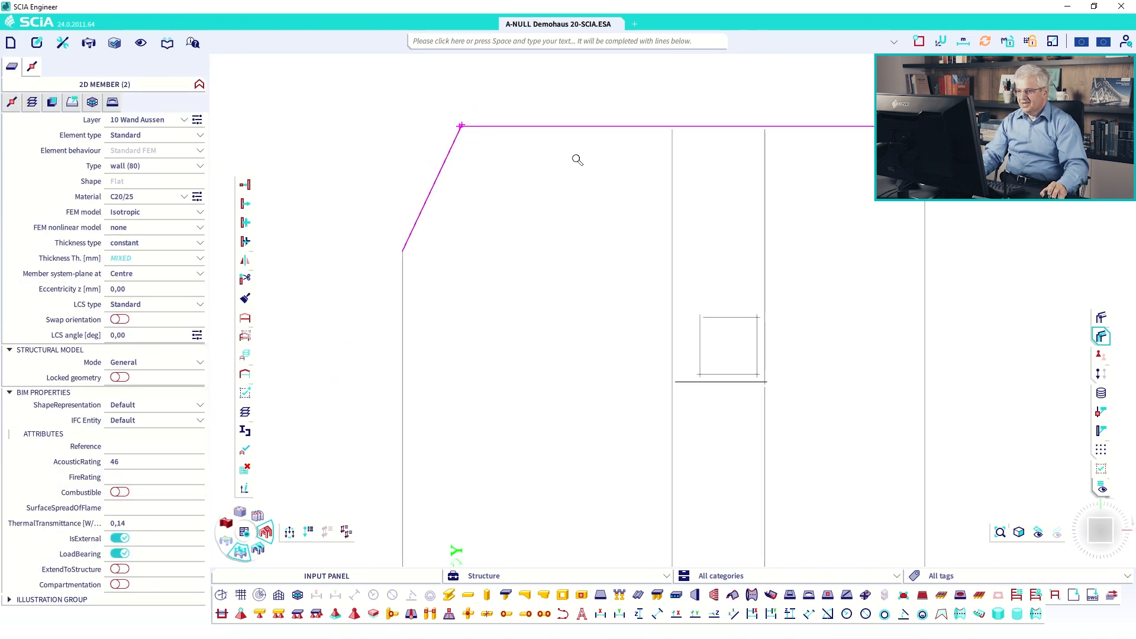
pyautogui.click(672, 127)
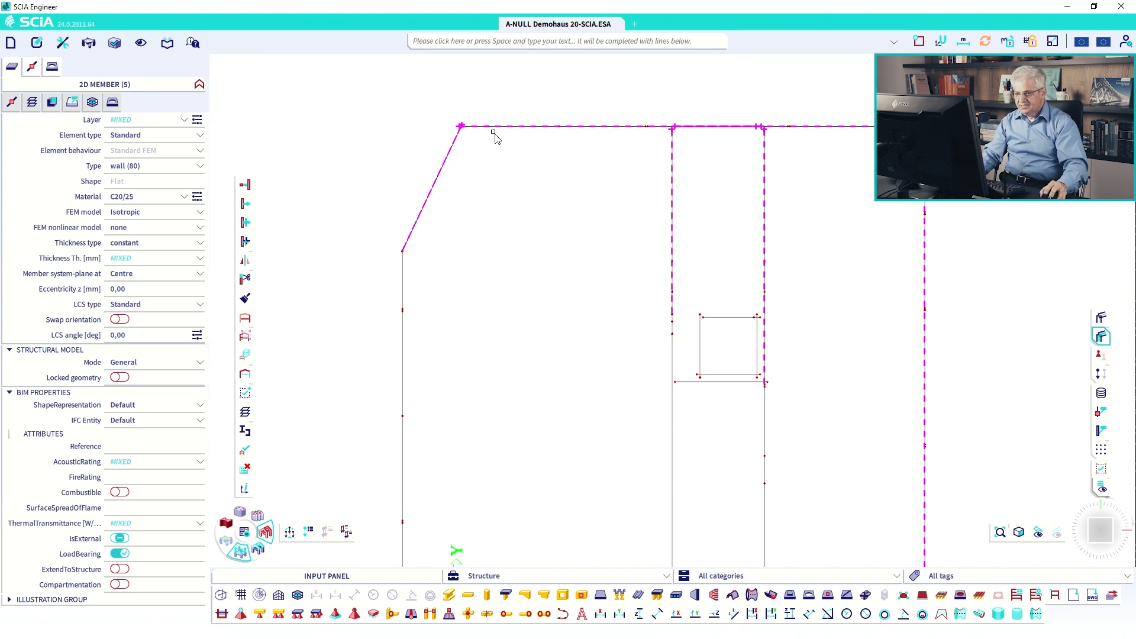
# Start Align on the selected walls and set the minimum distance between parallel master planes to 0,010.
pyautogui.click(245, 184)
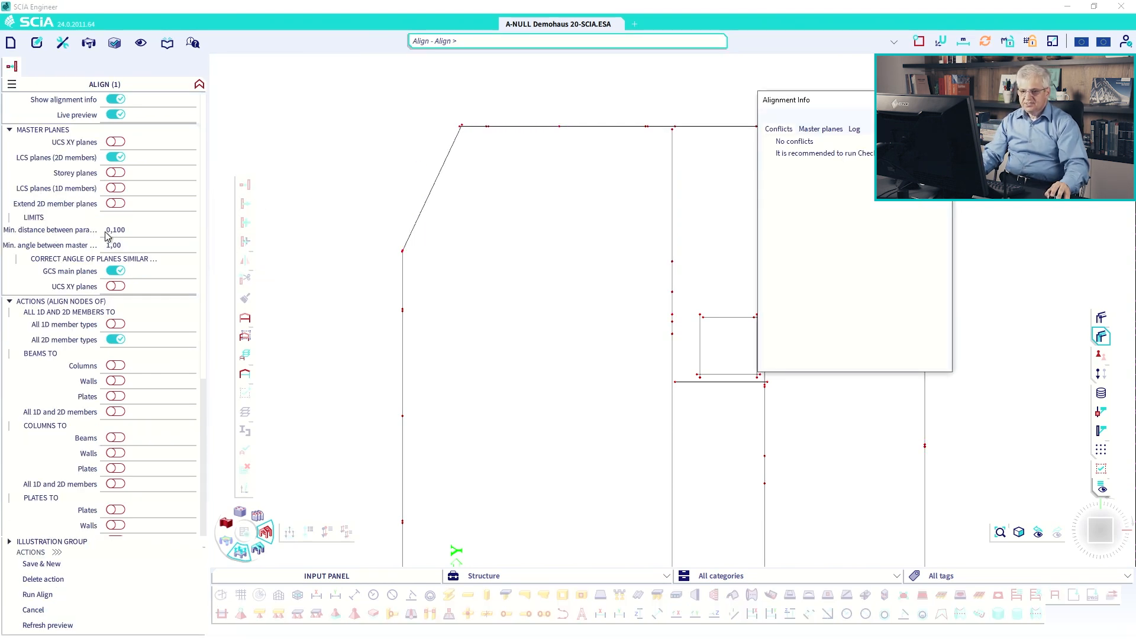
pyautogui.click(115, 230)
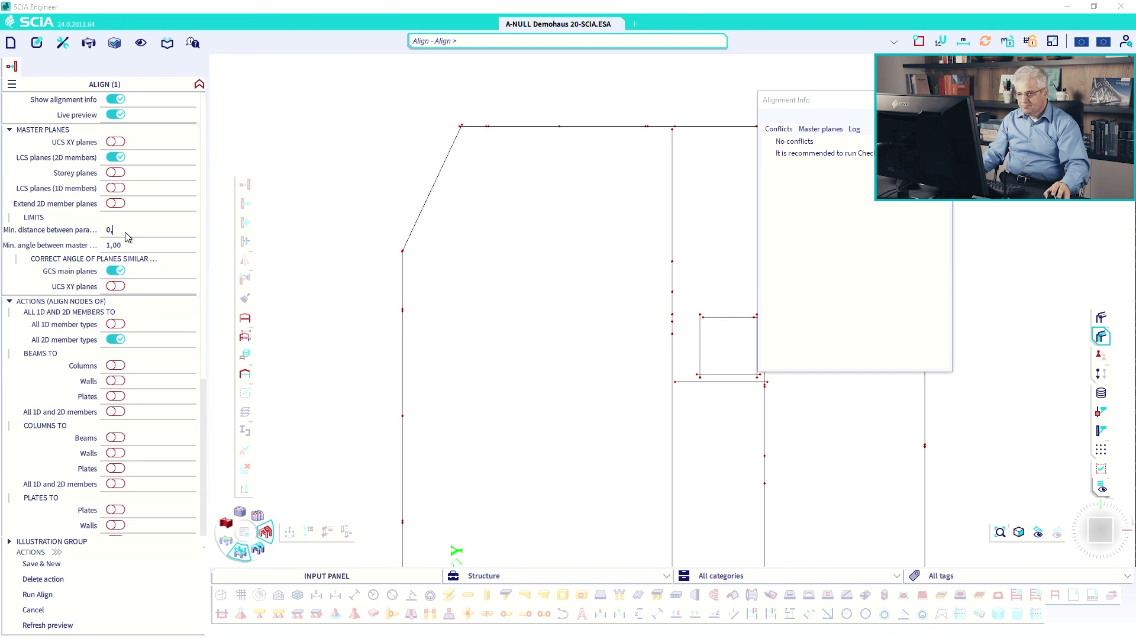
pyautogui.press('Return')
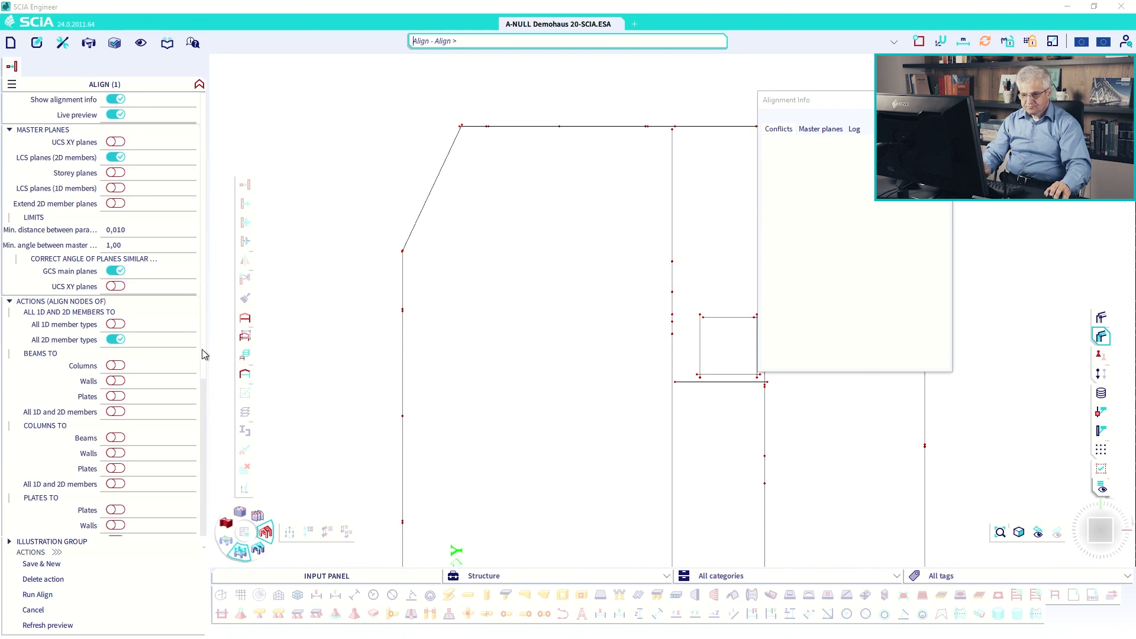
pyautogui.scroll(-5, 201, 426)
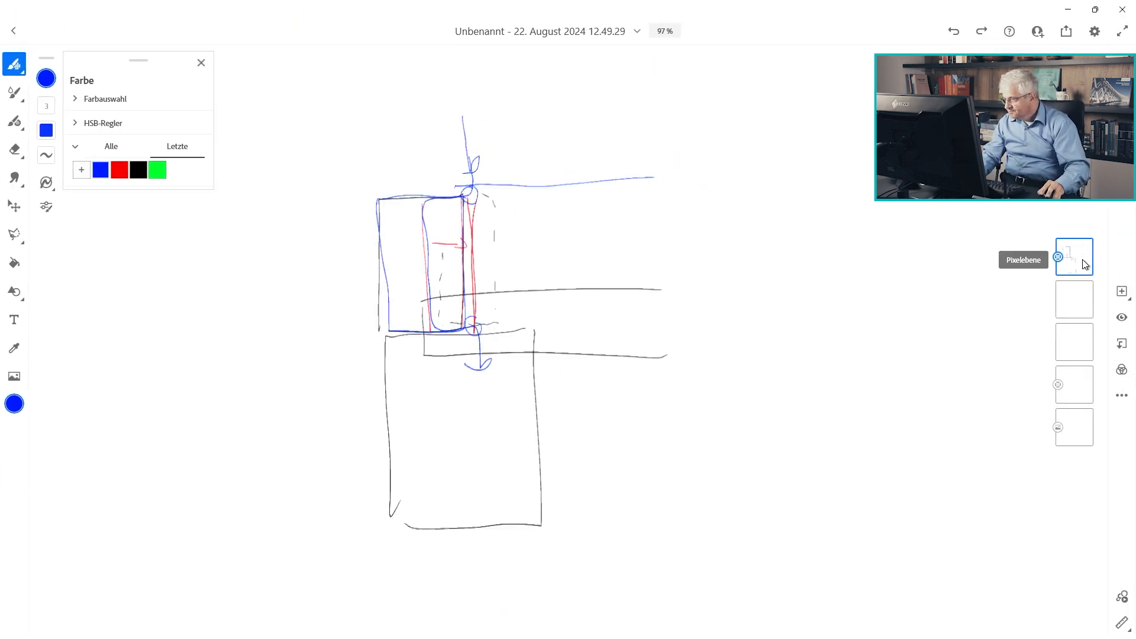
# Switch to the drawing app, clear the old sketch and draw a wall with a door opening, dimensioning its narrow edge strip as 15 cm.
pyautogui.rightClick(1078, 267)
pyautogui.click(903, 184)
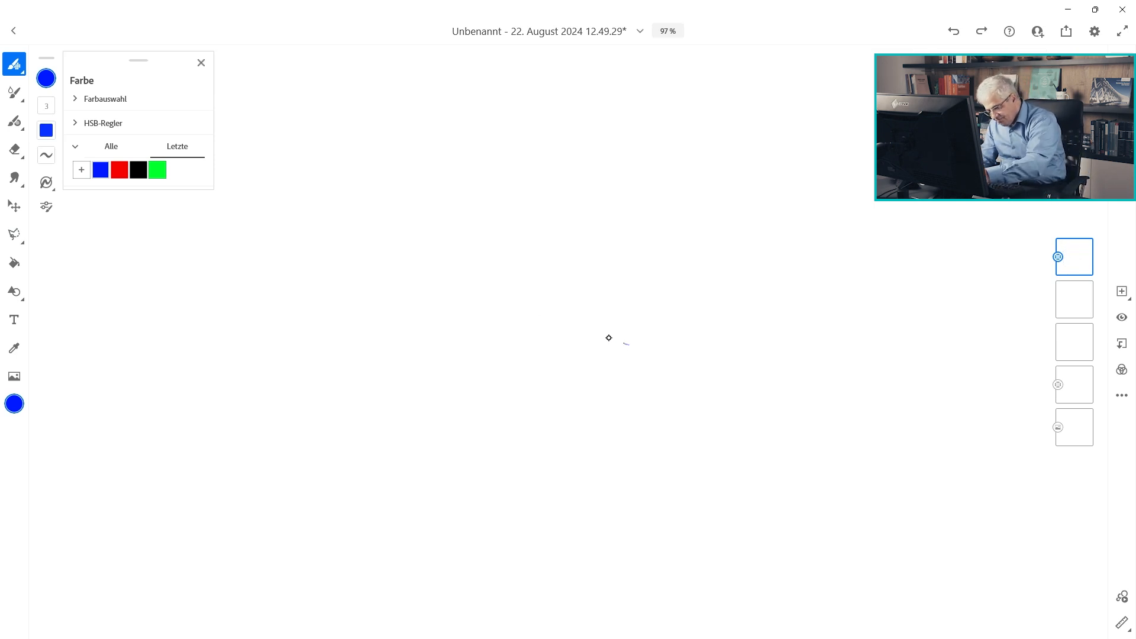
pyautogui.moveTo(609, 338)
pyautogui.mouseDown()
pyautogui.moveTo(472, 283)
pyautogui.moveTo(469, 480)
pyautogui.moveTo(642, 543)
pyautogui.moveTo(564, 510)
pyautogui.mouseUp()
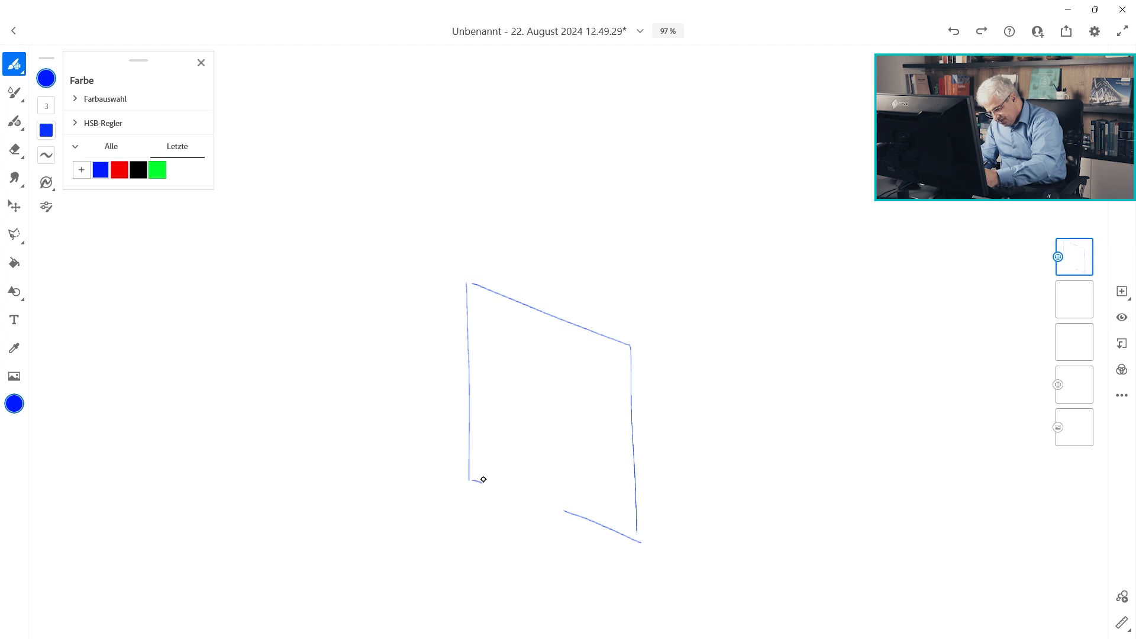
pyautogui.moveTo(483, 479)
pyautogui.mouseDown()
pyautogui.moveTo(481, 342)
pyautogui.moveTo(534, 349)
pyautogui.moveTo(569, 507)
pyautogui.mouseUp()
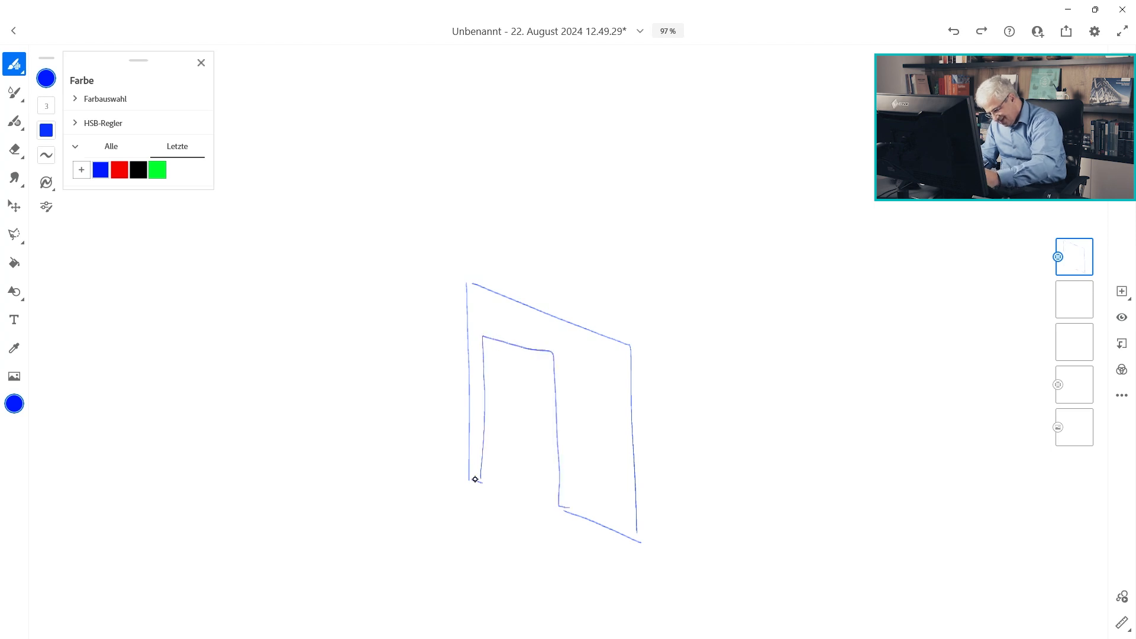
pyautogui.moveTo(483, 516); pyautogui.dragTo(482, 517)
pyautogui.moveTo(492, 505); pyautogui.dragTo(461, 500)
pyautogui.moveTo(462, 489); pyautogui.dragTo(465, 515)
pyautogui.moveTo(472, 496)
pyautogui.mouseDown()
pyautogui.moveTo(459, 505)
pyautogui.moveTo(477, 530)
pyautogui.moveTo(520, 523)
pyautogui.mouseUp()
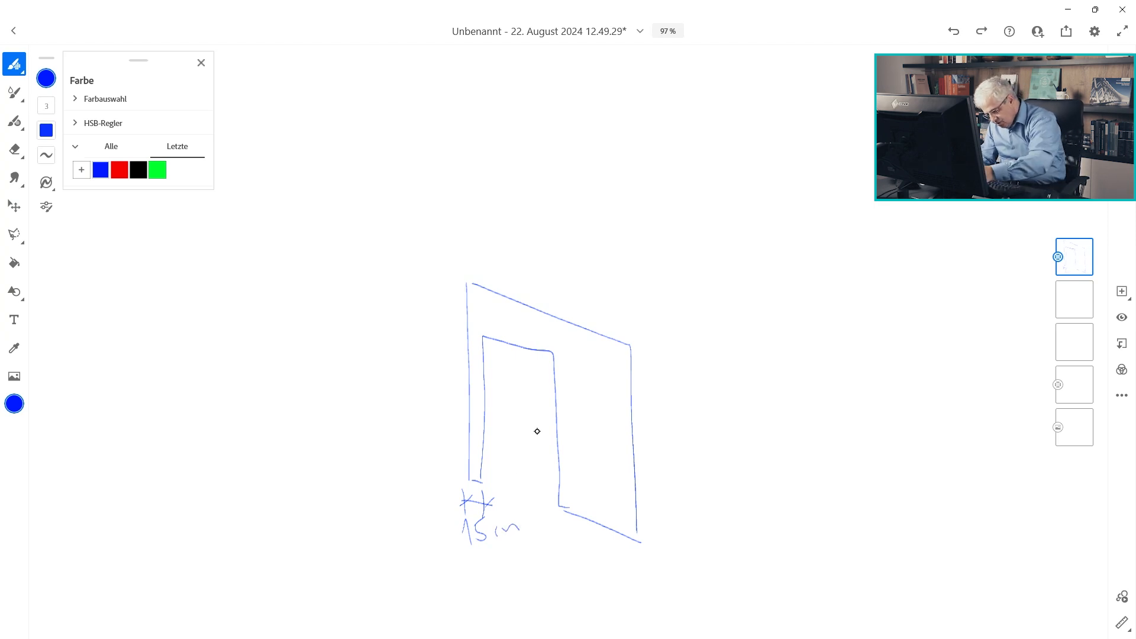
# Add the adjoining walls below and beside the door wall to the sketch, circle the 15 cm dimension and mark the shared corner node.
pyautogui.moveTo(538, 431); pyautogui.dragTo(296, 578)
pyautogui.moveTo(513, 456)
pyautogui.mouseDown()
pyautogui.moveTo(308, 569)
pyautogui.moveTo(333, 619)
pyautogui.mouseUp()
pyautogui.moveTo(550, 443); pyautogui.dragTo(547, 585)
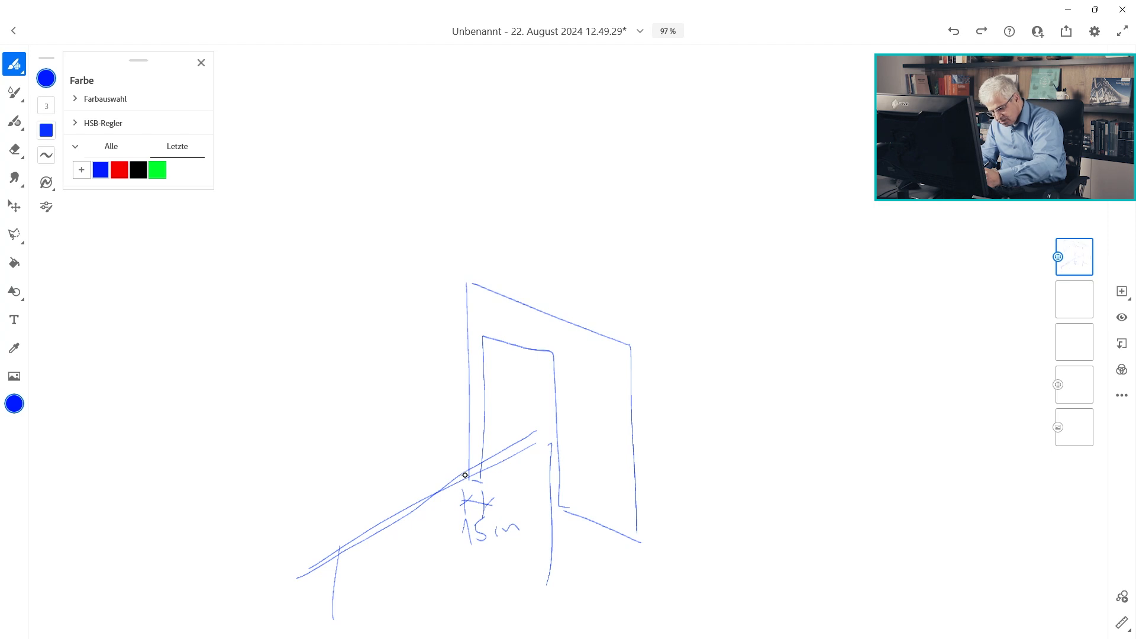
pyautogui.moveTo(465, 475); pyautogui.dragTo(325, 420)
pyautogui.moveTo(466, 477); pyautogui.dragTo(467, 589)
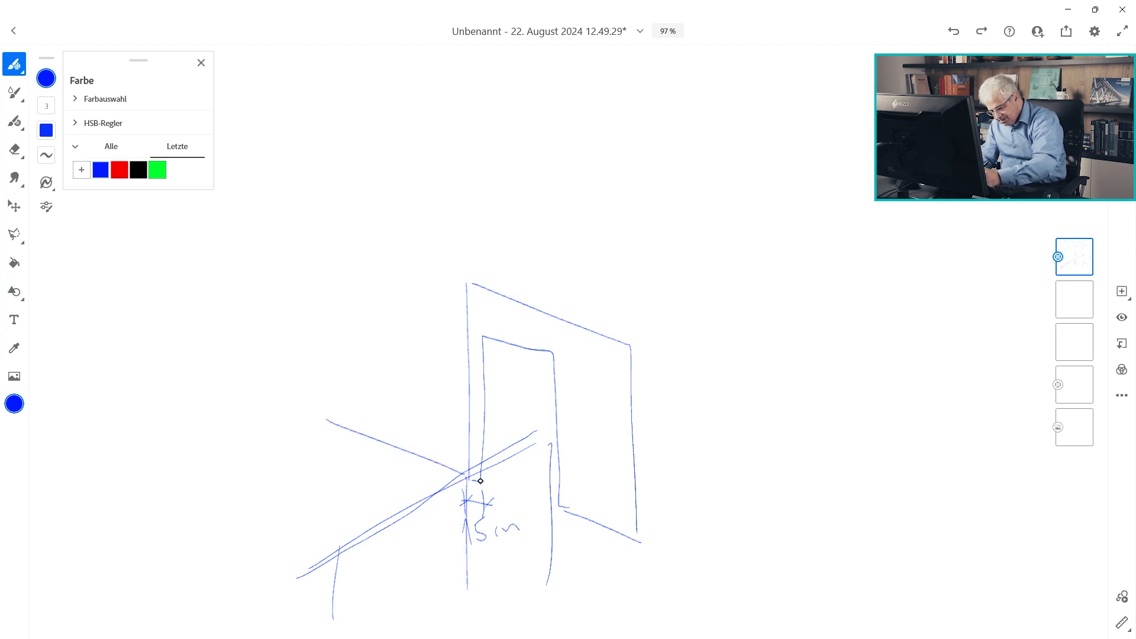
pyautogui.moveTo(497, 512); pyautogui.dragTo(500, 514)
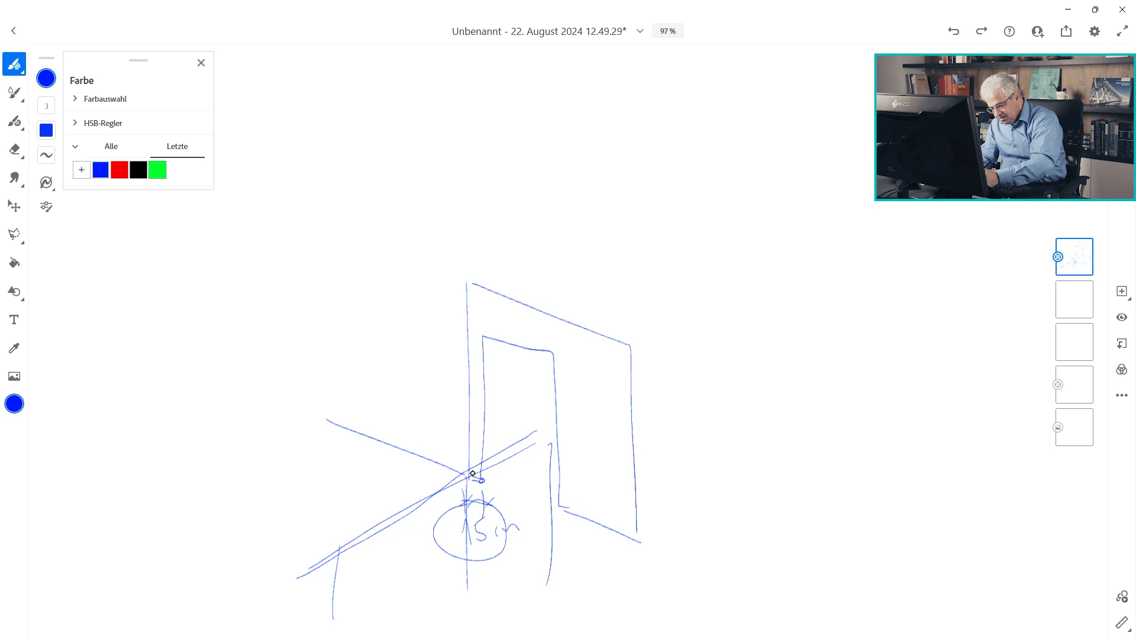
pyautogui.moveTo(461, 471); pyautogui.dragTo(489, 486)
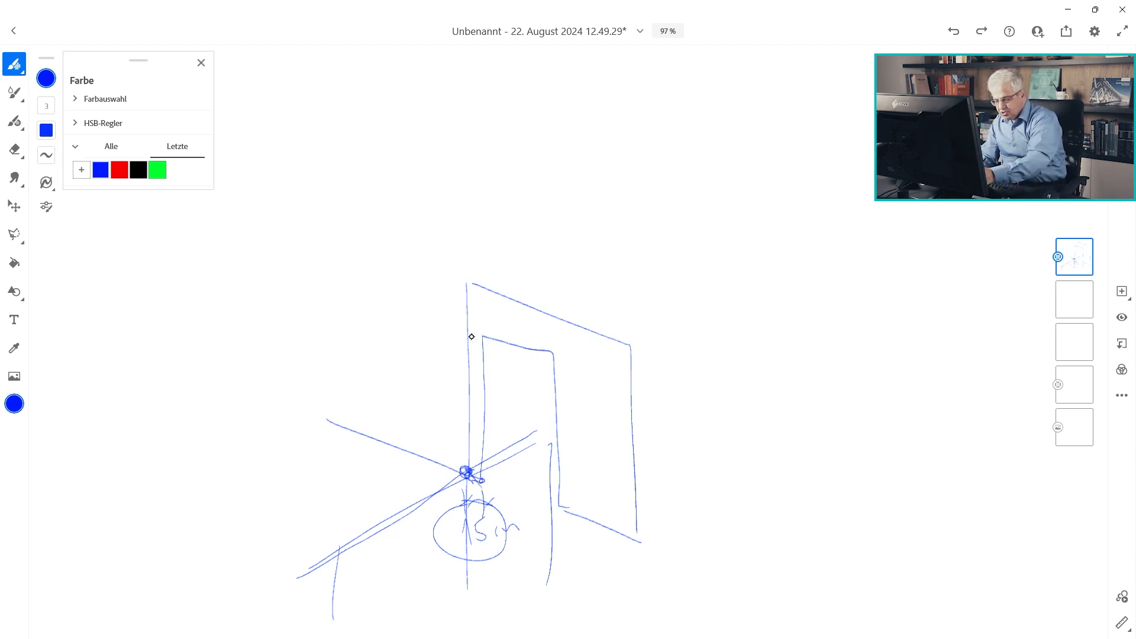
pyautogui.moveTo(483, 337)
pyautogui.mouseDown()
pyautogui.moveTo(469, 474)
pyautogui.moveTo(484, 335)
pyautogui.moveTo(558, 355)
pyautogui.moveTo(571, 530)
pyautogui.mouseUp()
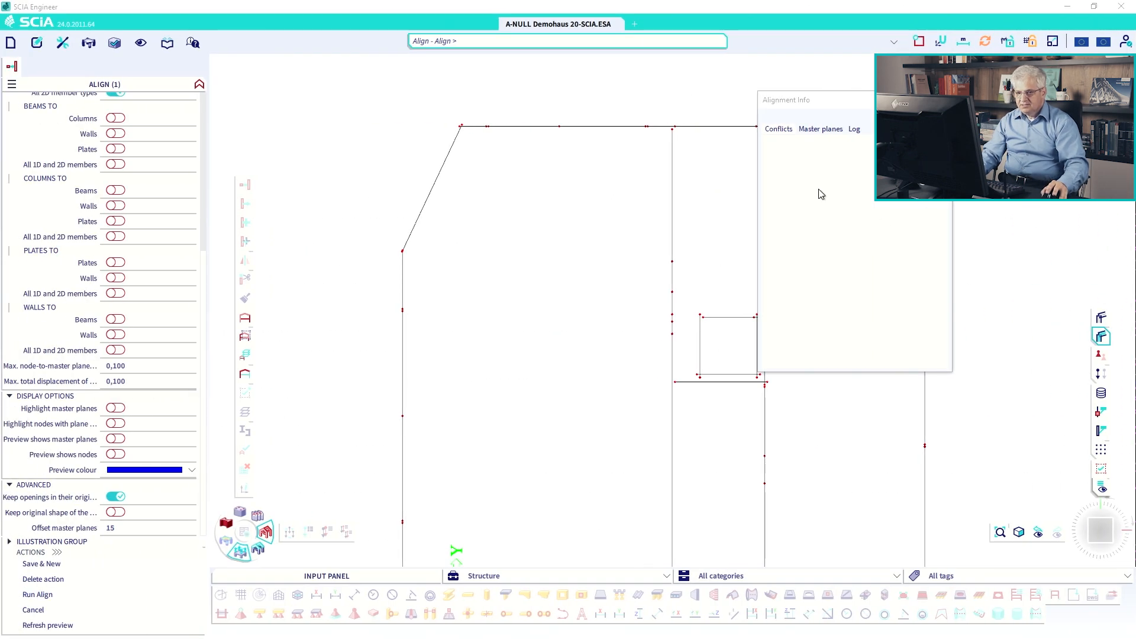
# Return to SCIA Engineer and review the Align limits for master planes, node distance and total displacement.
pyautogui.moveTo(207, 258); pyautogui.dragTo(209, 132)
pyautogui.click(134, 185)
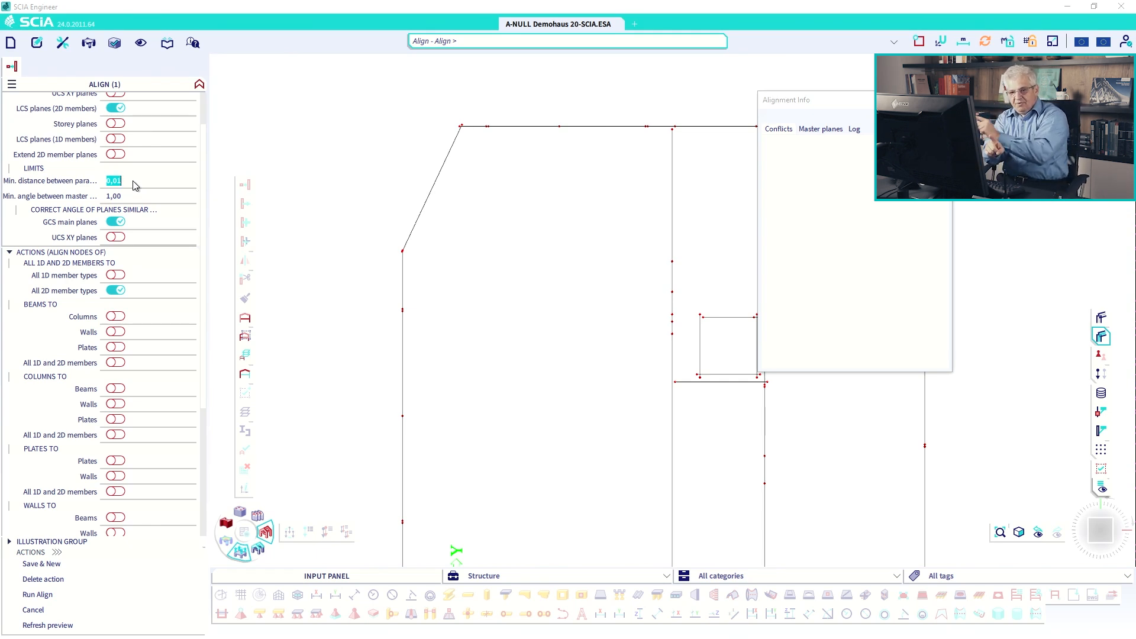
pyautogui.moveTo(205, 355); pyautogui.dragTo(207, 474)
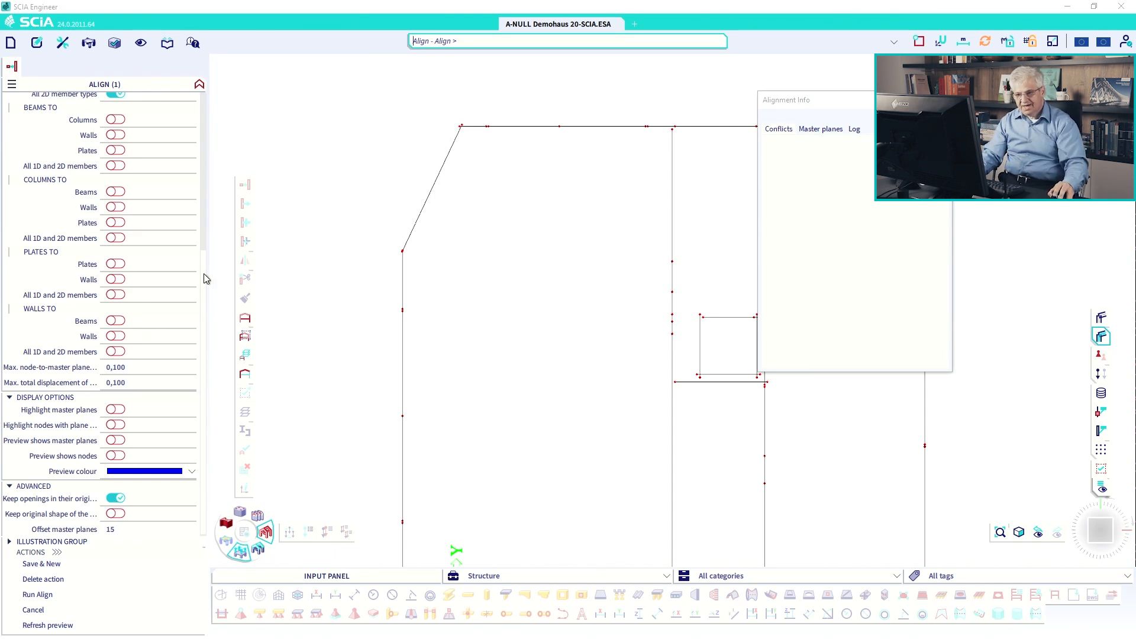
pyautogui.moveTo(207, 279); pyautogui.dragTo(208, 172)
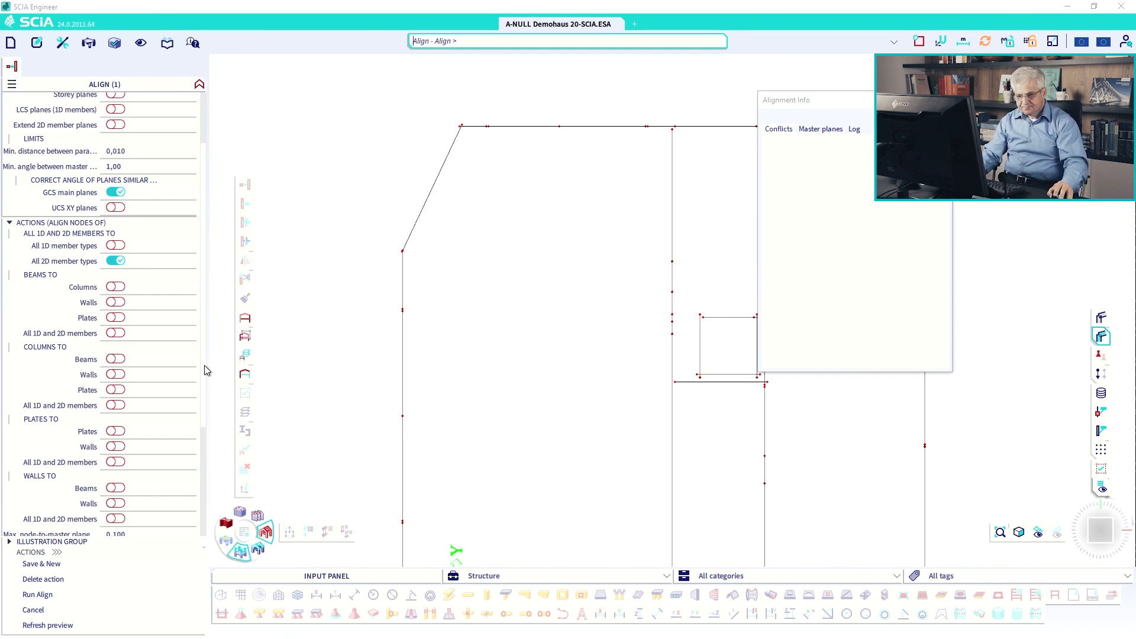
pyautogui.scroll(-4, 204, 379)
pyautogui.scroll(-2, 204, 438)
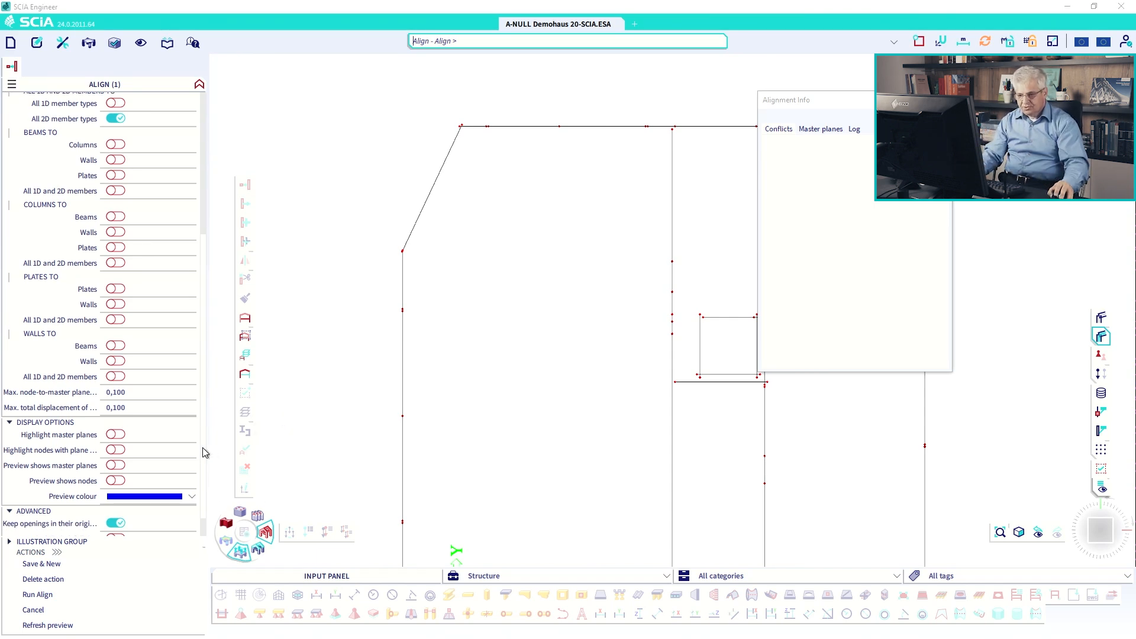
pyautogui.scroll(-1, 207, 485)
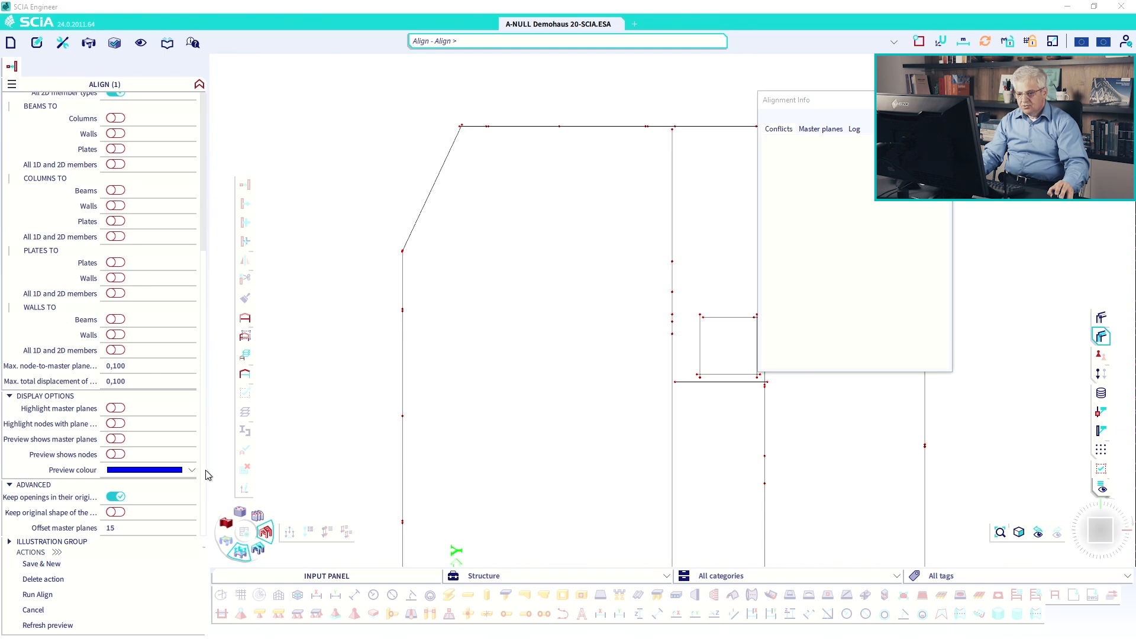
# Set the maximum node-to-master plane distance and maximum total displacement to 0,300, and save the align action.
pyautogui.scroll(2, 204, 470)
pyautogui.click(146, 409)
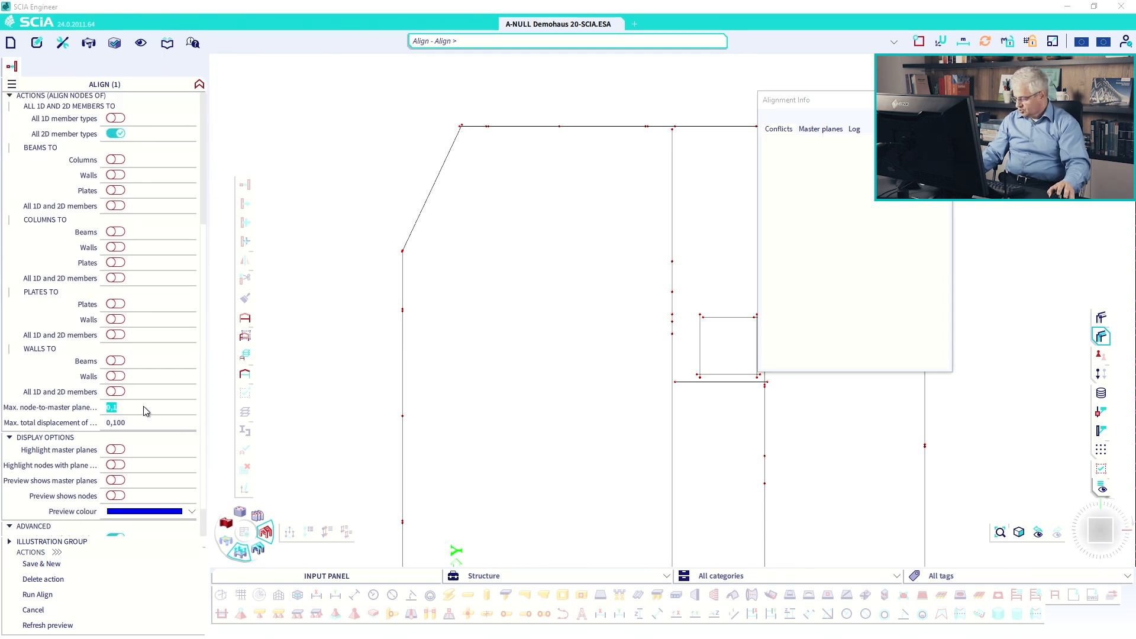
pyautogui.write('0,3')
pyautogui.press('Return')
pyautogui.scroll(-7, 136, 426)
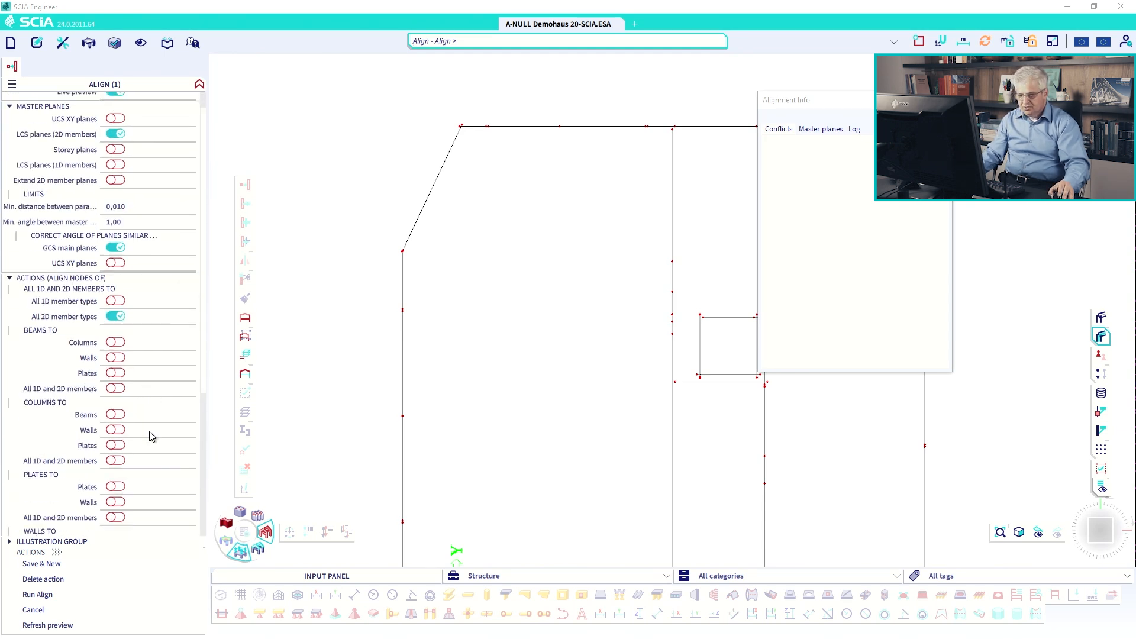
pyautogui.scroll(-3, 149, 434)
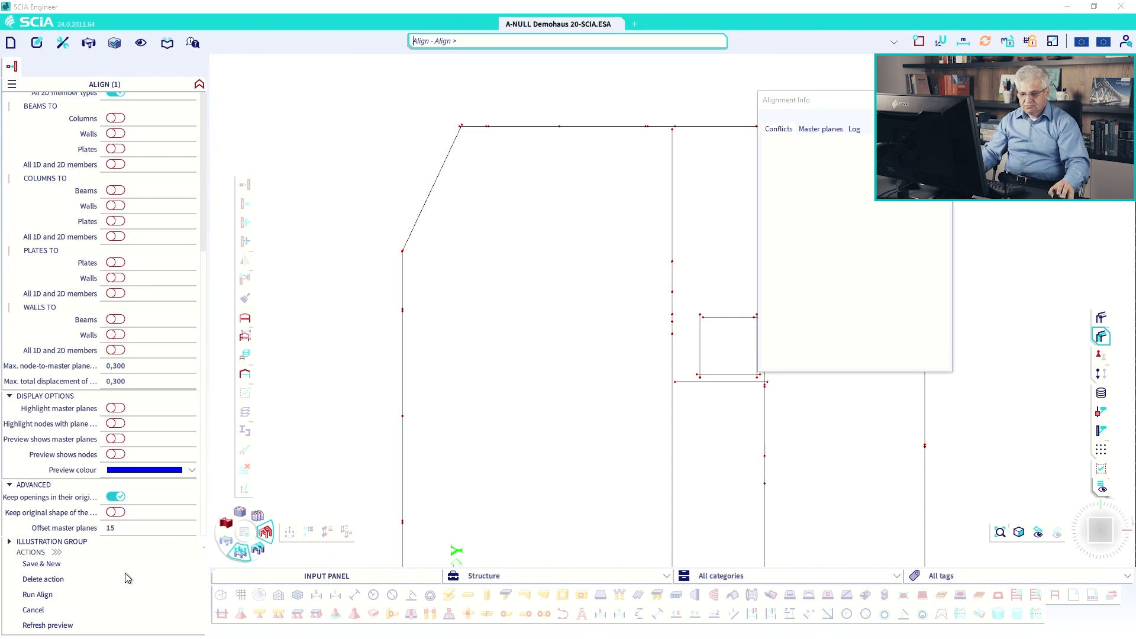
pyautogui.click(69, 563)
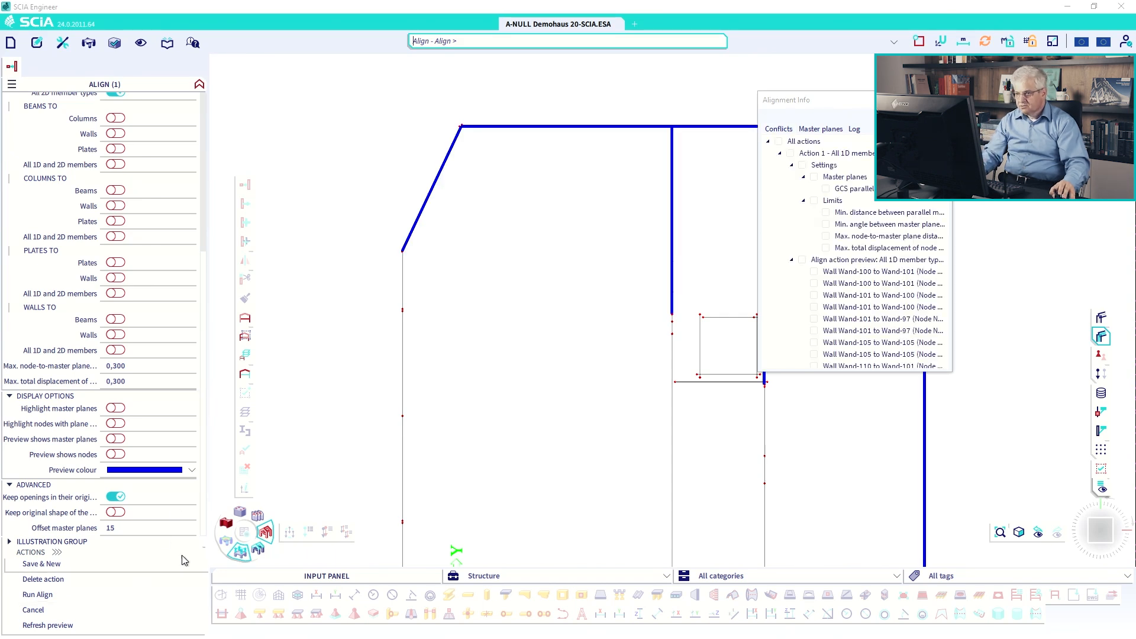
# Inspect the alignment preview along the rear exterior wall, from the slanted wall's corner to the interior wall junctions.
pyautogui.moveTo(572, 136); pyautogui.dragTo(518, 223, button='middle')
pyautogui.scroll(5, 401, 195)
pyautogui.scroll(2, 432, 262)
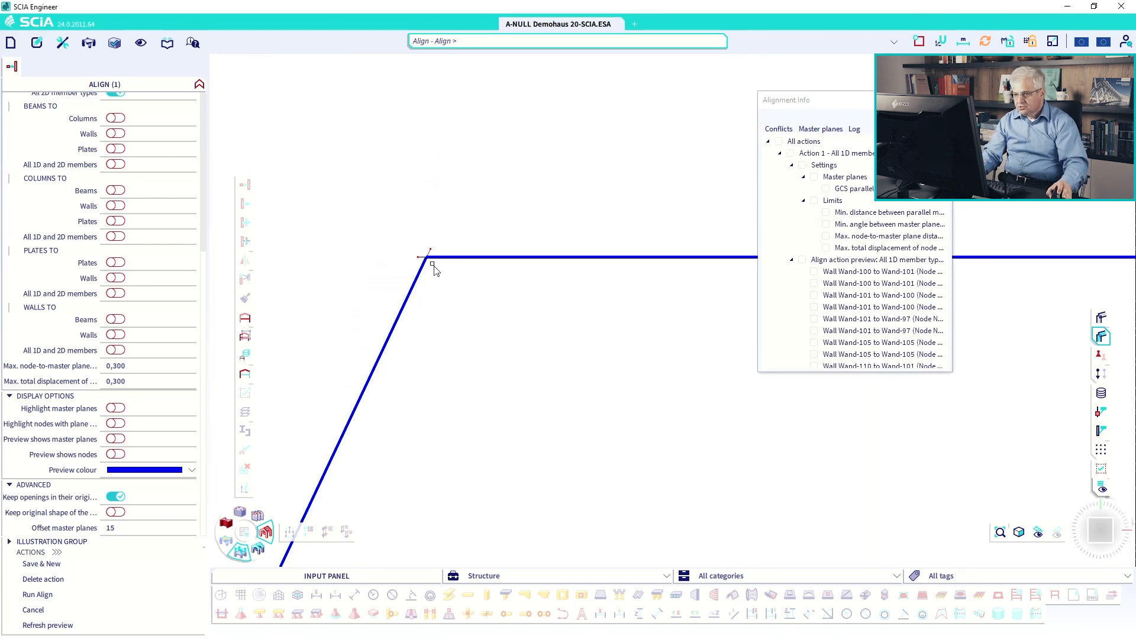
pyautogui.moveTo(630, 285); pyautogui.dragTo(410, 275, button='middle')
pyautogui.moveTo(595, 290); pyautogui.dragTo(338, 284, button='middle')
pyautogui.moveTo(649, 304); pyautogui.dragTo(296, 317, button='middle')
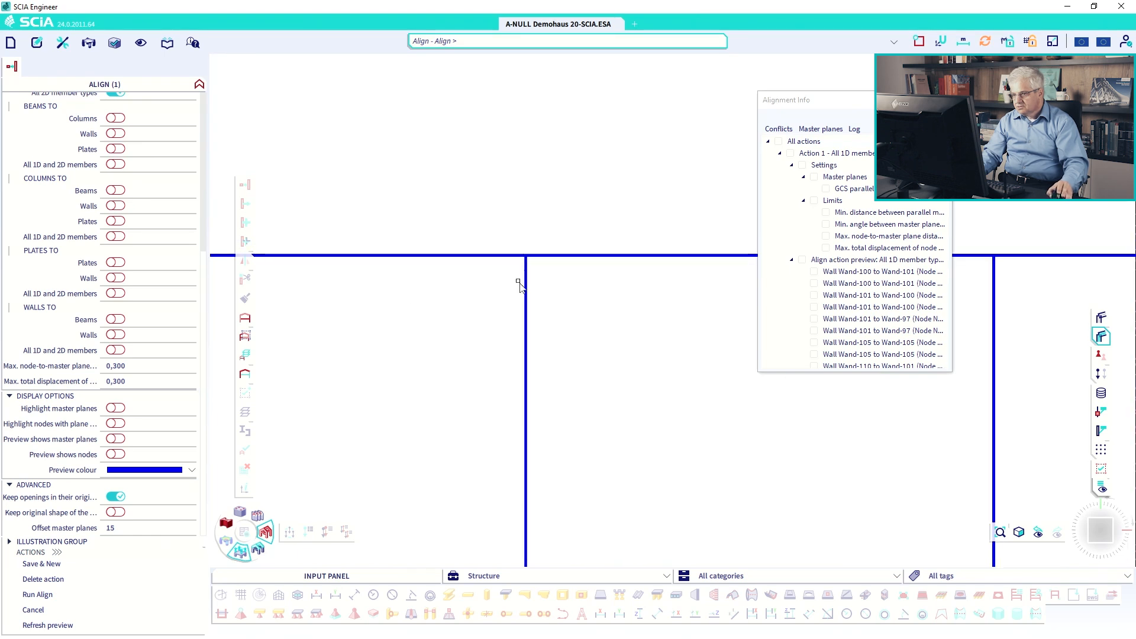
pyautogui.moveTo(604, 305); pyautogui.dragTo(338, 304, button='middle')
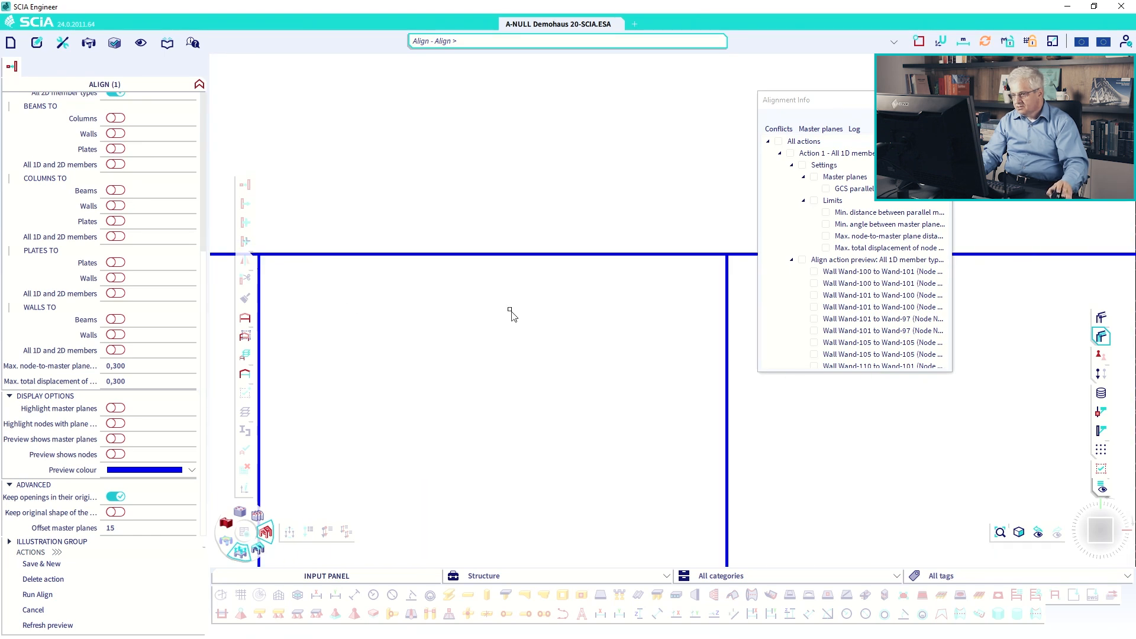
# Try to run Align on the five selected walls at the rear of the storey, repeat it and clear the selection.
pyautogui.click(78, 595)
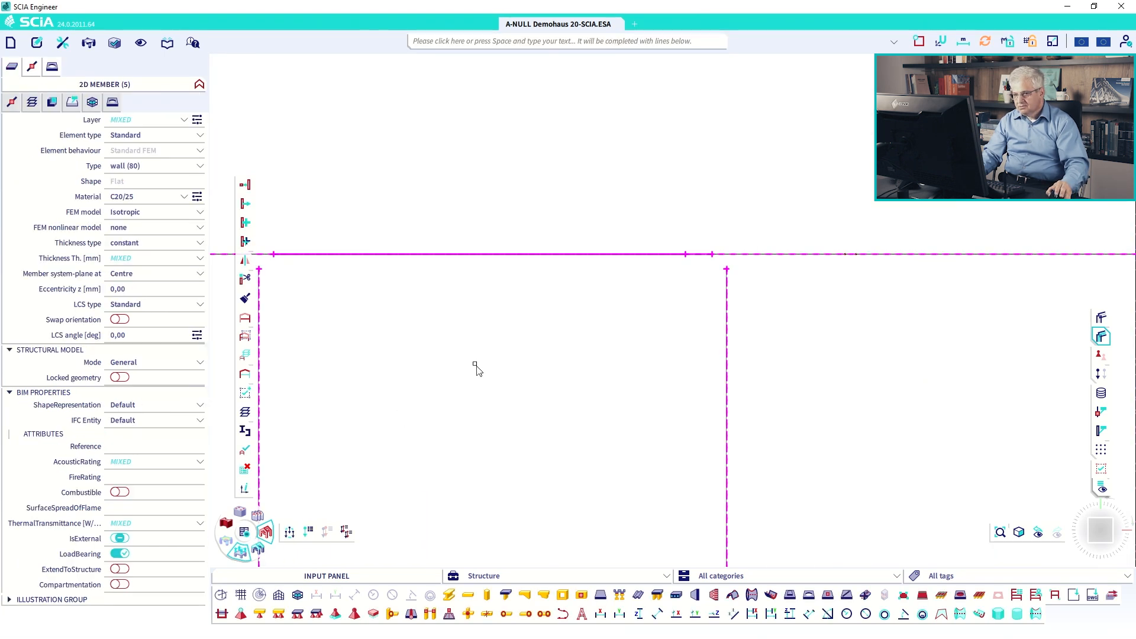
pyautogui.scroll(-10, 475, 366)
pyautogui.moveTo(468, 377); pyautogui.dragTo(529, 294, button='middle')
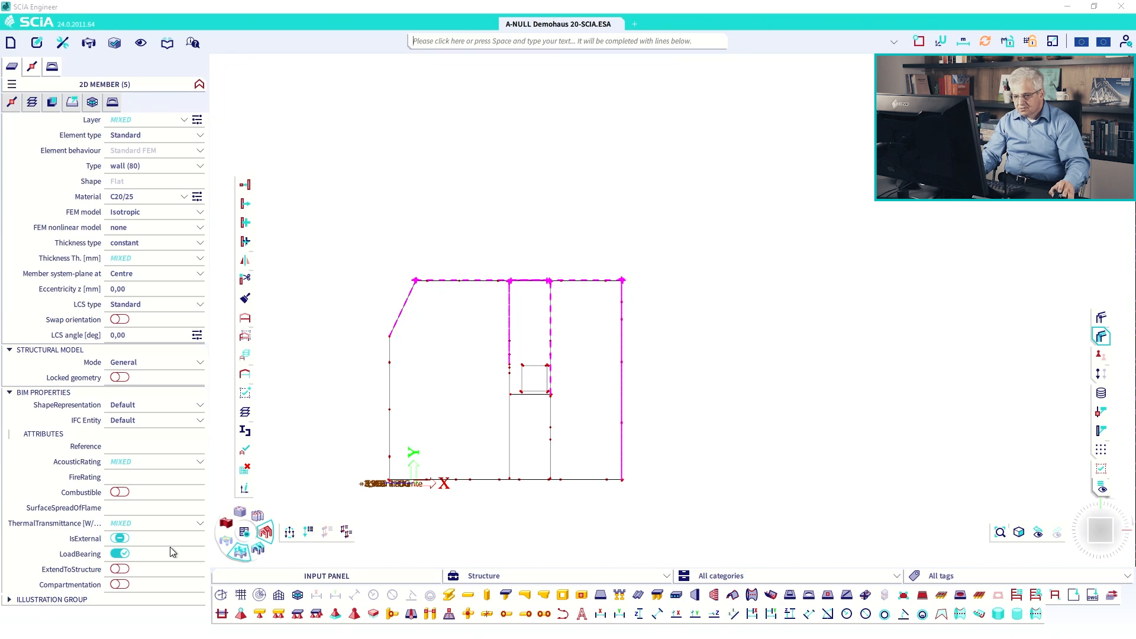
pyautogui.click(247, 186)
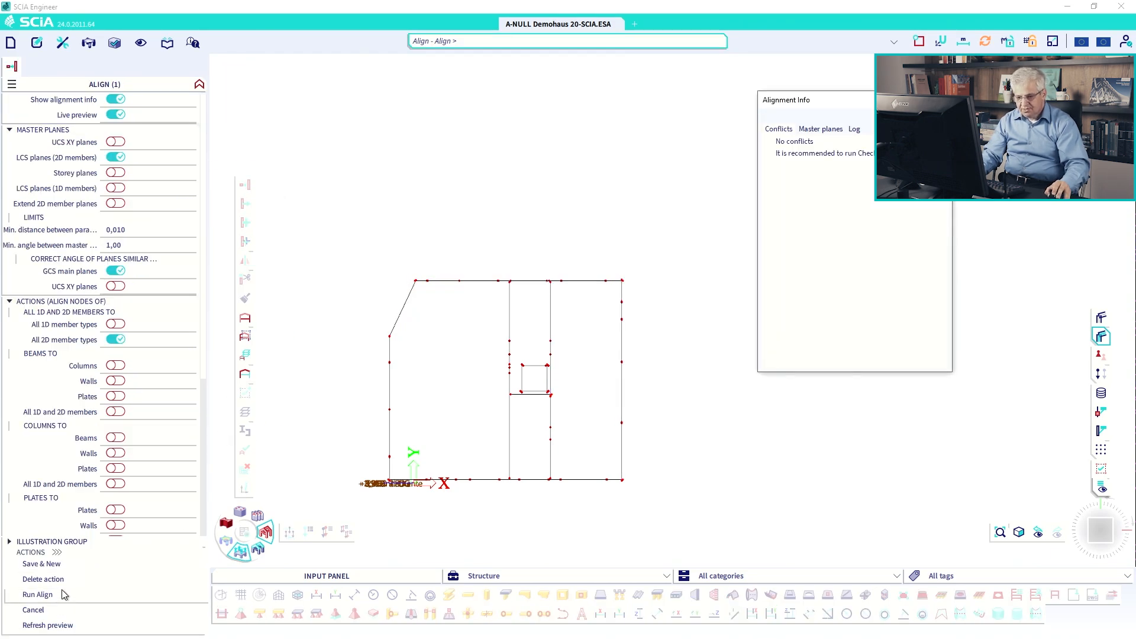
pyautogui.click(64, 594)
pyautogui.scroll(5, 510, 288)
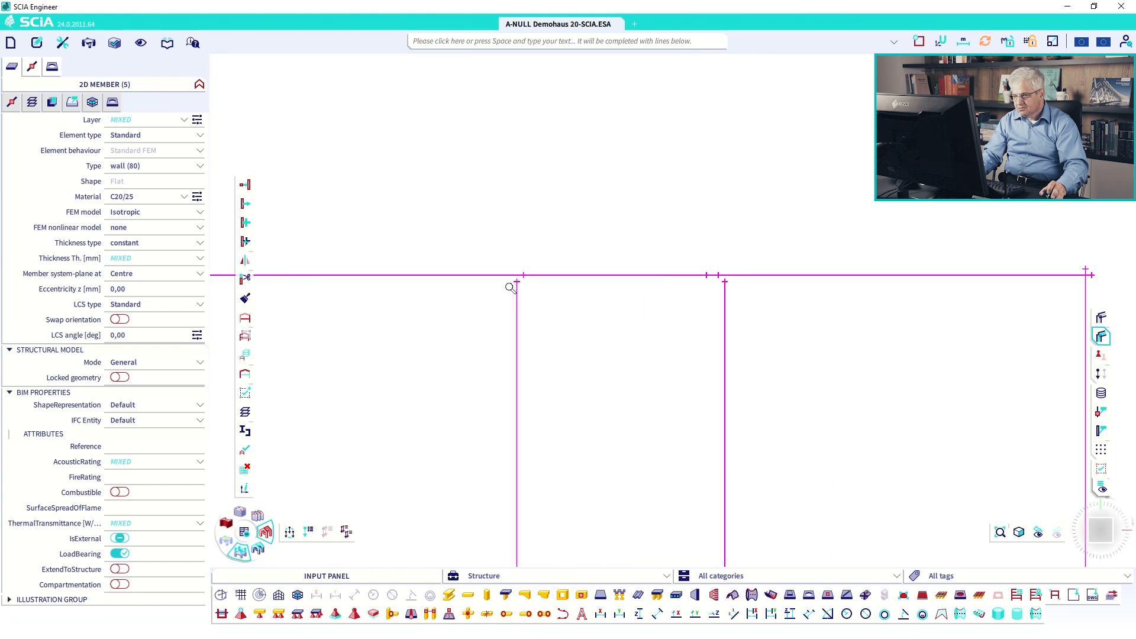
pyautogui.press('Escape')
pyautogui.scroll(-5, 526, 314)
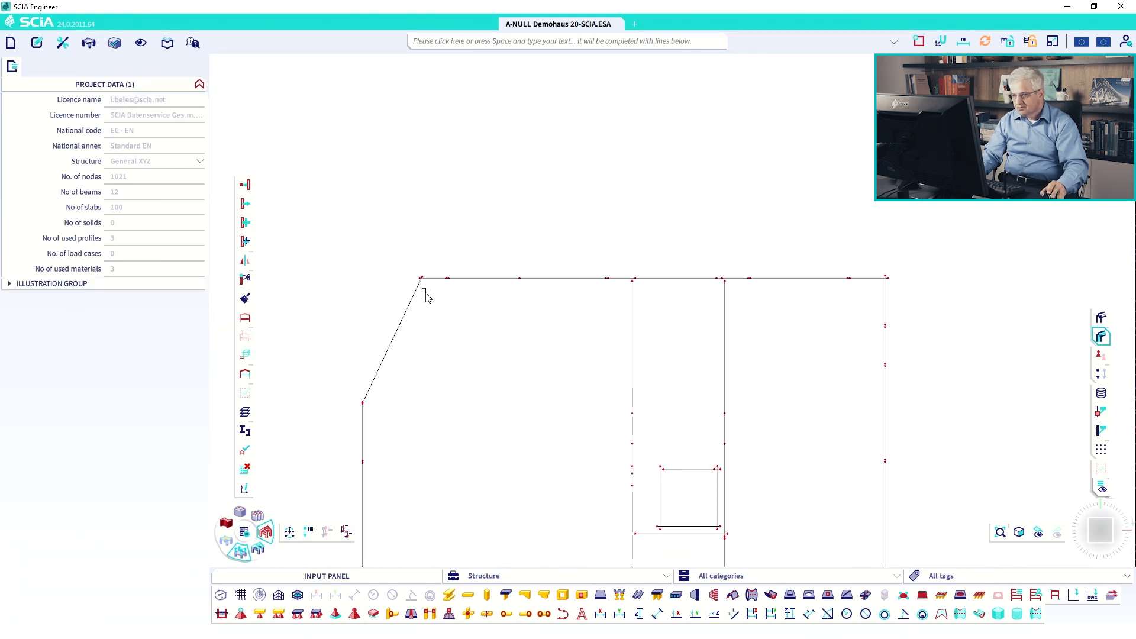
# Start Align for the slanted and rear exterior walls, enable all alignment actions and inspect the preview at their shared corner in 3D.
pyautogui.click(420, 277)
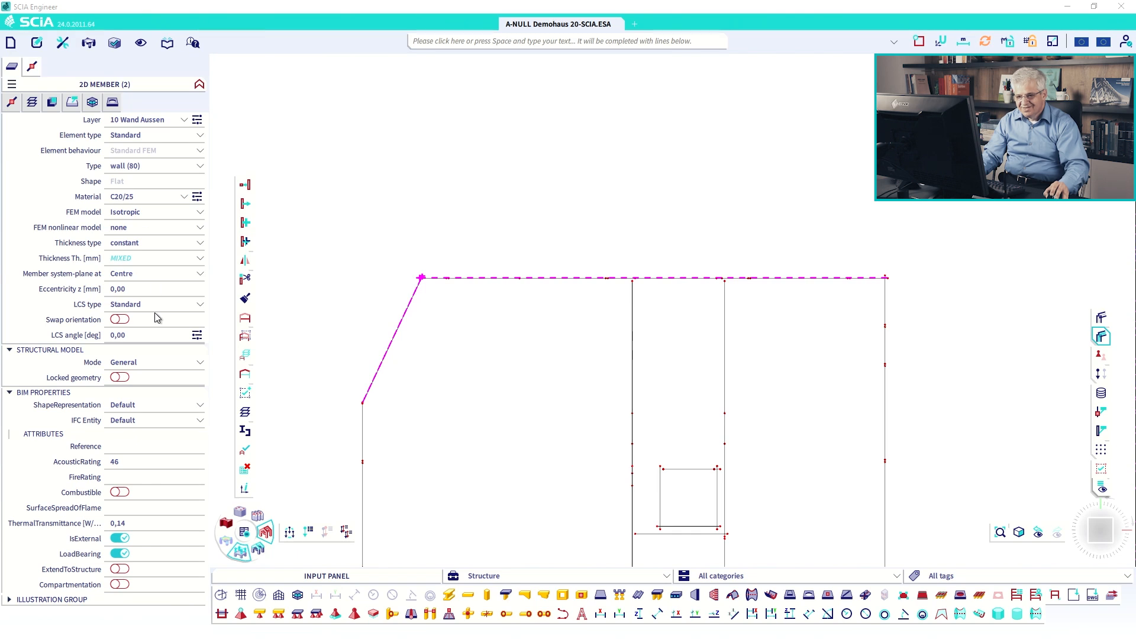
pyautogui.click(245, 184)
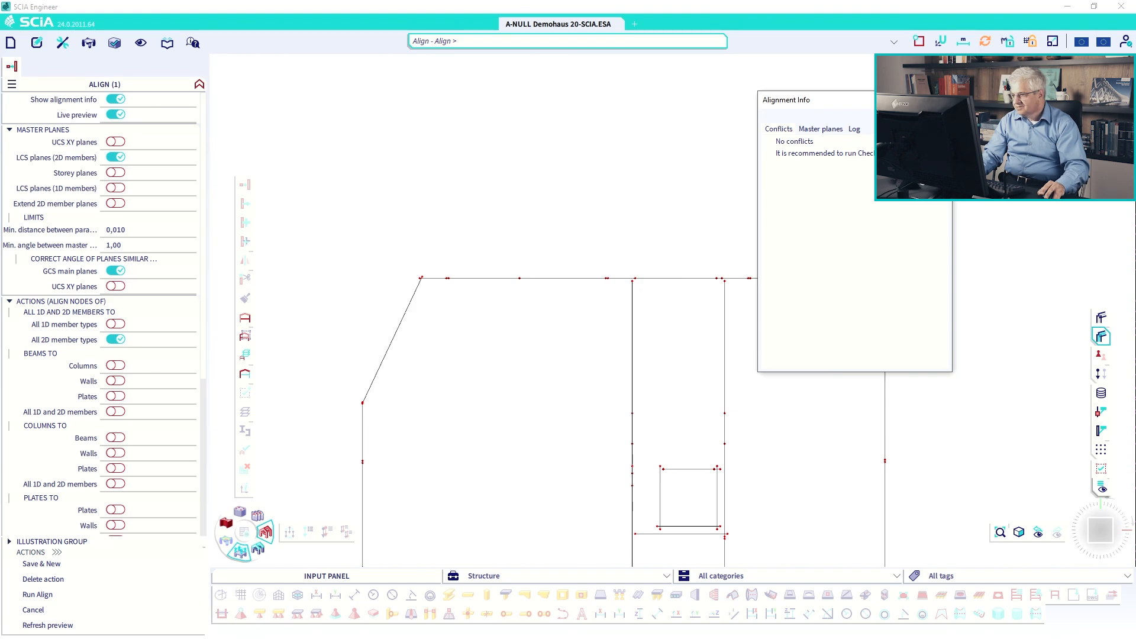
pyautogui.click(853, 128)
pyautogui.click(778, 141)
pyautogui.moveTo(445, 321); pyautogui.dragTo(415, 268, button='right')
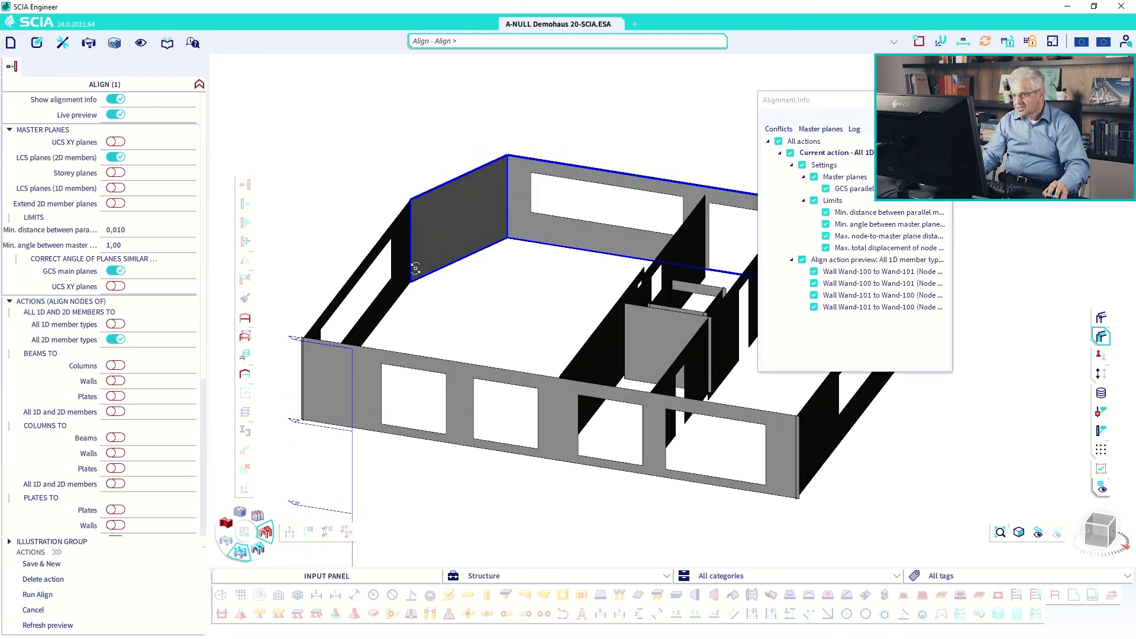
pyautogui.scroll(3, 504, 215)
pyautogui.scroll(-2, 512, 274)
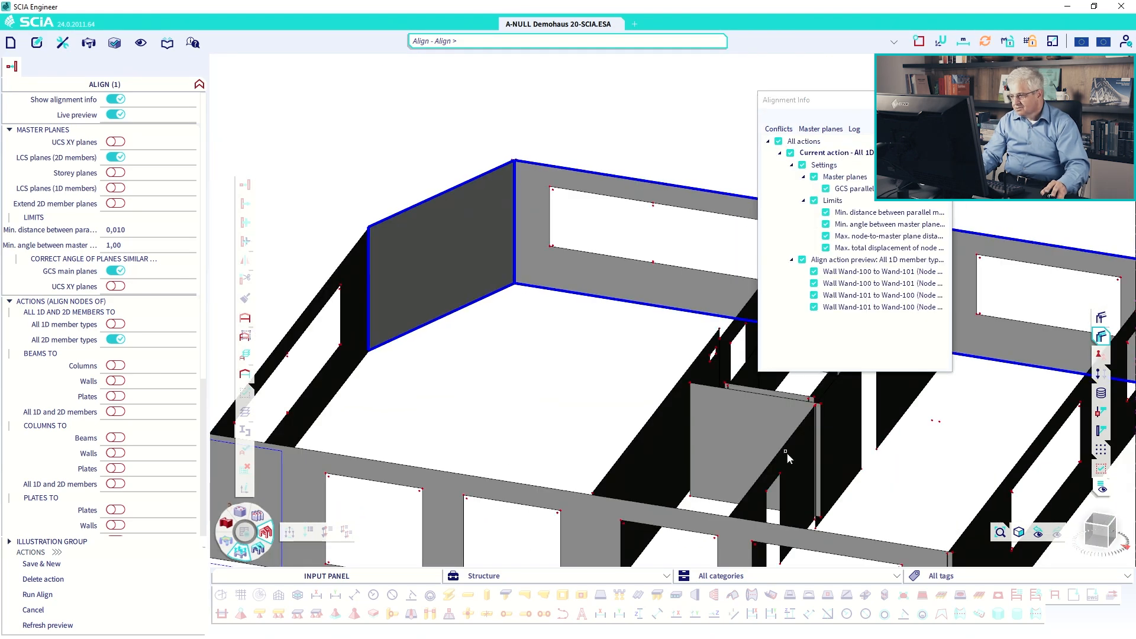
# Hide the wall surfaces, run the alignment of the slanted and rear exterior walls and clear the selection.
pyautogui.click(1100, 336)
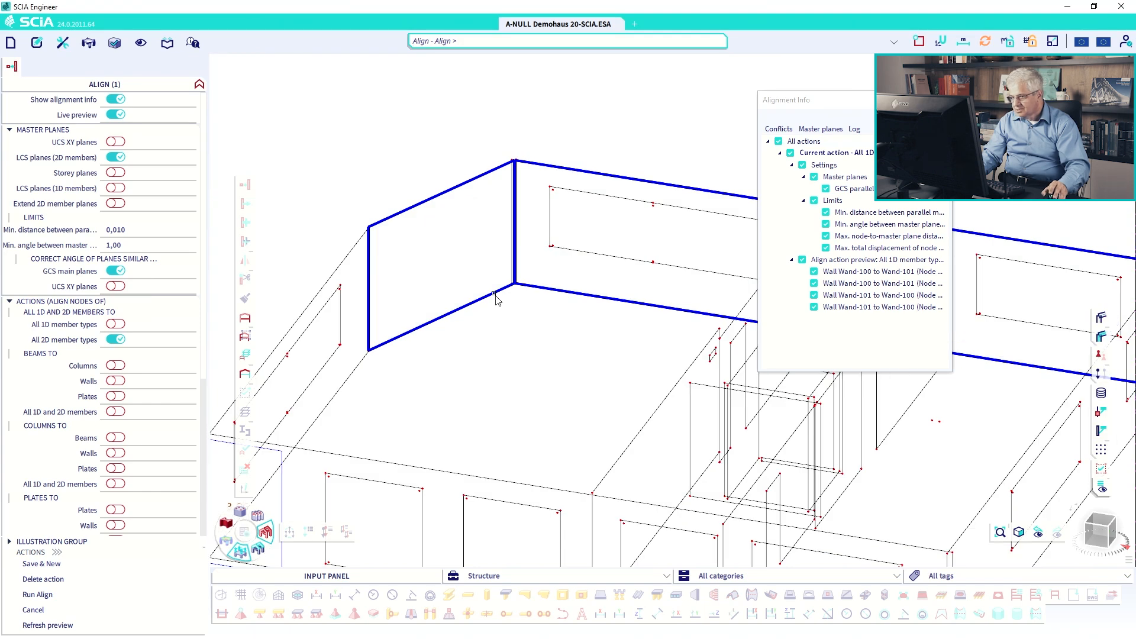
pyautogui.scroll(3, 512, 218)
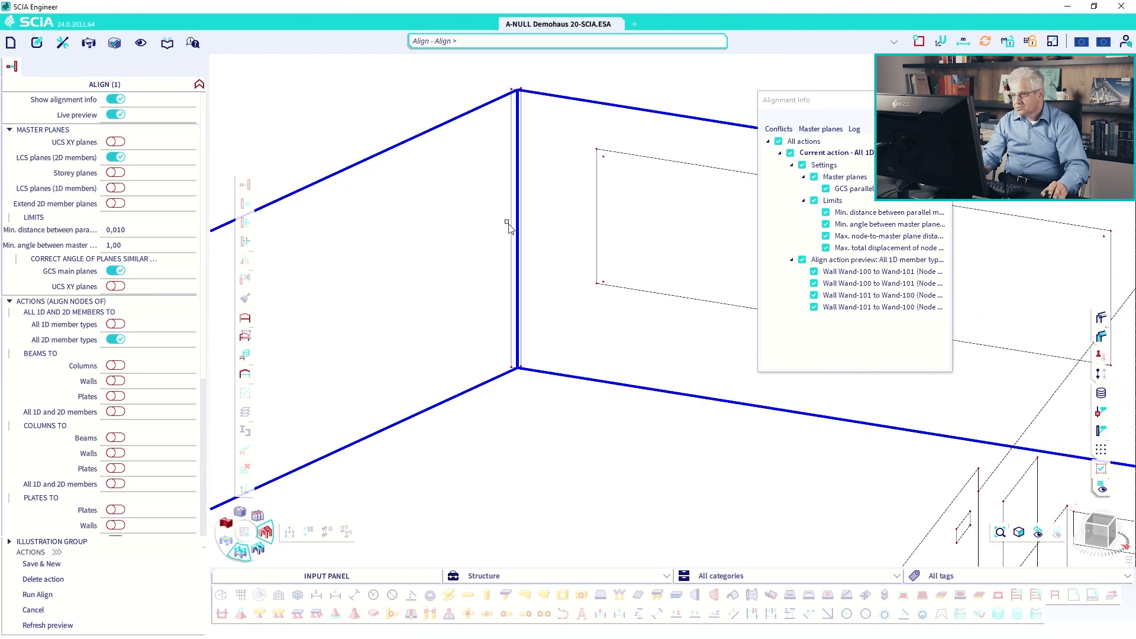
pyautogui.click(70, 595)
pyautogui.scroll(-3, 594, 366)
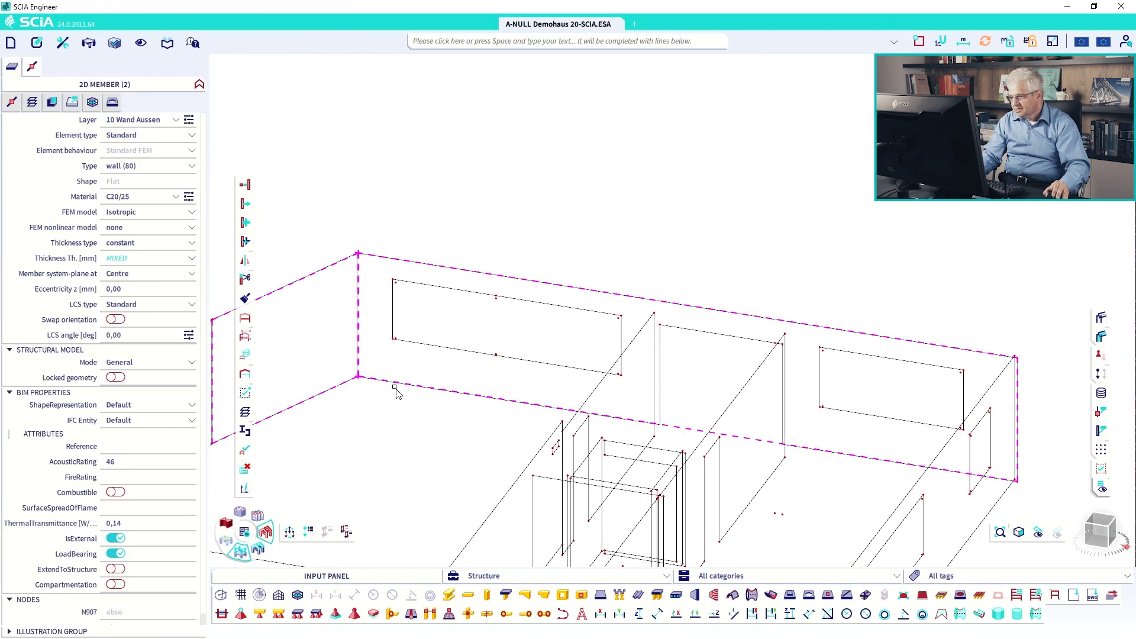
pyautogui.press('Escape')
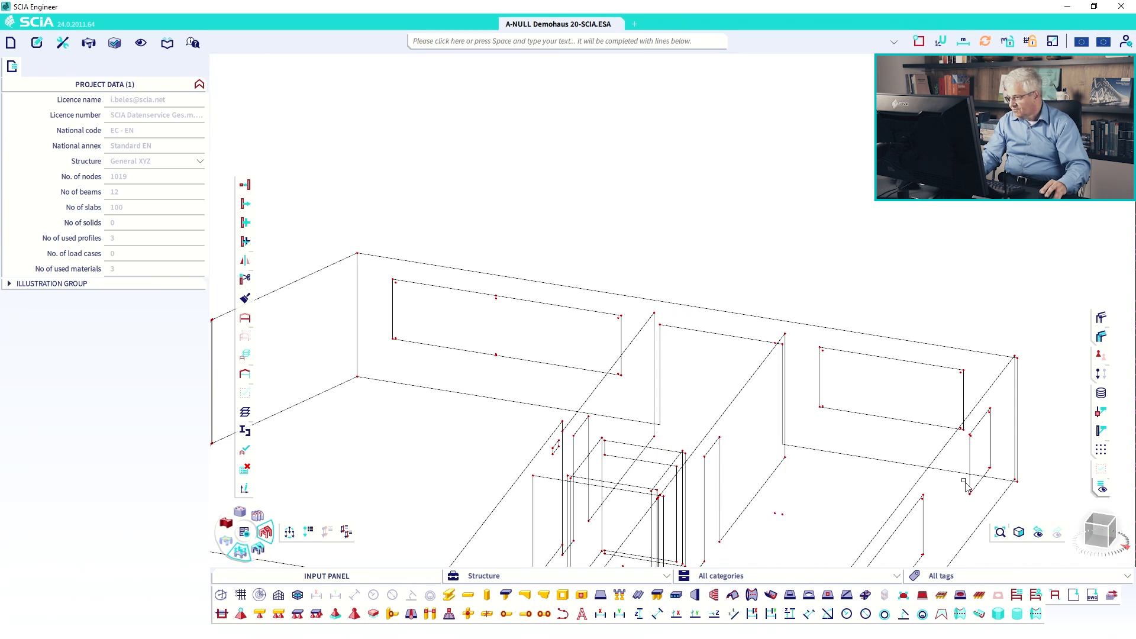
# Try to align both interior walls with the rear exterior wall from a plan view.
pyautogui.click(1100, 521)
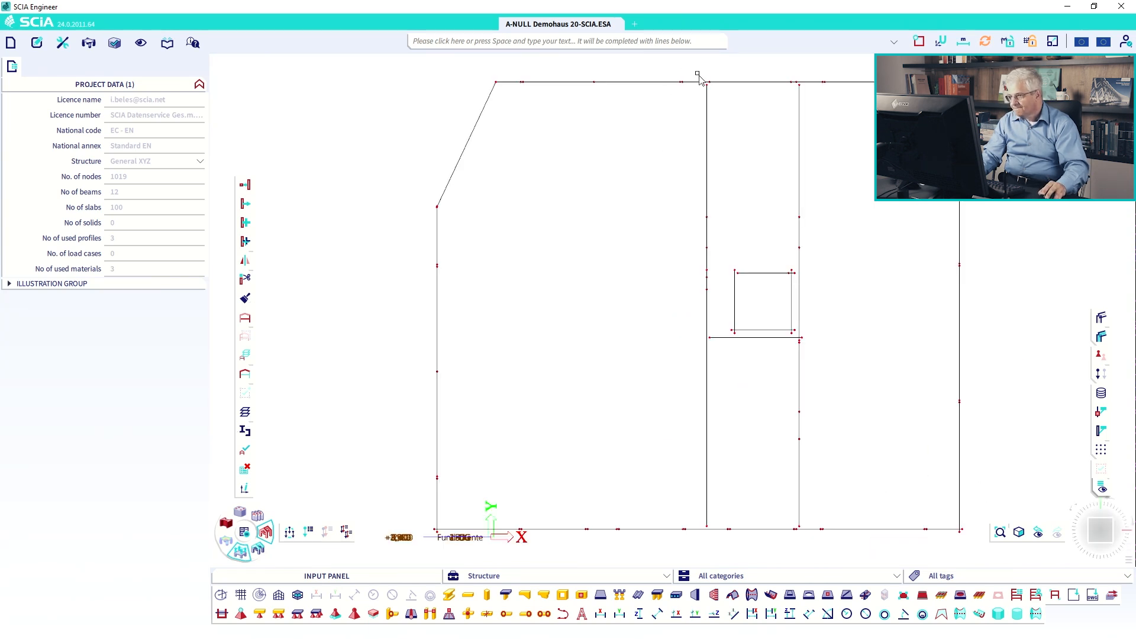
pyautogui.moveTo(697, 73)
pyautogui.mouseDown()
pyautogui.moveTo(724, 98)
pyautogui.moveTo(695, 75)
pyautogui.mouseUp()
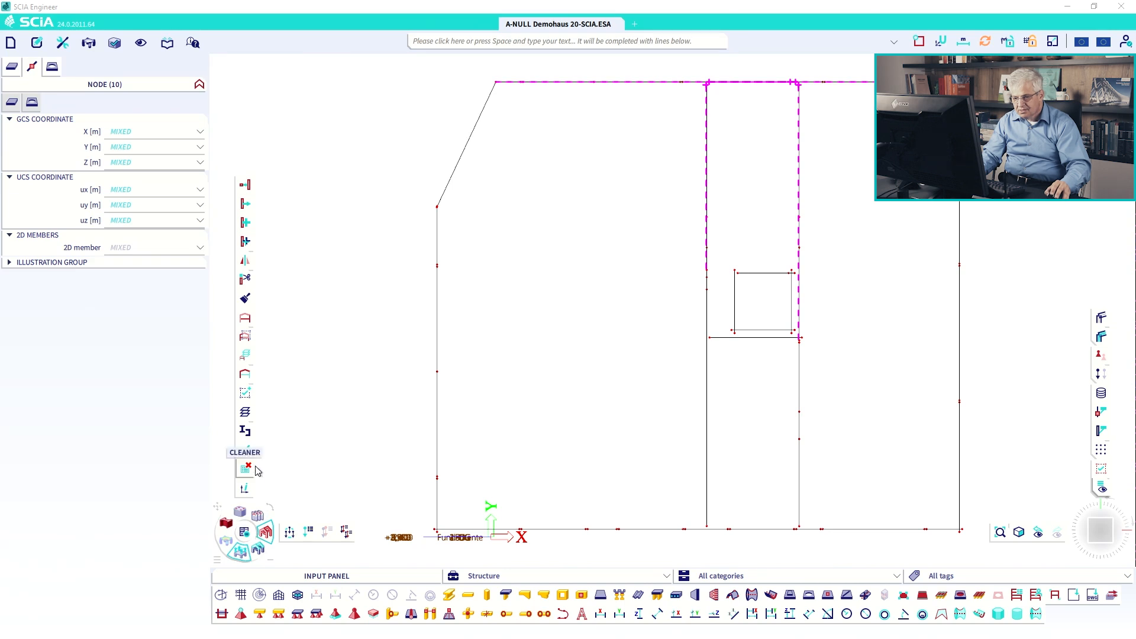
pyautogui.click(245, 184)
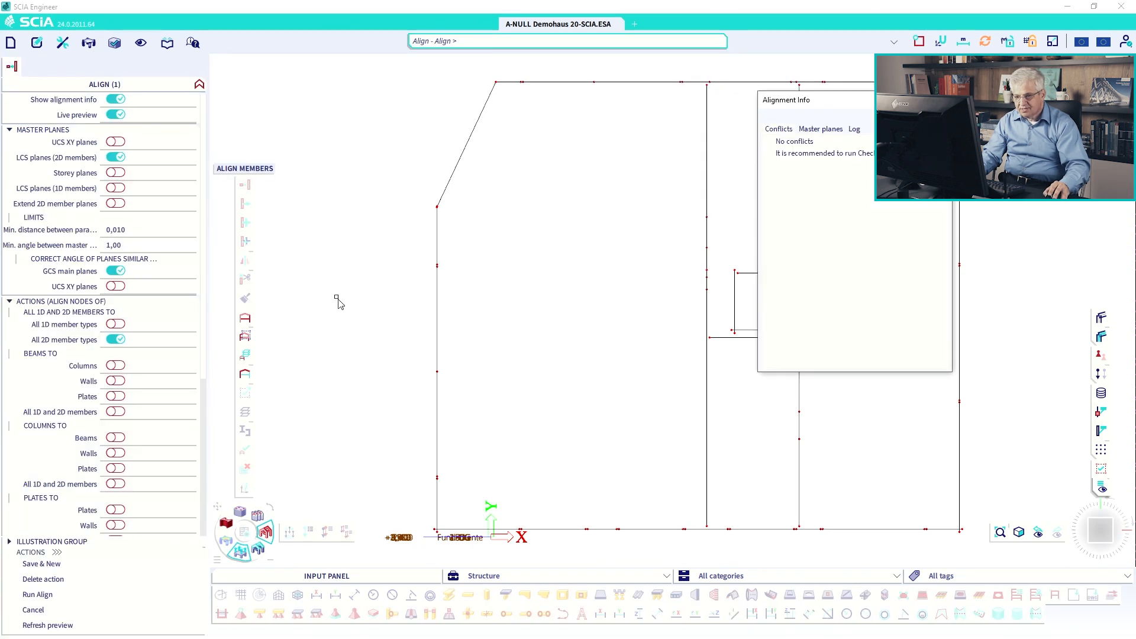
pyautogui.click(47, 595)
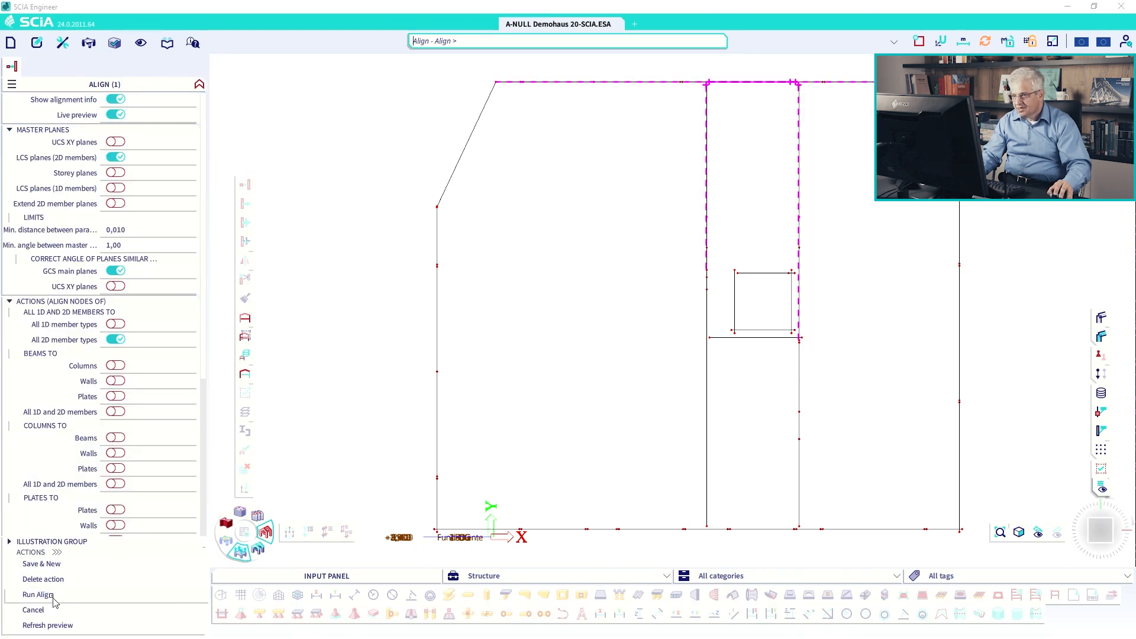
pyautogui.press('Escape')
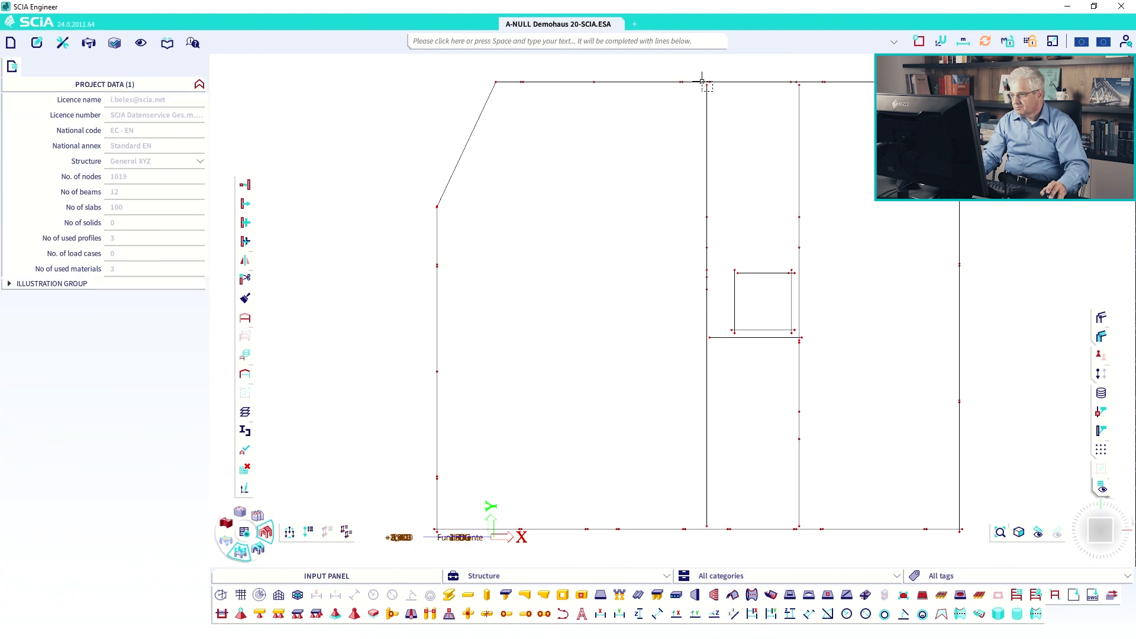
# Check the junction of the left interior wall and the rear exterior wall in 3D, and try to align only these two.
pyautogui.click(708, 88)
pyautogui.scroll(5, 711, 89)
pyautogui.moveTo(738, 107)
pyautogui.keyDown('ctrl'); pyautogui.mouseDown(button='right')
pyautogui.moveTo(724, 88)
pyautogui.moveTo(737, 107)
pyautogui.mouseUp(button='right'); pyautogui.keyUp('ctrl')
pyautogui.scroll(-4, 790, 158)
pyautogui.moveTo(778, 167); pyautogui.dragTo(622, 281, button='middle')
pyautogui.keyDown('ctrl'); pyautogui.moveTo(621, 281); pyautogui.dragTo(693, 297, button='right'); pyautogui.keyUp('ctrl')
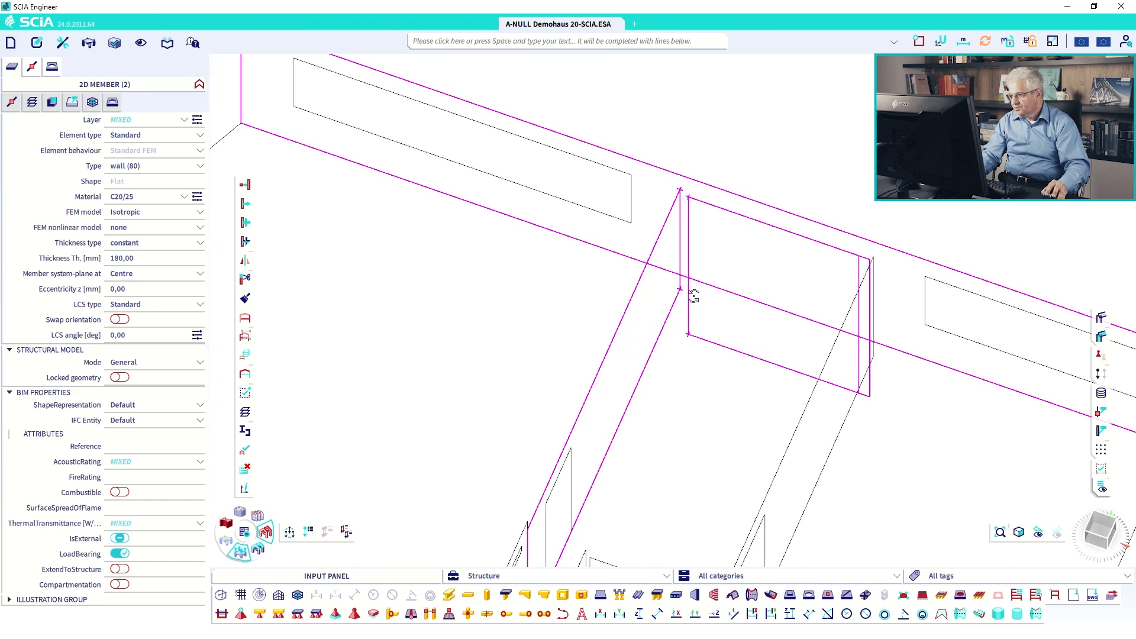
pyautogui.click(1099, 527)
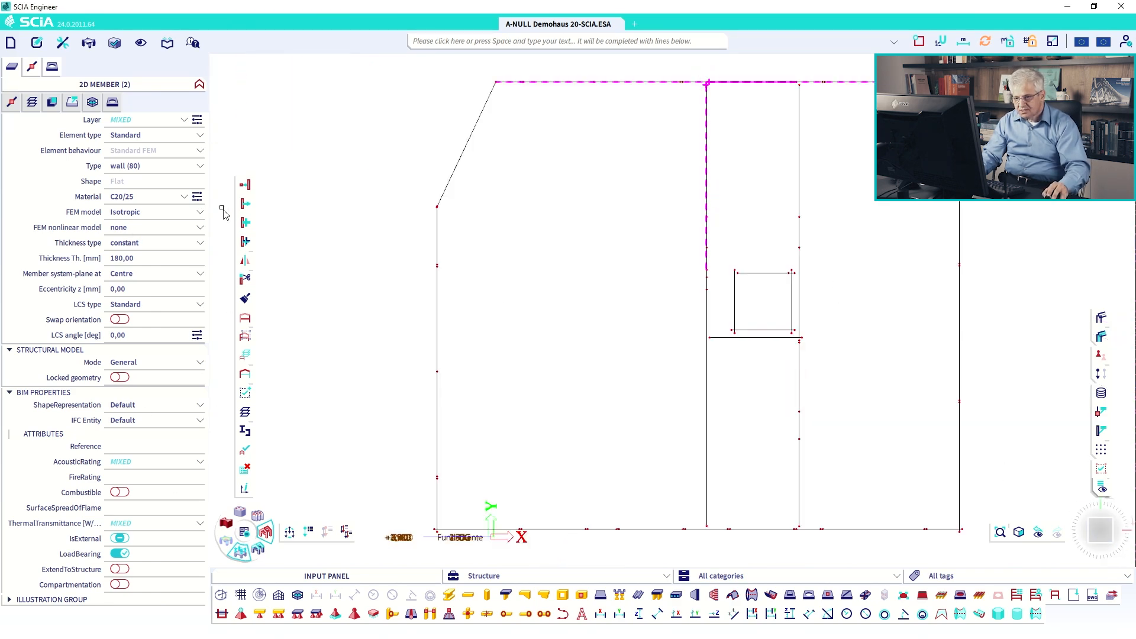
pyautogui.click(245, 185)
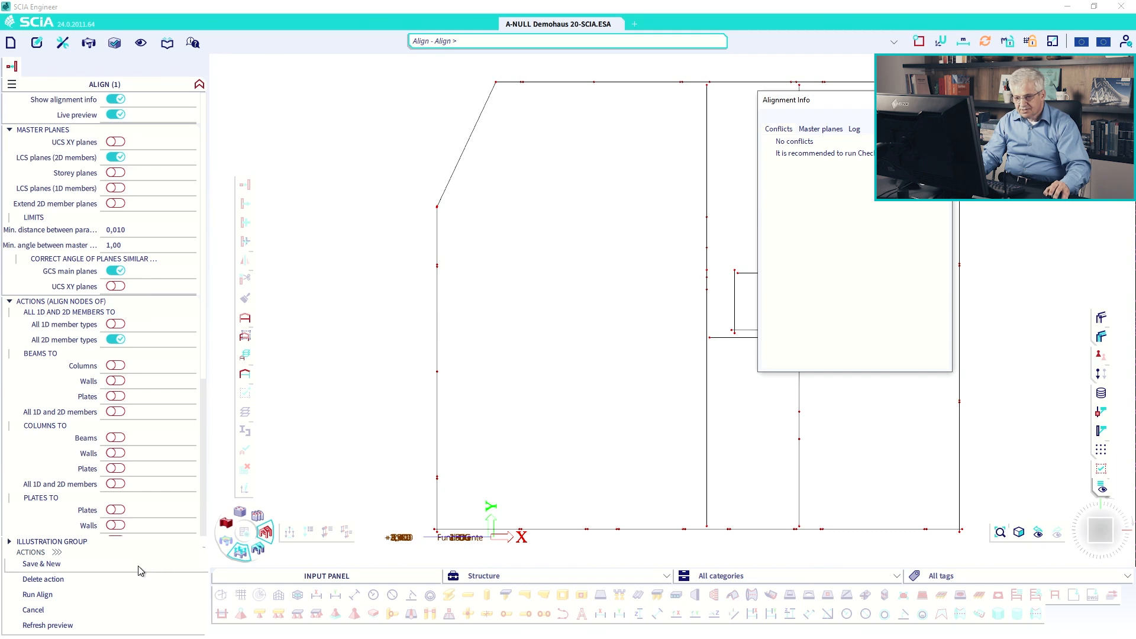
pyautogui.click(73, 594)
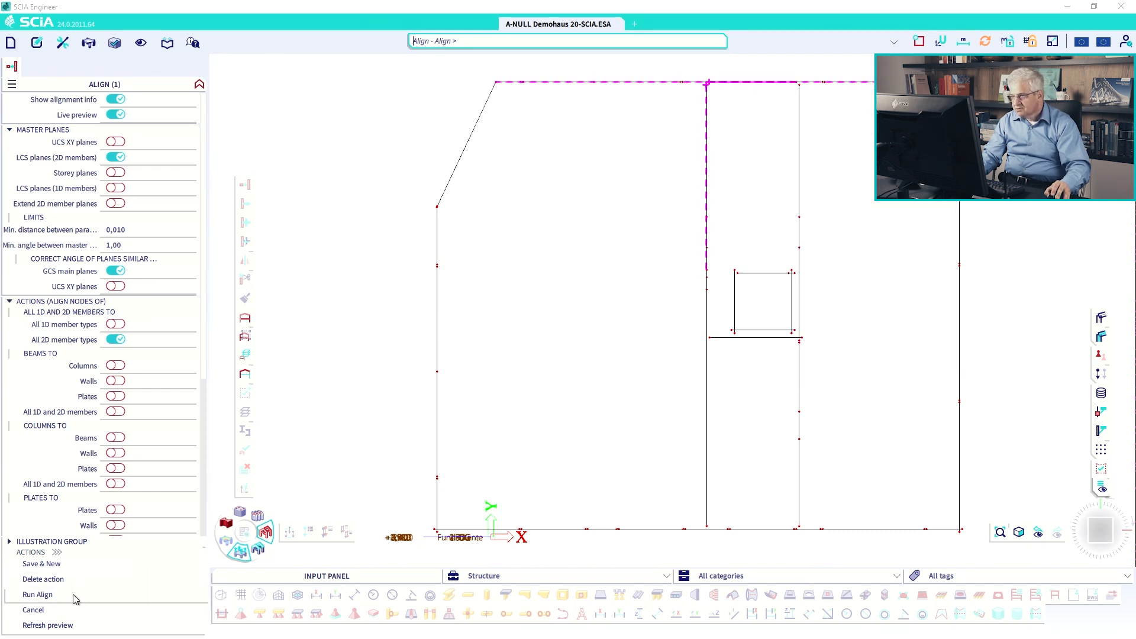
pyautogui.press('Escape')
# Start Align for the right interior wall and the rear exterior wall with maximum node-to-master plane distance and total displacement of 0,510.
pyautogui.moveTo(812, 99); pyautogui.dragTo(790, 77)
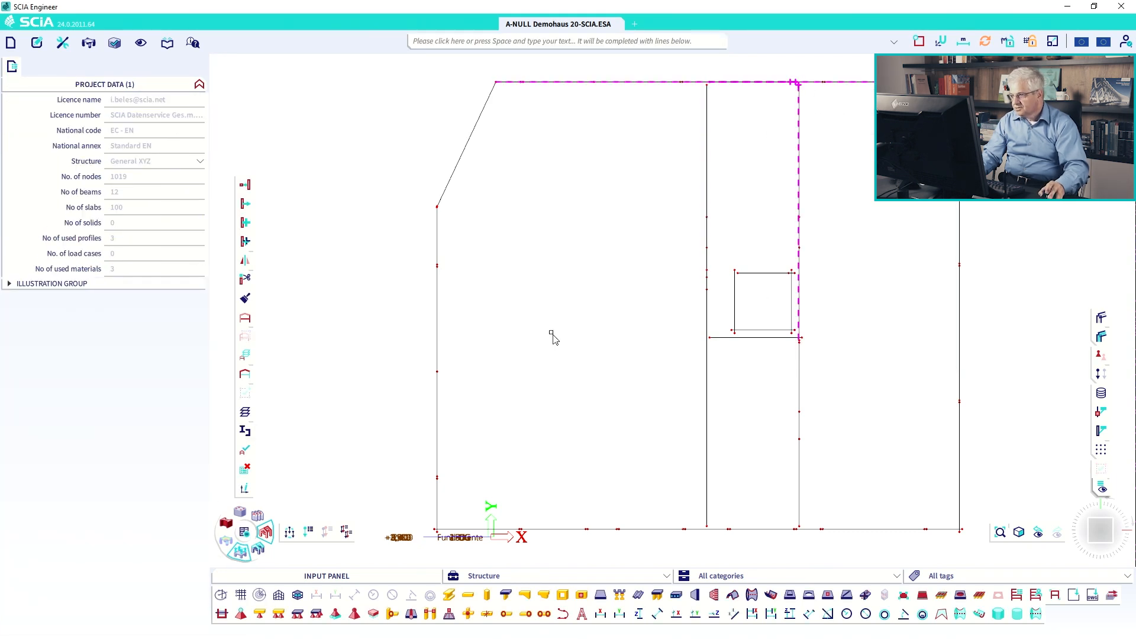
pyautogui.click(245, 185)
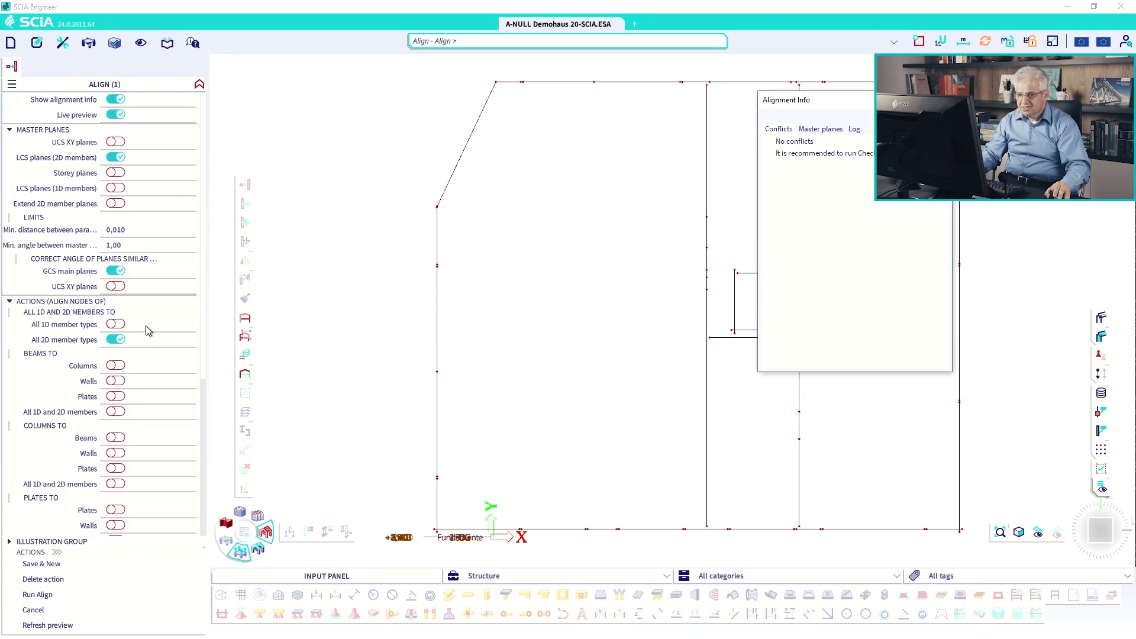
pyautogui.scroll(-5, 148, 328)
pyautogui.click(134, 366)
pyautogui.write('0,5')
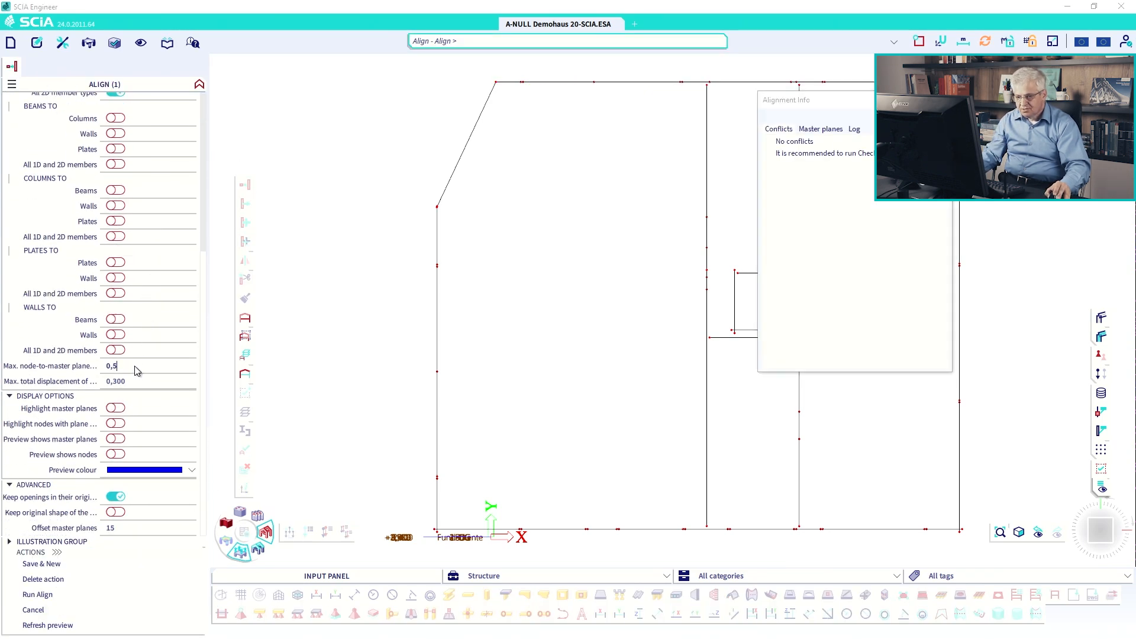
pyautogui.write('10')
pyautogui.press('Return')
pyautogui.scroll(-5, 154, 369)
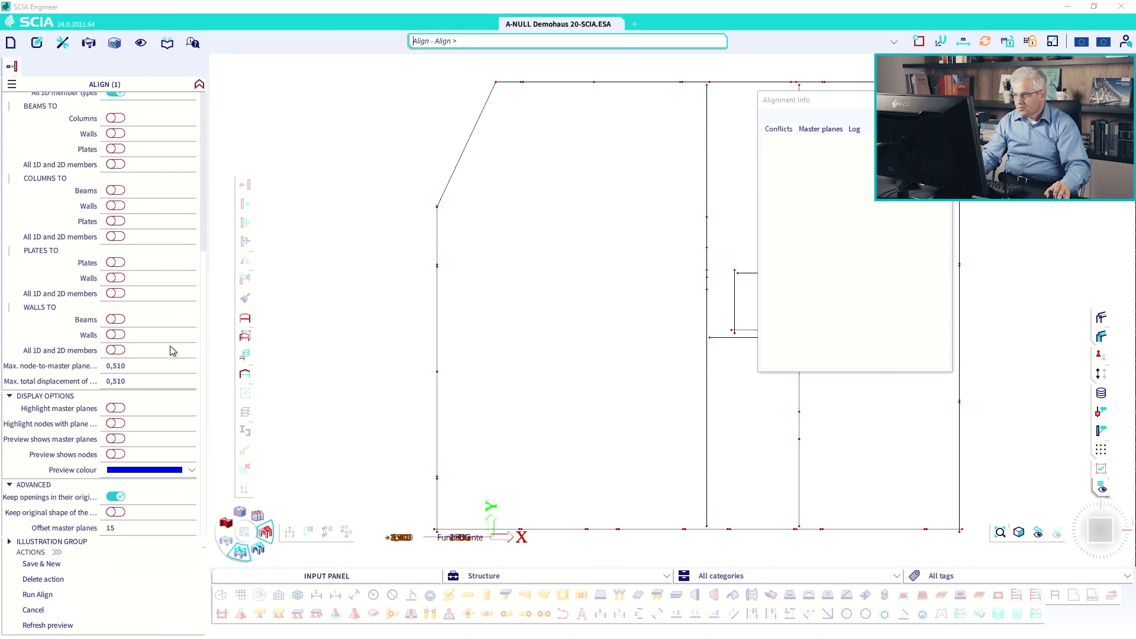
# Check the 3D preview of the right interior wall, run its alignment to the rear exterior wall and clear the selection.
pyautogui.click(63, 595)
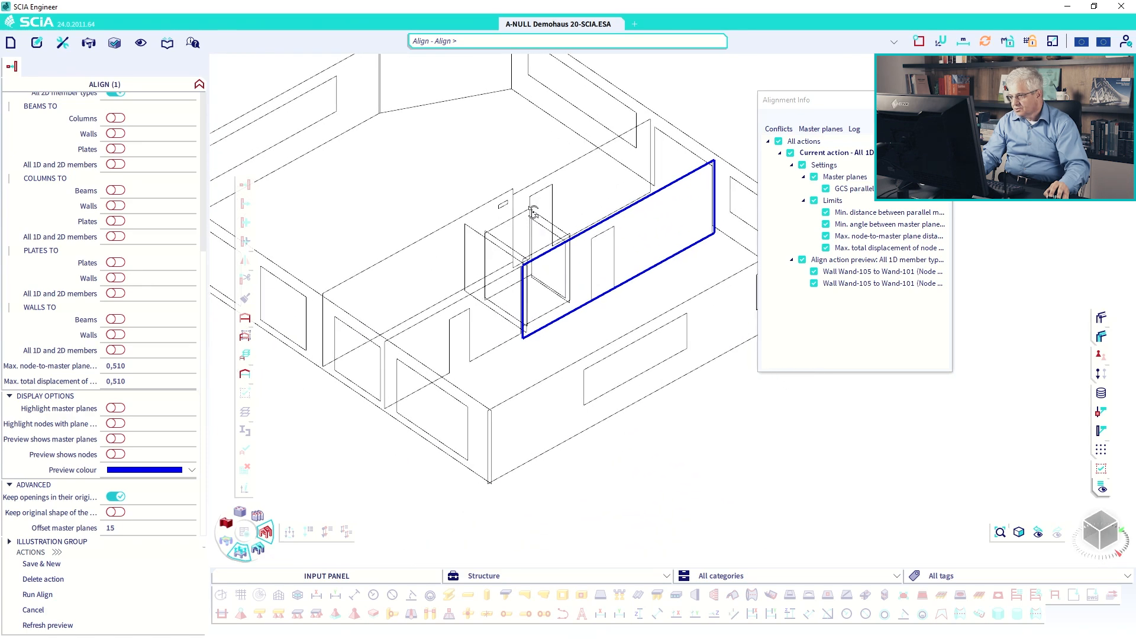
pyautogui.scroll(5, 717, 157)
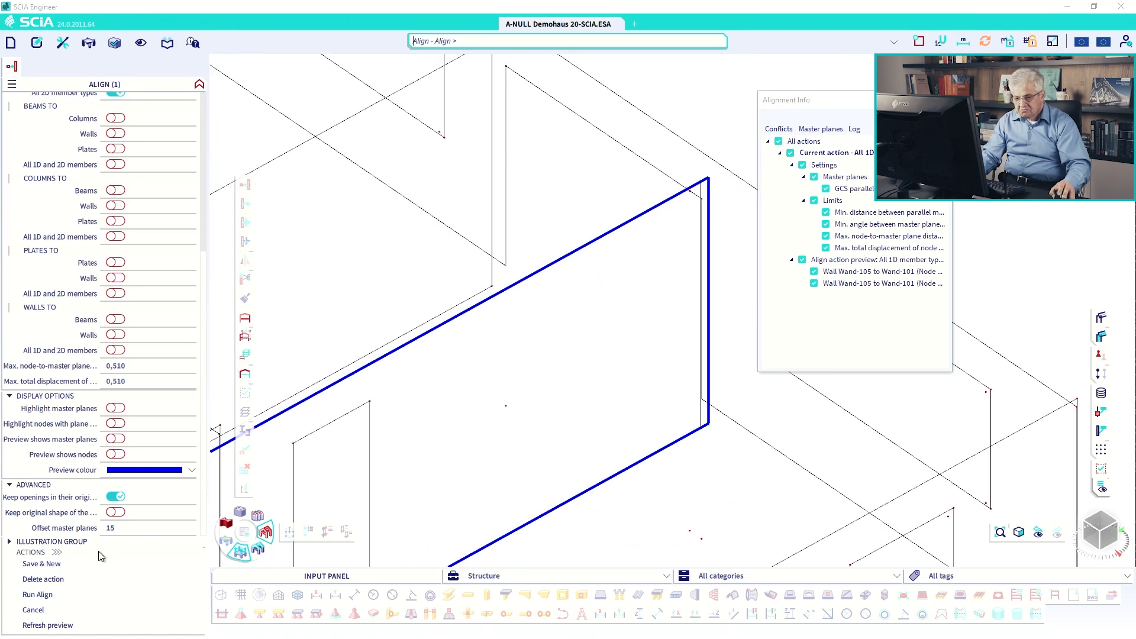
pyautogui.click(69, 595)
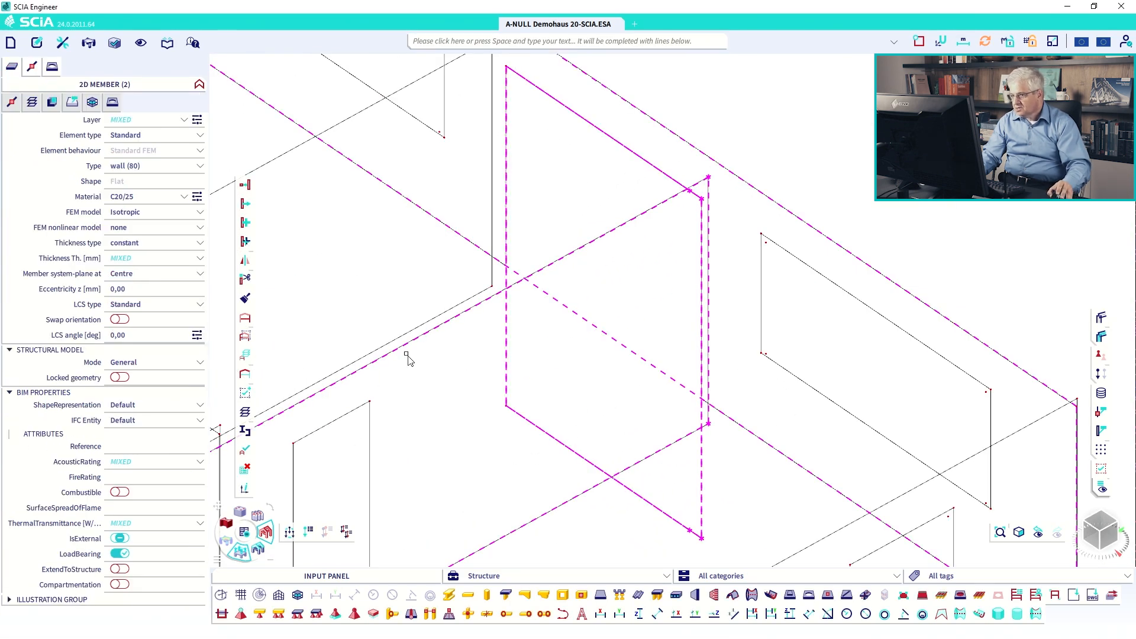
pyautogui.scroll(-3, 446, 307)
pyautogui.press('Escape')
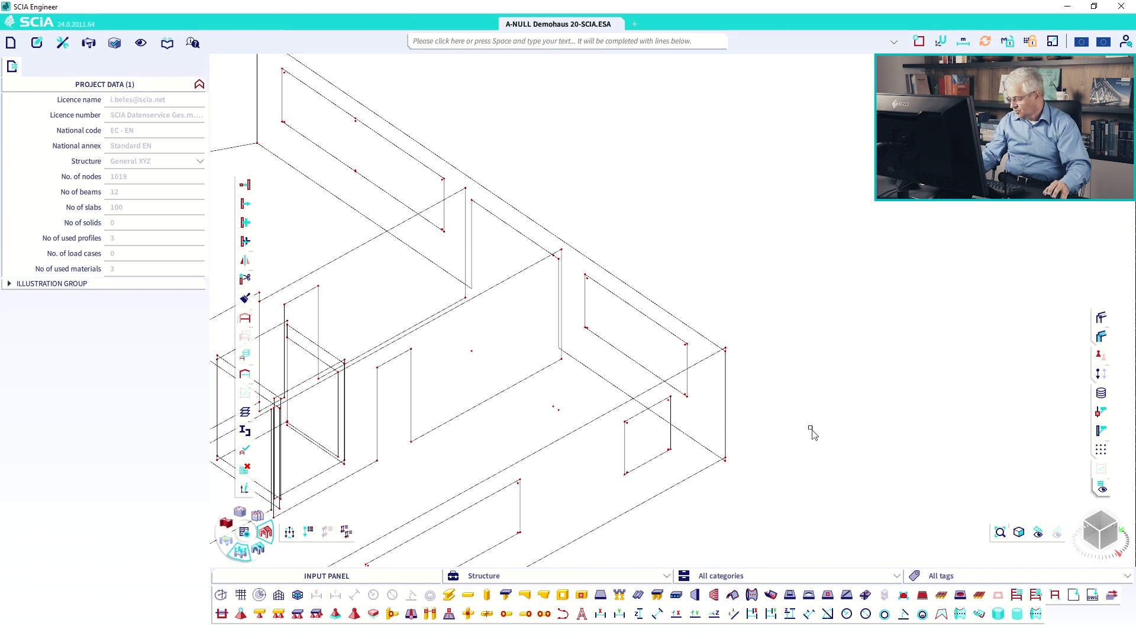
# Align the left interior wall with the rear exterior wall in plan view, using a maximum node-to-master plane distance of 0,51.
pyautogui.click(1099, 521)
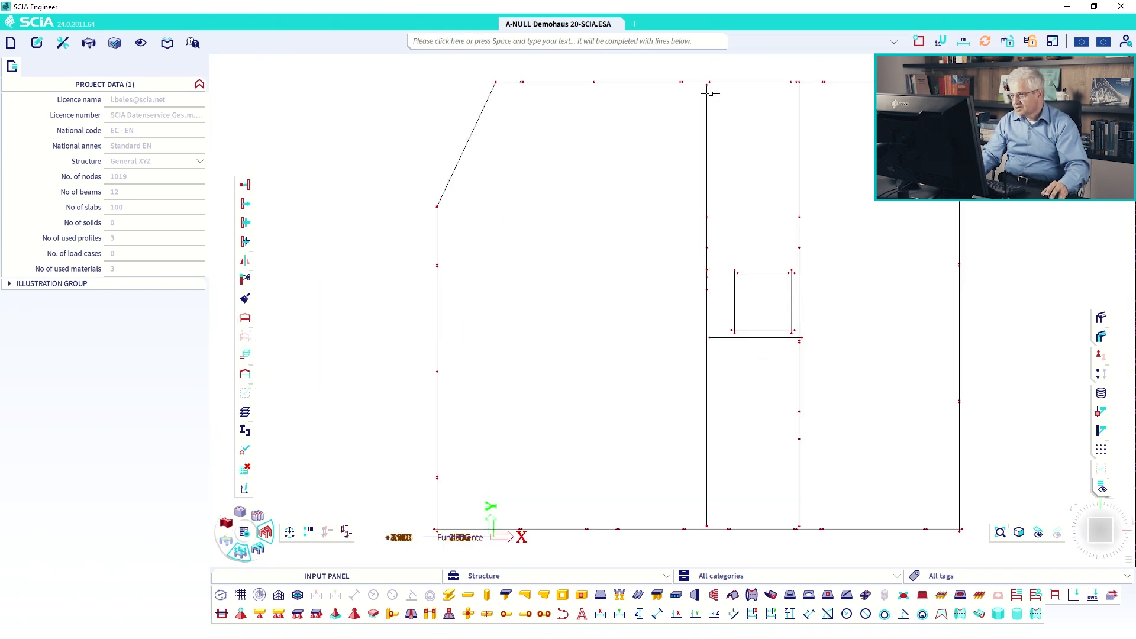
pyautogui.moveTo(711, 93); pyautogui.dragTo(691, 72)
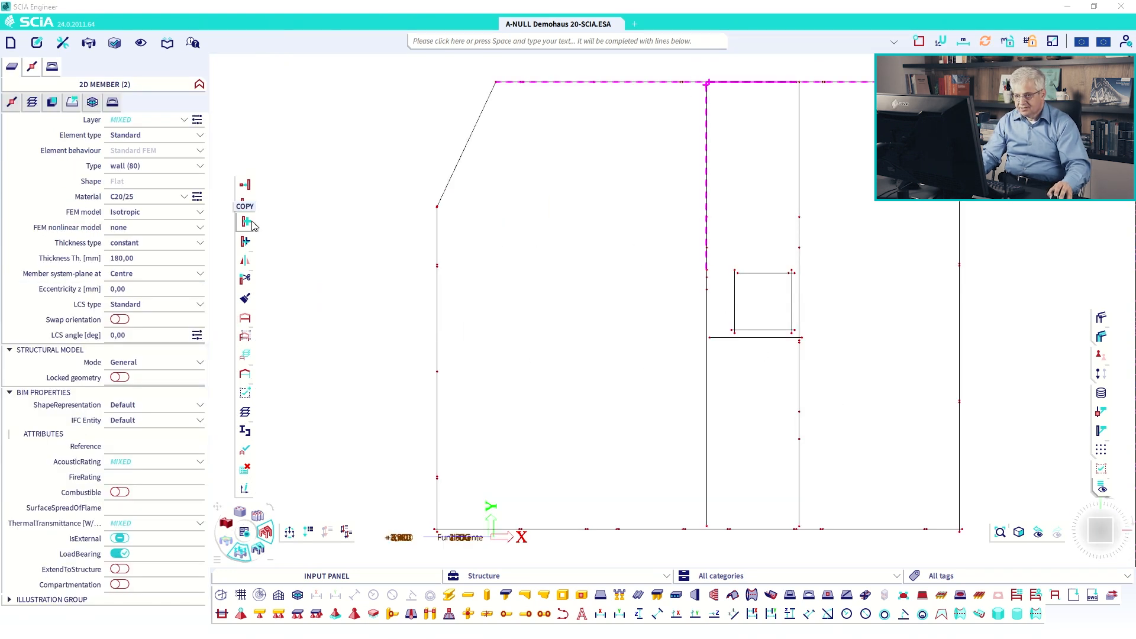
pyautogui.click(245, 184)
pyautogui.scroll(-8, 131, 368)
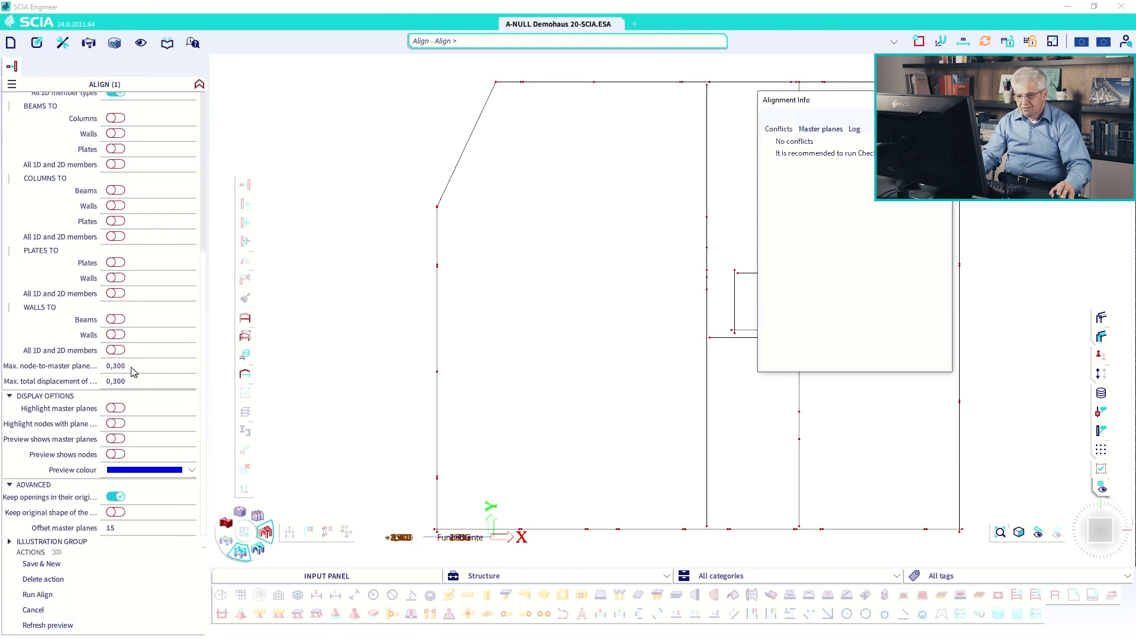
pyautogui.click(131, 367)
pyautogui.write('0,51')
pyautogui.press('Return')
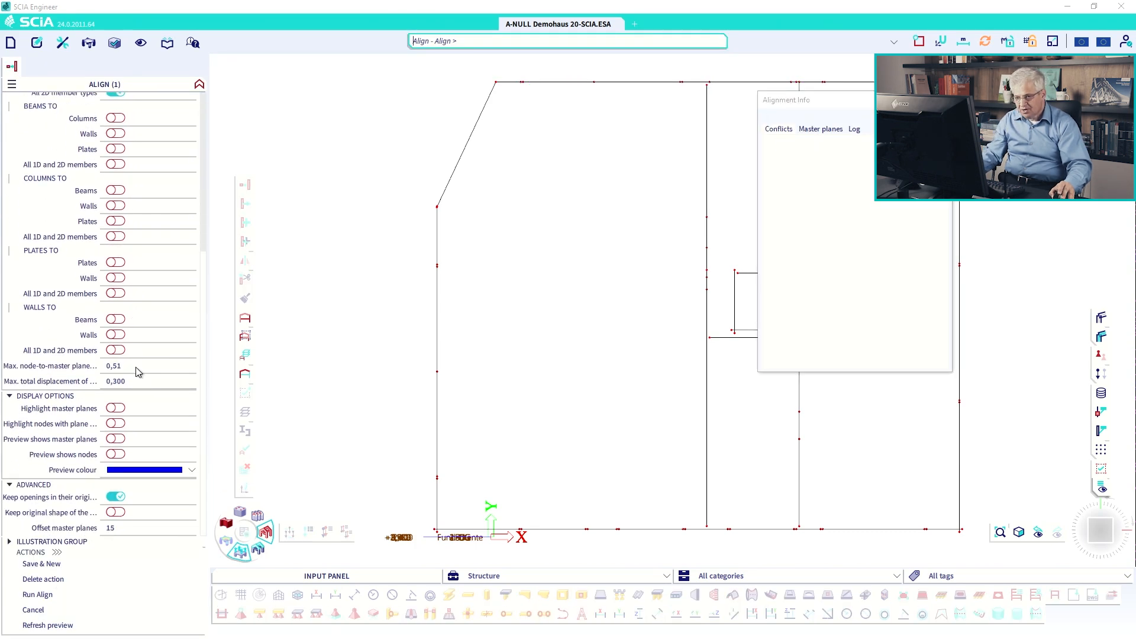
pyautogui.click(58, 598)
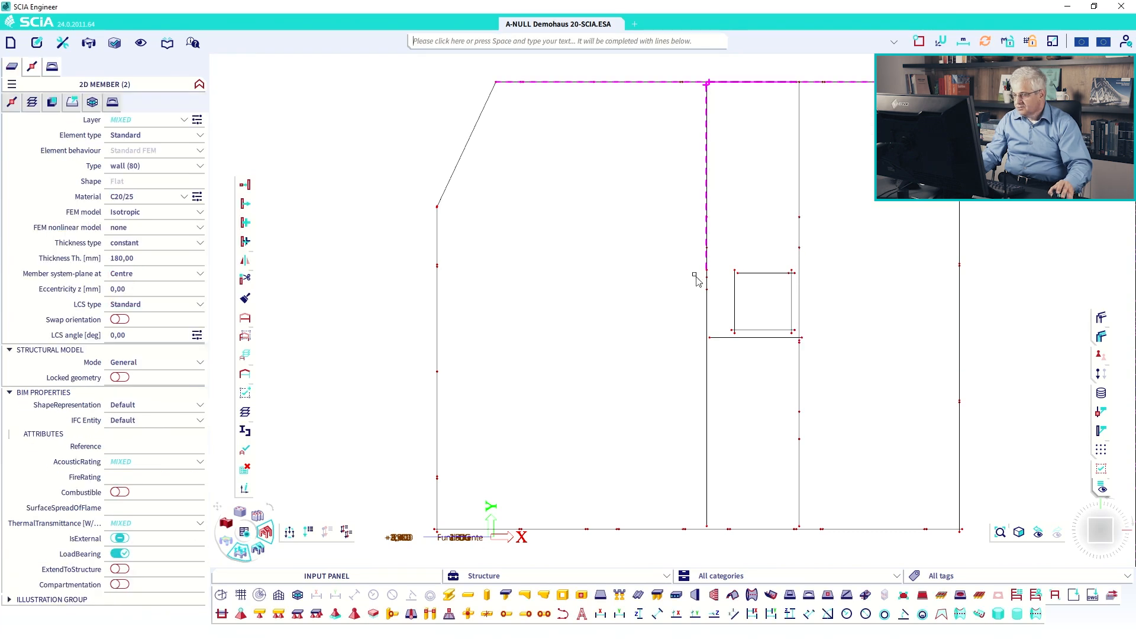
# Try to align the rear exterior wall with the right exterior wall in plan view, keeping the 0,510 limits.
pyautogui.press('Escape')
pyautogui.moveTo(725, 107); pyautogui.dragTo(652, 235, button='middle')
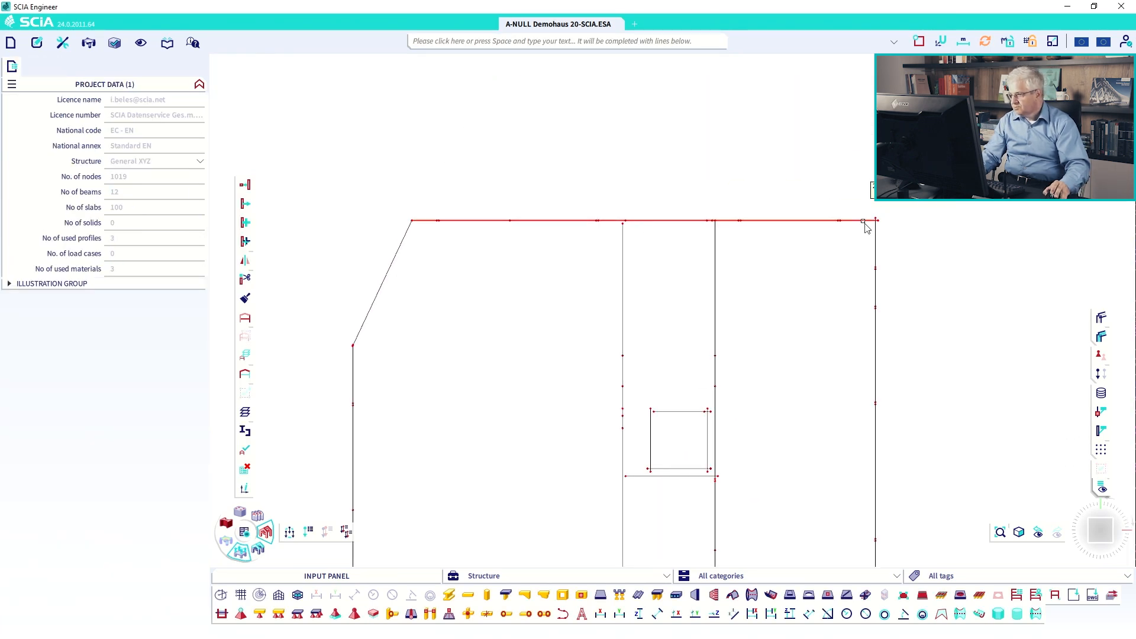
pyautogui.click(628, 278)
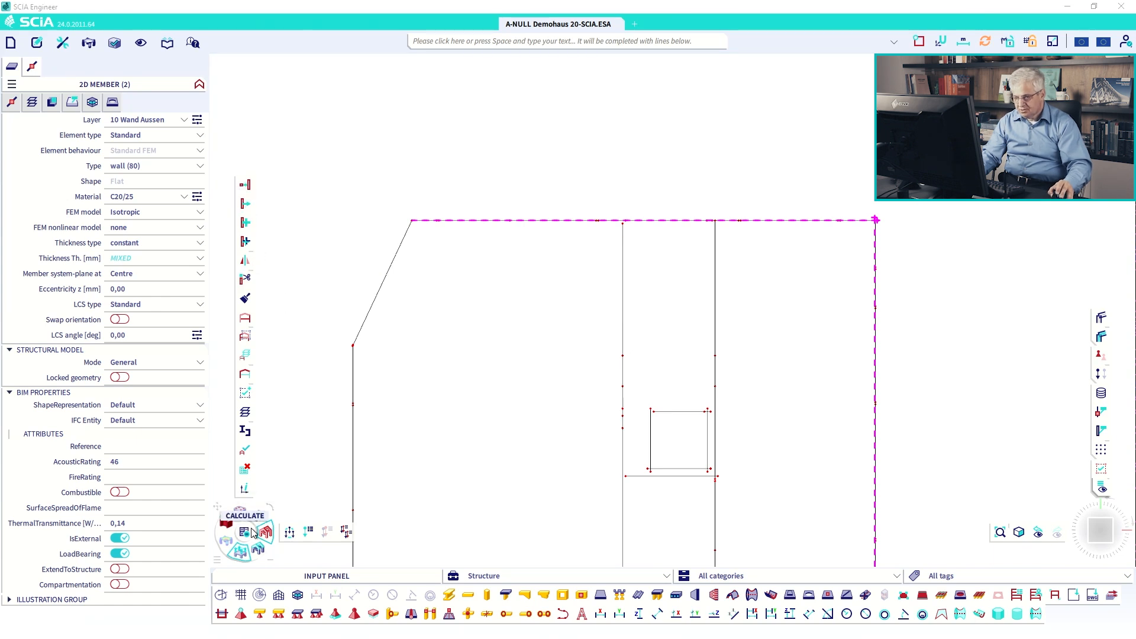
pyautogui.click(245, 187)
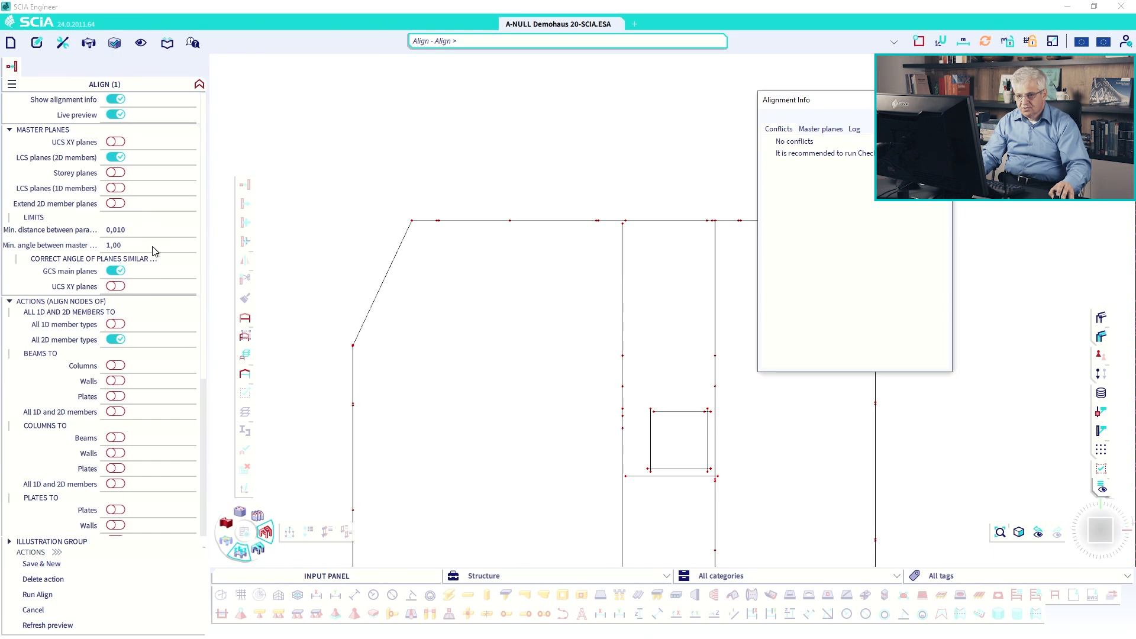
pyautogui.scroll(-8, 181, 508)
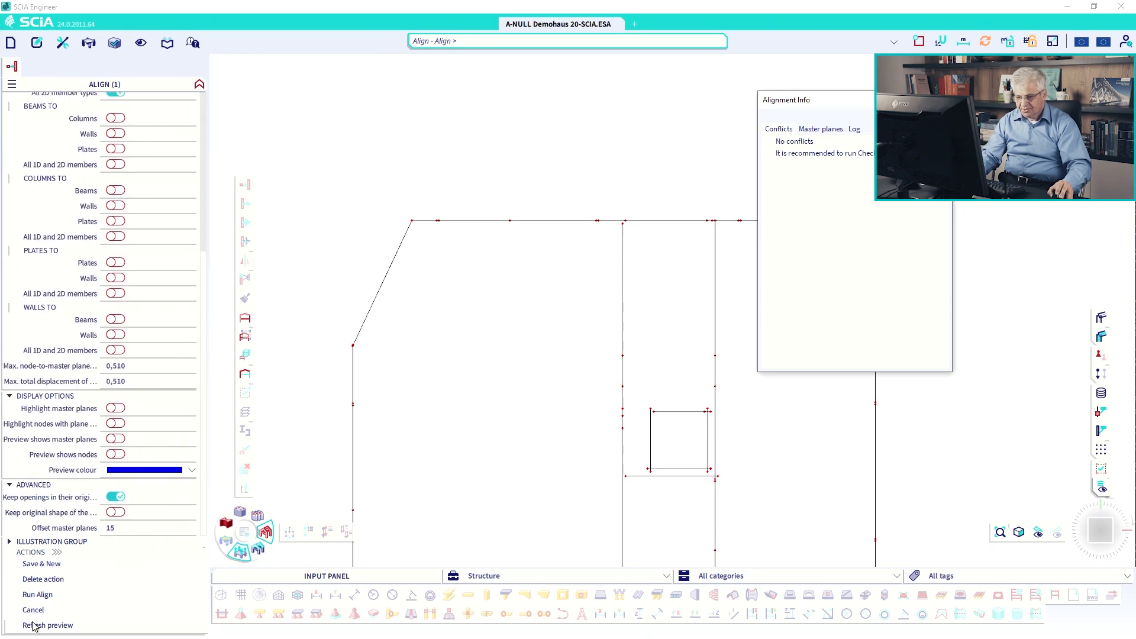
pyautogui.click(37, 595)
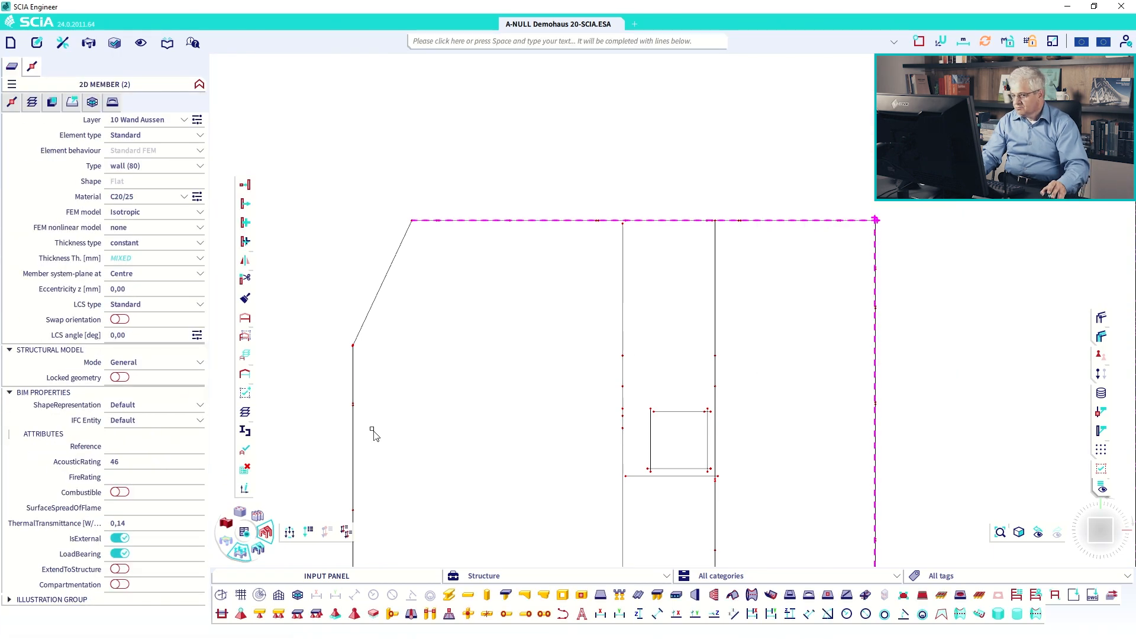
pyautogui.press('Escape')
# Align the rear and right exterior walls at their shared corner, previewing all alignment actions in 3D, and clear the selection.
pyautogui.scroll(5, 875, 220)
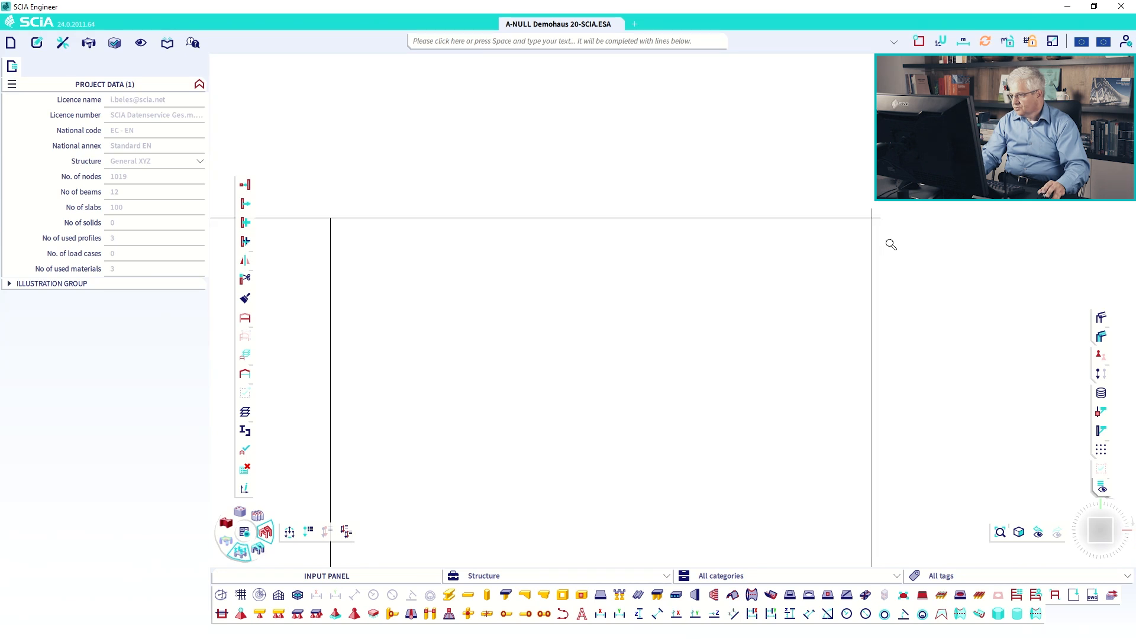
pyautogui.keyDown('ctrl'); pyautogui.moveTo(890, 243); pyautogui.dragTo(866, 206, button='right'); pyautogui.keyUp('ctrl')
pyautogui.moveTo(804, 297); pyautogui.dragTo(282, 356, button='middle')
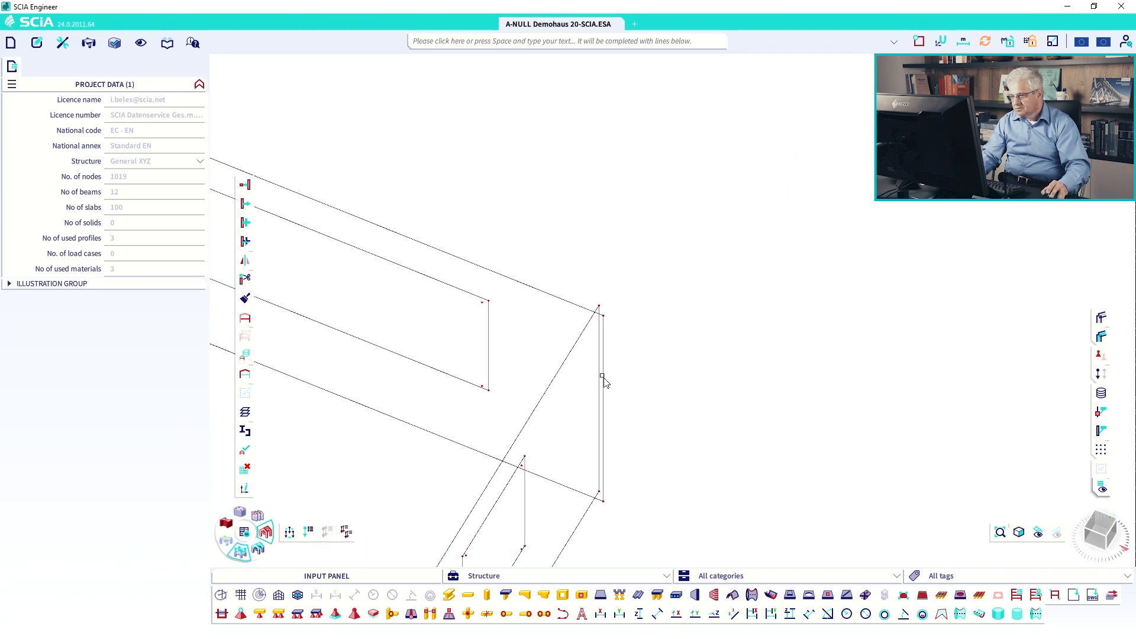
pyautogui.moveTo(636, 518); pyautogui.dragTo(575, 250)
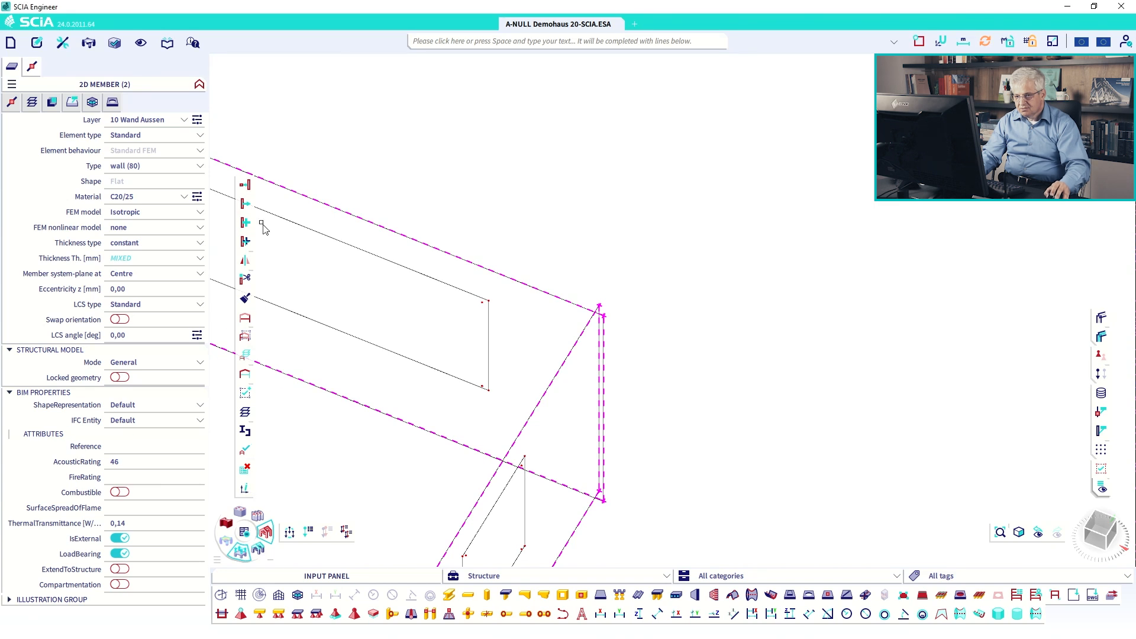
pyautogui.click(246, 185)
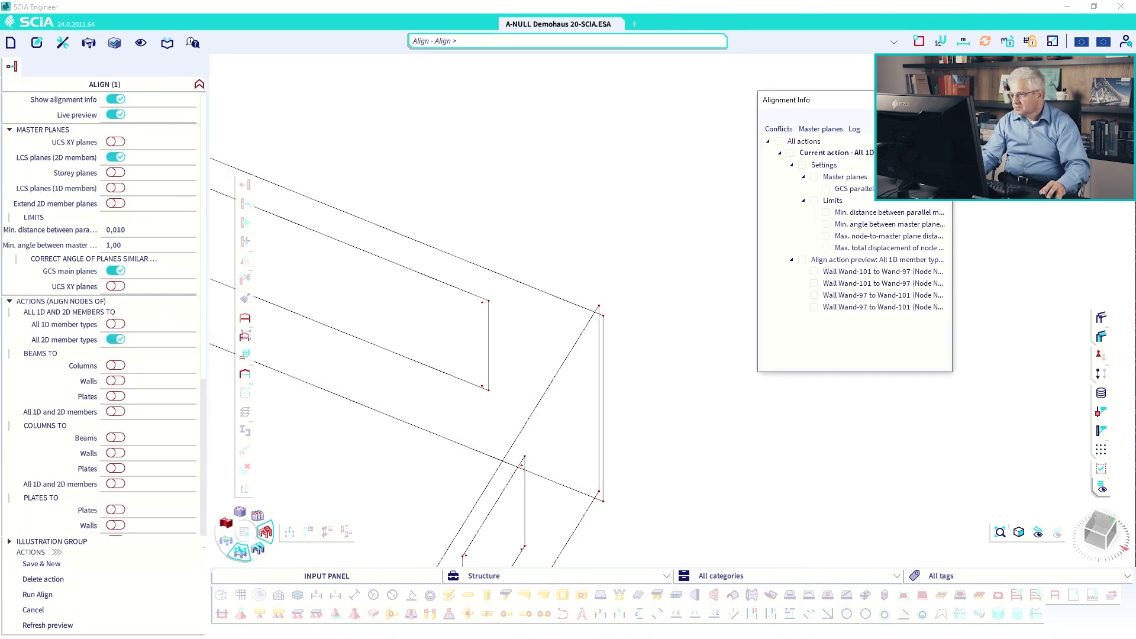
pyautogui.click(779, 142)
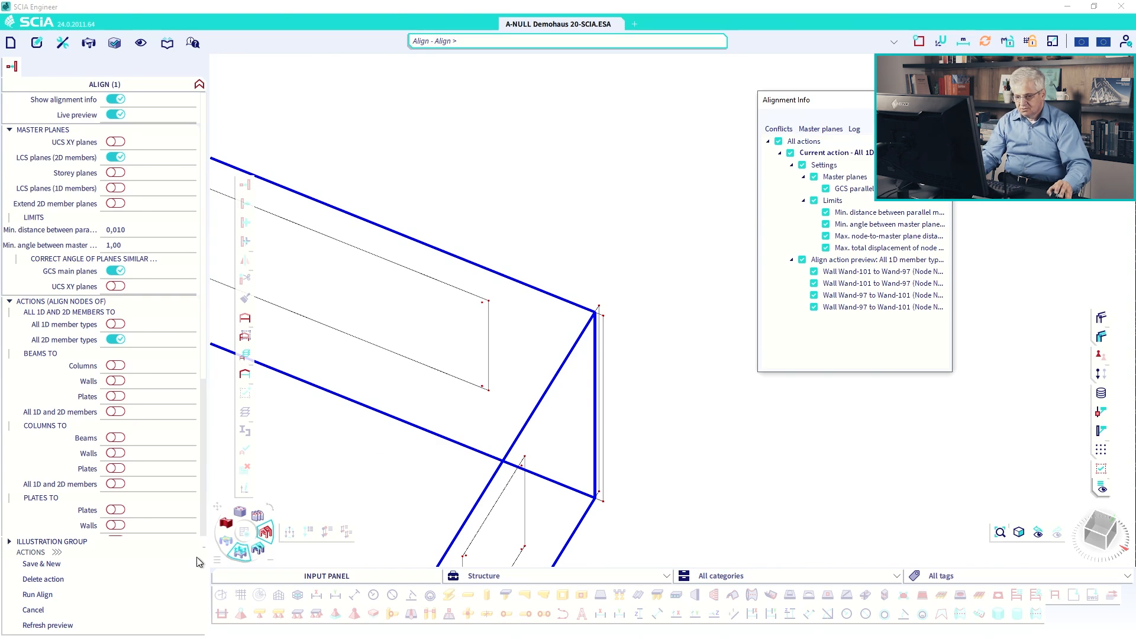
pyautogui.click(36, 594)
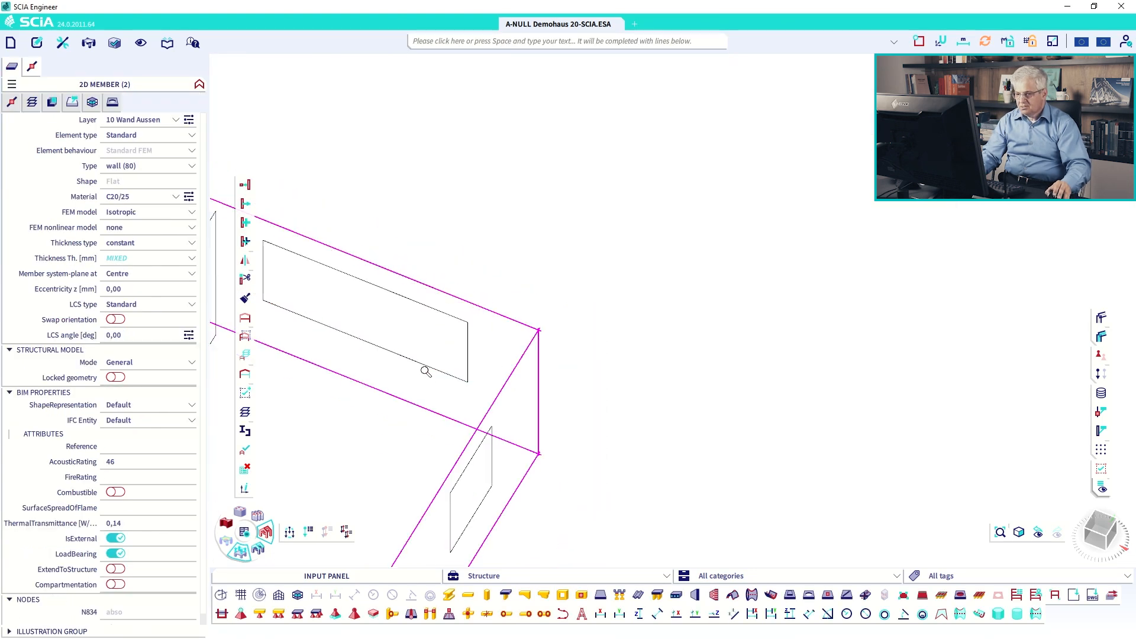
pyautogui.scroll(-5, 426, 371)
pyautogui.press('Escape')
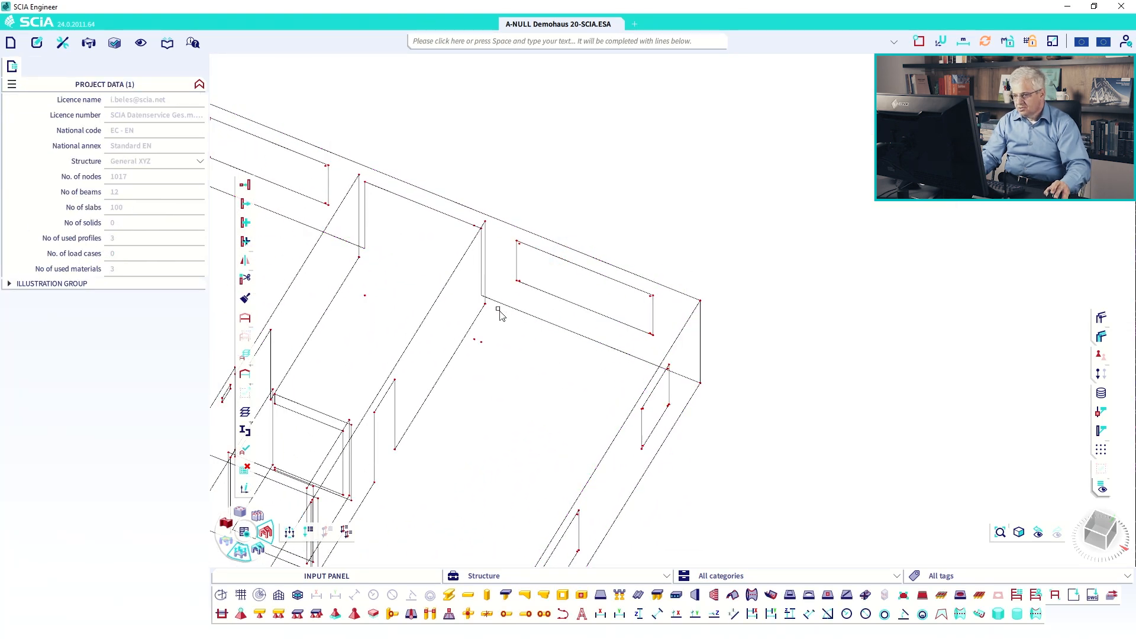
pyautogui.moveTo(471, 197); pyautogui.dragTo(519, 321)
pyautogui.click(464, 222)
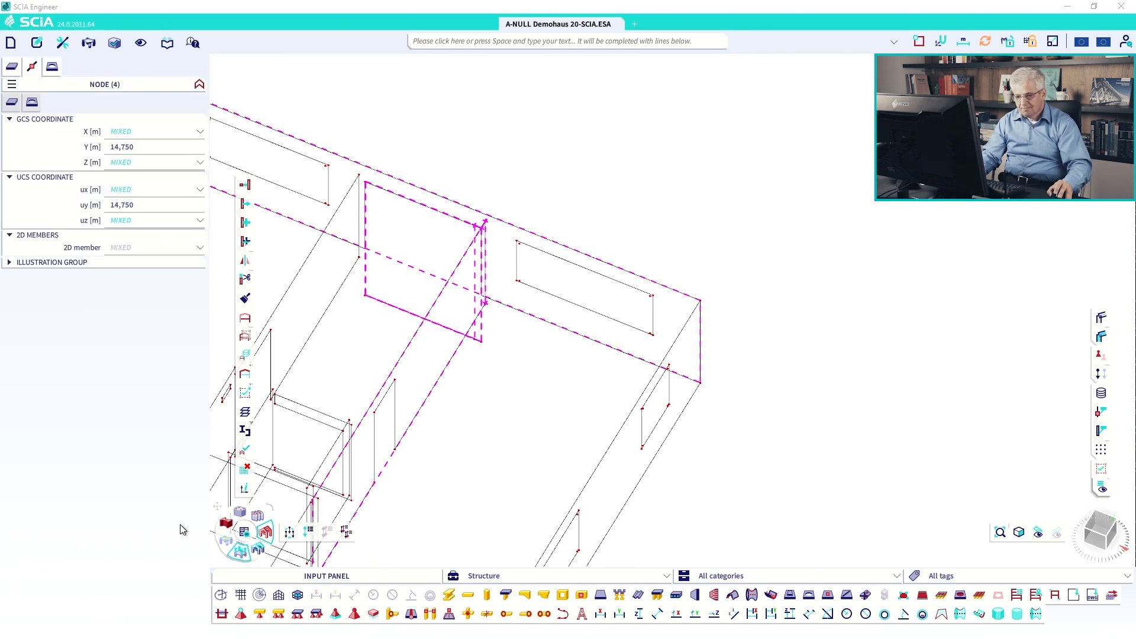
pyautogui.click(247, 186)
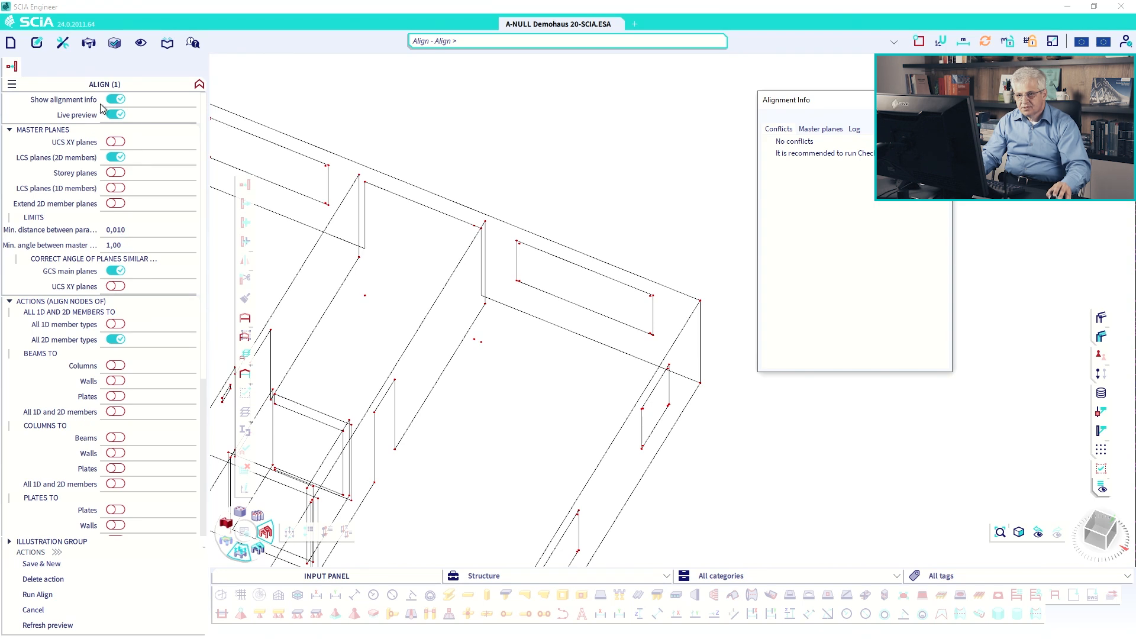
pyautogui.click(779, 142)
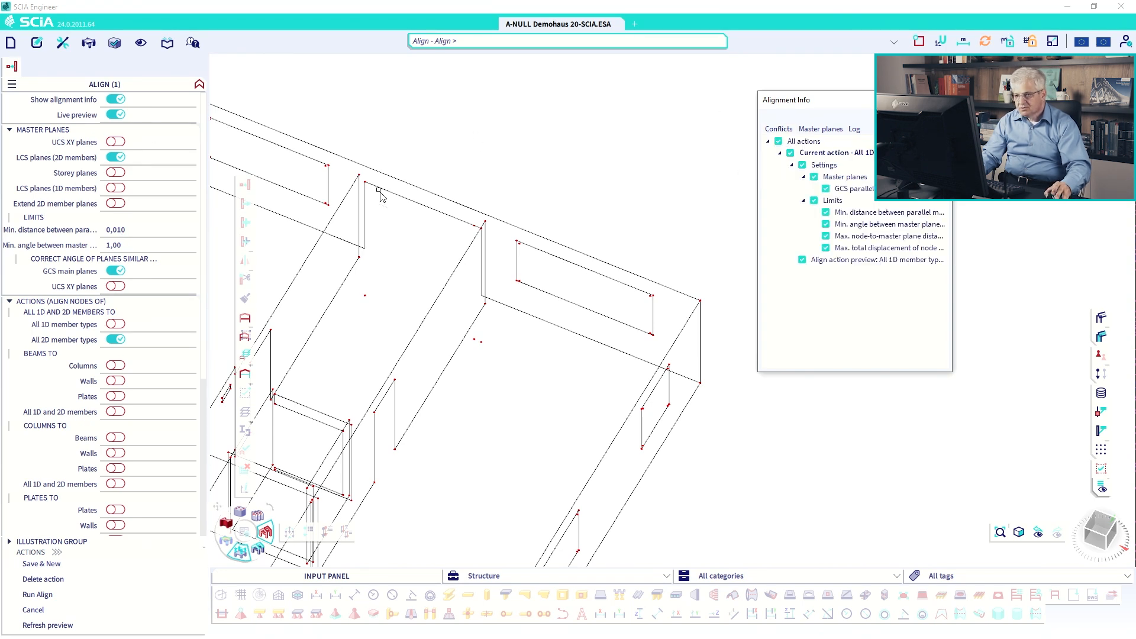
pyautogui.click(1099, 519)
pyautogui.moveTo(607, 155); pyautogui.dragTo(334, 296, button='middle')
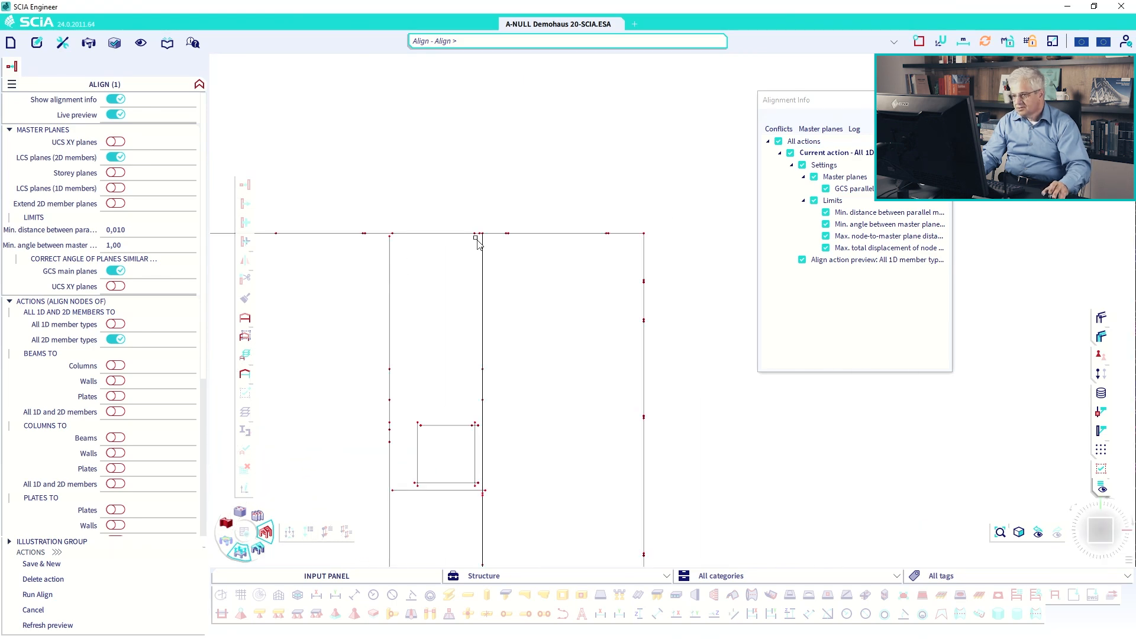
pyautogui.press('Escape')
pyautogui.press('Escape')
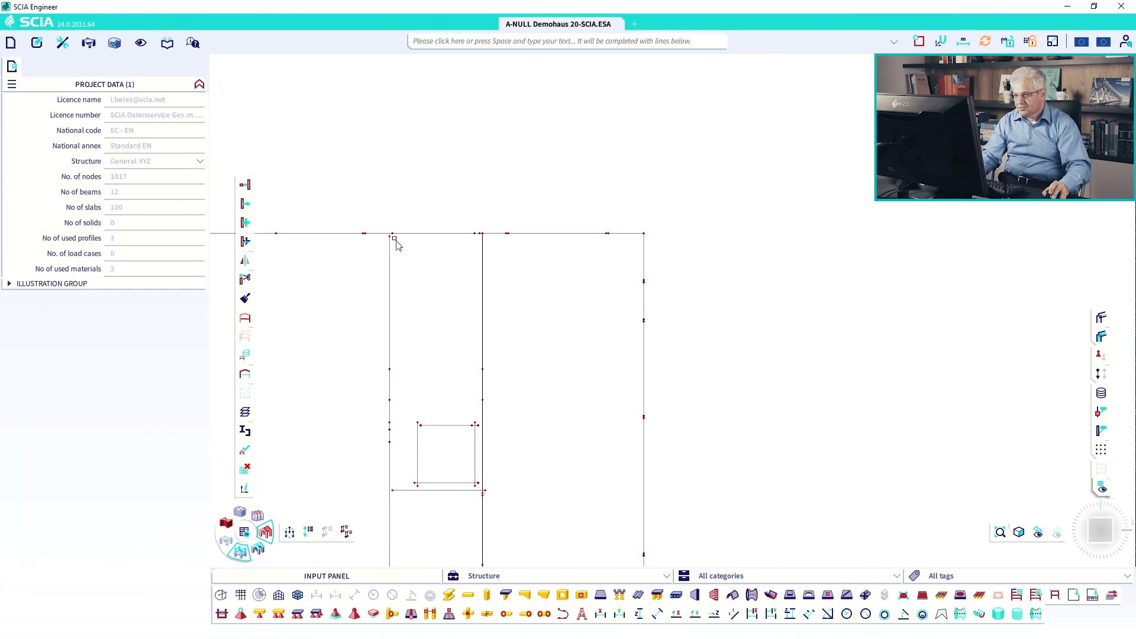
# Align the left interior wall with the rear exterior wall after previewing all actions, and check the junction in 3D.
pyautogui.moveTo(394, 238); pyautogui.dragTo(374, 214)
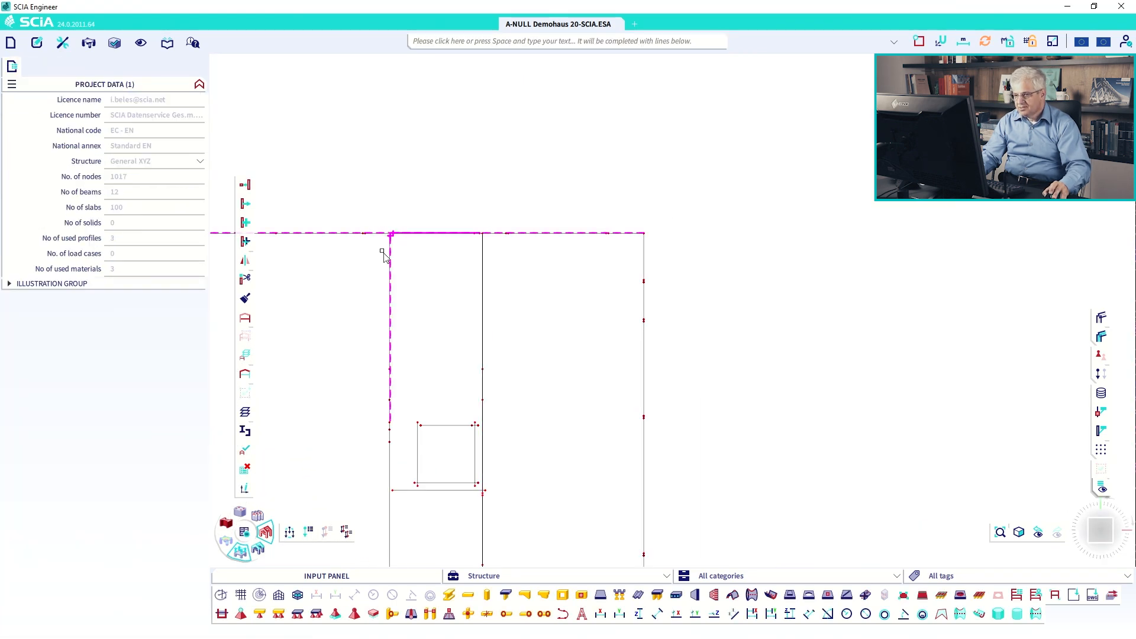
pyautogui.click(245, 186)
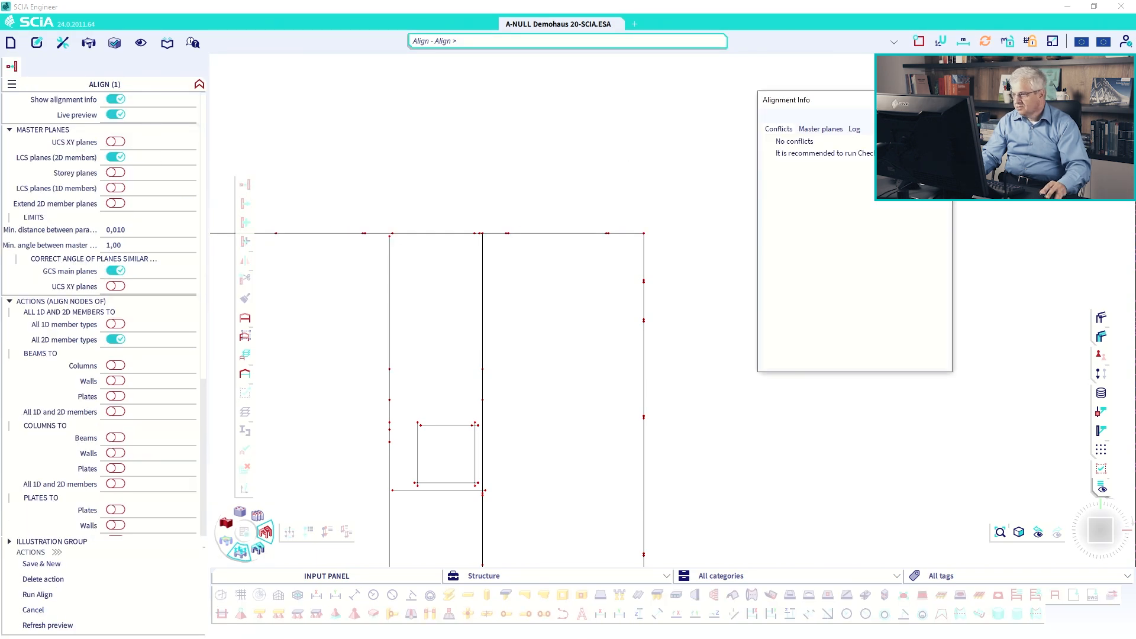
pyautogui.click(853, 128)
pyautogui.click(778, 142)
pyautogui.keyDown('ctrl'); pyautogui.moveTo(427, 301); pyautogui.dragTo(406, 245, button='right'); pyautogui.keyUp('ctrl')
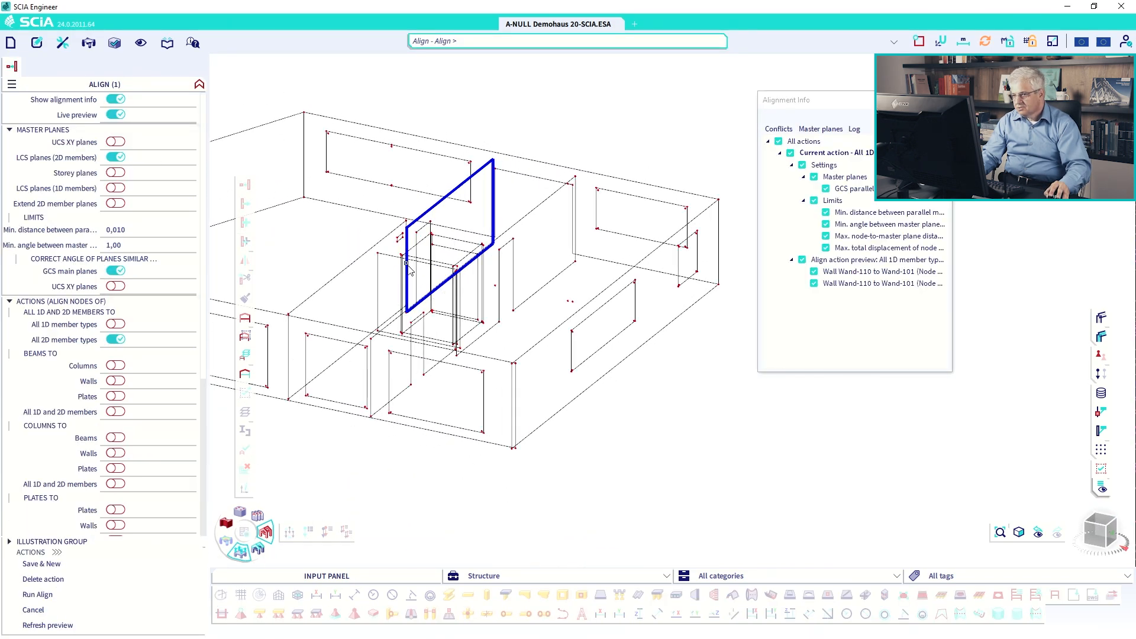
pyautogui.click(41, 594)
pyautogui.press('Escape')
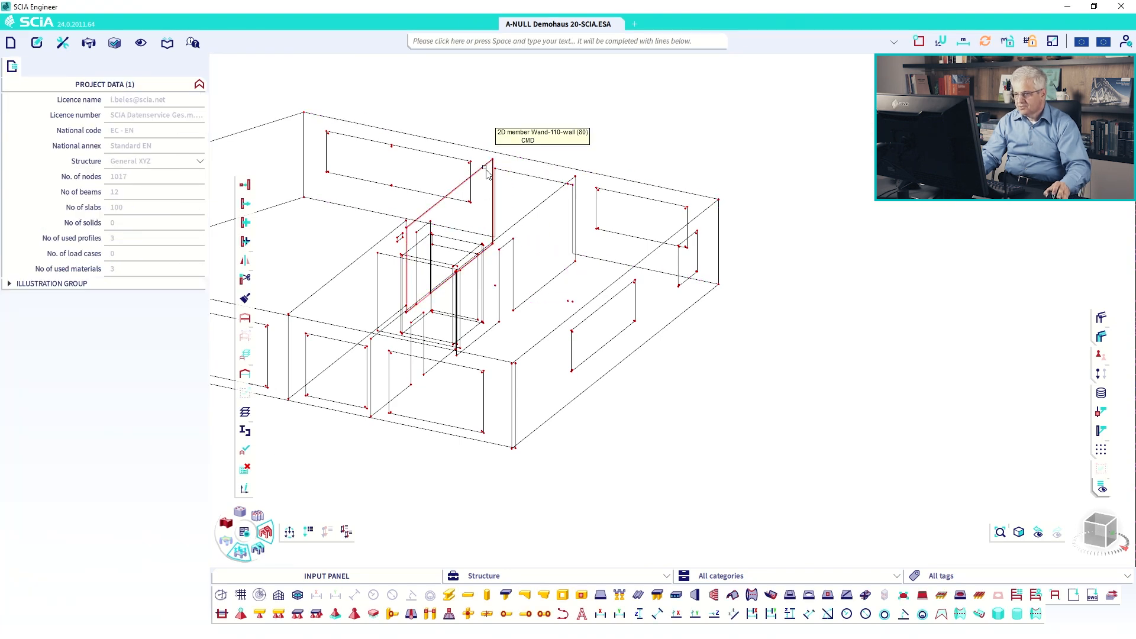
pyautogui.scroll(4, 483, 167)
pyautogui.moveTo(487, 185); pyautogui.dragTo(578, 254, button='middle')
pyautogui.scroll(-6, 577, 254)
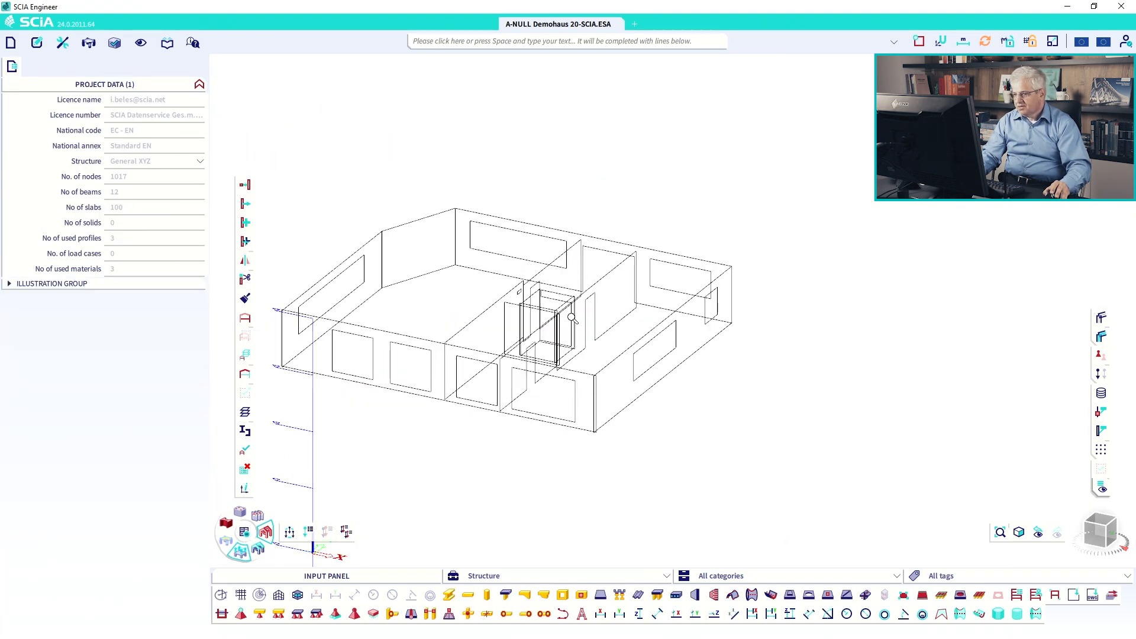
pyautogui.keyDown('ctrl'); pyautogui.moveTo(572, 318); pyautogui.dragTo(573, 327, button='right'); pyautogui.keyUp('ctrl')
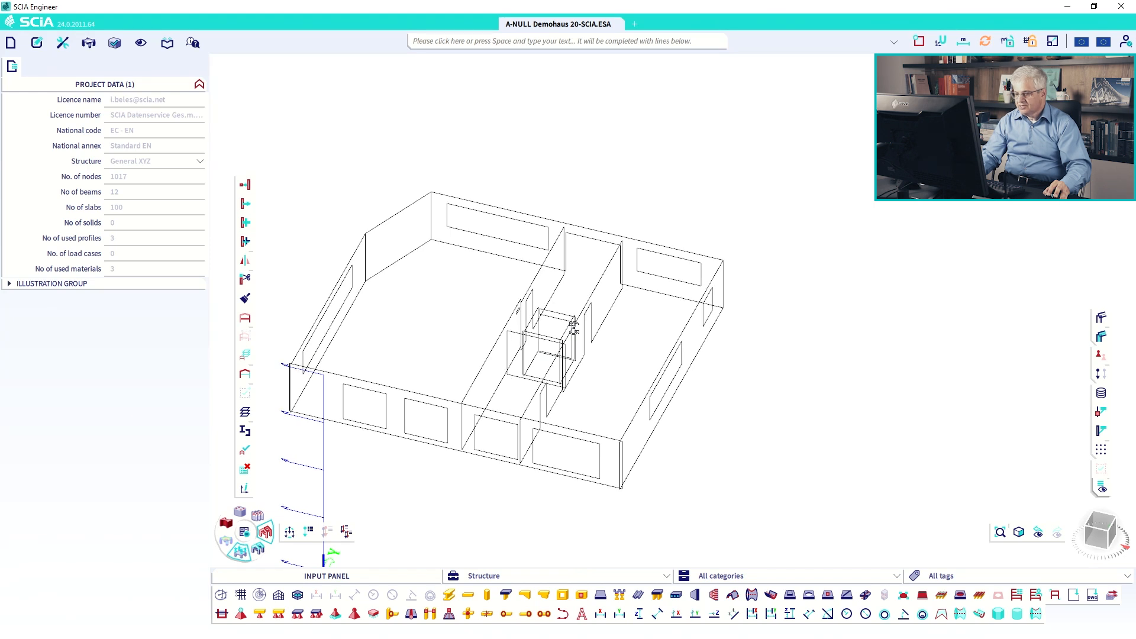
# Align the front exterior wall with the side exterior walls and interior walls meeting it, previewing all actions, and check the result in 3D.
pyautogui.click(1104, 526)
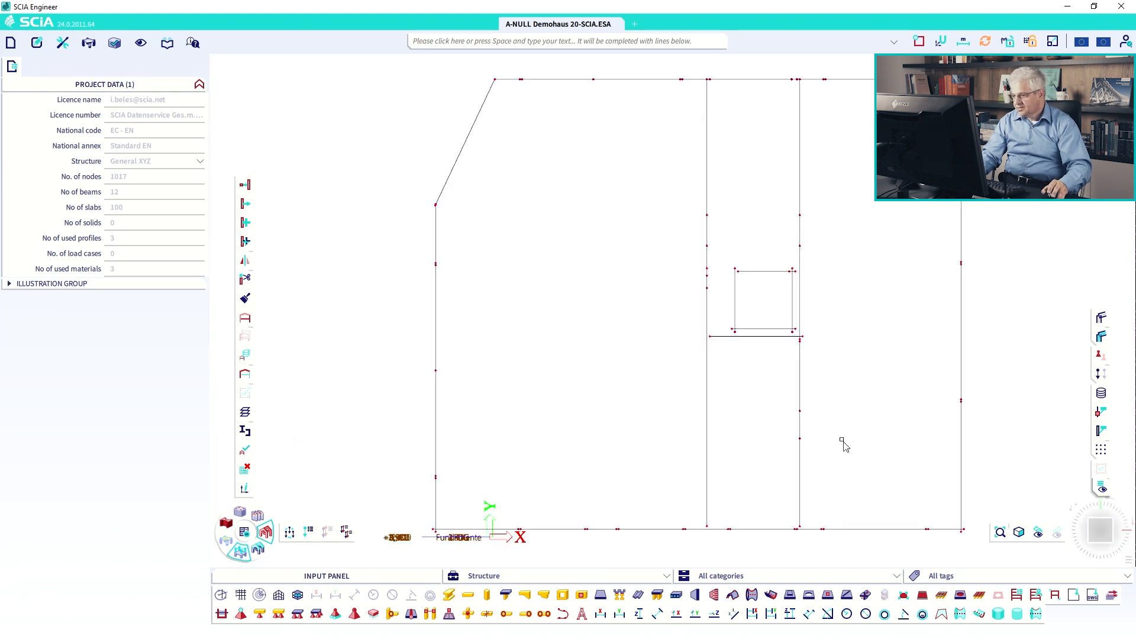
pyautogui.moveTo(841, 443); pyautogui.dragTo(761, 375, button='middle')
pyautogui.moveTo(874, 455); pyautogui.dragTo(314, 426)
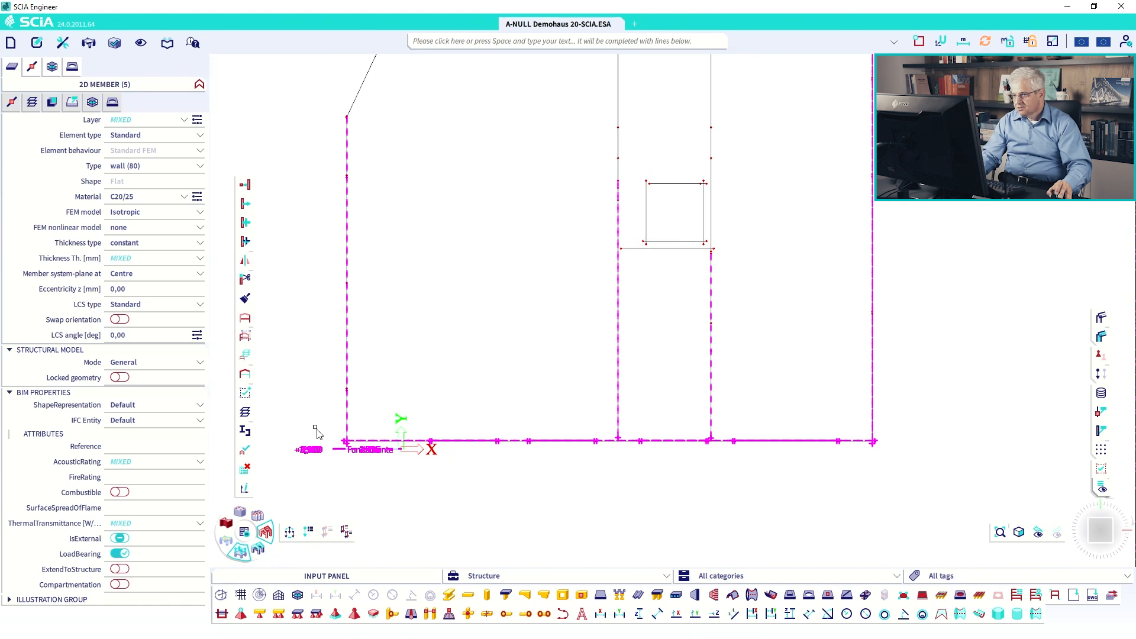
pyautogui.click(246, 184)
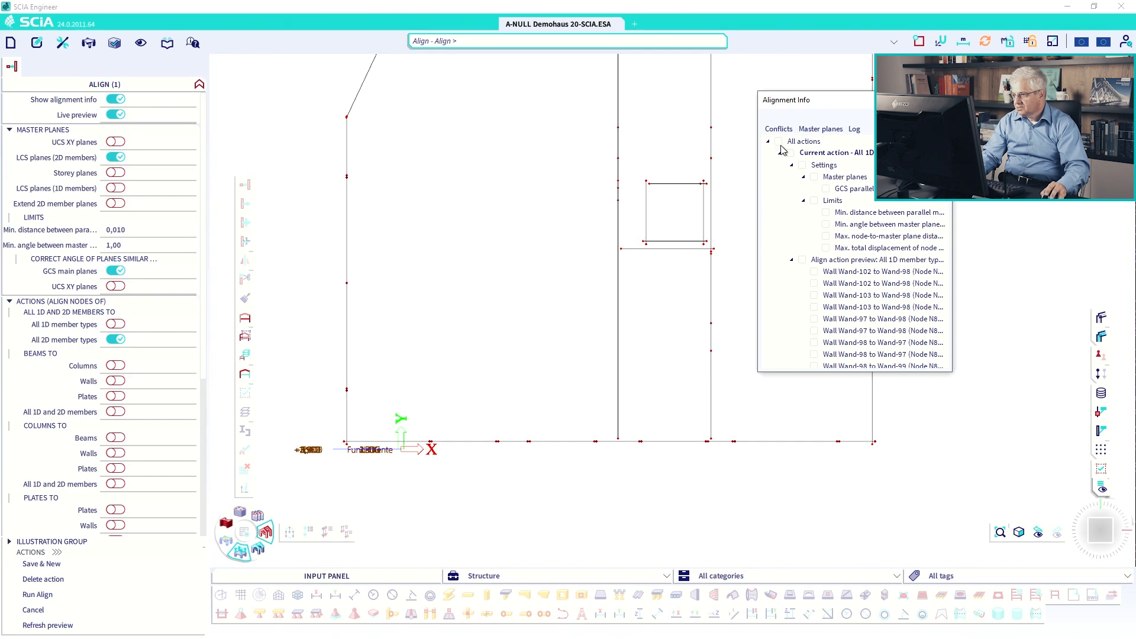
pyautogui.click(780, 144)
pyautogui.keyDown('ctrl'); pyautogui.moveTo(635, 359); pyautogui.dragTo(601, 313, button='right'); pyautogui.keyUp('ctrl')
pyautogui.moveTo(540, 229); pyautogui.dragTo(665, 452, button='middle')
pyautogui.click(59, 595)
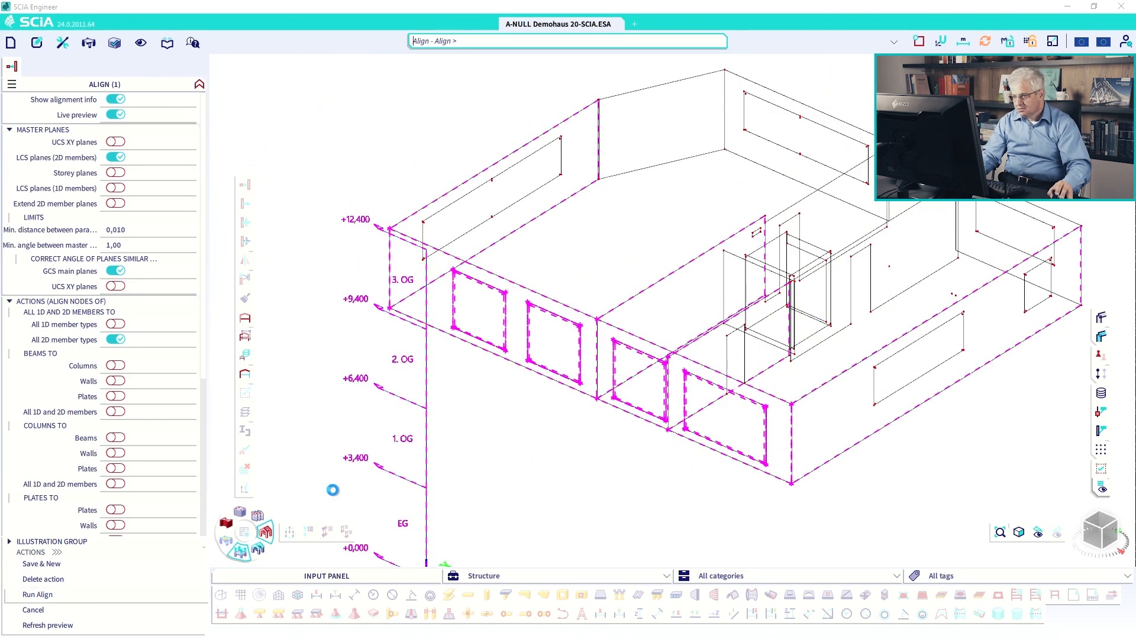
pyautogui.press('Escape')
pyautogui.scroll(3, 782, 414)
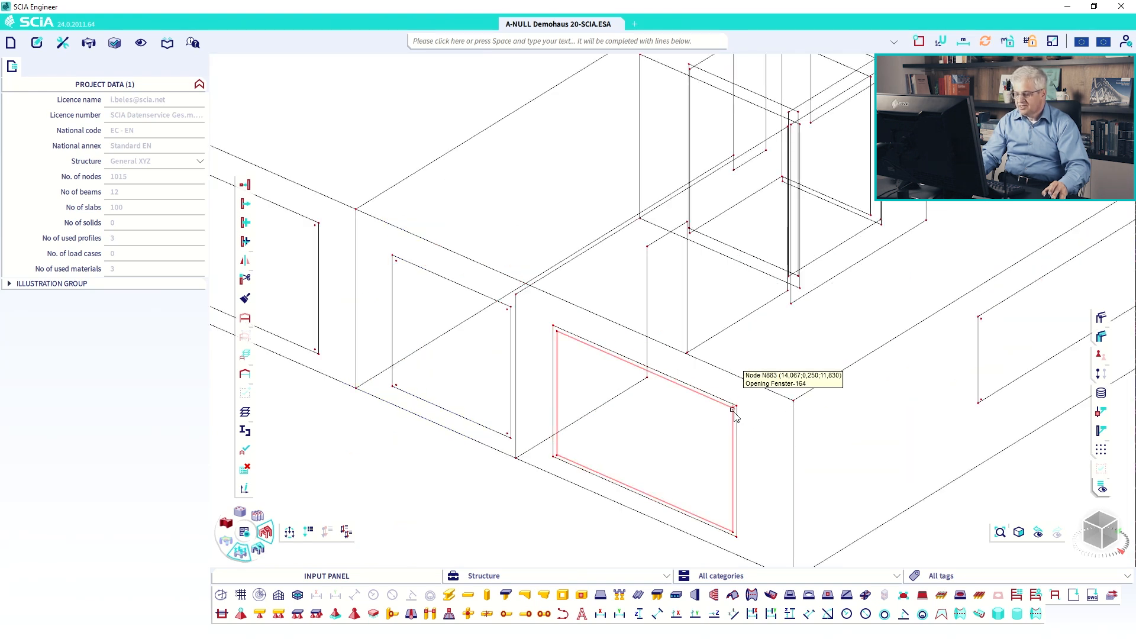
pyautogui.scroll(-5, 681, 414)
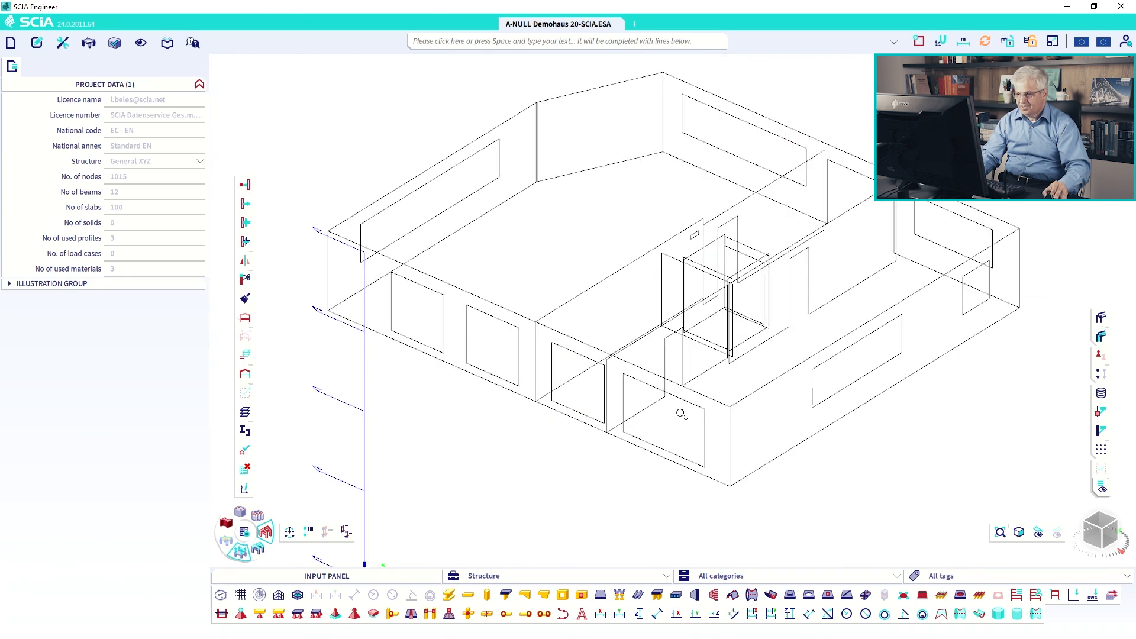
pyautogui.moveTo(680, 412); pyautogui.dragTo(676, 432, button='middle')
# Align the four walls of the small square shaft with each other and clear the selection.
pyautogui.click(1099, 521)
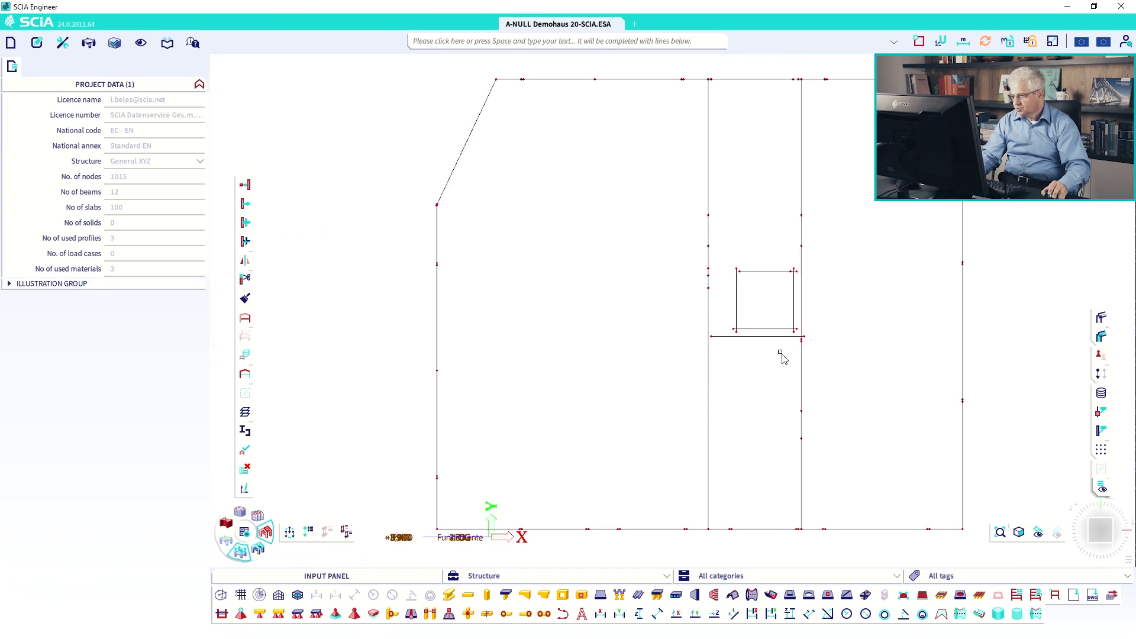
pyautogui.scroll(2, 770, 323)
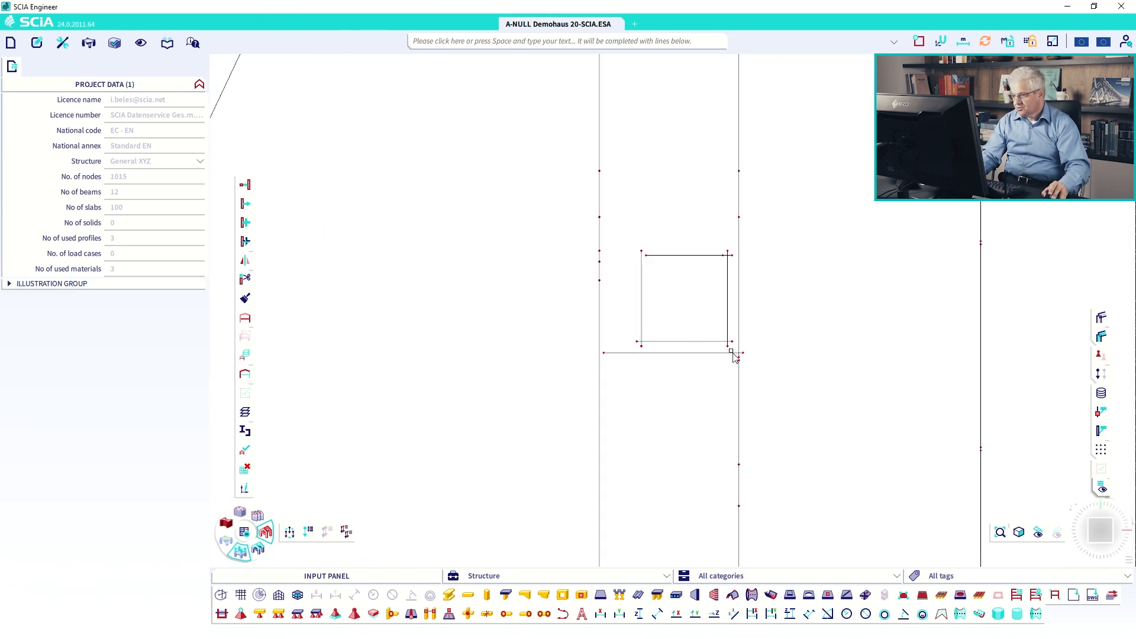
pyautogui.click(633, 251)
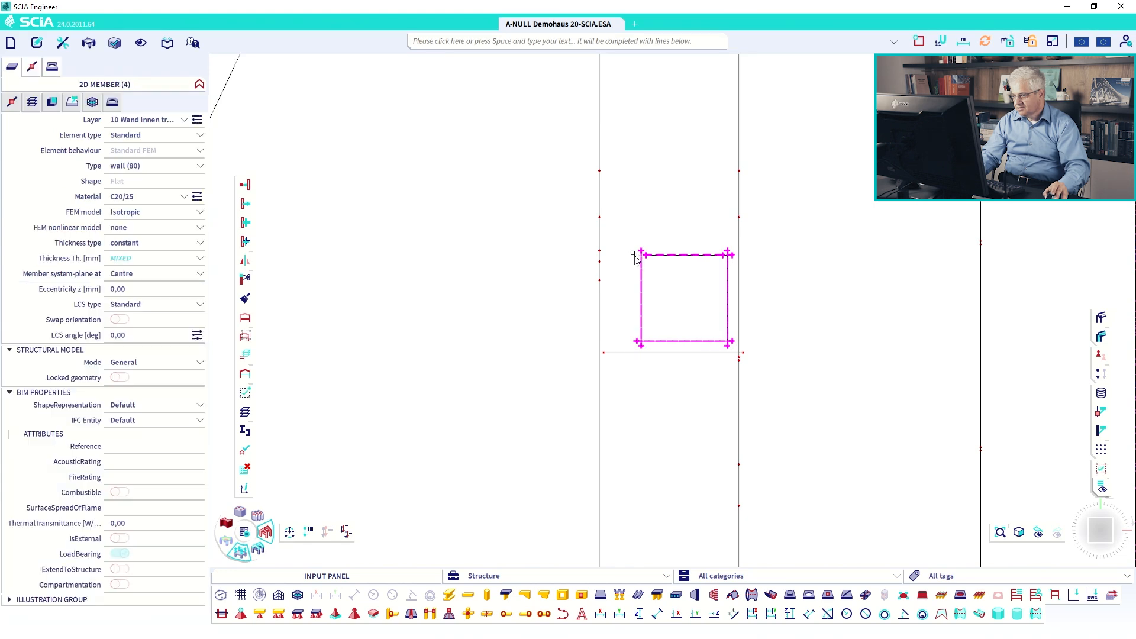
pyautogui.click(244, 185)
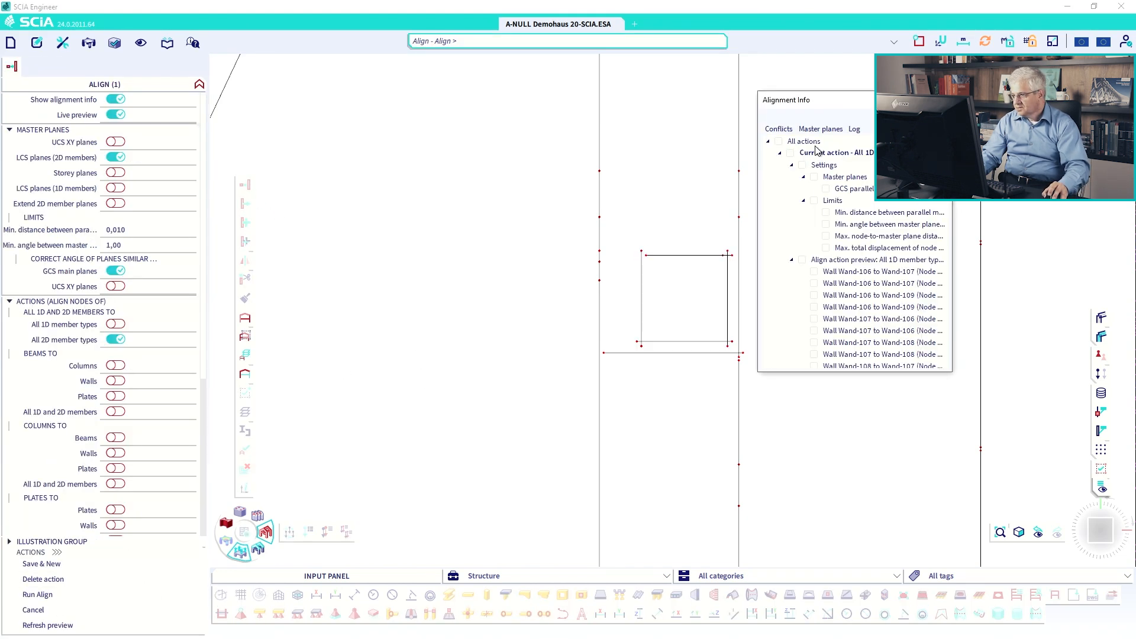
pyautogui.click(73, 593)
pyautogui.press('Escape')
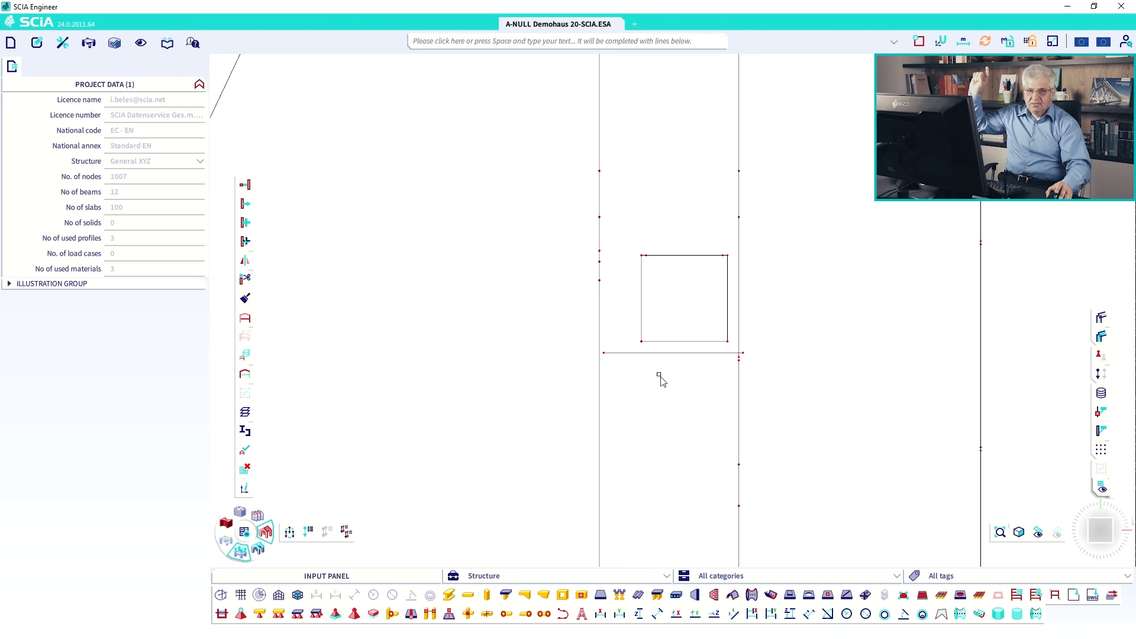
# Align the short cross wall beside the small shaft with the interior walls at its ends, previewing all actions, and check it in 3D.
pyautogui.moveTo(625, 361); pyautogui.dragTo(554, 352)
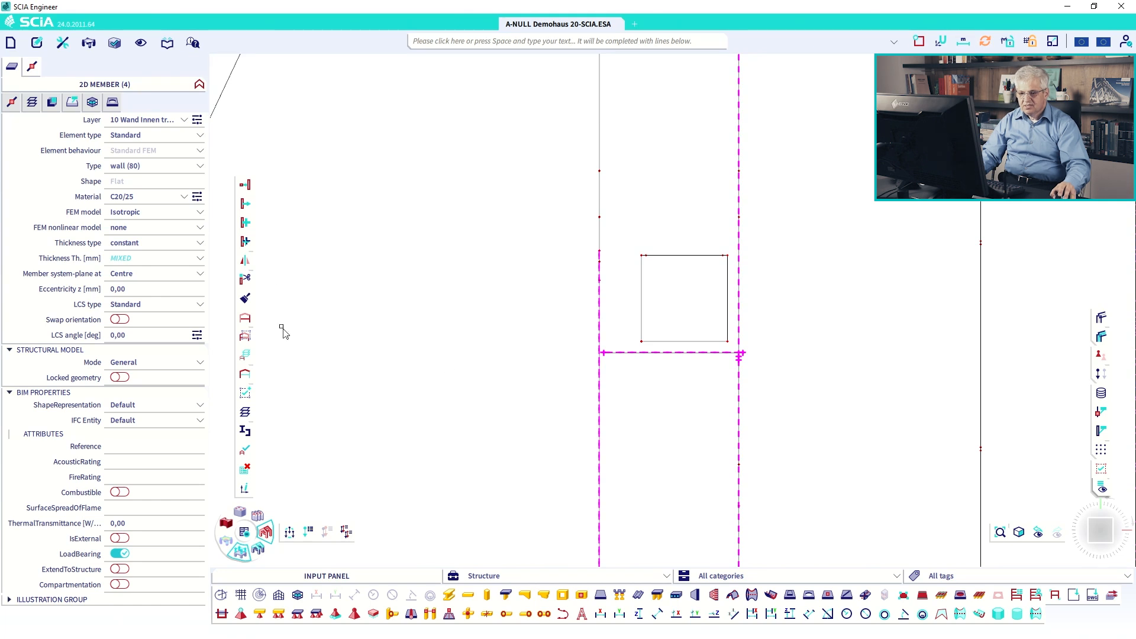
pyautogui.click(245, 186)
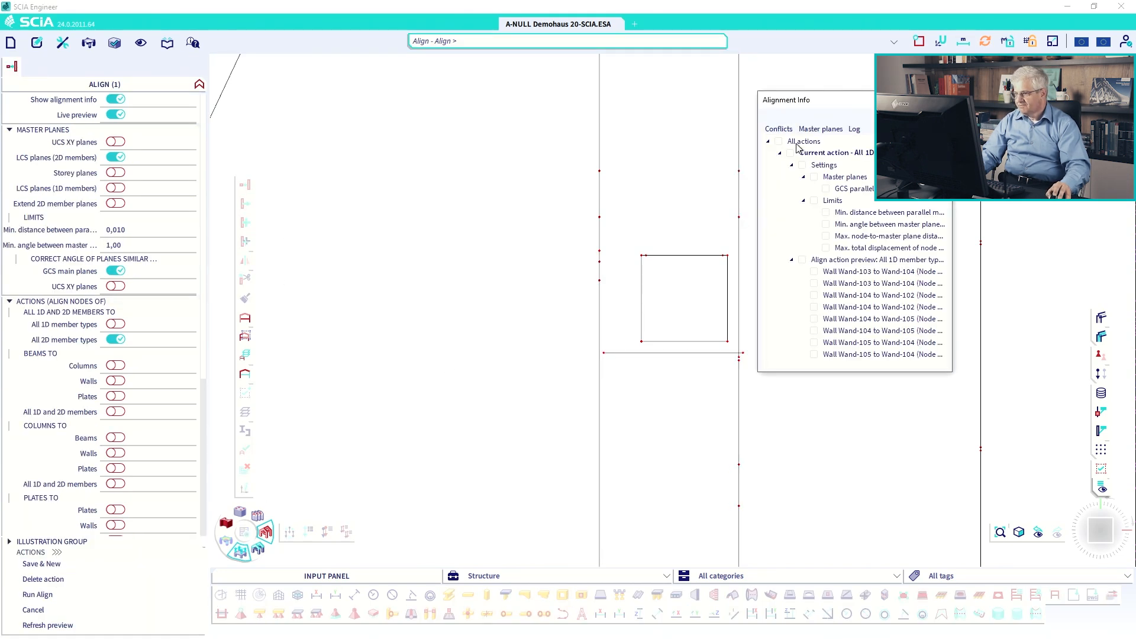
pyautogui.click(779, 141)
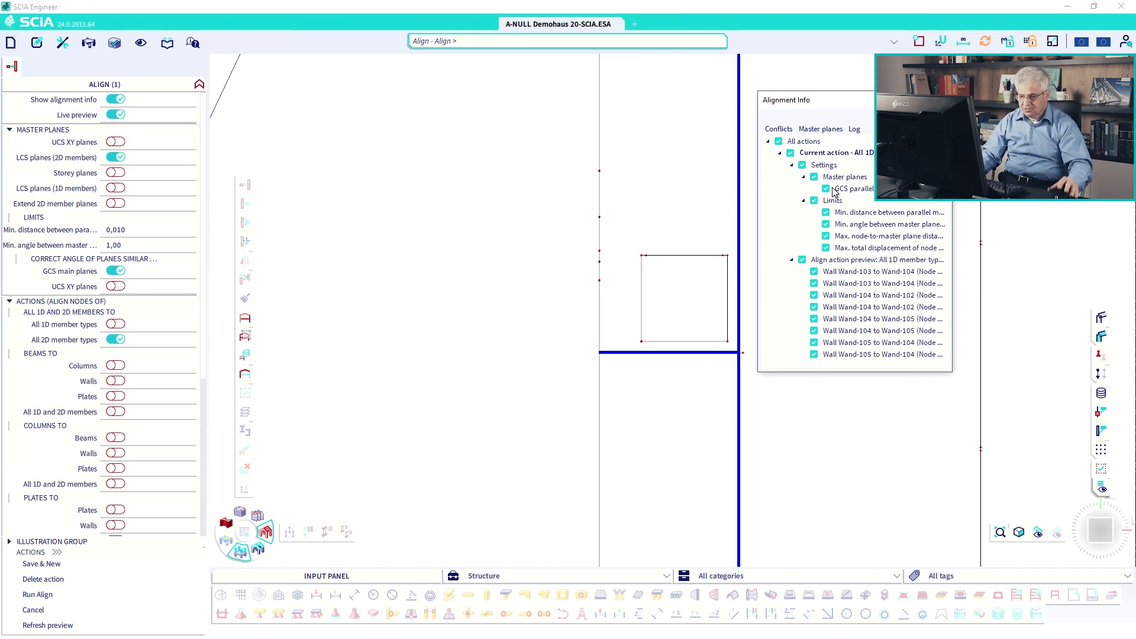
pyautogui.click(45, 595)
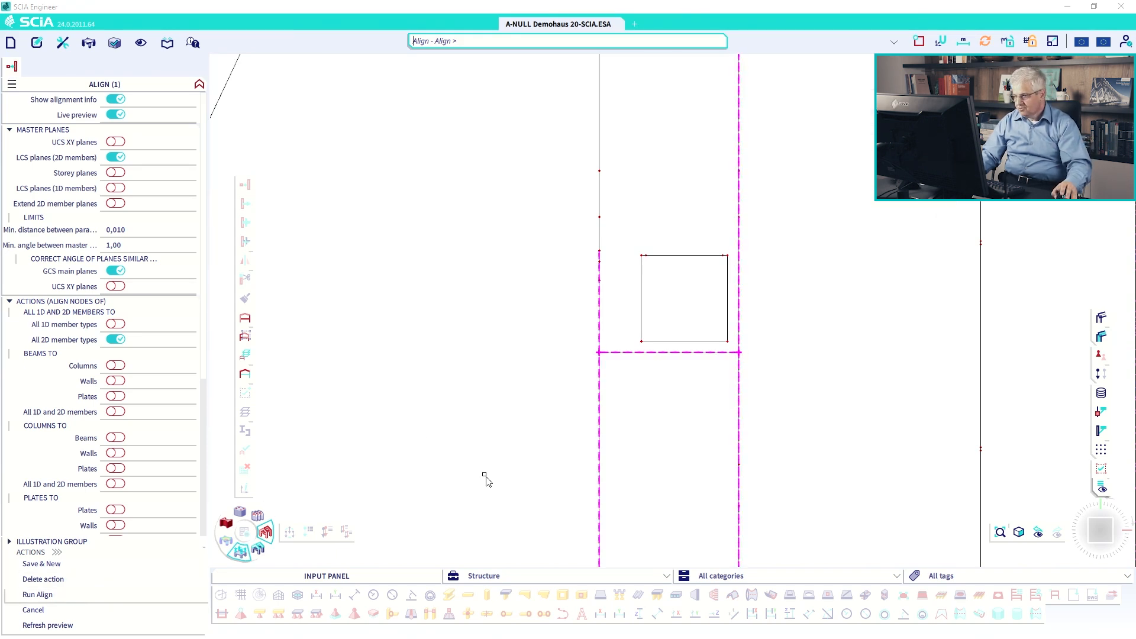
pyautogui.press('Escape')
pyautogui.moveTo(701, 387); pyautogui.dragTo(674, 359, button='middle')
pyautogui.scroll(-4, 695, 342)
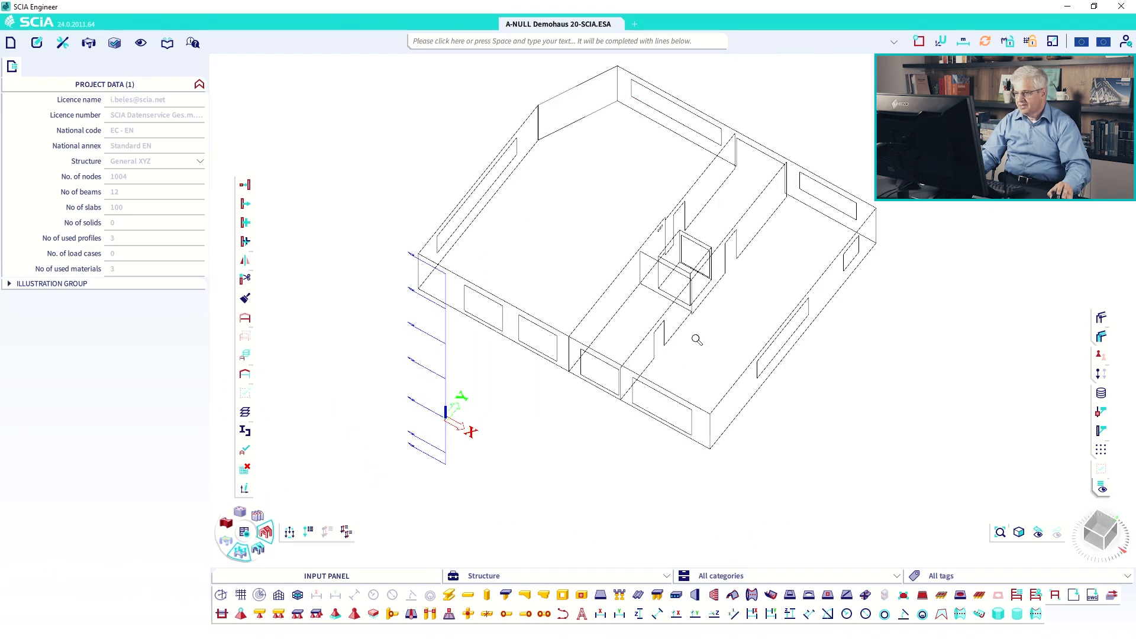
pyautogui.moveTo(704, 347); pyautogui.dragTo(743, 251, button='middle')
# Redisplay the whole model and set the UCS from the local system of the roof slab above 3. OG.
pyautogui.hotkey('ctrl', 'z')
pyautogui.scroll(-4, 685, 334)
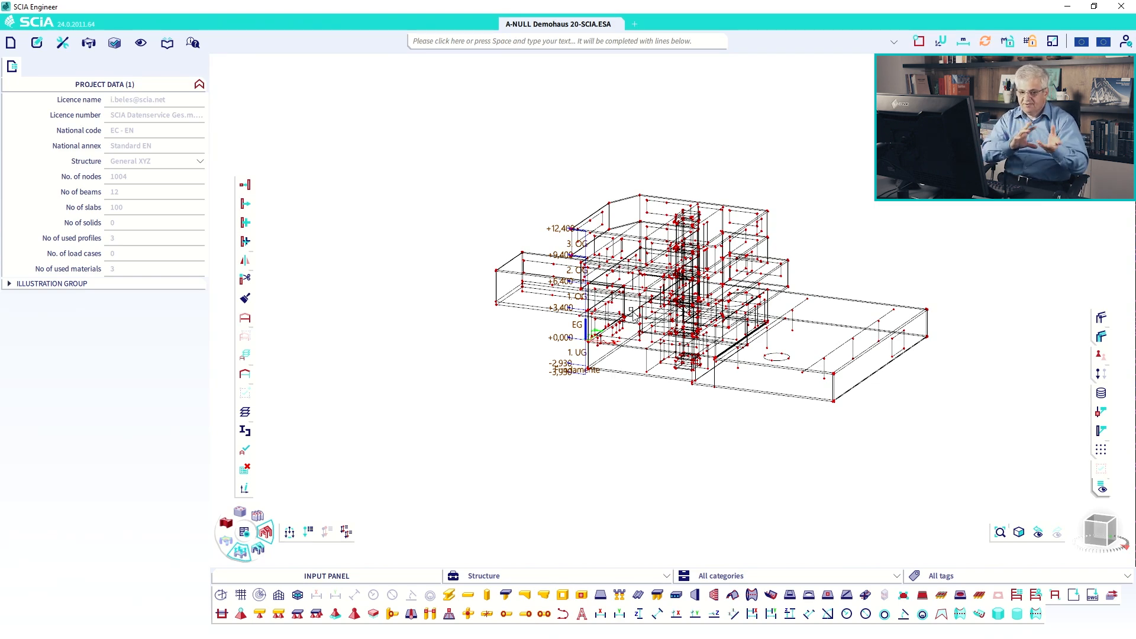
pyautogui.scroll(8, 763, 214)
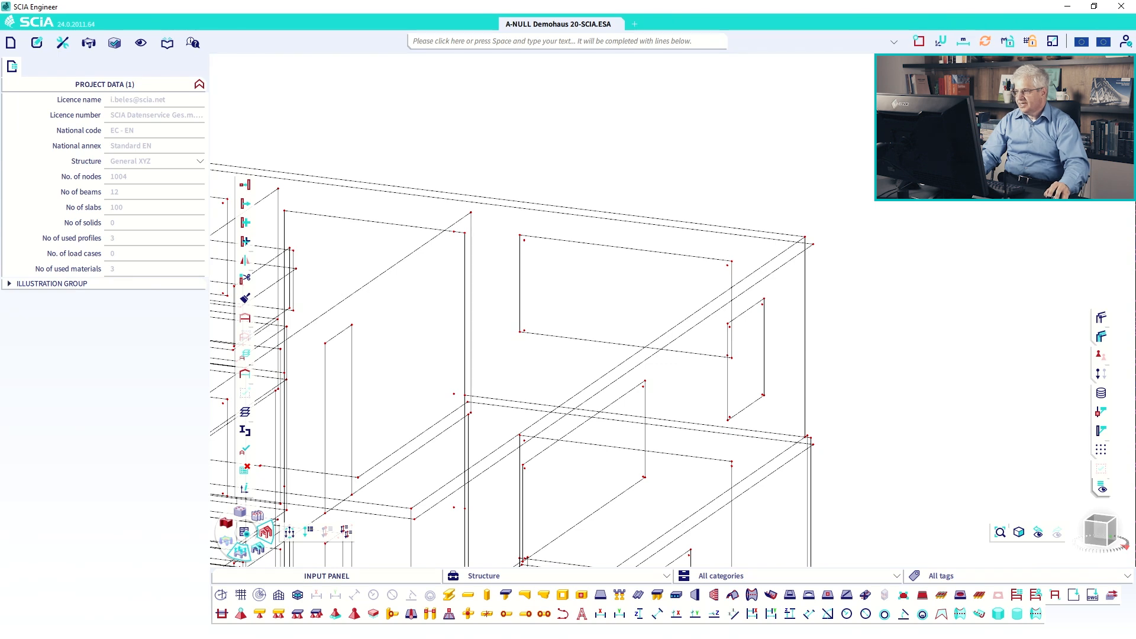
pyautogui.click(940, 41)
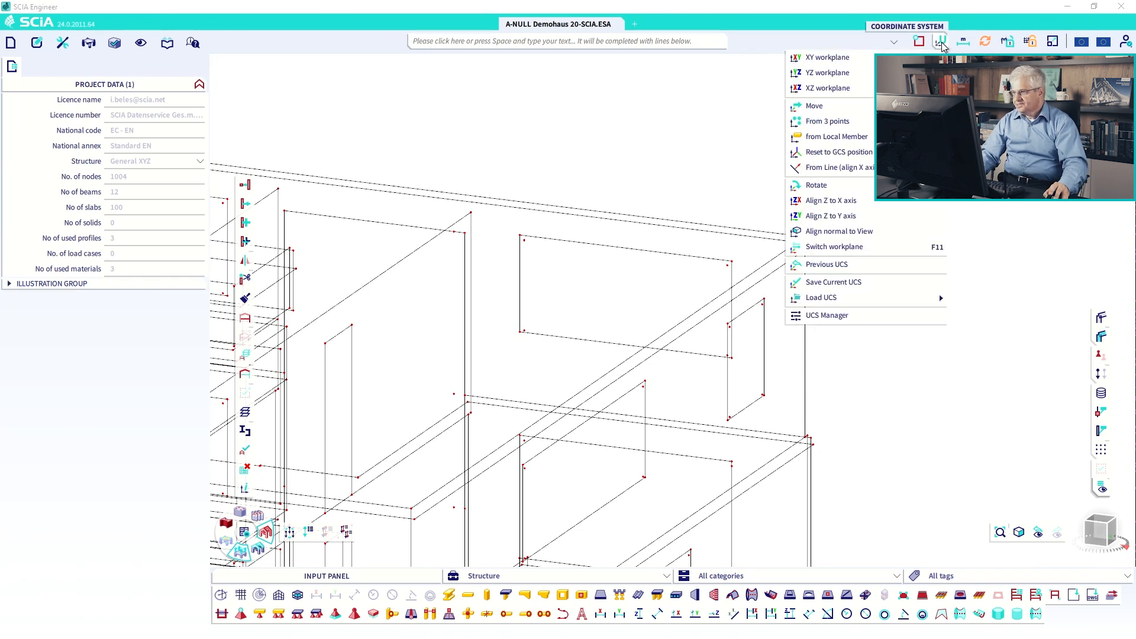
pyautogui.click(861, 141)
pyautogui.click(798, 256)
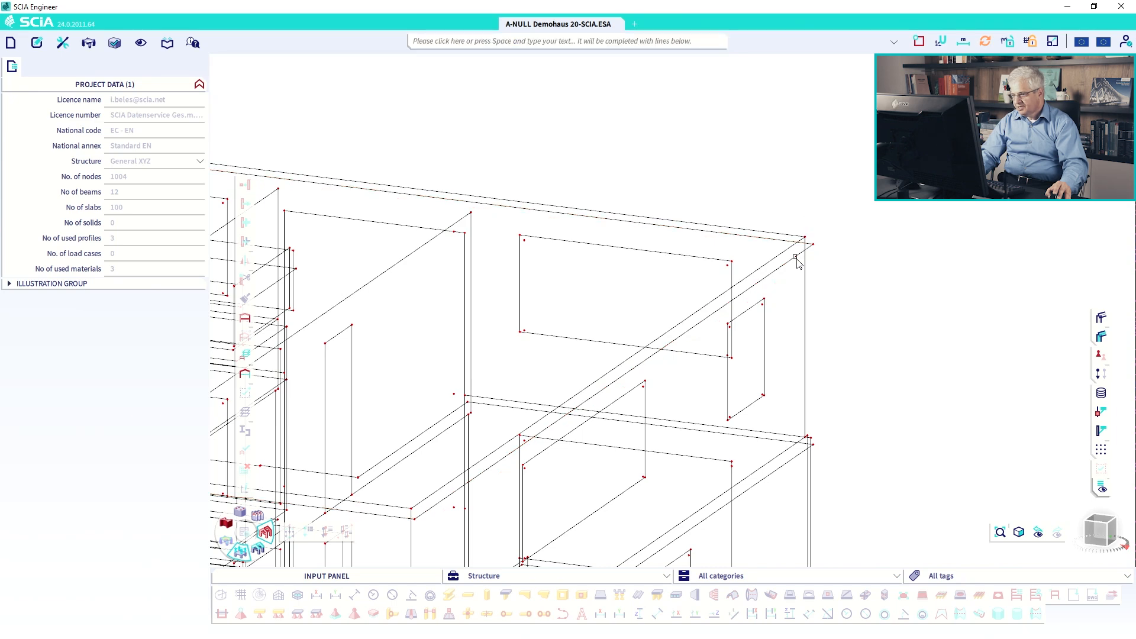
pyautogui.scroll(-5, 769, 252)
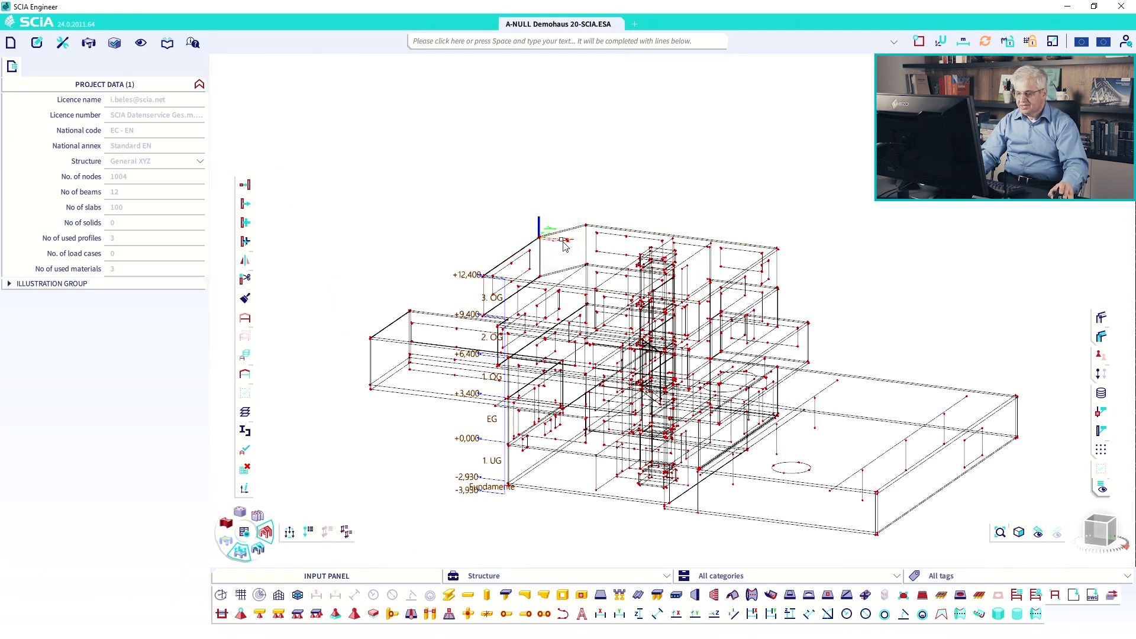
# In front view, set the UCS coordinate uz to 0,000 for all nodes around the roof slab level of 3. OG.
pyautogui.click(1098, 535)
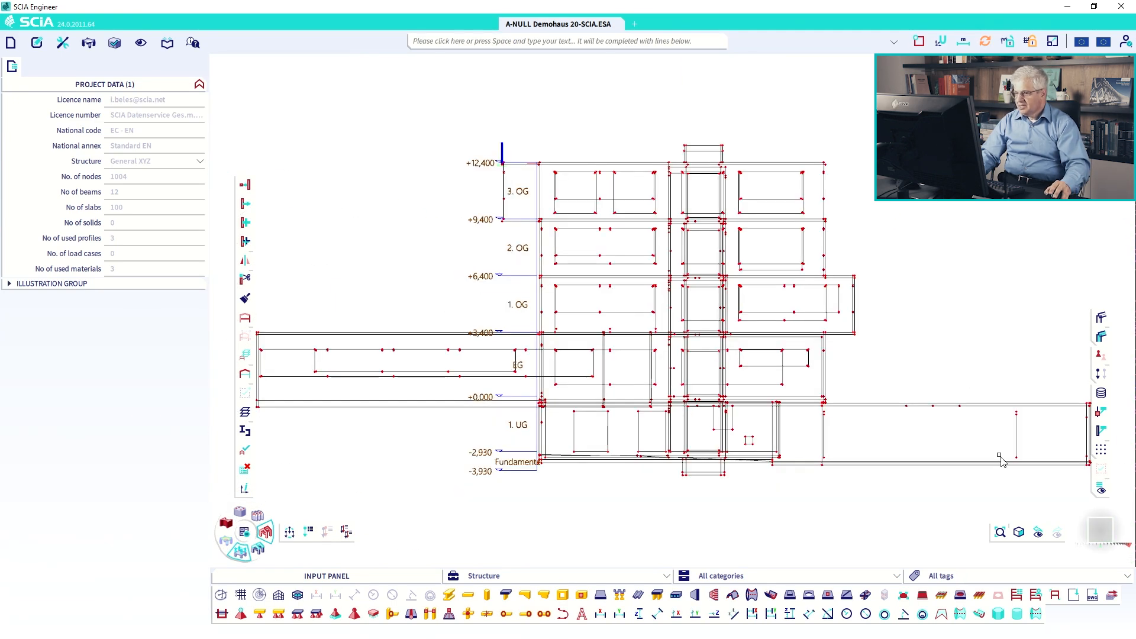
pyautogui.scroll(4, 488, 160)
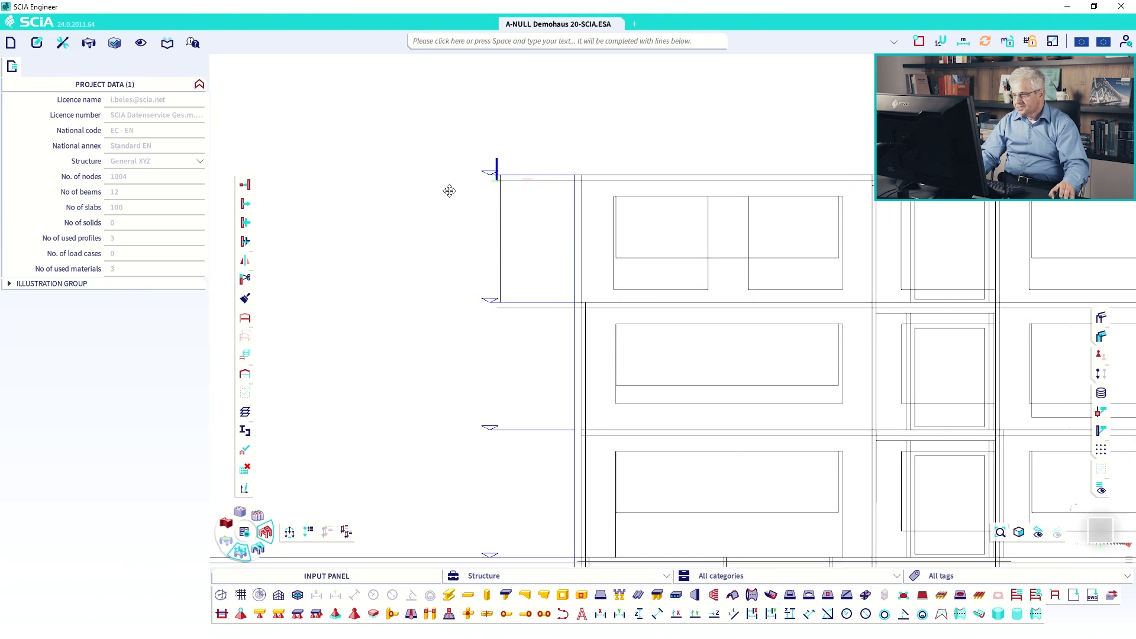
pyautogui.moveTo(392, 177); pyautogui.dragTo(950, 210)
pyautogui.moveTo(916, 212); pyautogui.dragTo(847, 216, button='middle')
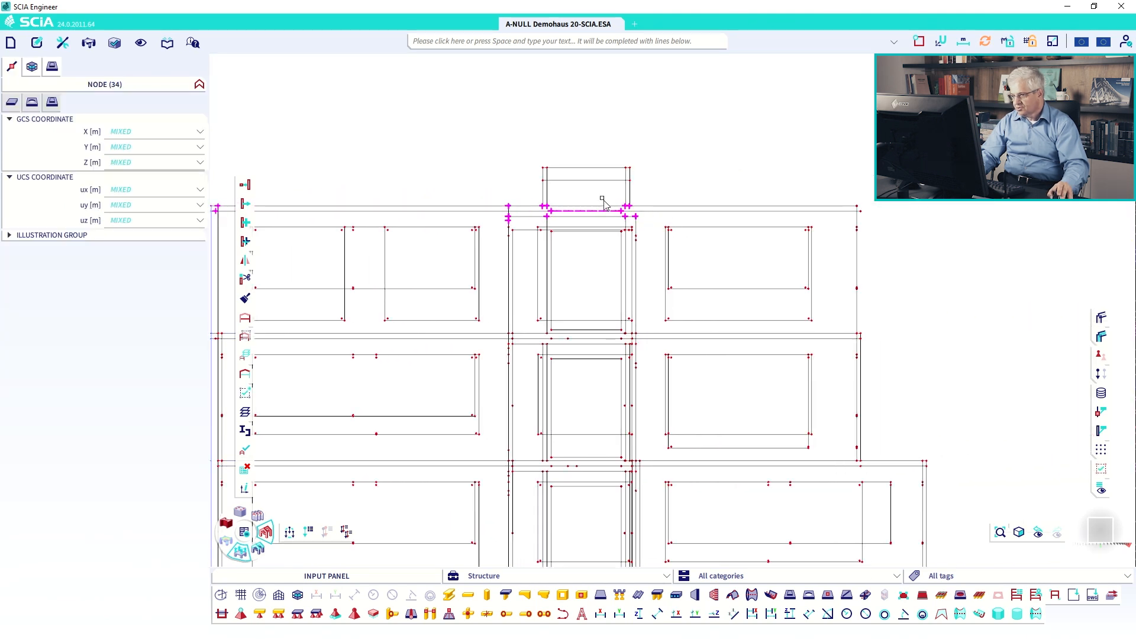
pyautogui.moveTo(602, 198); pyautogui.dragTo(892, 222)
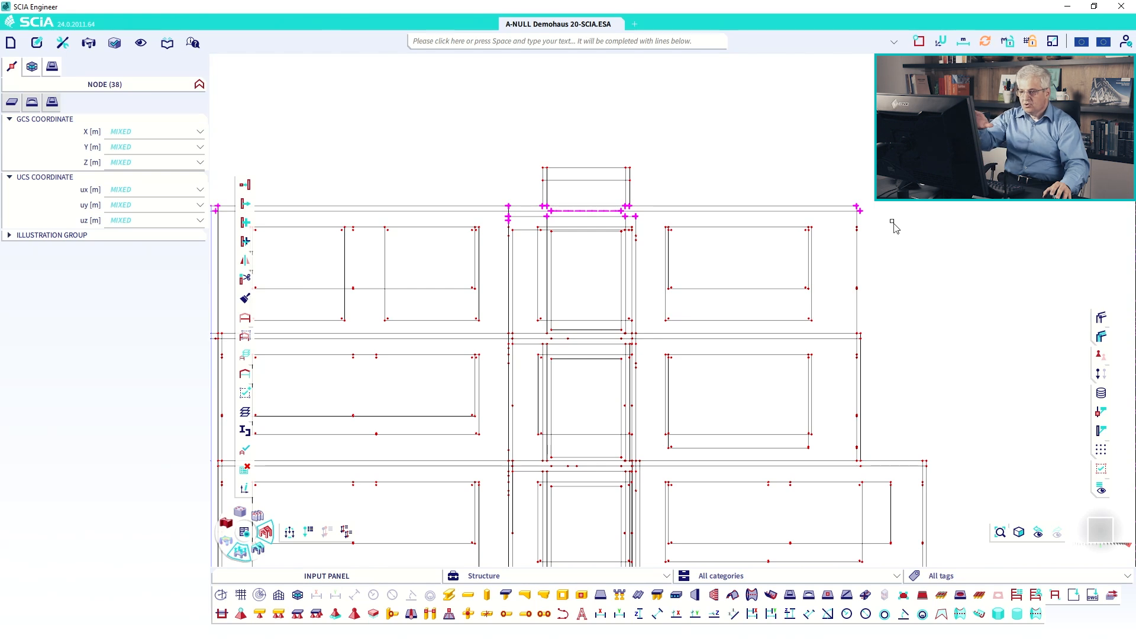
pyautogui.scroll(-3, 719, 264)
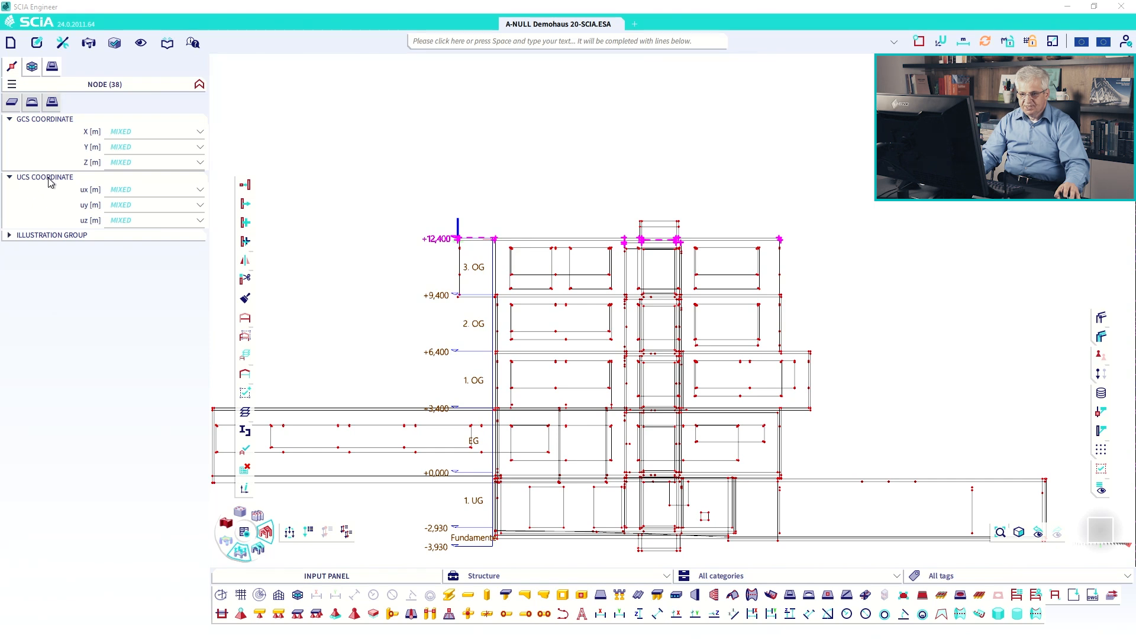
pyautogui.scroll(5, 469, 243)
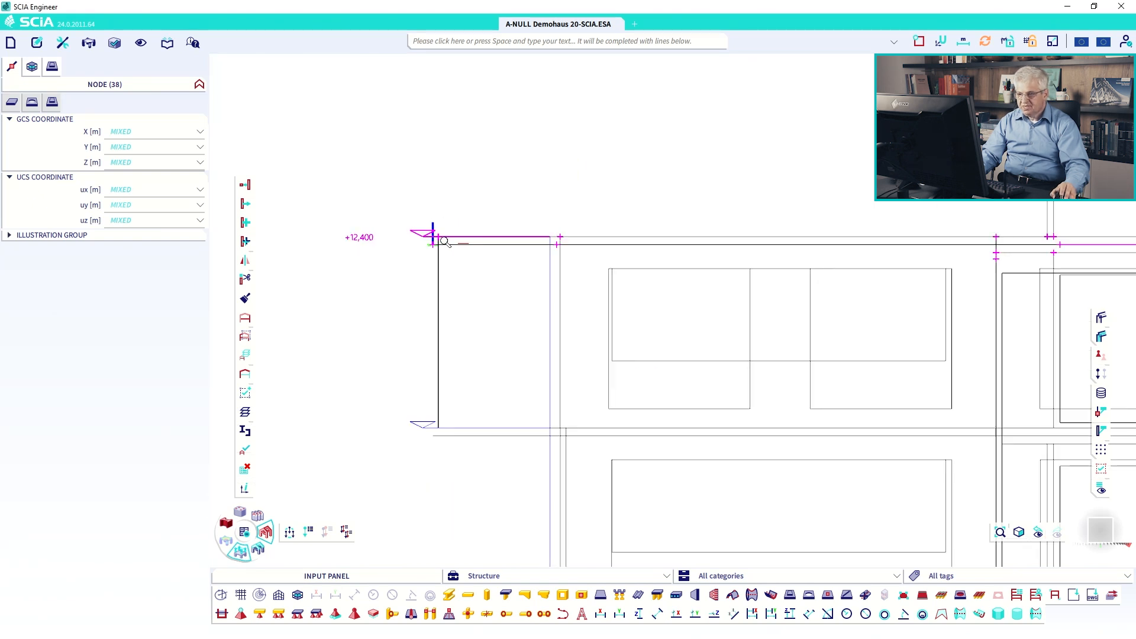
pyautogui.click(169, 223)
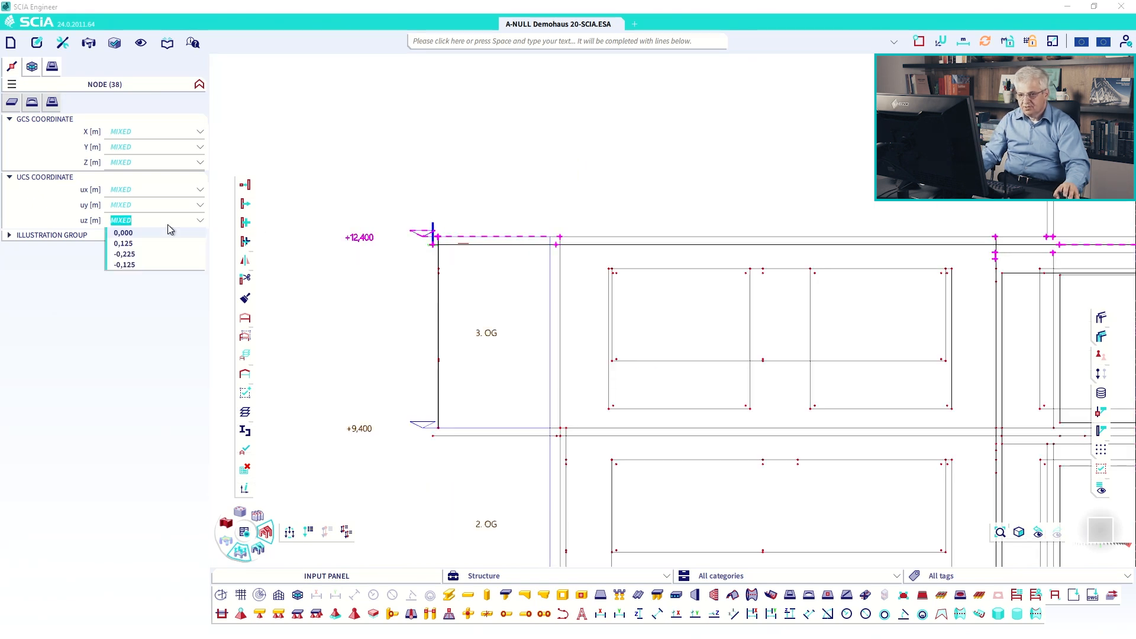
pyautogui.click(160, 232)
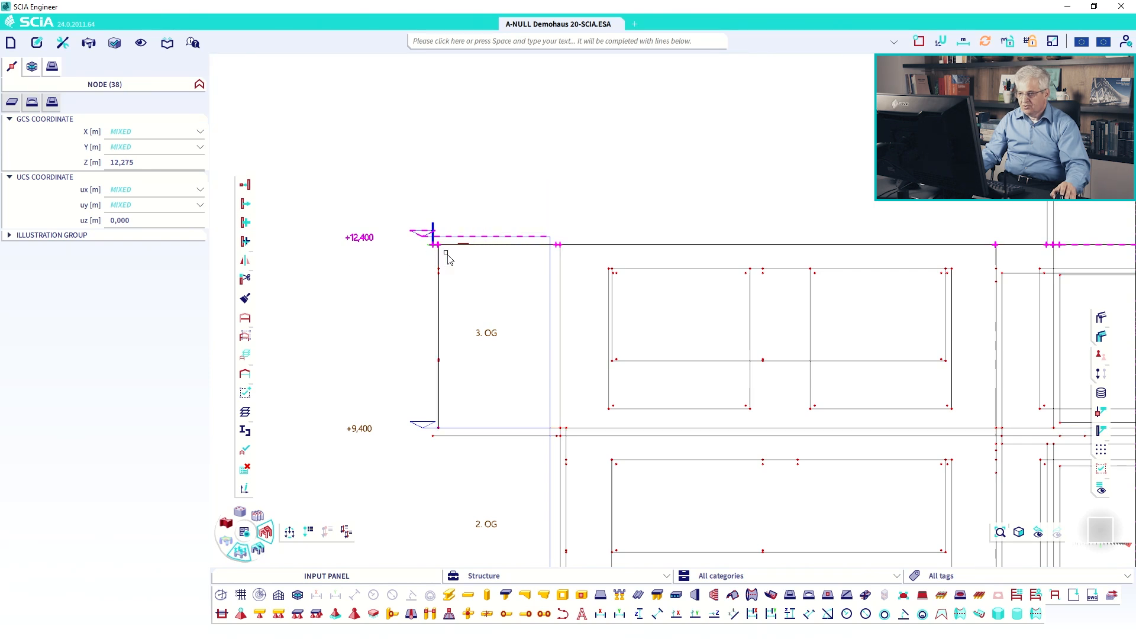
pyautogui.press('Escape')
pyautogui.scroll(-3, 585, 275)
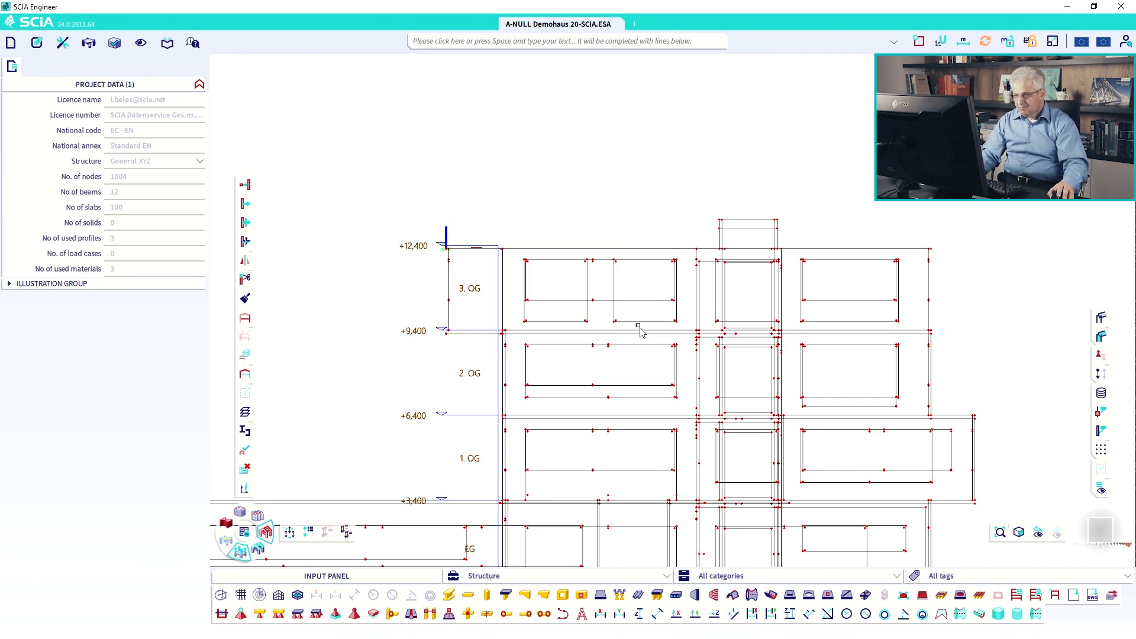
pyautogui.scroll(-2, 637, 325)
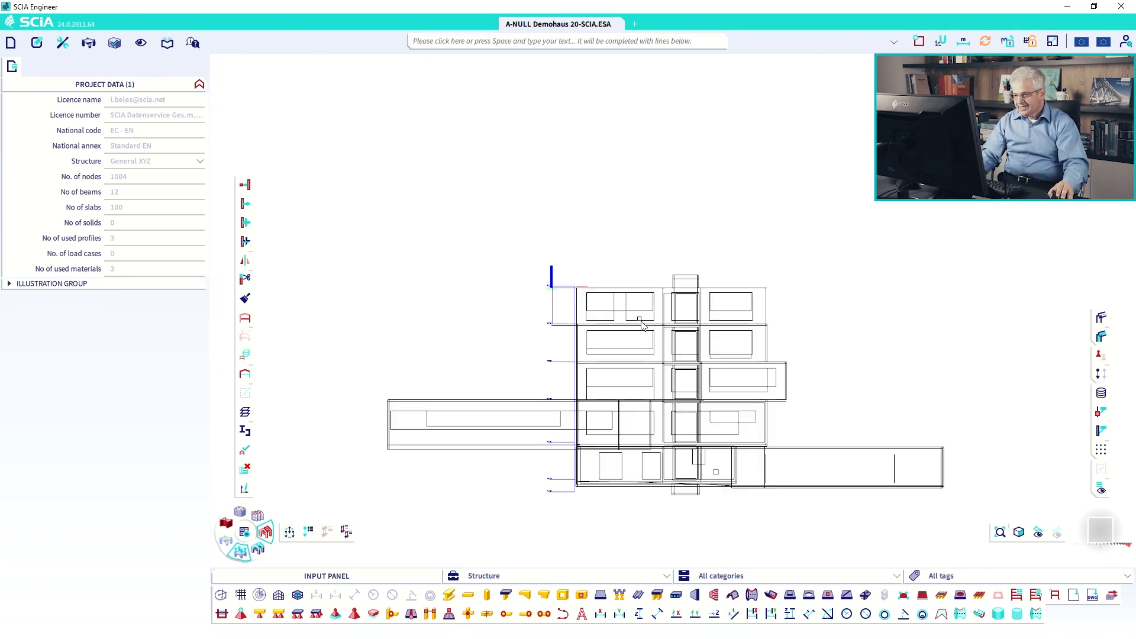
# Review the storey levels in the Storey manager and compare the +6,400 level with the adjacent slab edge.
pyautogui.click(300, 592)
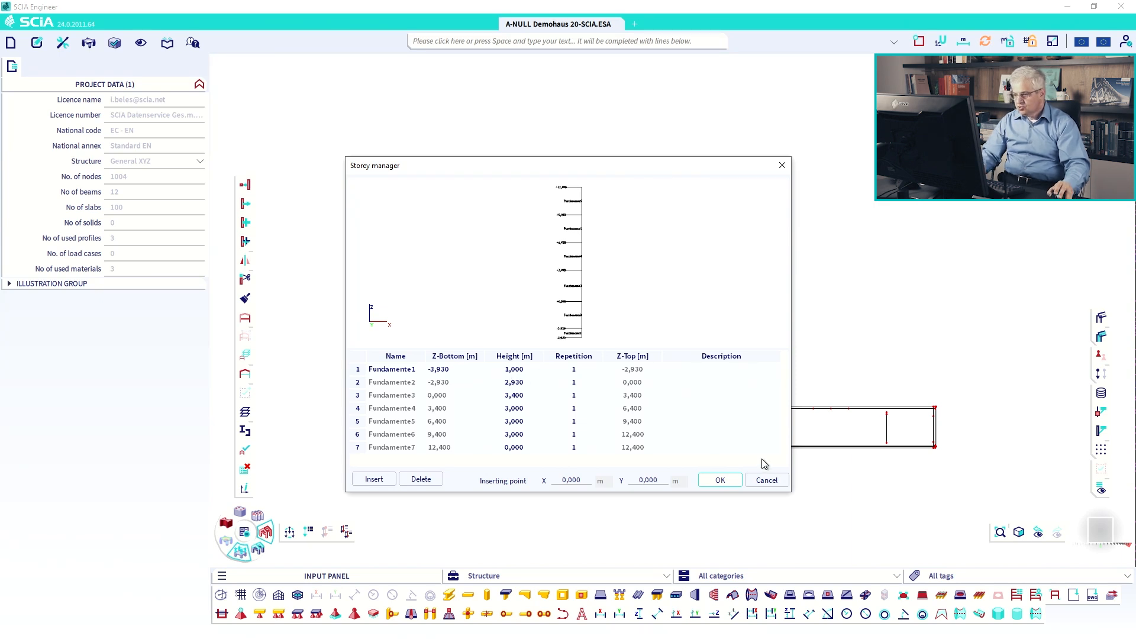
pyautogui.click(776, 480)
pyautogui.scroll(5, 568, 338)
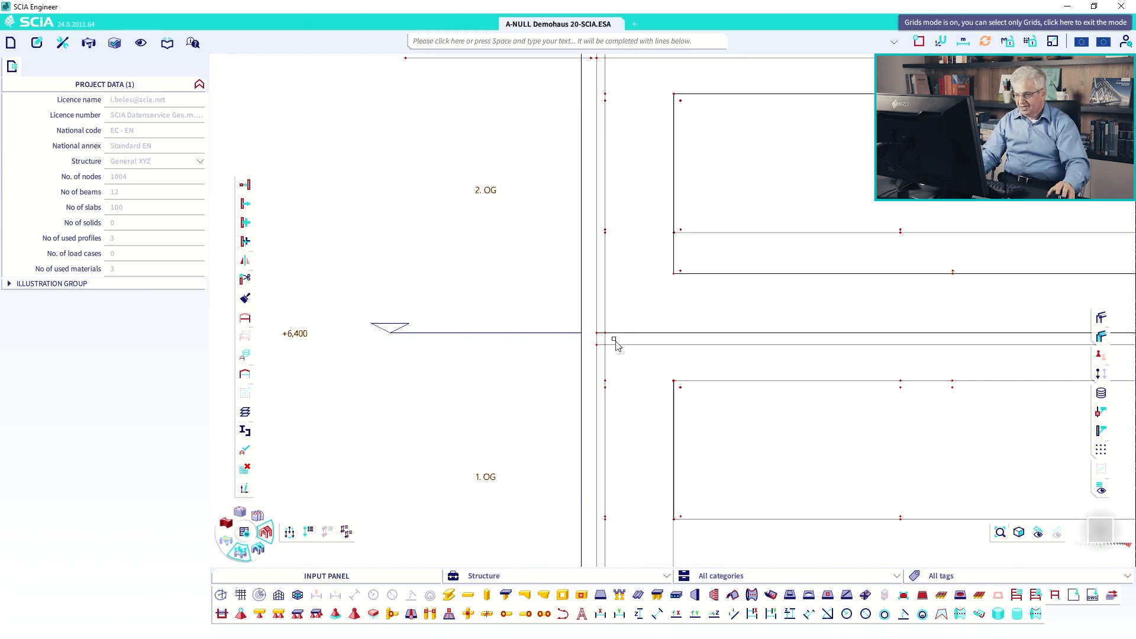
pyautogui.scroll(-5, 615, 344)
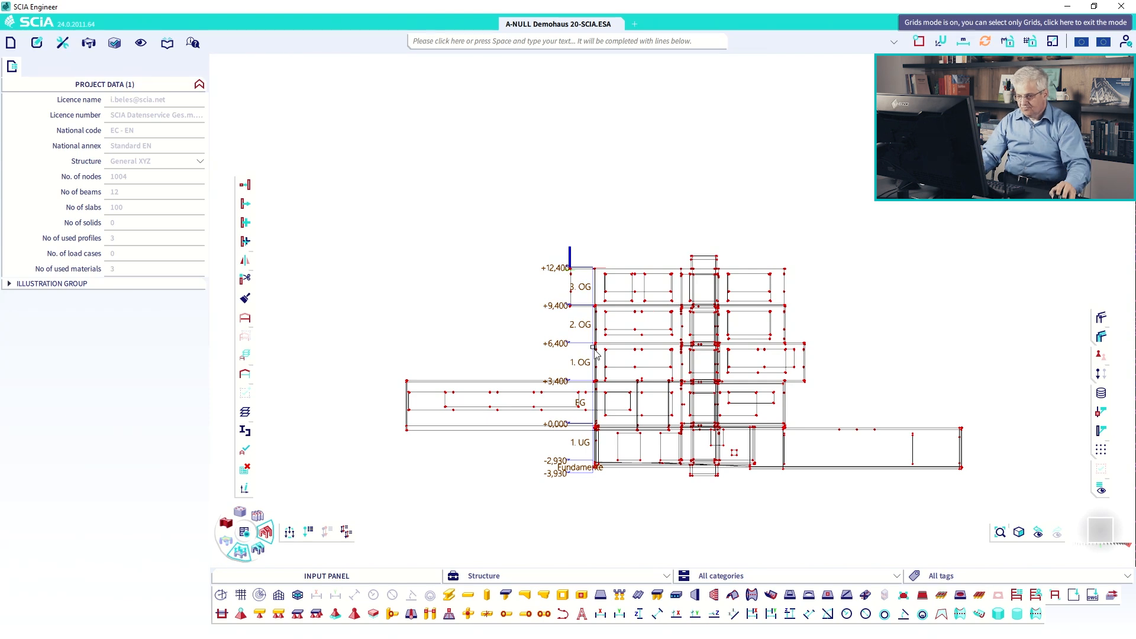
# Set the lowest storey's Z-Bottom to -4,01 m and its height to 0,58 m in the Storey manager.
pyautogui.click(297, 594)
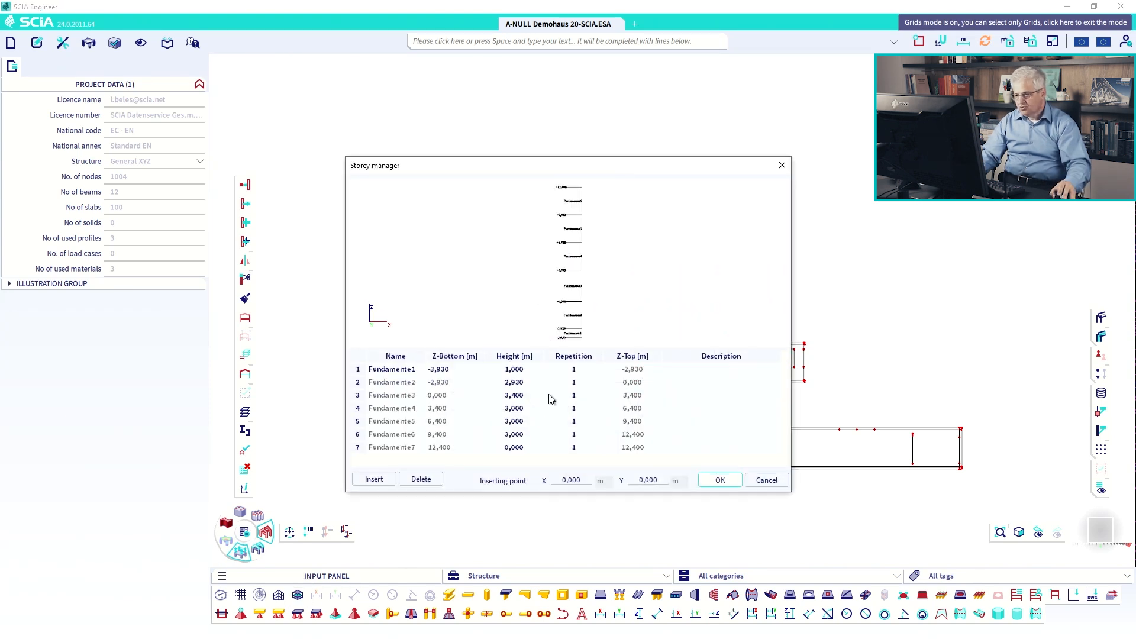
pyautogui.doubleClick(445, 371)
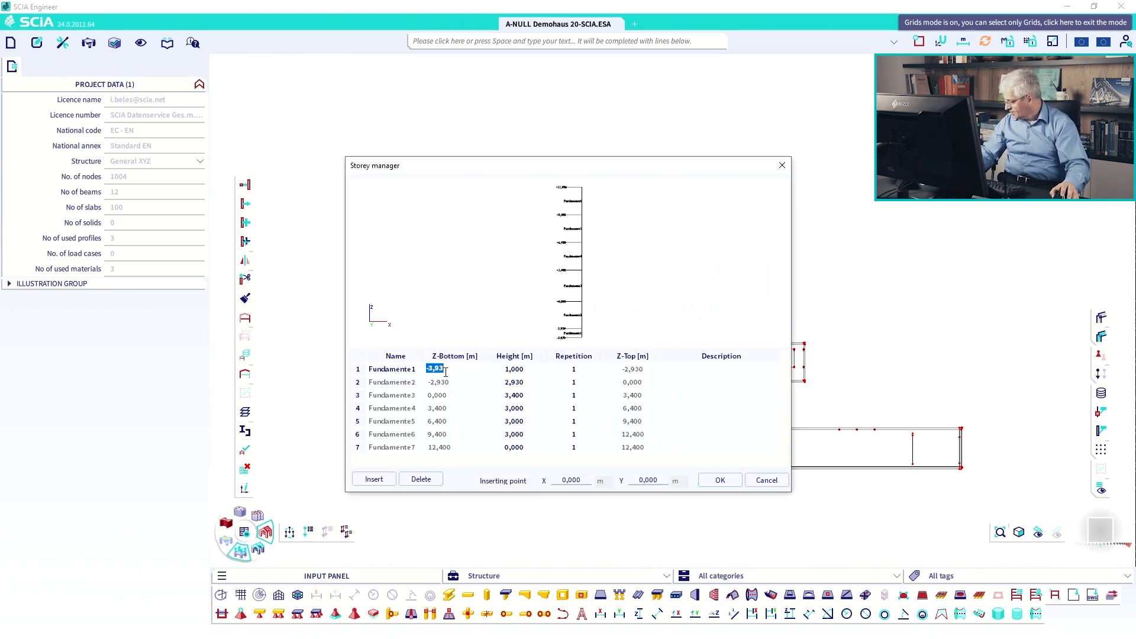
pyautogui.write('-')
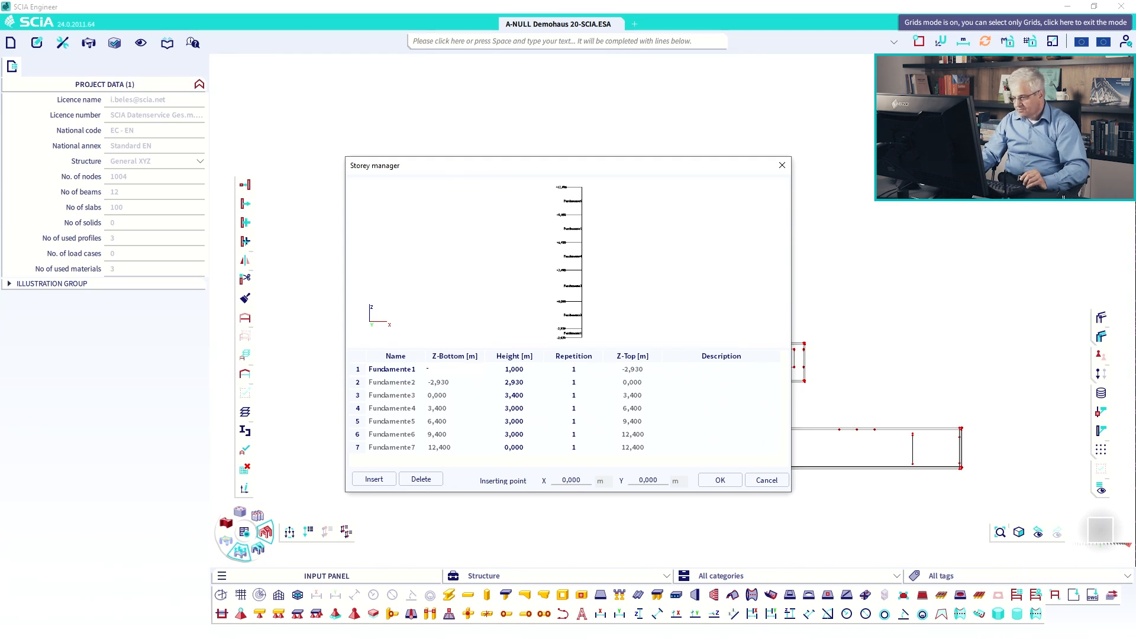
pyautogui.write('4,01')
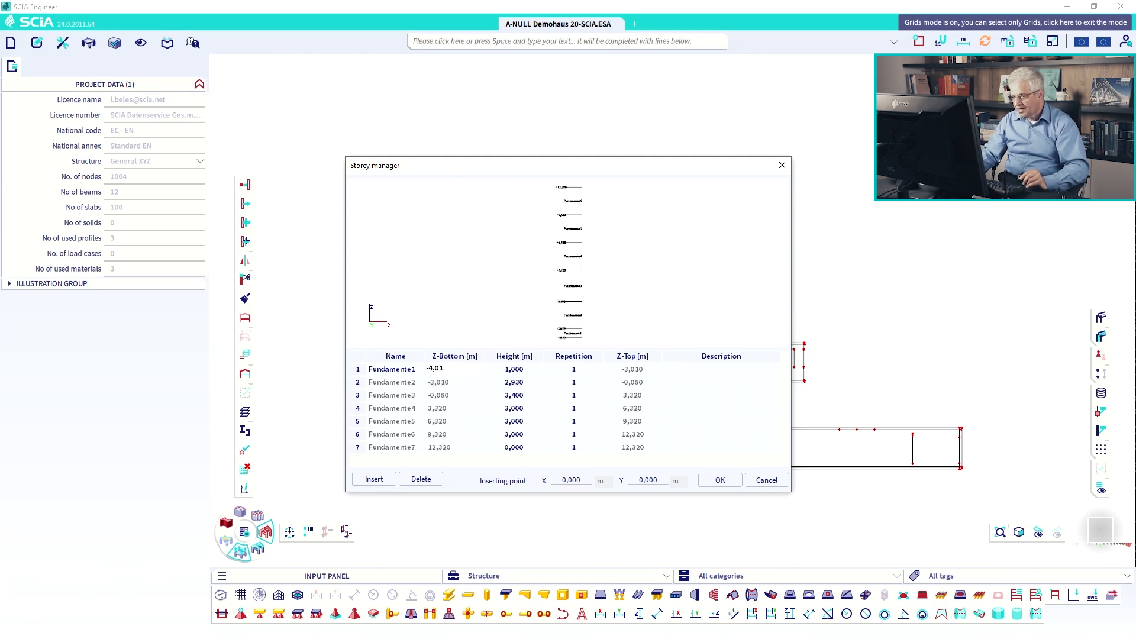
pyautogui.doubleClick(521, 370)
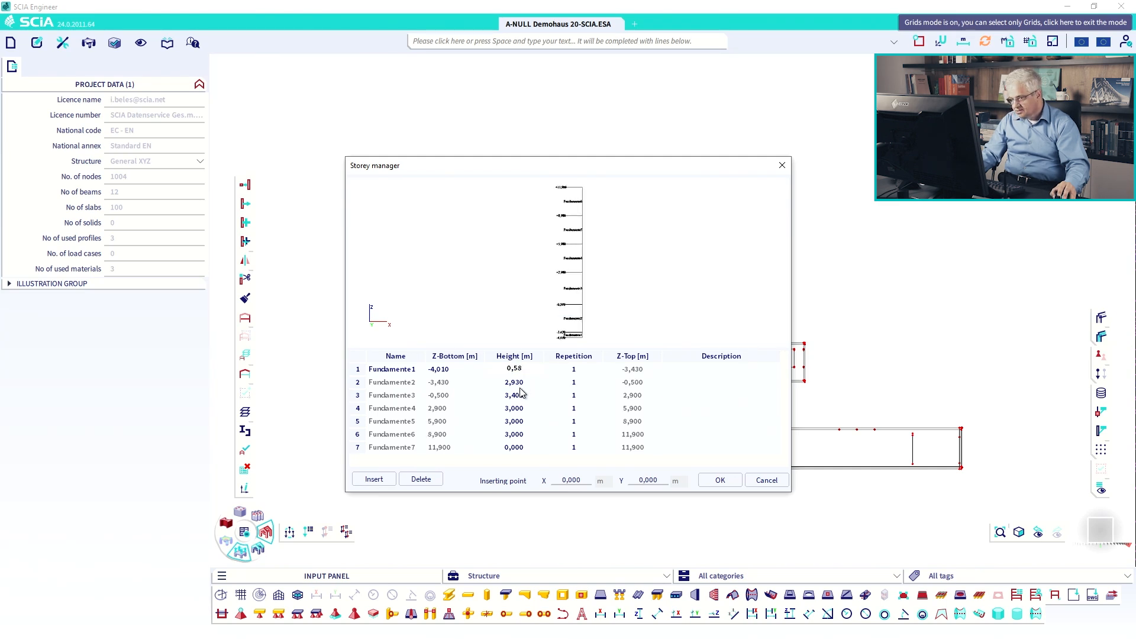
# Set the heights of storeys 2, 3 and 7 to 2,93 m, 3,775 m and 0,725 m, and apply the storey changes.
pyautogui.click(519, 383)
pyautogui.write('2')
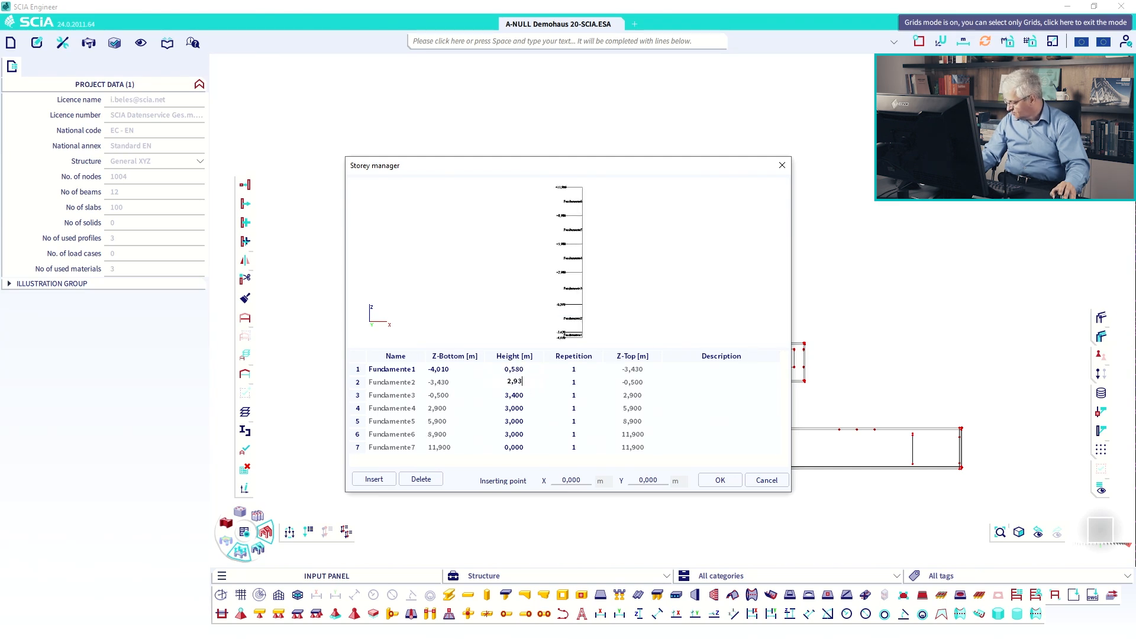
pyautogui.doubleClick(517, 395)
pyautogui.doubleClick(523, 408)
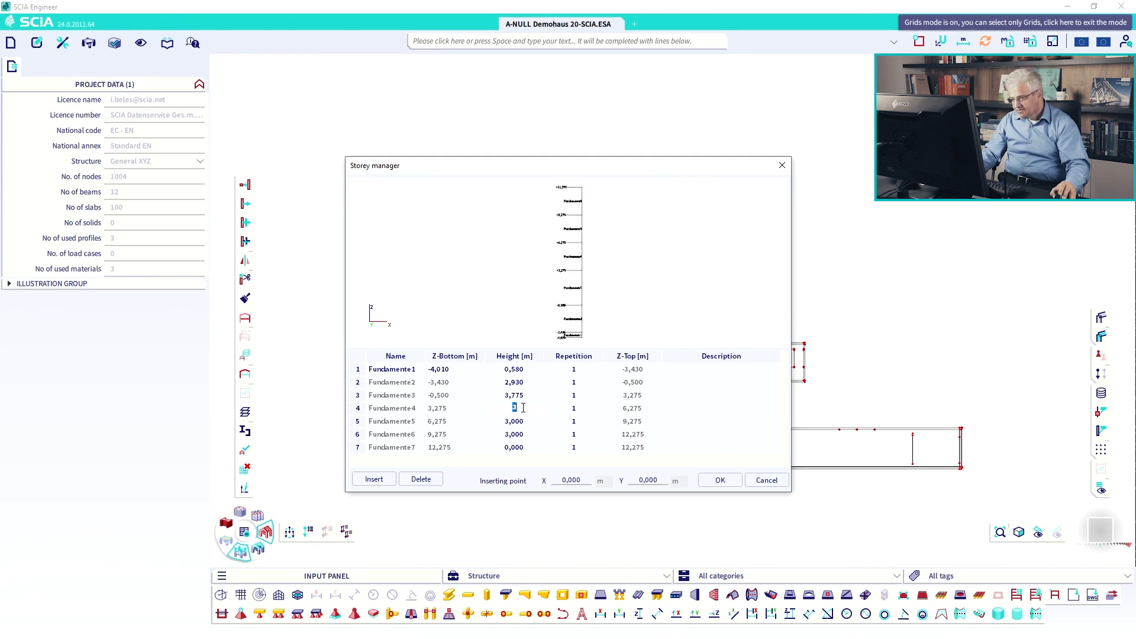
pyautogui.doubleClick(522, 447)
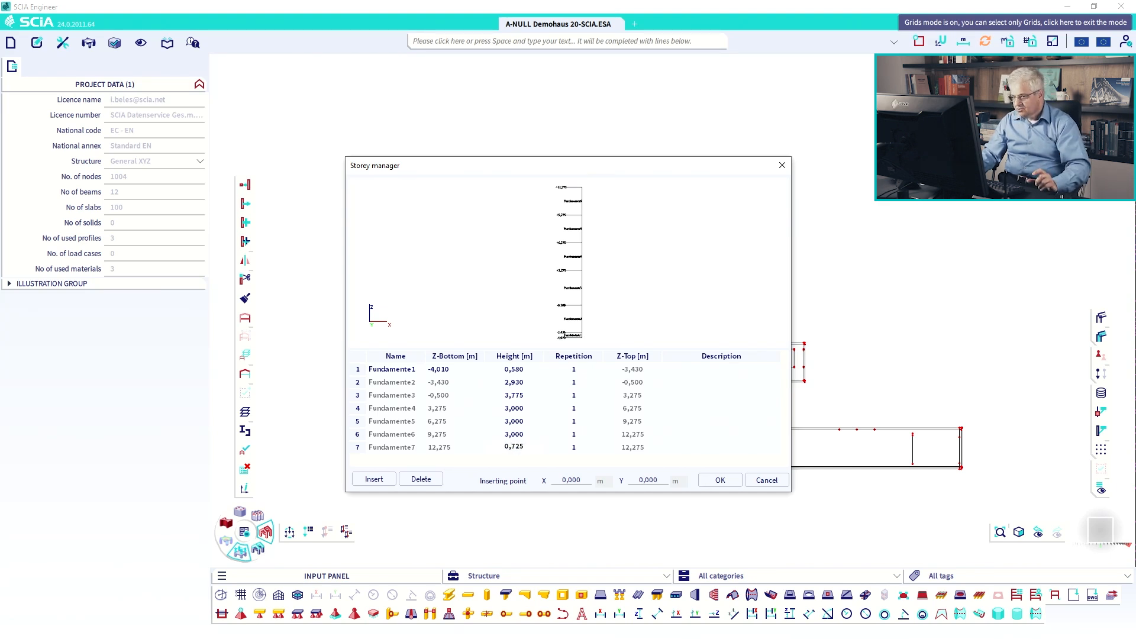
pyautogui.press('Return')
pyautogui.click(722, 481)
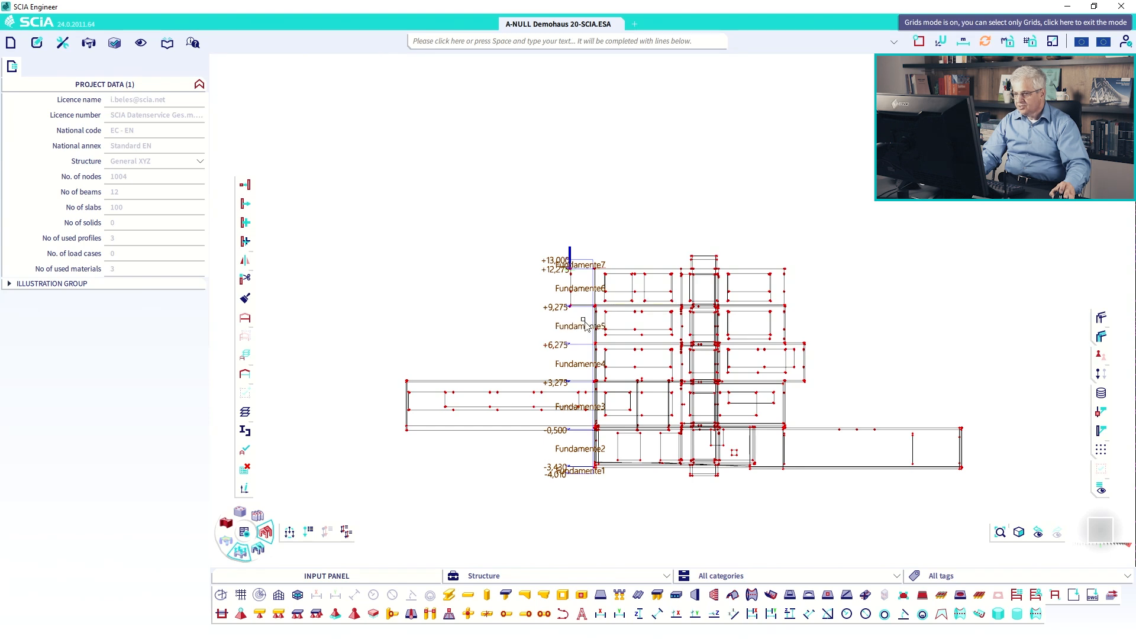
pyautogui.scroll(2, 678, 309)
pyautogui.moveTo(861, 313); pyautogui.dragTo(487, 290)
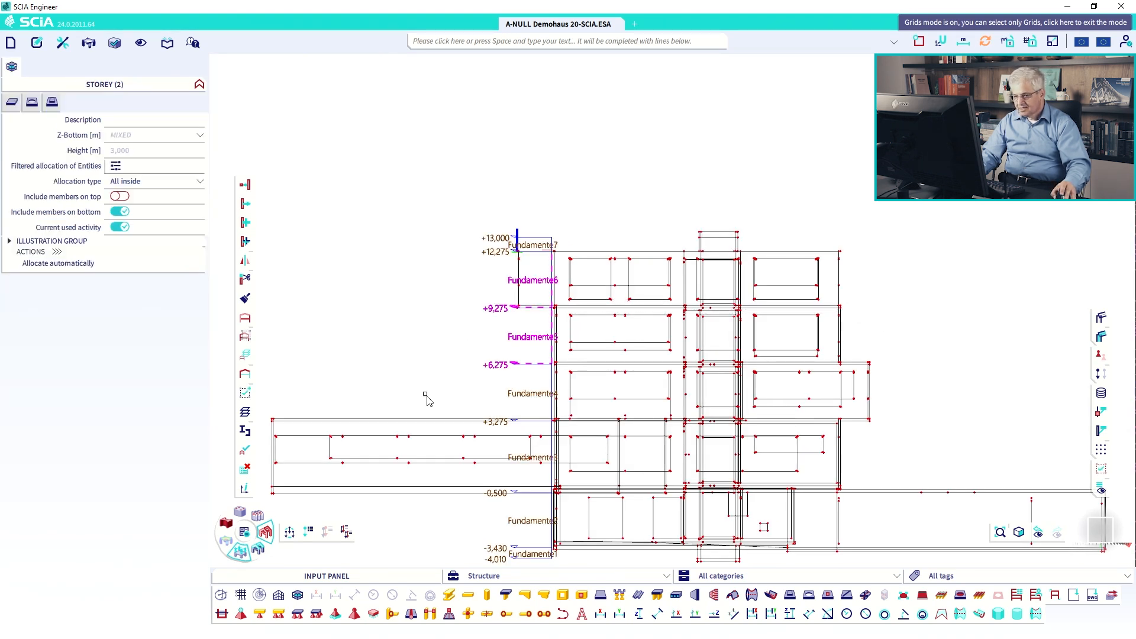
pyautogui.press('Escape')
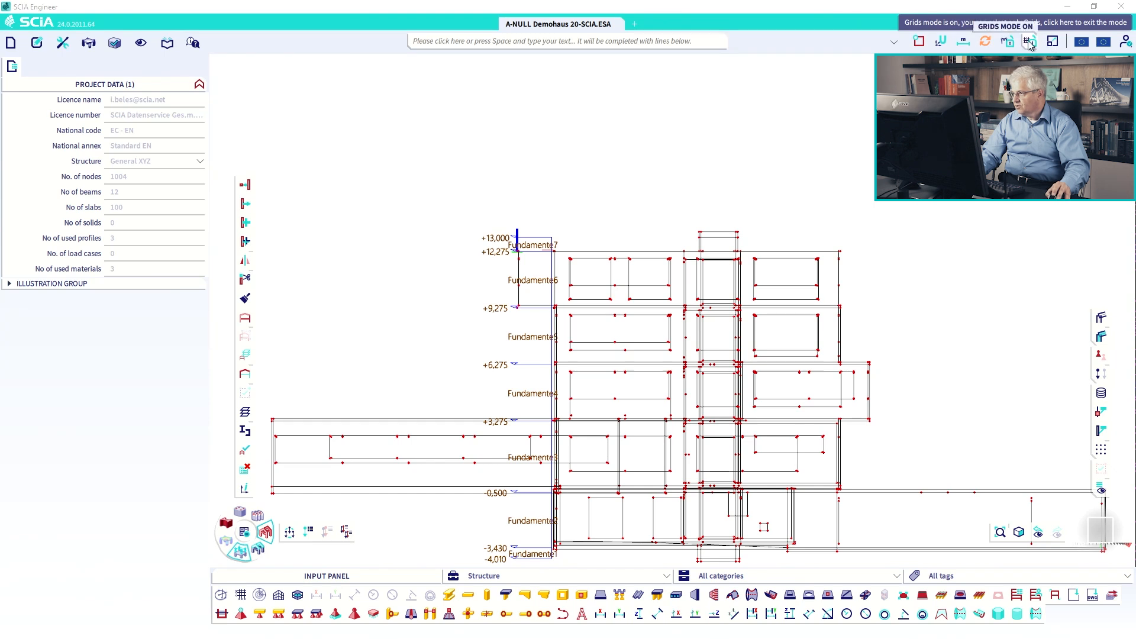
# Select the members around the +9,275 level and set up an Align action with storey planes as the only master planes.
pyautogui.moveTo(656, 308); pyautogui.dragTo(478, 299)
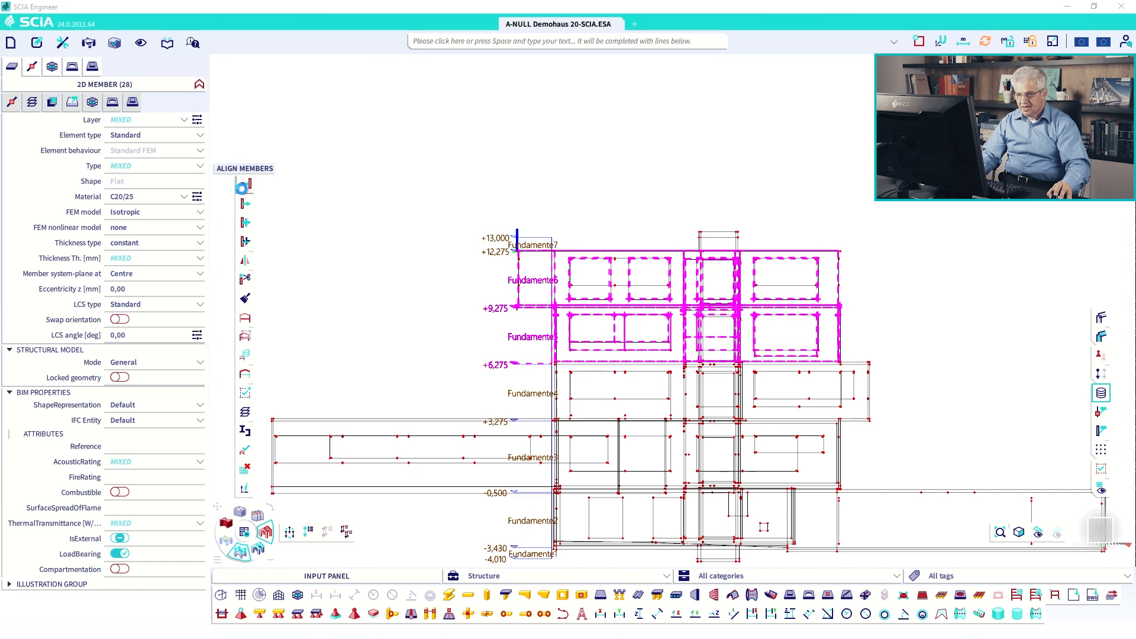
pyautogui.click(245, 260)
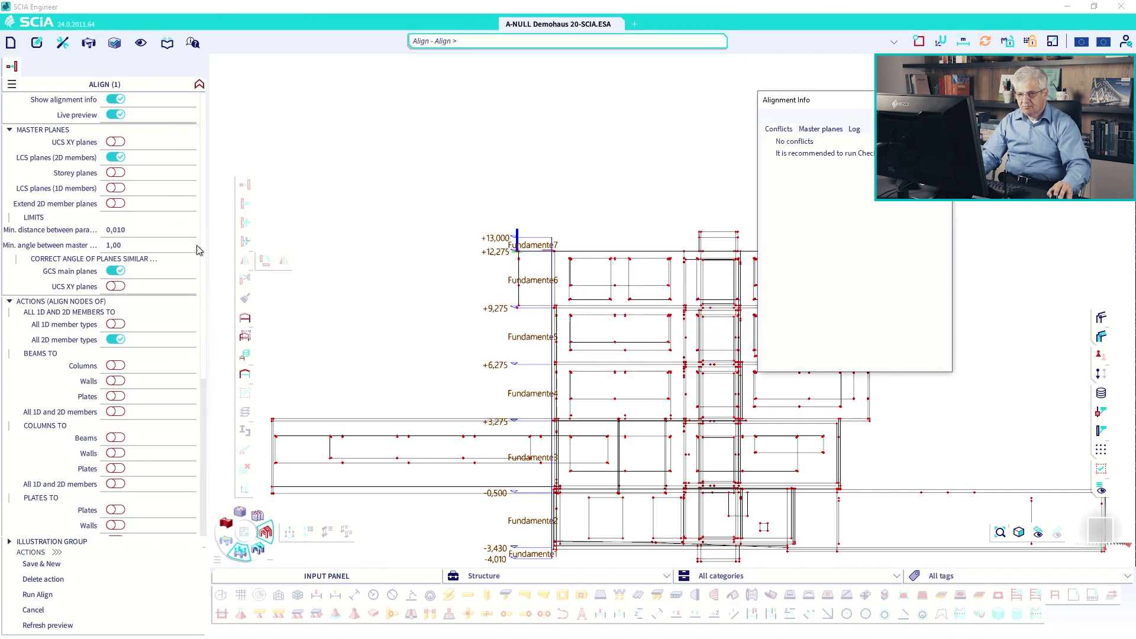
pyautogui.click(116, 157)
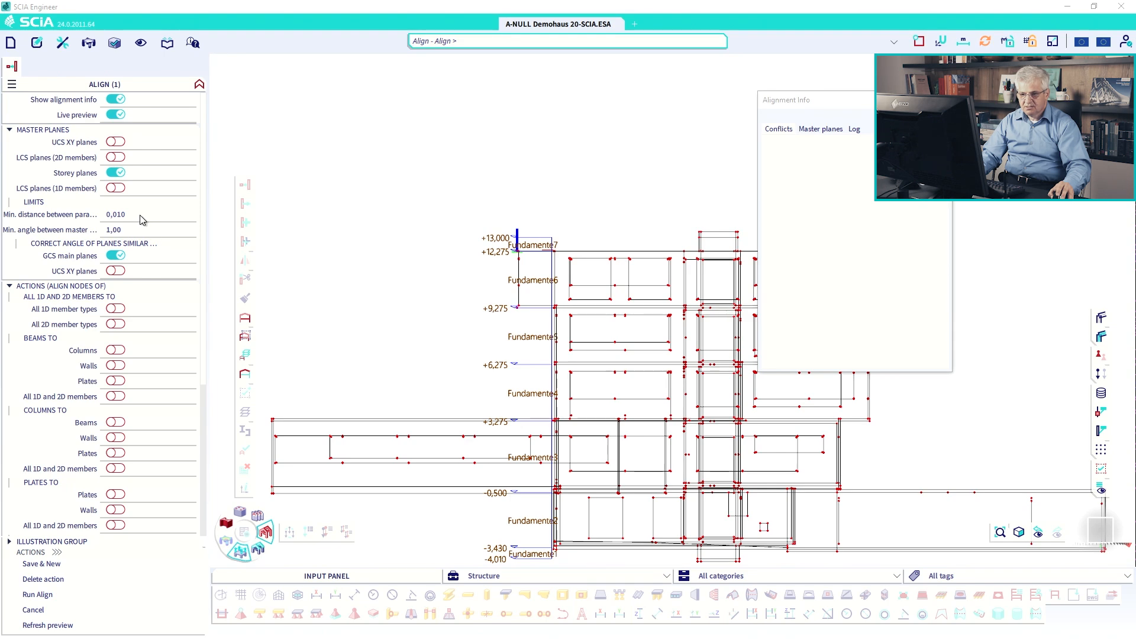
pyautogui.scroll(-3, 158, 319)
pyautogui.scroll(-2, 159, 333)
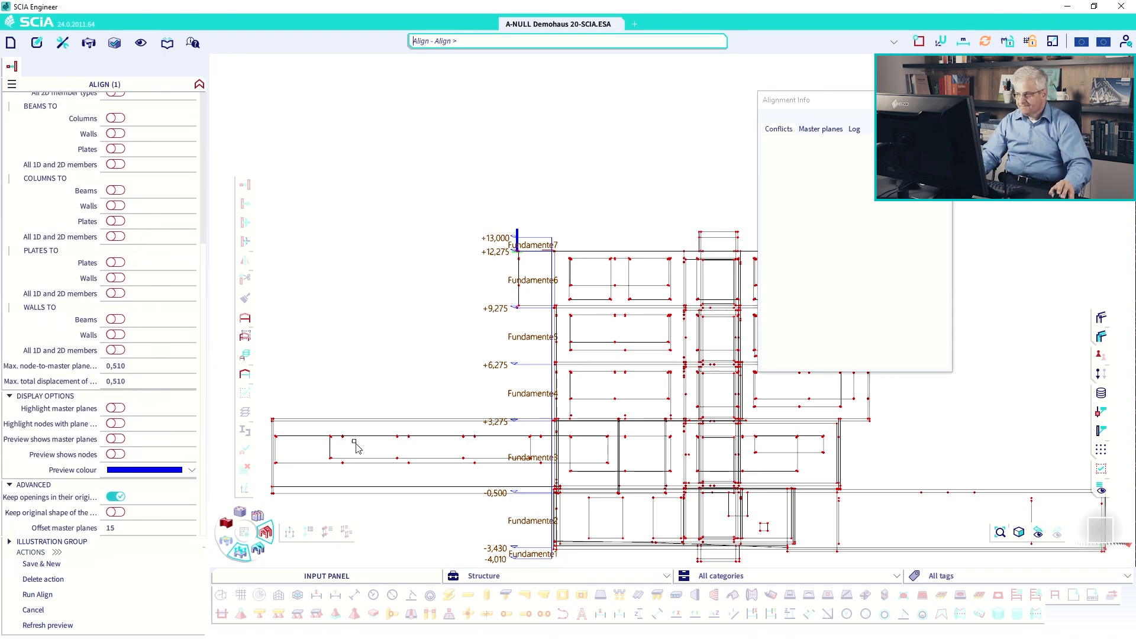
# Preview all logged alignment actions against the storey planes and run the alignment of the members around +9,275.
pyautogui.click(853, 129)
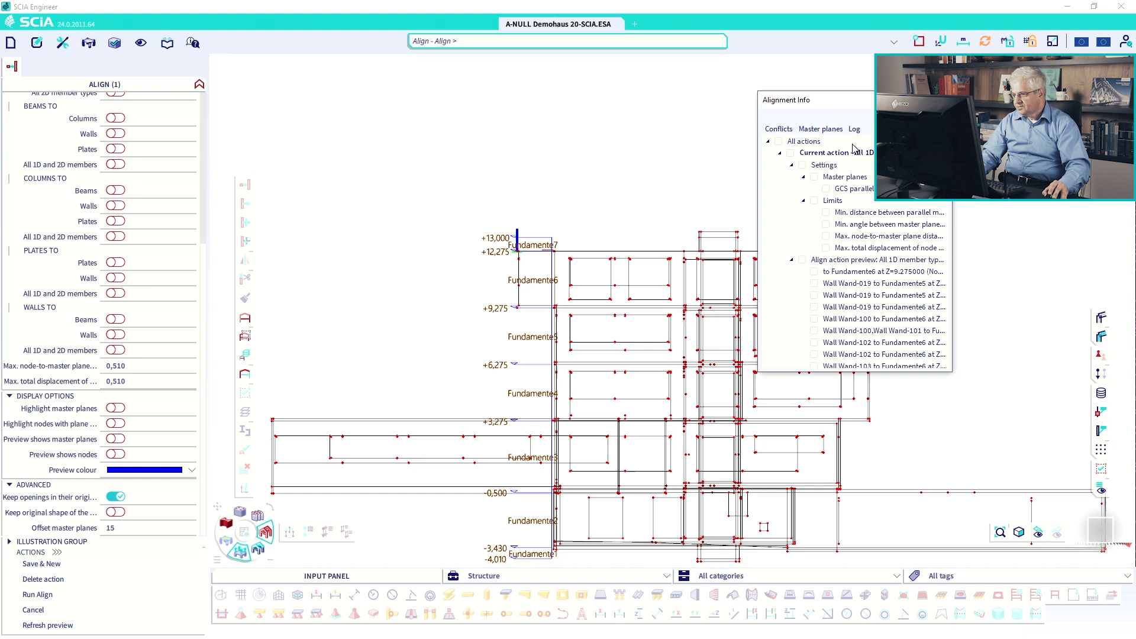
pyautogui.click(778, 141)
pyautogui.scroll(5, 575, 309)
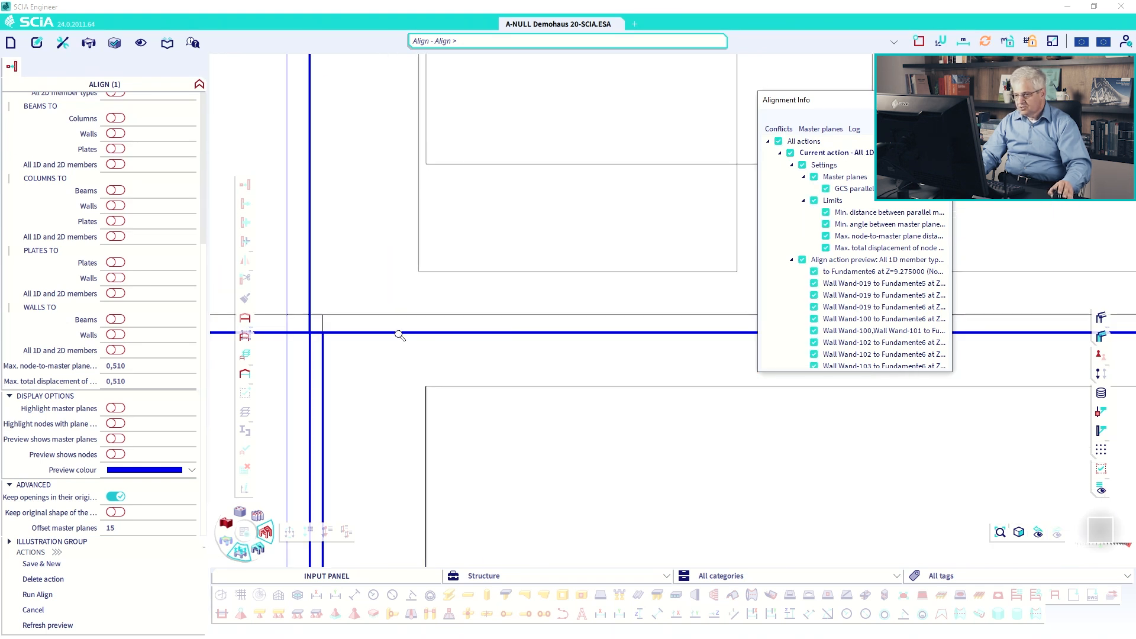
pyautogui.scroll(-4, 326, 340)
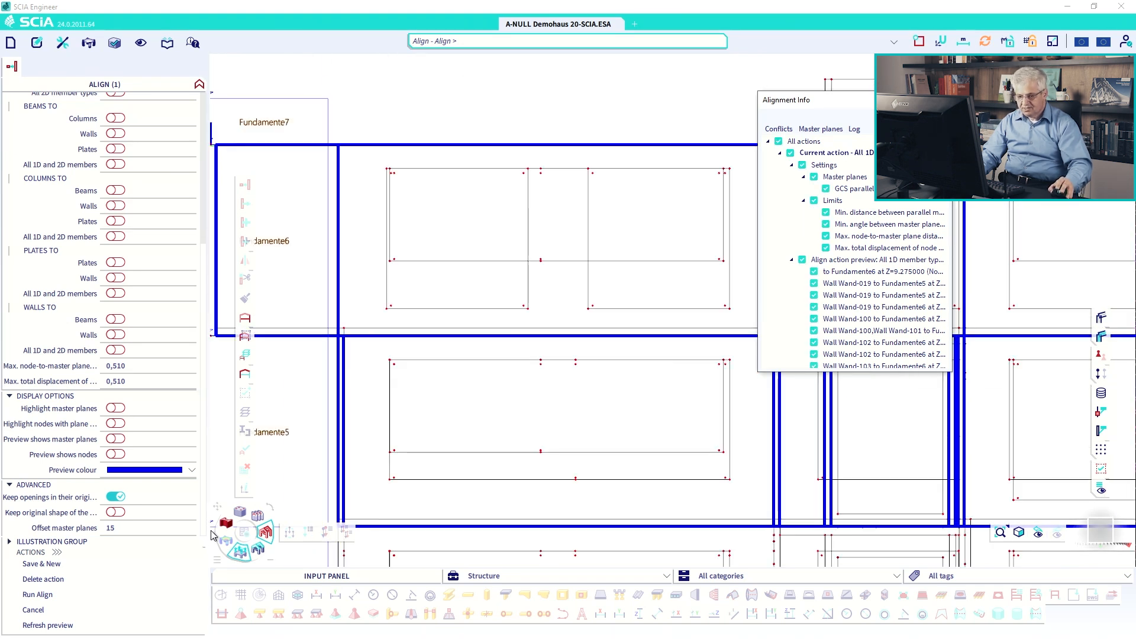
pyautogui.click(67, 595)
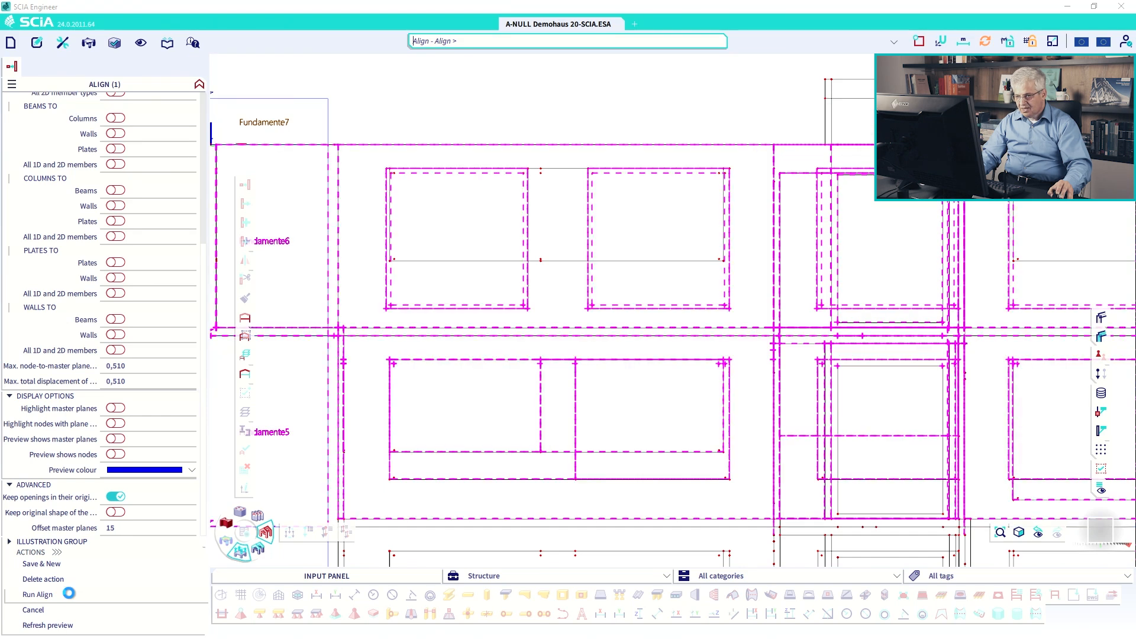
pyautogui.press('Escape')
# Examine the aligned upper storeys in 3D, comparing the slab edge with the +9,275 level and checking the model shaded and in wireframe.
pyautogui.scroll(-4, 735, 351)
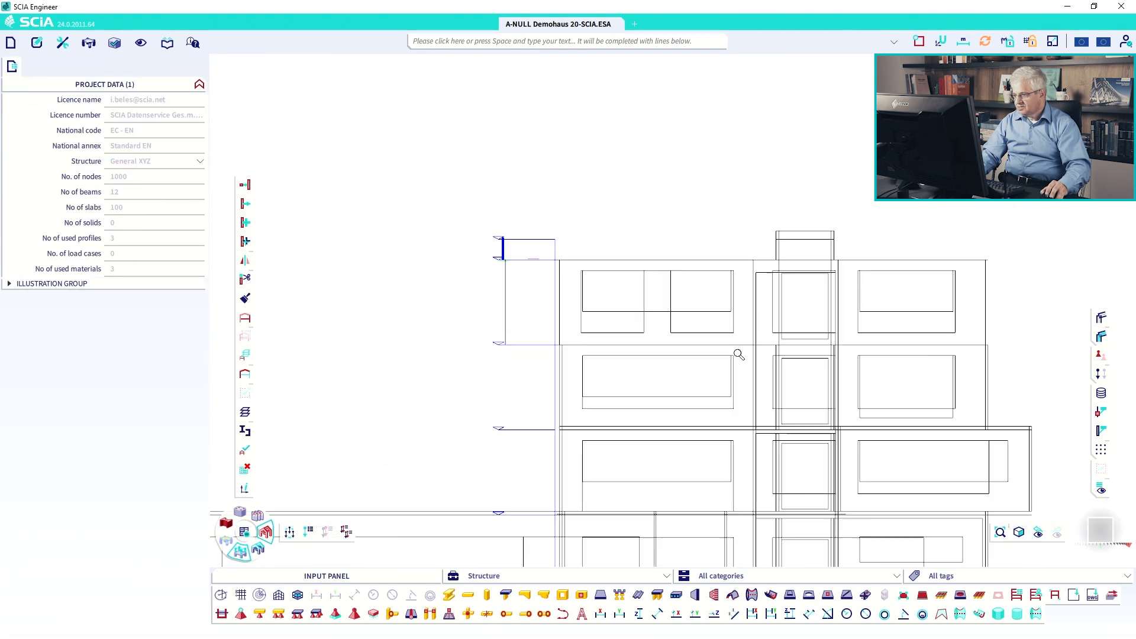
pyautogui.keyDown('ctrl'); pyautogui.moveTo(736, 351); pyautogui.dragTo(711, 366, button='right'); pyautogui.keyUp('ctrl')
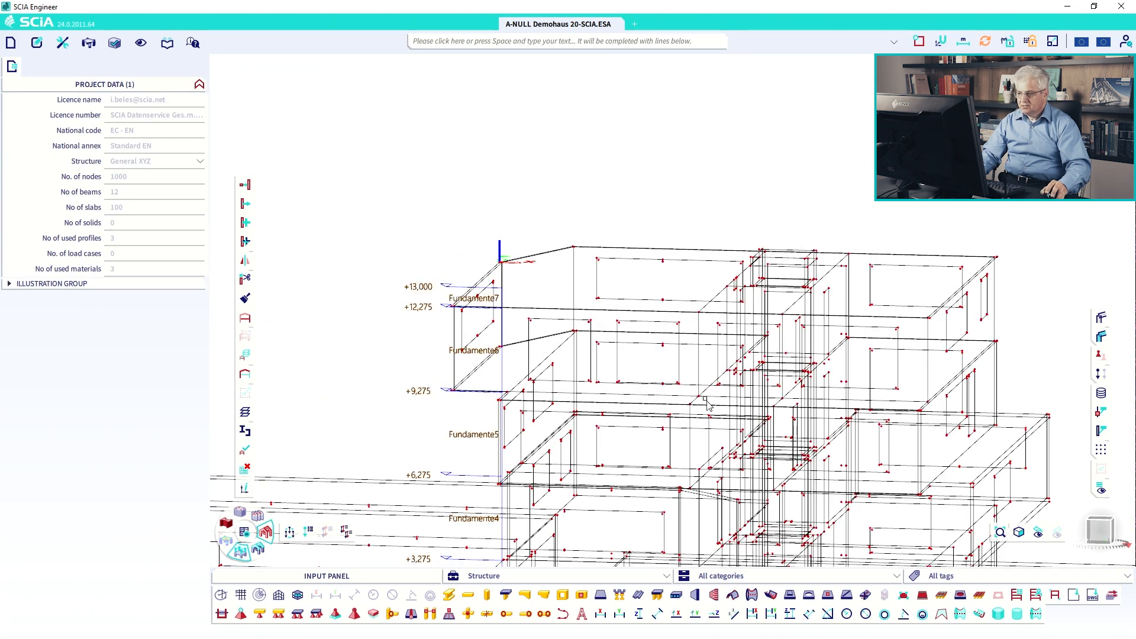
pyautogui.scroll(-2, 704, 398)
pyautogui.scroll(6, 608, 400)
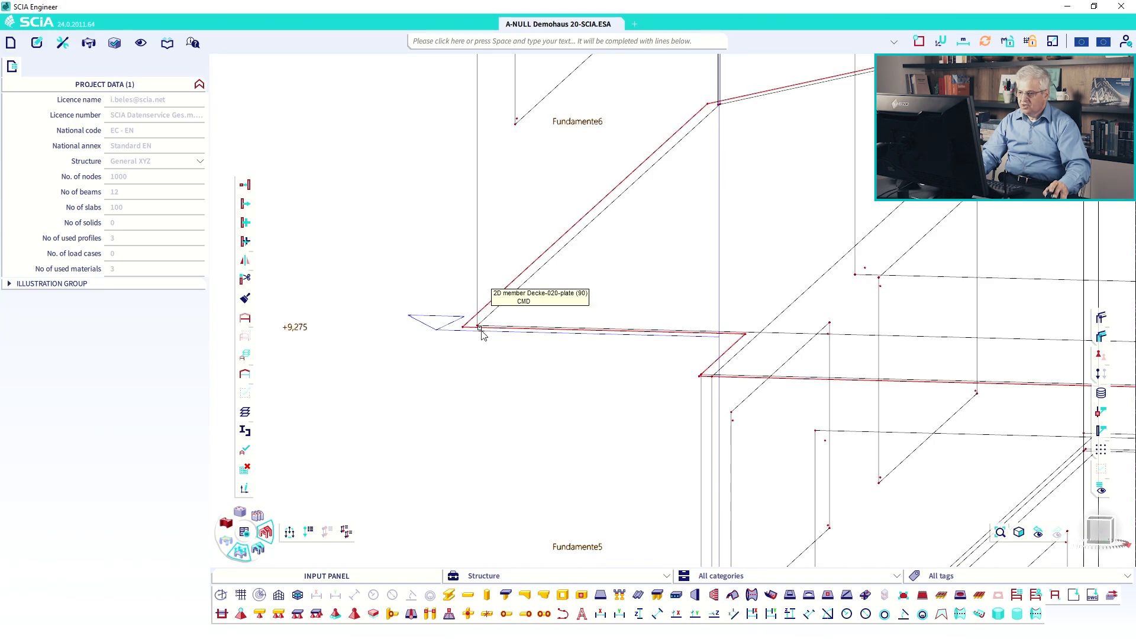
pyautogui.scroll(-4, 495, 337)
pyautogui.scroll(-5, 501, 342)
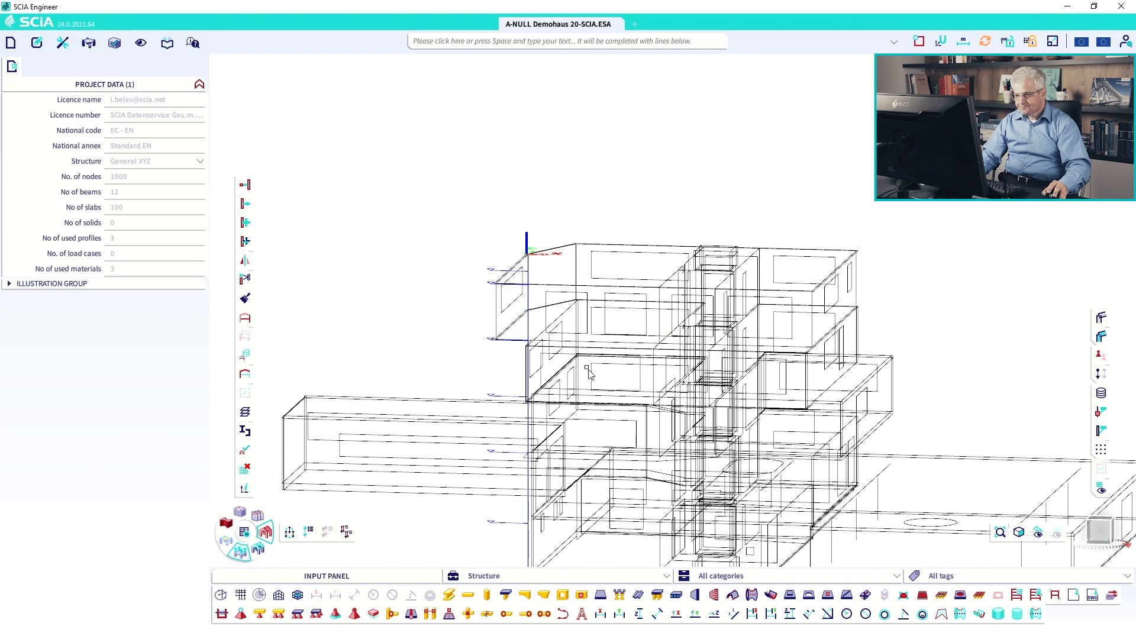
pyautogui.keyDown('ctrl'); pyautogui.moveTo(609, 372); pyautogui.dragTo(621, 376, button='right'); pyautogui.keyUp('ctrl')
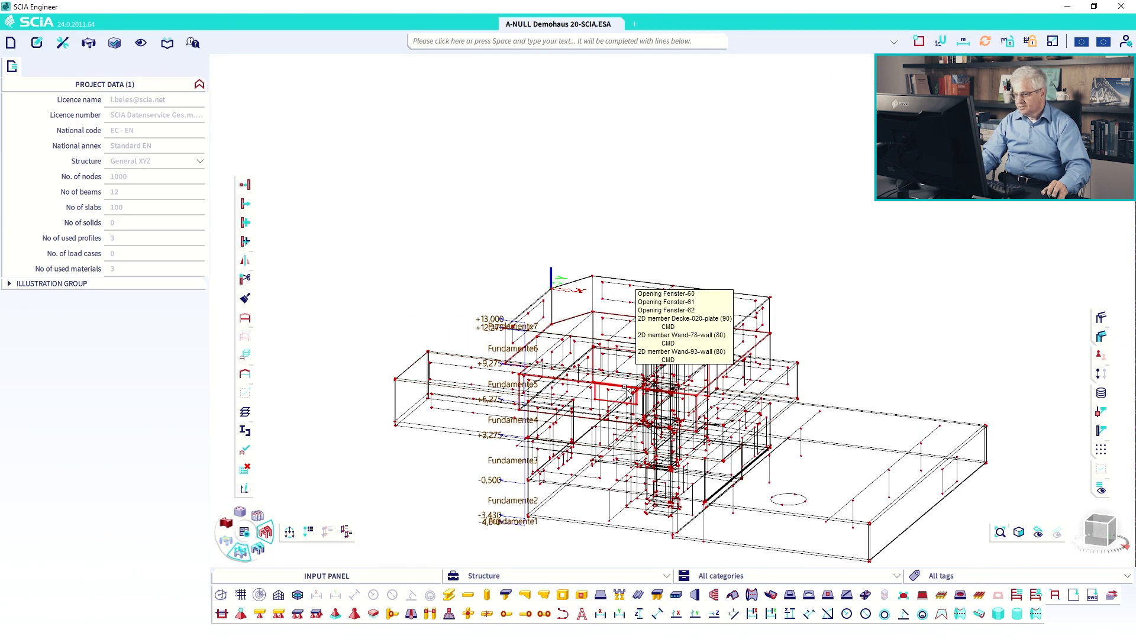
pyautogui.moveTo(621, 377); pyautogui.dragTo(582, 316, button='middle')
pyautogui.keyDown('ctrl'); pyautogui.moveTo(582, 319); pyautogui.dragTo(583, 355, button='right'); pyautogui.keyUp('ctrl')
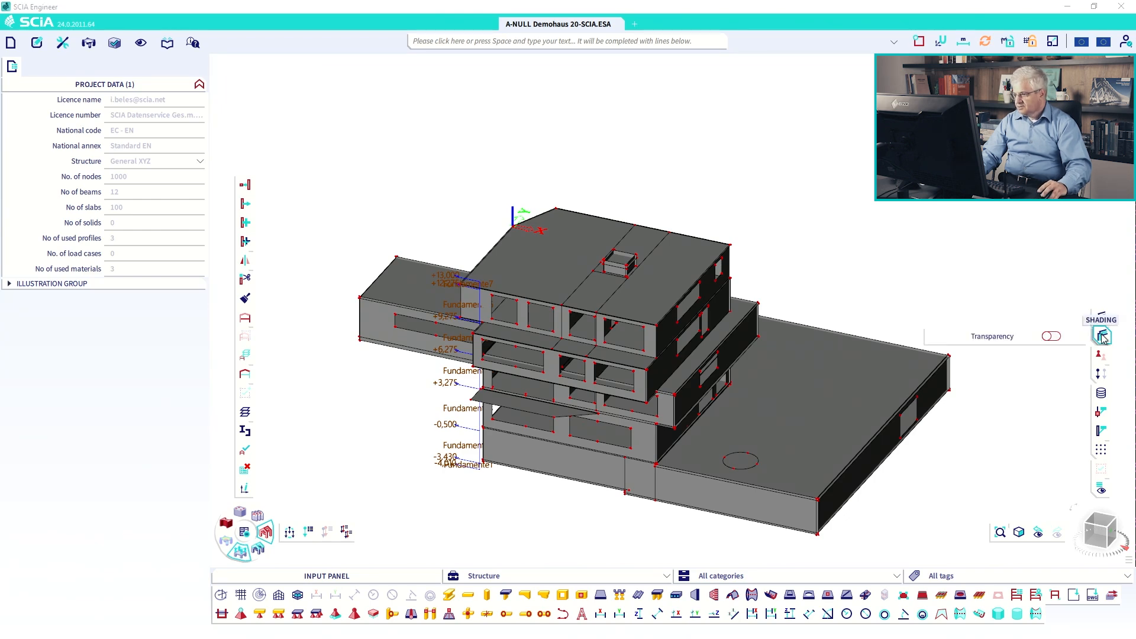
pyautogui.click(1049, 333)
pyautogui.scroll(3, 742, 461)
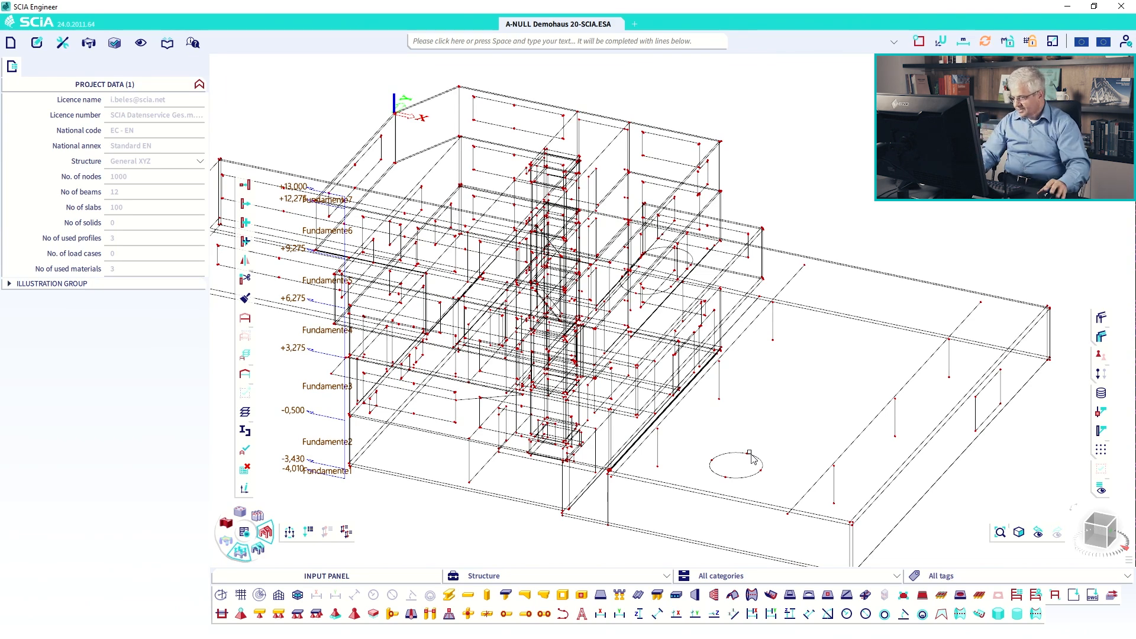
pyautogui.moveTo(787, 392); pyautogui.dragTo(773, 330, button='middle')
# In front view, isolate the members crossing or touching the -0,500 level so that only the lower storeys are displayed.
pyautogui.click(1093, 531)
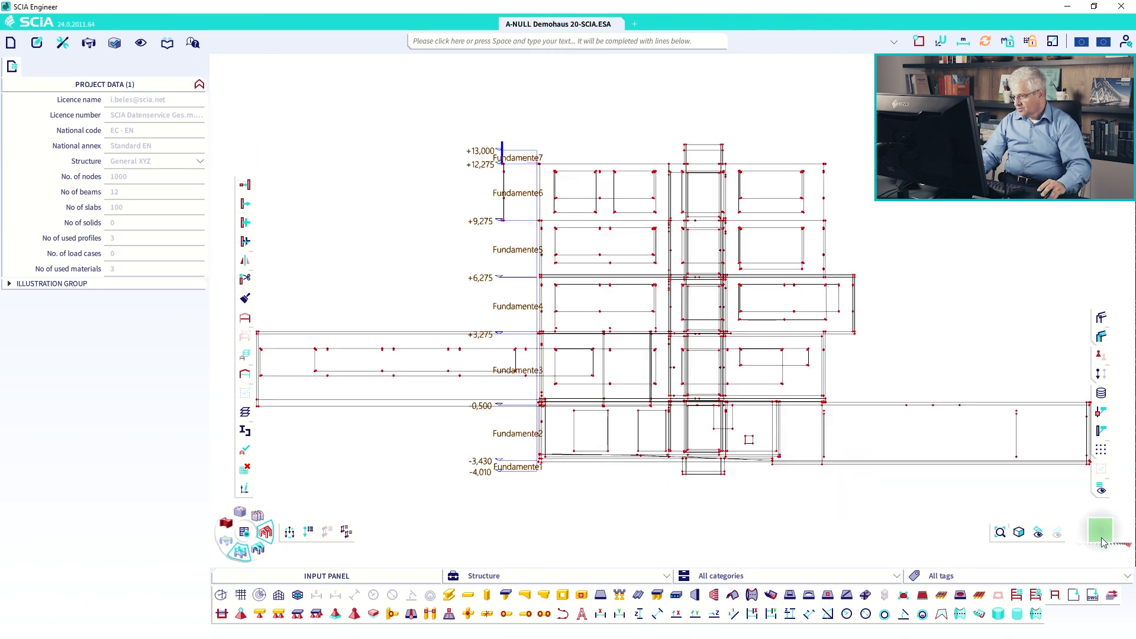
pyautogui.moveTo(925, 431); pyautogui.dragTo(732, 406, button='middle')
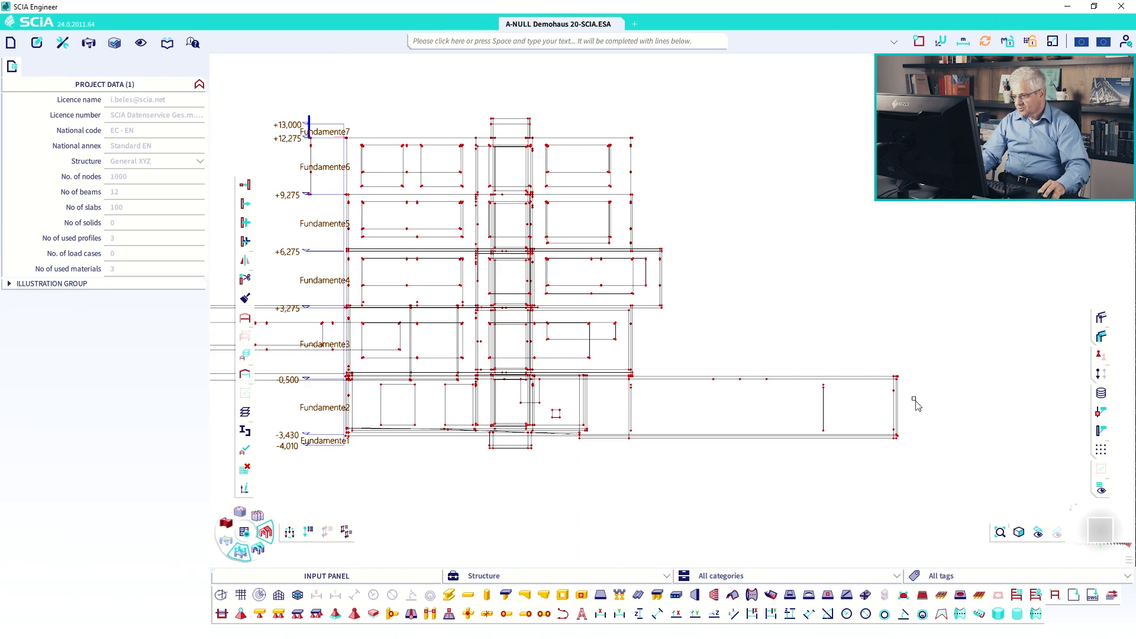
pyautogui.moveTo(587, 400); pyautogui.dragTo(306, 373)
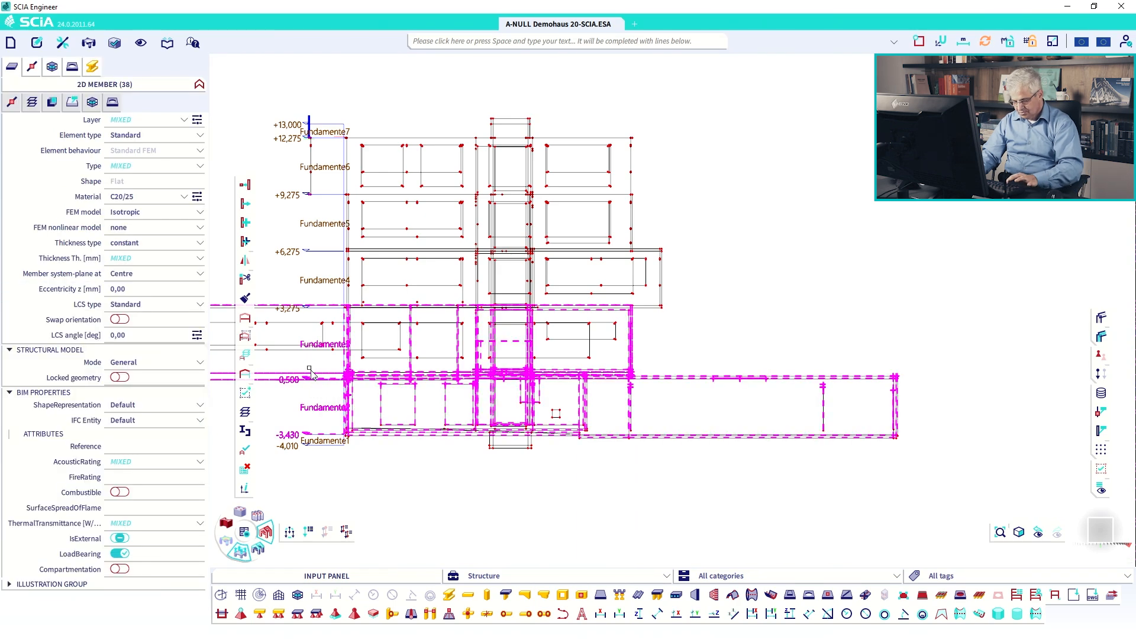
pyautogui.hotkey('ctrl', 'q')
pyautogui.press('Escape')
# Select the nodes of the two rows of downstand beams and columns just below the garage slab.
pyautogui.moveTo(664, 427)
pyautogui.keyDown('ctrl'); pyautogui.mouseDown(button='right')
pyautogui.moveTo(645, 441)
pyautogui.moveTo(659, 433)
pyautogui.mouseUp(button='right'); pyautogui.keyUp('ctrl')
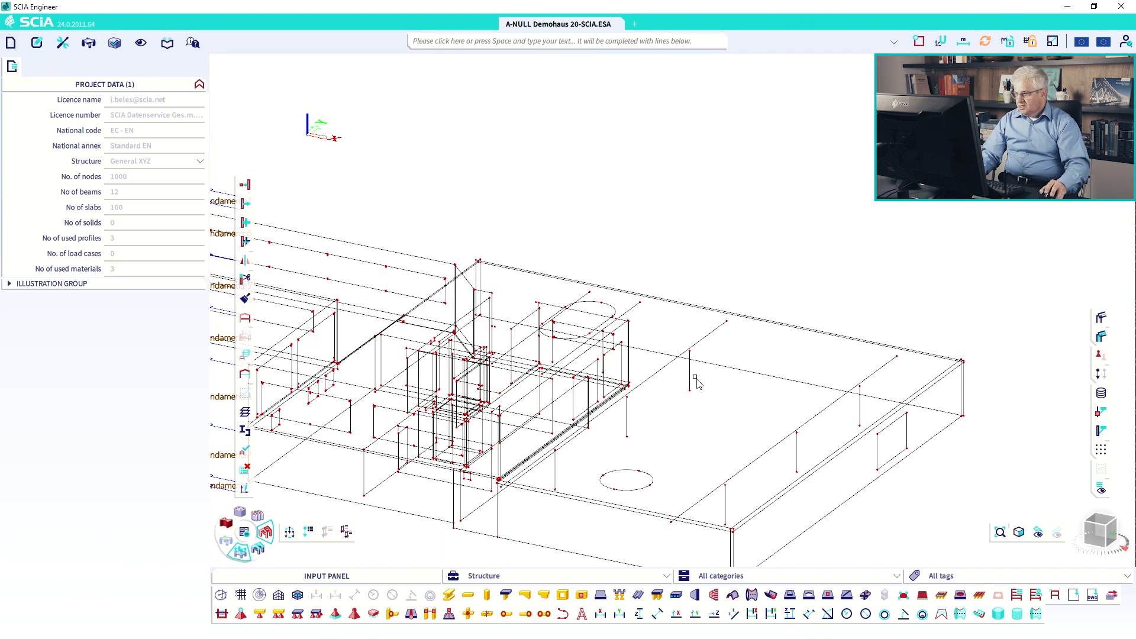
pyautogui.keyDown('shift'); pyautogui.moveTo(785, 366); pyautogui.dragTo(771, 288, button='right'); pyautogui.keyUp('shift')
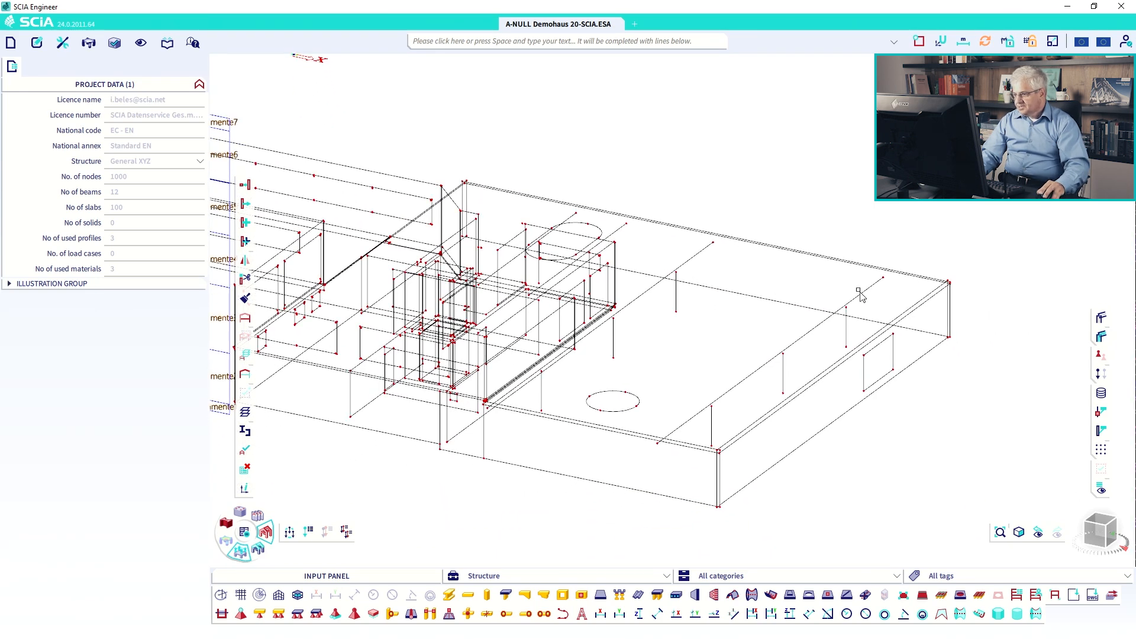
pyautogui.moveTo(867, 255); pyautogui.dragTo(902, 285)
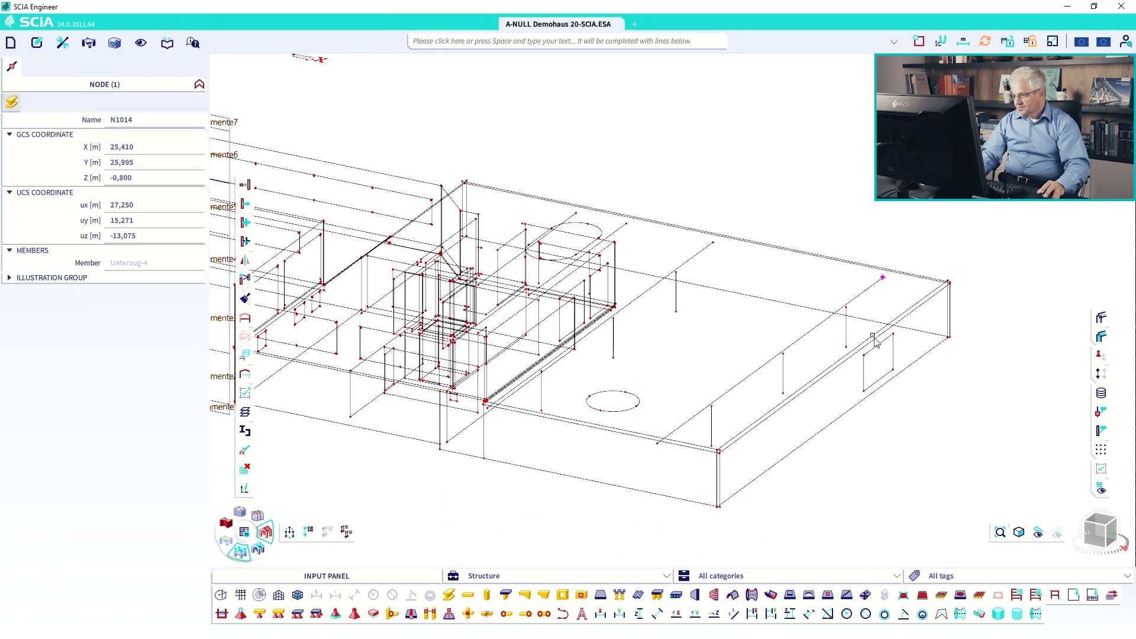
pyautogui.click(1093, 531)
pyautogui.moveTo(1006, 387); pyautogui.dragTo(1038, 434)
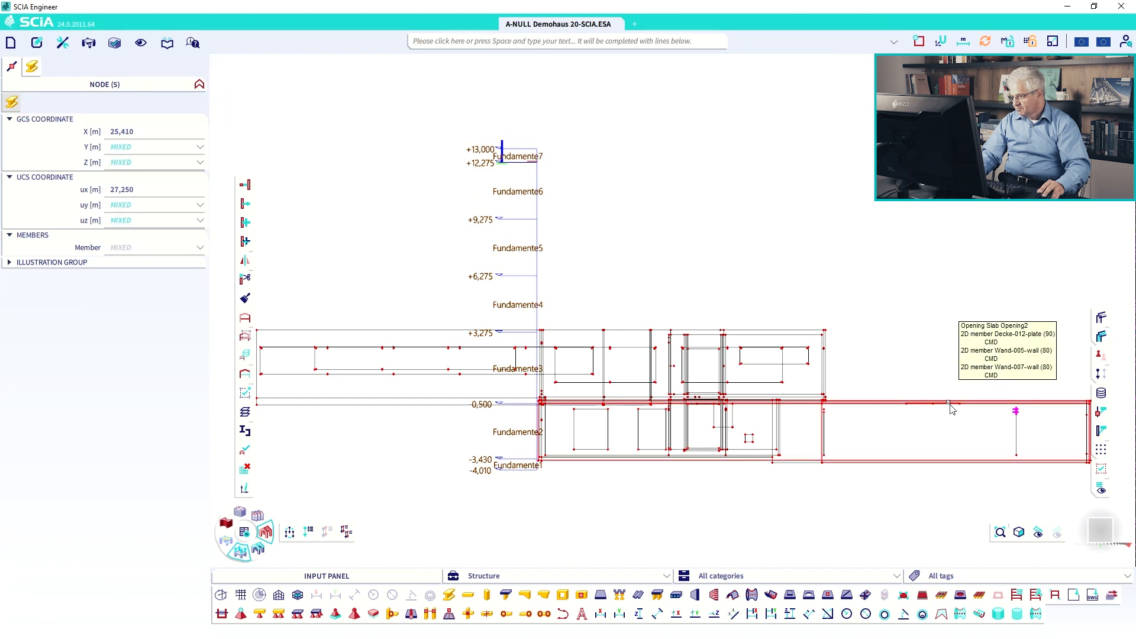
pyautogui.moveTo(818, 422); pyautogui.dragTo(839, 406)
pyautogui.moveTo(914, 417); pyautogui.dragTo(787, 417, button='middle')
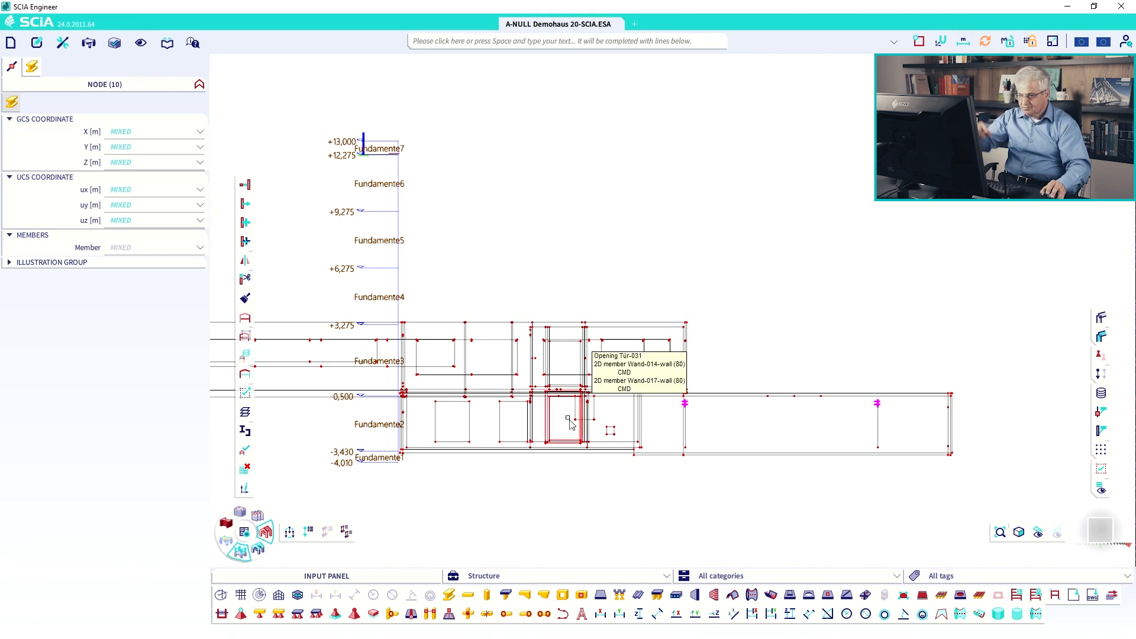
# Add all nodes and slabs around the -0,500 level across the full building width to the selection.
pyautogui.scroll(4, 375, 392)
pyautogui.scroll(-4, 419, 407)
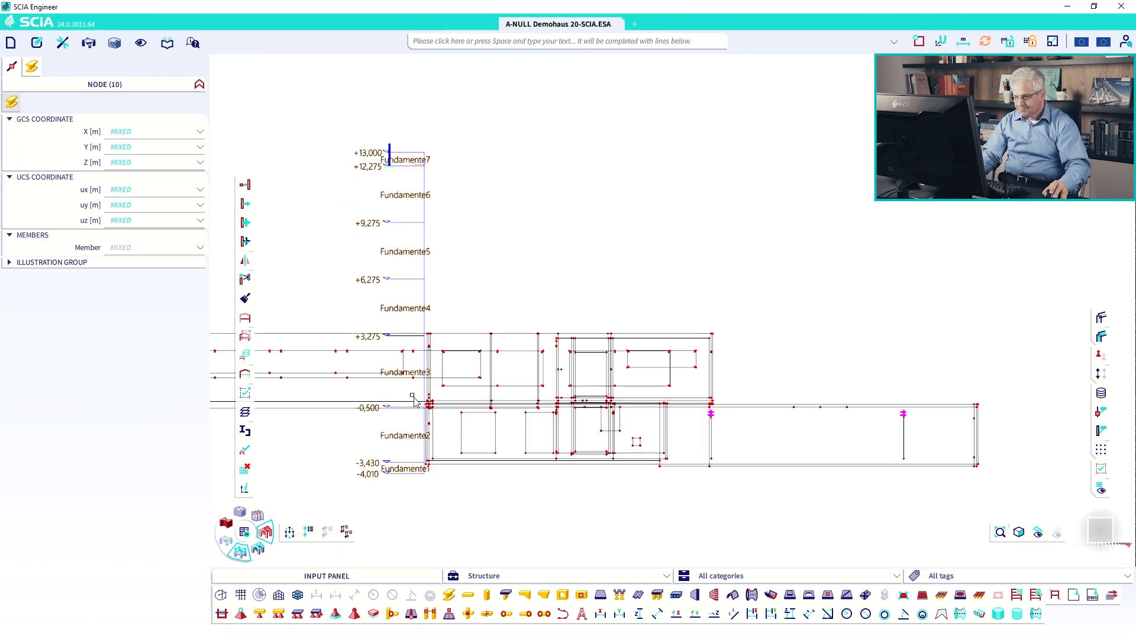
pyautogui.moveTo(412, 396); pyautogui.dragTo(999, 423)
pyautogui.moveTo(409, 389); pyautogui.dragTo(997, 417)
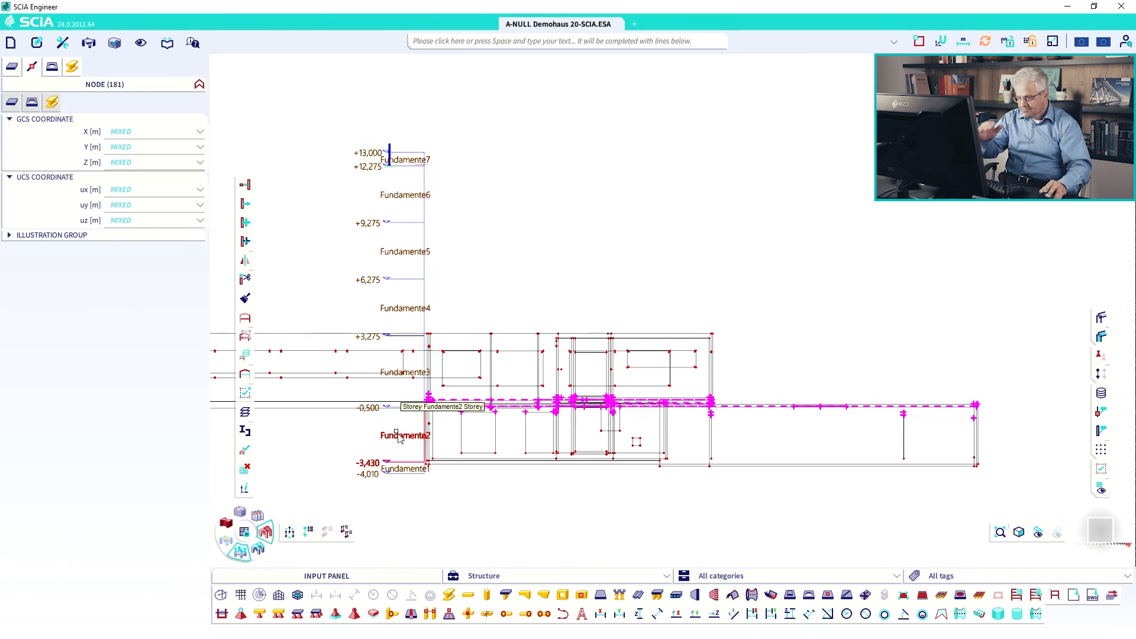
pyautogui.scroll(-4, 377, 427)
pyautogui.moveTo(282, 412); pyautogui.dragTo(680, 422)
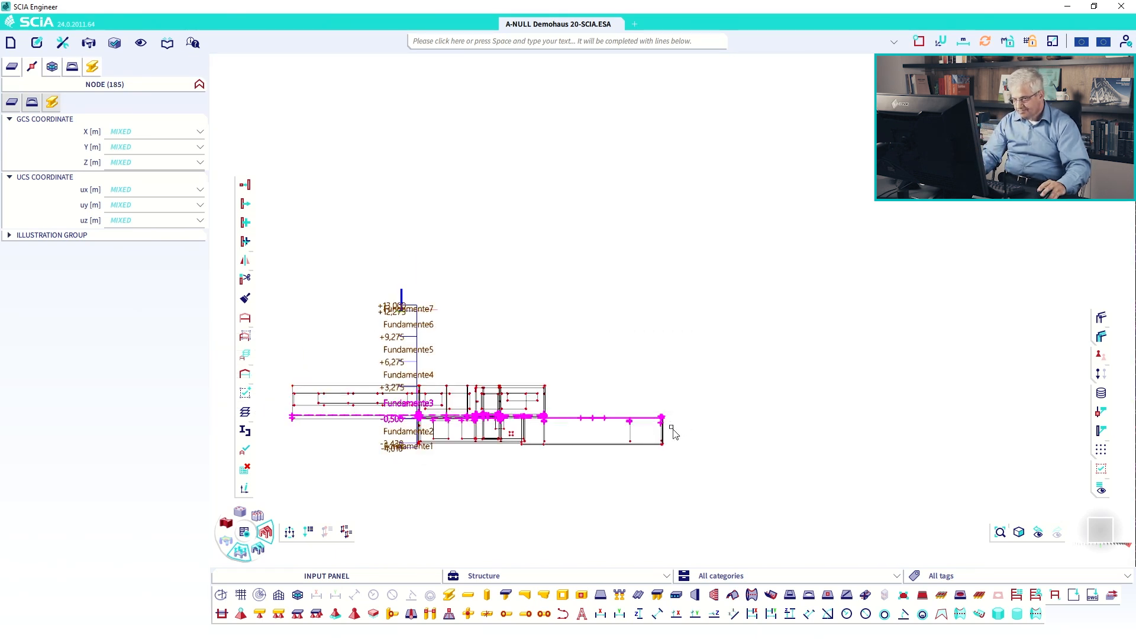
# Set up an Align action for the selection with storey planes as the only master planes and preview all its actions.
pyautogui.click(248, 187)
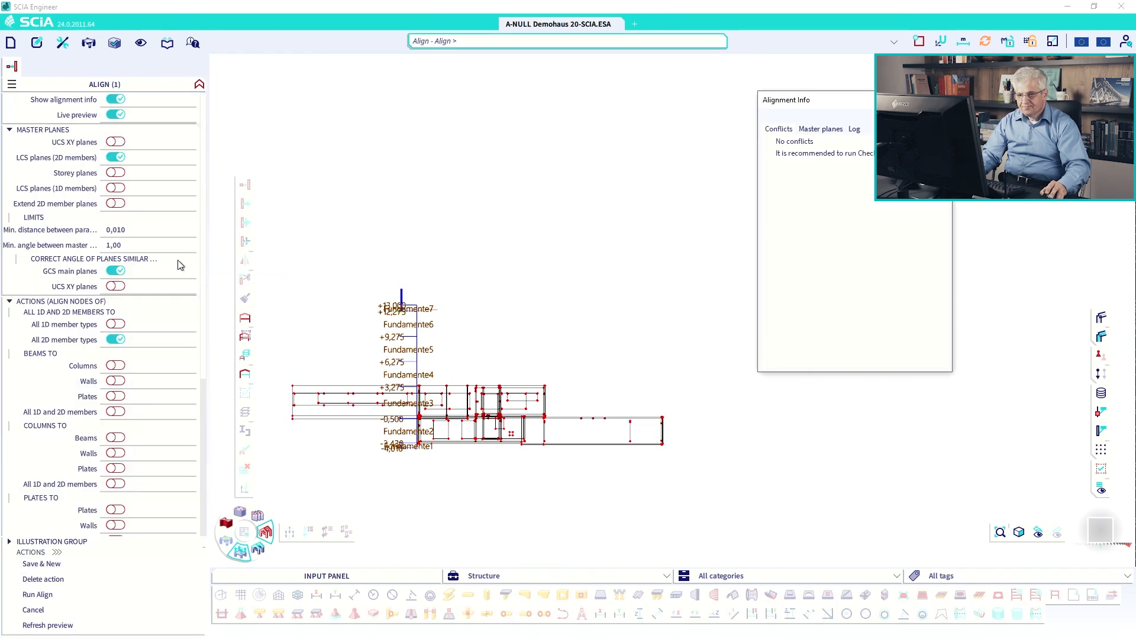
pyautogui.click(113, 158)
pyautogui.click(114, 173)
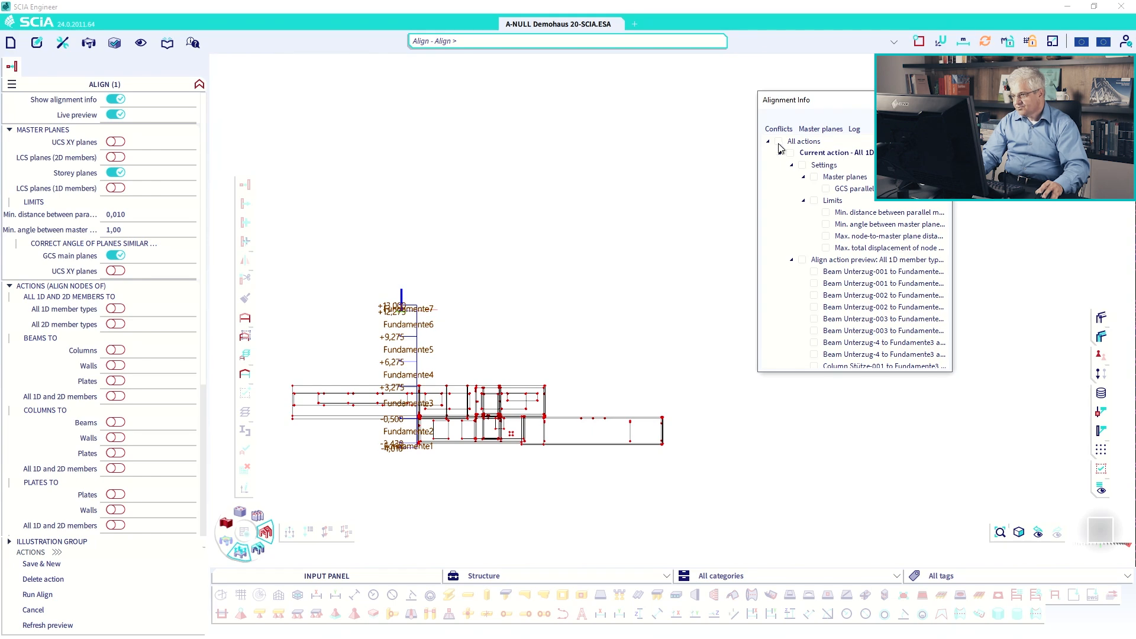
pyautogui.click(778, 141)
pyautogui.scroll(6, 523, 384)
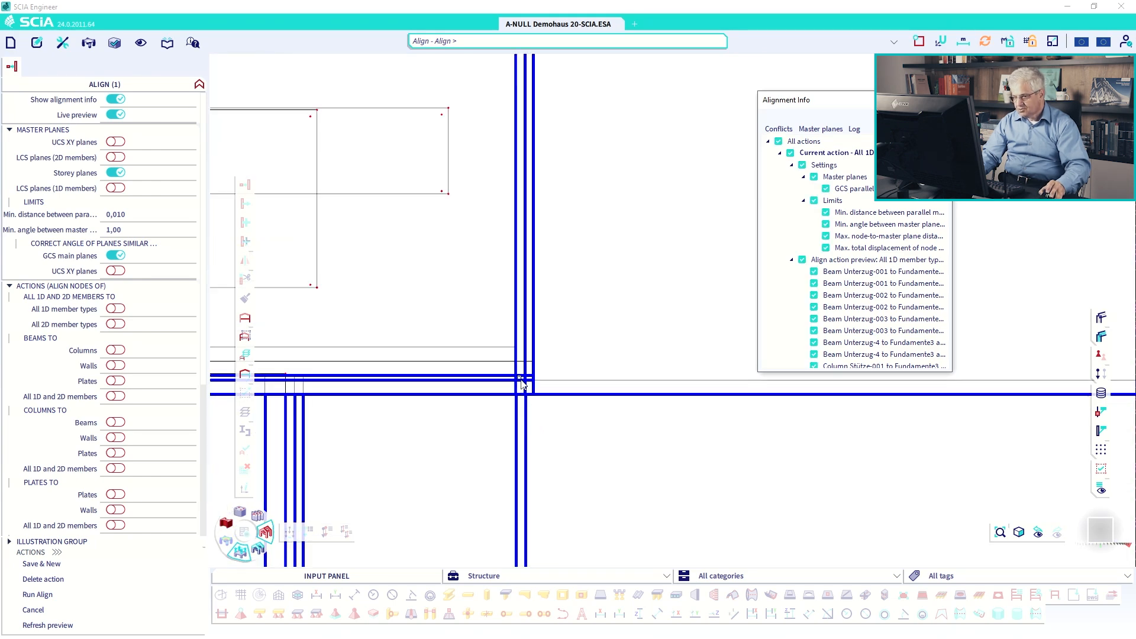
pyautogui.scroll(-7, 523, 385)
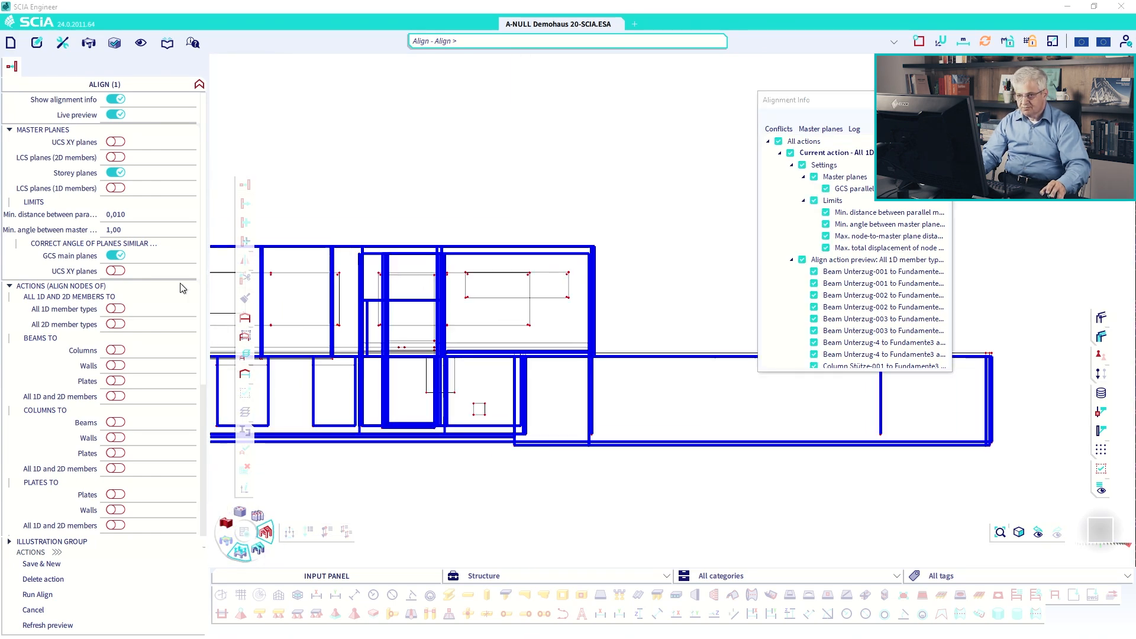
# Set the maximum node-to-master plane distance to 0,6, preview all actions again and run the alignment to the storey planes.
pyautogui.scroll(-9, 177, 296)
pyautogui.click(132, 368)
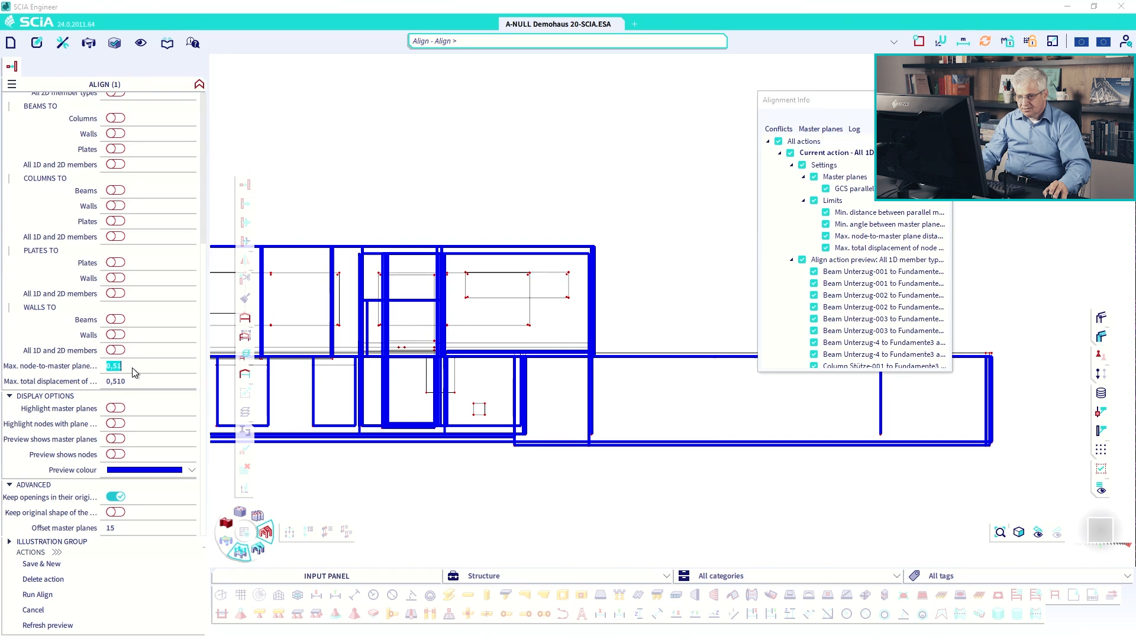
pyautogui.write('0,6')
pyautogui.click(134, 384)
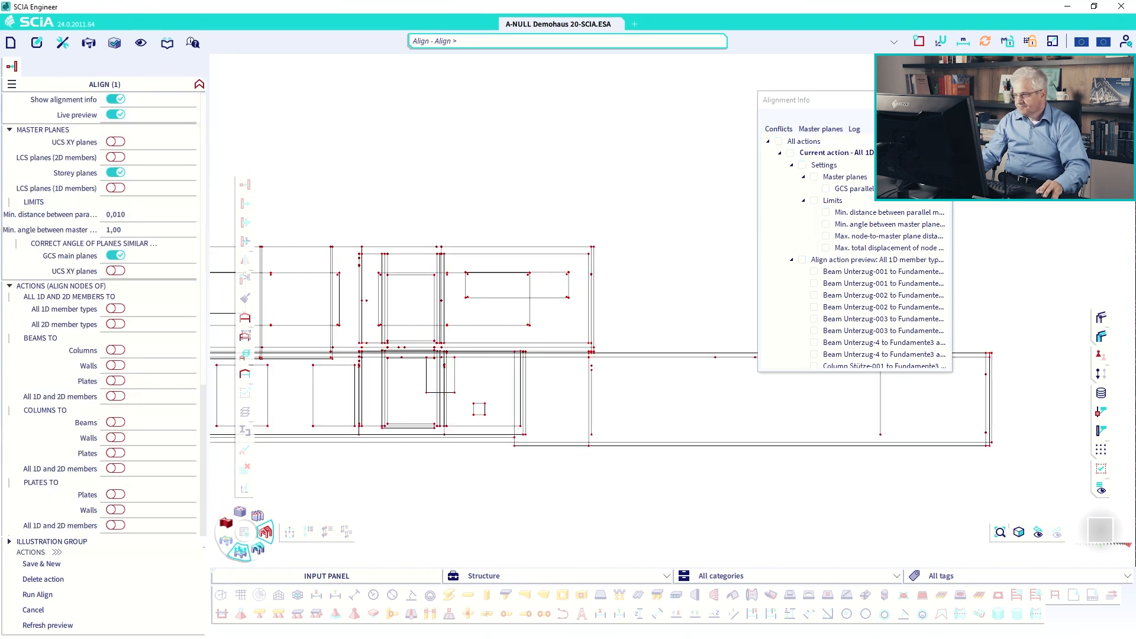
pyautogui.click(778, 141)
pyautogui.scroll(5, 576, 364)
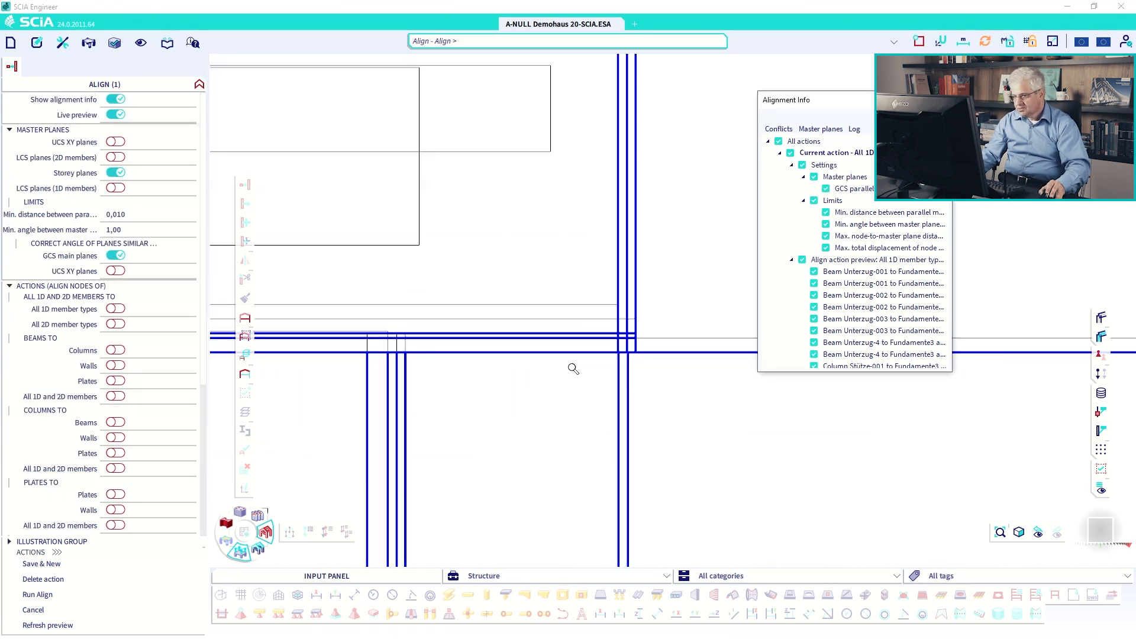
pyautogui.click(46, 594)
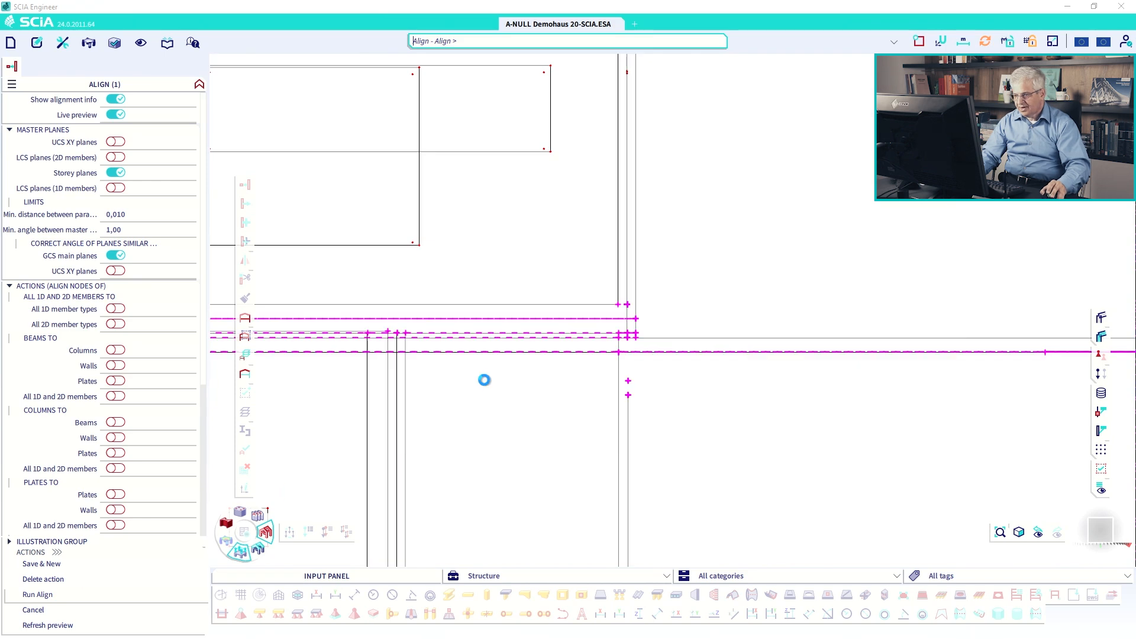
pyautogui.scroll(-5, 564, 384)
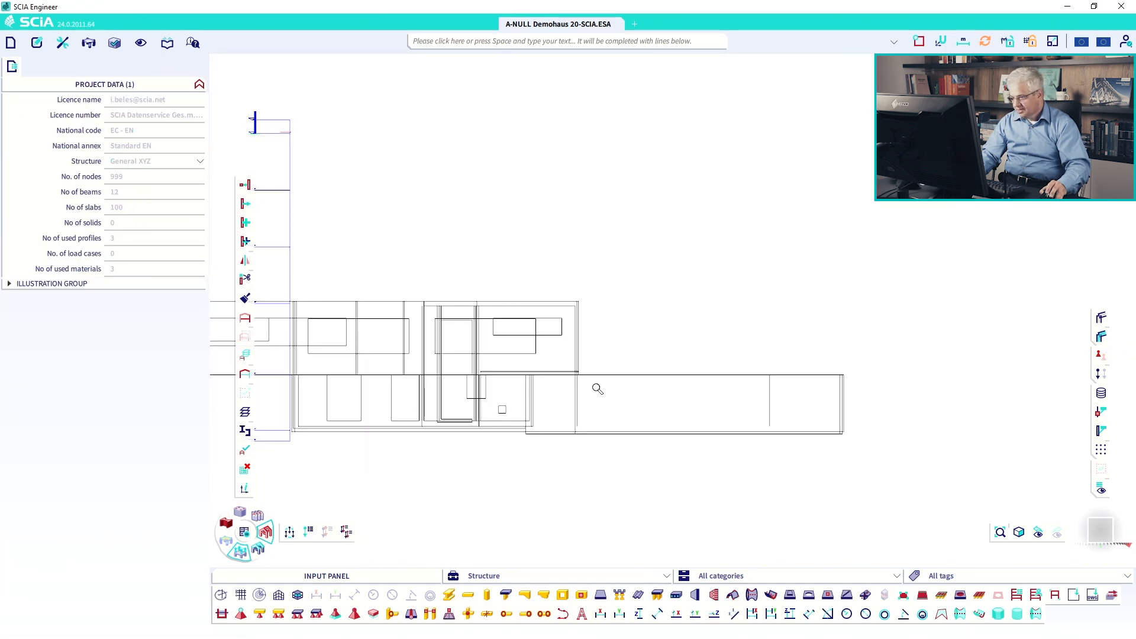
# Check the coordinates of the nodes along the outer garage downstand beam in a 3D view.
pyautogui.moveTo(765, 363); pyautogui.dragTo(782, 385)
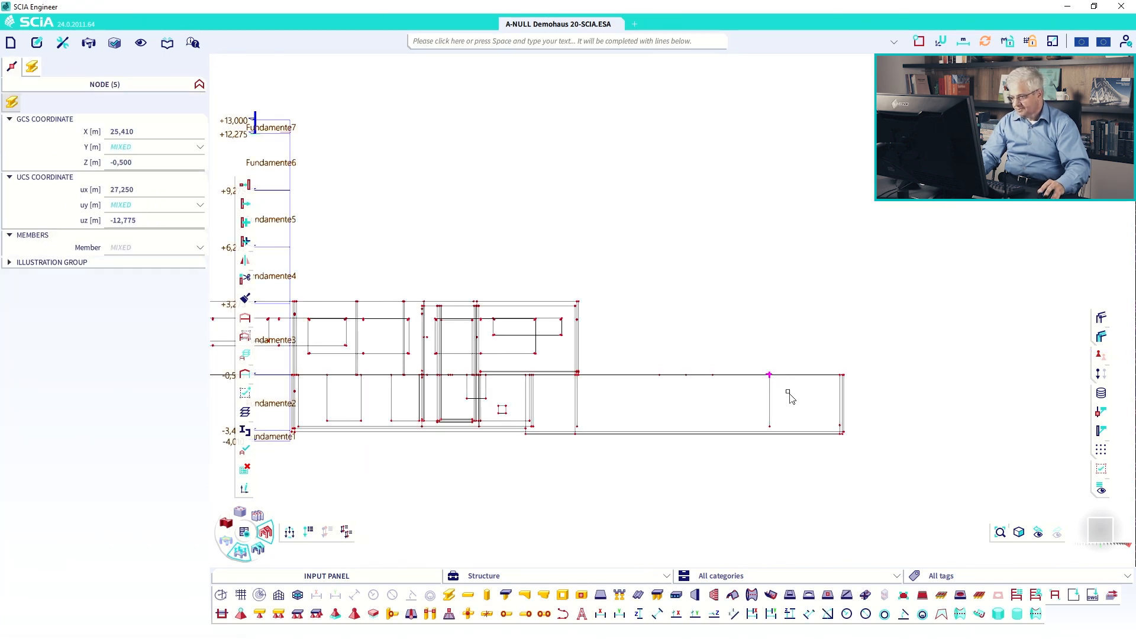
pyautogui.keyDown('ctrl'); pyautogui.moveTo(786, 392); pyautogui.dragTo(766, 407, button='right'); pyautogui.keyUp('ctrl')
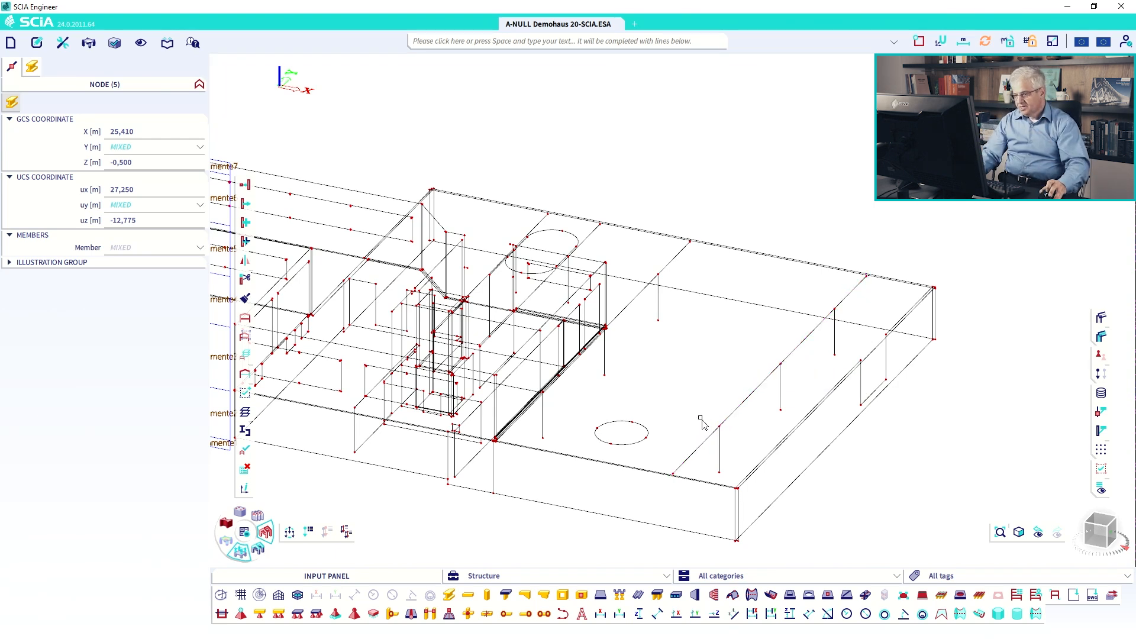
pyautogui.press('Escape')
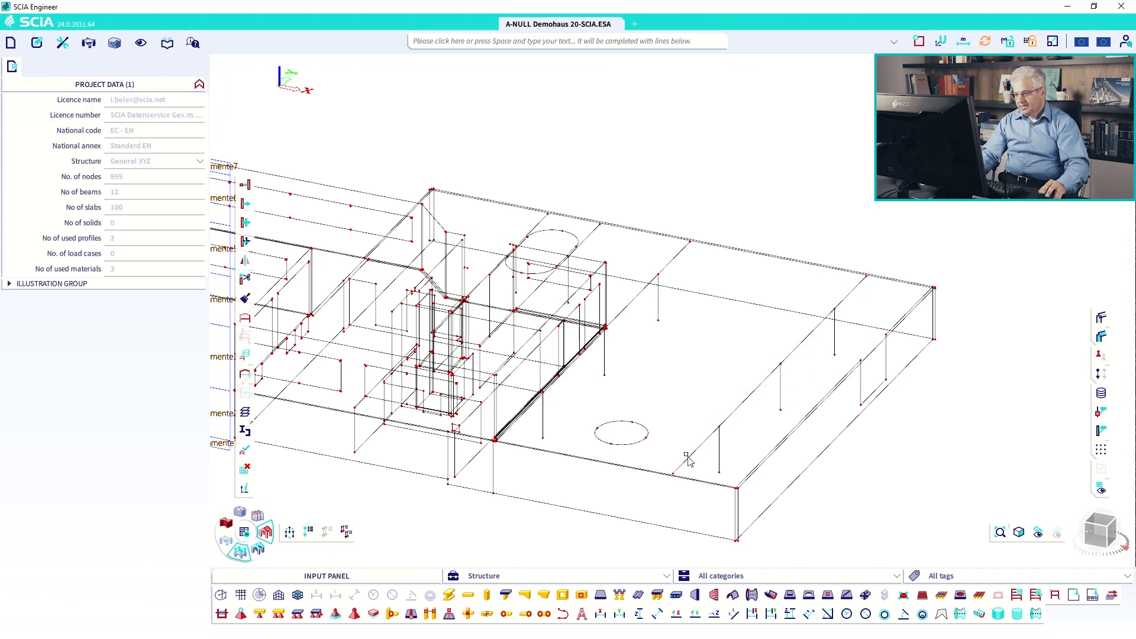
# Select the garage roof slab Decke-012 together with the two downstand beams that run across it.
pyautogui.click(708, 487)
pyautogui.click(722, 506)
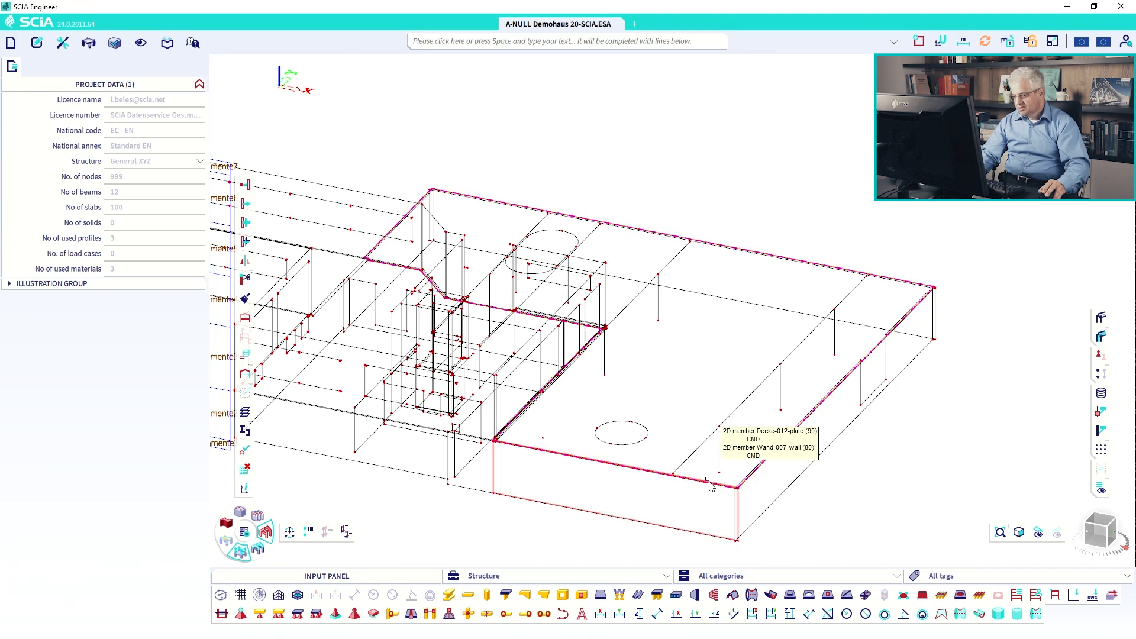
pyautogui.click(690, 464)
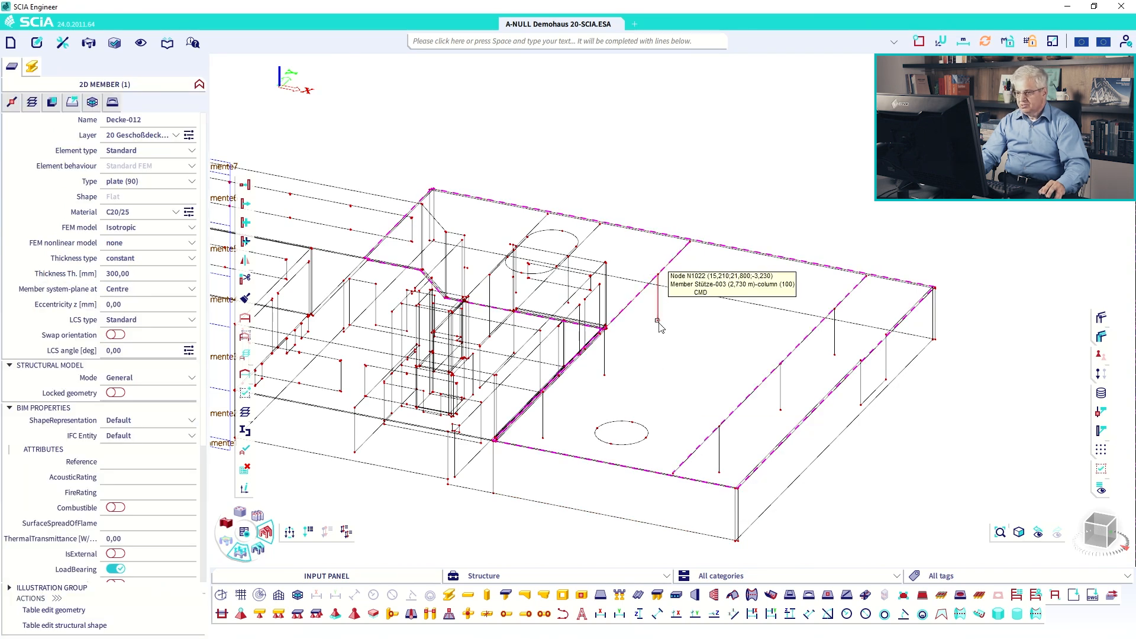
pyautogui.click(658, 326)
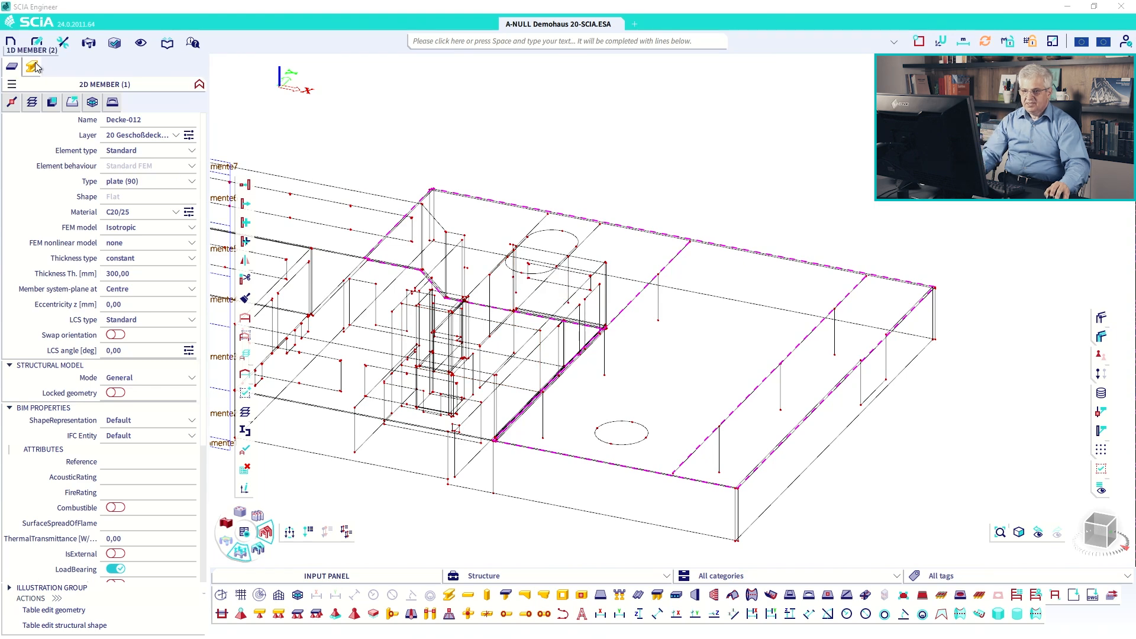
# Connect the selected slab and beams with the Connect members/nodes command, joining the 1D members as ribs, and clear the selection.
pyautogui.click(36, 42)
pyautogui.moveTo(133, 114)
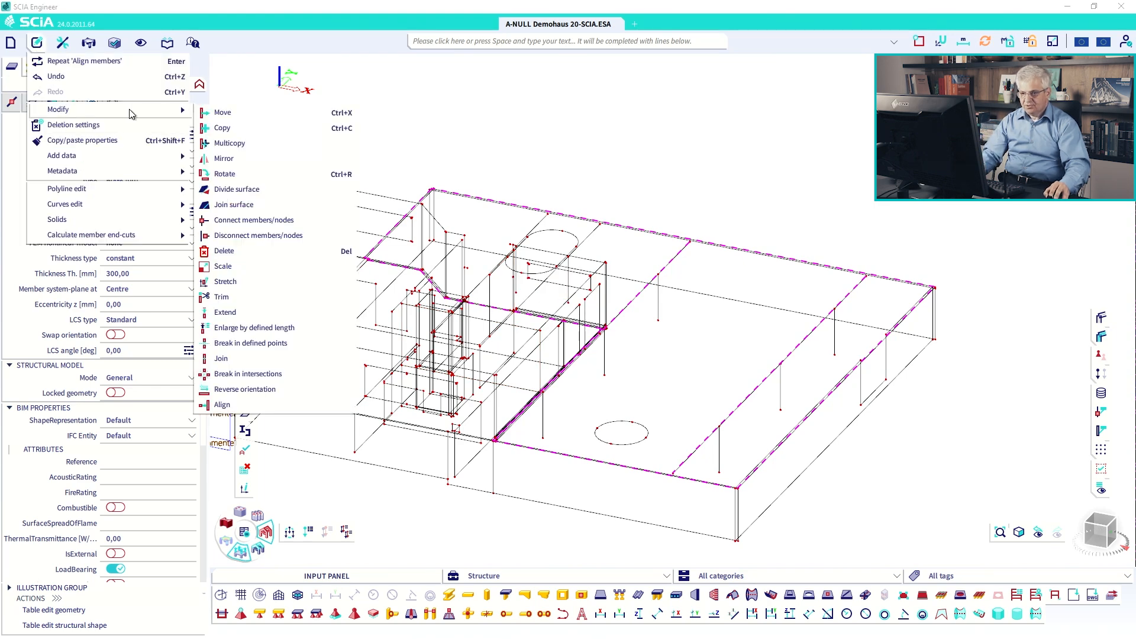
pyautogui.click(249, 220)
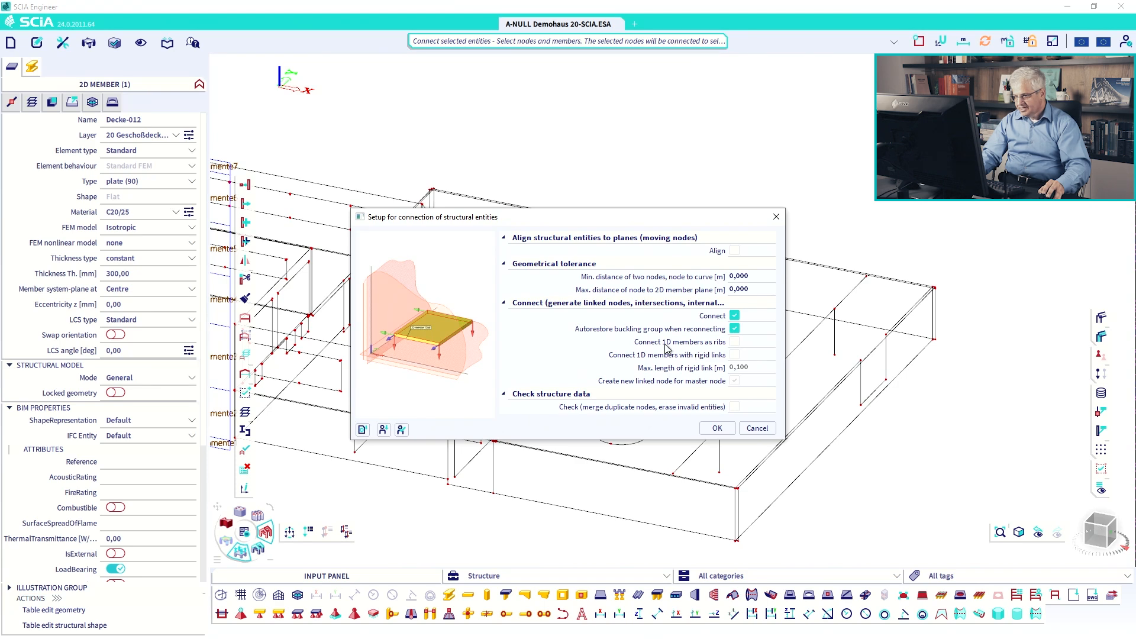
pyautogui.click(734, 341)
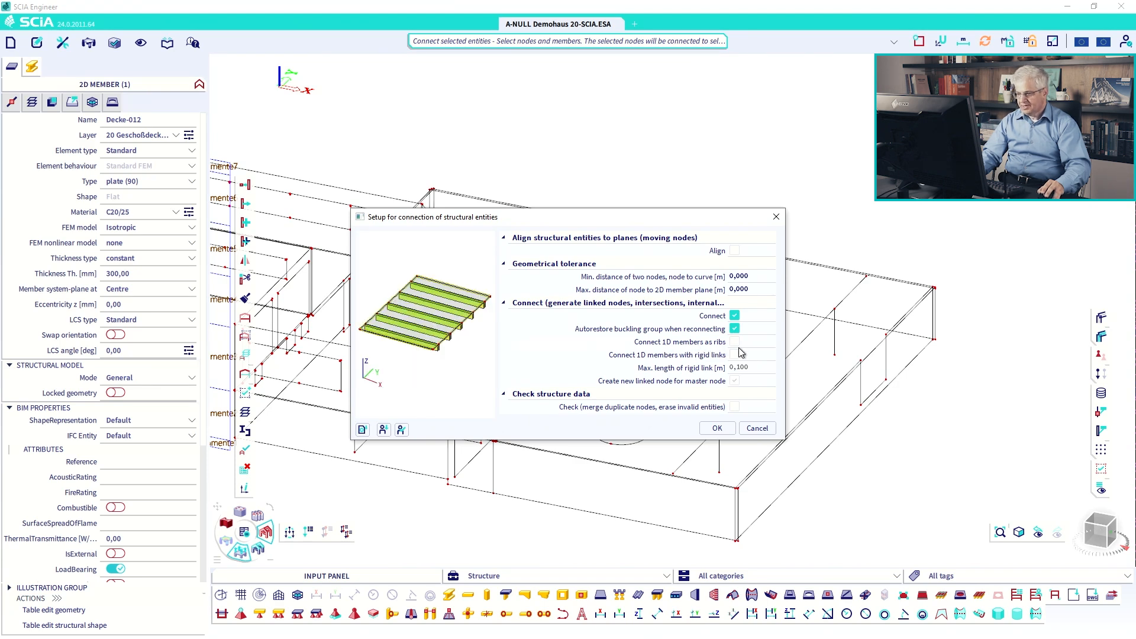
pyautogui.click(718, 430)
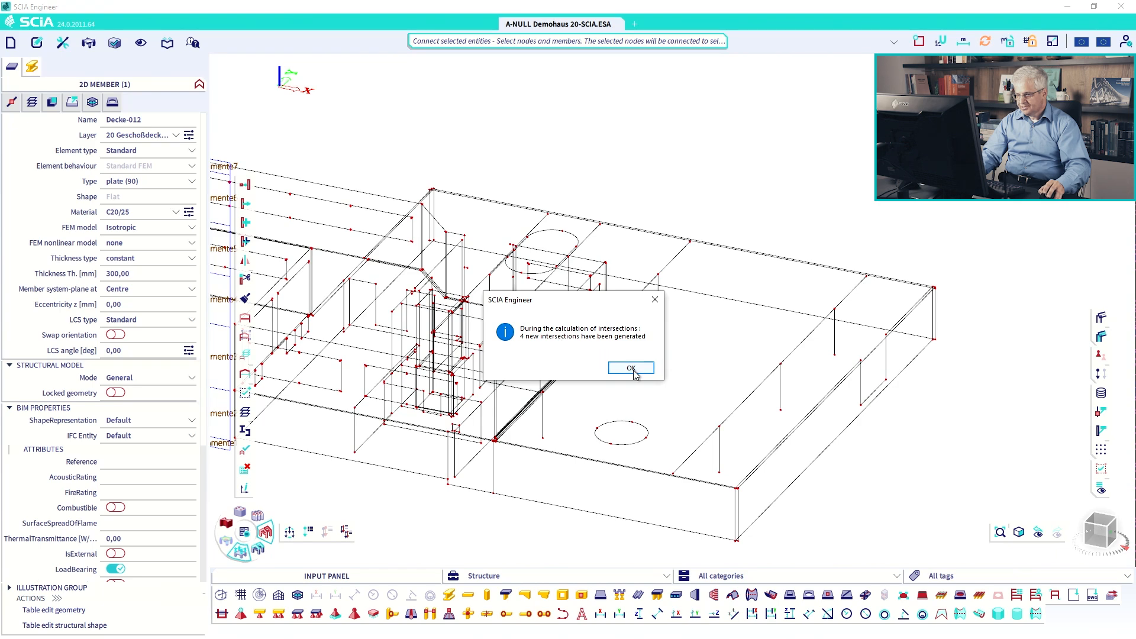
pyautogui.click(628, 367)
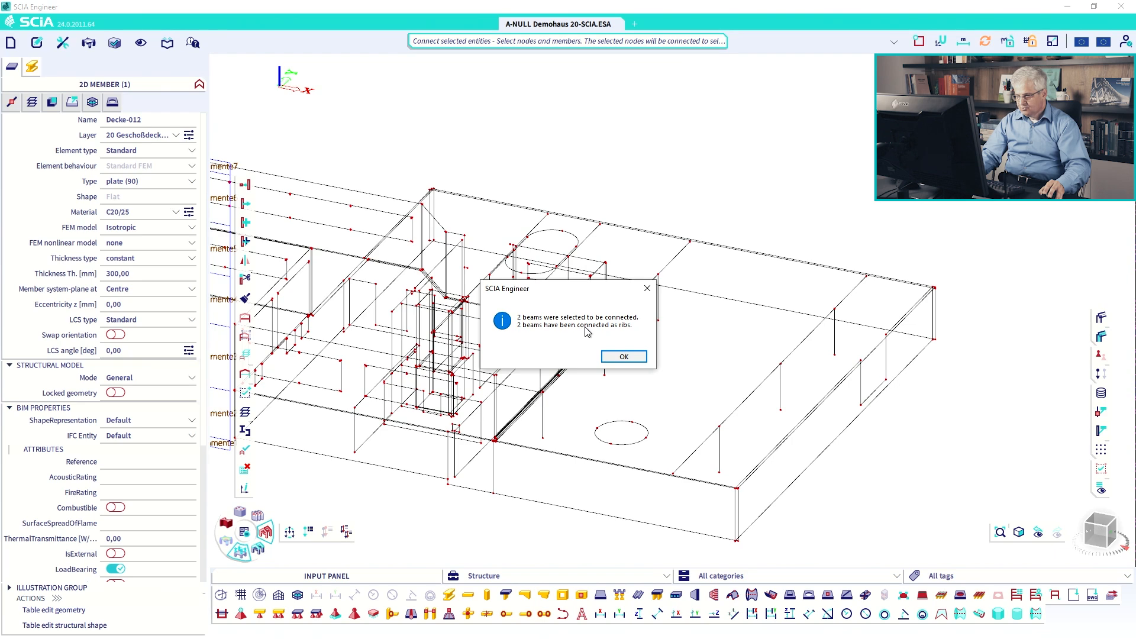
pyautogui.click(613, 356)
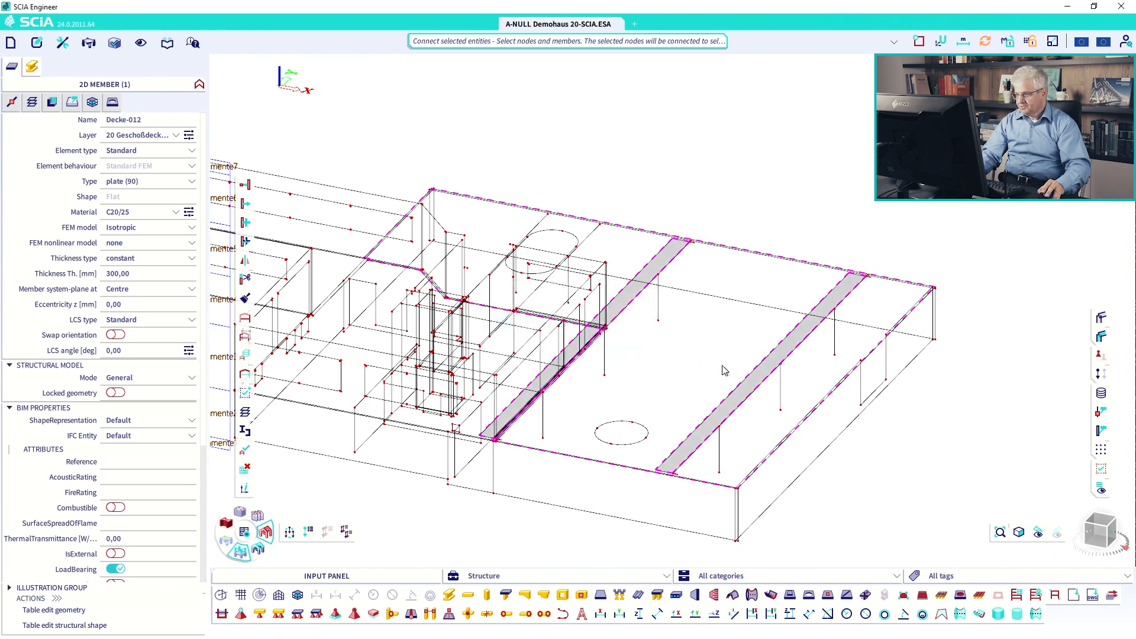
pyautogui.press('Escape')
pyautogui.click(762, 366)
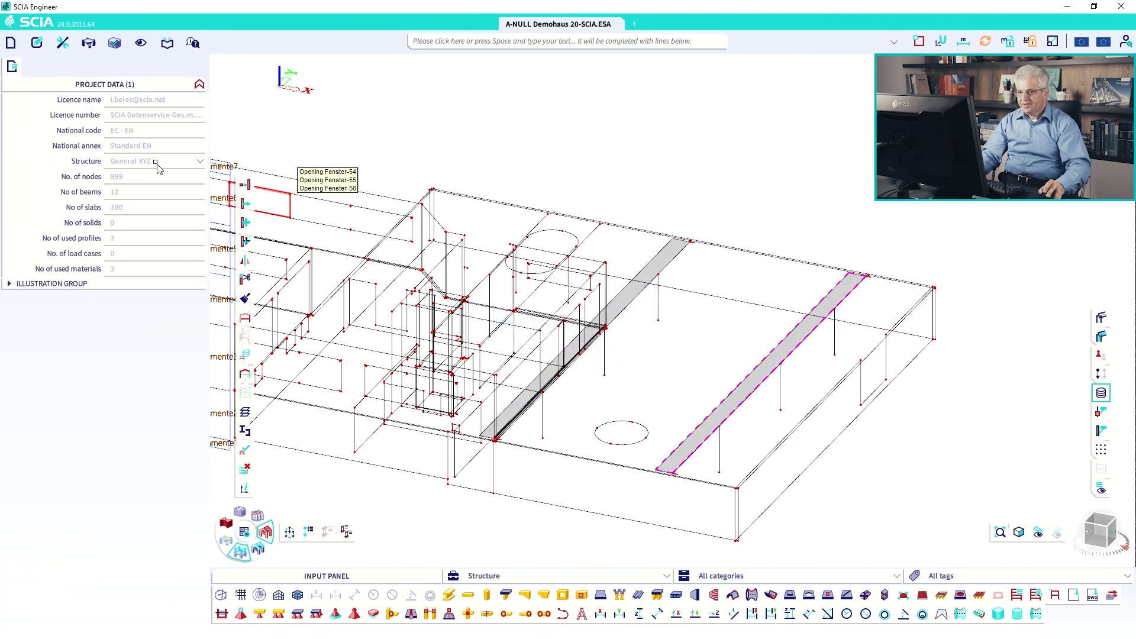
pyautogui.press('Escape')
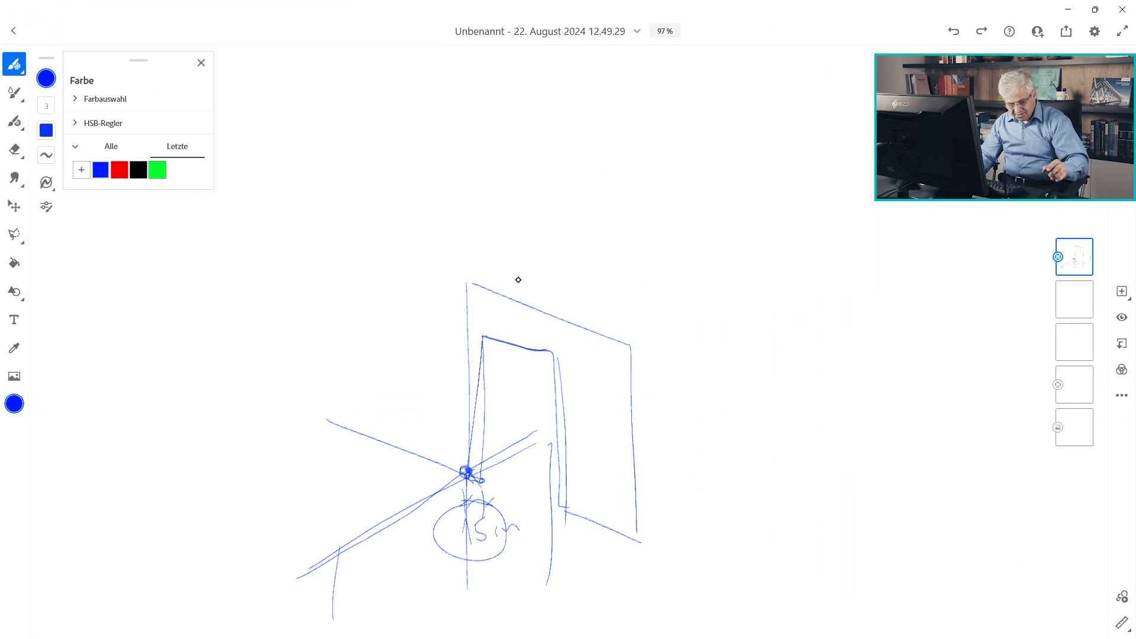
# Switch to the sketching app, cut the old sketch layer, and draw a slab-wall corner with a beam section, two connection arrows and the wall crossed out.
pyautogui.click(1074, 259)
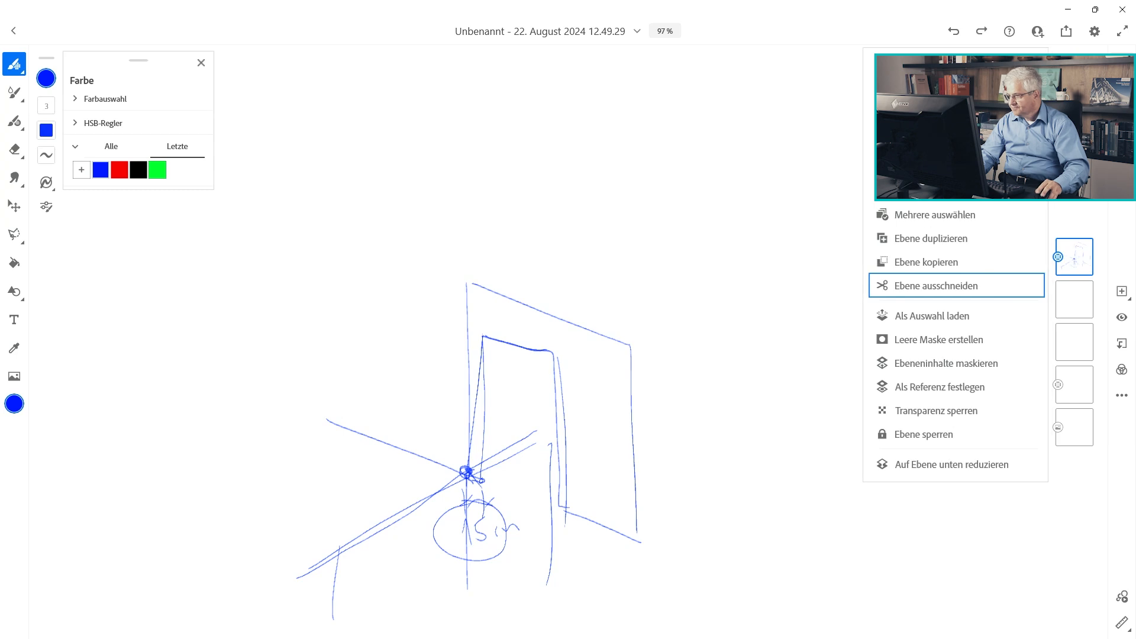
pyautogui.click(935, 285)
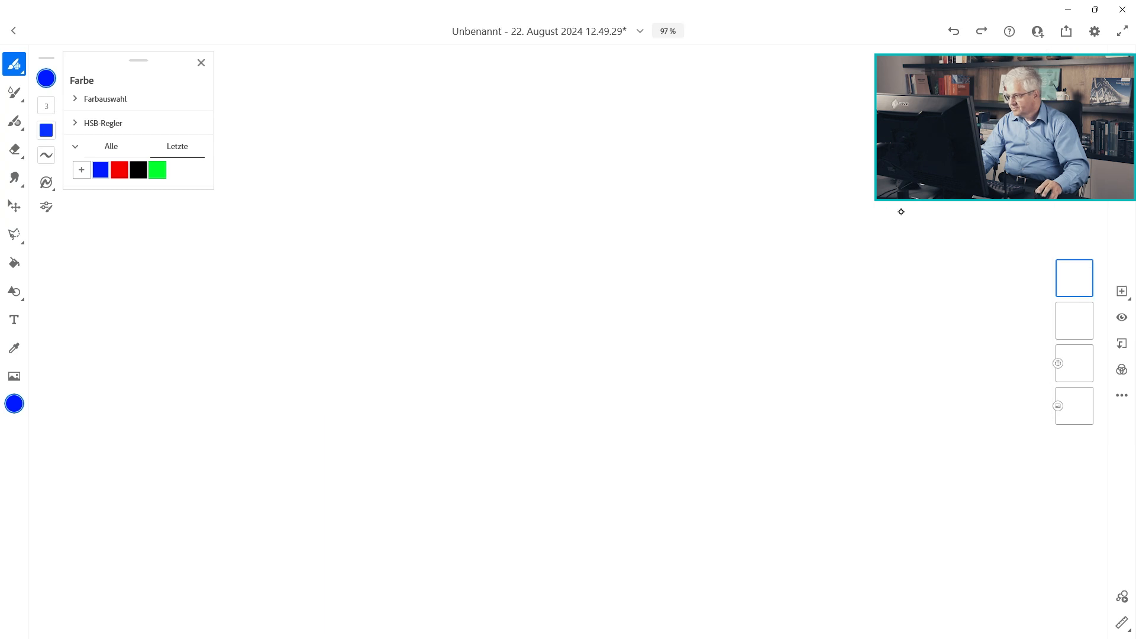
pyautogui.moveTo(562, 141)
pyautogui.mouseDown()
pyautogui.moveTo(561, 349)
pyautogui.moveTo(272, 363)
pyautogui.mouseUp()
pyautogui.moveTo(576, 316)
pyautogui.mouseDown()
pyautogui.moveTo(575, 363)
pyautogui.moveTo(535, 370)
pyautogui.moveTo(548, 317)
pyautogui.moveTo(541, 373)
pyautogui.mouseUp()
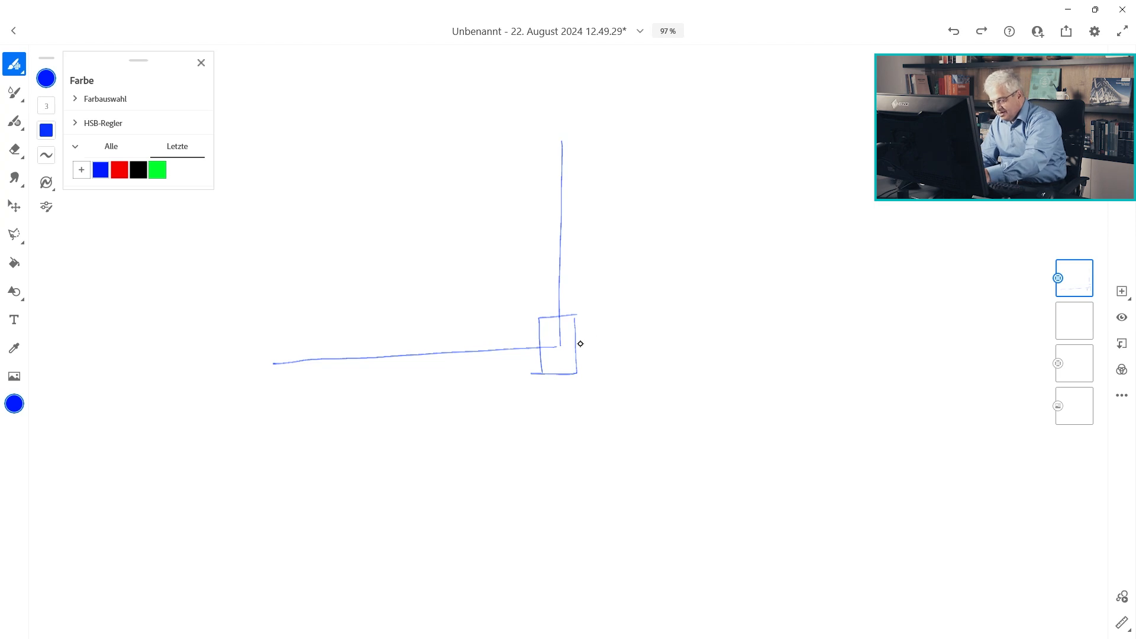
pyautogui.moveTo(576, 353)
pyautogui.mouseDown()
pyautogui.moveTo(593, 304)
pyautogui.moveTo(570, 257)
pyautogui.moveTo(569, 275)
pyautogui.mouseUp()
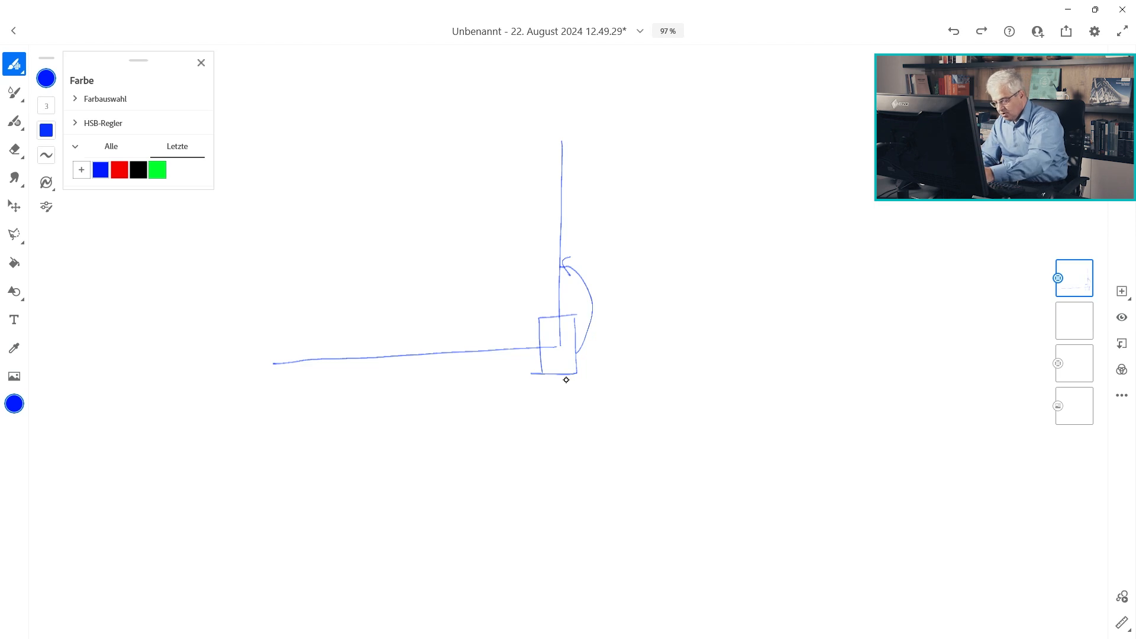
pyautogui.moveTo(562, 376)
pyautogui.mouseDown()
pyautogui.moveTo(502, 390)
pyautogui.moveTo(495, 365)
pyautogui.mouseUp()
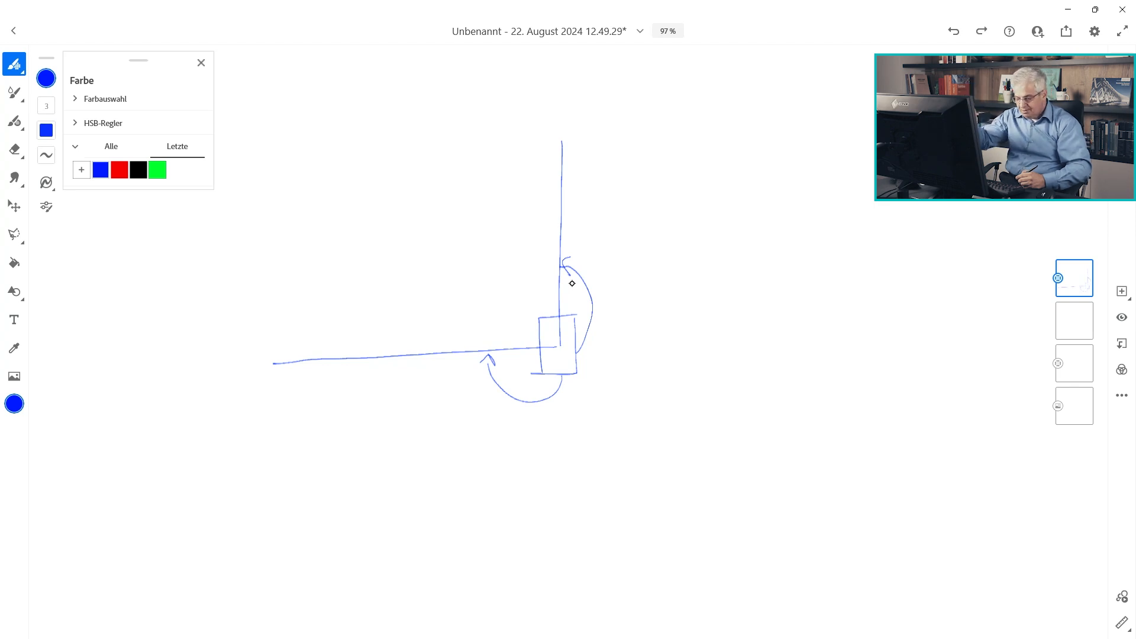
pyautogui.moveTo(597, 235)
pyautogui.mouseDown()
pyautogui.moveTo(534, 181)
pyautogui.moveTo(530, 243)
pyautogui.mouseUp()
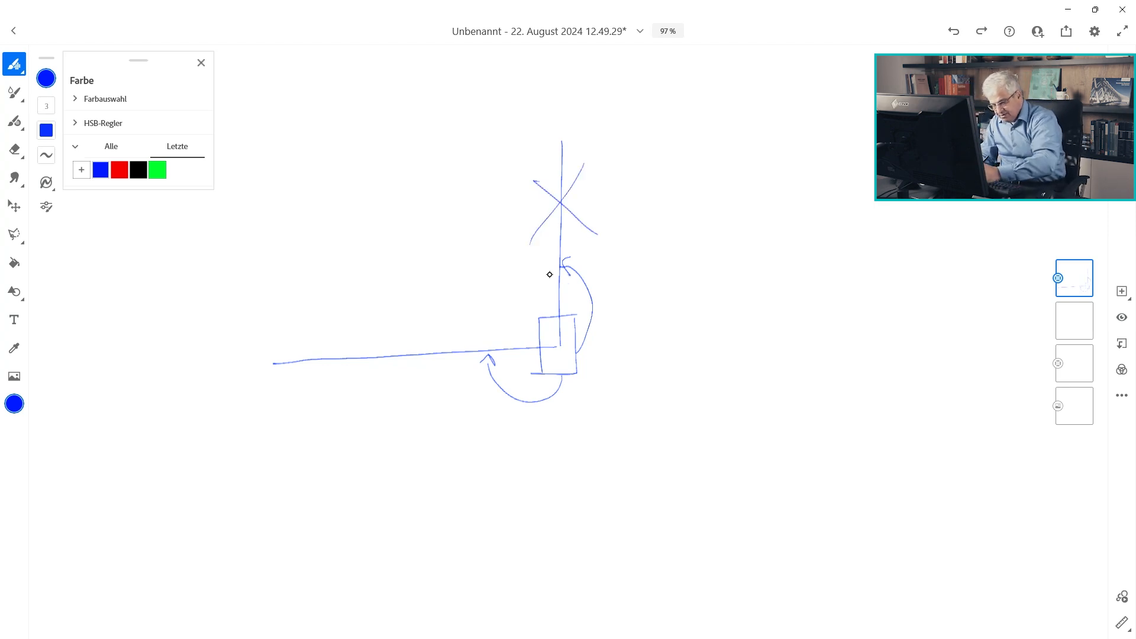
# Sketch a second slab line below the corner detail with one beam section at its end and another within the span.
pyautogui.moveTo(769, 484); pyautogui.dragTo(365, 492)
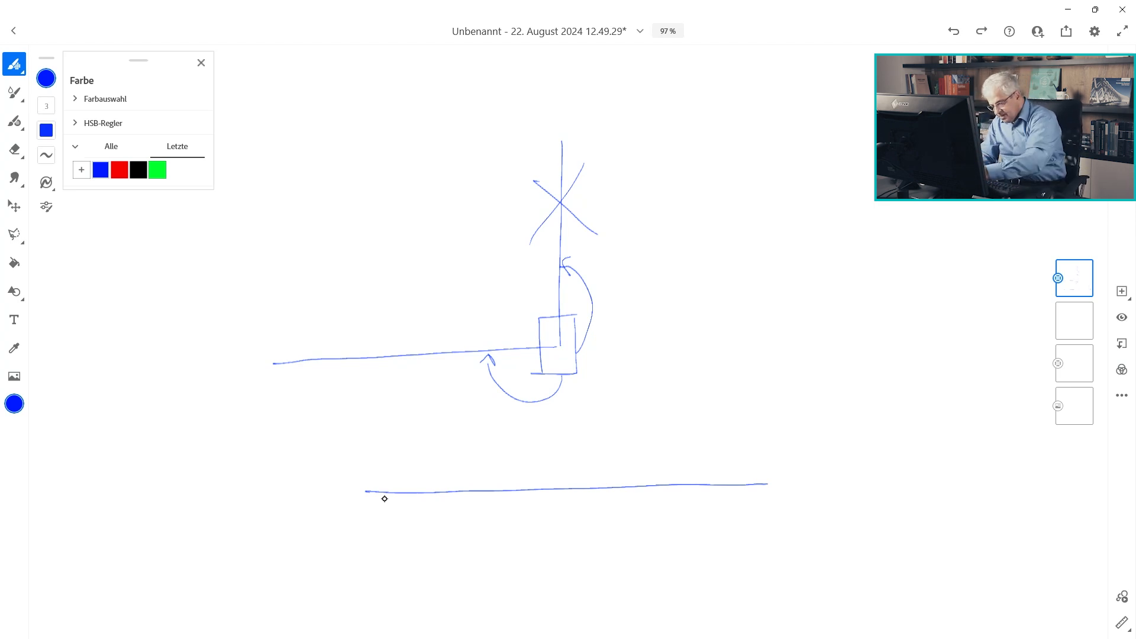
pyautogui.moveTo(781, 457)
pyautogui.mouseDown()
pyautogui.moveTo(780, 510)
pyautogui.moveTo(753, 513)
pyautogui.mouseUp()
pyautogui.moveTo(613, 463)
pyautogui.mouseDown()
pyautogui.moveTo(614, 508)
pyautogui.moveTo(578, 502)
pyautogui.mouseUp()
pyautogui.moveTo(613, 457)
pyautogui.mouseDown()
pyautogui.moveTo(581, 464)
pyautogui.moveTo(589, 506)
pyautogui.mouseUp()
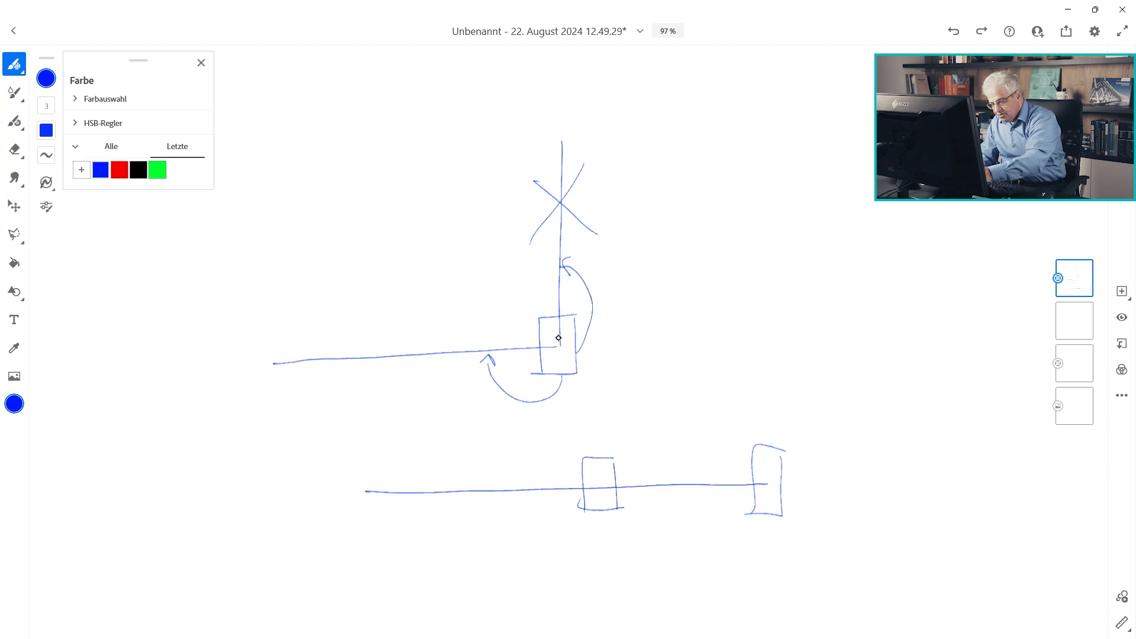
pyautogui.moveTo(590, 327)
pyautogui.mouseDown()
pyautogui.moveTo(590, 357)
pyautogui.moveTo(534, 353)
pyautogui.moveTo(571, 353)
pyautogui.moveTo(636, 321)
pyautogui.moveTo(570, 323)
pyautogui.mouseUp()
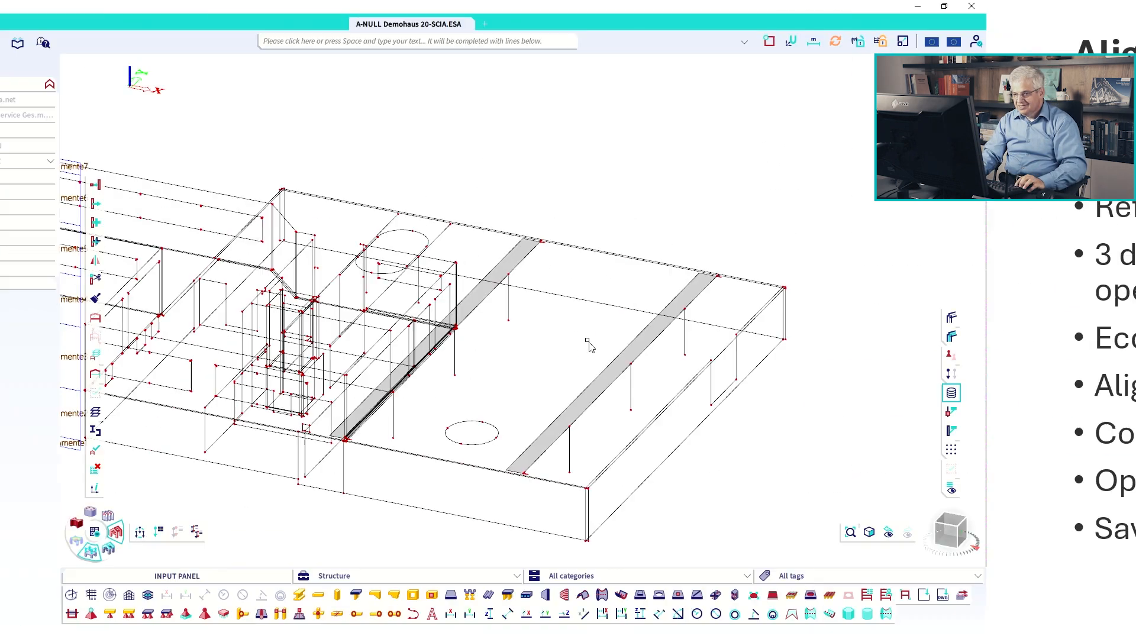
# Switch back to SCIA Engineer, show all storeys of the building and turn on shading of the members.
pyautogui.scroll(-5, 833, 244)
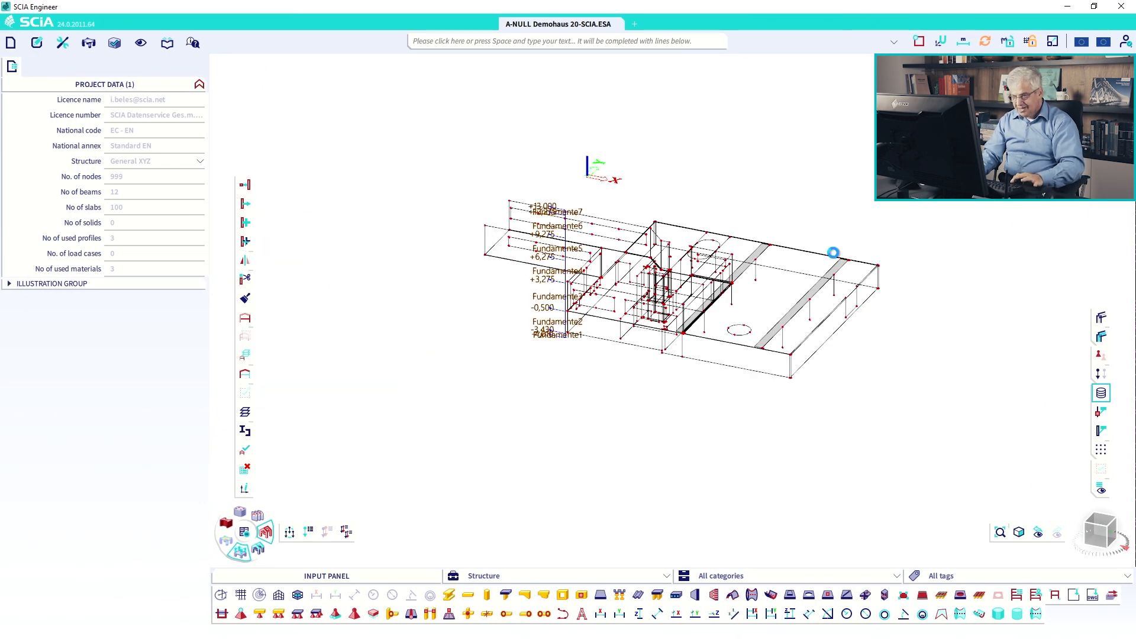
pyautogui.scroll(2, 828, 166)
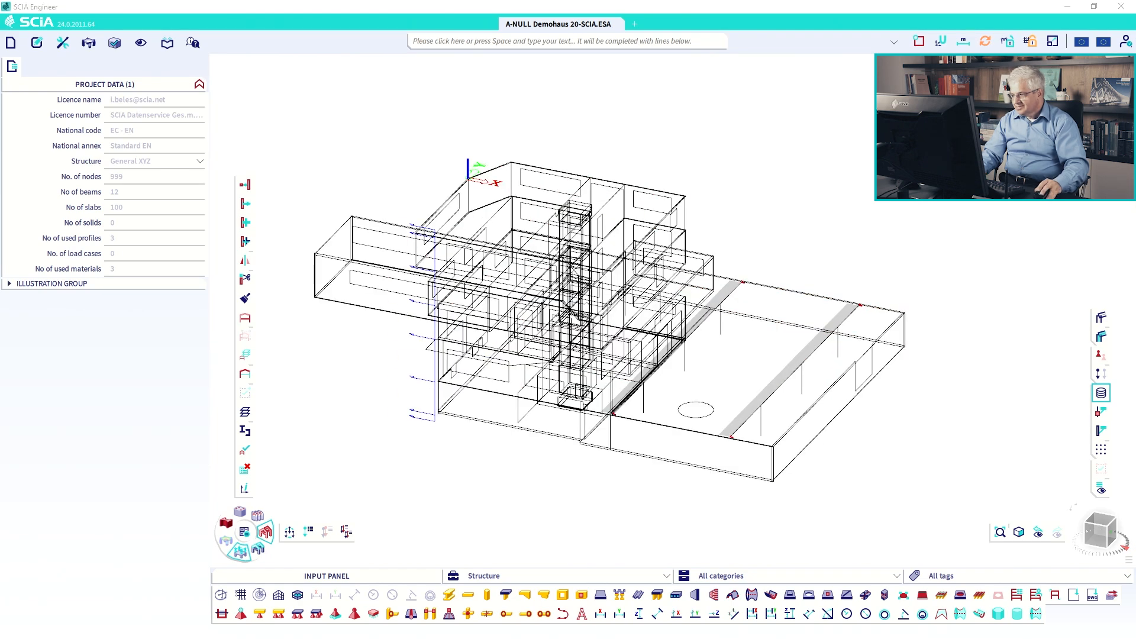
pyautogui.click(1101, 336)
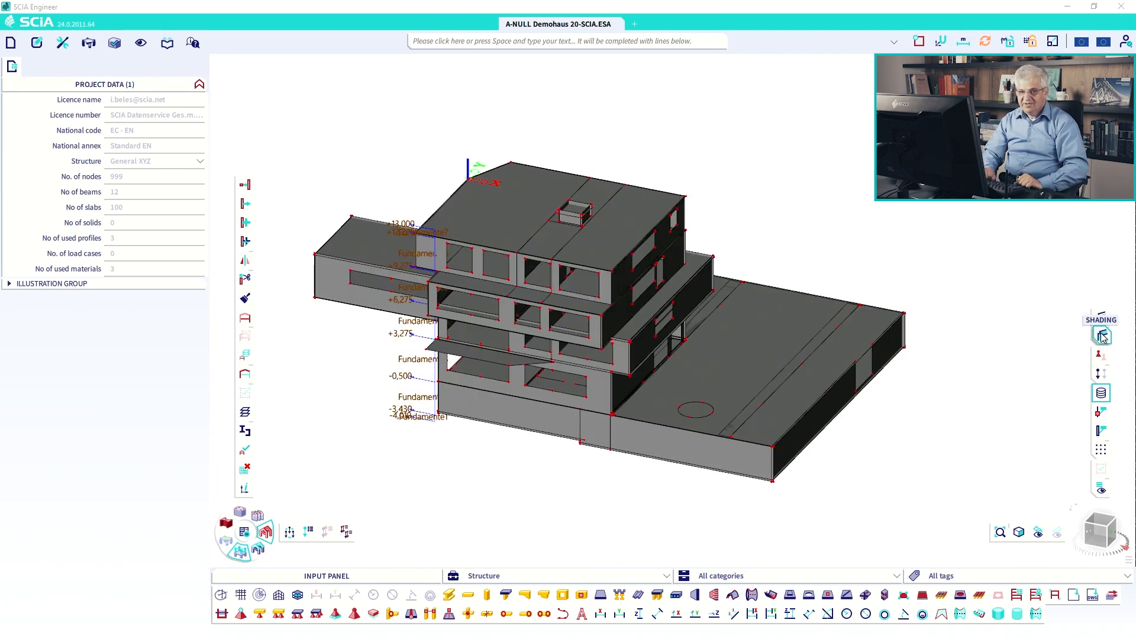